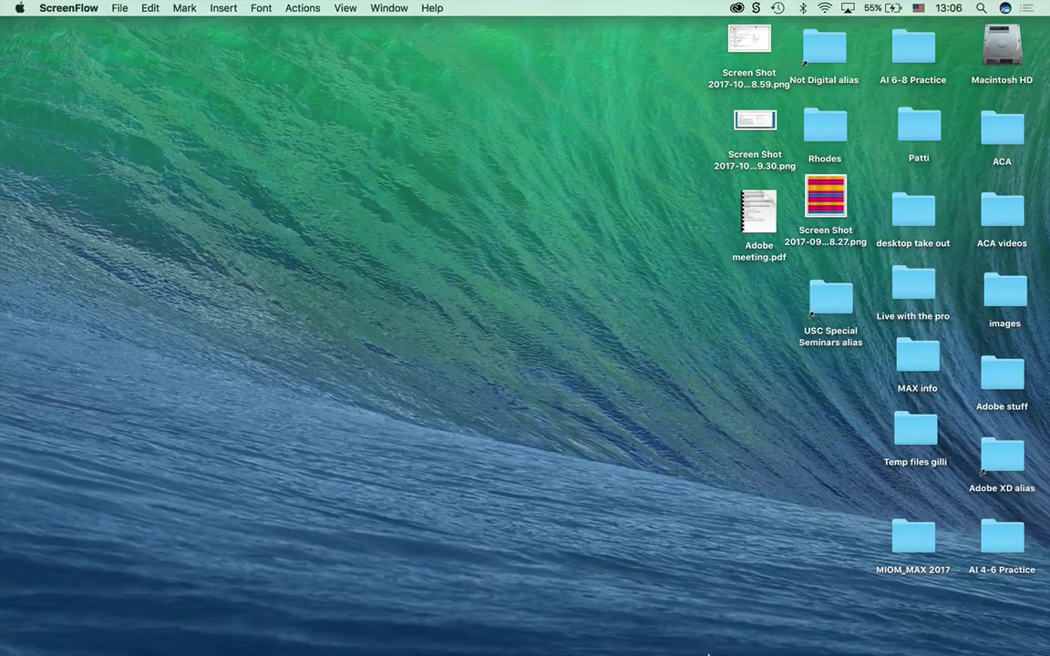
Switch to Adobe Photoshop CC 2017 using its Dock icon.
{"action": "mouse_move", "coordinate": [710, 651]}
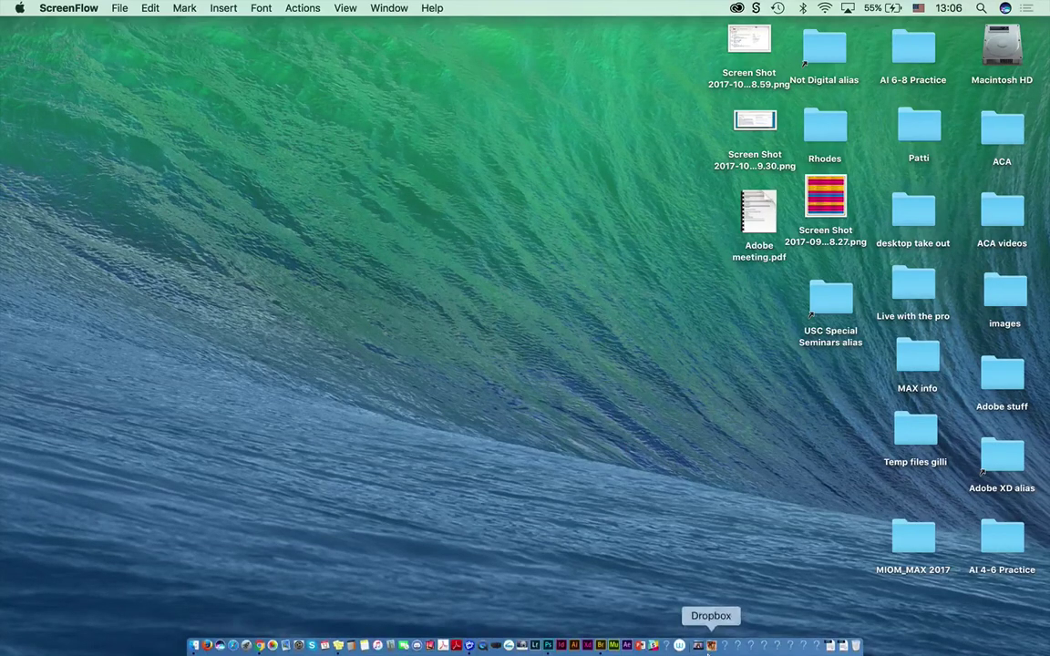
{"action": "left_click", "coordinate": [545, 646]}
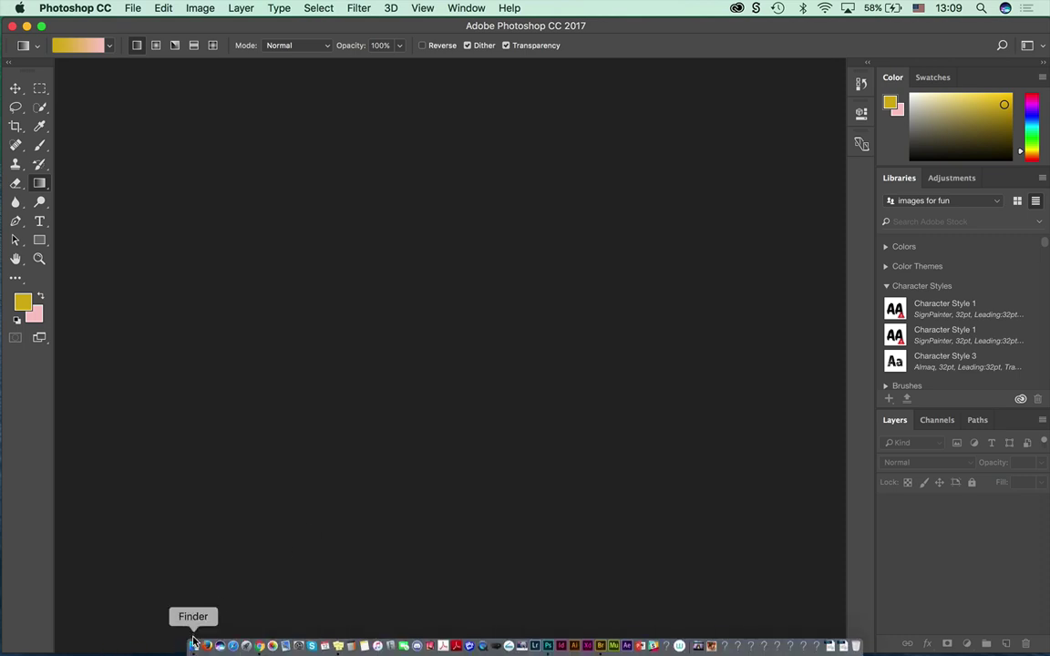
Open a Finder window on the Desktop folder and enlarge it.
{"action": "left_click", "coordinate": [192, 651]}
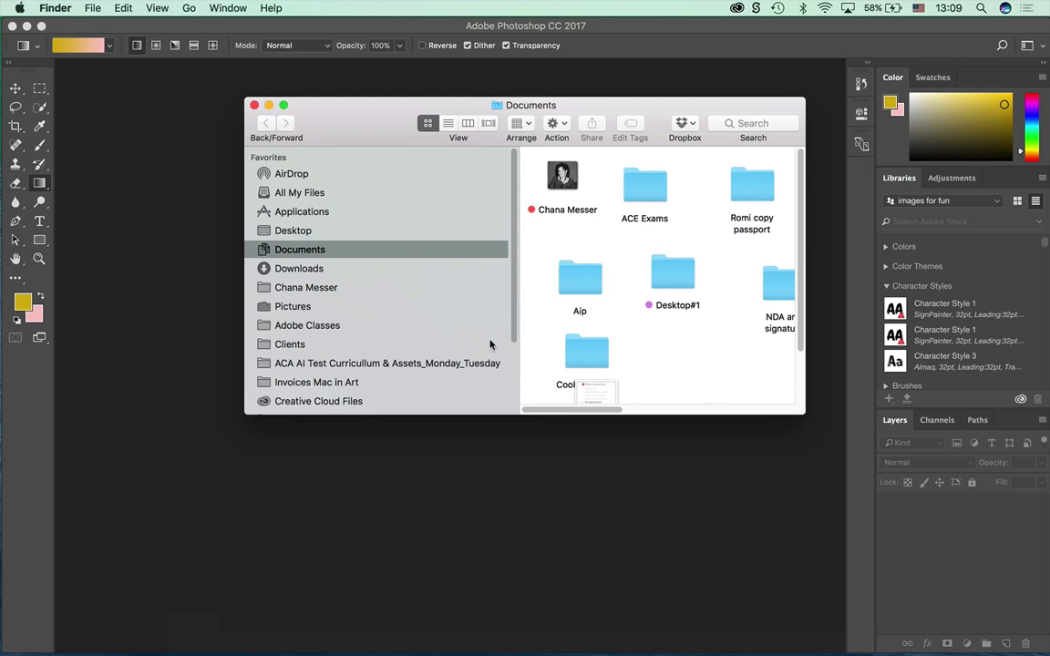
{"action": "left_click", "coordinate": [292, 230]}
{"action": "left_click_drag", "start_coordinate": [802, 413], "coordinate": [1042, 594]}
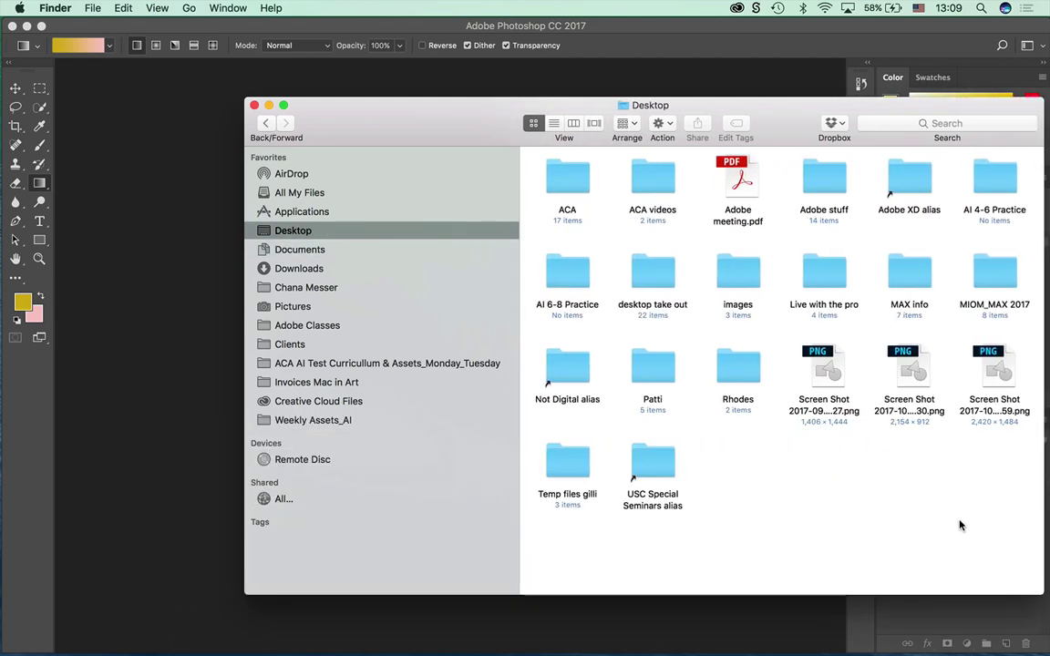
Open USC Special Seminars, then Retouch _Seminar, and reposition and enlarge the window.
{"action": "double_click", "coordinate": [646, 467]}
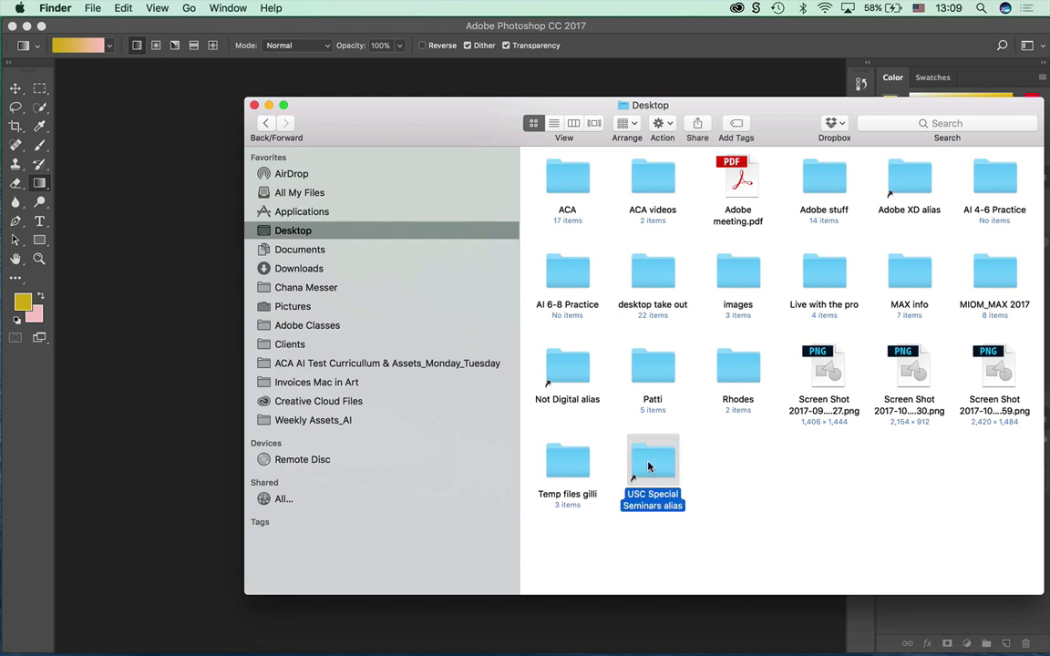
{"action": "double_click", "coordinate": [574, 169]}
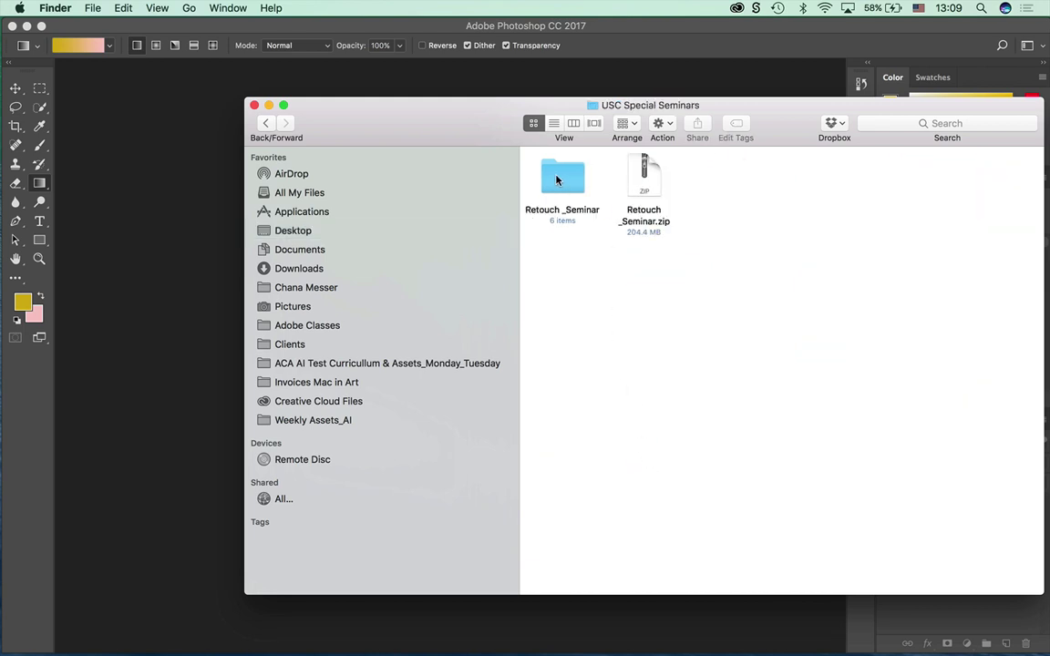
{"action": "left_click_drag", "start_coordinate": [509, 122], "coordinate": [306, 73]}
{"action": "left_click_drag", "start_coordinate": [833, 538], "coordinate": [1046, 598]}
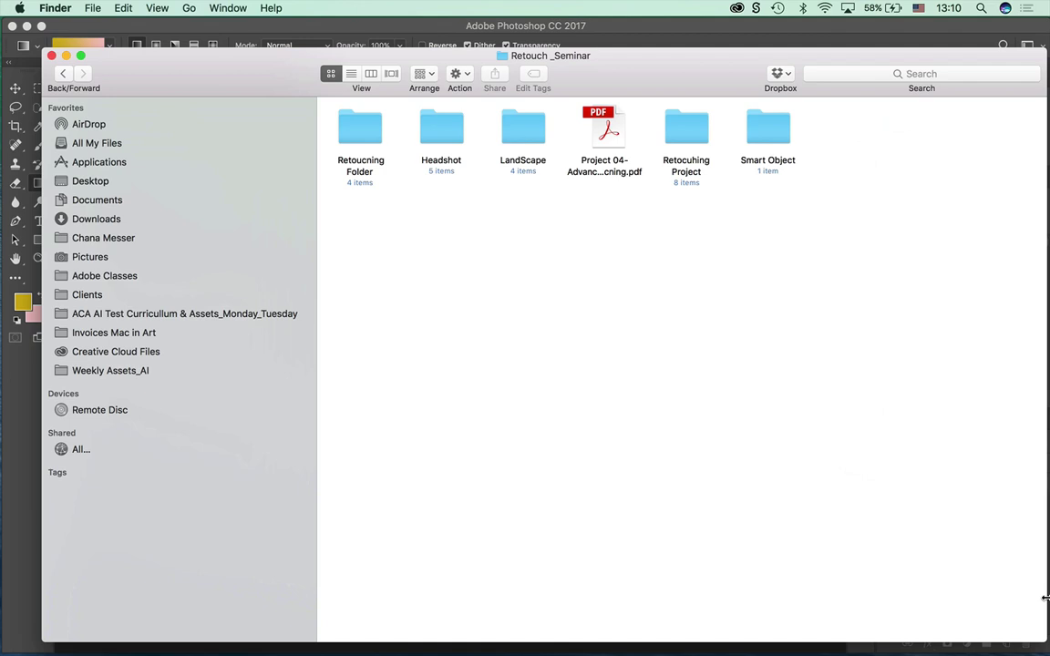
{"action": "double_click", "coordinate": [359, 128]}
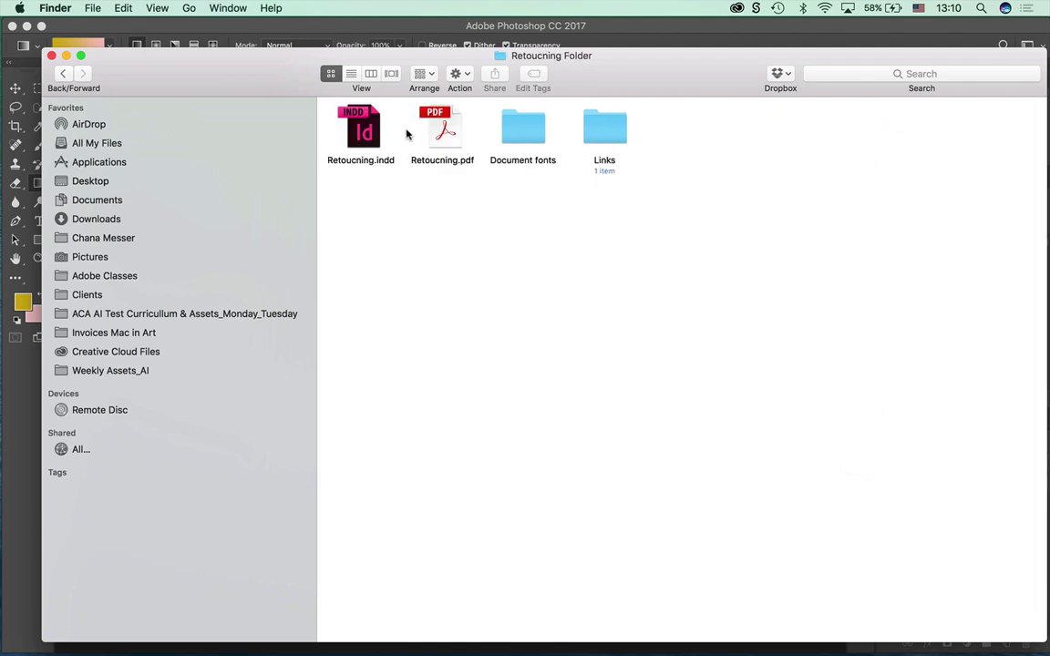
{"action": "left_click", "coordinate": [62, 73]}
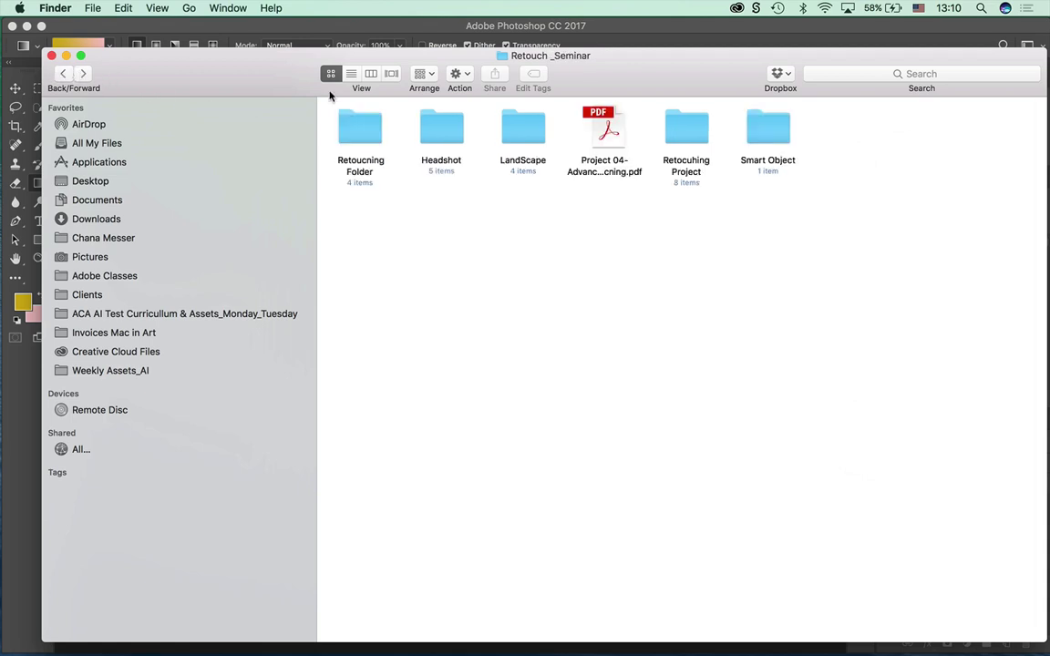
{"action": "left_click", "coordinate": [434, 133]}
{"action": "double_click", "coordinate": [434, 133]}
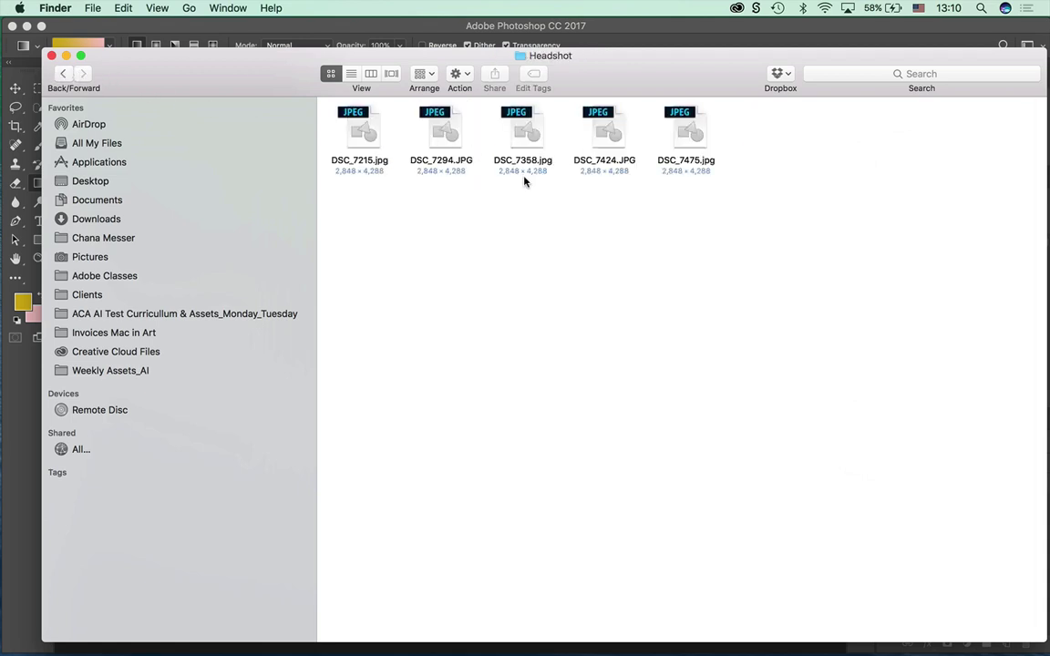
{"action": "left_click", "coordinate": [360, 136]}
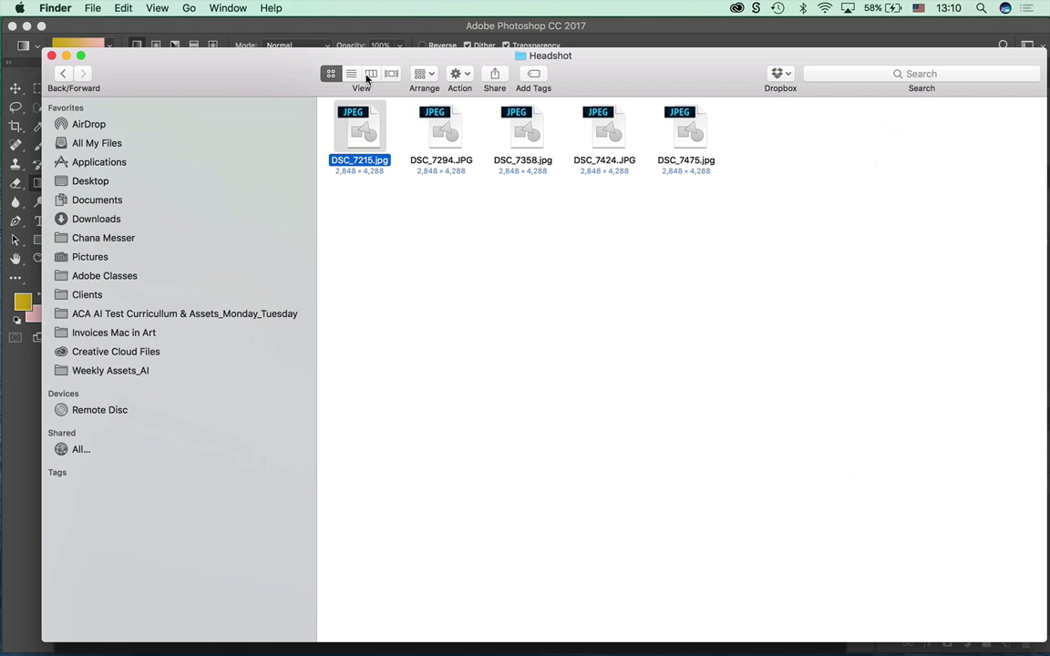
{"action": "key", "text": "super+a"}
{"action": "key", "text": "space"}
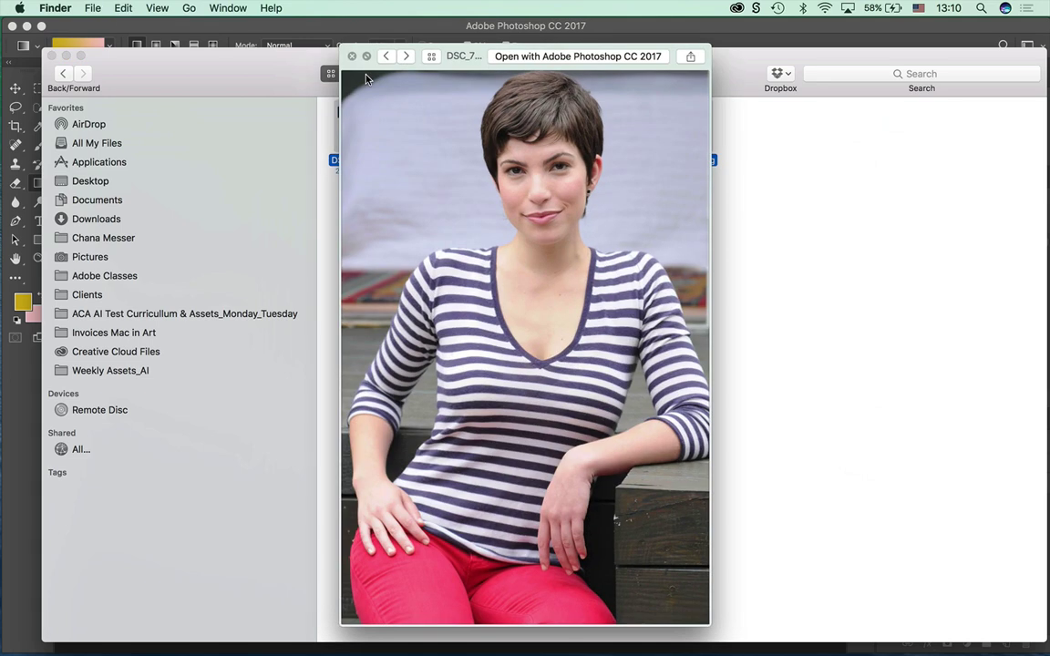
{"action": "key", "text": "Right"}
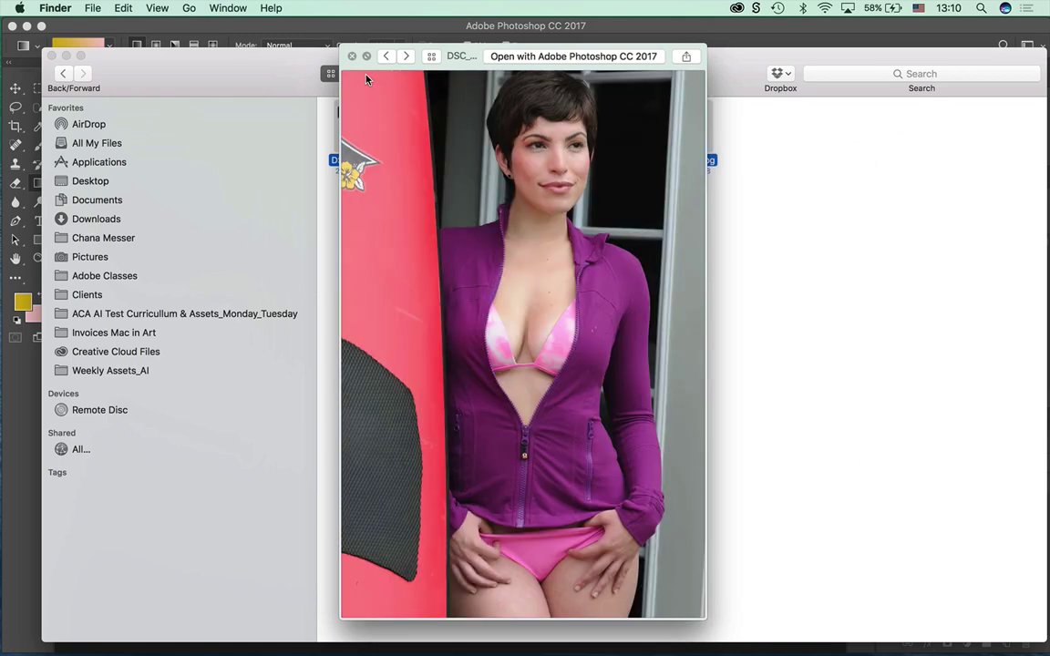
{"action": "key", "text": "Right"}
{"action": "key", "text": "Right"}
{"action": "key", "text": "Right"}
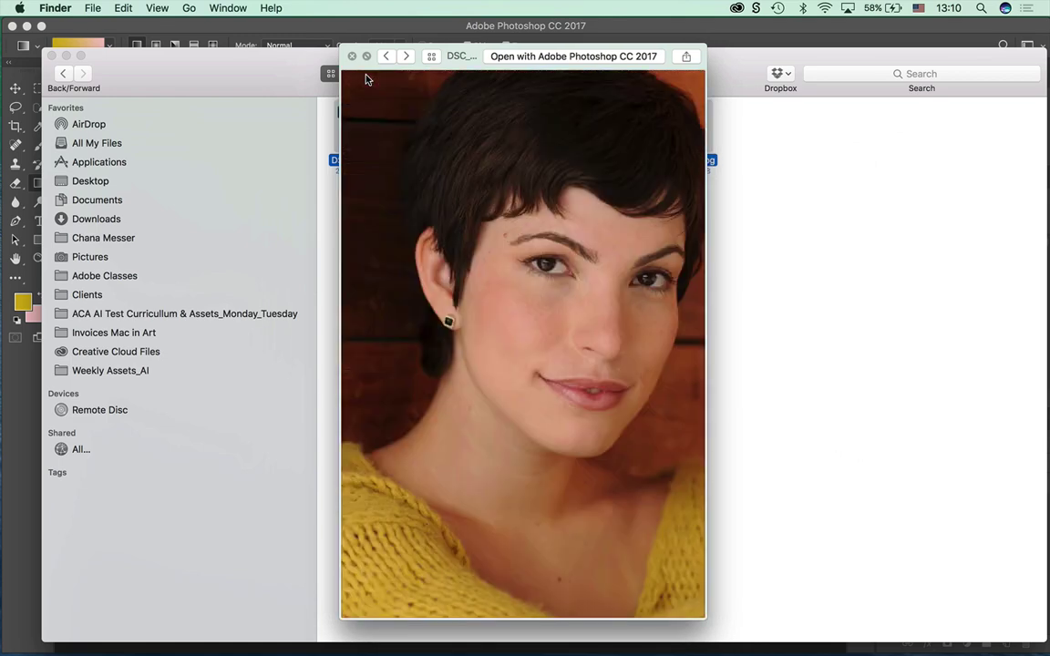
{"action": "key", "text": "Right"}
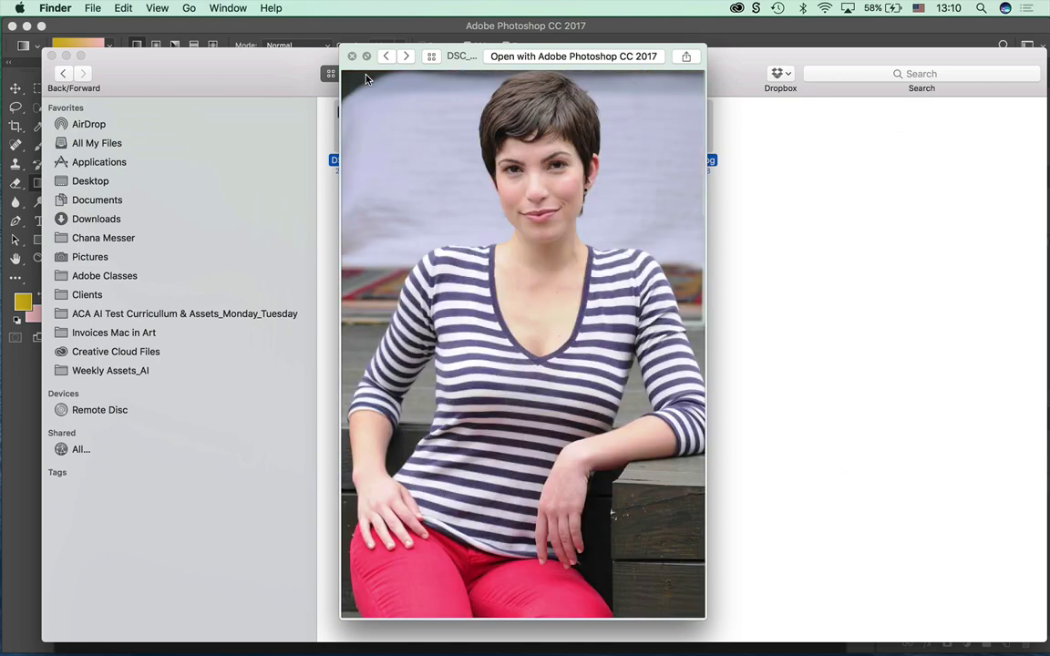
{"action": "key", "text": "Right"}
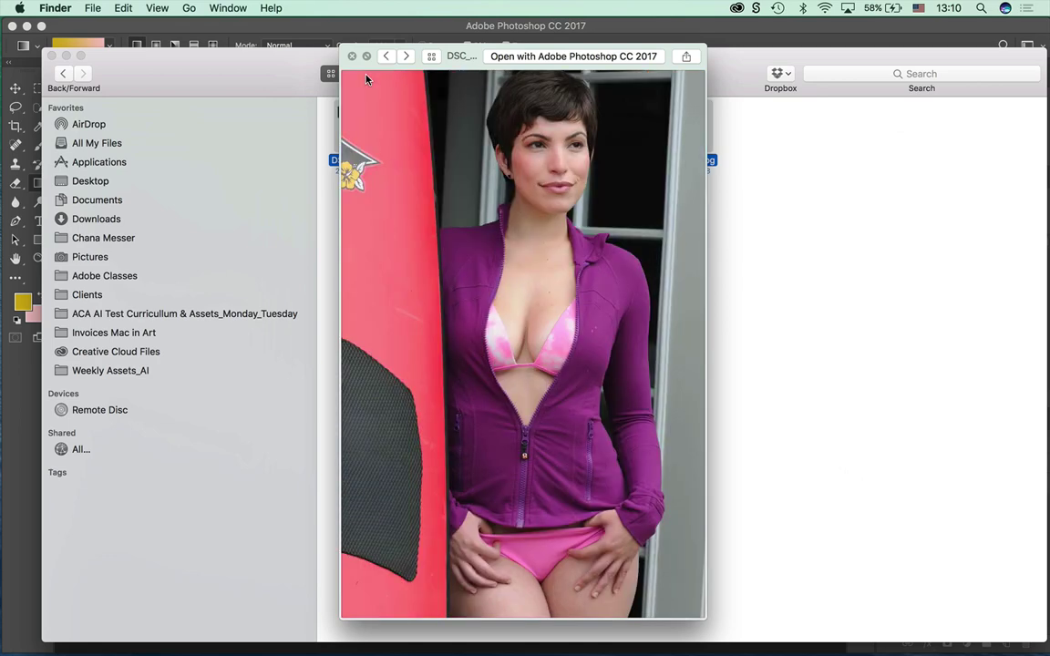
{"action": "left_click", "coordinate": [352, 56]}
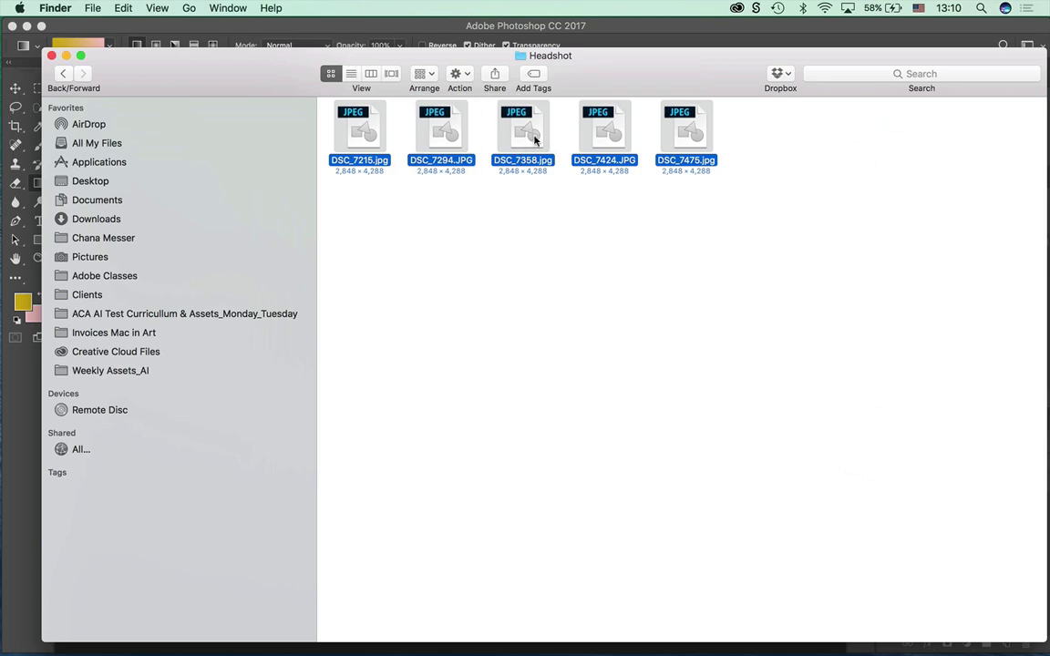
{"action": "left_click", "coordinate": [61, 73]}
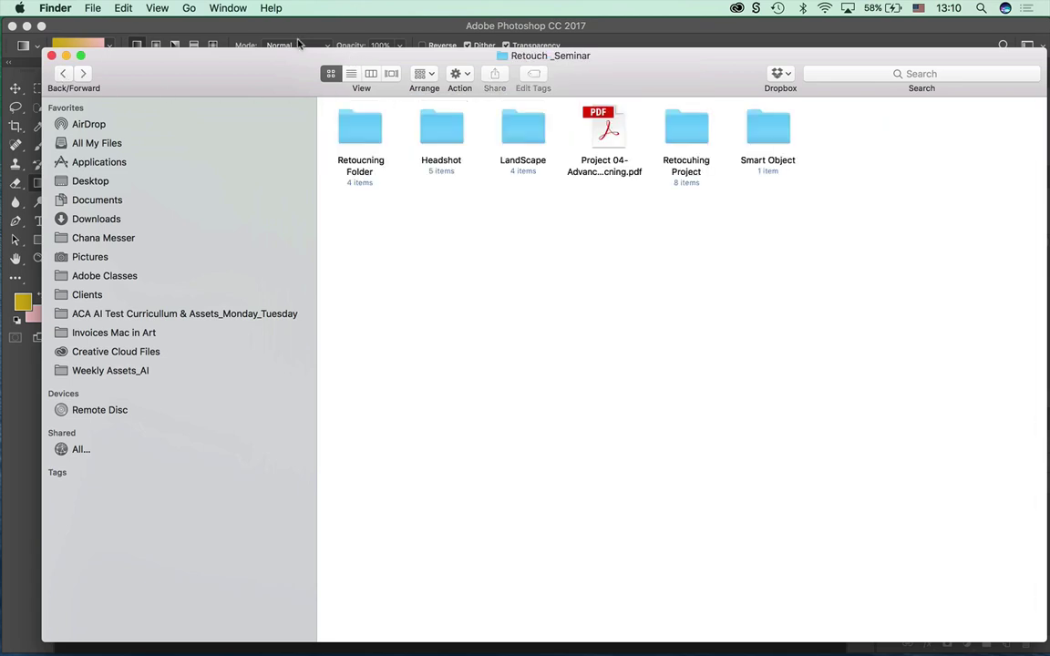
{"action": "double_click", "coordinate": [520, 132]}
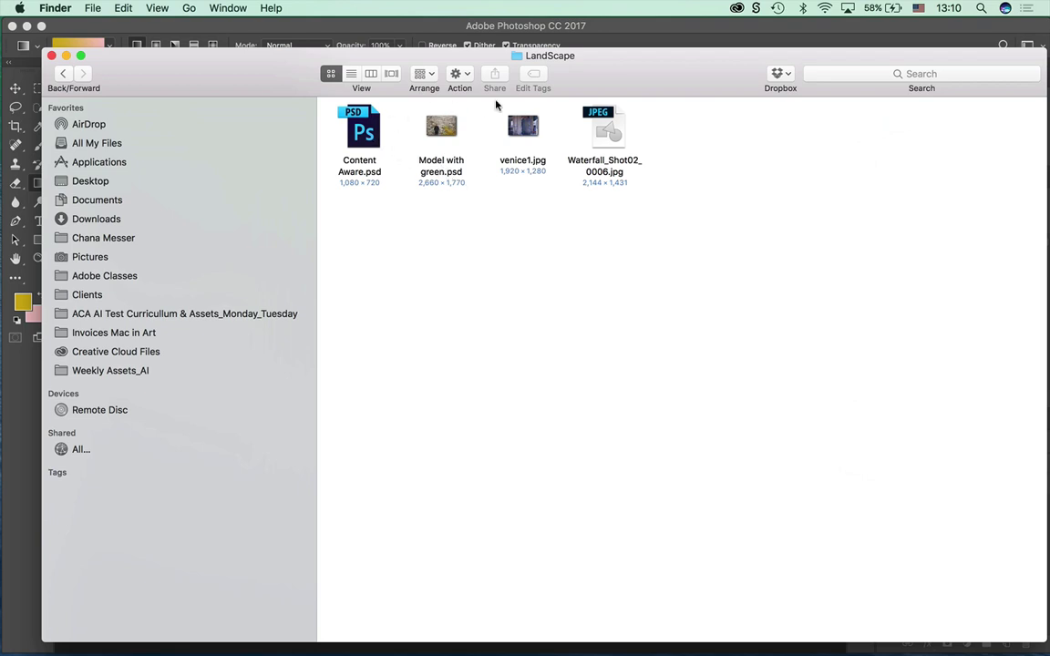
{"action": "left_click", "coordinate": [63, 73]}
{"action": "left_click", "coordinate": [604, 137]}
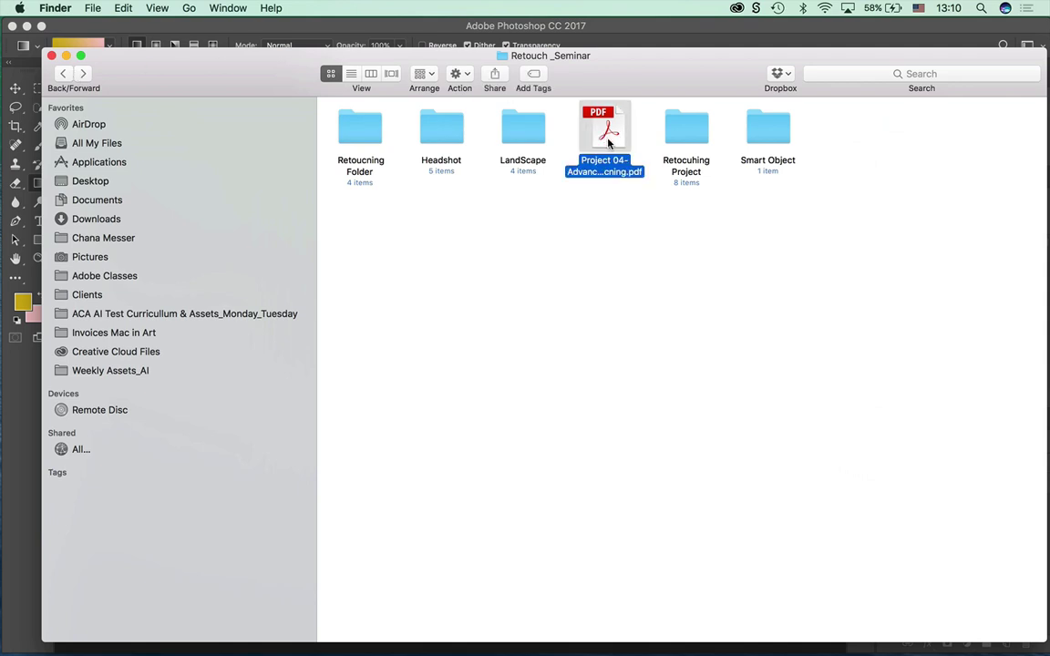
{"action": "key", "text": "space"}
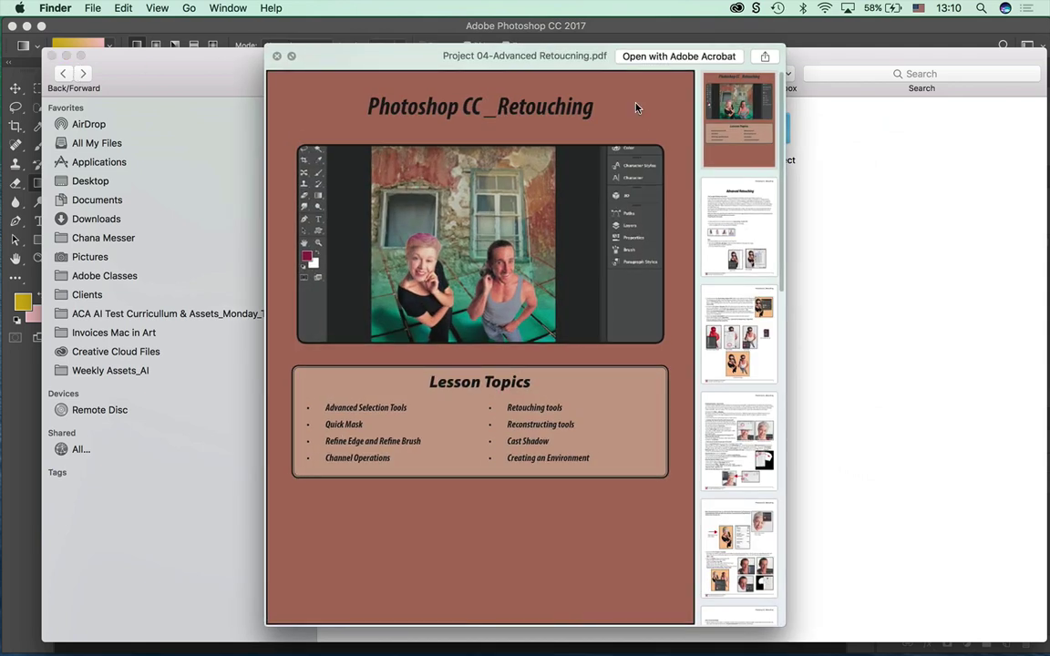
{"action": "left_click", "coordinate": [734, 210]}
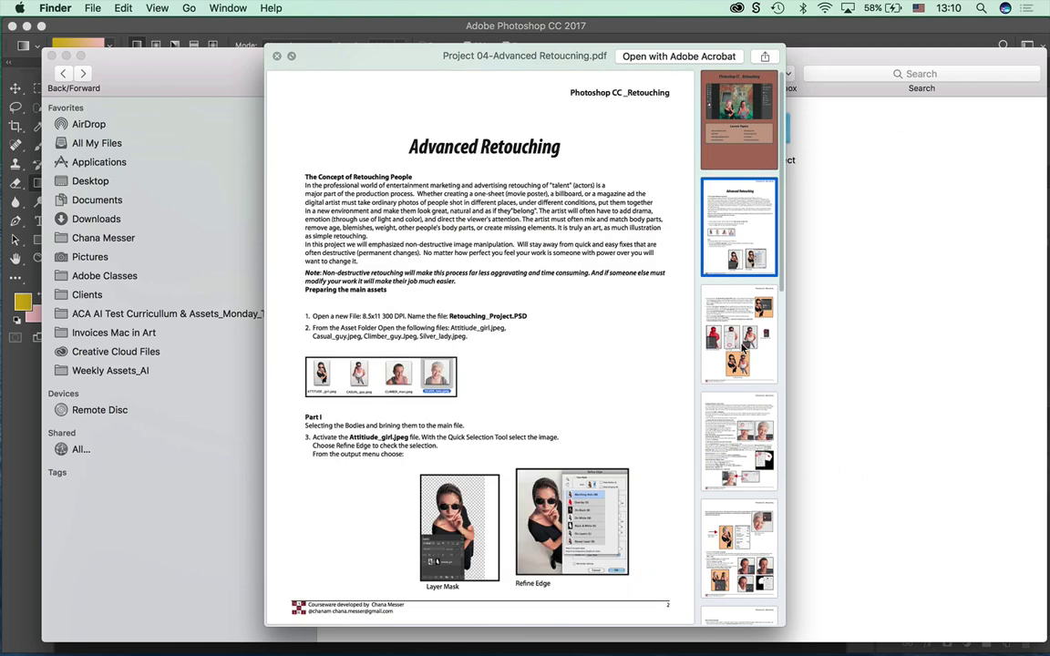
{"action": "left_click", "coordinate": [743, 330]}
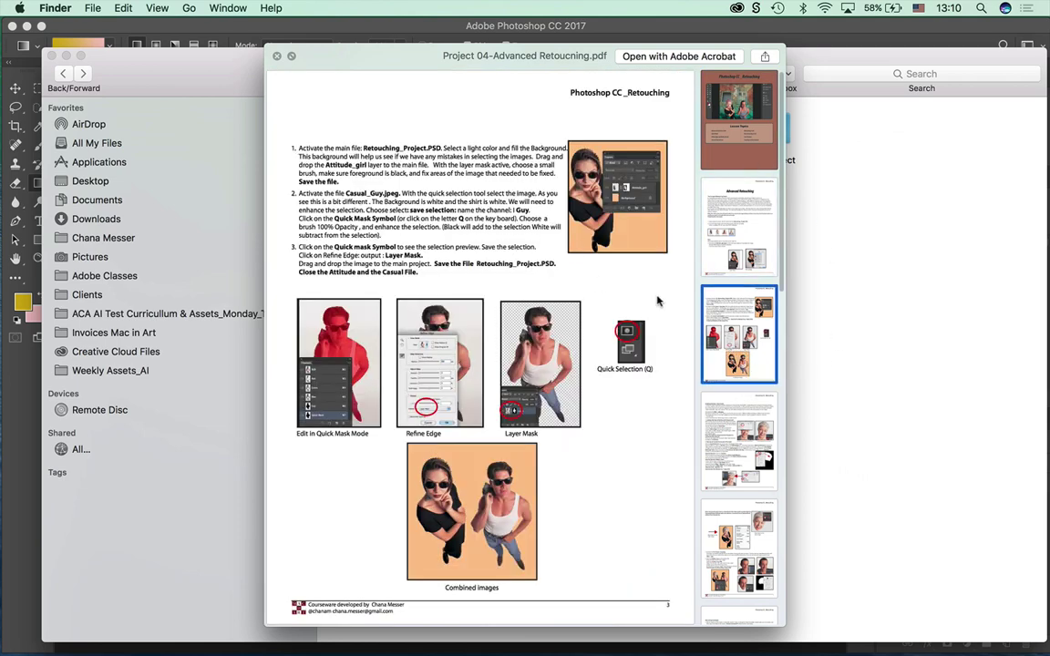
{"action": "key", "text": "Down"}
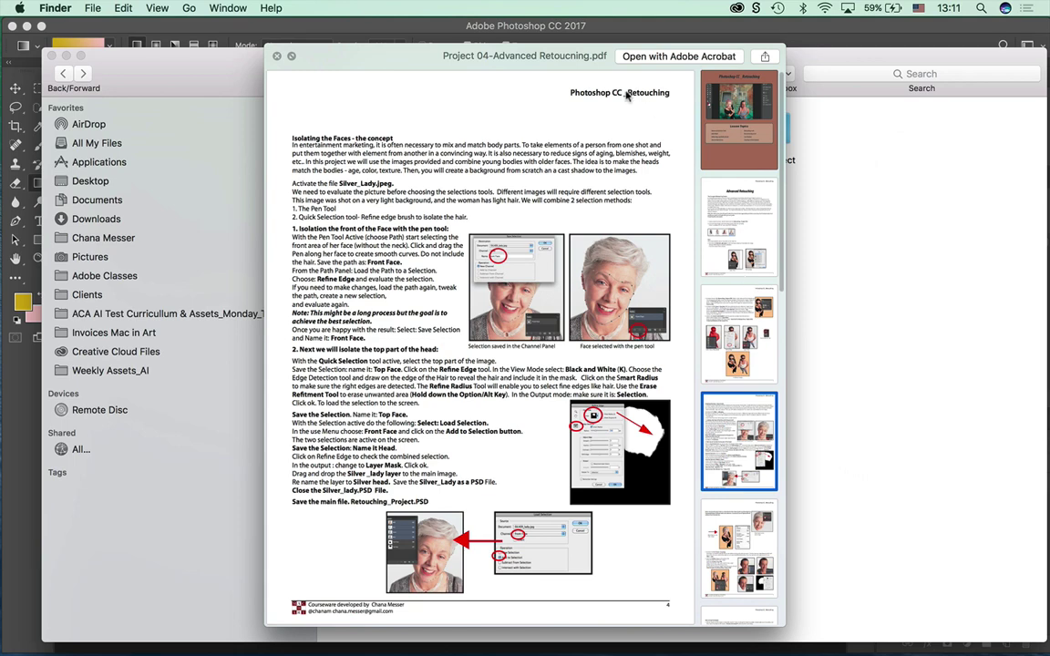
Close the PDF preview, open Retouching Project > Final, and Quick Look Retouching_Project.psd.
{"action": "left_click", "coordinate": [277, 57]}
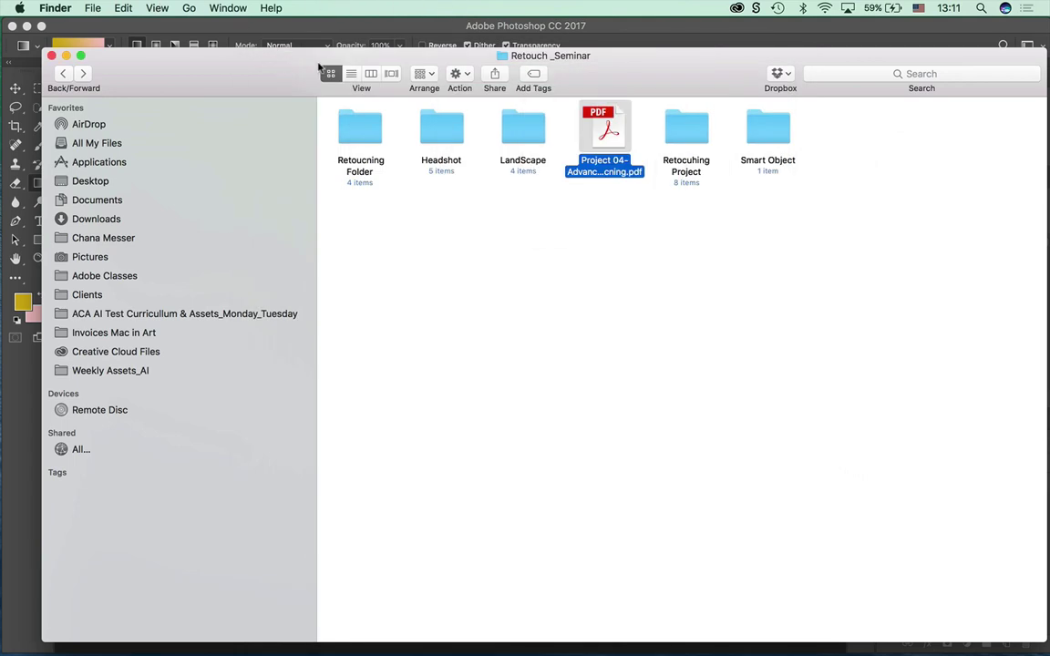
{"action": "double_click", "coordinate": [684, 135]}
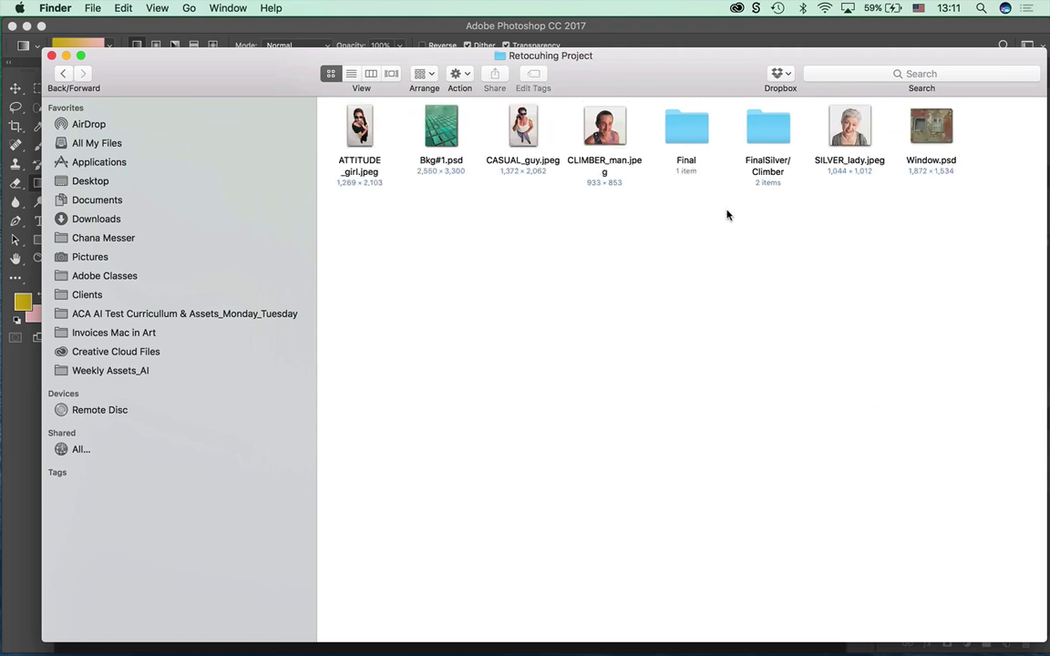
{"action": "double_click", "coordinate": [686, 135]}
{"action": "key", "text": "Right"}
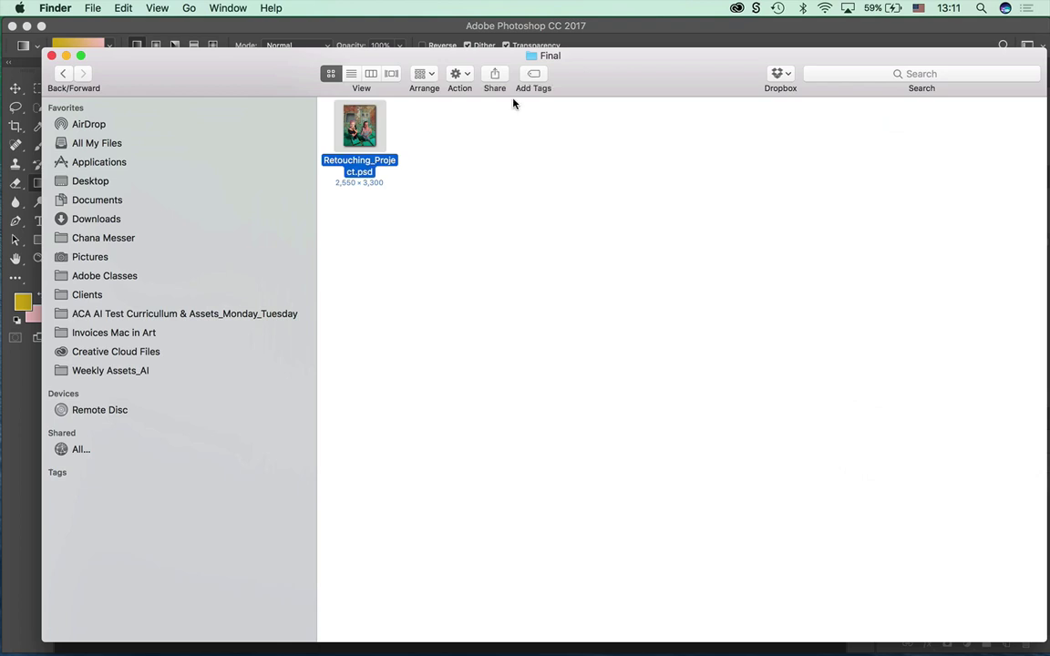
{"action": "key", "text": "space"}
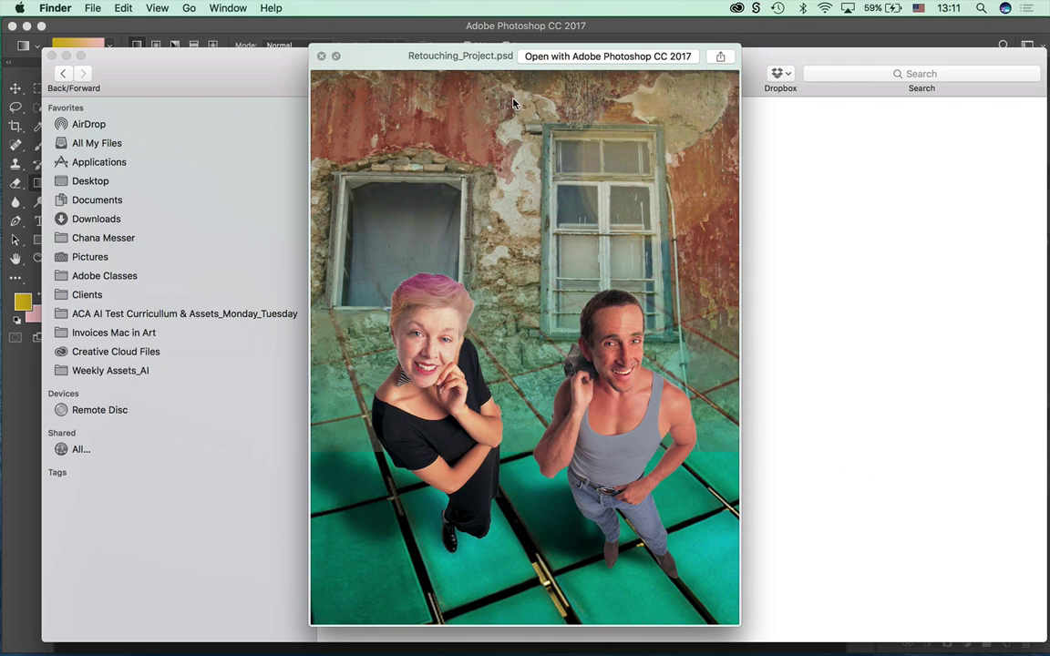
Close the preview, go back to Retouching Project, and close the Finder window.
{"action": "left_click", "coordinate": [320, 55]}
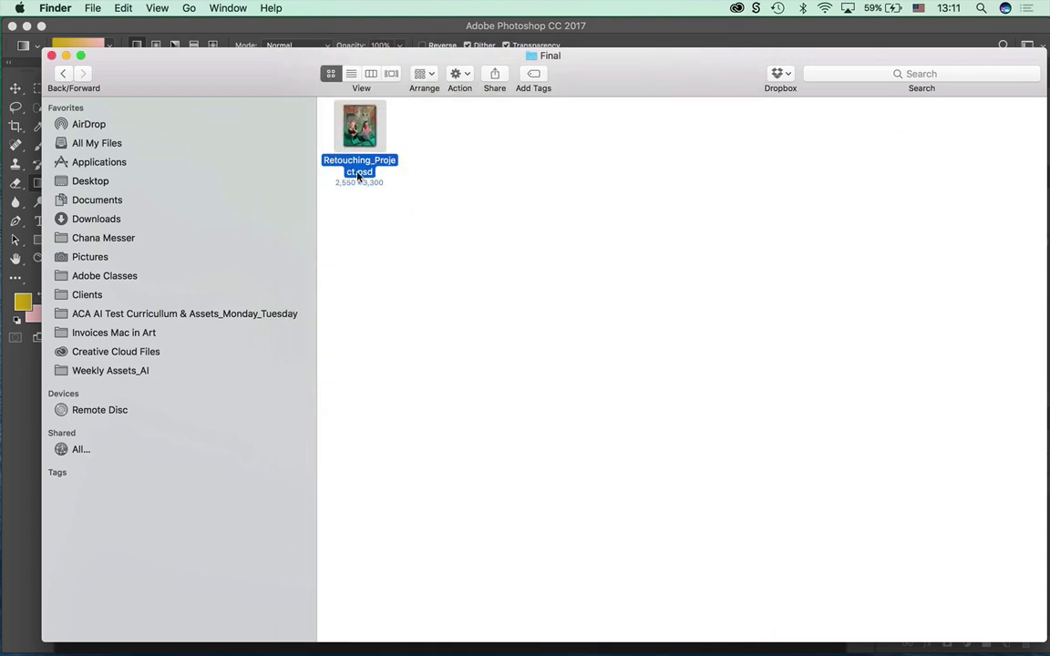
{"action": "left_click", "coordinate": [61, 73]}
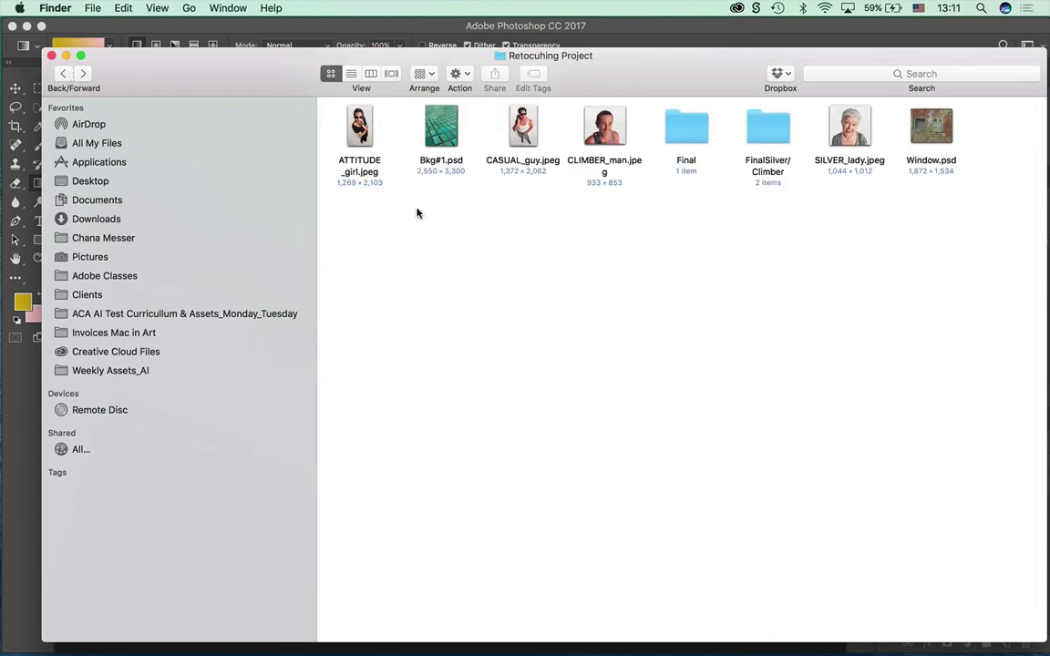
{"action": "left_click", "coordinate": [51, 55]}
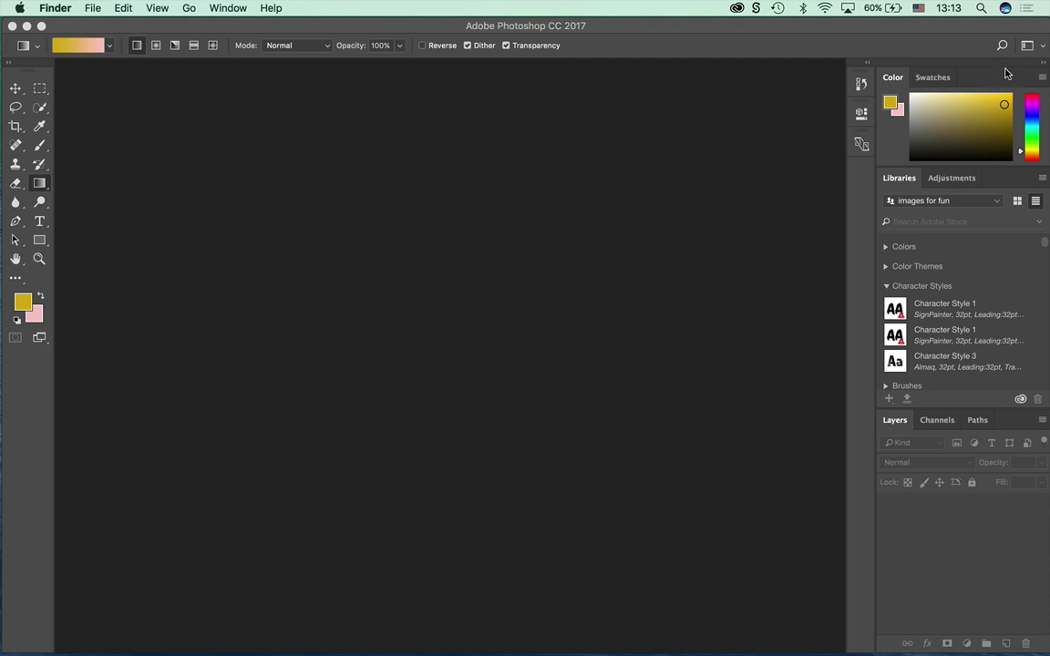
Switch to the Essentials workspace, reset it, and select the Move tool.
{"action": "left_click", "coordinate": [1028, 45]}
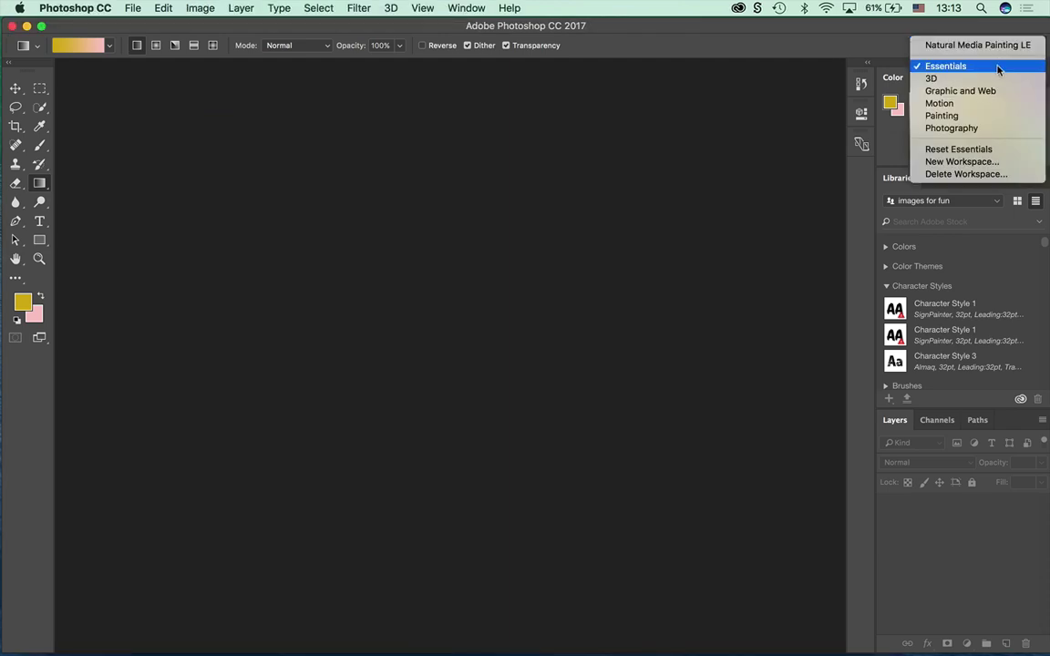
{"action": "left_click", "coordinate": [997, 66]}
{"action": "left_click", "coordinate": [1027, 45]}
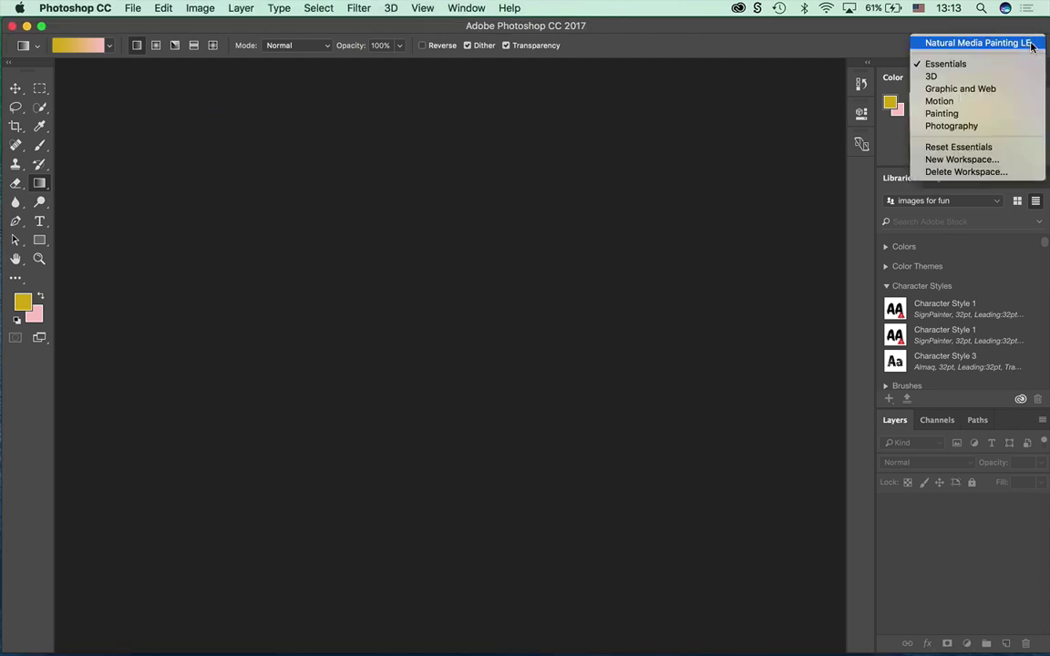
{"action": "left_click", "coordinate": [958, 147]}
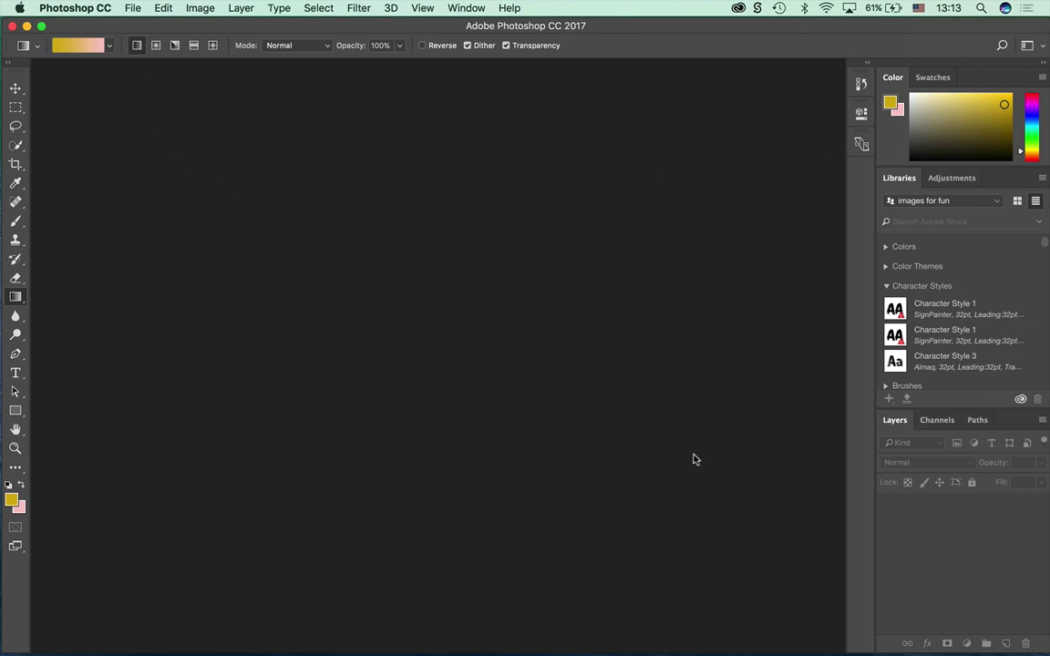
{"action": "left_click", "coordinate": [16, 87]}
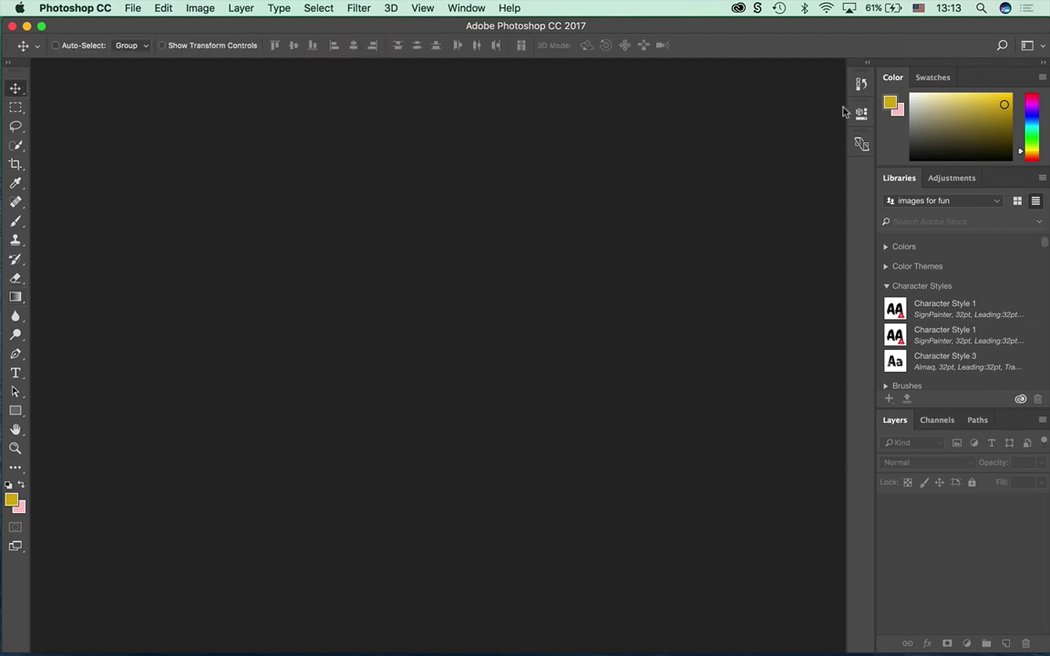
Confirm Essentials stays selected in the workspace list, then dismiss the list.
{"action": "left_click", "coordinate": [1030, 45]}
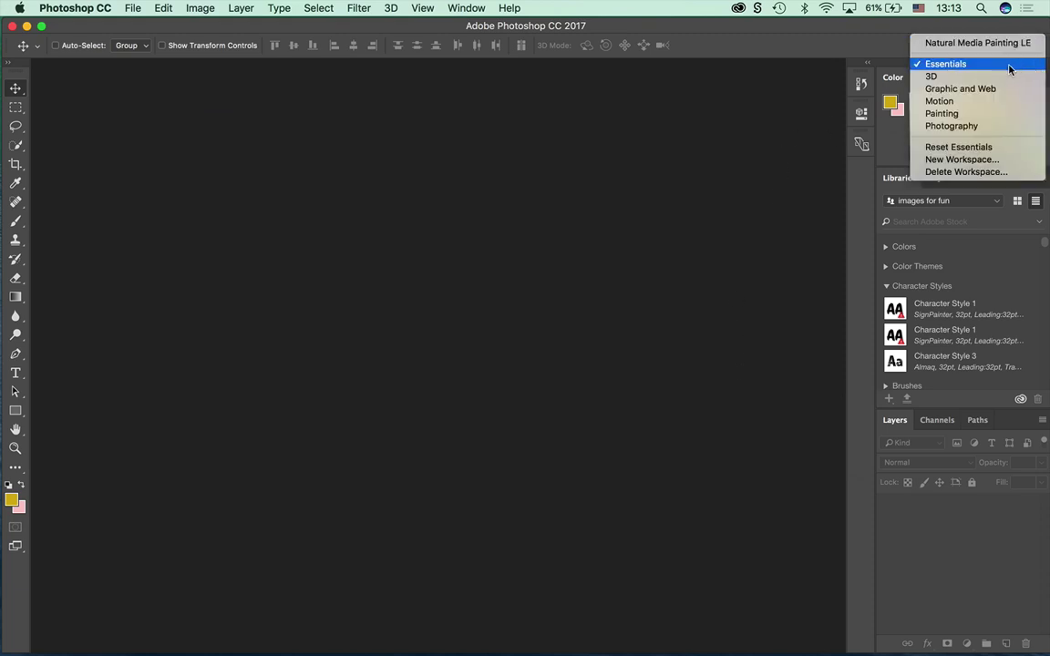
{"action": "left_click", "coordinate": [945, 64]}
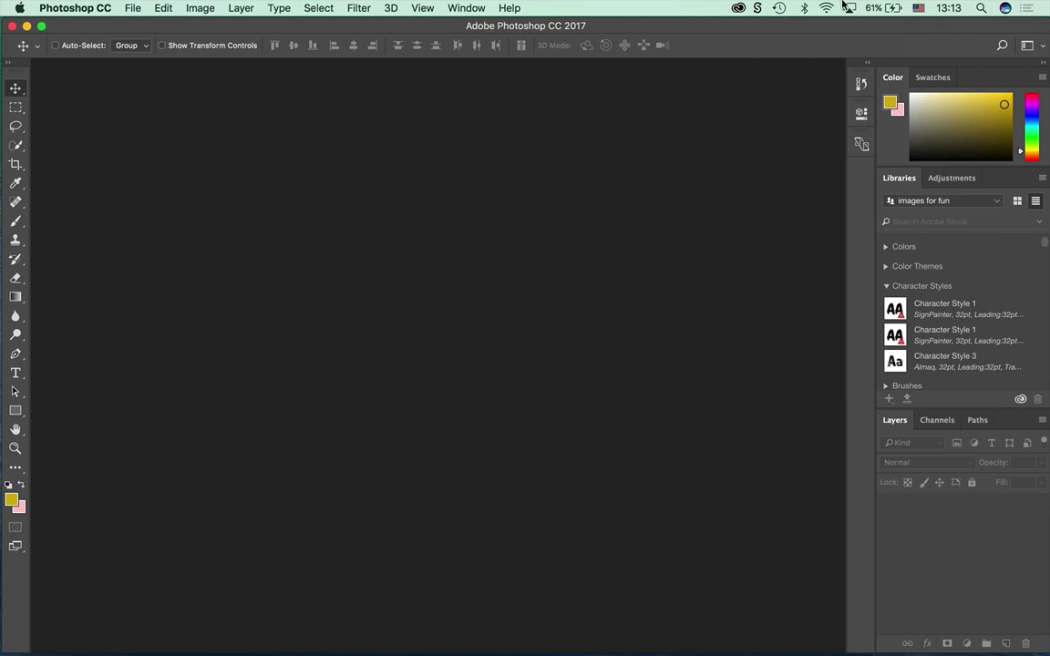
{"action": "left_click", "coordinate": [1027, 45]}
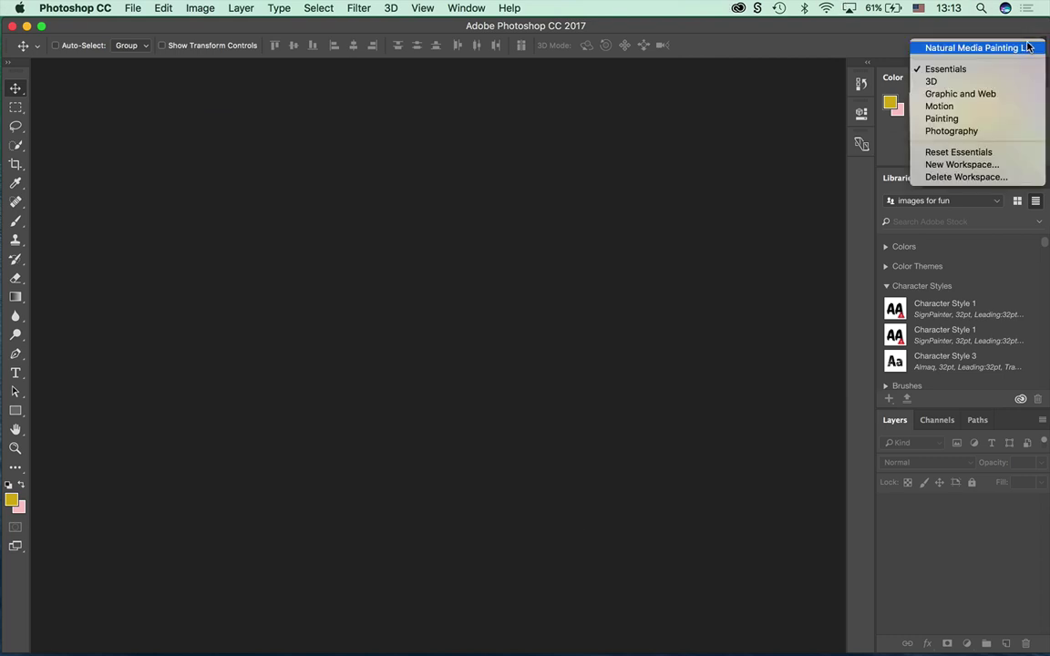
{"action": "left_click", "coordinate": [532, 113]}
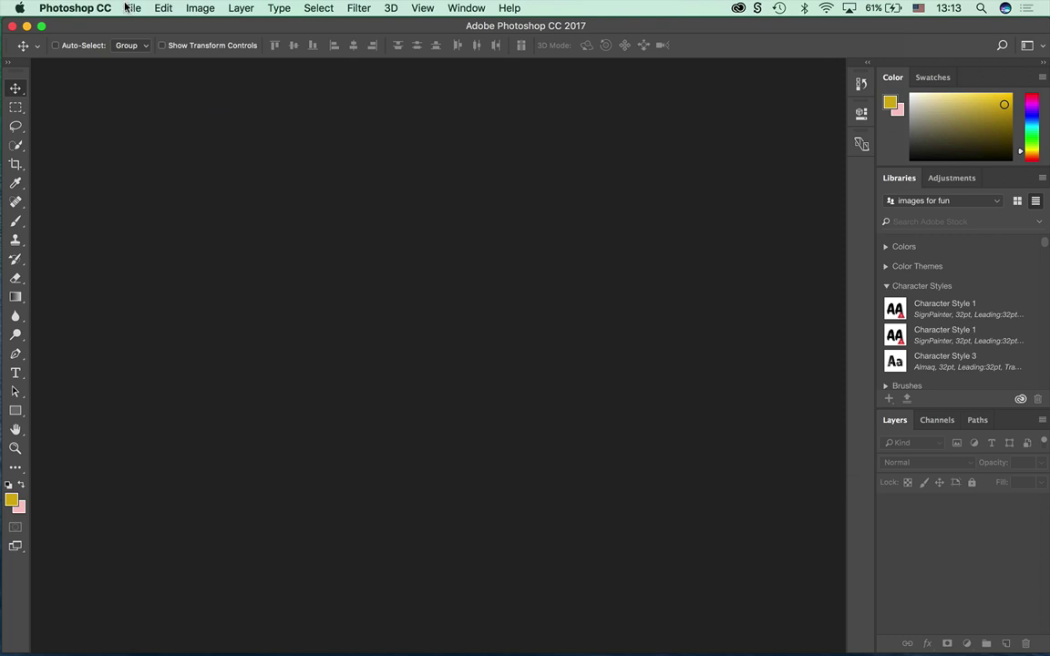
In General preferences, enable Start and Recent Files workspaces and disable the legacy New Document interface.
{"action": "key", "text": "i"}
{"action": "key", "text": "super+k"}
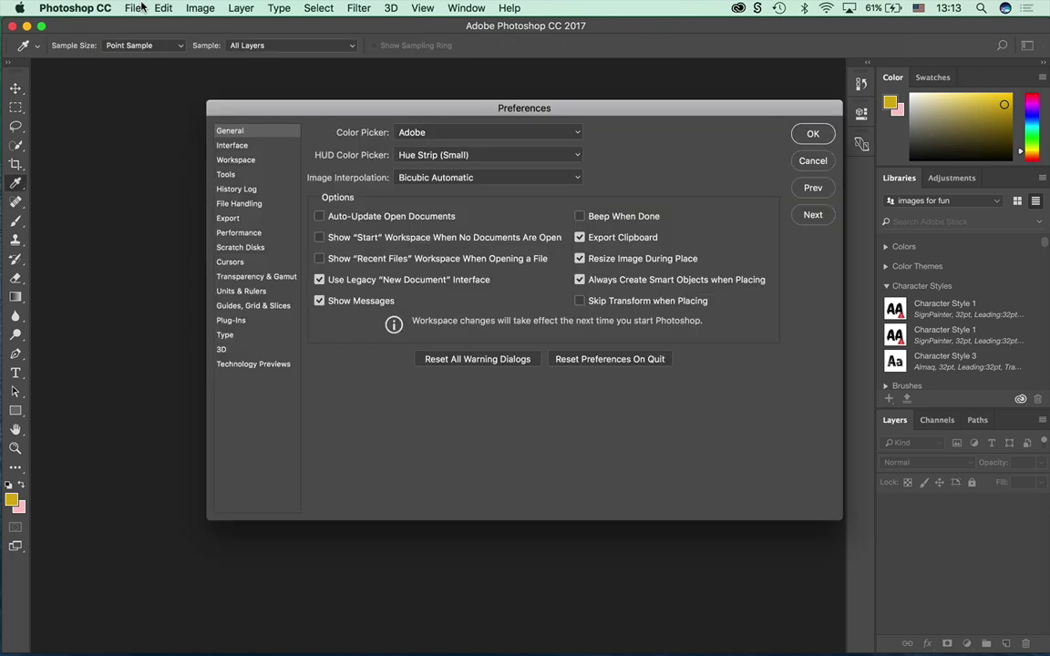
{"action": "left_click", "coordinate": [319, 237]}
{"action": "left_click", "coordinate": [319, 259]}
{"action": "left_click", "coordinate": [319, 280]}
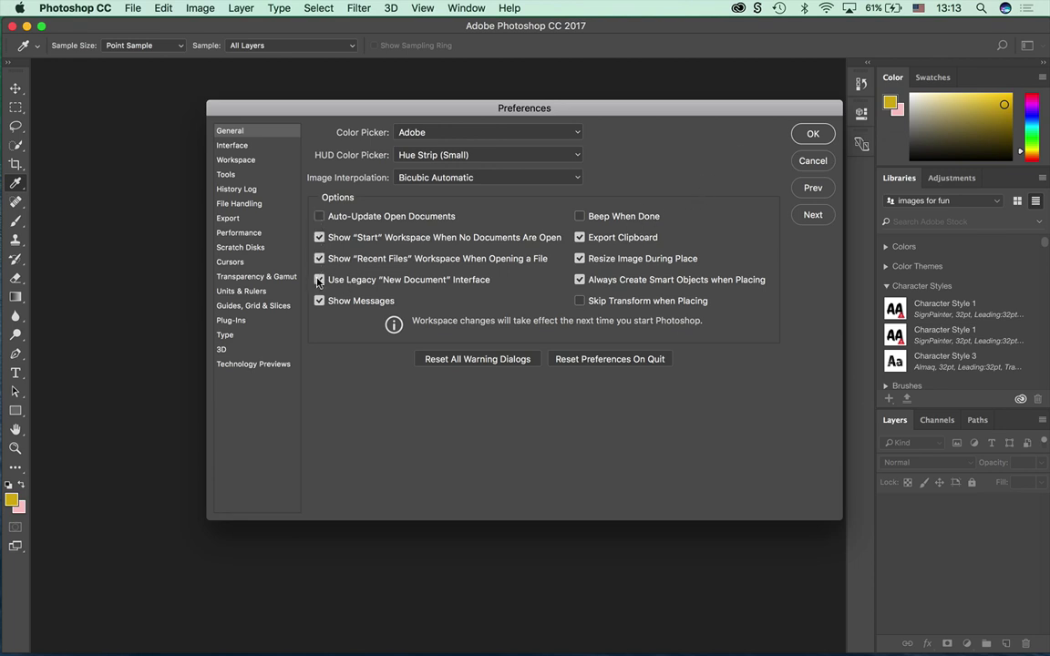
{"action": "left_click", "coordinate": [812, 135]}
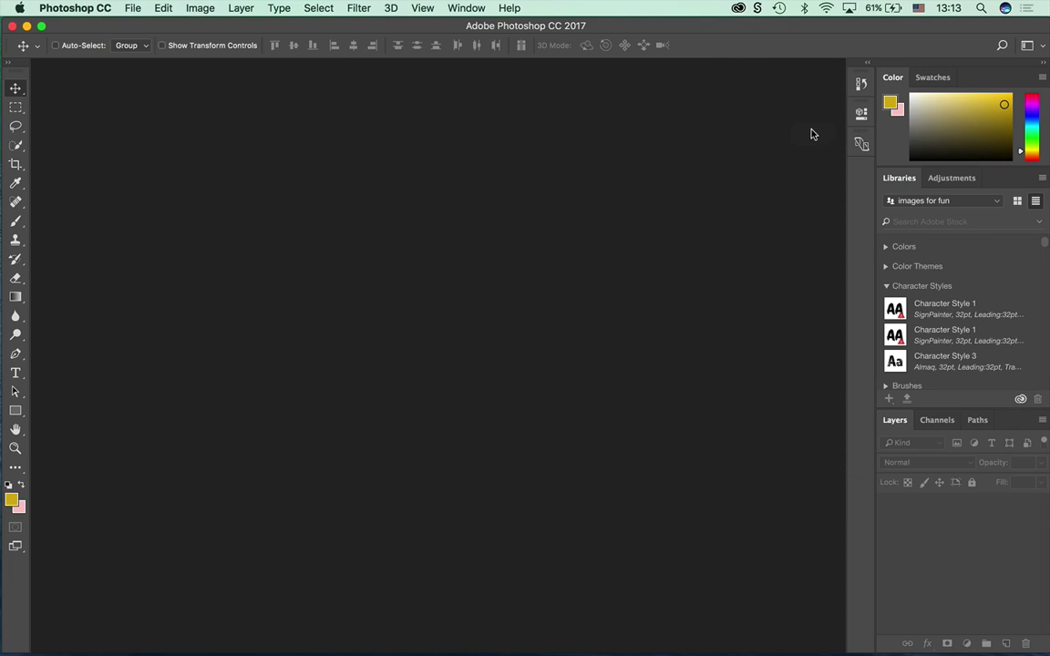
Quit Photoshop CC from the application menu.
{"action": "left_click", "coordinate": [130, 11]}
{"action": "mouse_move", "coordinate": [75, 8]}
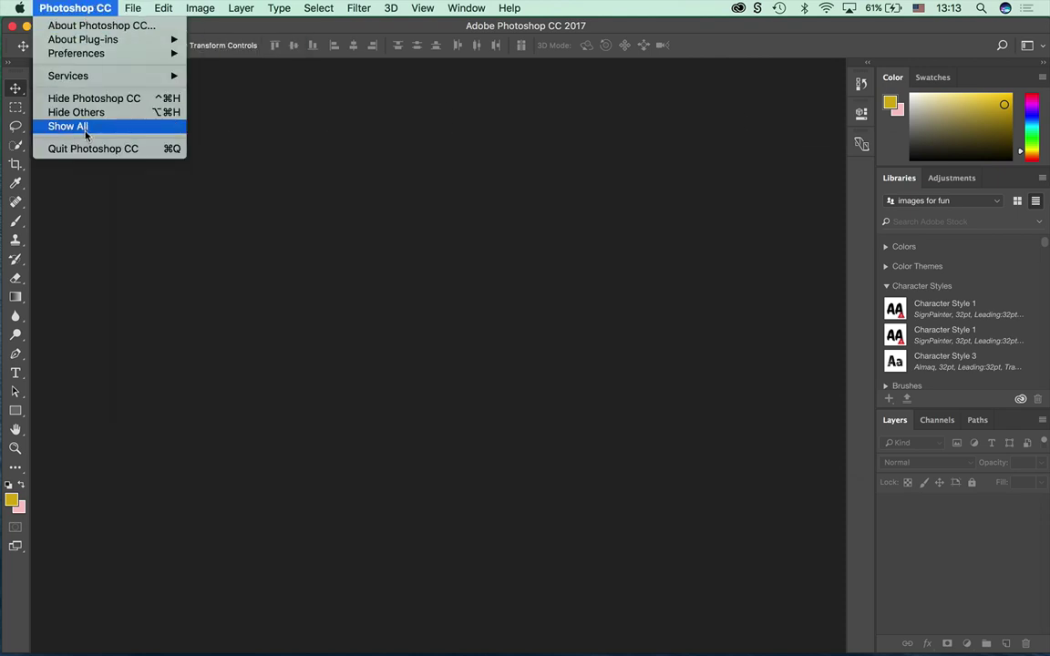
{"action": "left_click", "coordinate": [143, 184]}
{"action": "mouse_move", "coordinate": [568, 646]}
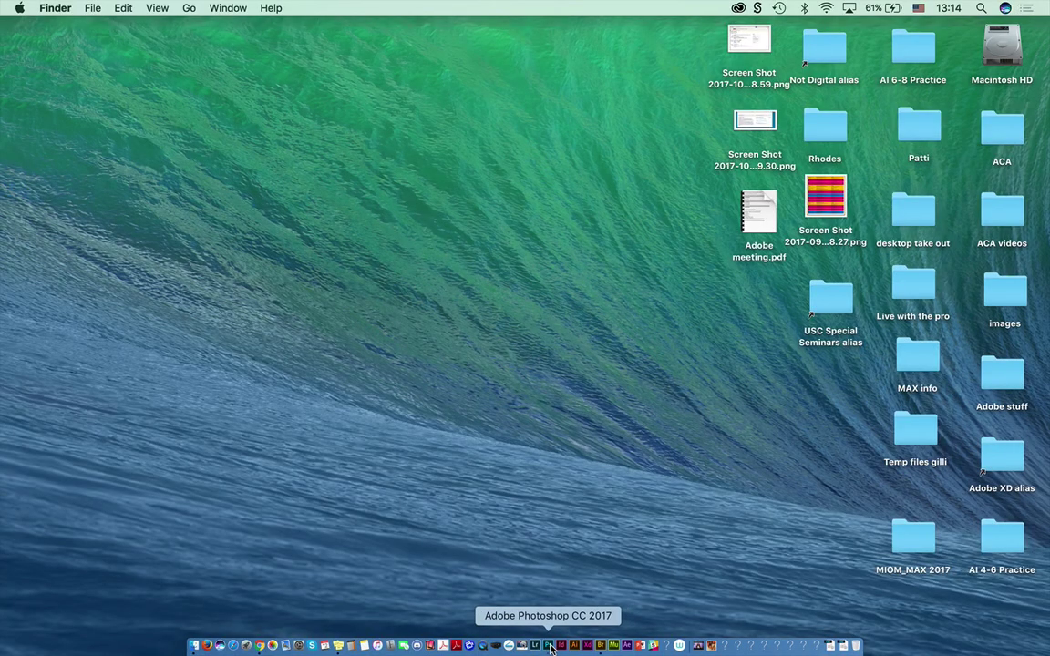
Relaunch Photoshop CC 2017 from its Dock icon.
{"action": "left_click", "coordinate": [550, 645]}
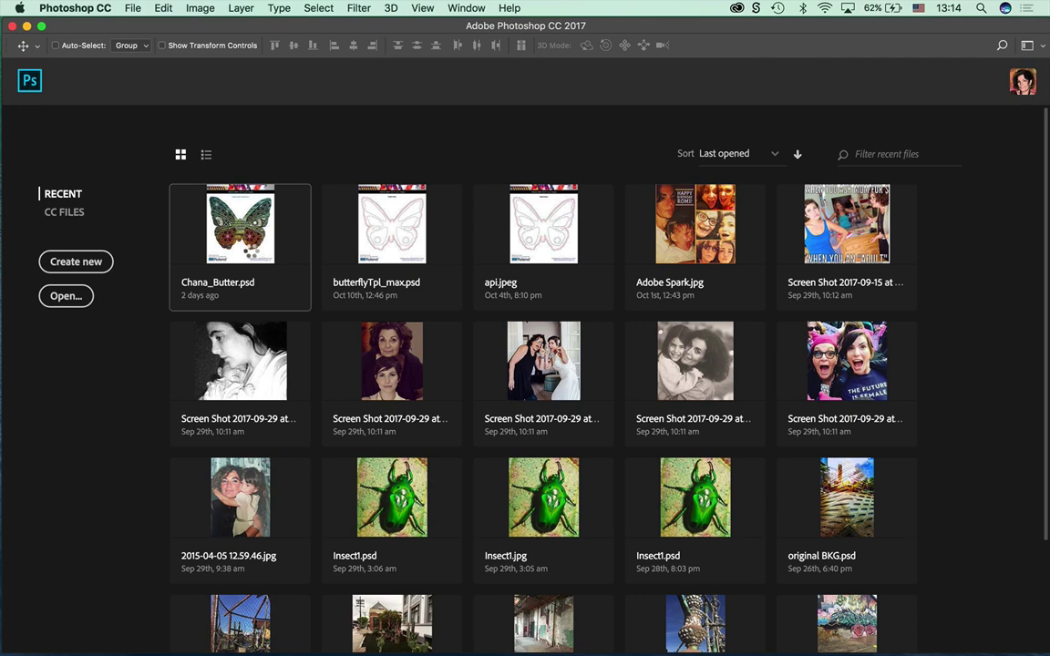
Open the butterfly poster, cancel Missing Fonts, close it, and switch to CC FILES.
{"action": "left_click", "coordinate": [218, 224]}
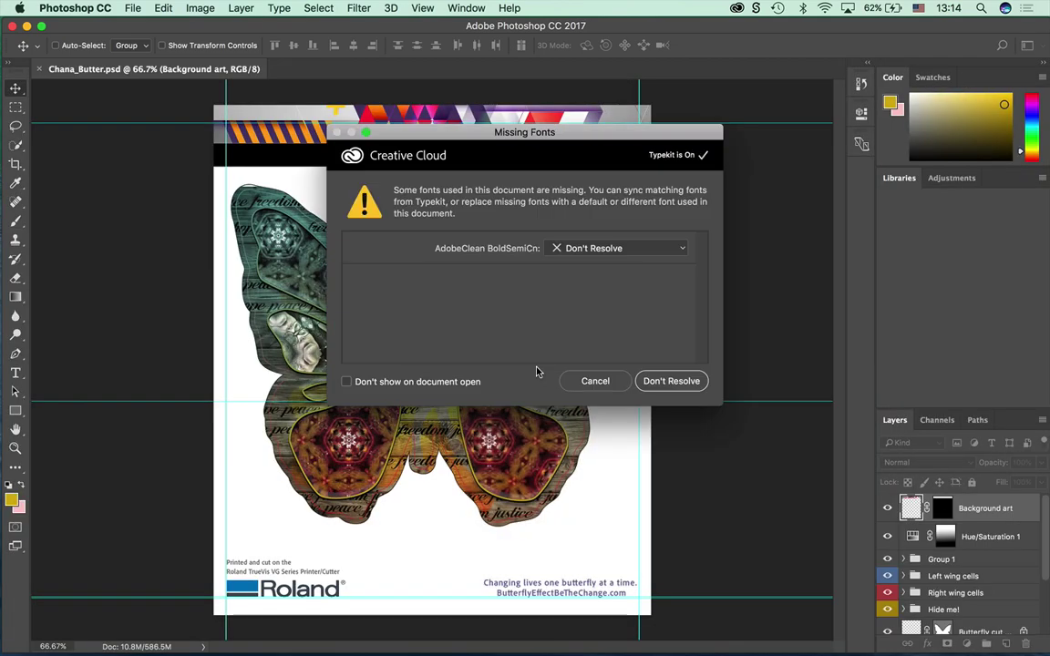
{"action": "left_click", "coordinate": [599, 381]}
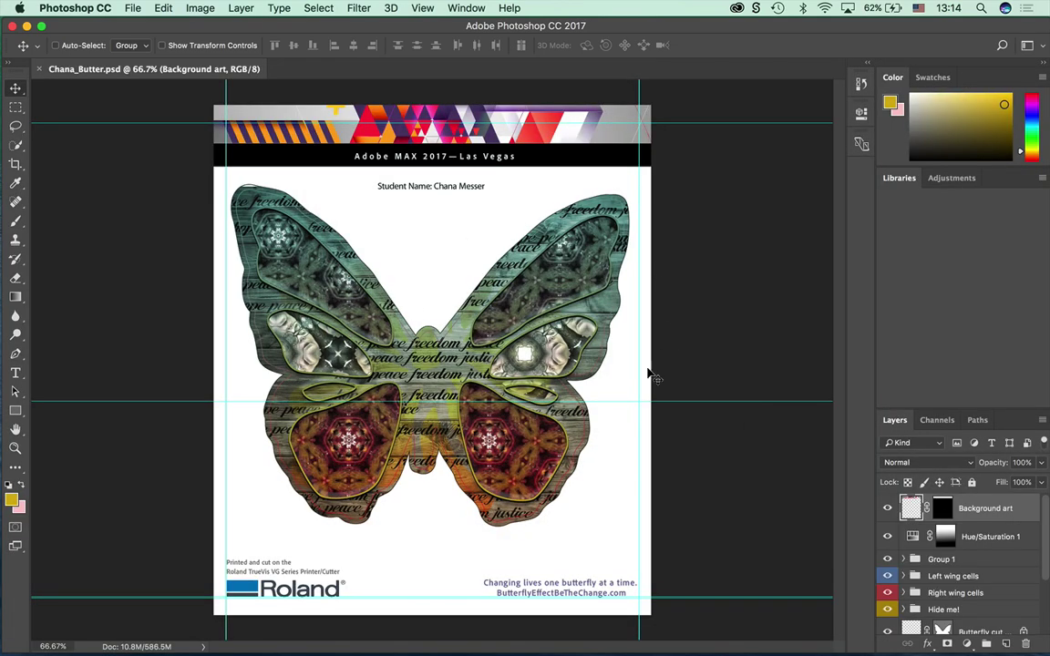
{"action": "left_click", "coordinate": [38, 69]}
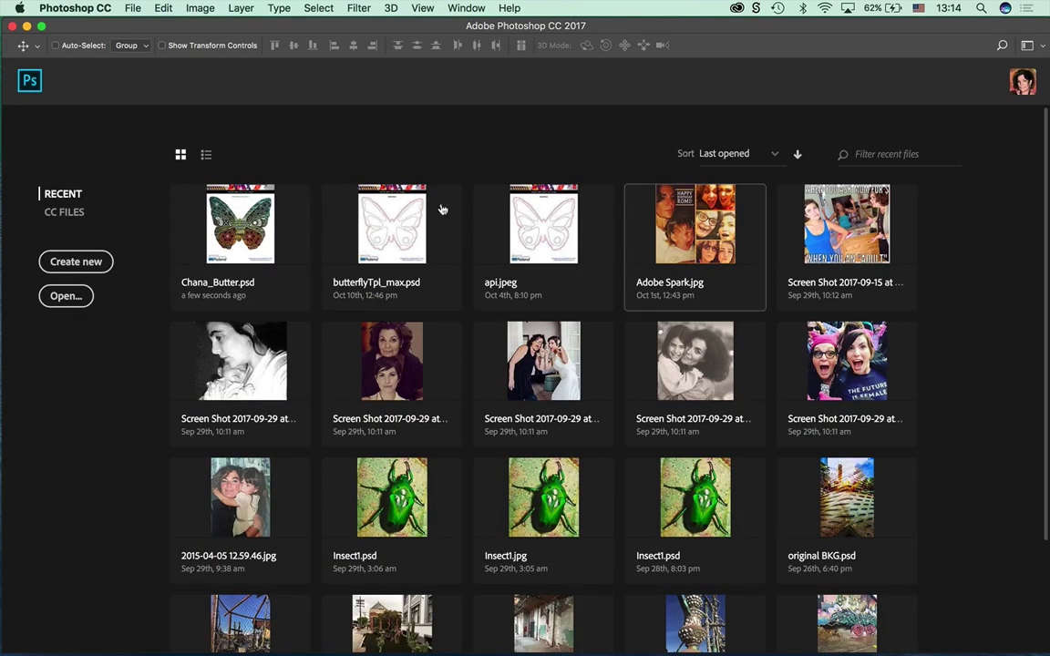
{"action": "left_click", "coordinate": [64, 212]}
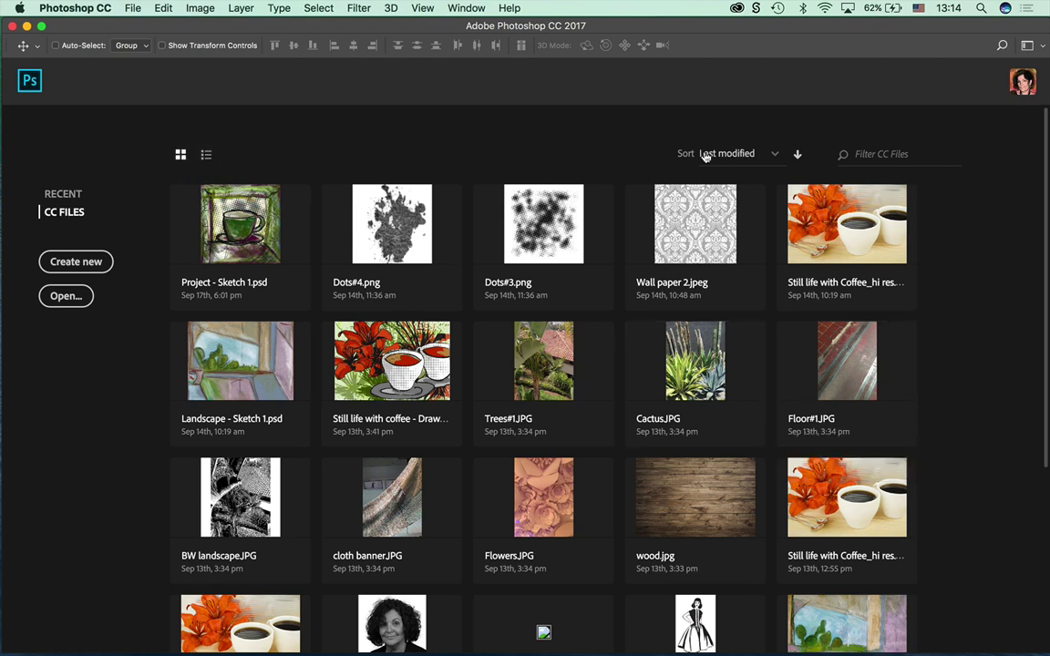
Toggle the CC Files view to list and back to thumbnails, then scroll the cloud images.
{"action": "left_click", "coordinate": [208, 156]}
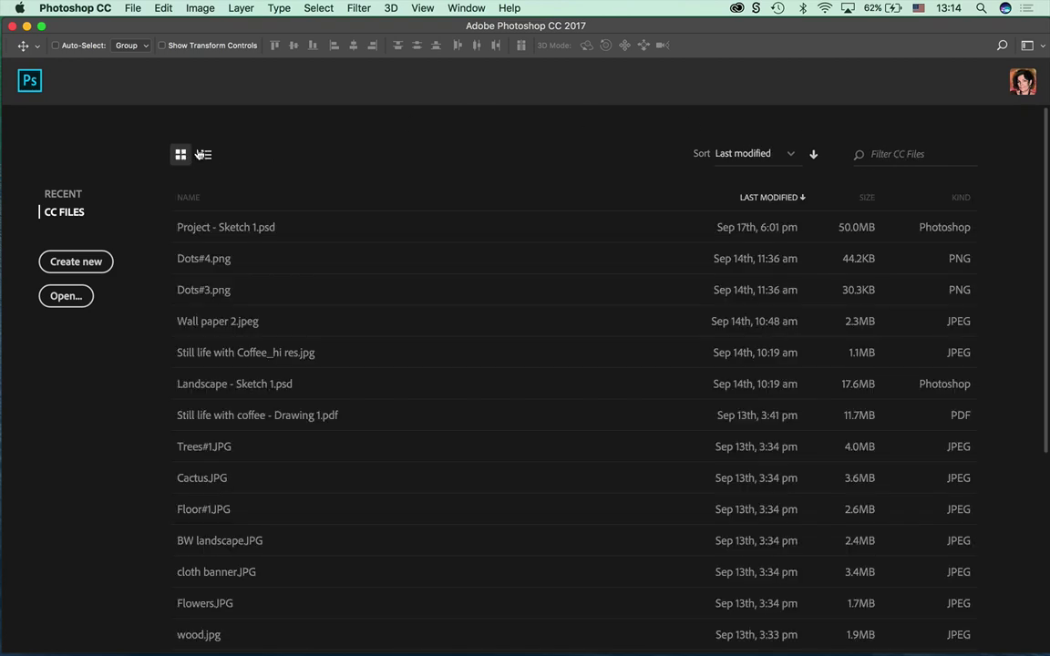
{"action": "left_click", "coordinate": [181, 155]}
{"action": "scroll", "coordinate": [1031, 579], "scroll_direction": "down", "scroll_amount": 5}
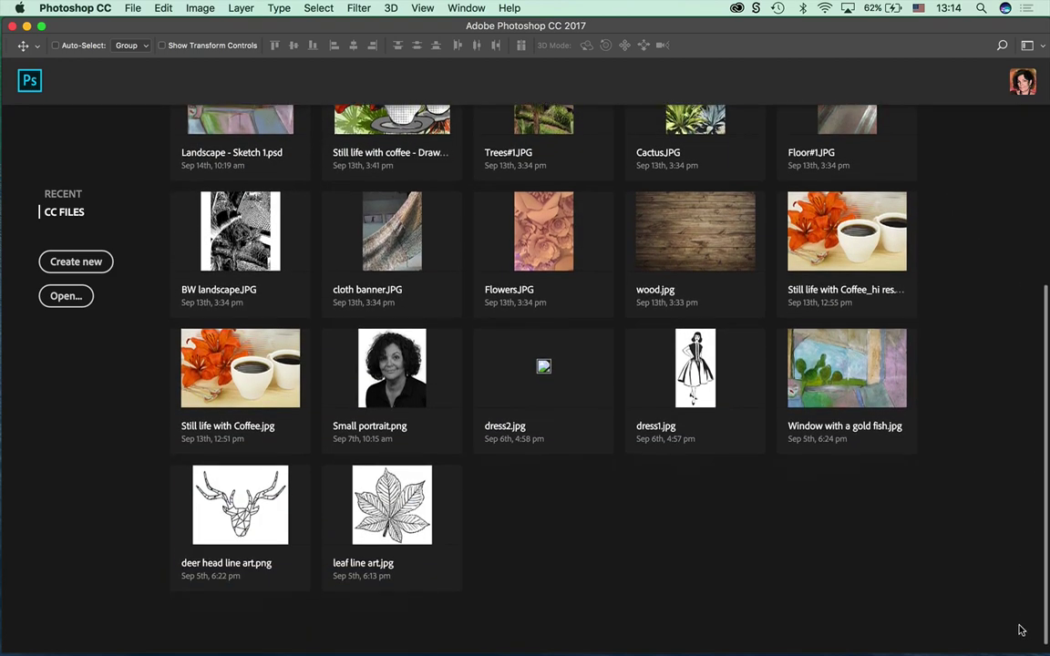
{"action": "scroll", "coordinate": [1003, 529], "scroll_direction": "up", "scroll_amount": 5}
{"action": "scroll", "coordinate": [991, 488], "scroll_direction": "down", "scroll_amount": 1}
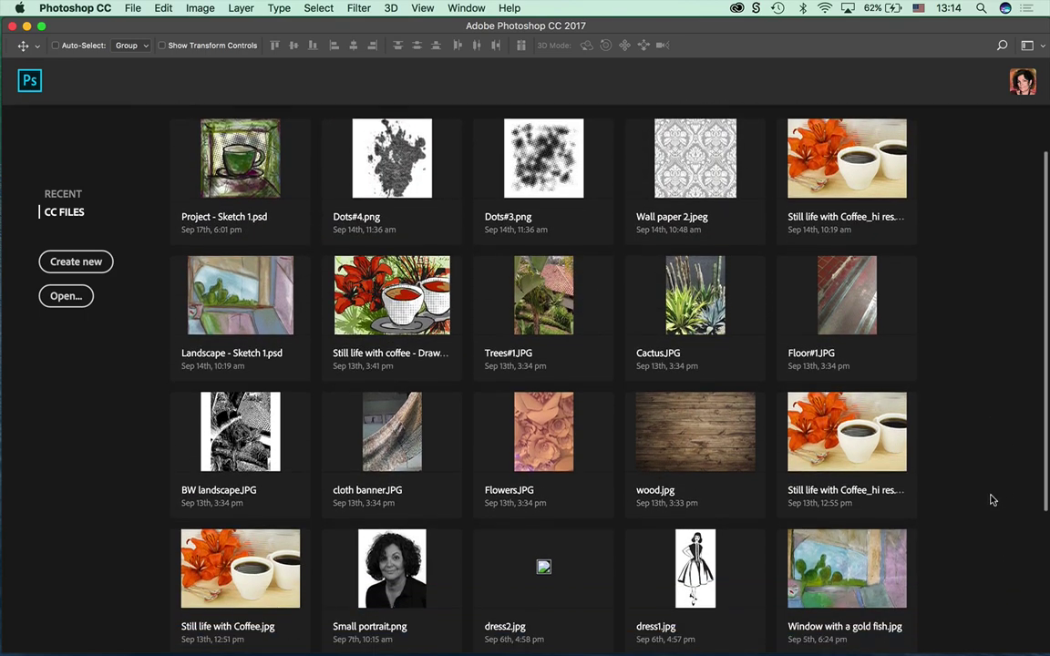
{"action": "scroll", "coordinate": [993, 499], "scroll_direction": "down", "scroll_amount": 1}
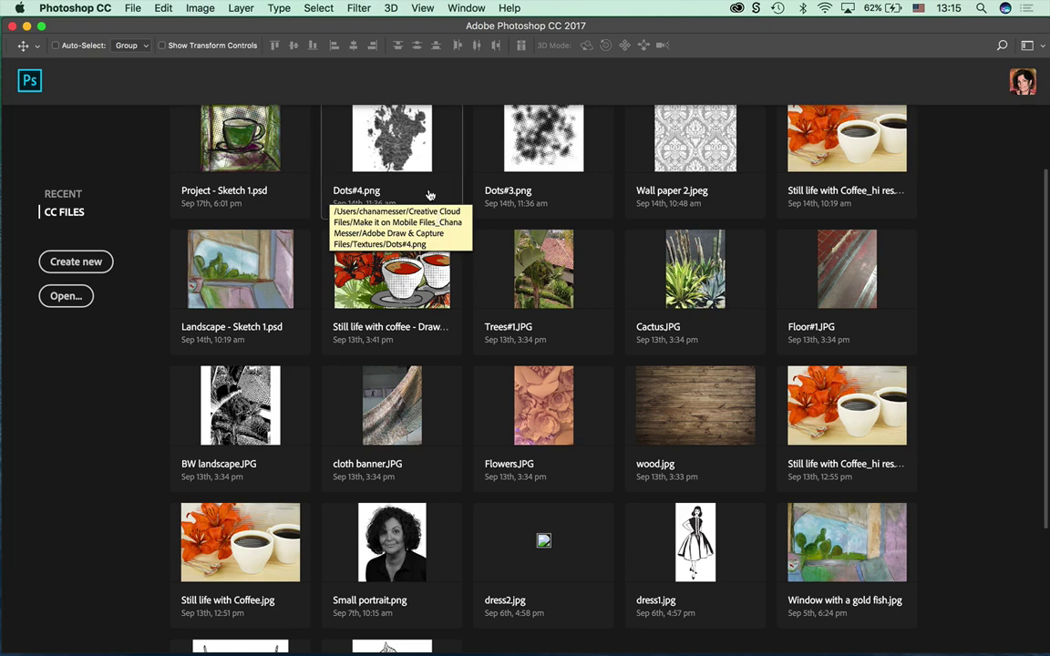
Open Preferences > General from the Photoshop CC application menu.
{"action": "key", "text": "super+k"}
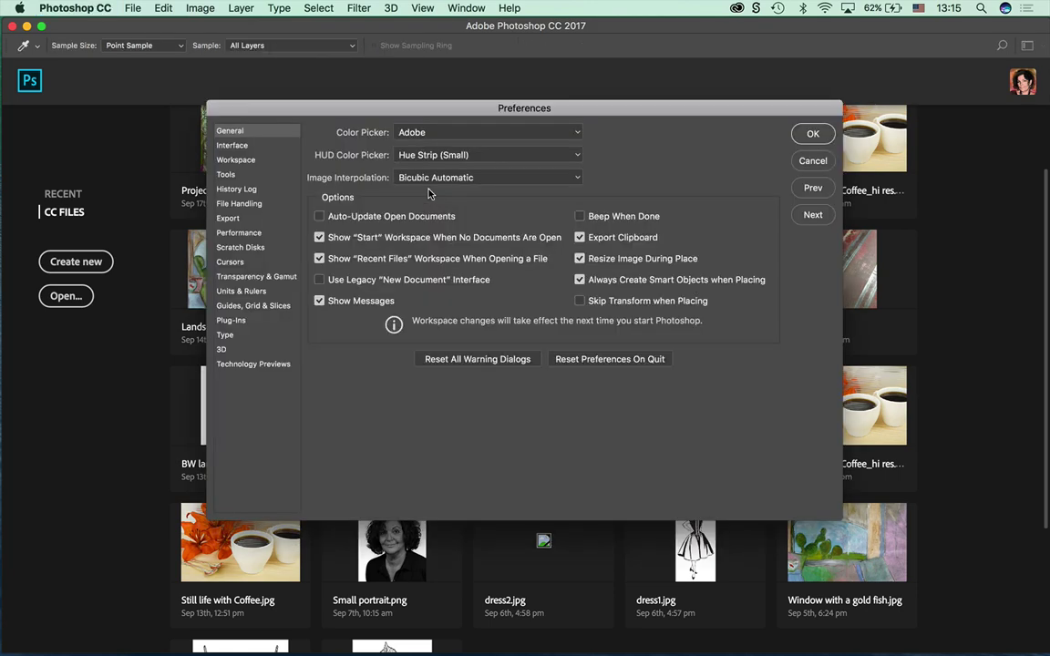
{"action": "left_click", "coordinate": [814, 134]}
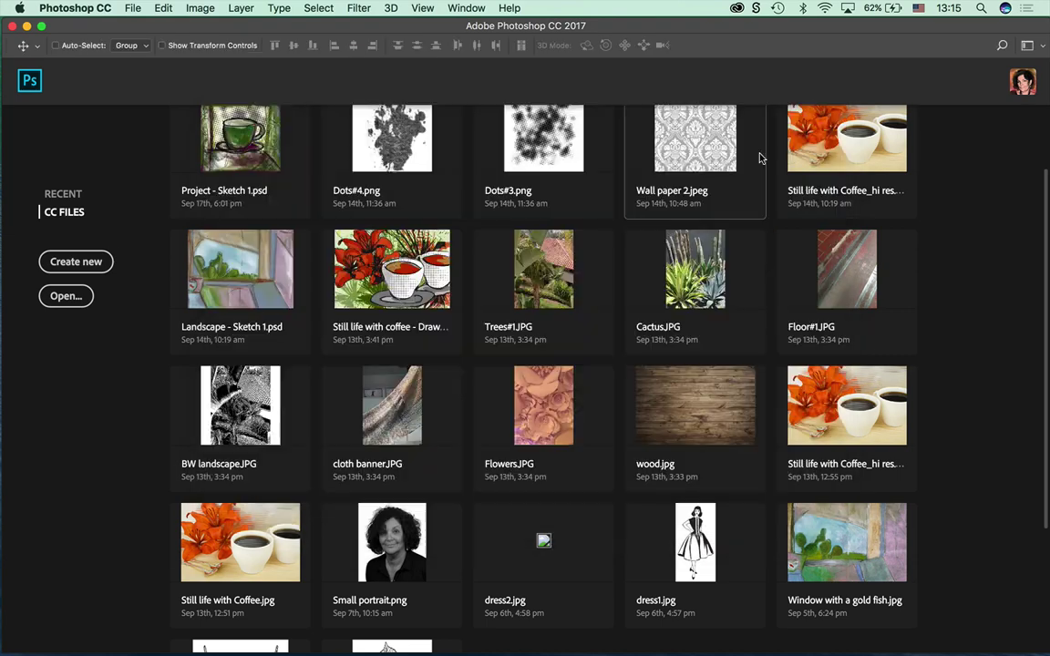
{"action": "left_click", "coordinate": [68, 9]}
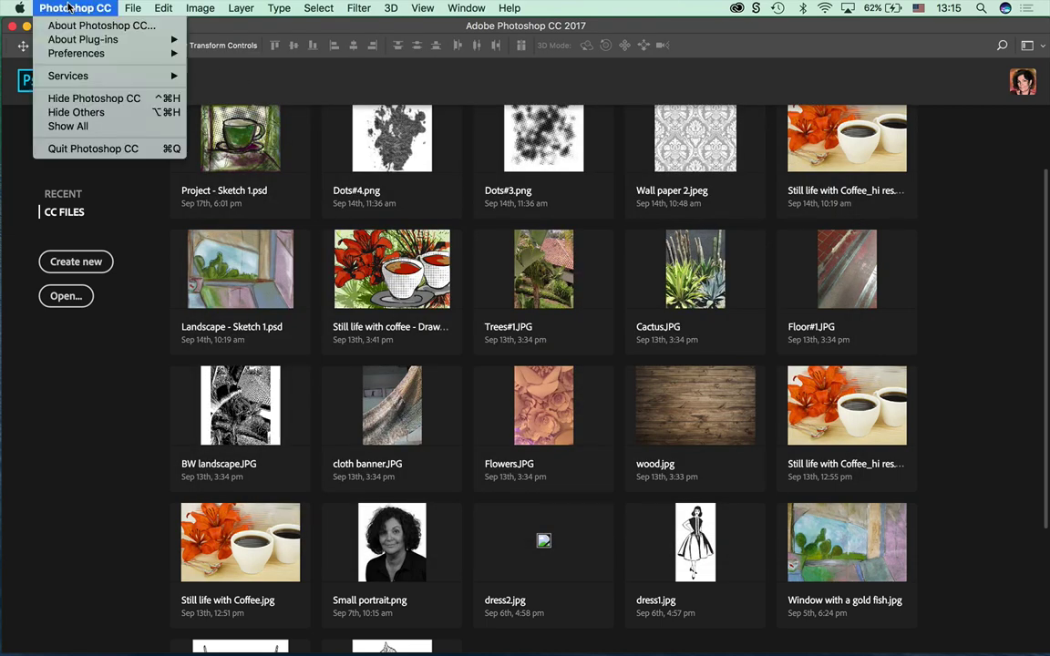
{"action": "mouse_move", "coordinate": [84, 55]}
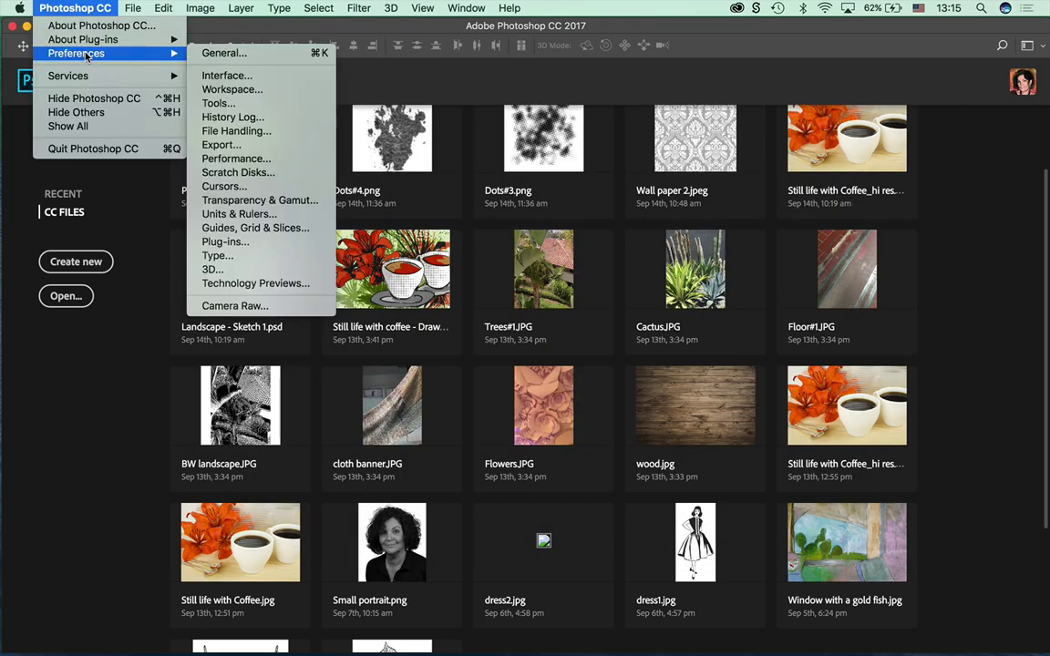
{"action": "left_click", "coordinate": [243, 54]}
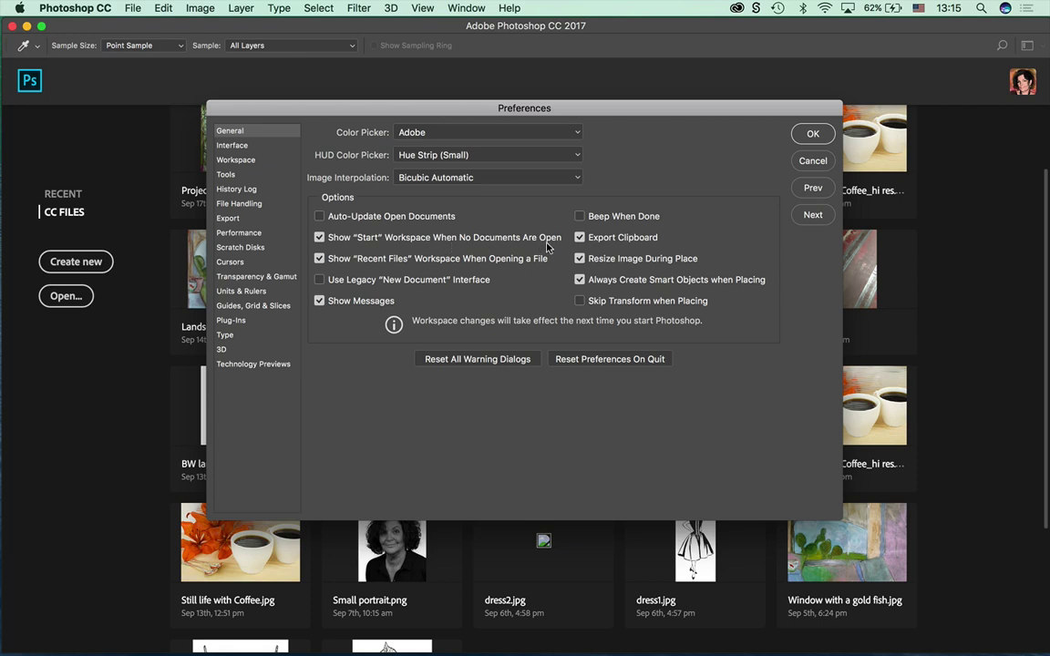
Uncheck Show Start and Recent Files workspaces, check Use Legacy New Document Interface, confirm.
{"action": "left_click", "coordinate": [499, 237]}
{"action": "left_click", "coordinate": [492, 258]}
{"action": "left_click", "coordinate": [322, 281]}
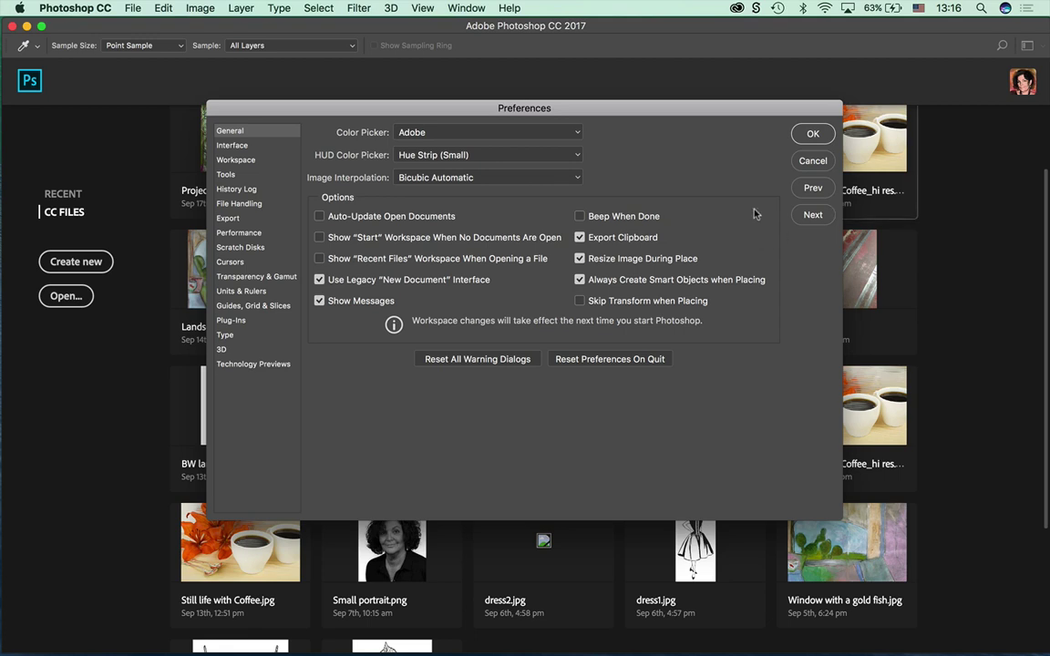
{"action": "left_click", "coordinate": [812, 134]}
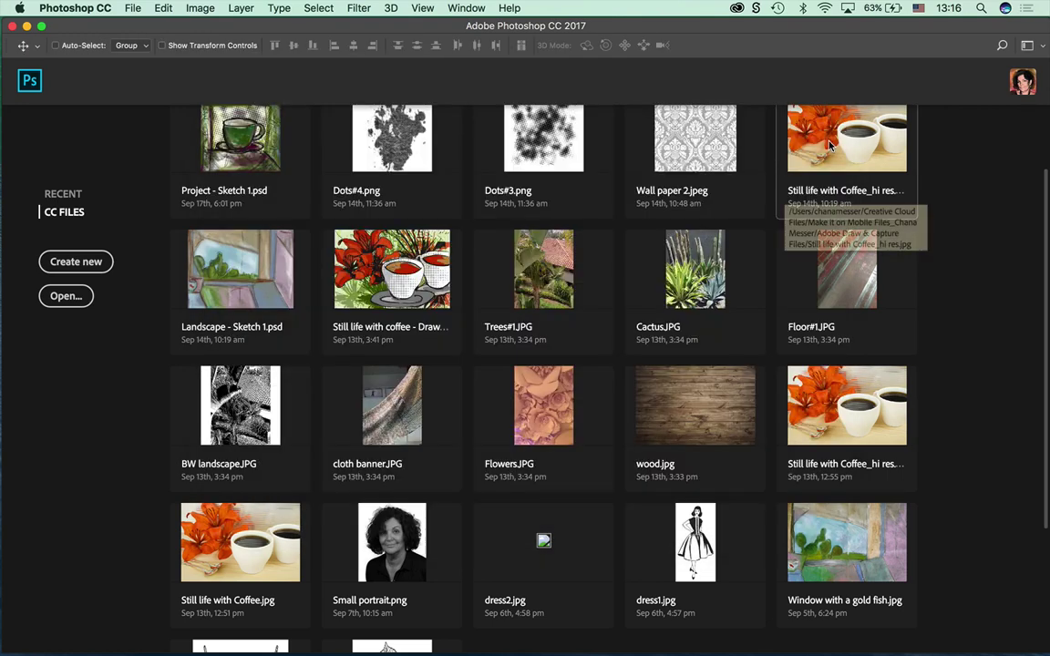
Quit Photoshop CC and relaunch it from the Dock.
{"action": "left_click", "coordinate": [100, 9]}
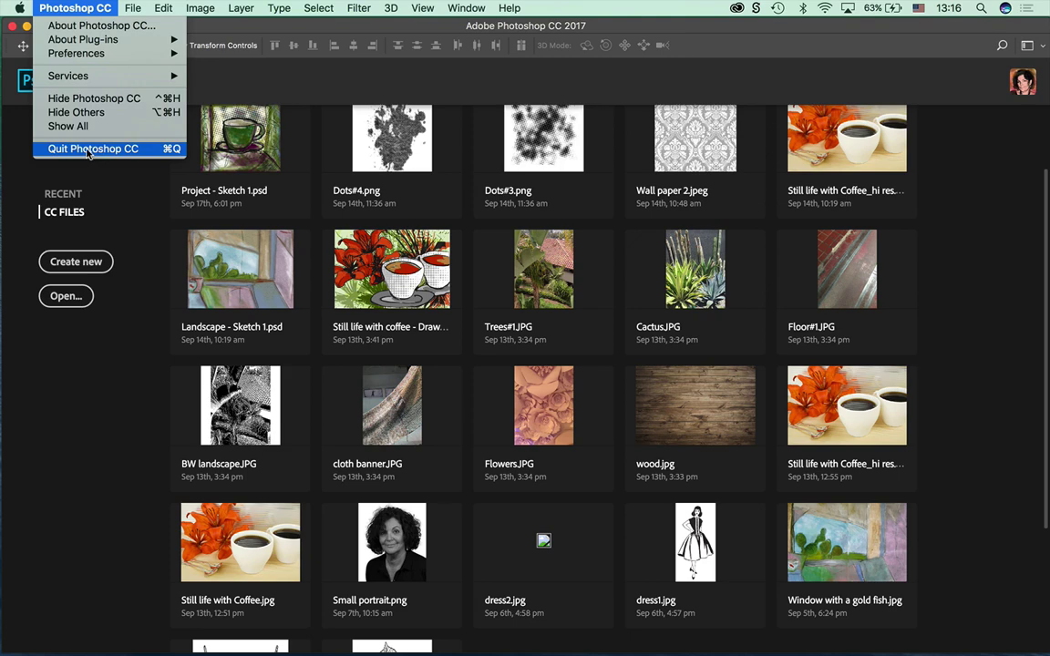
{"action": "left_click", "coordinate": [119, 149]}
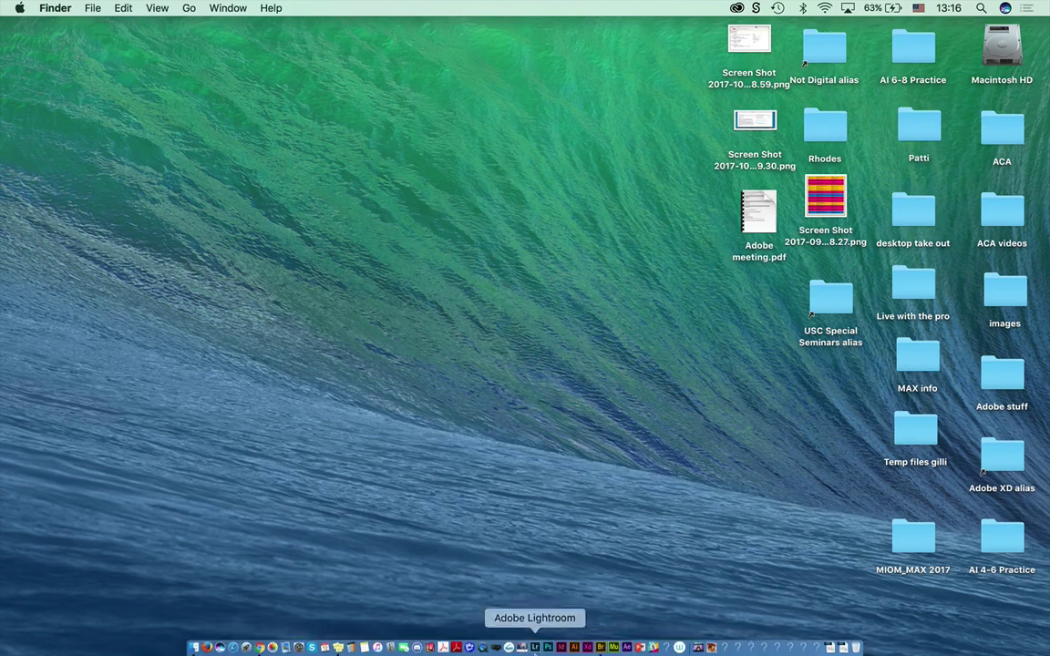
{"action": "left_click", "coordinate": [548, 647]}
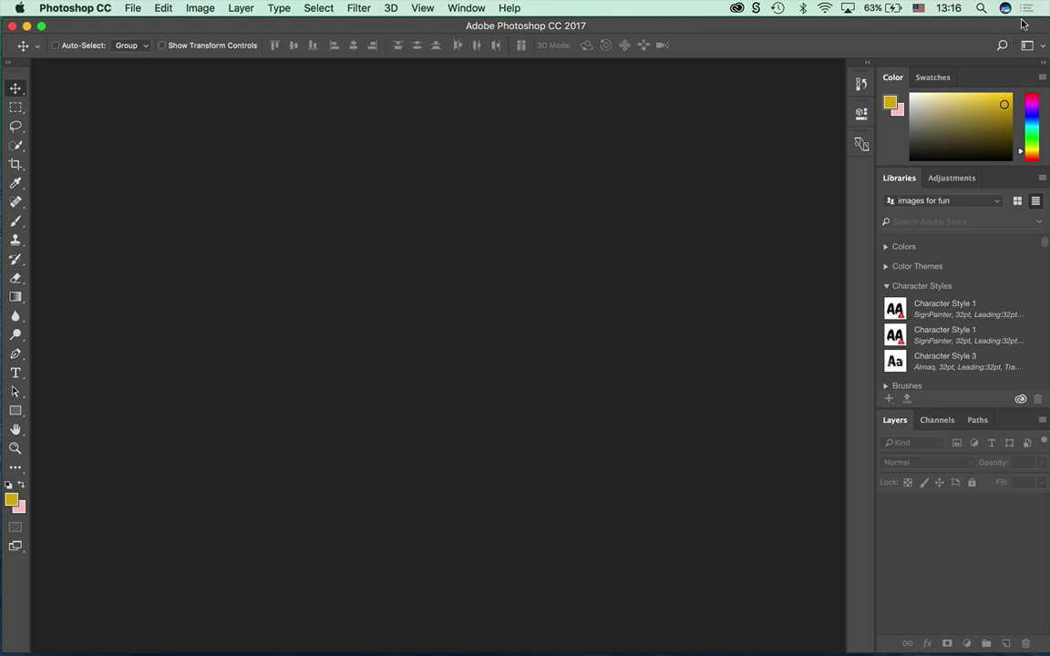
Try the Natural Media Painting LE and Essentials workspaces, then settle on the Painting workspace.
{"action": "left_click", "coordinate": [1034, 50]}
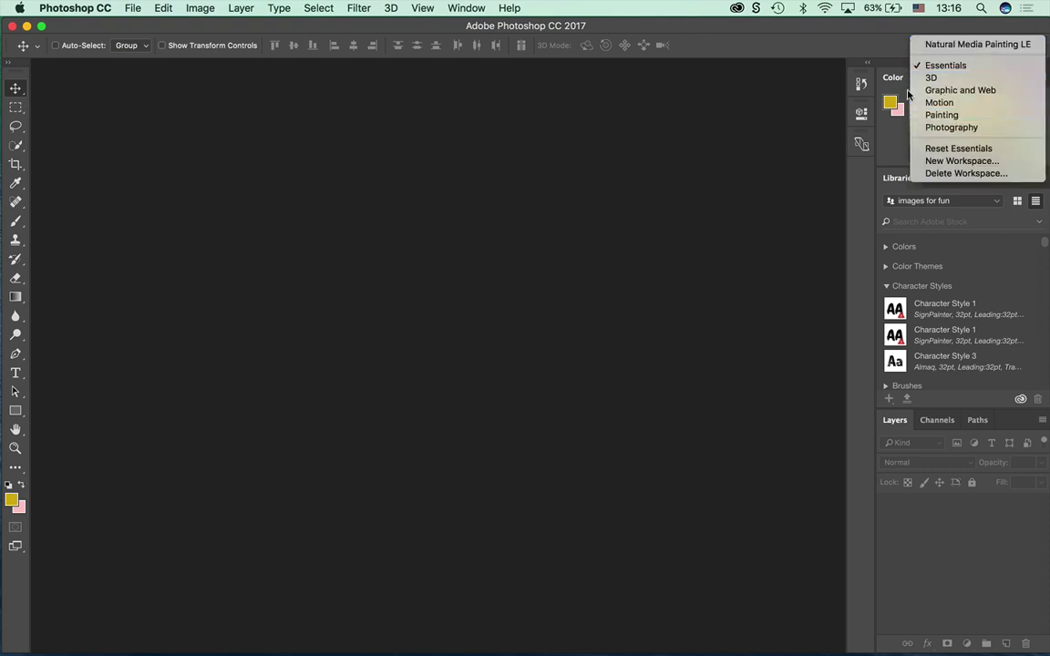
{"action": "left_click", "coordinate": [949, 45]}
{"action": "left_click", "coordinate": [926, 43]}
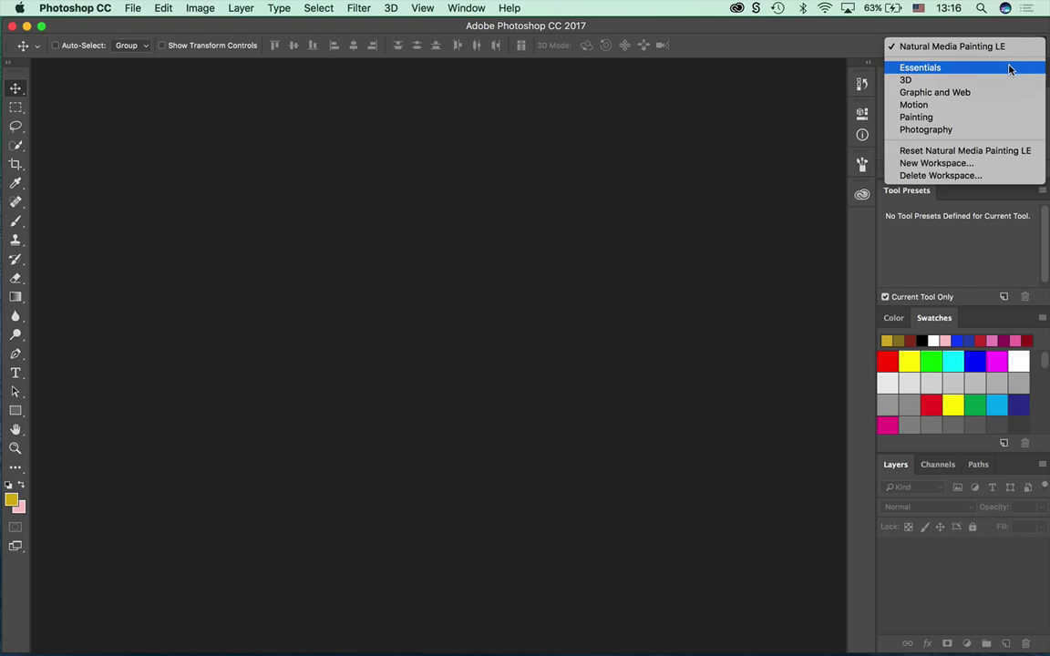
{"action": "left_click", "coordinate": [1010, 68]}
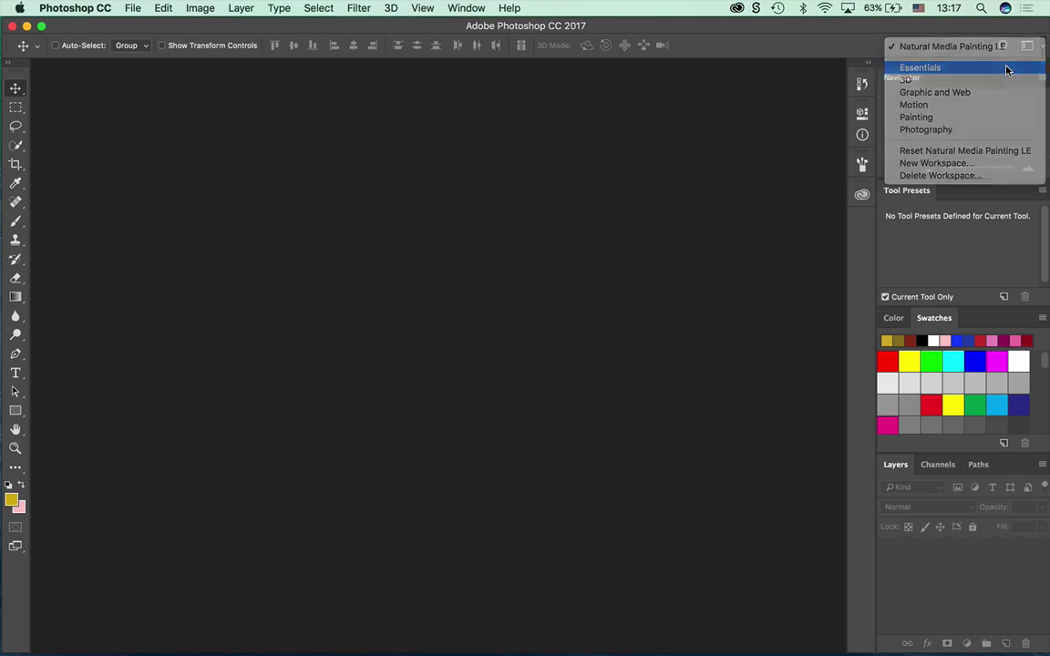
{"action": "left_click", "coordinate": [1035, 47]}
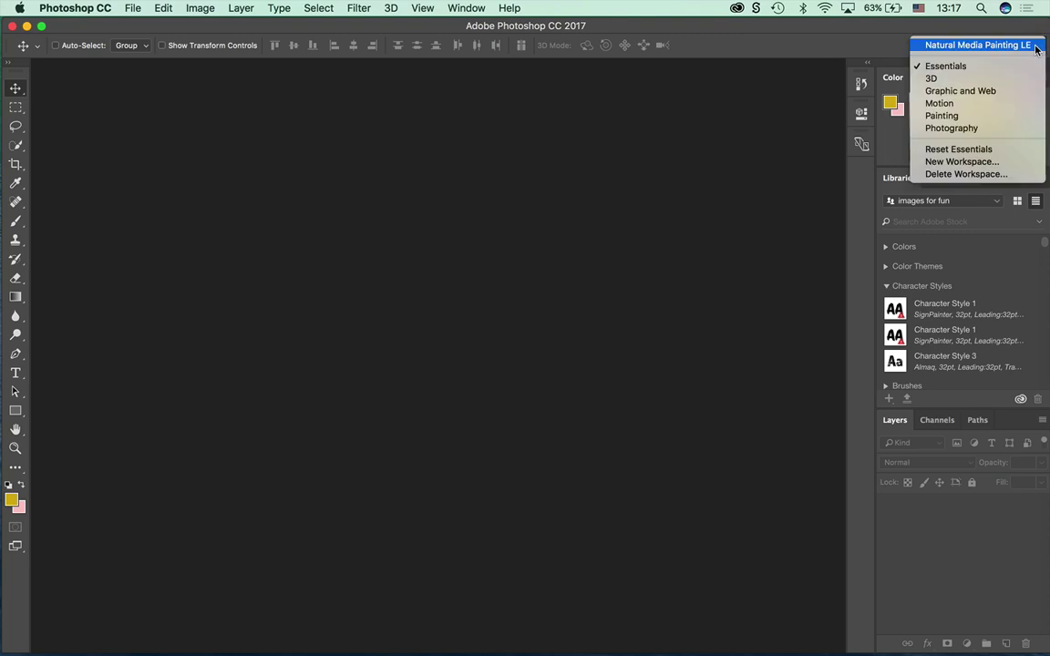
{"action": "left_click", "coordinate": [1007, 116]}
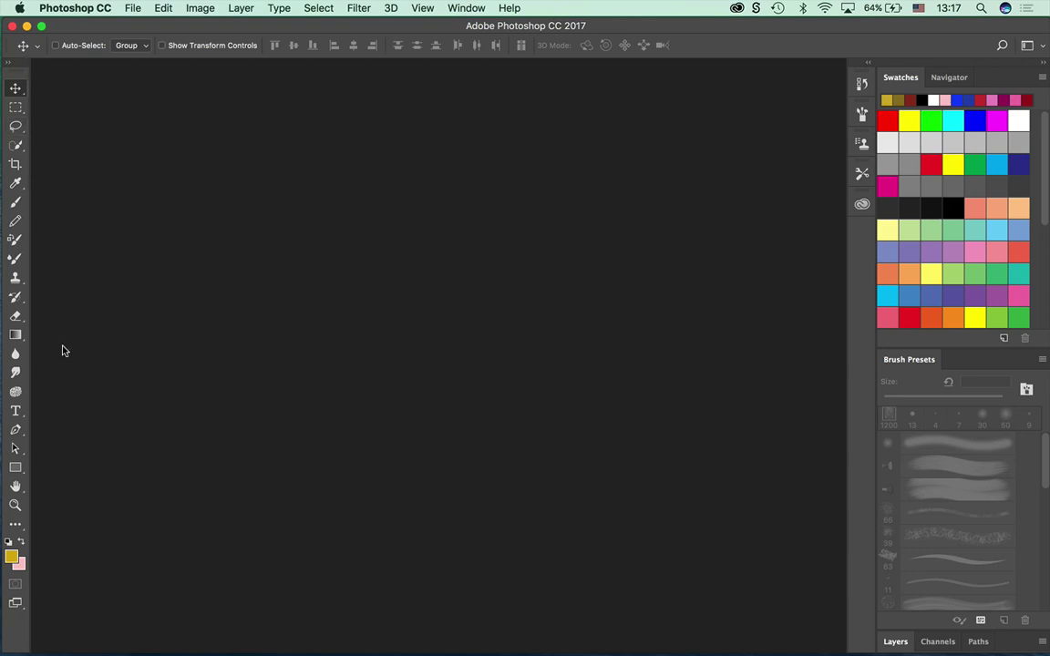
Switch the Tools panel to a two-column layout.
{"action": "left_click", "coordinate": [9, 61]}
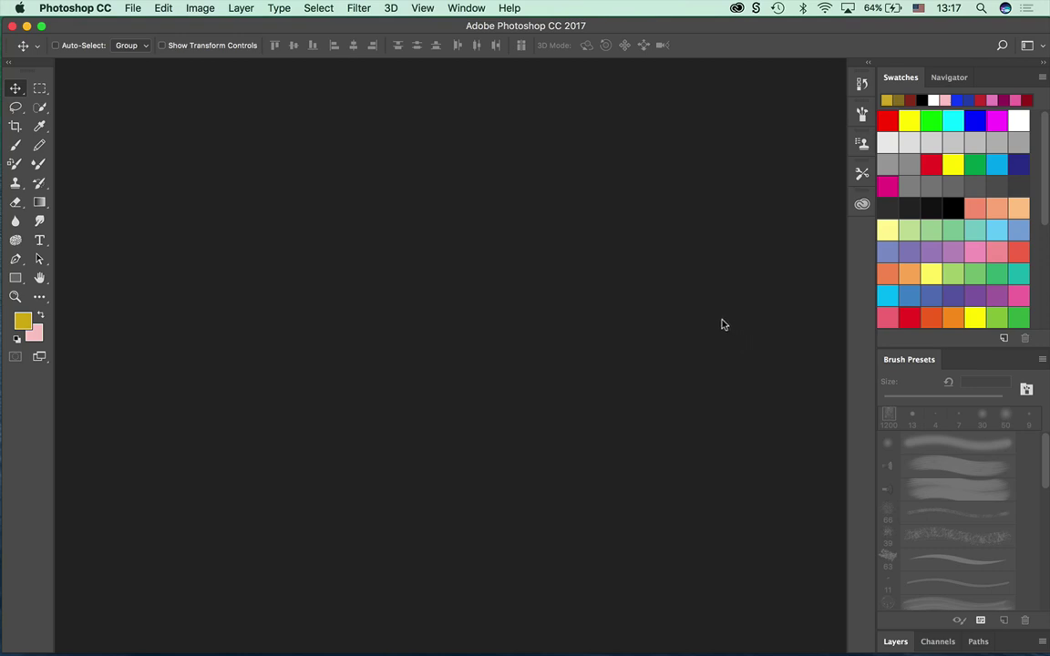
{"action": "left_click", "coordinate": [128, 8]}
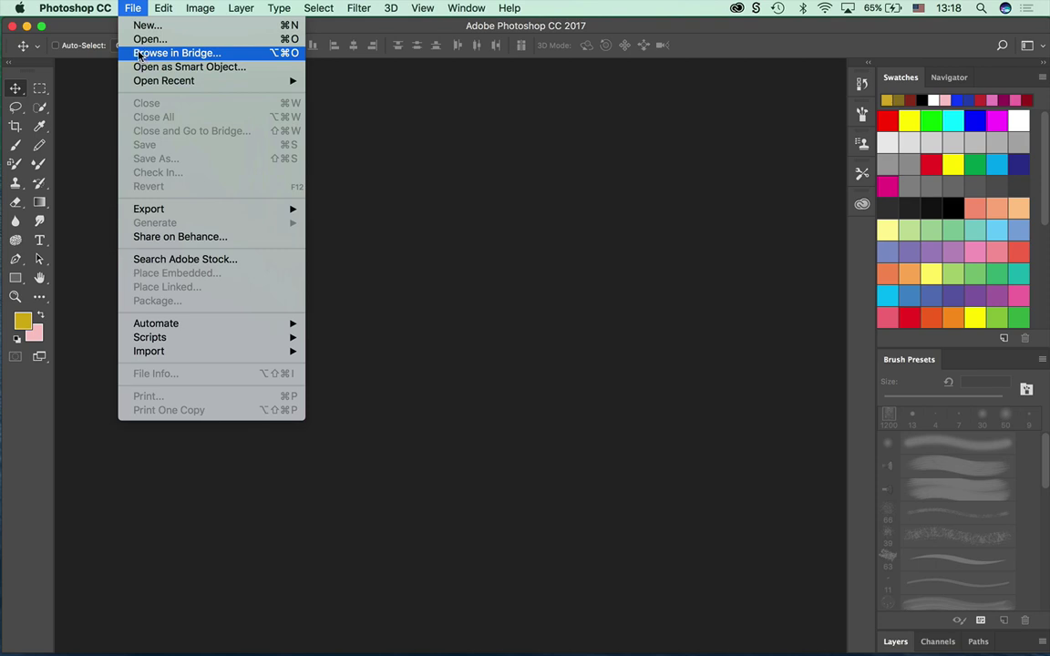
Launch Adobe Bridge with File > Browse in Bridge and bring it to the front.
{"action": "left_click", "coordinate": [141, 55]}
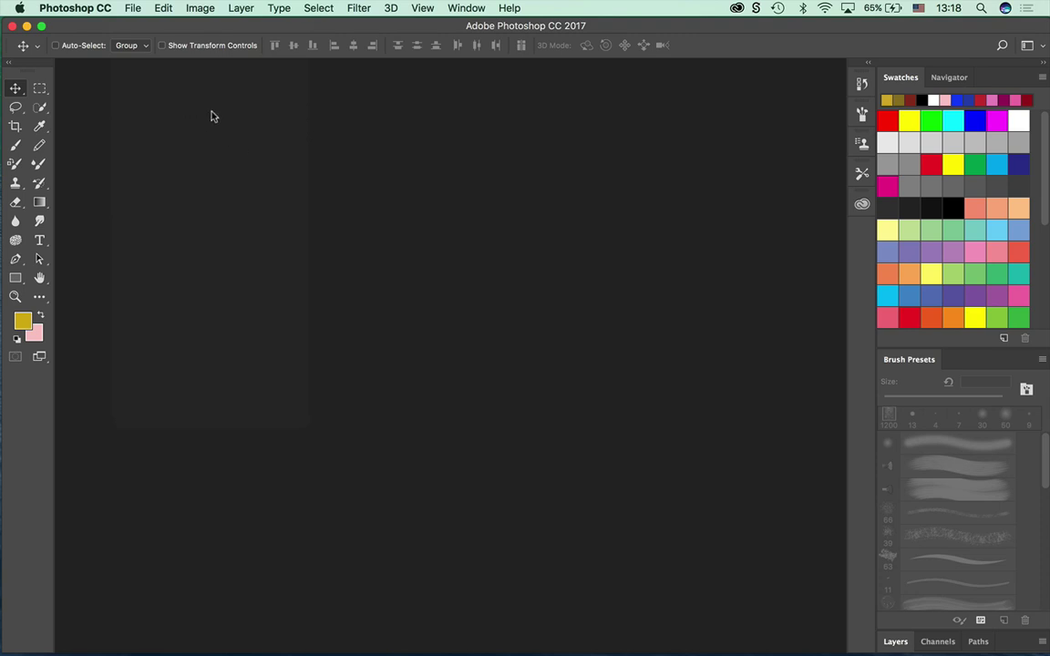
{"action": "mouse_move", "coordinate": [574, 649]}
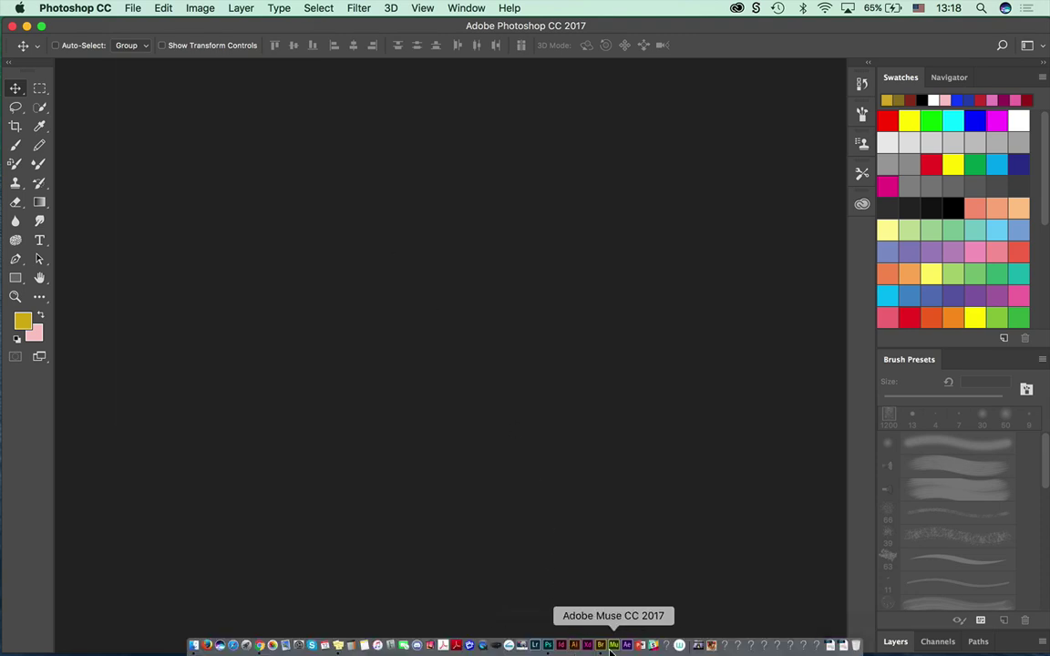
{"action": "left_click", "coordinate": [601, 647]}
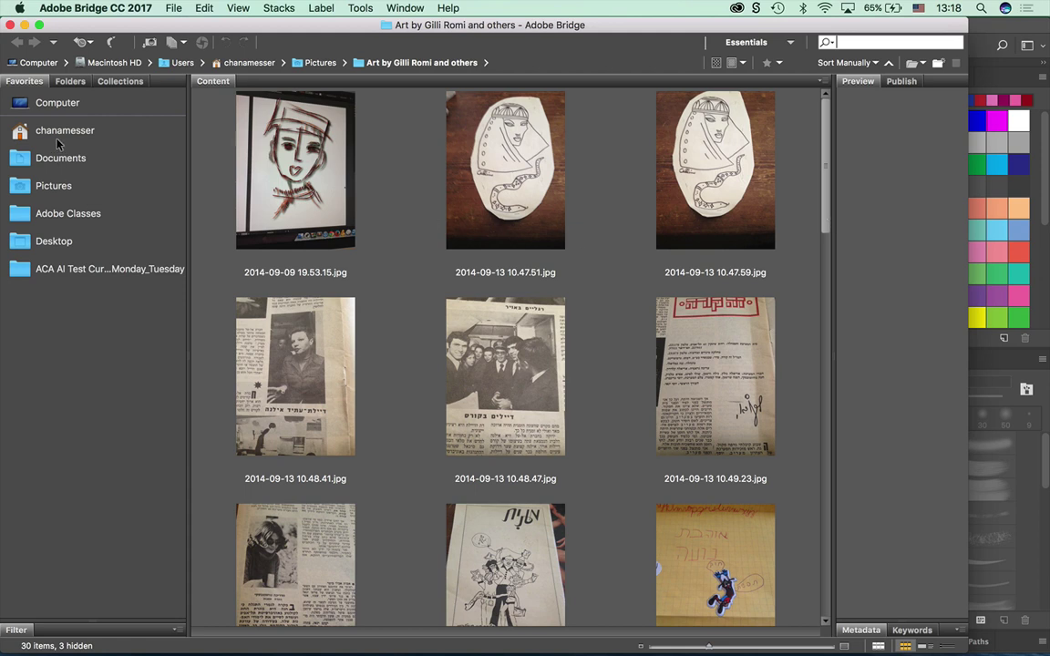
Preview 2014-09-13 10.47.59.jpg and 2014-09-13 10.47.51.jpg full screen, closing each preview afterwards.
{"action": "left_click", "coordinate": [696, 185]}
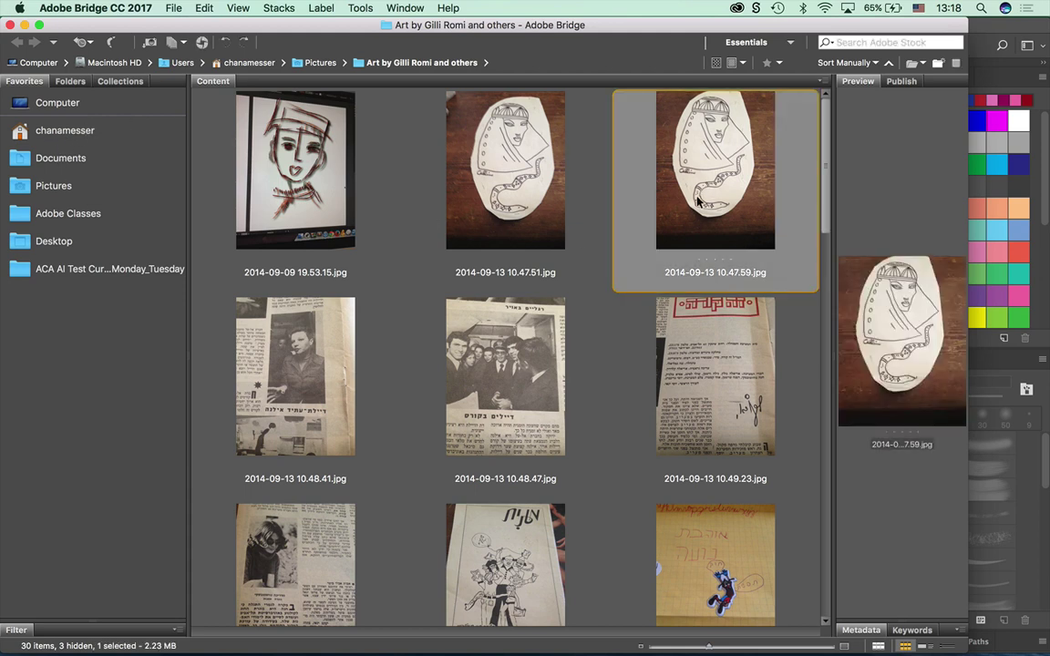
{"action": "key", "text": "space"}
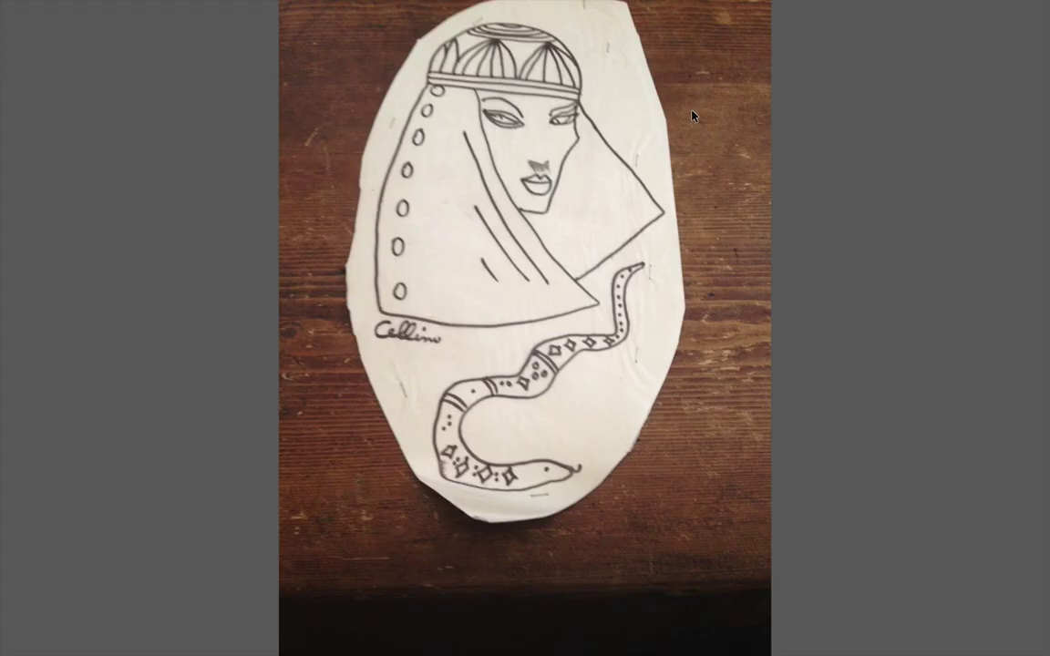
{"action": "key", "text": "space"}
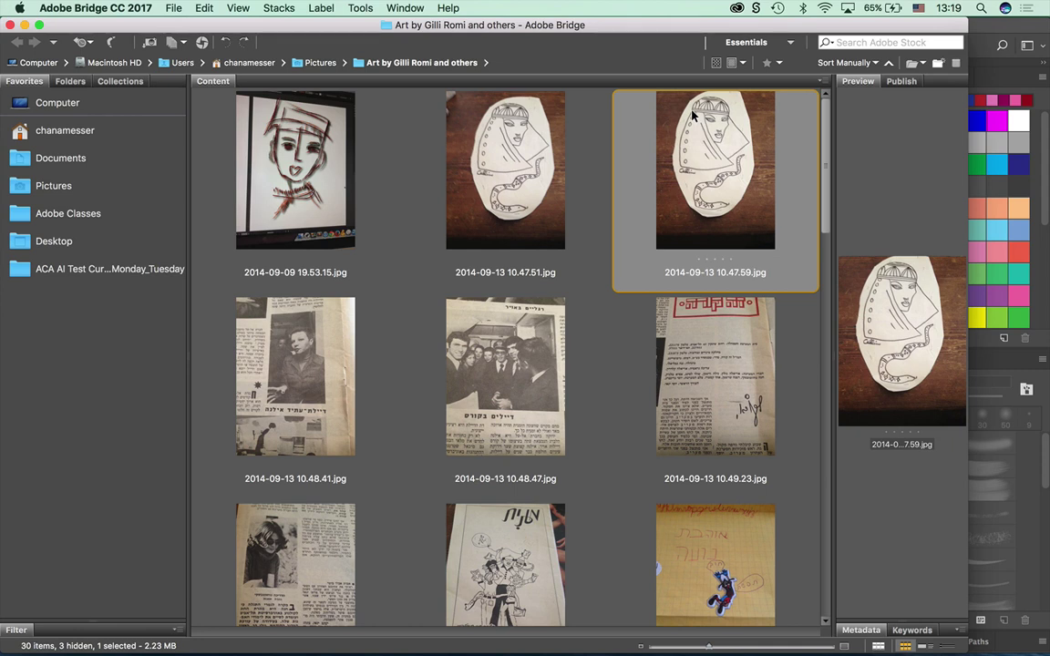
{"action": "left_click", "coordinate": [501, 168]}
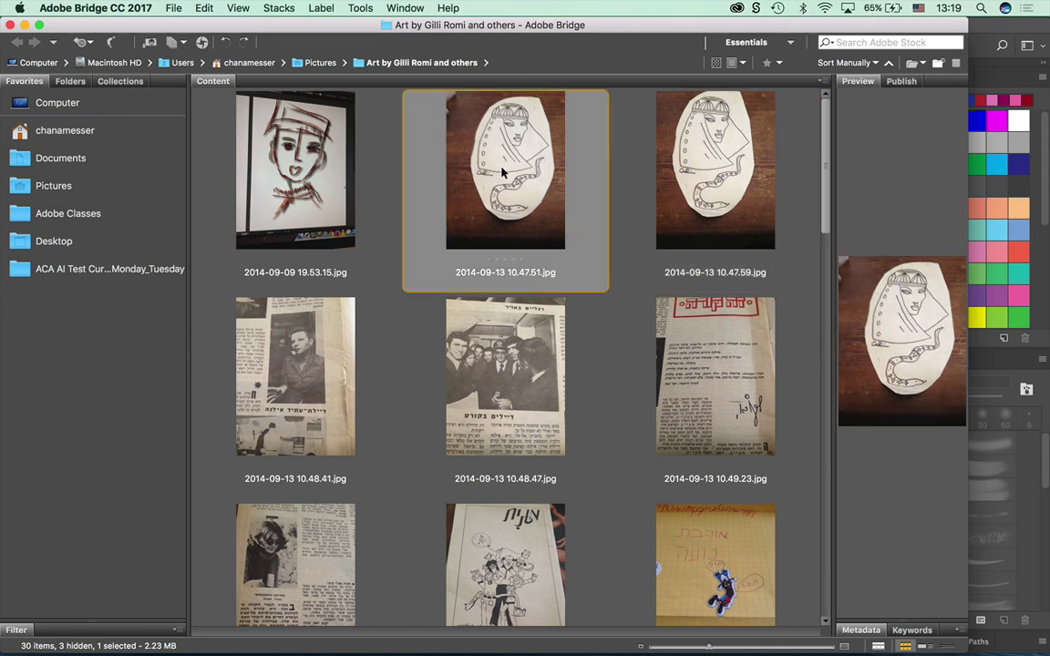
{"action": "key", "text": "space"}
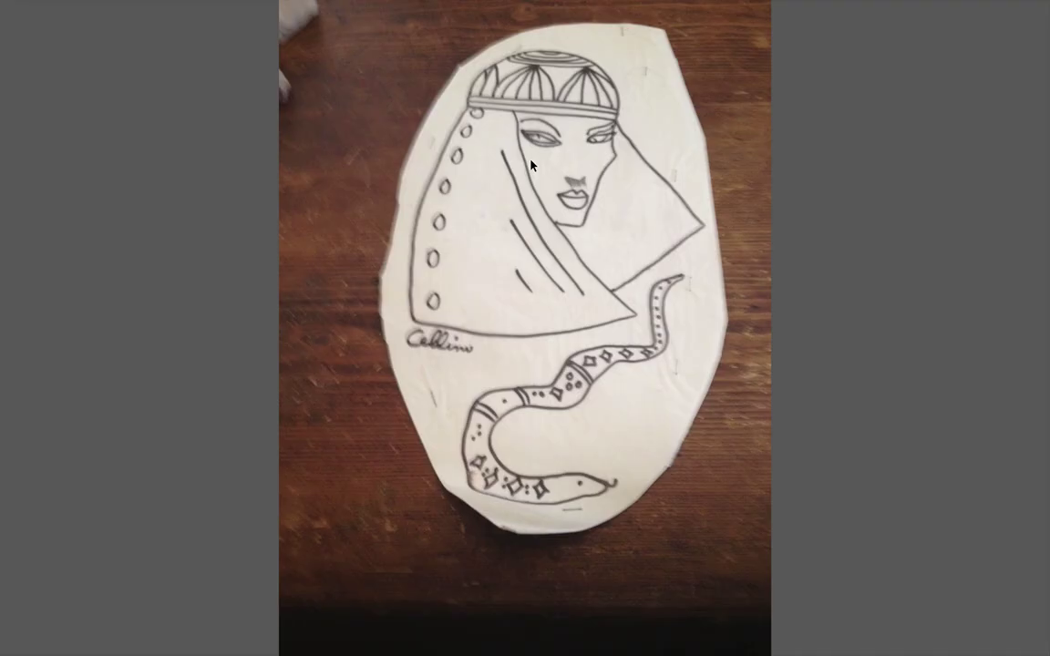
{"action": "key", "text": "space"}
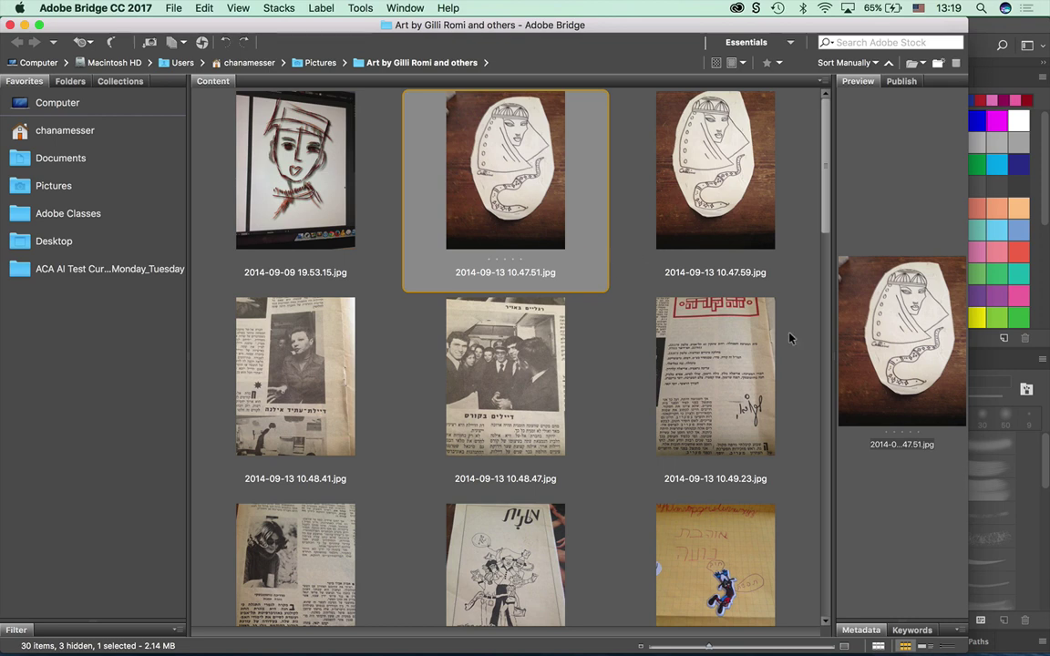
Browse from the Desktop favourite into the USC Special Seminars folder.
{"action": "left_click", "coordinate": [66, 240]}
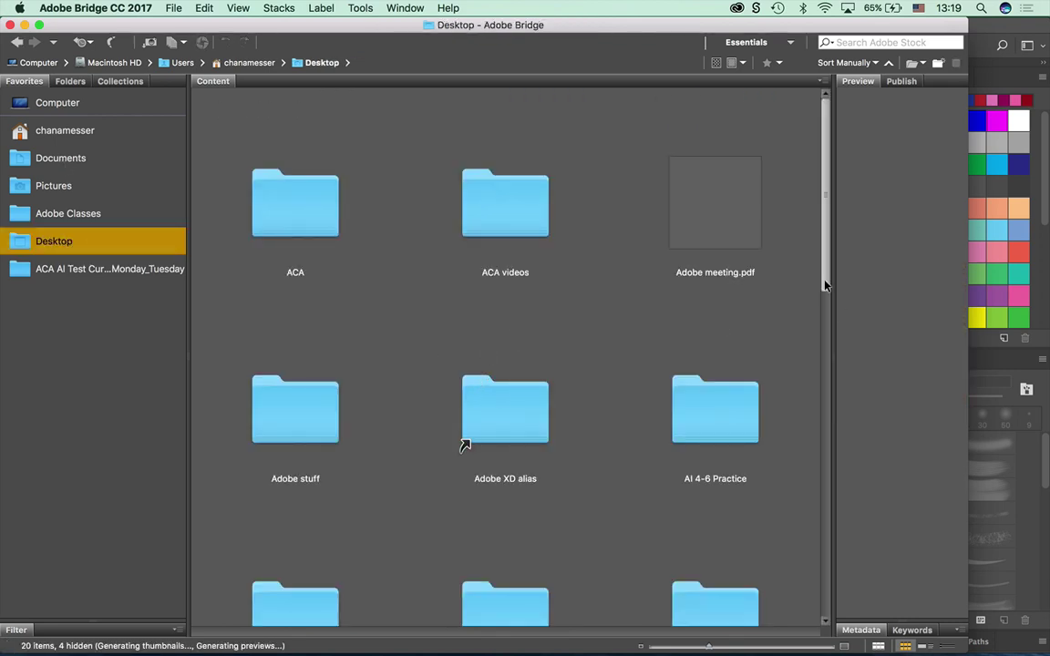
{"action": "left_click_drag", "start_coordinate": [824, 282], "coordinate": [804, 570]}
{"action": "scroll", "coordinate": [801, 602], "scroll_direction": "down", "scroll_amount": 2}
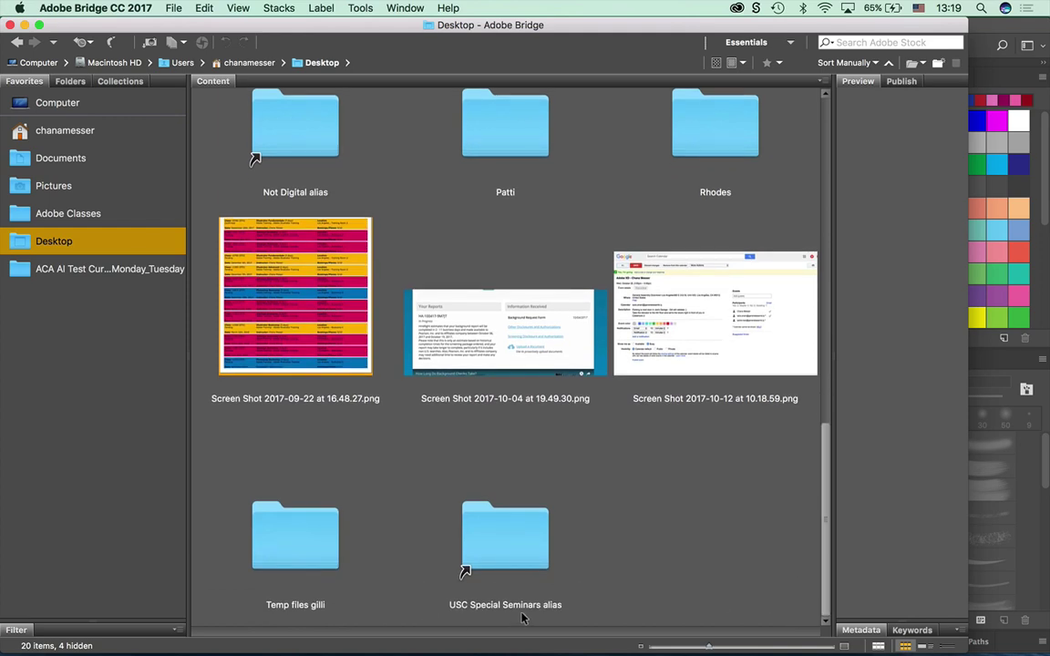
{"action": "double_click", "coordinate": [509, 541]}
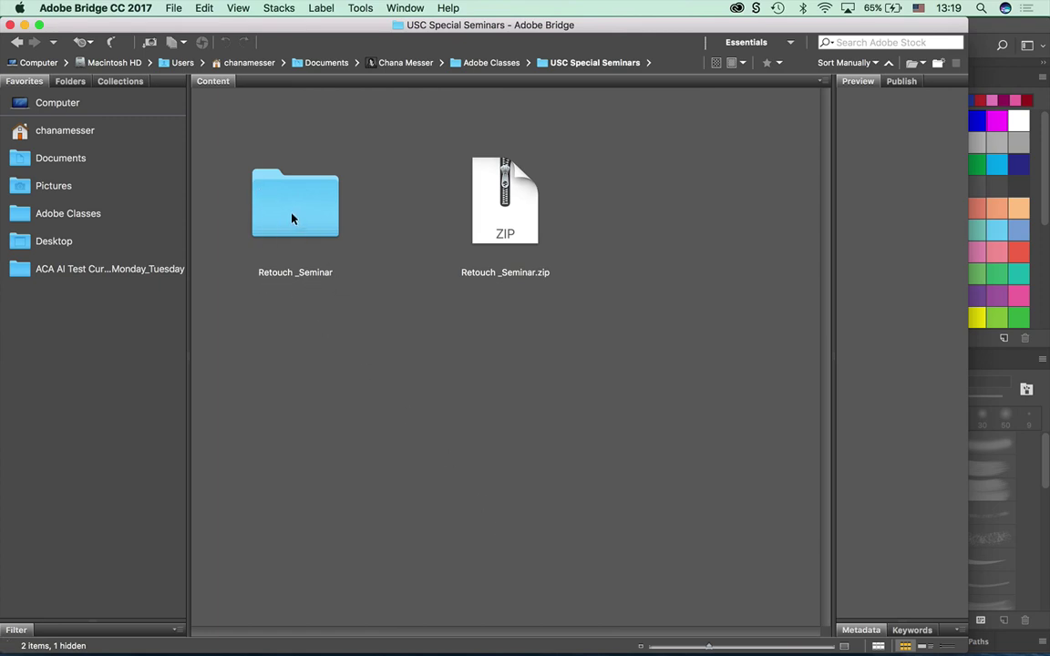
Add the Retouch _Seminar folder to Favorites and open it from there.
{"action": "left_click", "coordinate": [293, 218]}
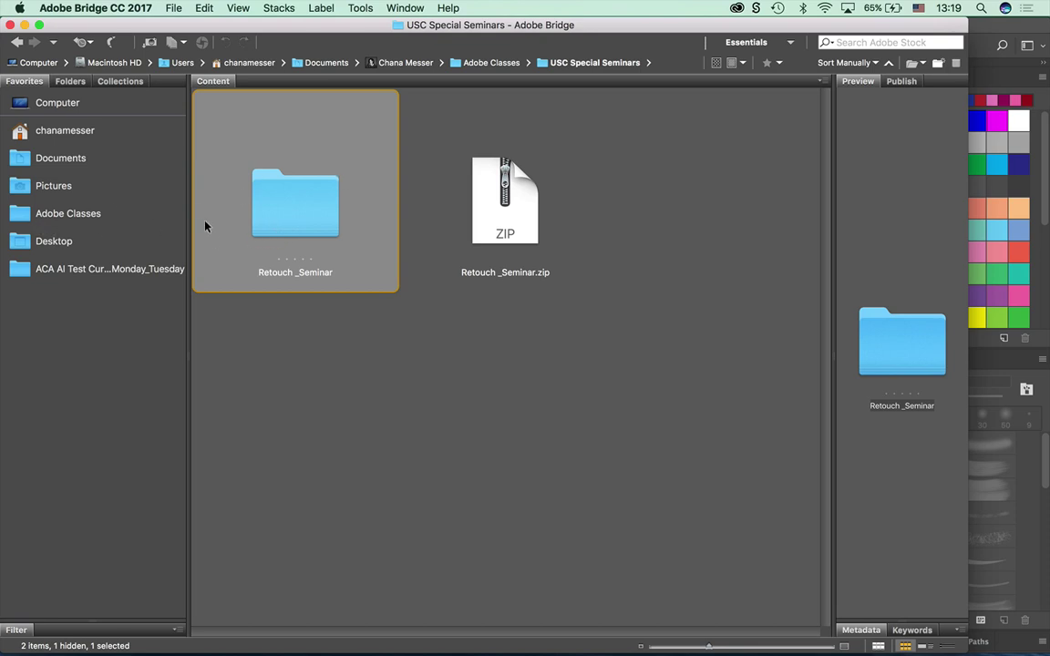
{"action": "mouse_move", "coordinate": [307, 208]}
{"action": "left_mouse_down"}
{"action": "mouse_move", "coordinate": [277, 286]}
{"action": "mouse_move", "coordinate": [72, 317]}
{"action": "left_mouse_up"}
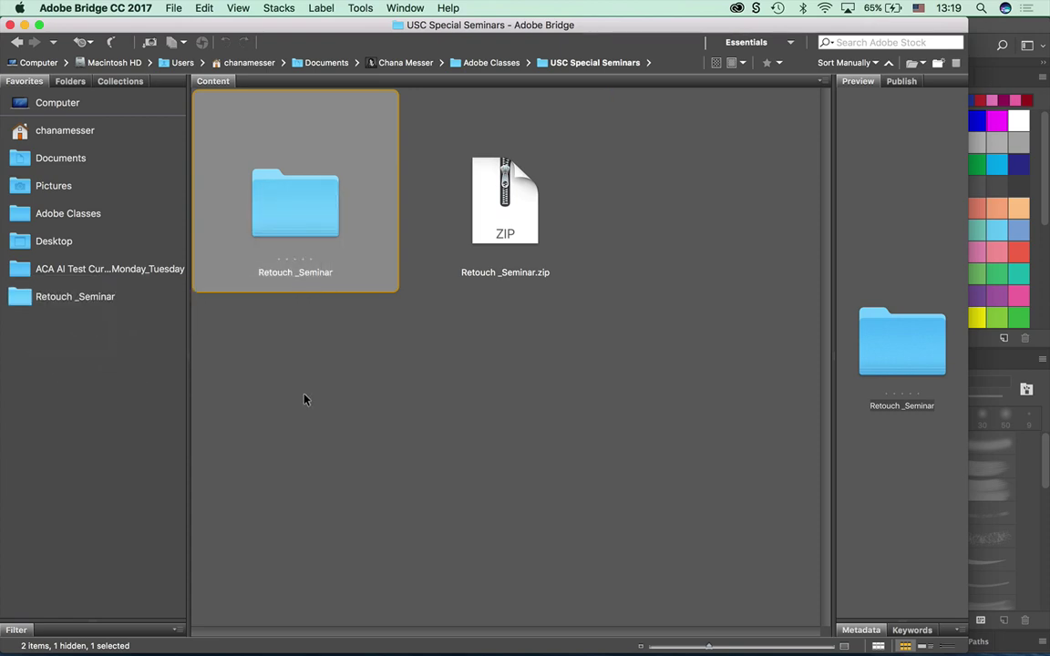
{"action": "left_click", "coordinate": [100, 297]}
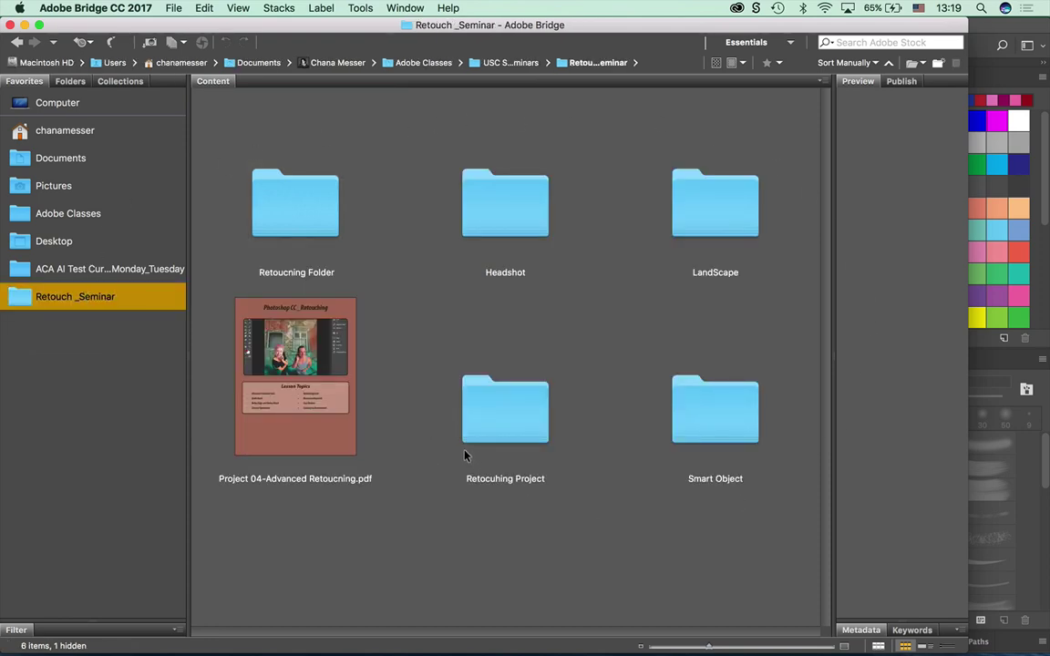
Enlarge the preview of Project 04-Advanced Retoucning.pdf and page forward to page 4 of 13.
{"action": "left_click", "coordinate": [297, 369]}
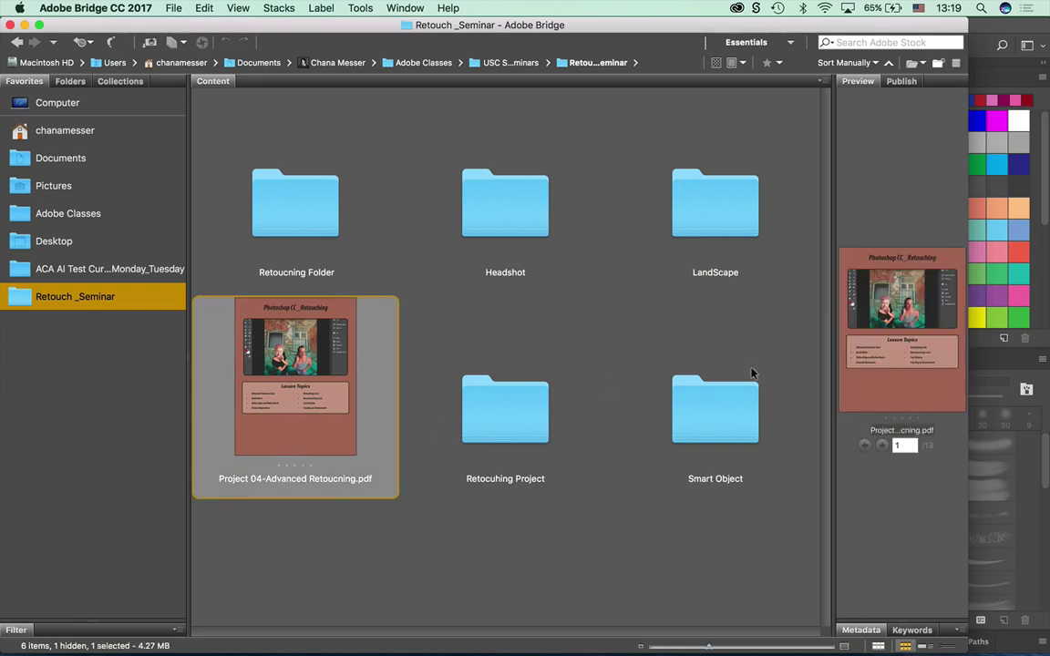
{"action": "left_click_drag", "start_coordinate": [832, 378], "coordinate": [777, 355]}
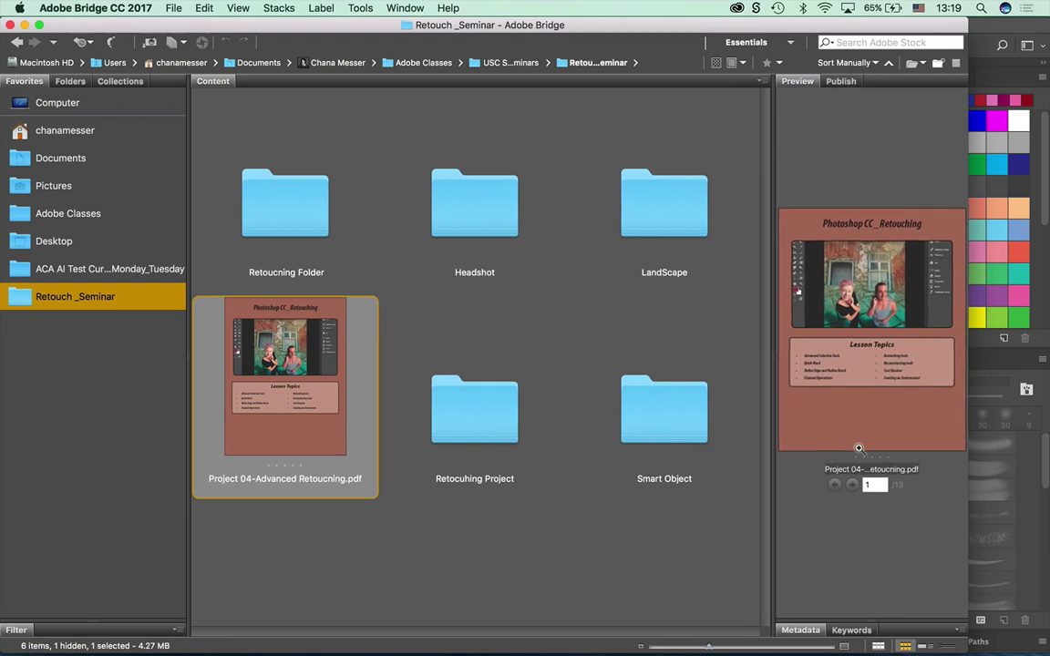
{"action": "left_click", "coordinate": [853, 486]}
{"action": "left_click", "coordinate": [852, 485]}
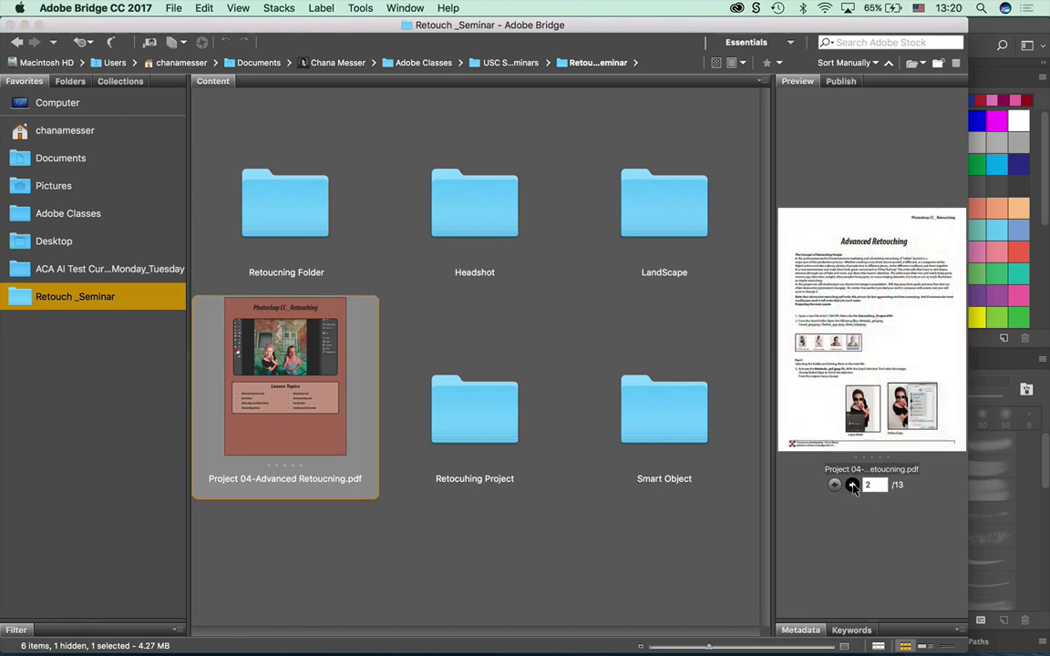
{"action": "left_click", "coordinate": [852, 486]}
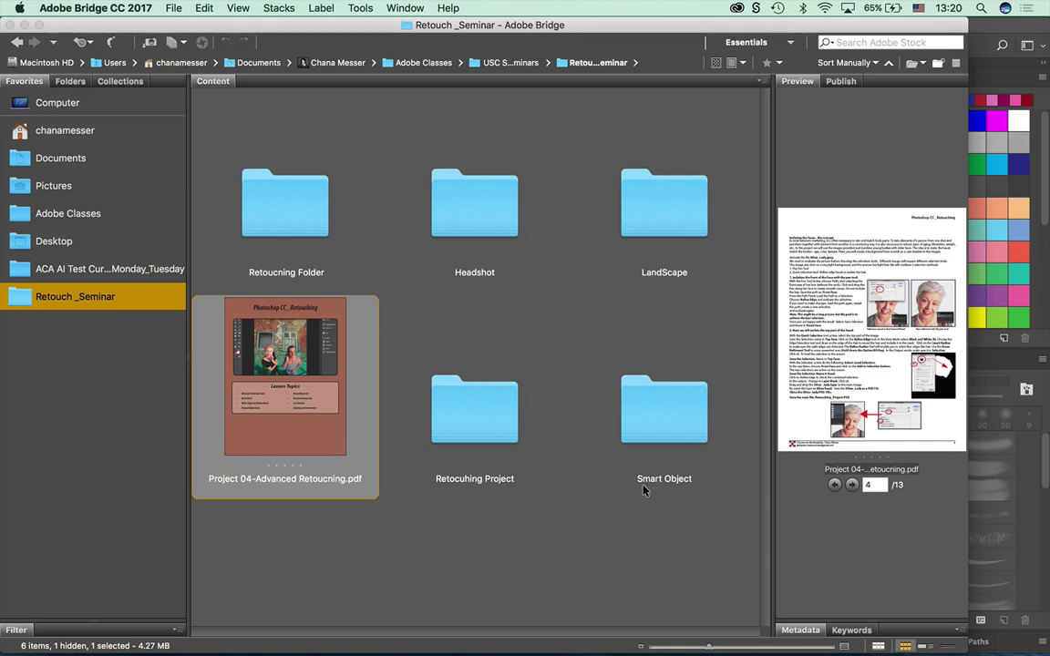
Open the Smart Object folder, select model.psd, and inspect its Open With and right-click menus without choosing anything.
{"action": "double_click", "coordinate": [663, 424]}
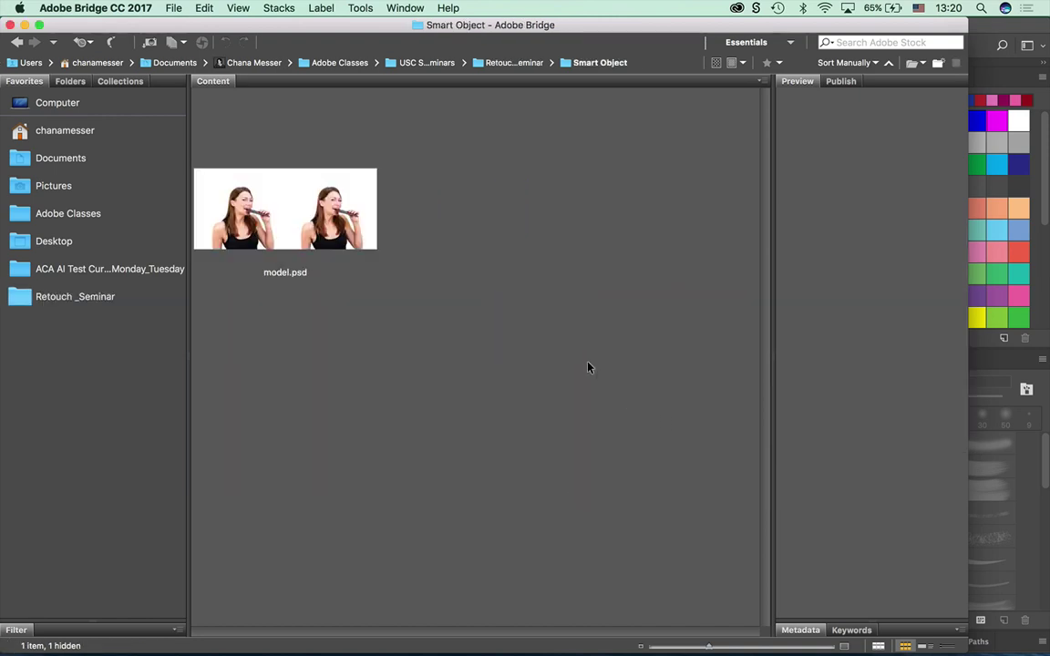
{"action": "left_click", "coordinate": [274, 215]}
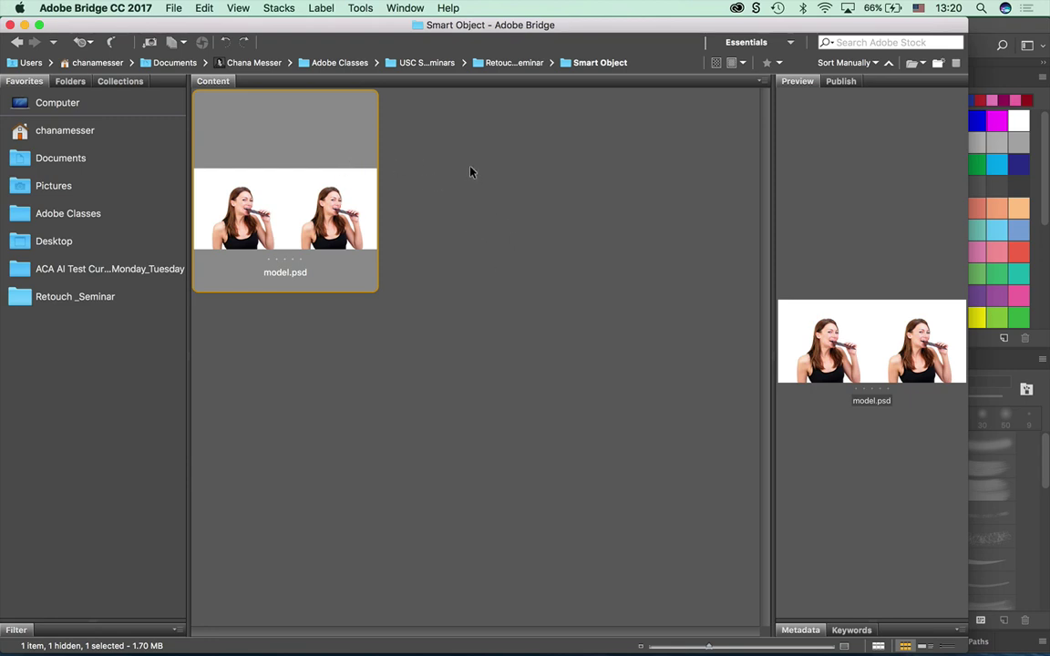
{"action": "left_click", "coordinate": [173, 8]}
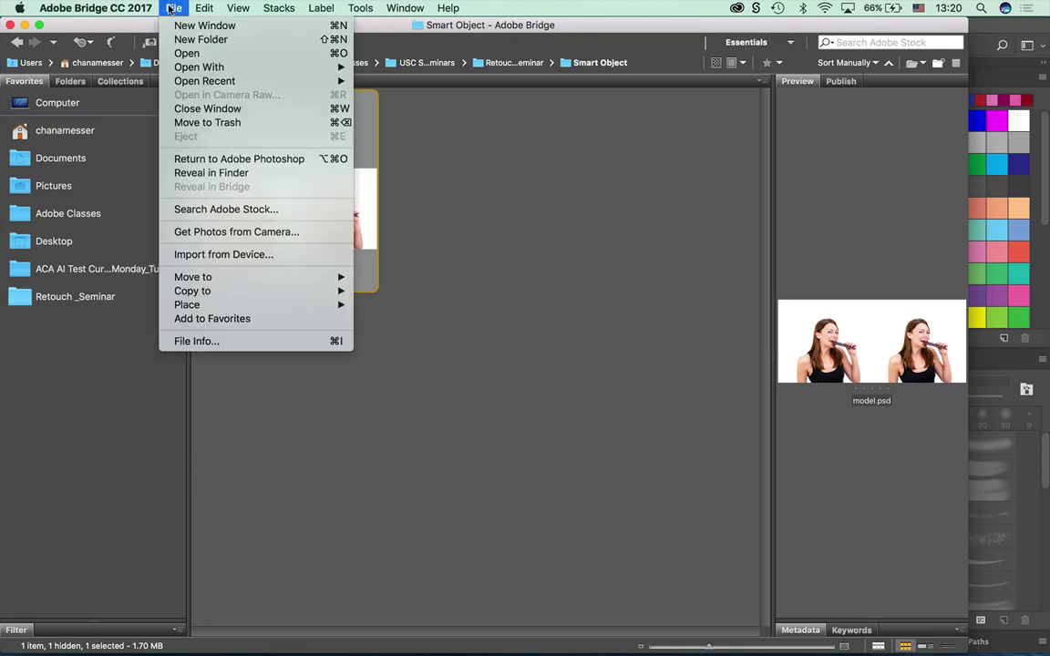
{"action": "mouse_move", "coordinate": [187, 69]}
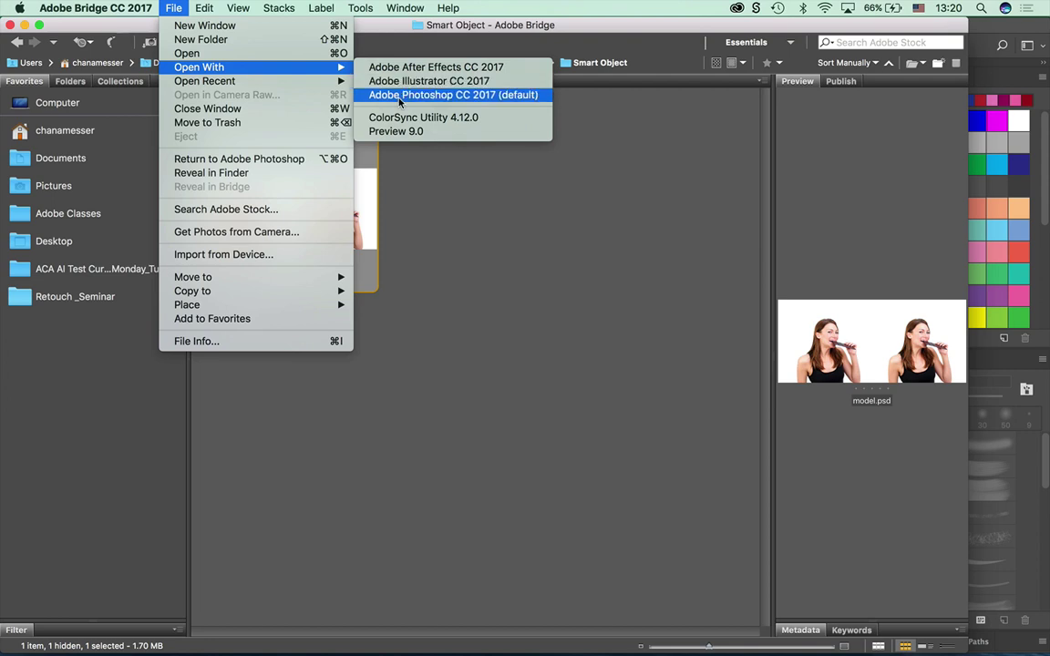
{"action": "left_click", "coordinate": [440, 219]}
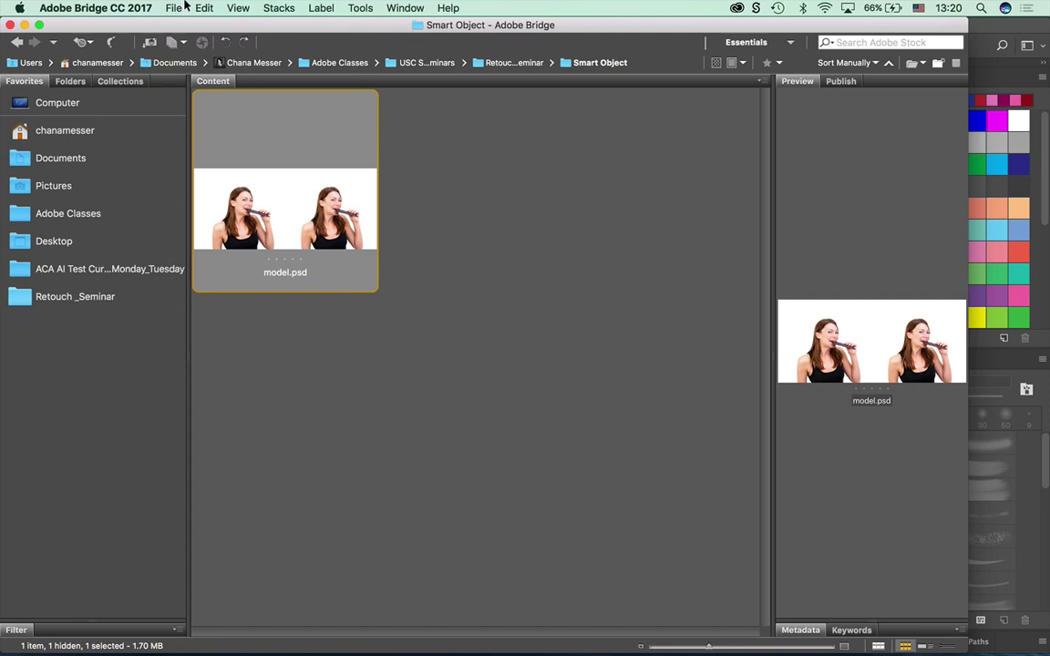
{"action": "right_click", "coordinate": [294, 217]}
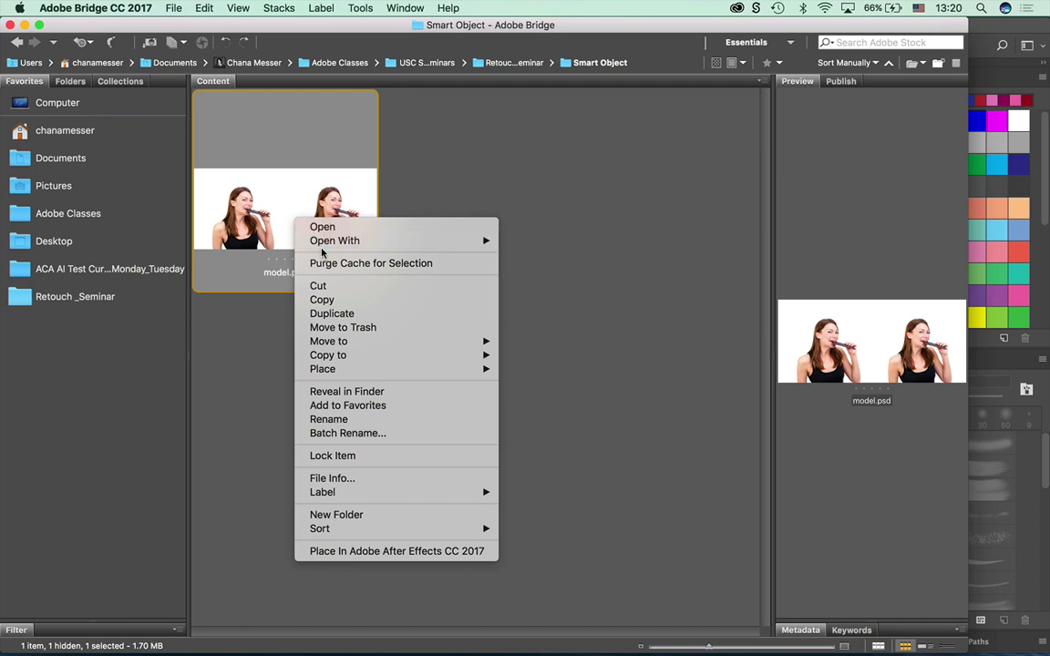
{"action": "left_click", "coordinate": [228, 208]}
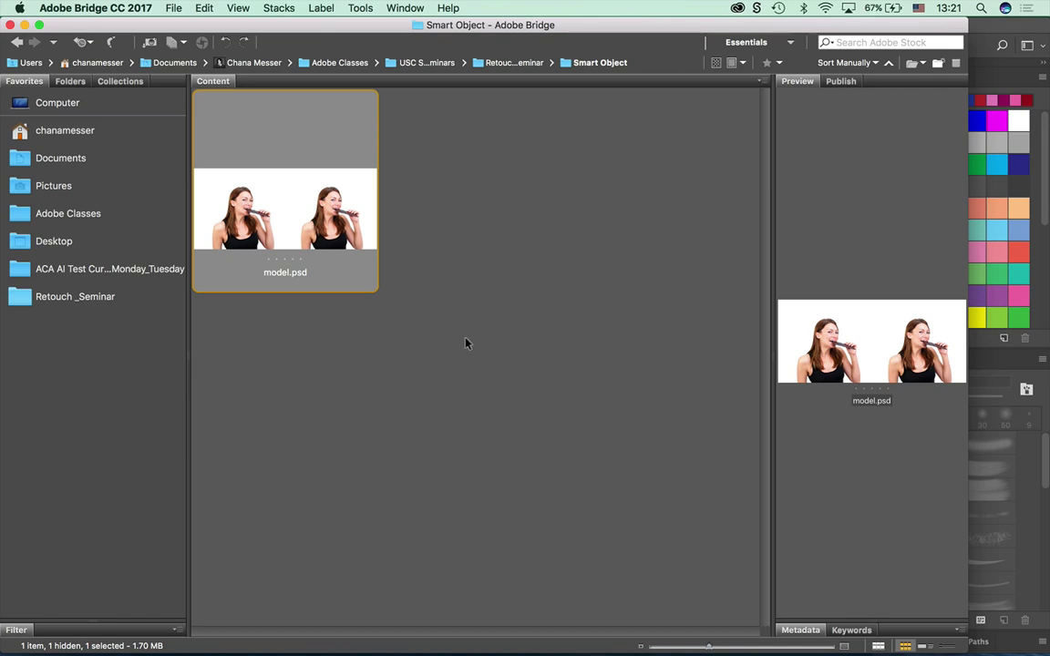
Open model.psd in Photoshop and zoom in to 200%.
{"action": "double_click", "coordinate": [281, 205]}
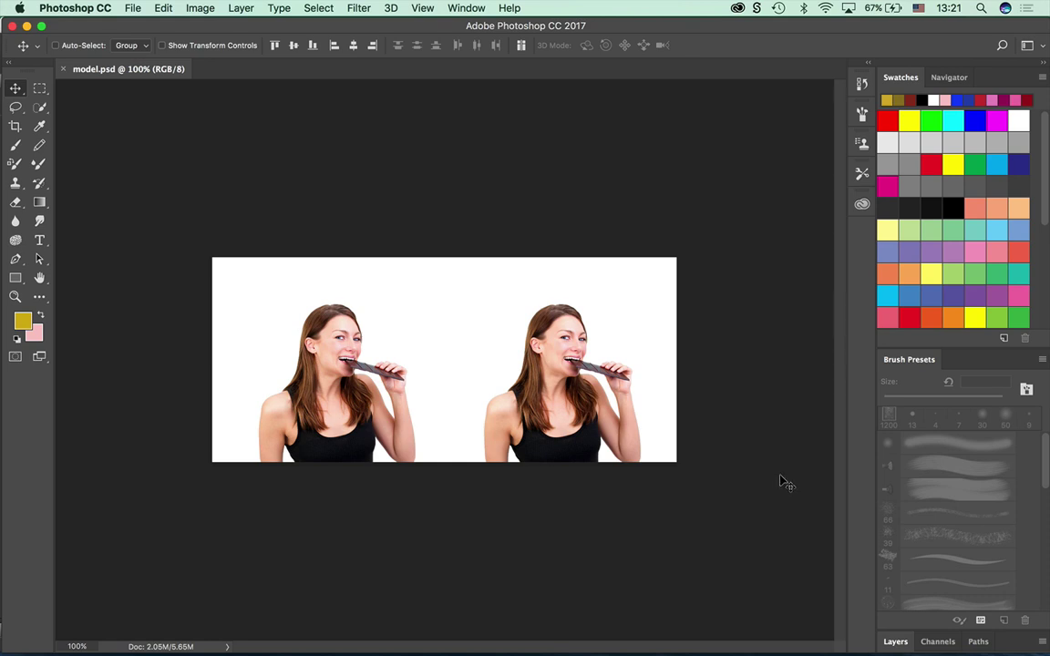
{"action": "key", "text": "super"}
{"action": "scroll", "coordinate": [802, 401], "scroll_direction": "up", "scroll_amount": 2}
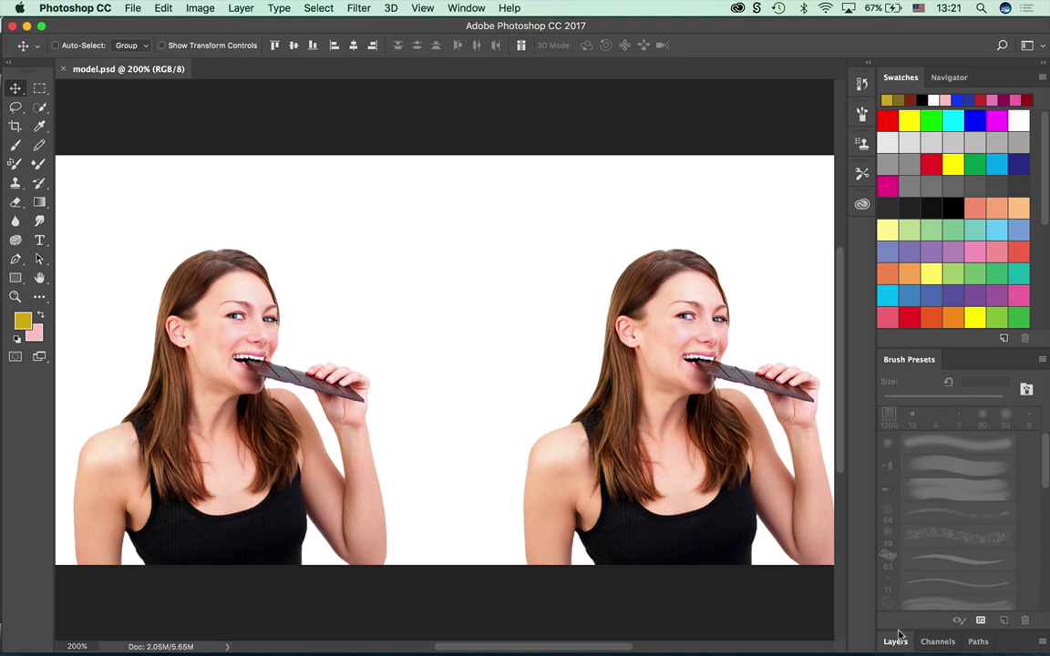
Float the Layers panel, compare copies by toggling visibility, leave Convert to Smart Object hidden, and select the model layer.
{"action": "left_click_drag", "start_coordinate": [448, 265], "coordinate": [349, 111]}
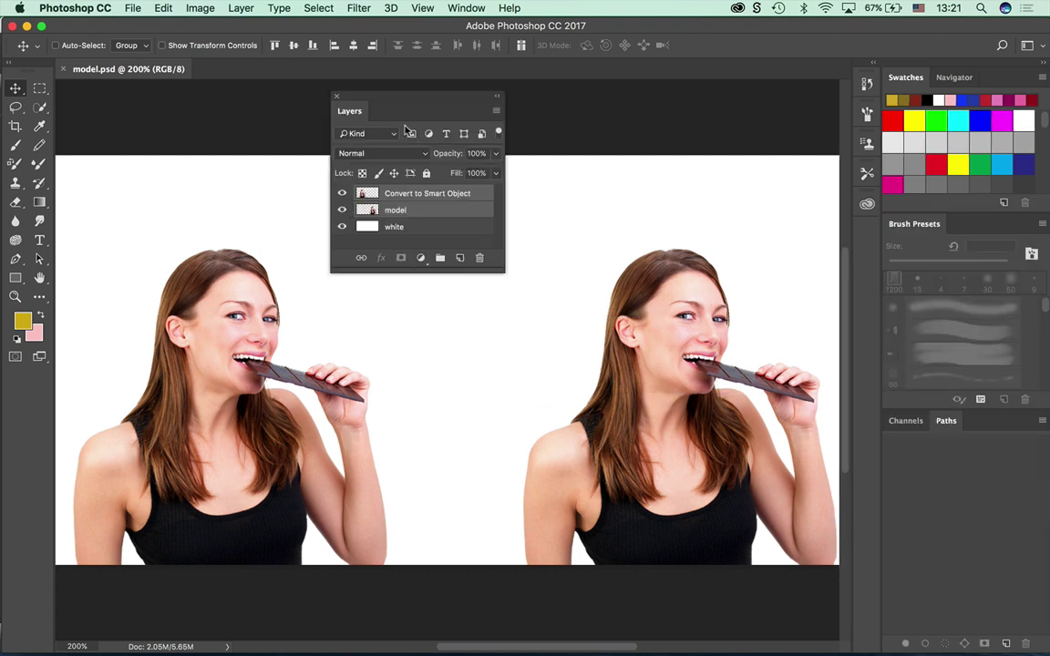
{"action": "left_click_drag", "start_coordinate": [415, 271], "coordinate": [419, 291]}
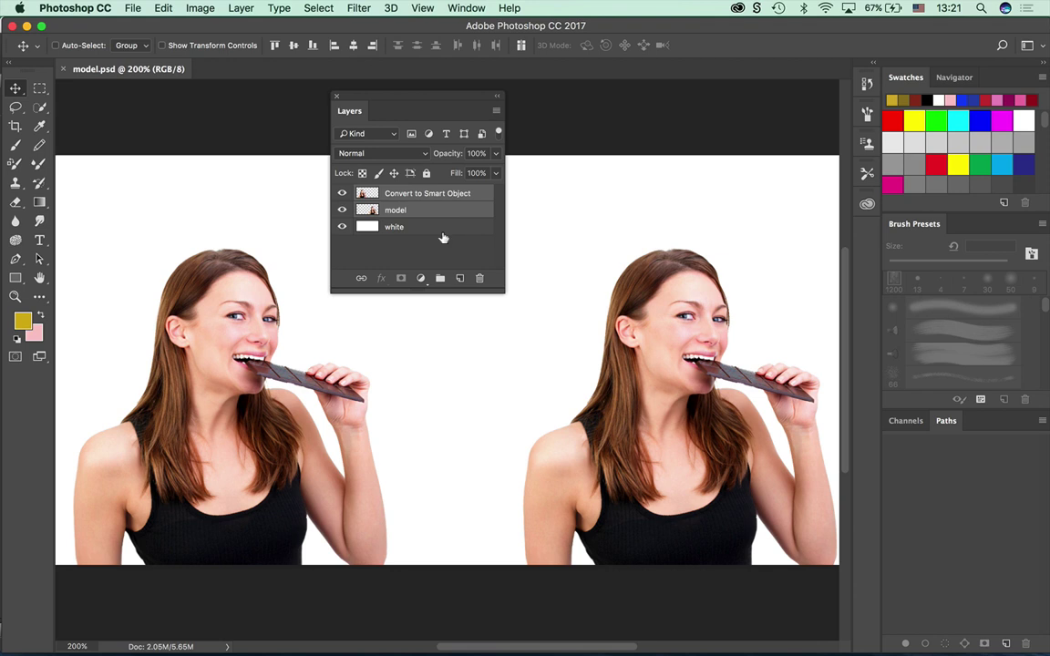
{"action": "left_click", "coordinate": [342, 193]}
{"action": "left_click", "coordinate": [342, 193]}
{"action": "left_click", "coordinate": [342, 210]}
{"action": "left_click", "coordinate": [342, 209]}
{"action": "left_click", "coordinate": [342, 193]}
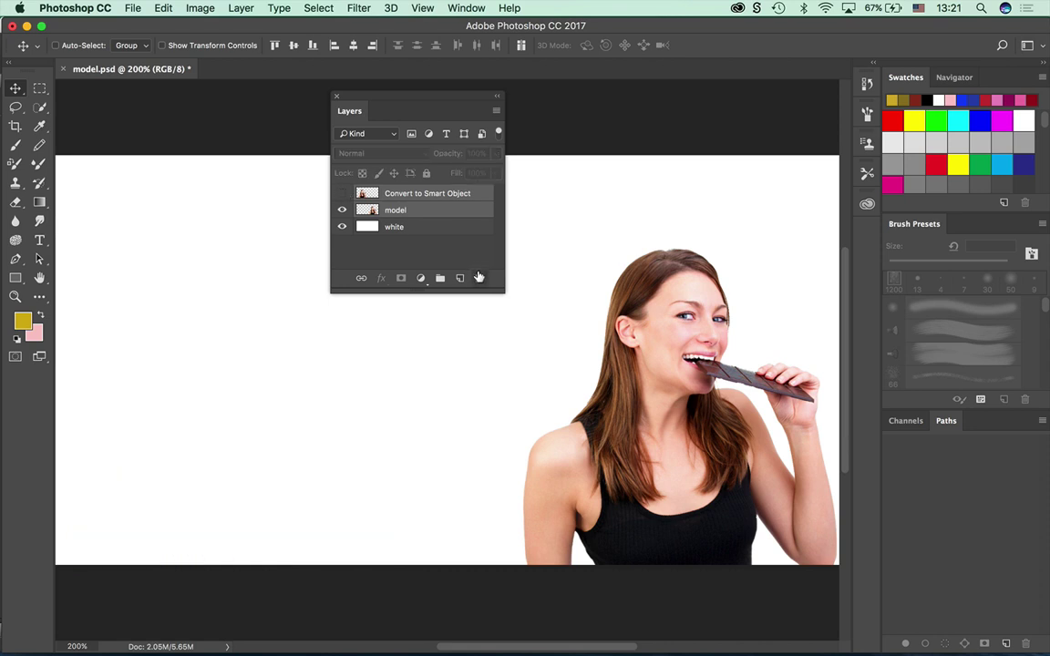
{"action": "left_click_drag", "start_coordinate": [372, 110], "coordinate": [231, 94]}
{"action": "left_click", "coordinate": [294, 195]}
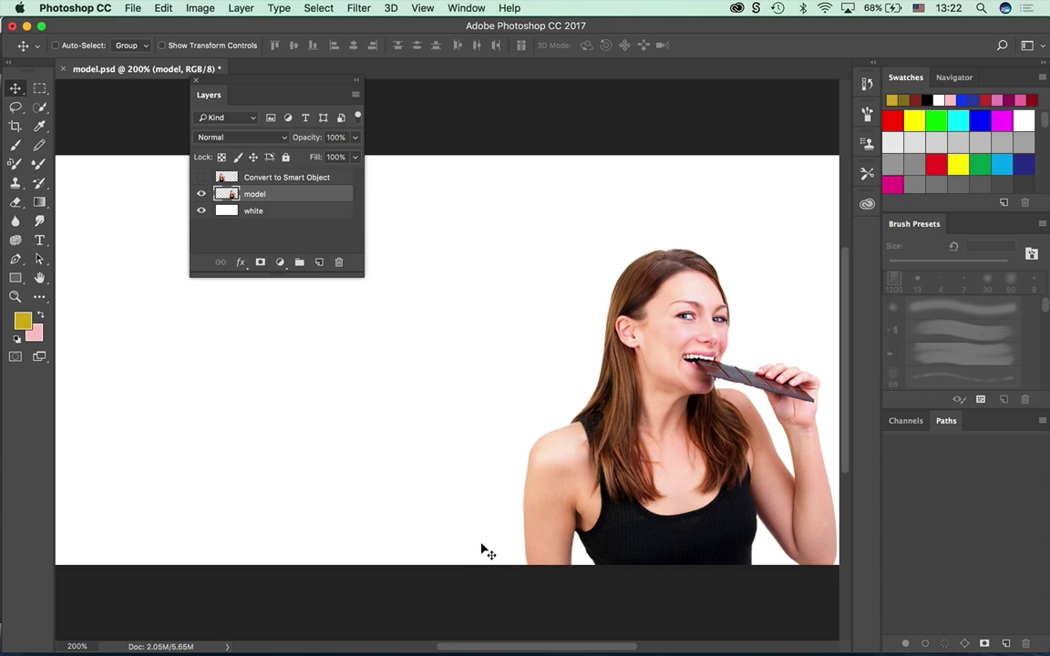
Free Transform the model layer down to about 45% into the bottom-right corner and commit.
{"action": "left_click", "coordinate": [158, 9]}
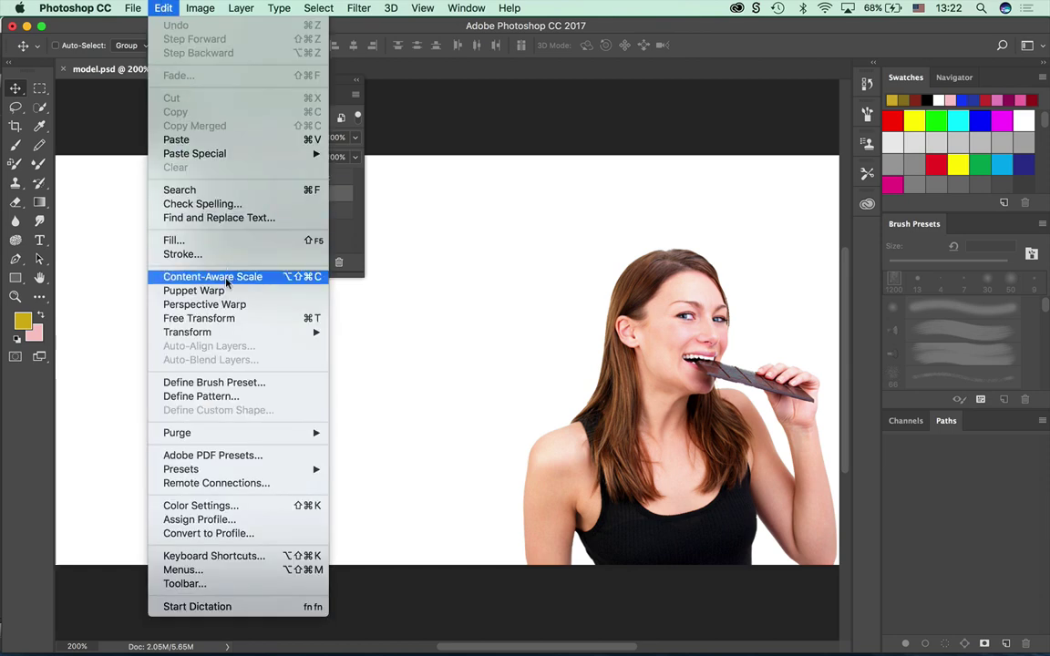
{"action": "left_click", "coordinate": [229, 322]}
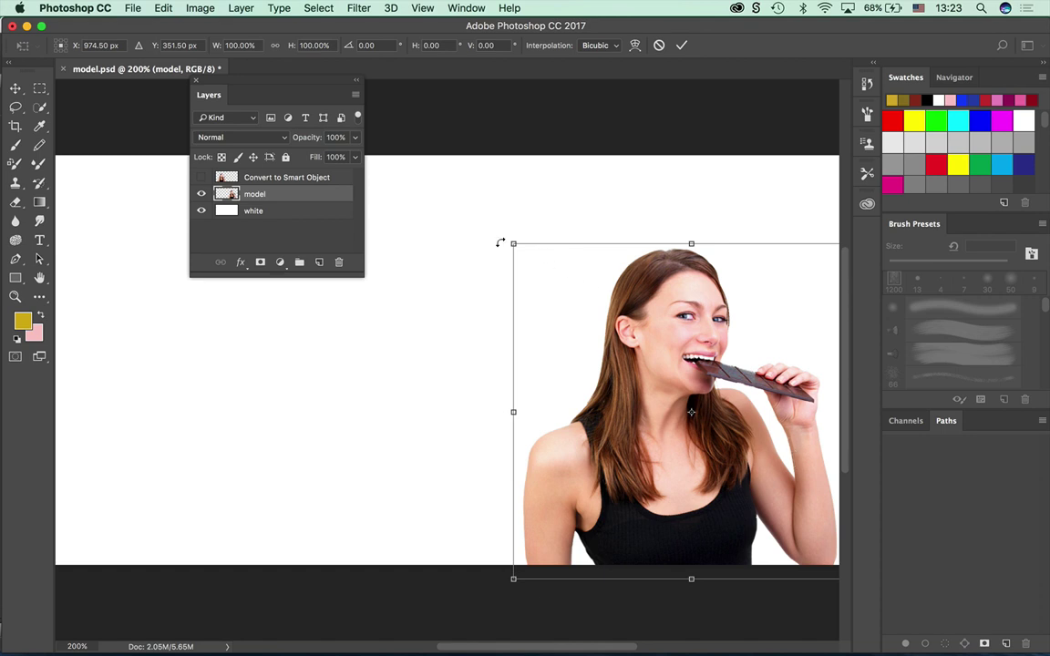
{"action": "left_click_drag", "start_coordinate": [513, 244], "coordinate": [702, 440]}
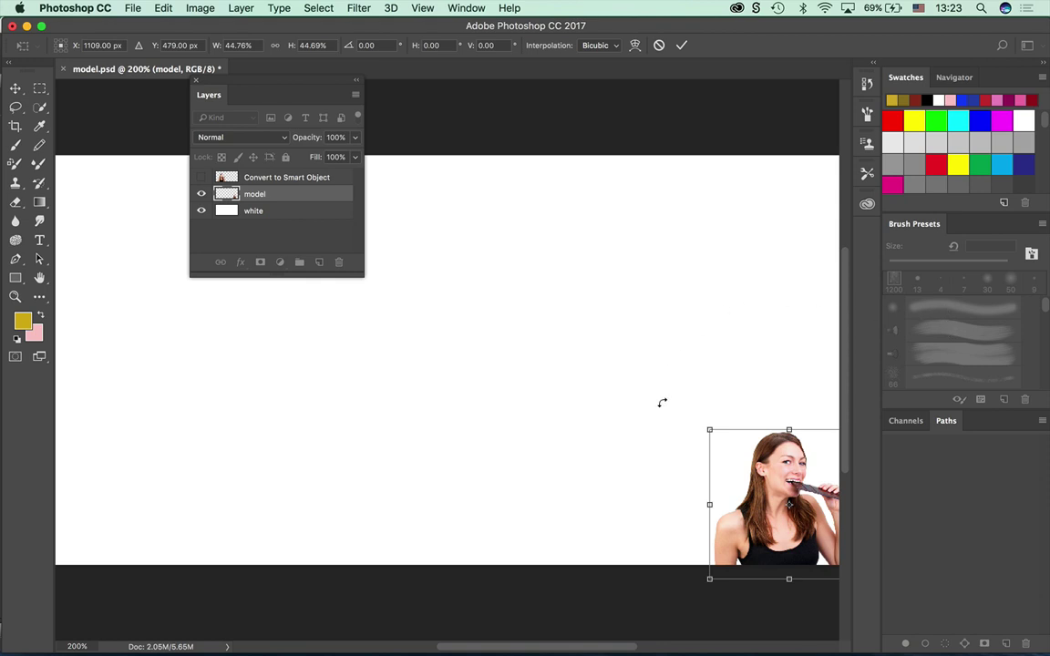
{"action": "key", "text": "Return"}
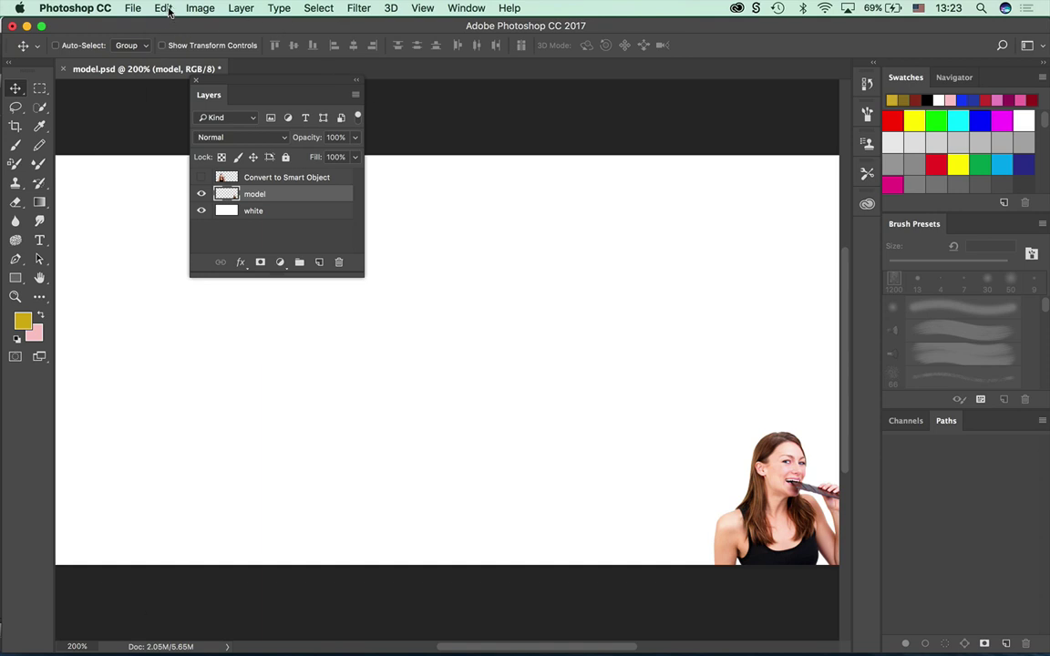
Free-transform the model layer up to about 245%, leaving the raster image slightly softened.
{"action": "left_click", "coordinate": [157, 10]}
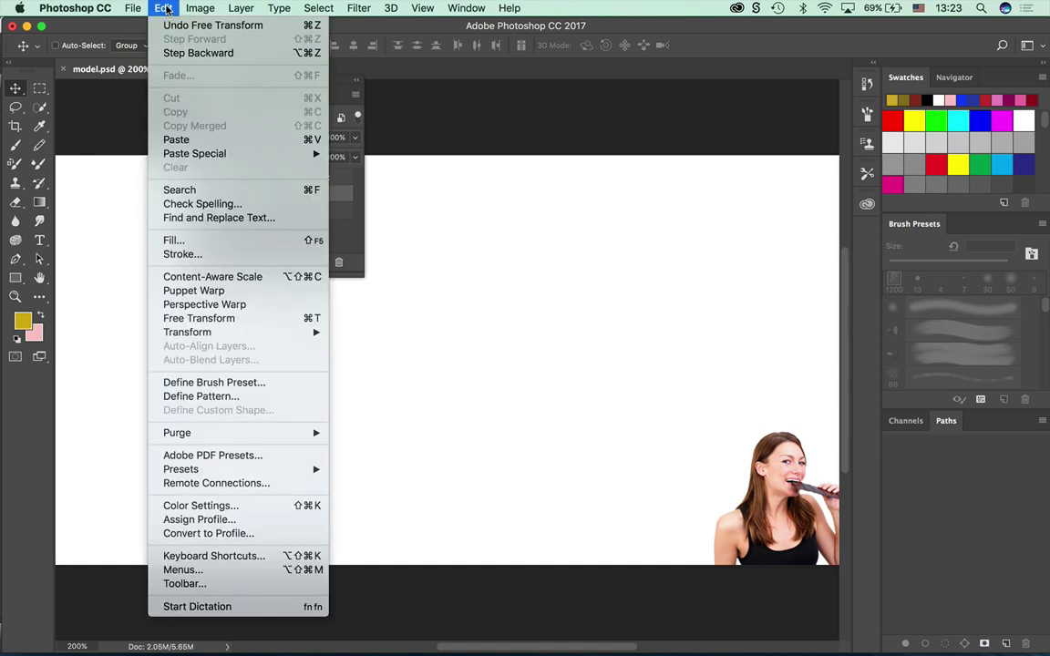
{"action": "left_click", "coordinate": [199, 318]}
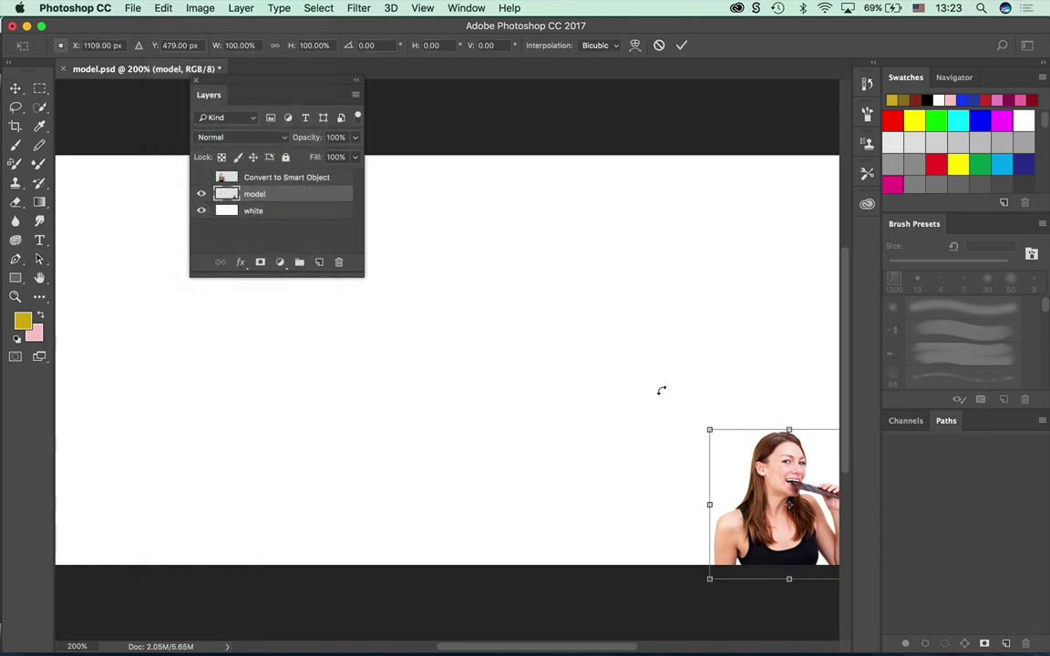
{"action": "left_click_drag", "start_coordinate": [710, 431], "coordinate": [504, 188]}
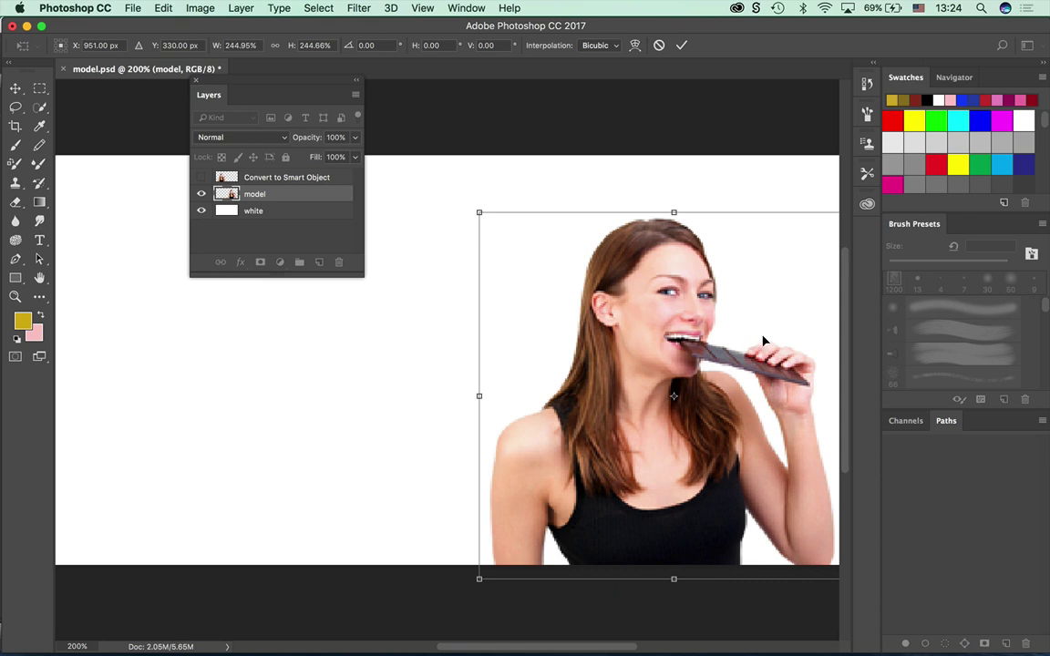
{"action": "key", "text": "Return"}
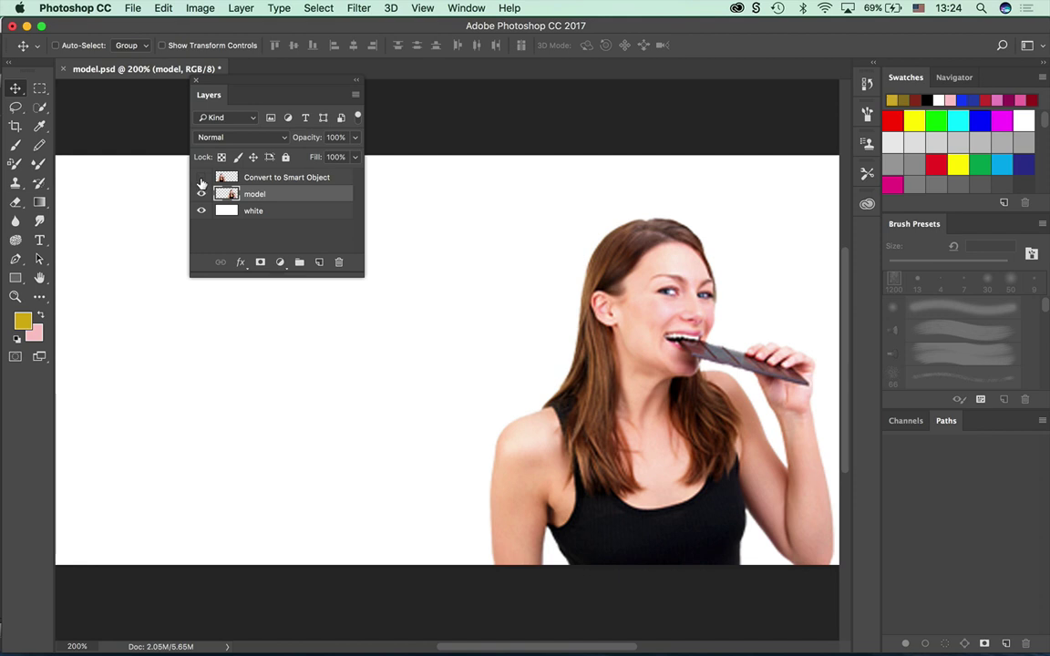
Unhide the Convert to Smart Object layer, move the Layers panel aside, and select that layer.
{"action": "left_click", "coordinate": [201, 179]}
{"action": "left_click_drag", "start_coordinate": [259, 80], "coordinate": [718, 5]}
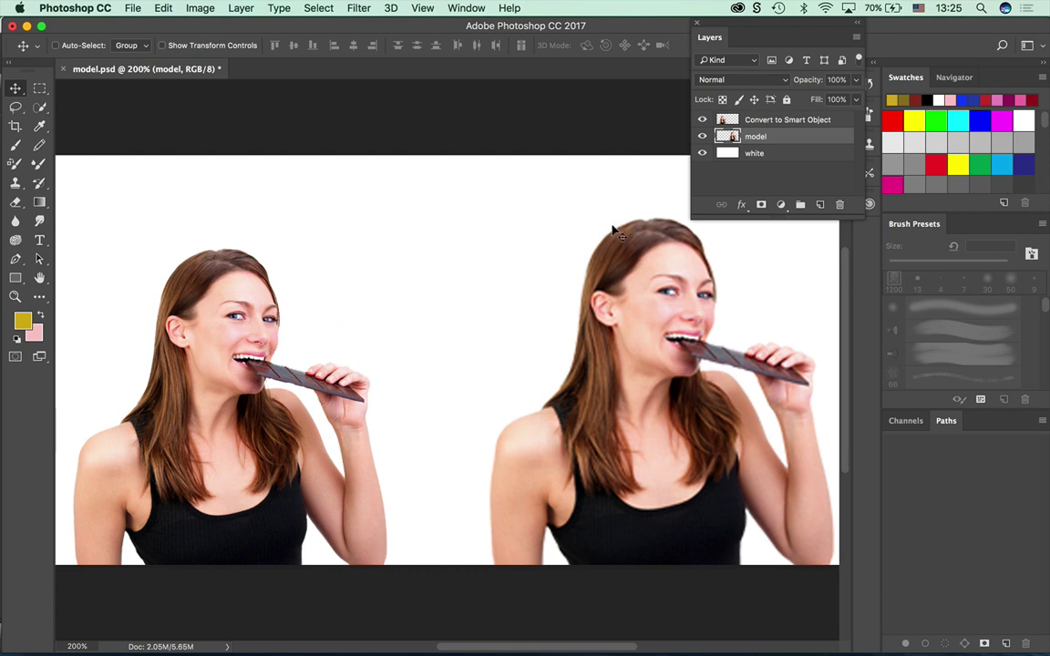
{"action": "left_click", "coordinate": [807, 121]}
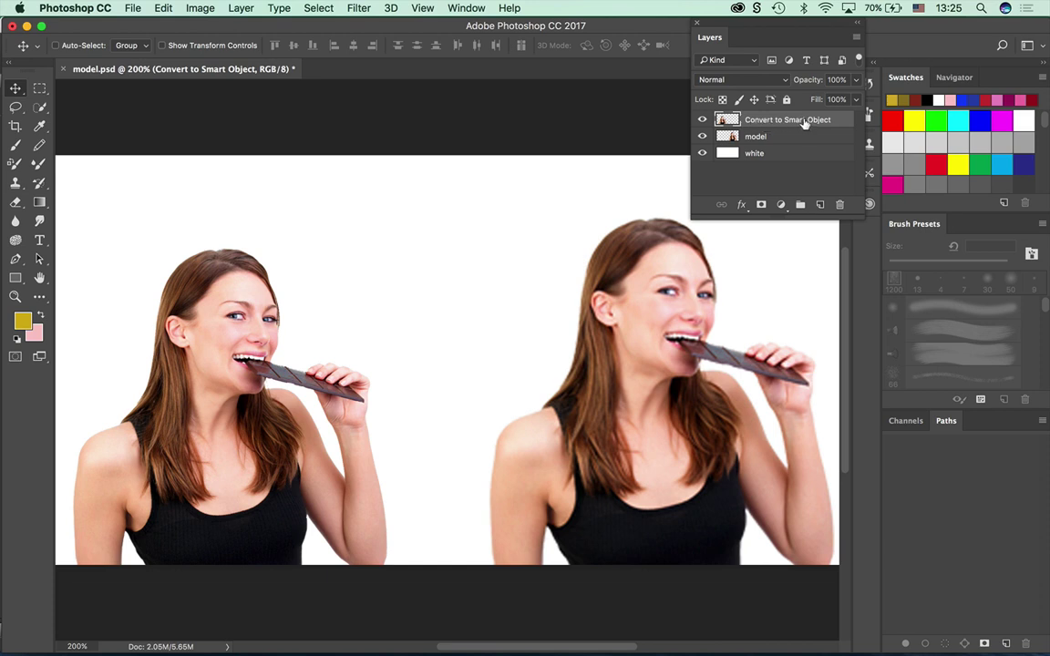
{"action": "left_click", "coordinate": [857, 36]}
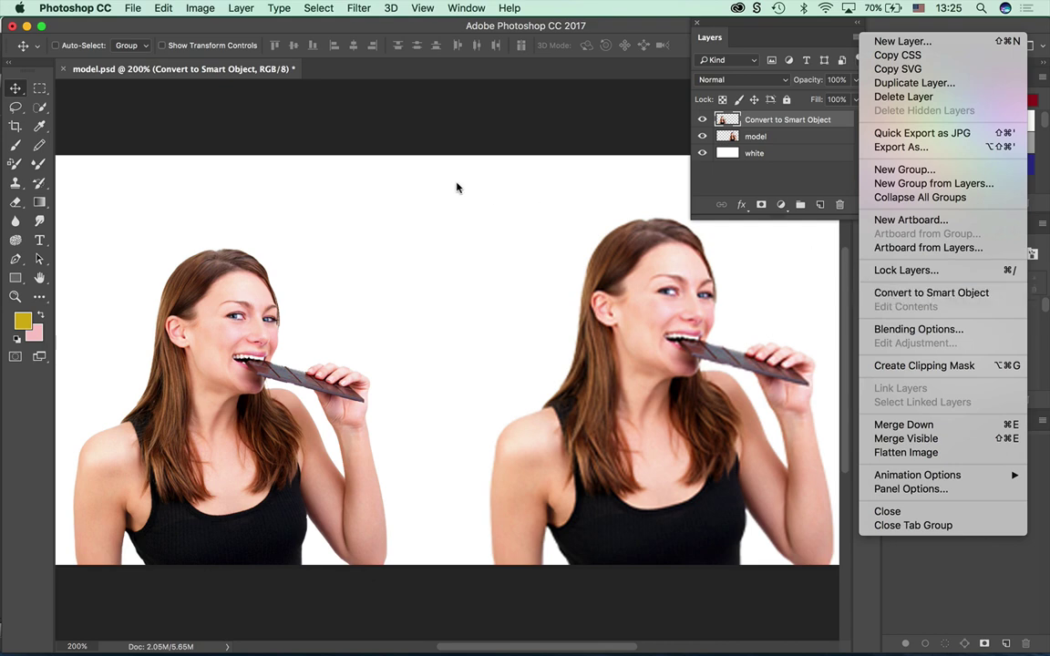
Convert the Convert to Smart Object layer using Layer > Smart Objects > Convert to Smart Object.
{"action": "left_click", "coordinate": [412, 169]}
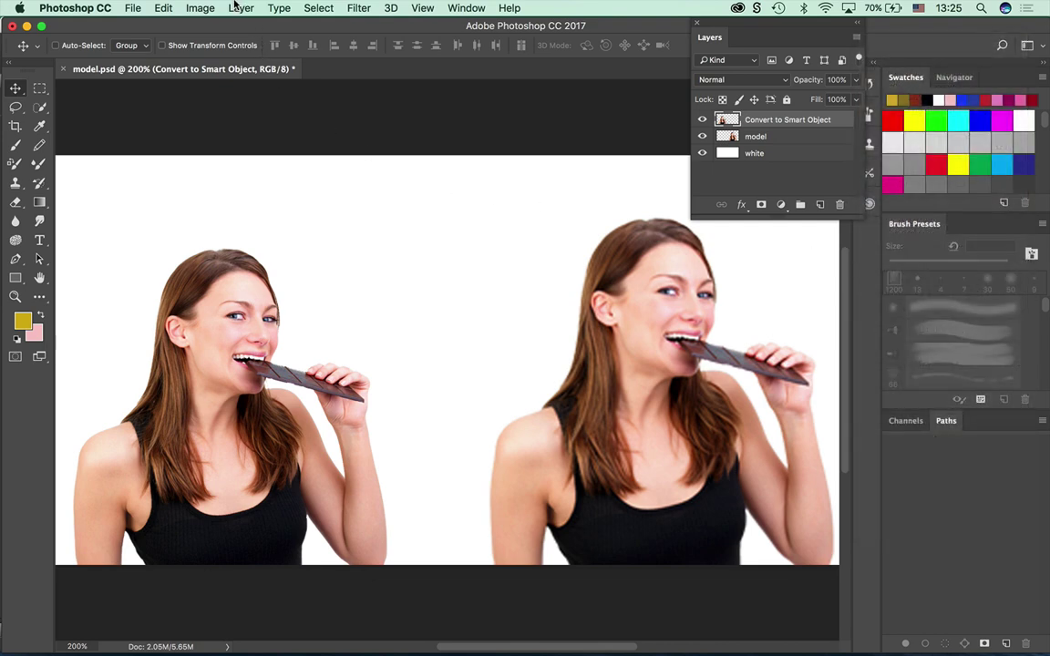
{"action": "left_click", "coordinate": [237, 8]}
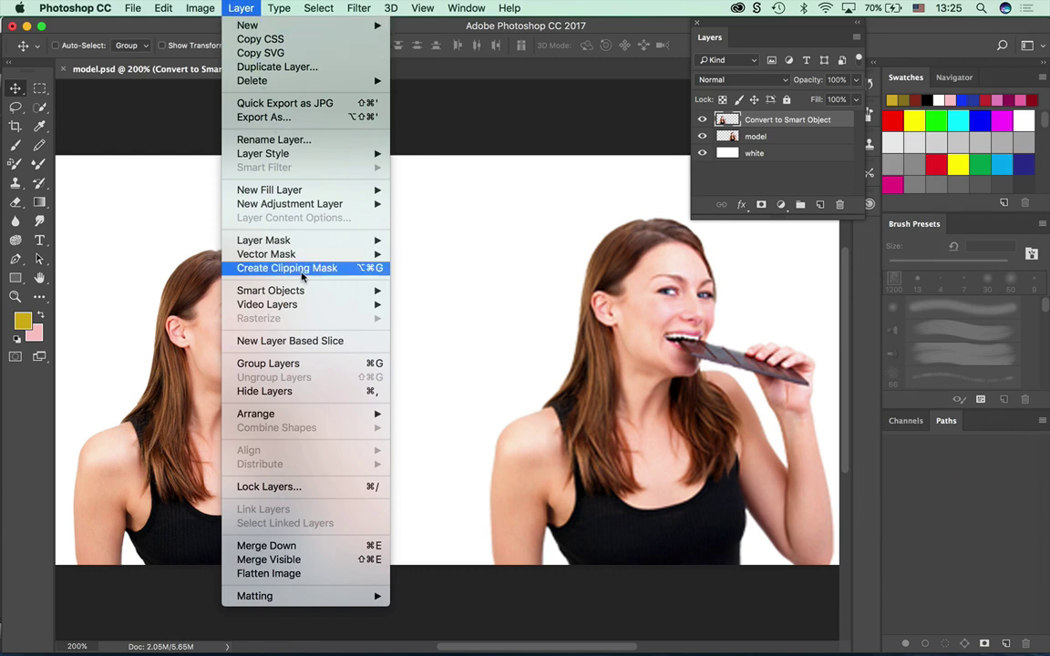
{"action": "mouse_move", "coordinate": [304, 290]}
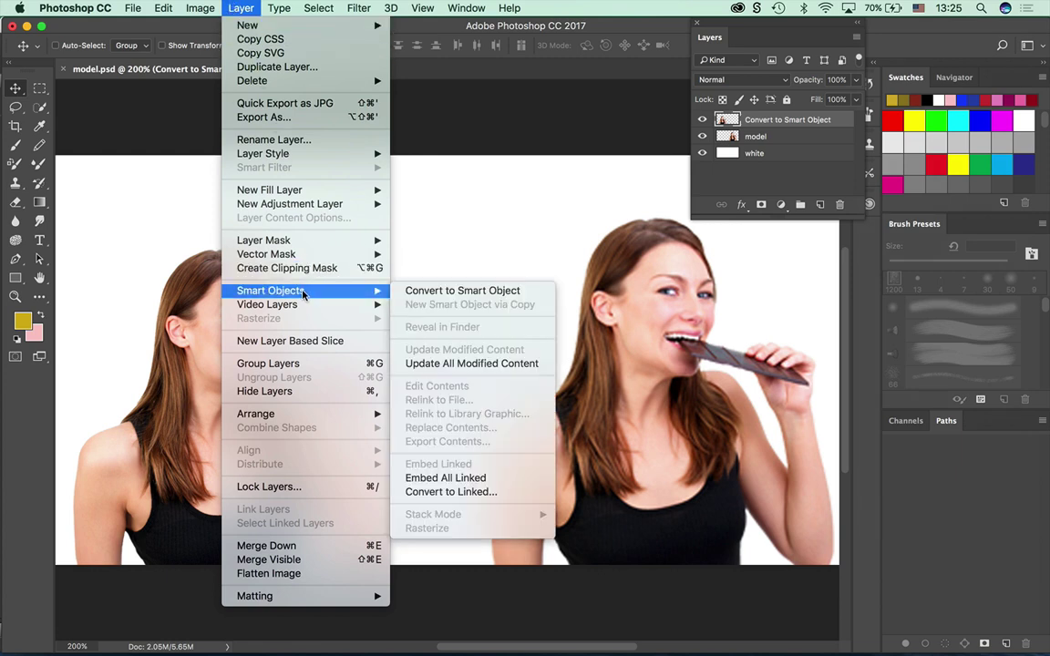
{"action": "left_click", "coordinate": [435, 291]}
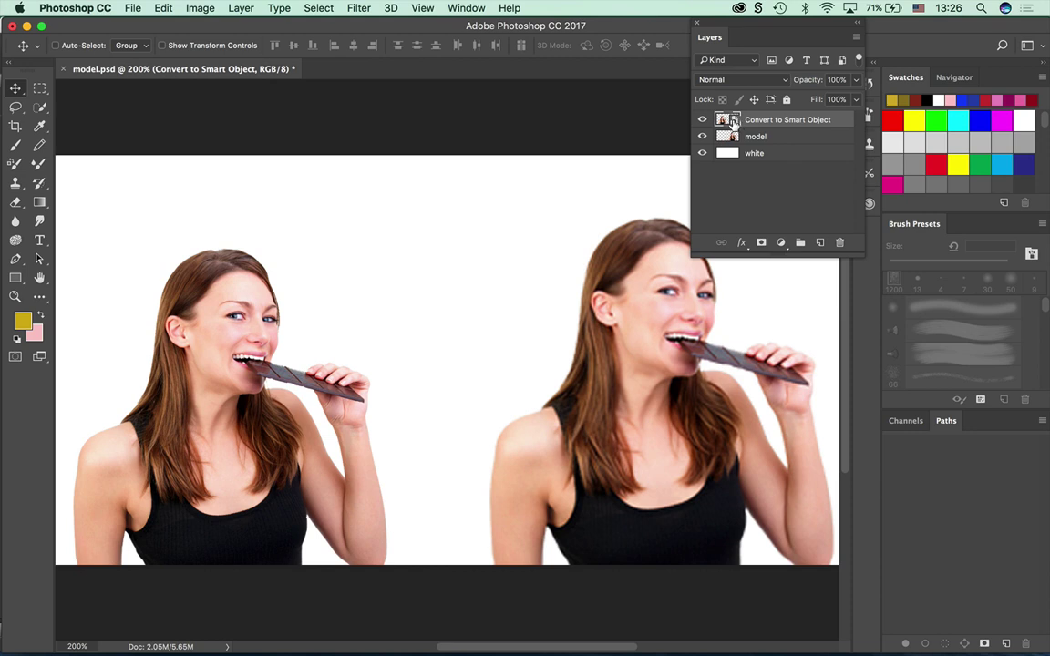
Open the smart object's contents as Convert to Smart Object.psb, then return to model.psd.
{"action": "double_click", "coordinate": [734, 122]}
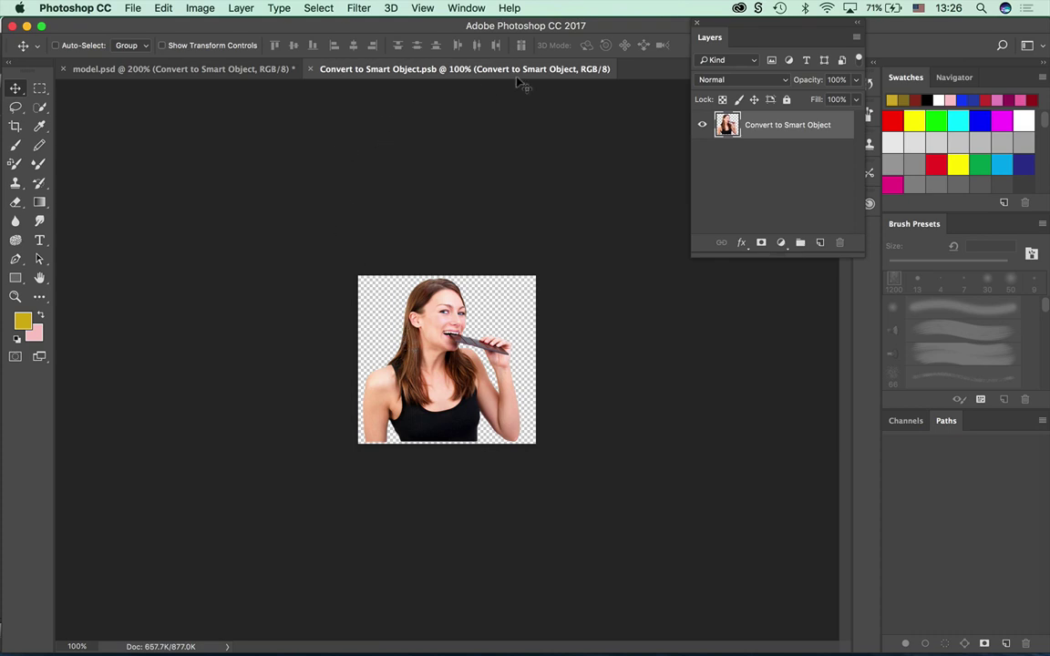
{"action": "left_click", "coordinate": [195, 70]}
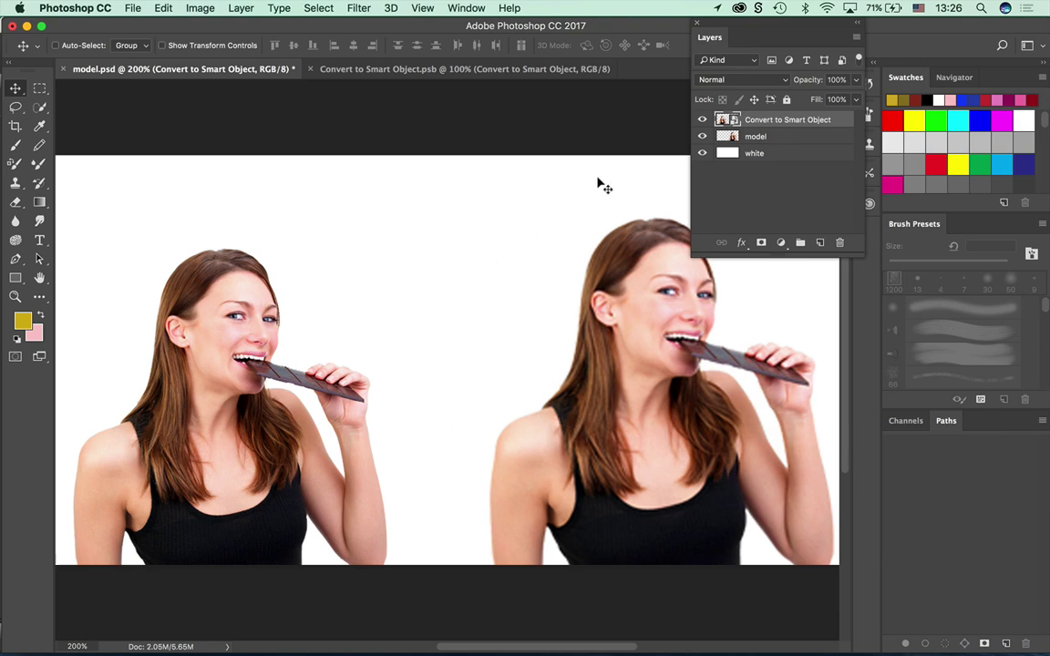
Start Free Transform on the Convert to Smart Object layer at 100% scale.
{"action": "left_click", "coordinate": [157, 8]}
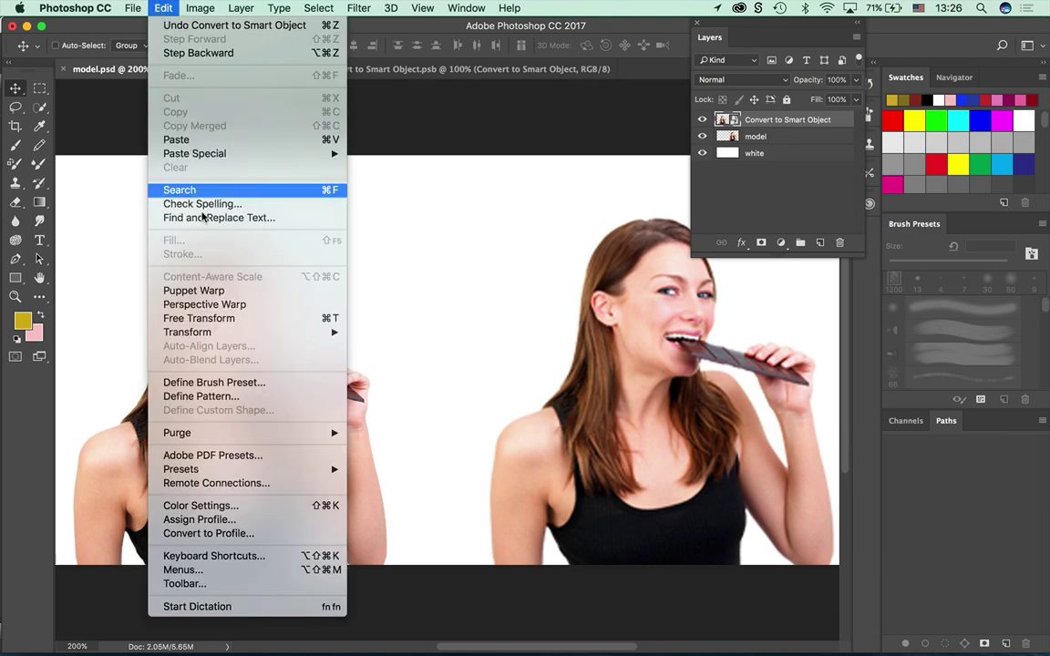
{"action": "left_click", "coordinate": [211, 319]}
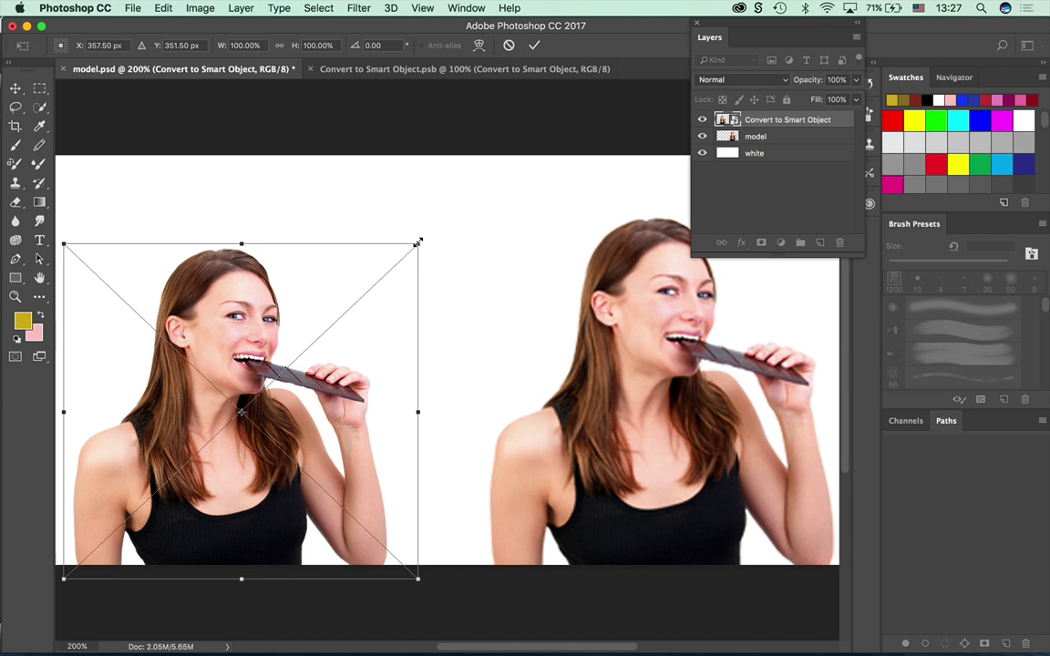
Shrink the smart object to about a quarter size, then enlarge it back to full size without blur.
{"action": "left_click_drag", "start_coordinate": [417, 242], "coordinate": [213, 549]}
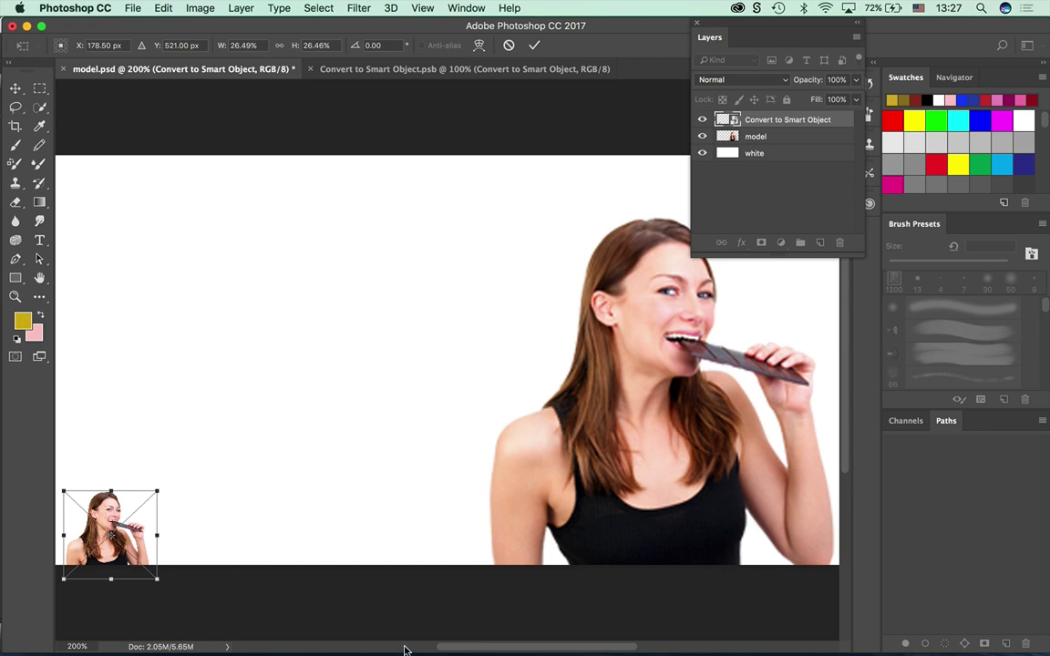
{"action": "key", "text": "Return"}
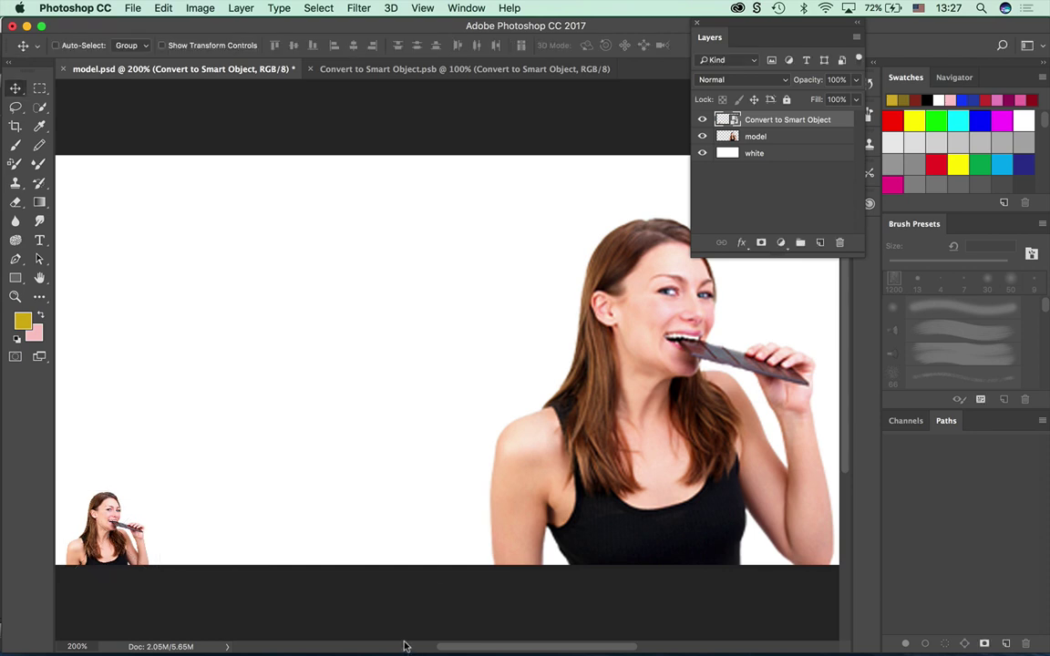
{"action": "key", "text": "super+t"}
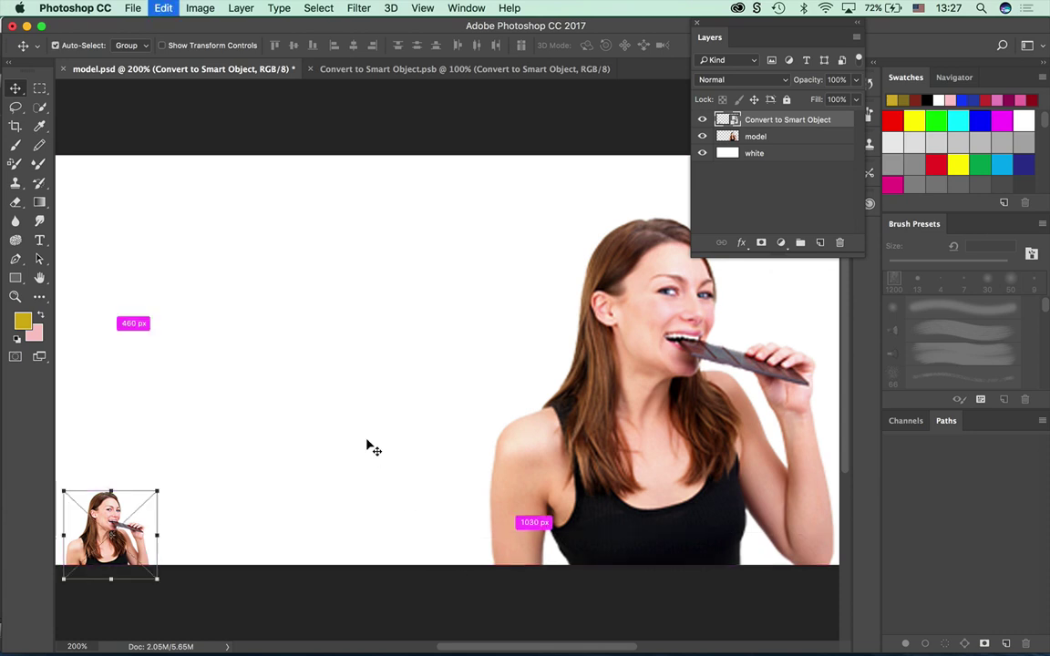
{"action": "left_click_drag", "start_coordinate": [156, 493], "coordinate": [405, 199]}
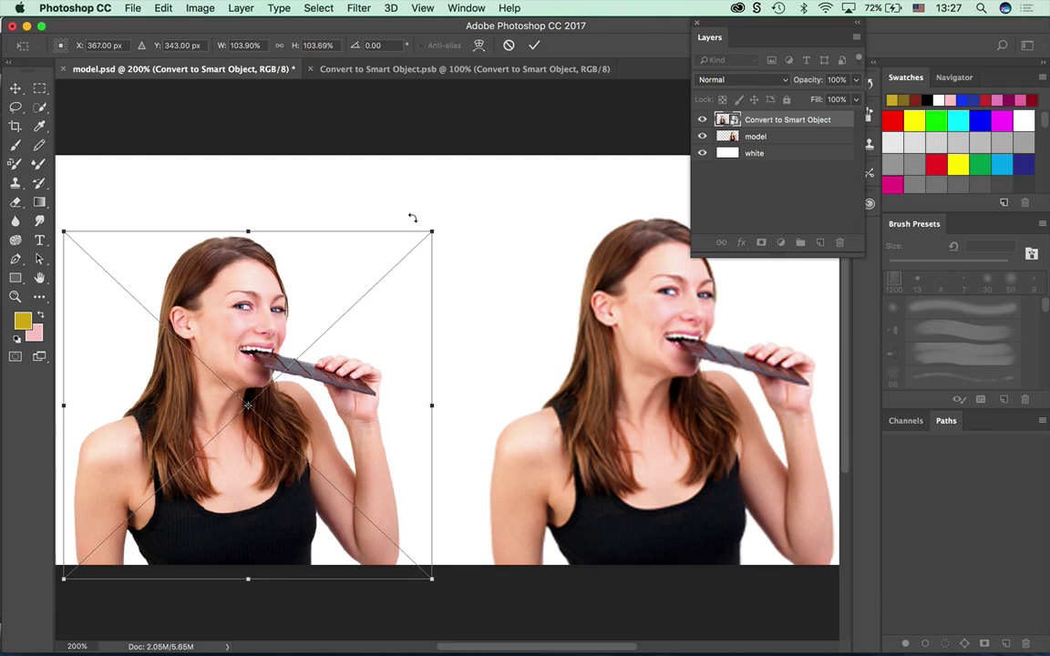
{"action": "key", "text": "Return"}
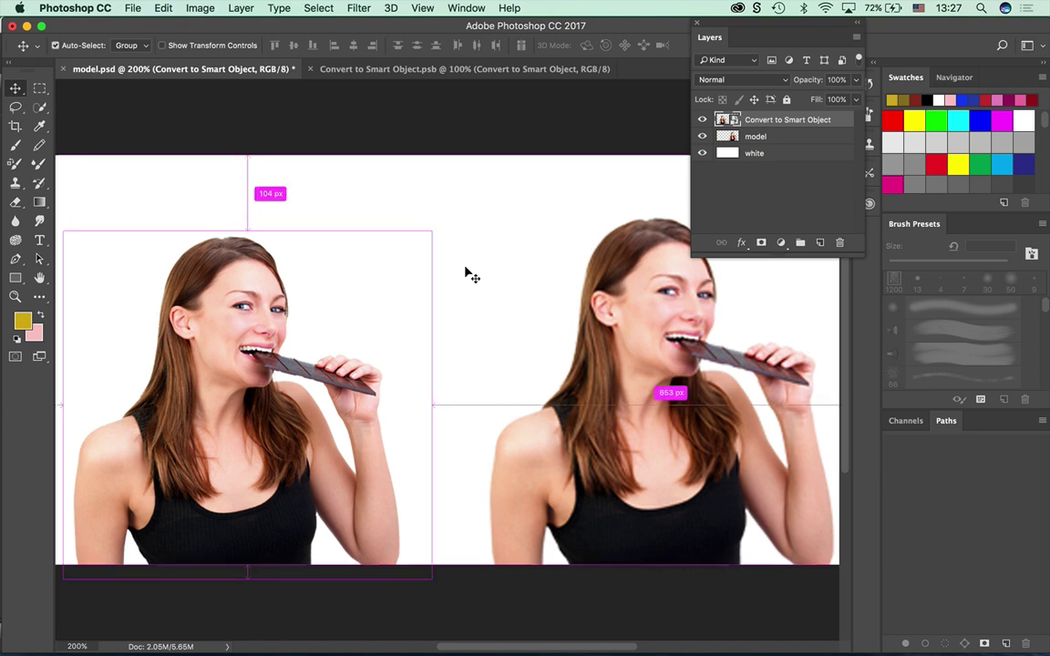
Shrink the smart object again to about 22% in the canvas's bottom-left corner.
{"action": "key", "text": "super+t"}
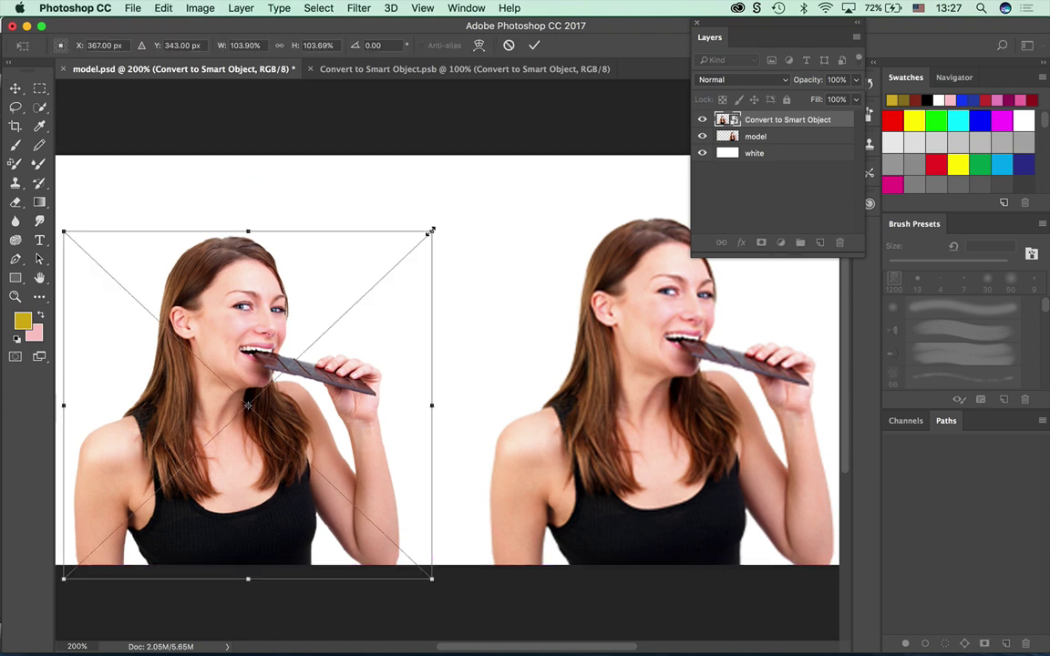
{"action": "left_click_drag", "start_coordinate": [431, 232], "coordinate": [164, 534]}
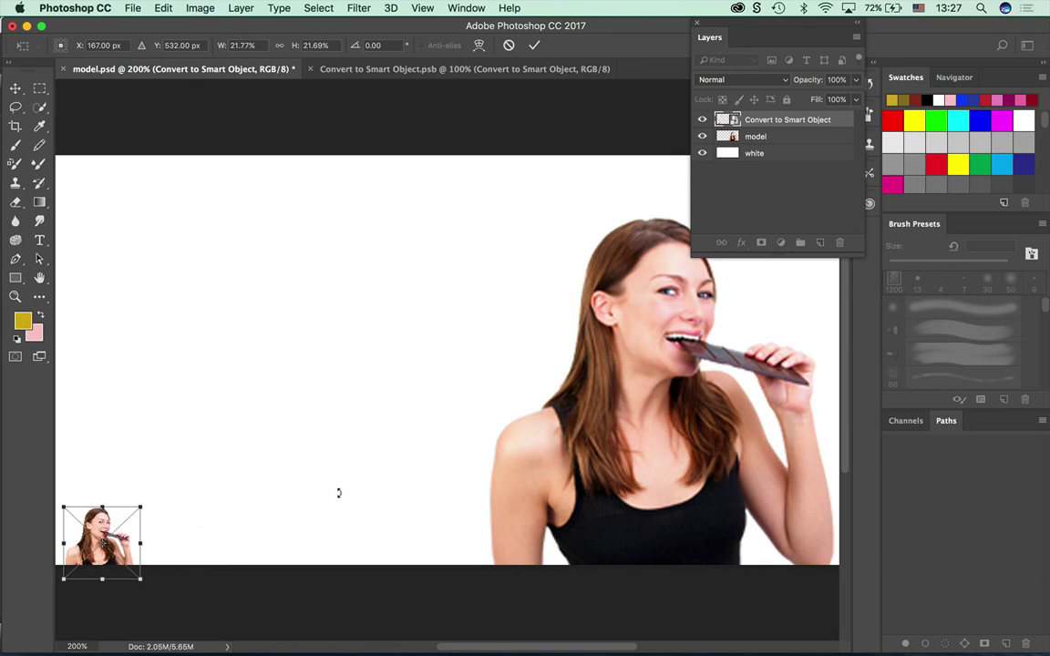
{"action": "key", "text": "Return"}
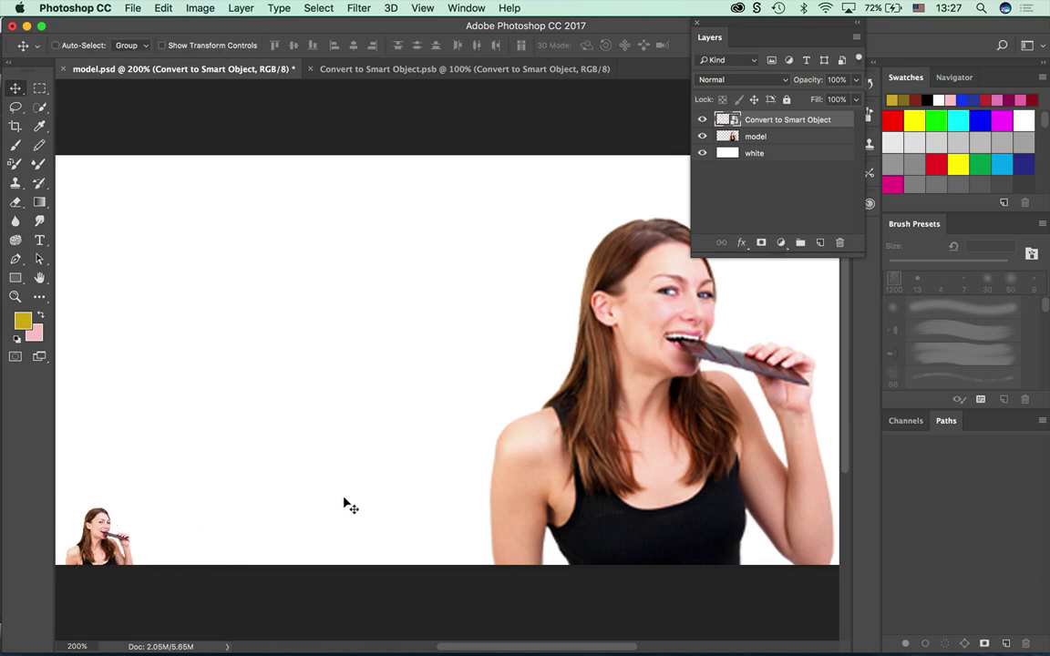
{"action": "double_click", "coordinate": [733, 120]}
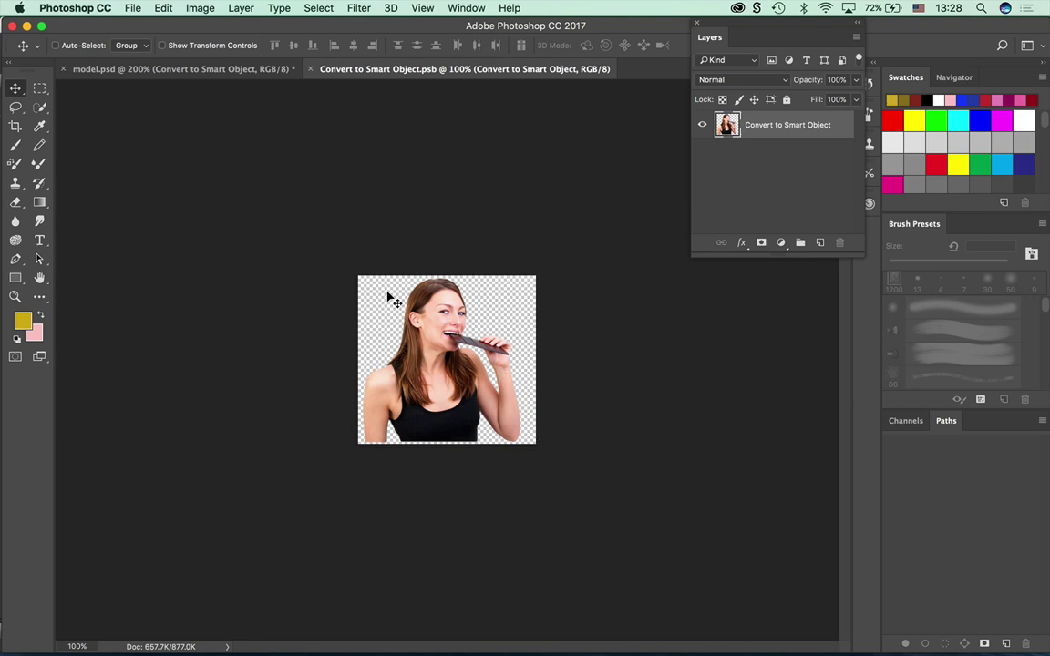
{"action": "left_click", "coordinate": [152, 68]}
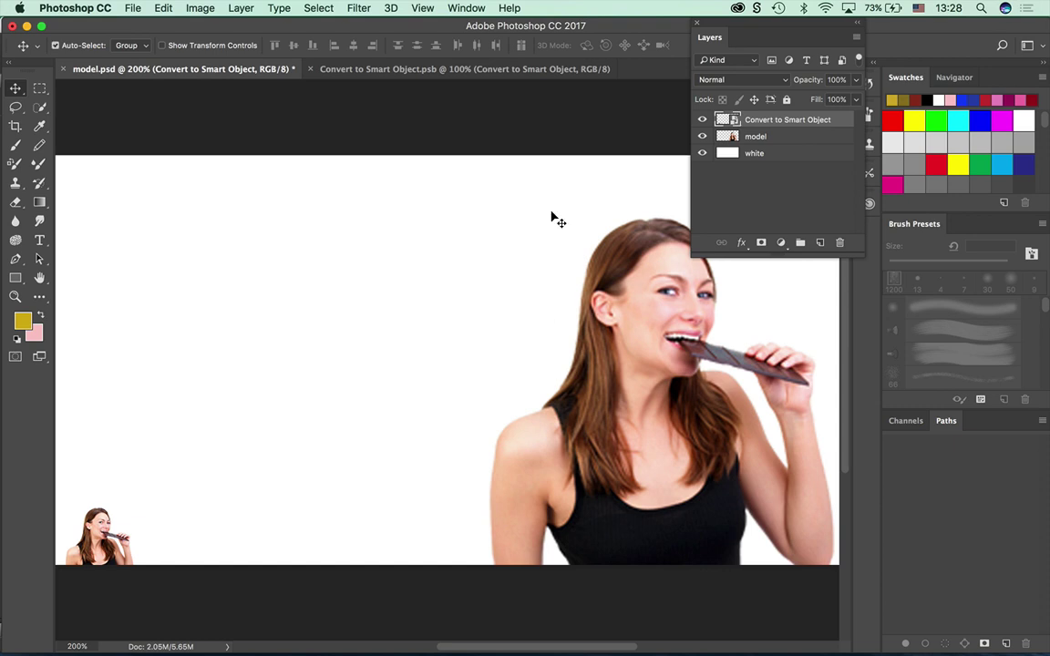
Scale the small smart-object model up to about 109% on the left, keeping it crisp.
{"action": "key", "text": "super+t"}
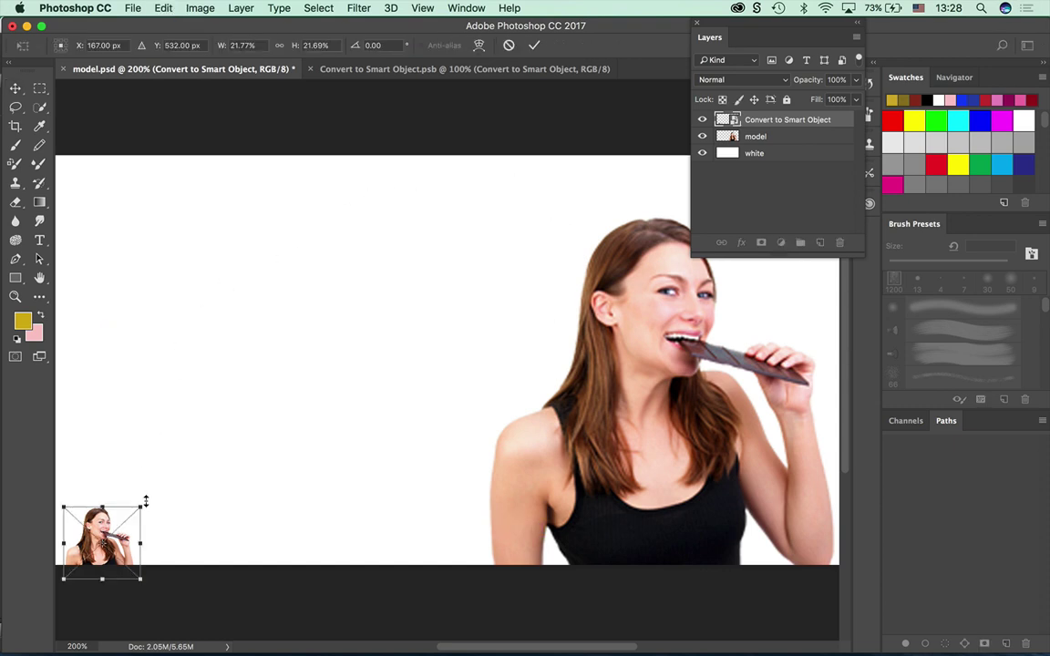
{"action": "left_click_drag", "start_coordinate": [142, 506], "coordinate": [472, 234]}
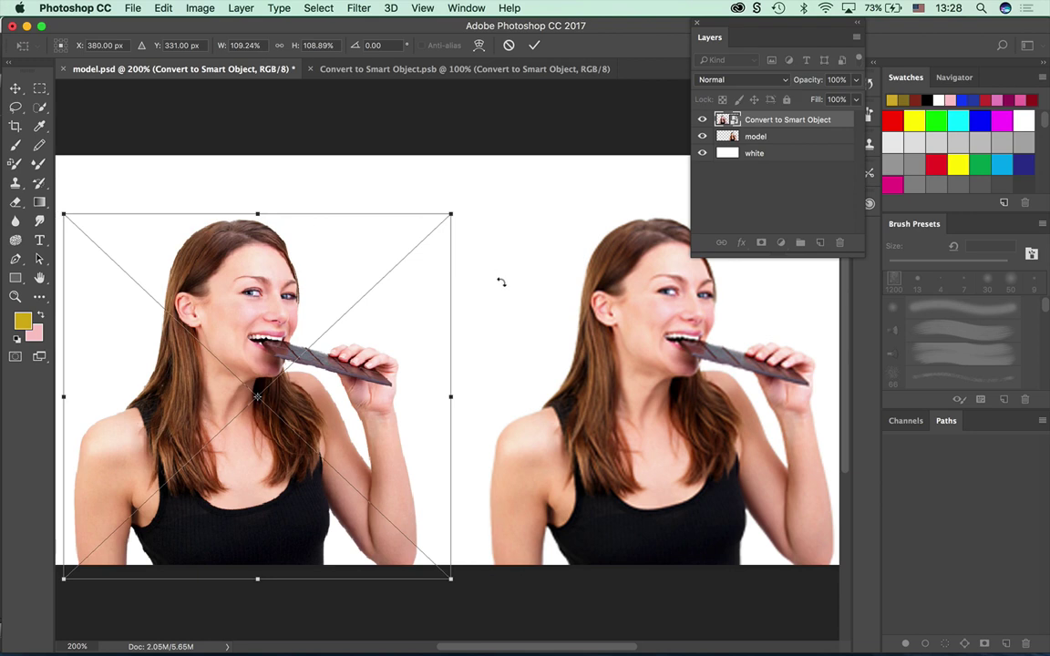
{"action": "key", "text": "Return"}
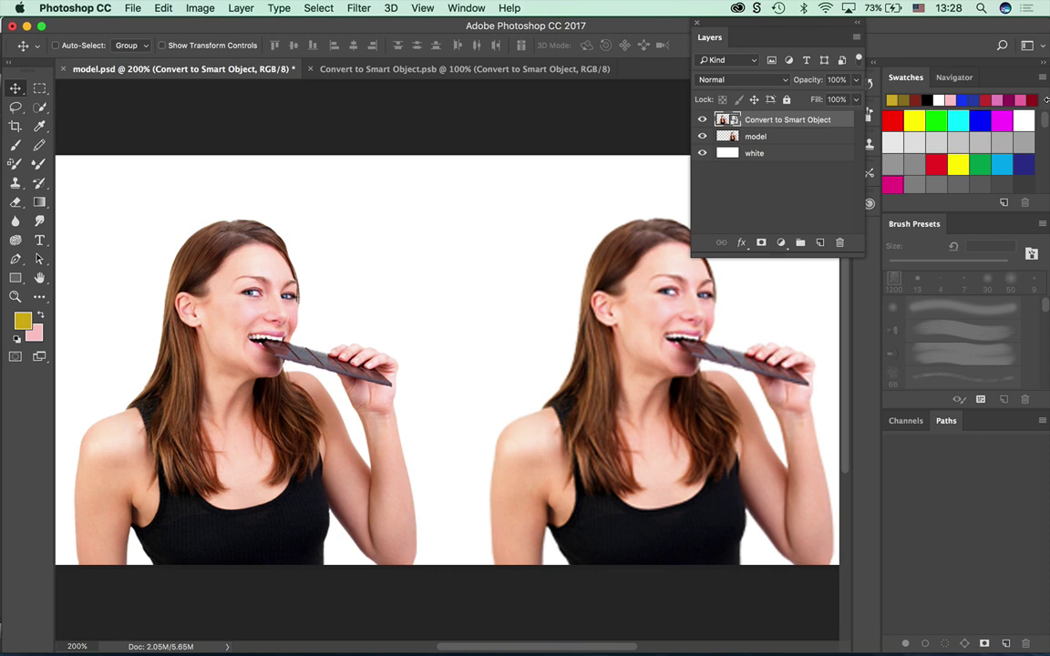
{"action": "key", "text": "b"}
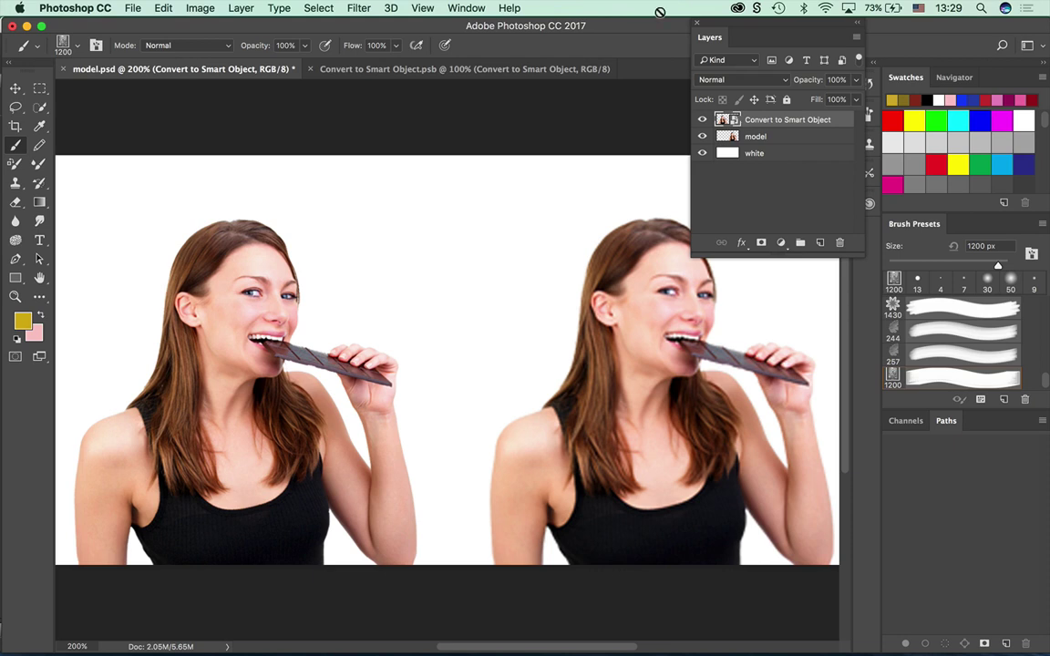
Reset the toolbar to its default tool layout through Edit Toolbar's Restore Defaults.
{"action": "left_click", "coordinate": [39, 223]}
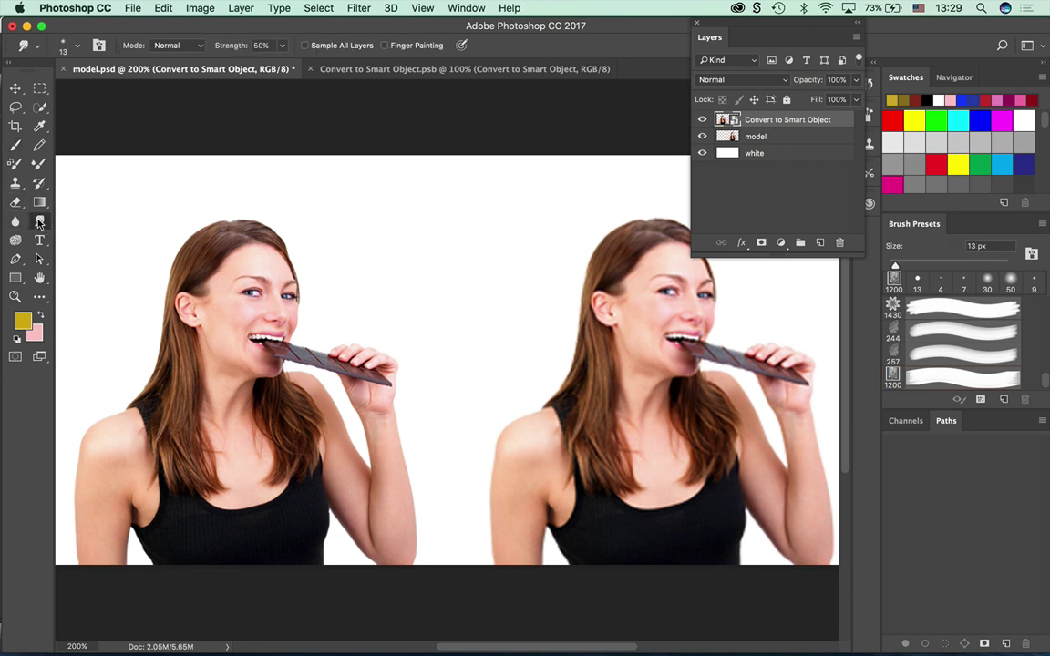
{"action": "left_click", "coordinate": [39, 297]}
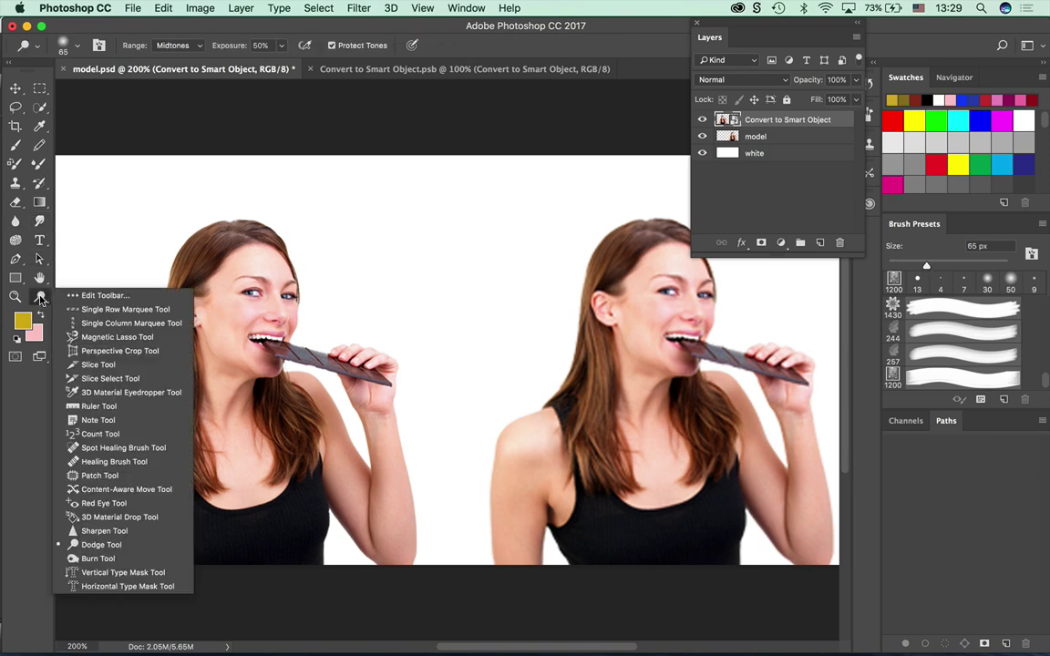
{"action": "left_click", "coordinate": [91, 297]}
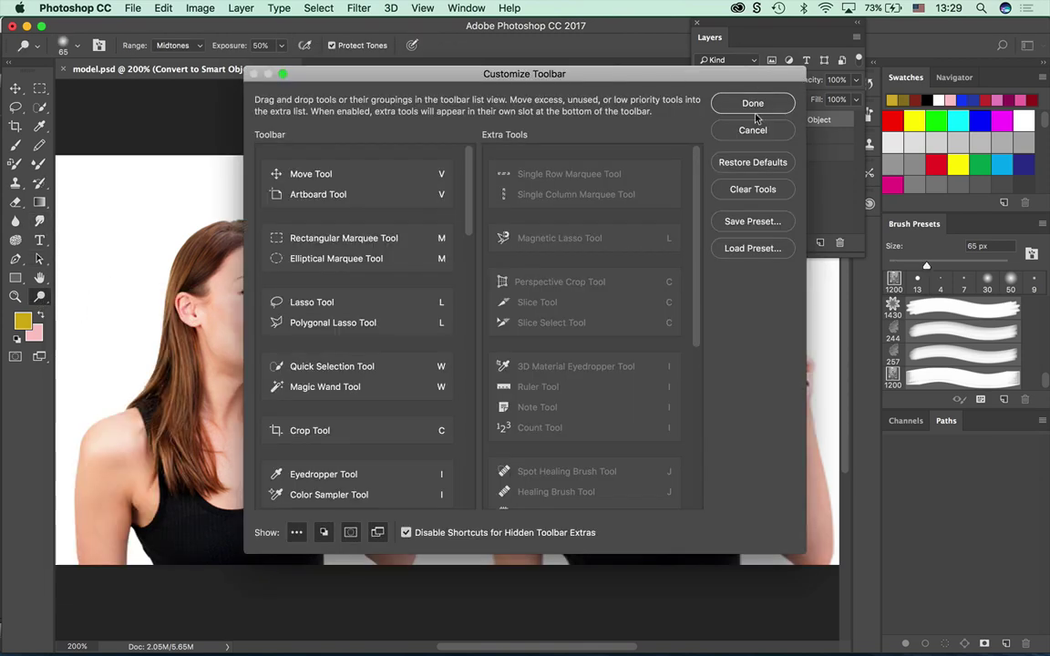
{"action": "left_click", "coordinate": [752, 162]}
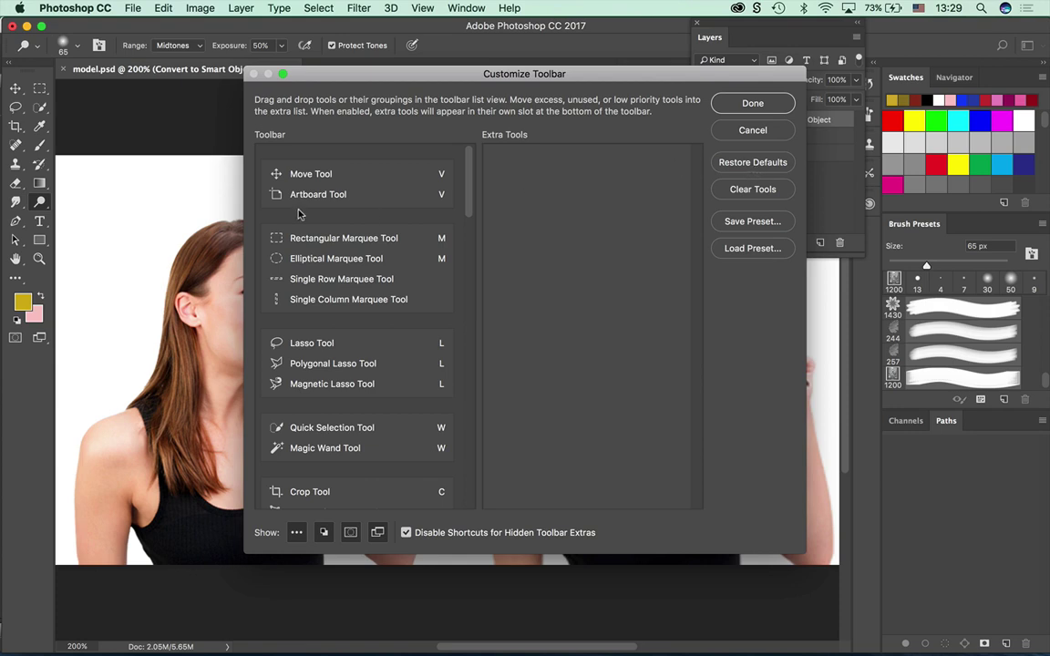
{"action": "left_click", "coordinate": [749, 103]}
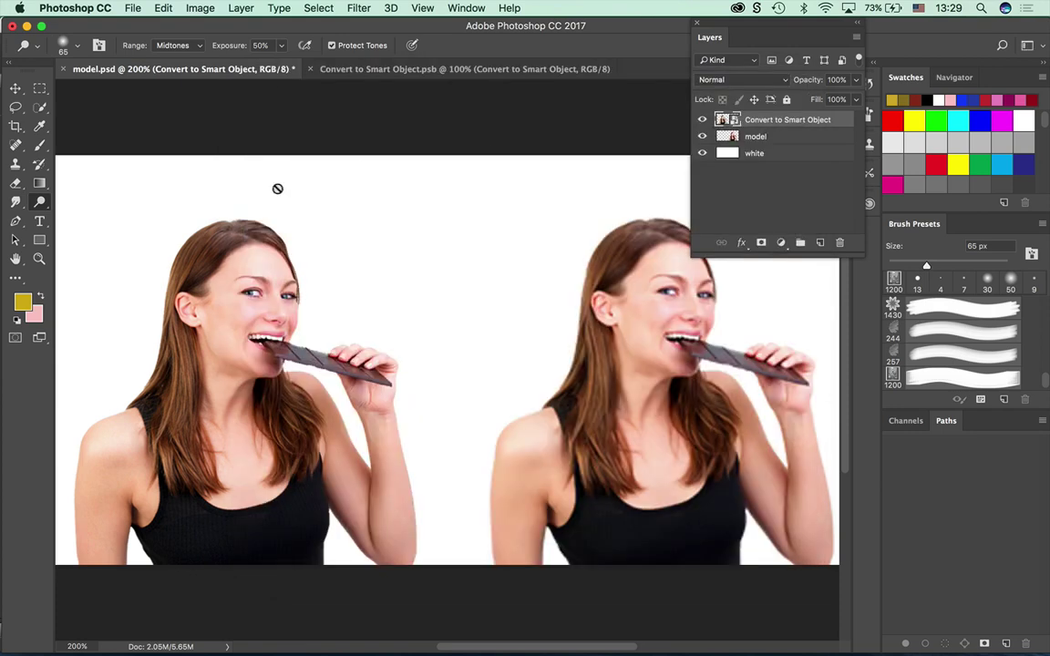
Pick the Sponge tool from its flyout, then switch to the Smudge tool.
{"action": "right_click", "coordinate": [39, 201]}
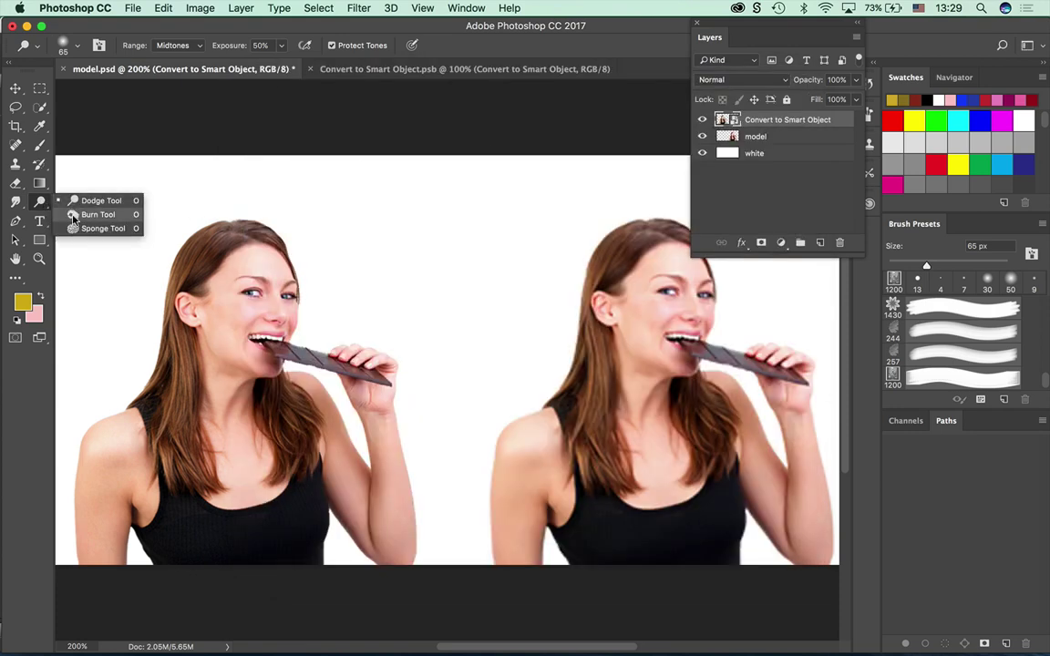
{"action": "left_click", "coordinate": [74, 229]}
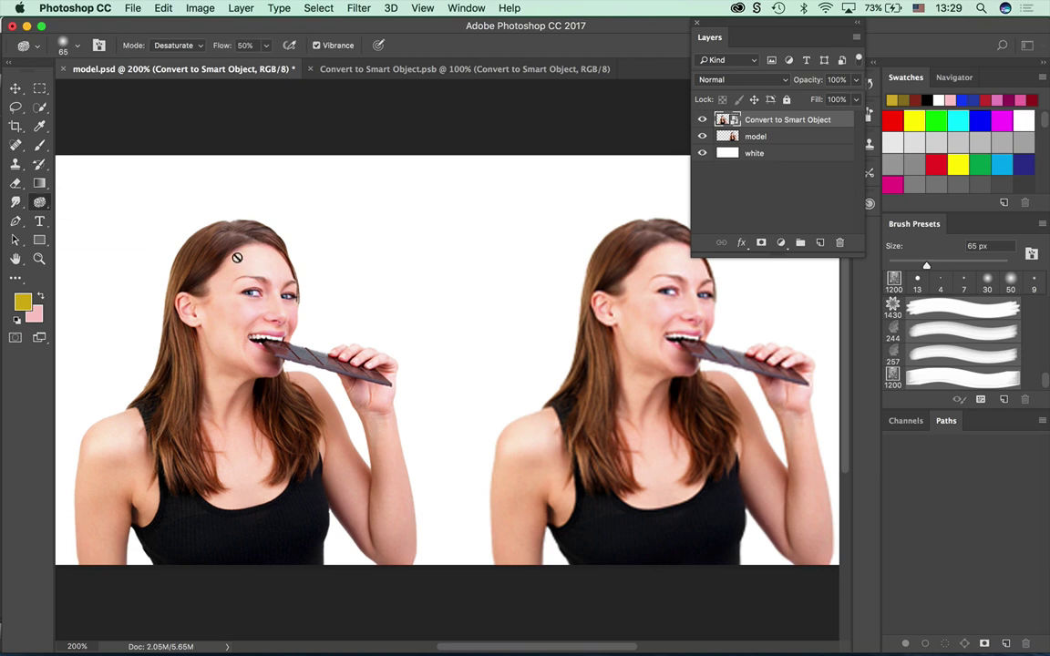
{"action": "left_click", "coordinate": [15, 201]}
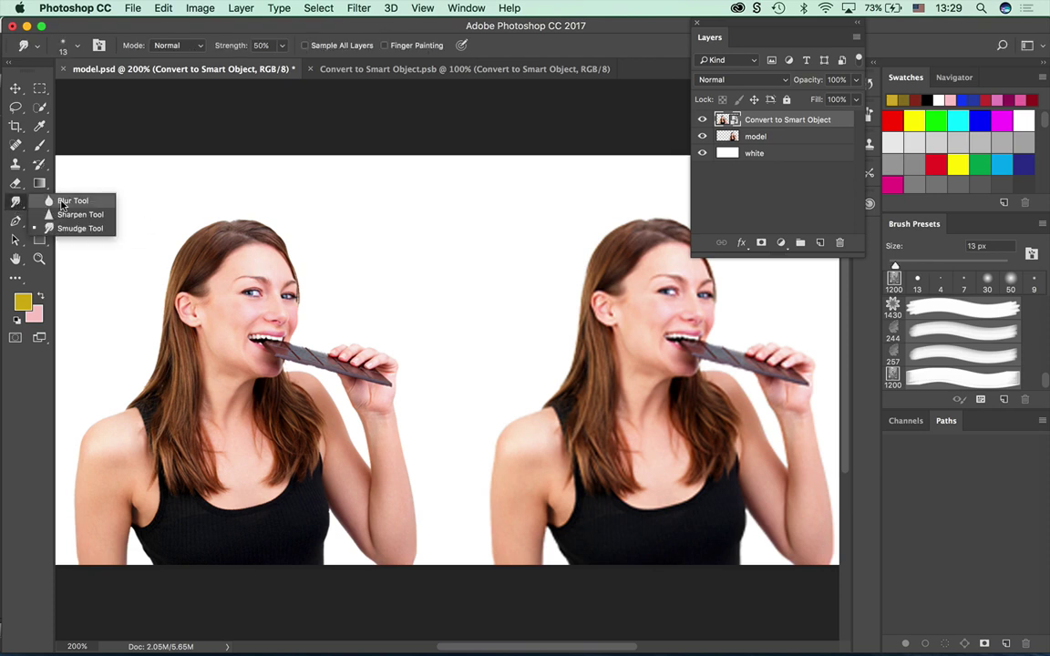
{"action": "left_click", "coordinate": [7, 183]}
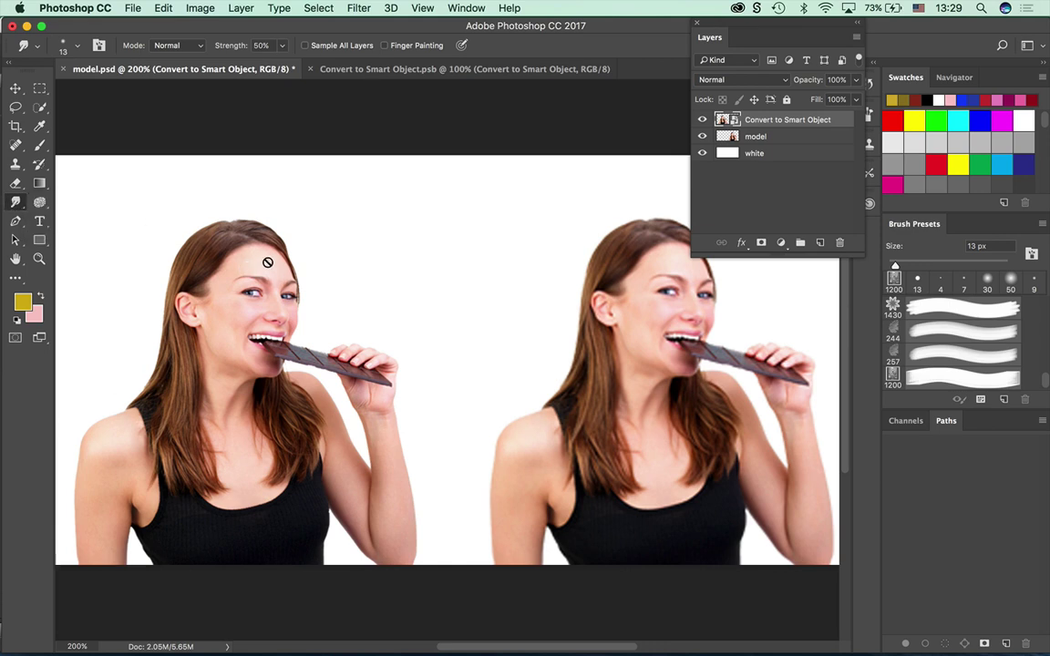
{"action": "left_click", "coordinate": [235, 241]}
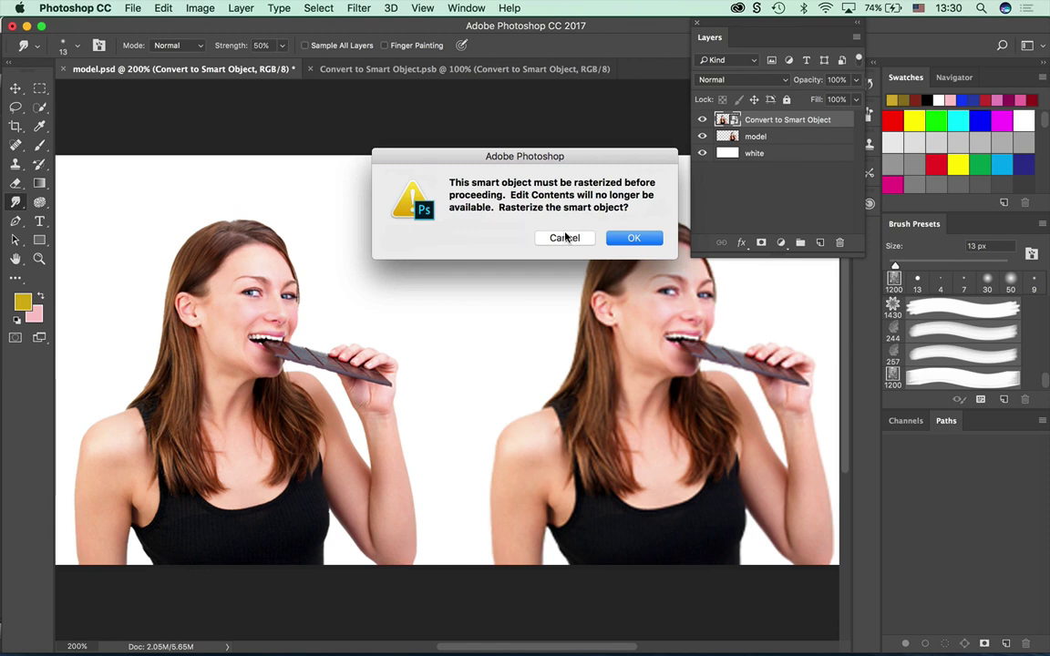
{"action": "left_click", "coordinate": [565, 238]}
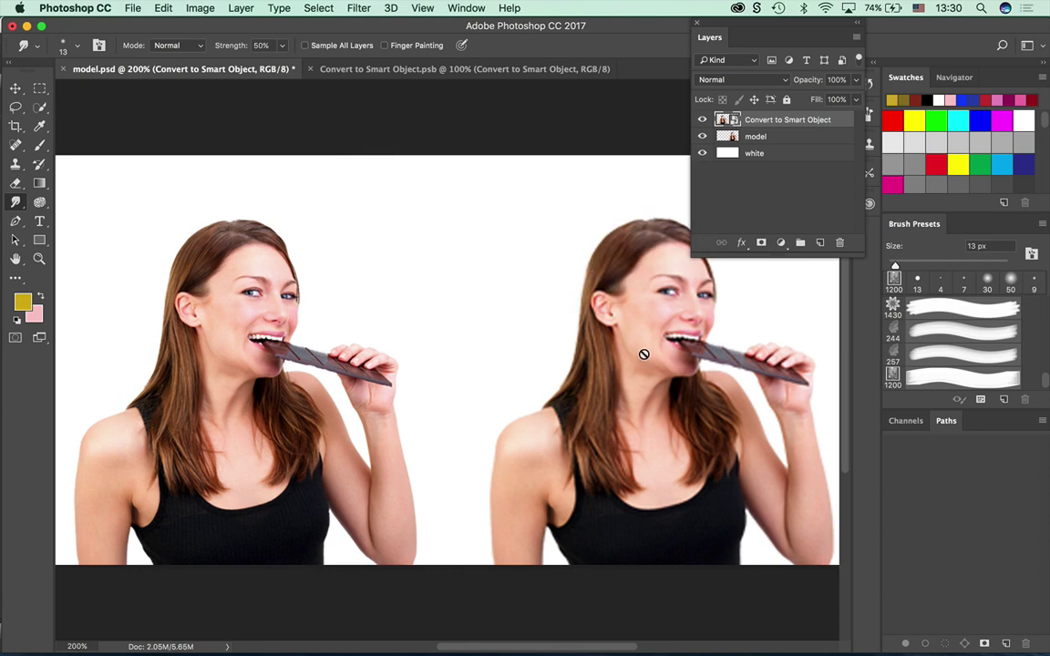
In the Smart Object's .psb, duplicate the layer as 'Retouched' and hide the original layer.
{"action": "double_click", "coordinate": [729, 121]}
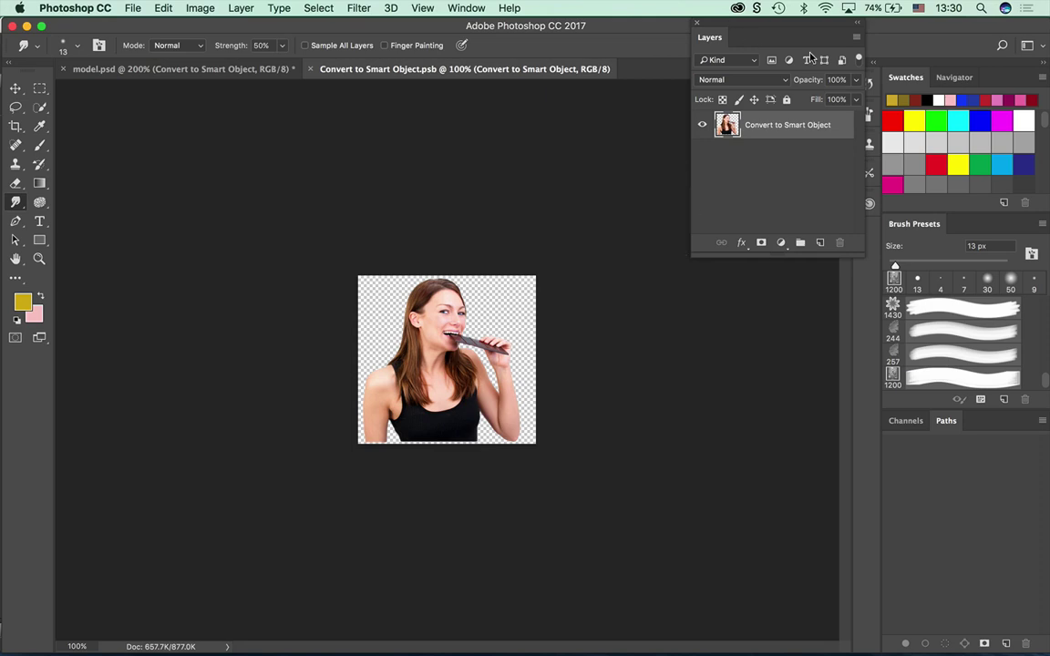
{"action": "left_click", "coordinate": [856, 36]}
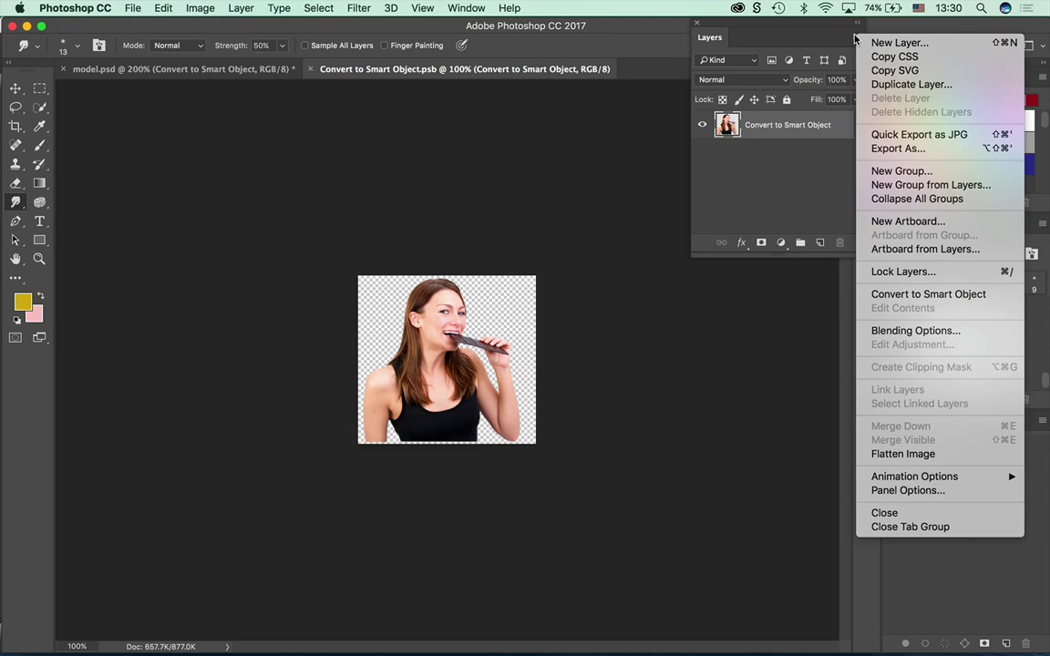
{"action": "left_click", "coordinate": [872, 83]}
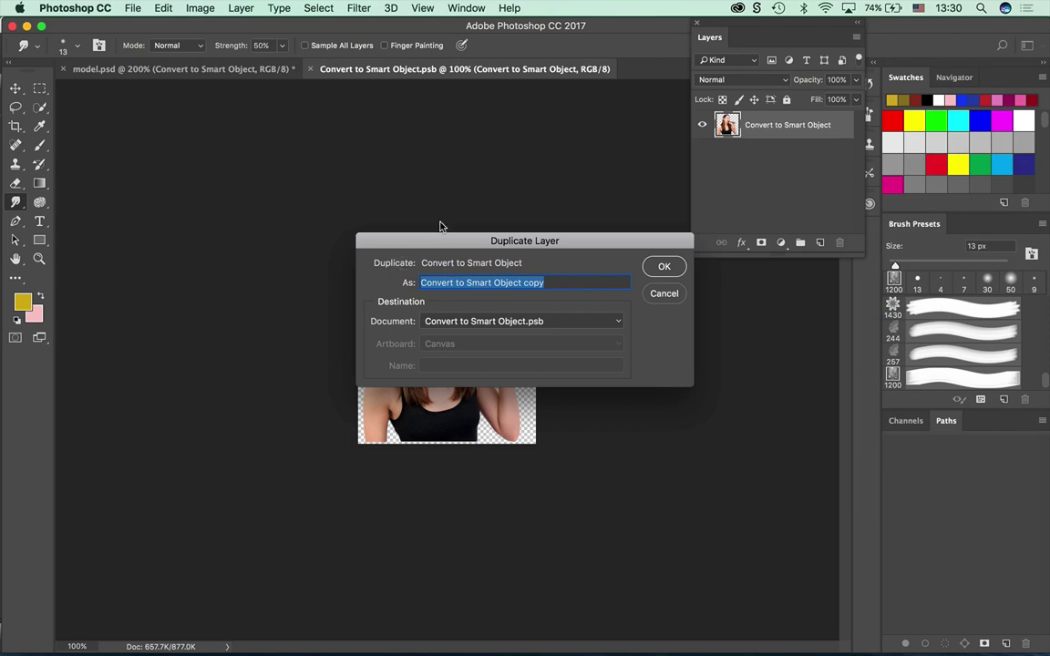
{"action": "type", "text": "Retou"}
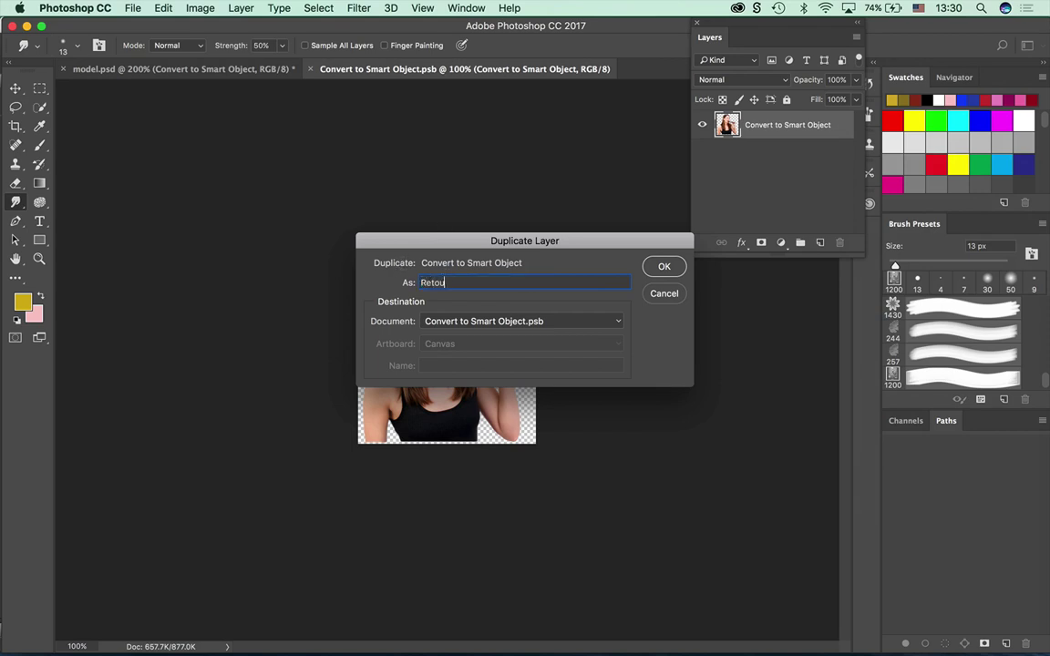
{"action": "type", "text": "ched"}
{"action": "left_click", "coordinate": [664, 266]}
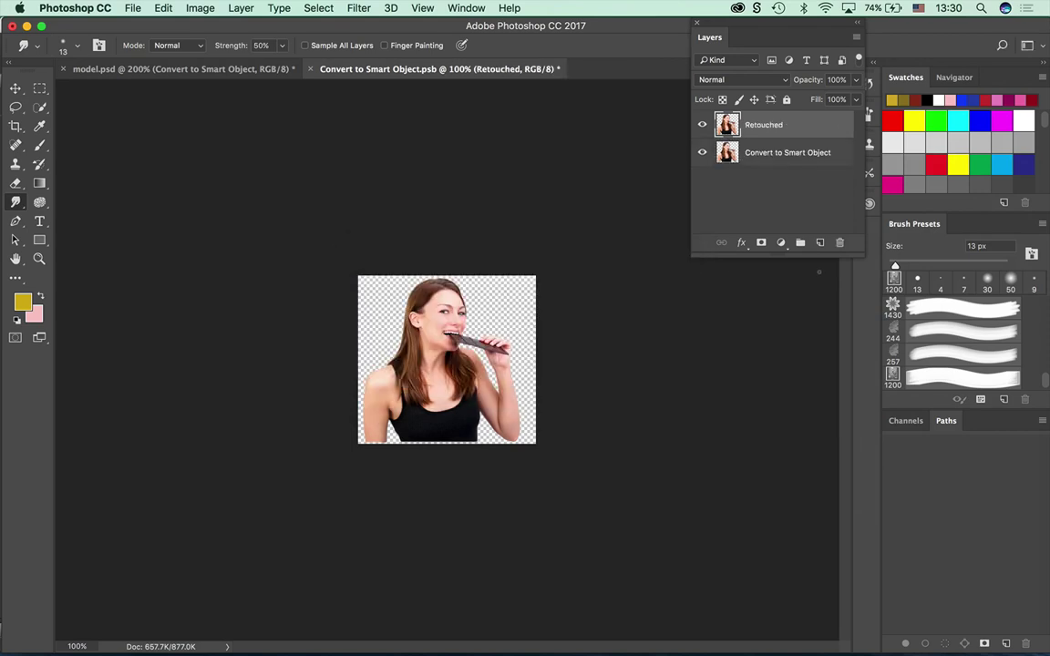
{"action": "left_click", "coordinate": [702, 153]}
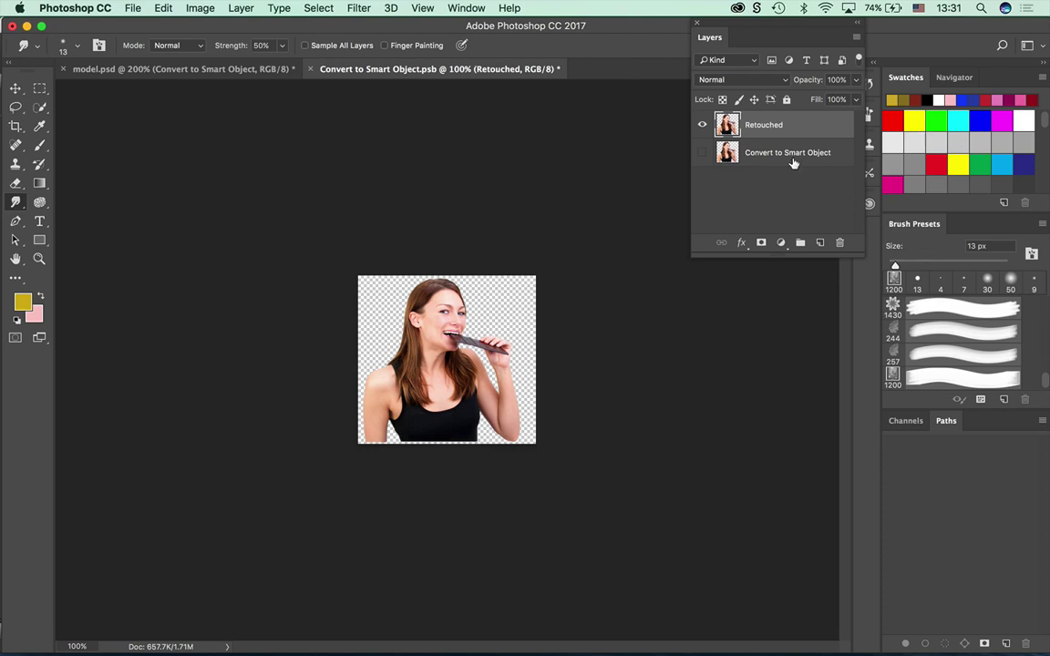
Switch back to model.psd and dismiss the Smart Object thumbnail's context menu without changes.
{"action": "left_click", "coordinate": [244, 68]}
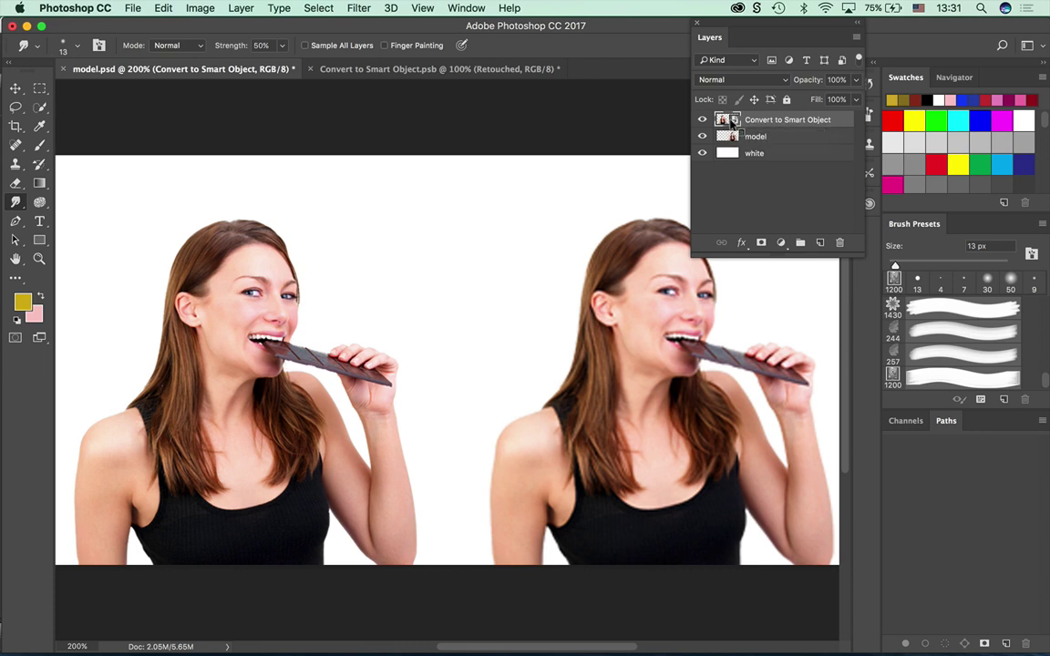
{"action": "right_click", "coordinate": [732, 121]}
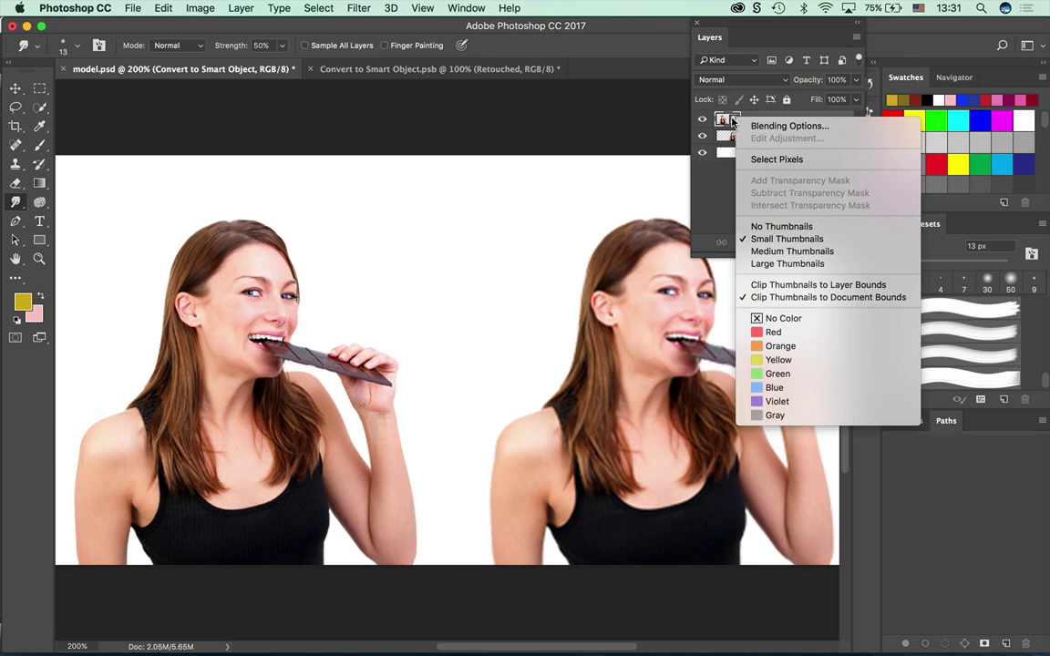
{"action": "key", "text": "Escape"}
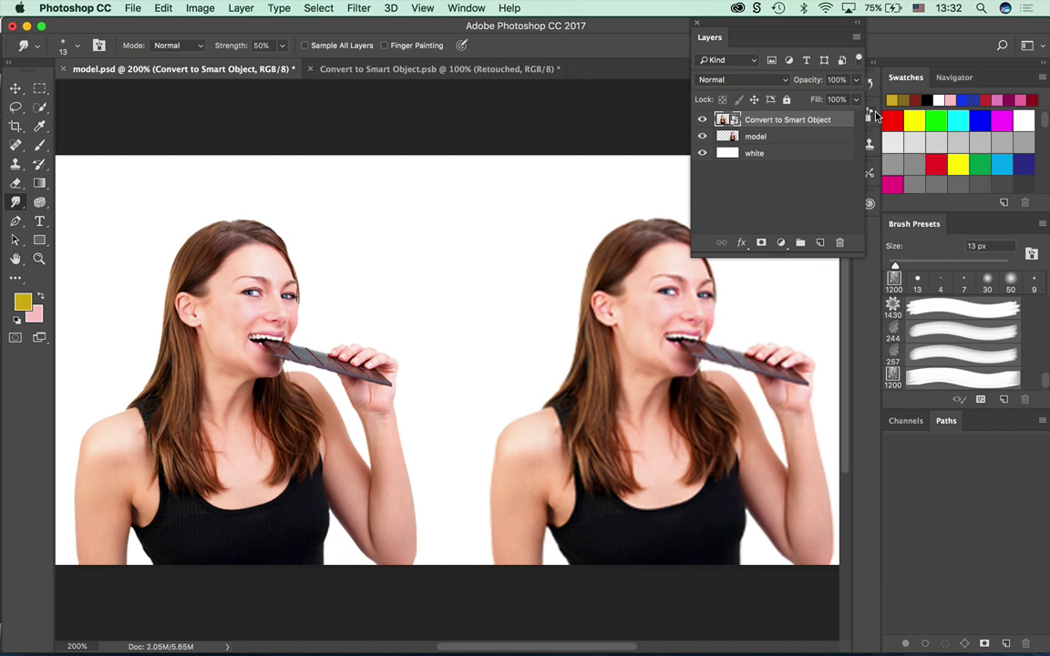
In the Convert to Smart Object.psb contents, smudge across the model's eyes with the Smudge Tool.
{"action": "left_click", "coordinate": [328, 70]}
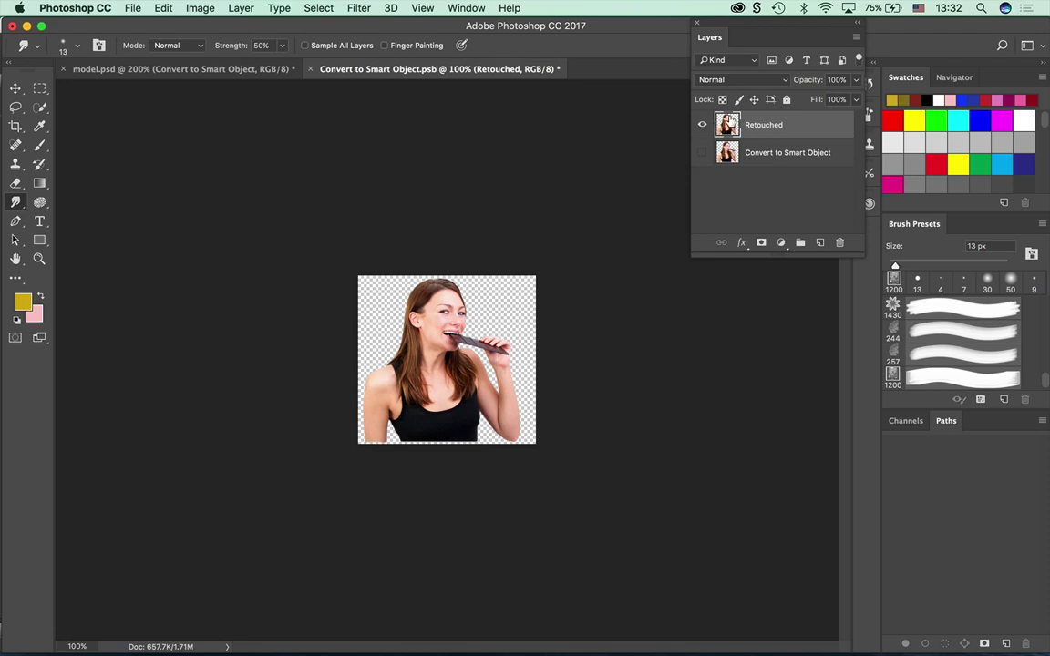
{"action": "left_click", "coordinate": [15, 202]}
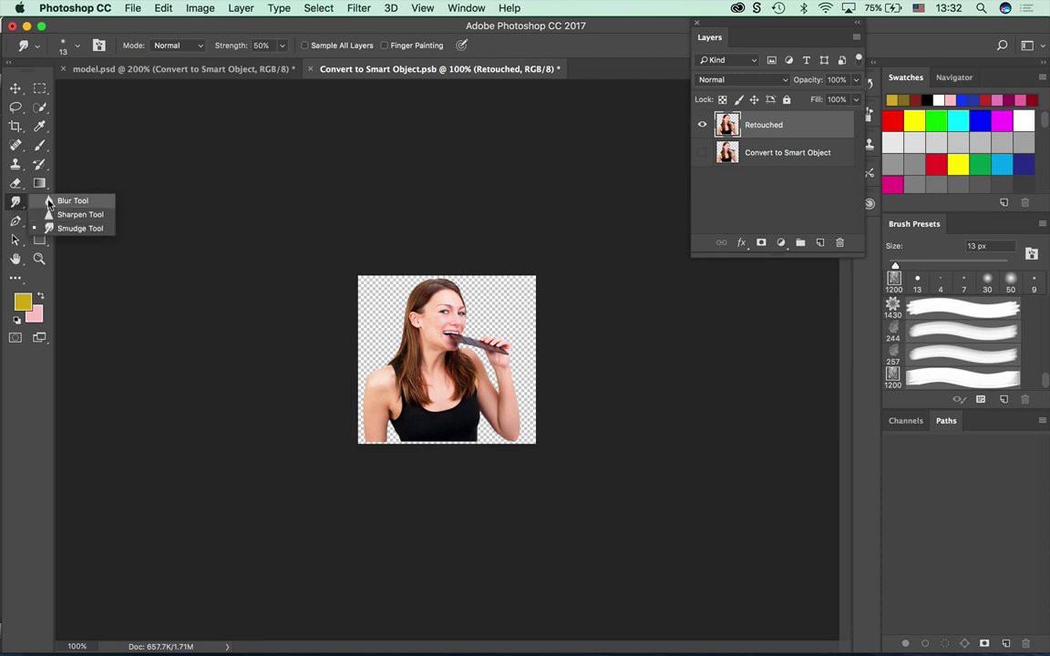
{"action": "left_click", "coordinate": [57, 228]}
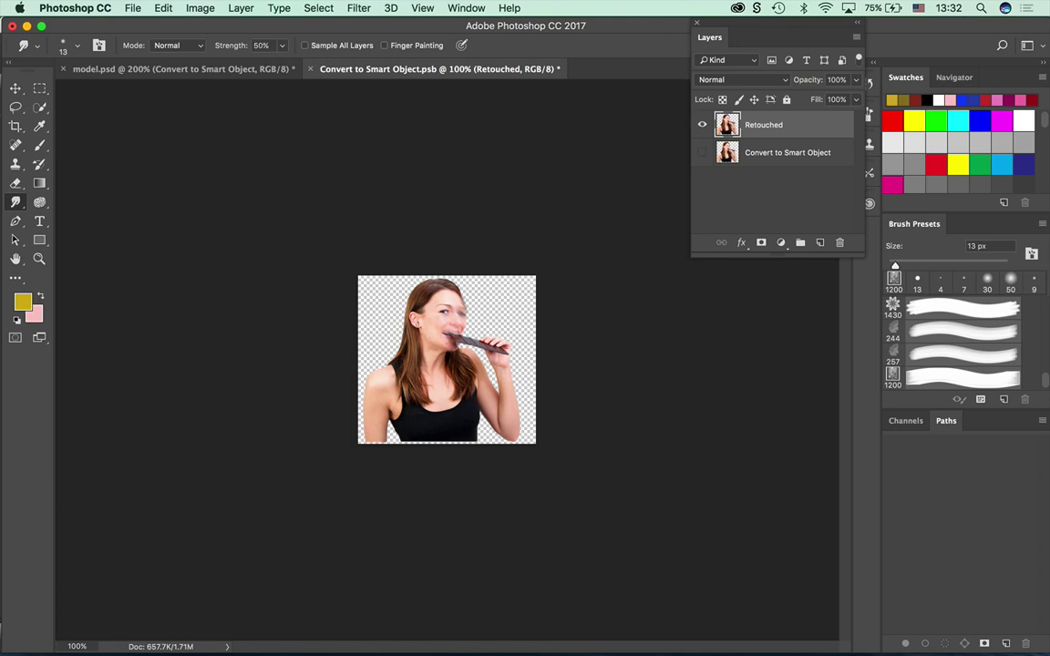
{"action": "mouse_move", "coordinate": [440, 310]}
{"action": "left_mouse_down"}
{"action": "mouse_move", "coordinate": [452, 308]}
{"action": "mouse_move", "coordinate": [433, 310]}
{"action": "left_mouse_up"}
Switch to a 13 px soft brush and zoom the view to 200%.
{"action": "right_click", "coordinate": [396, 297]}
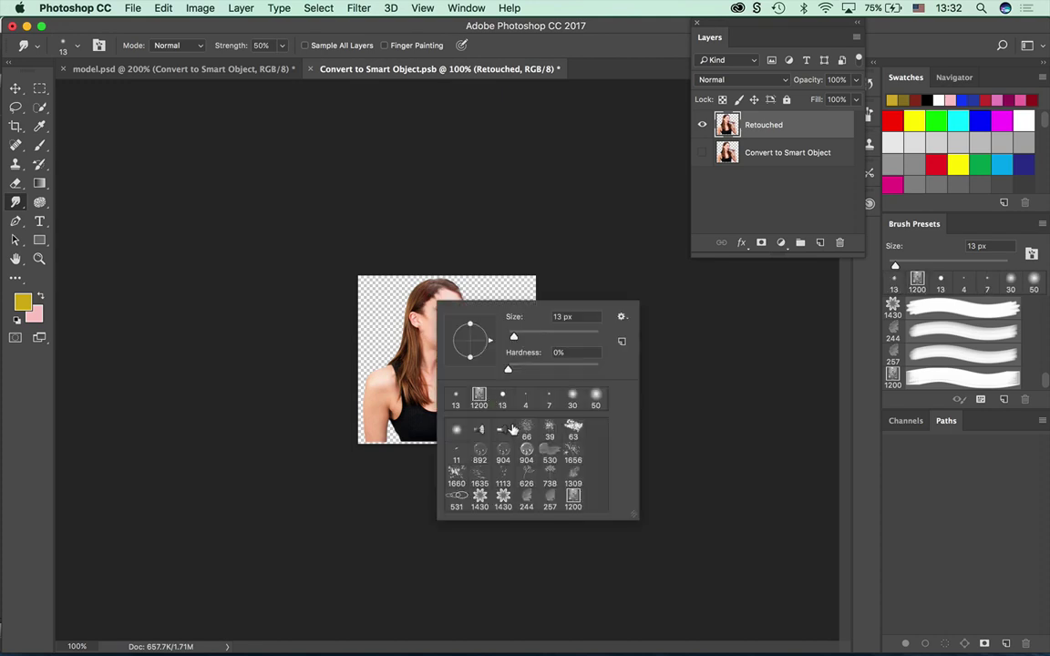
{"action": "double_click", "coordinate": [462, 389]}
{"action": "key", "text": "super+plus"}
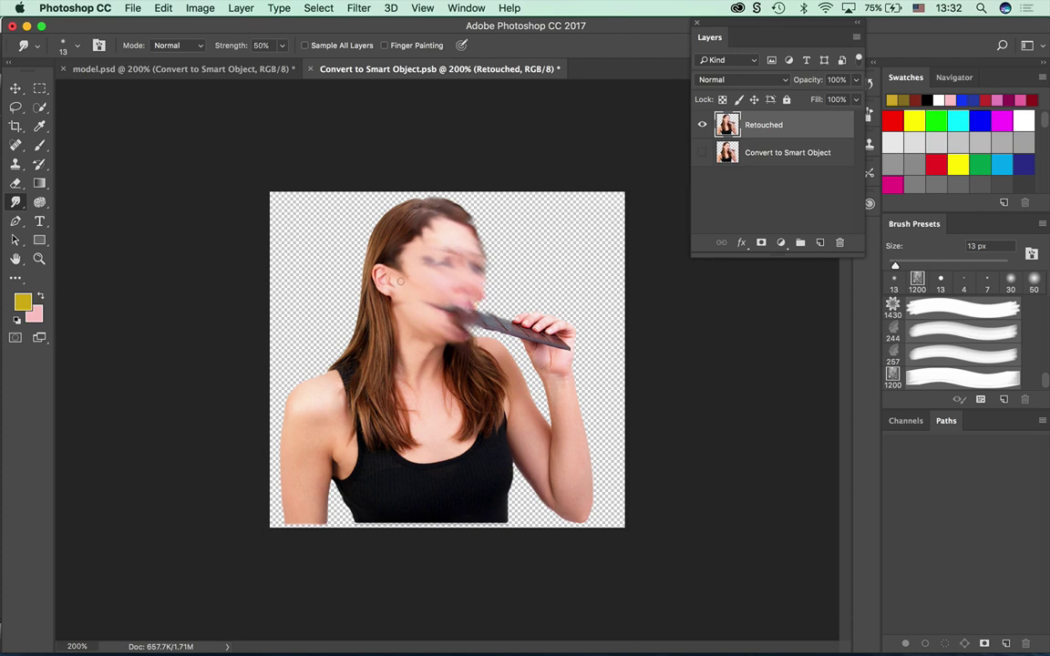
{"action": "right_click", "coordinate": [467, 234]}
{"action": "key", "text": "Return"}
Reopen the smart object's contents from model.psd, hide Retouched, and show and select Convert to Smart Object.
{"action": "left_click", "coordinate": [153, 71]}
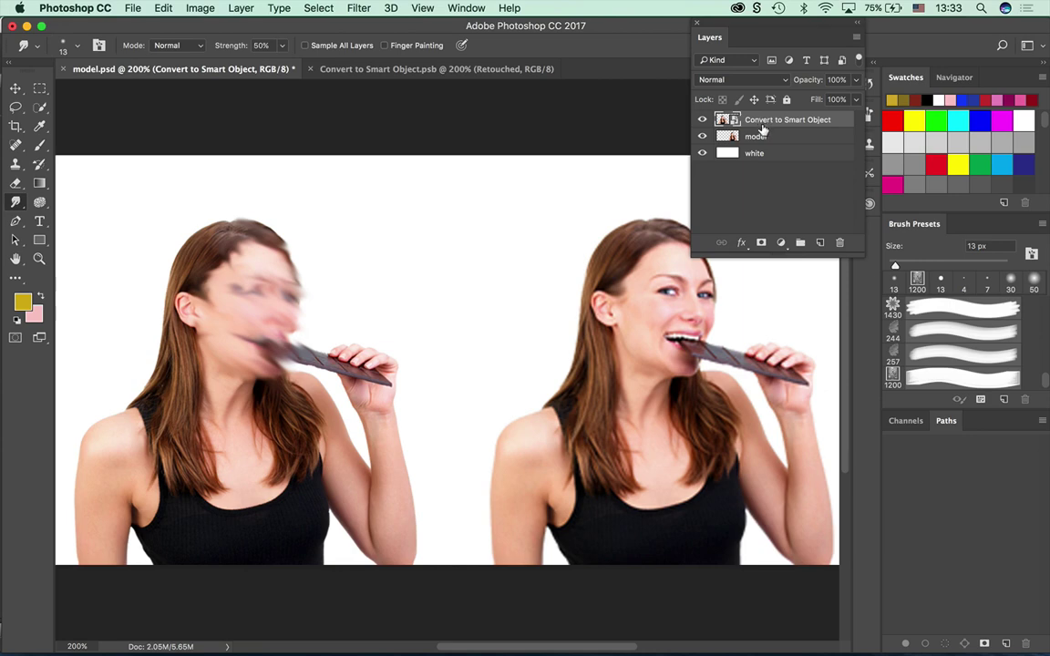
{"action": "double_click", "coordinate": [728, 119]}
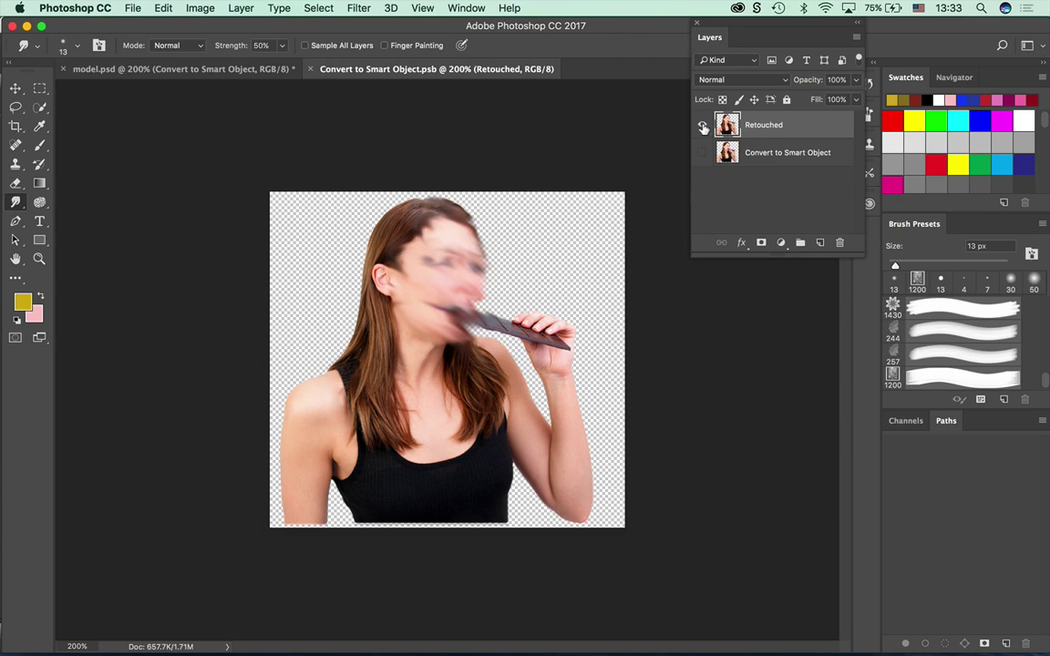
{"action": "left_click", "coordinate": [703, 129]}
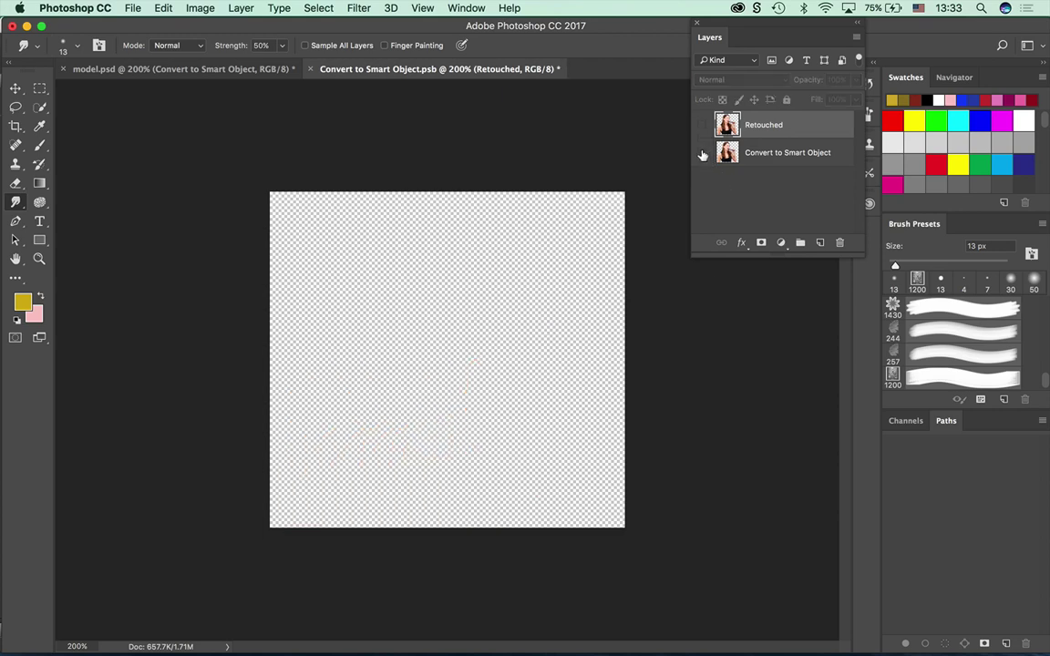
{"action": "left_click", "coordinate": [703, 154]}
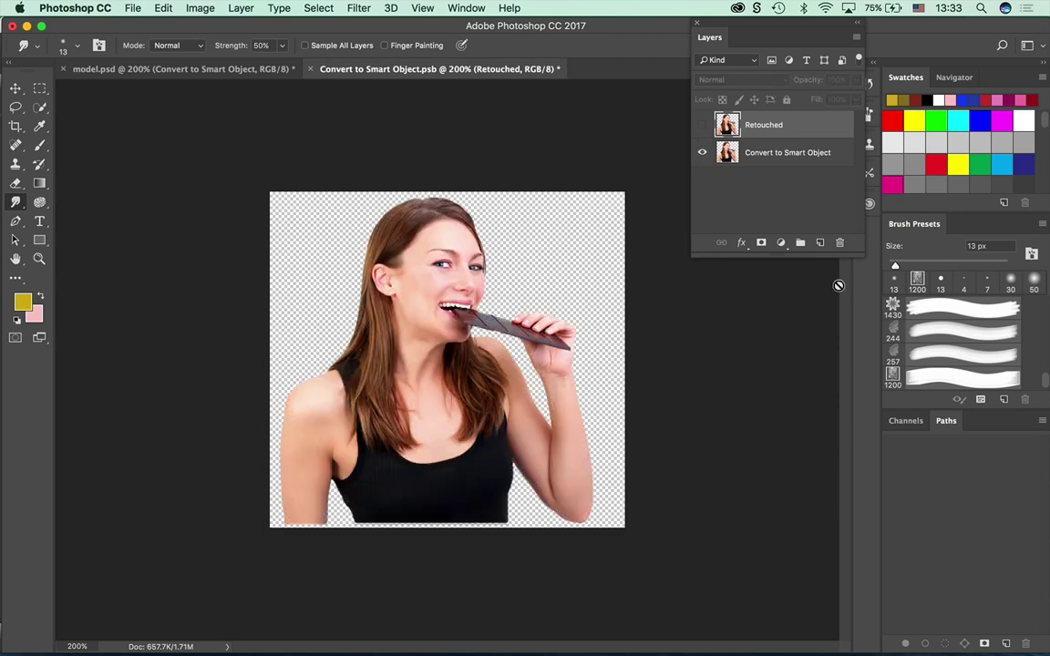
{"action": "left_click", "coordinate": [755, 159]}
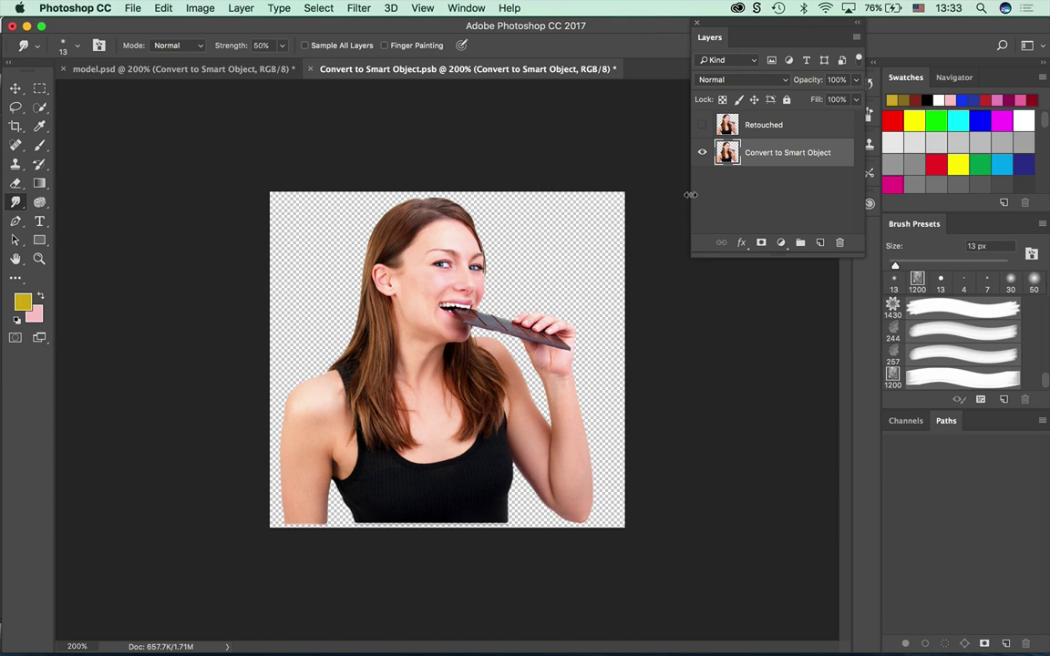
Option-drag a copy of the model right and down with the Move tool, save, and return to model.psd.
{"action": "left_click", "coordinate": [16, 89]}
{"action": "left_click", "coordinate": [17, 88]}
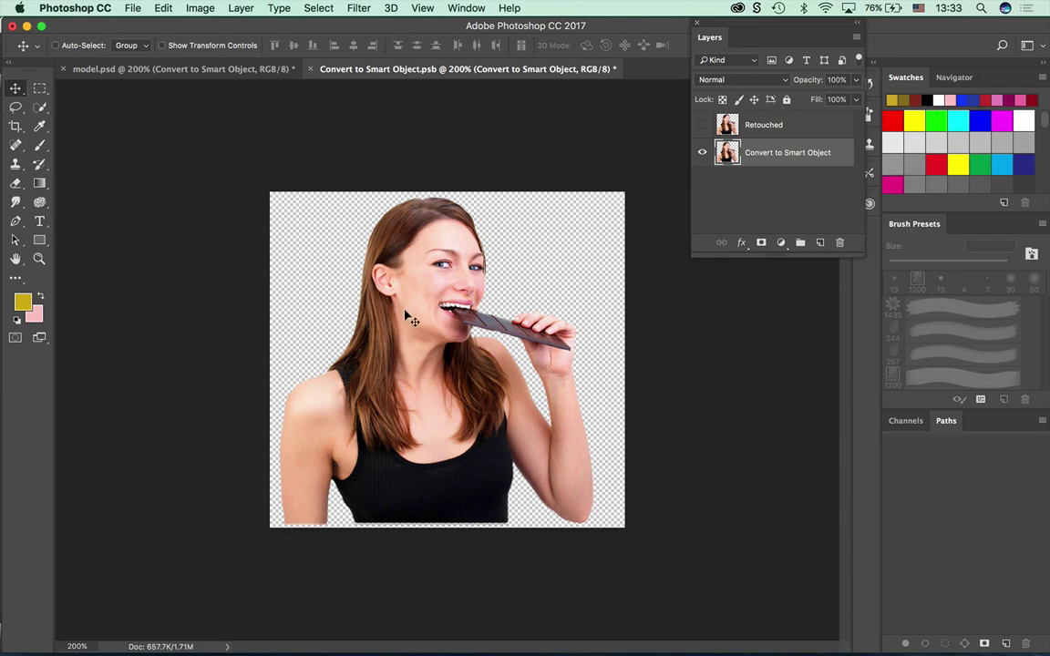
{"action": "left_click_drag", "start_coordinate": [422, 353], "coordinate": [480, 372]}
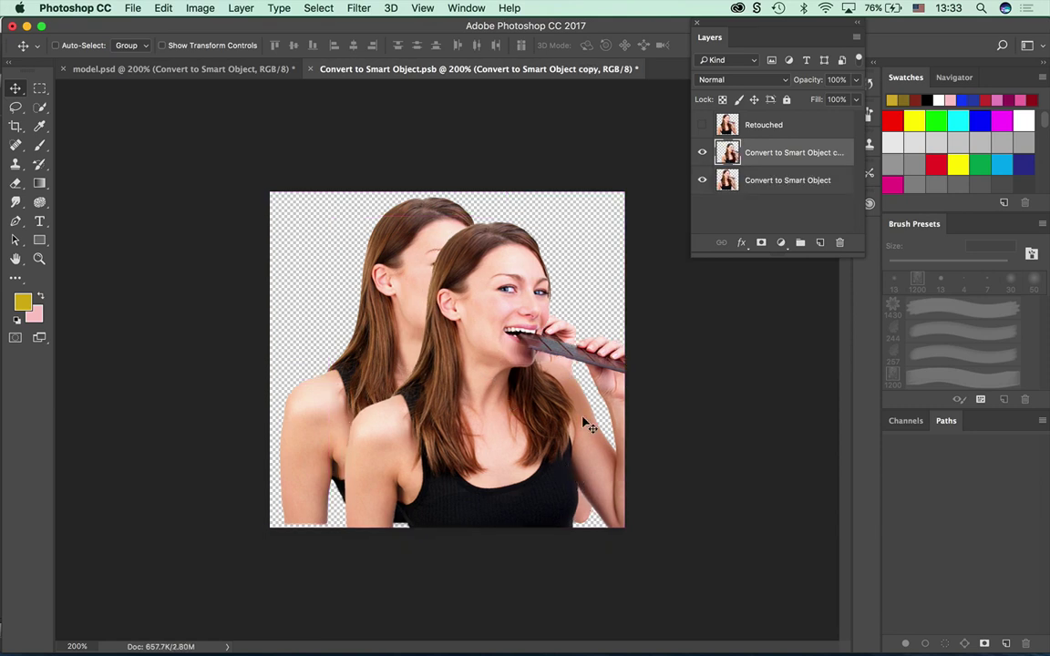
{"action": "key", "text": "super+s"}
{"action": "left_click", "coordinate": [193, 70]}
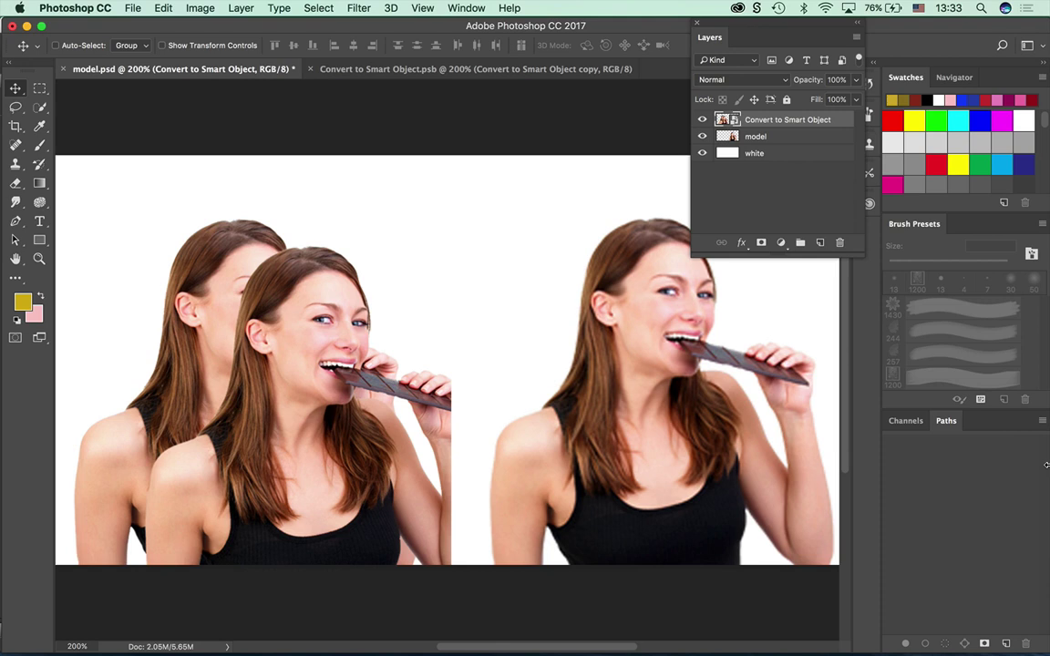
Close the .psb contents, rasterize the smart object layer via Layer > Smart Objects, and shift it about 28 px right.
{"action": "left_click", "coordinate": [311, 68]}
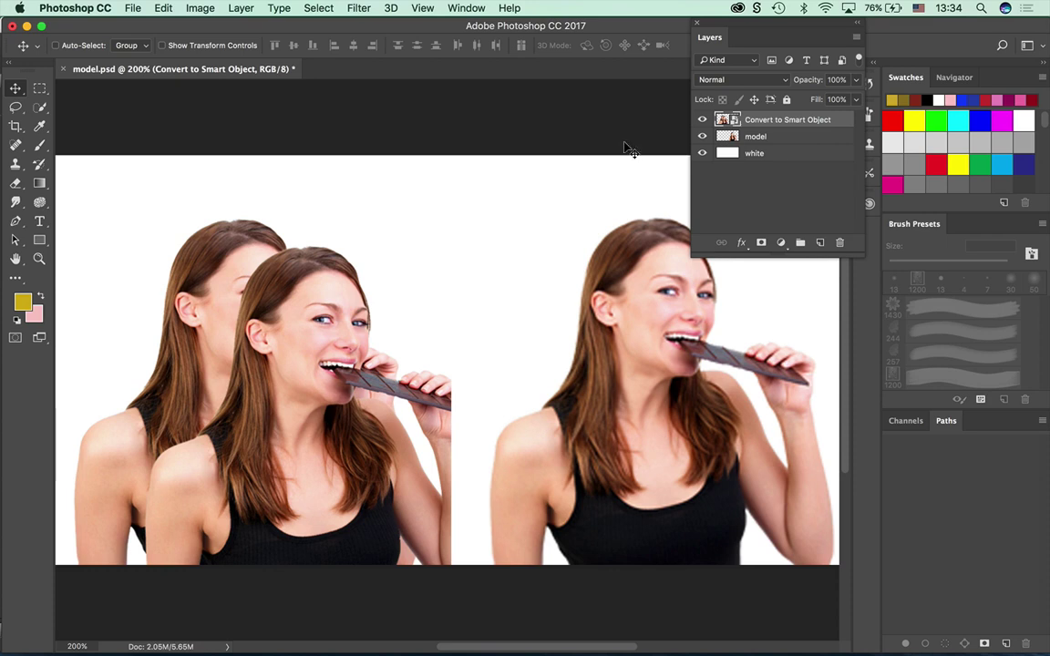
{"action": "left_click", "coordinate": [239, 8]}
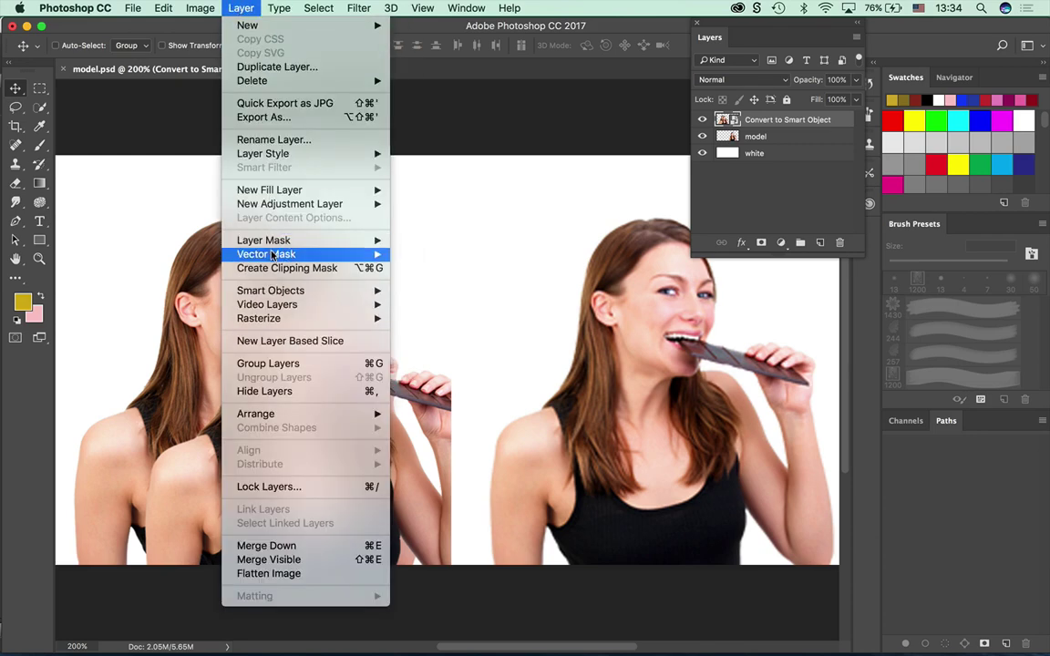
{"action": "mouse_move", "coordinate": [285, 293]}
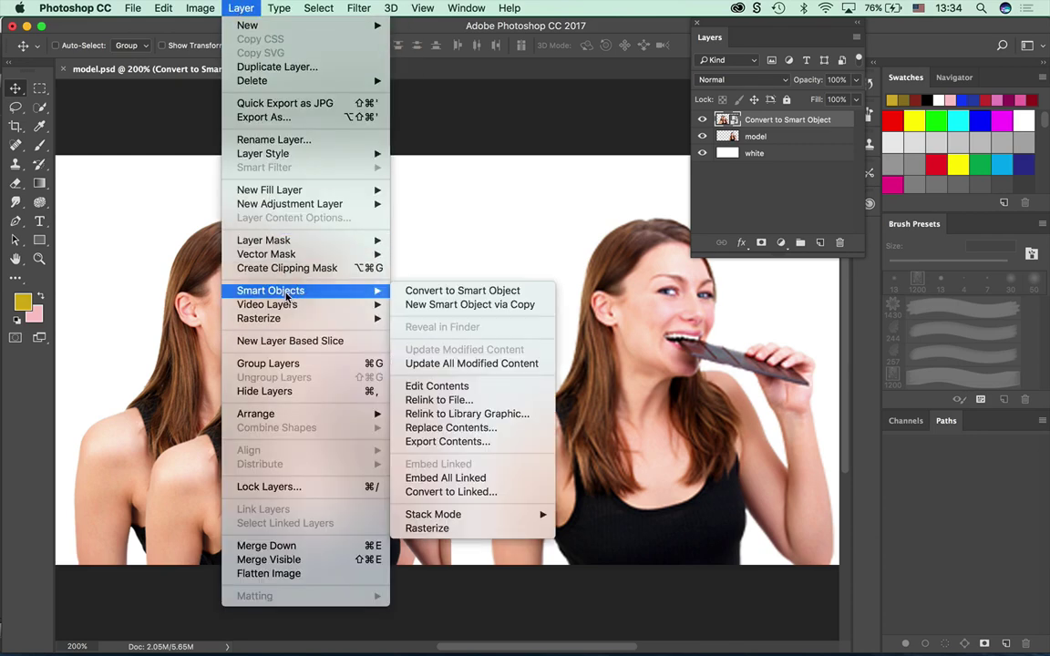
{"action": "left_click", "coordinate": [490, 530]}
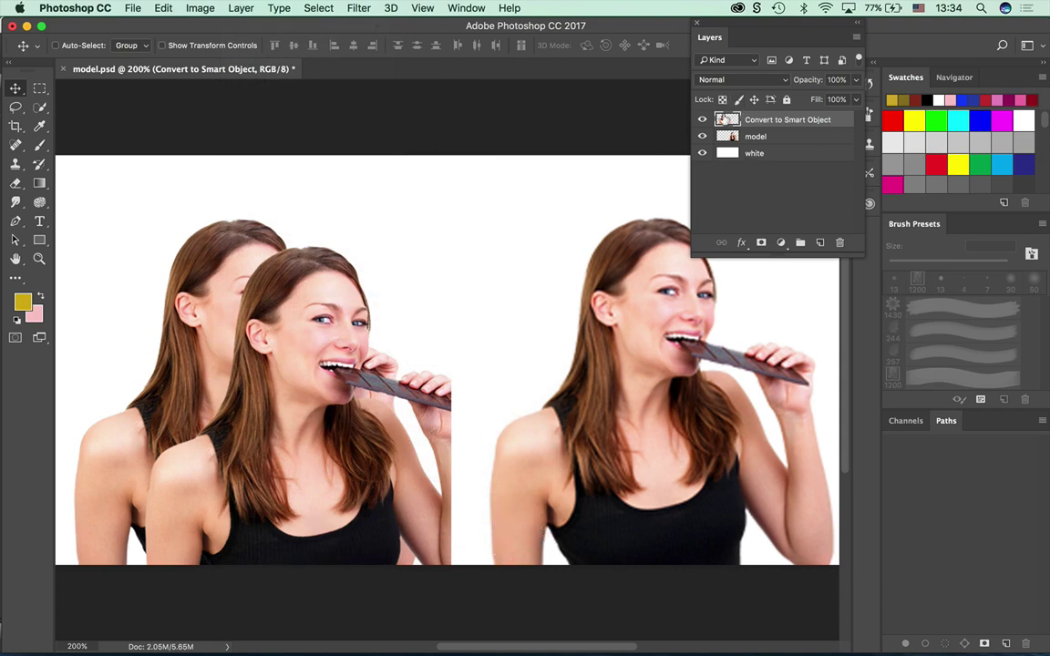
{"action": "left_click_drag", "start_coordinate": [257, 388], "coordinate": [288, 367]}
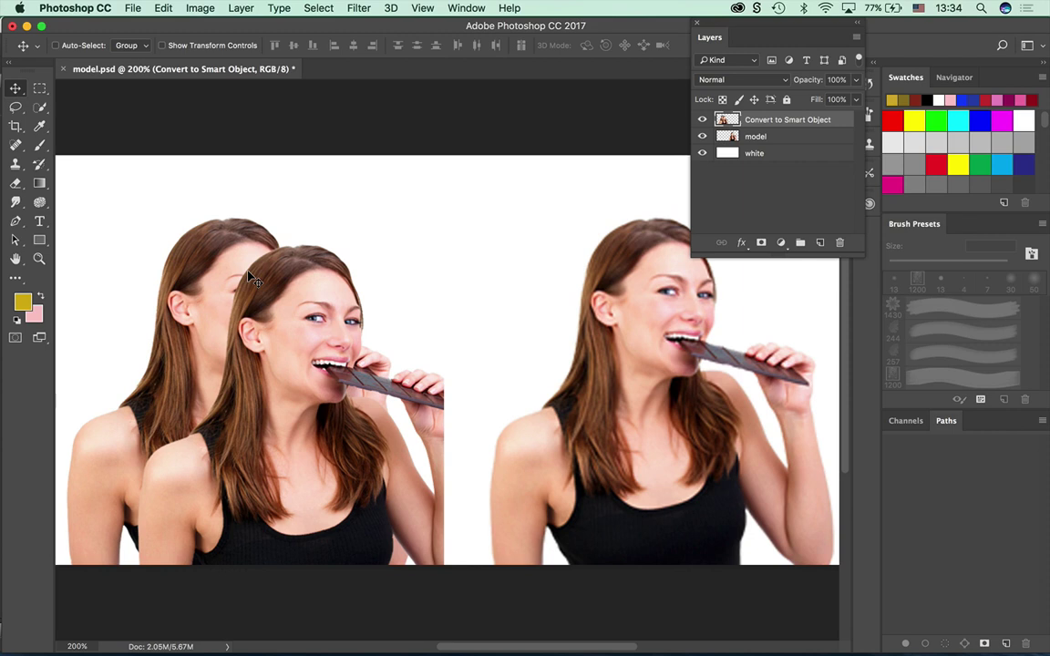
Close model.psd with Don't Save, reposition the Layers panel, and browse the files in Adobe Bridge.
{"action": "left_click", "coordinate": [61, 69]}
{"action": "left_click", "coordinate": [465, 237]}
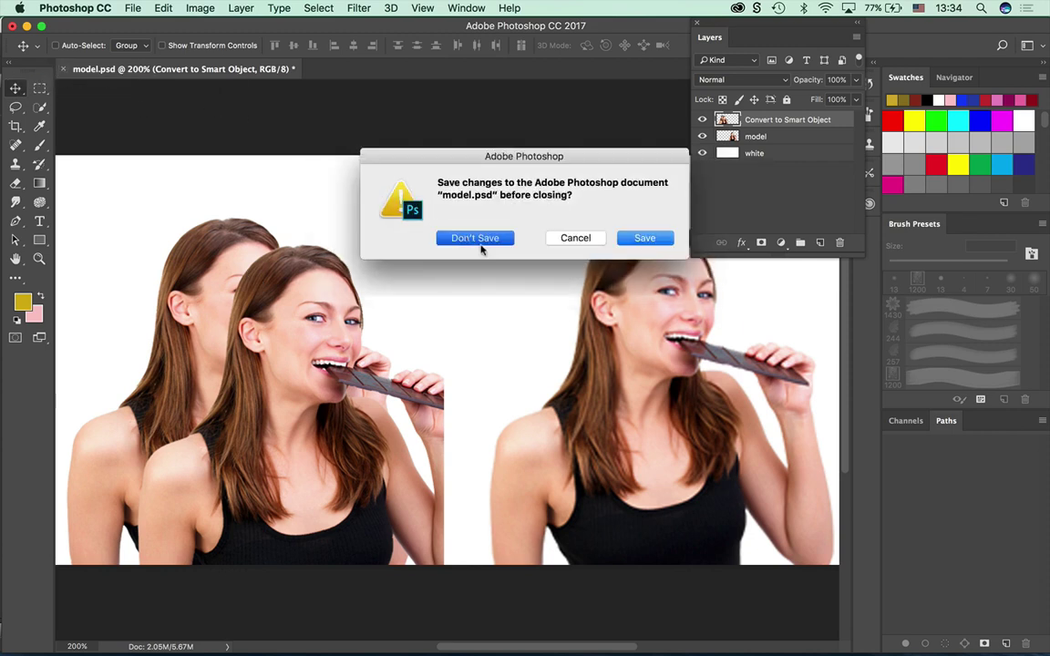
{"action": "mouse_move", "coordinate": [717, 60]}
{"action": "left_mouse_down"}
{"action": "mouse_move", "coordinate": [729, 116]}
{"action": "mouse_move", "coordinate": [786, 97]}
{"action": "left_mouse_up"}
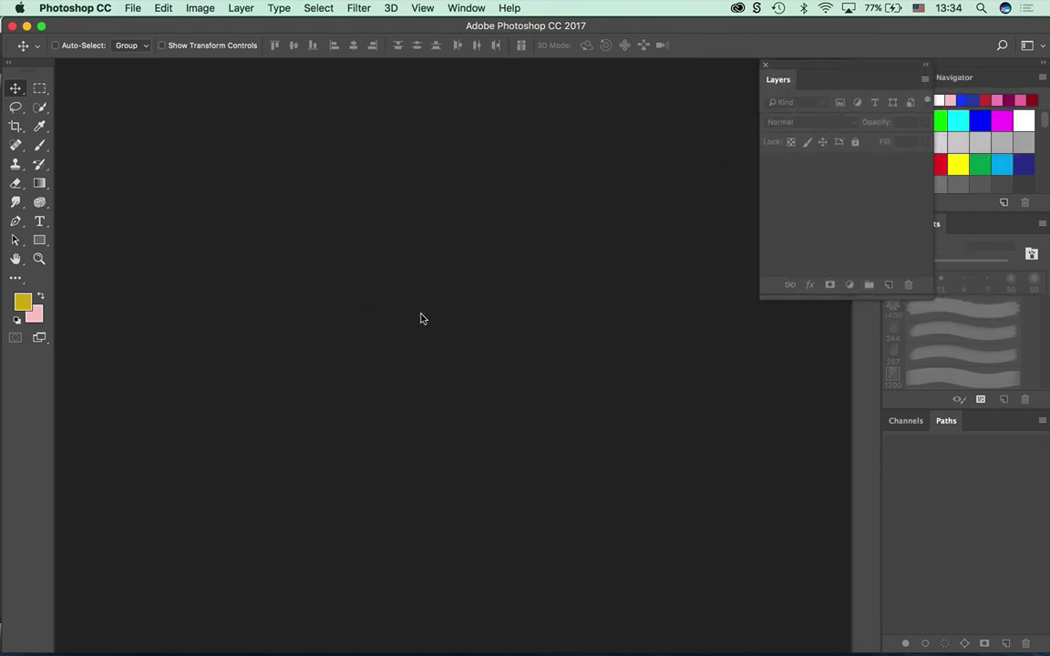
{"action": "left_click", "coordinate": [133, 8]}
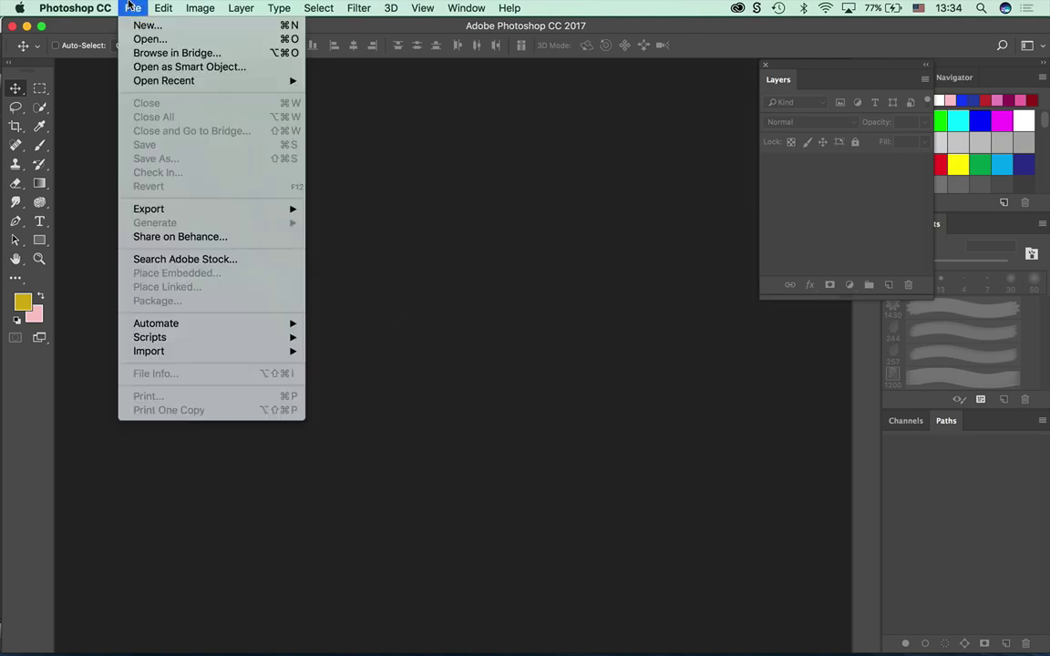
{"action": "left_click", "coordinate": [141, 53]}
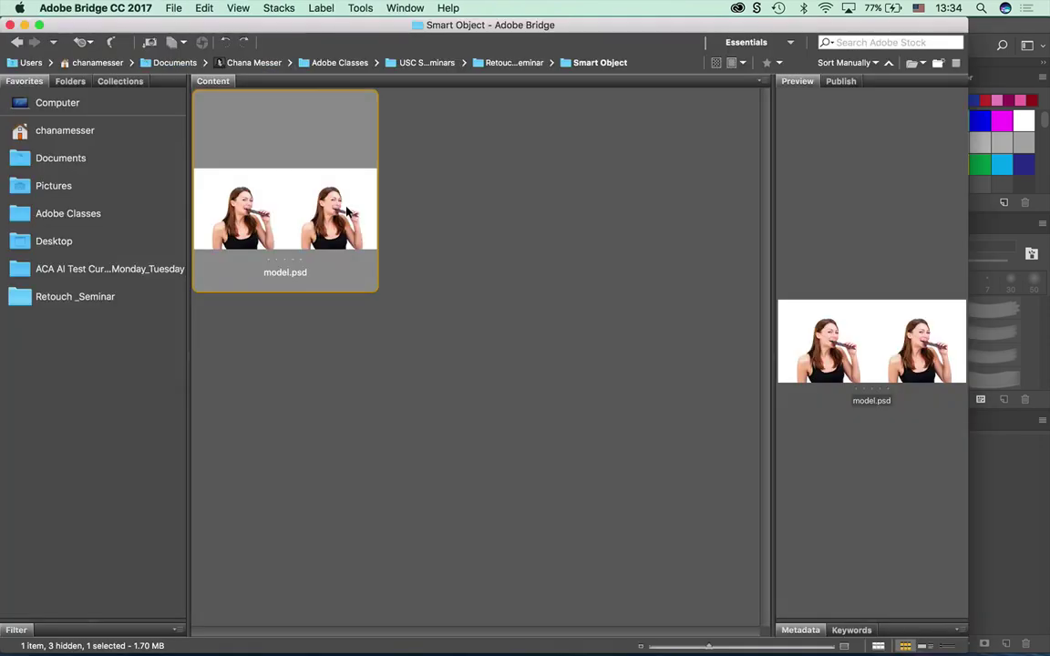
Open the LandScape folder in Retouch _Seminar and create a new untitled folder there.
{"action": "left_click", "coordinate": [58, 299]}
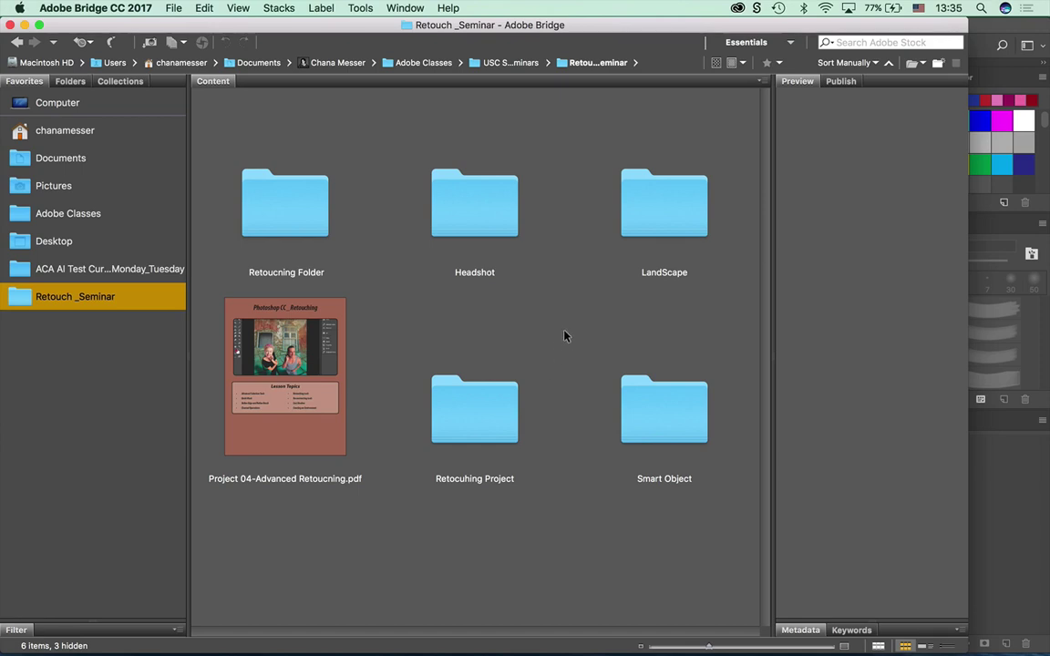
{"action": "double_click", "coordinate": [654, 216]}
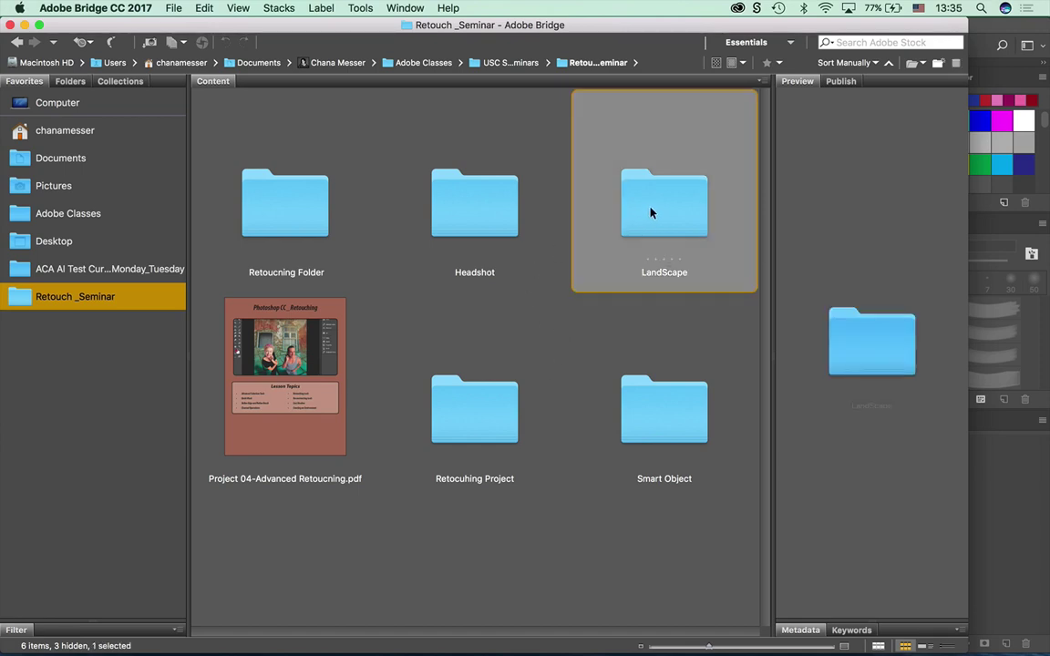
{"action": "right_click", "coordinate": [653, 211]}
{"action": "left_click", "coordinate": [686, 218]}
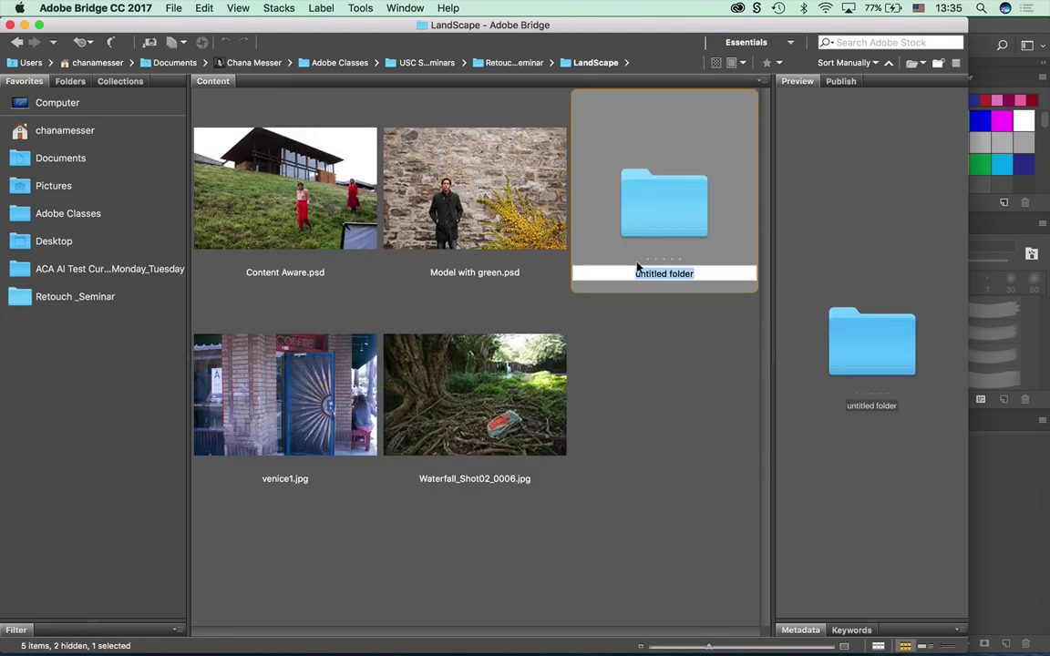
{"action": "left_click", "coordinate": [556, 273]}
Look inside the empty untitled folder, go back up, and move it to the trash.
{"action": "left_click", "coordinate": [648, 210]}
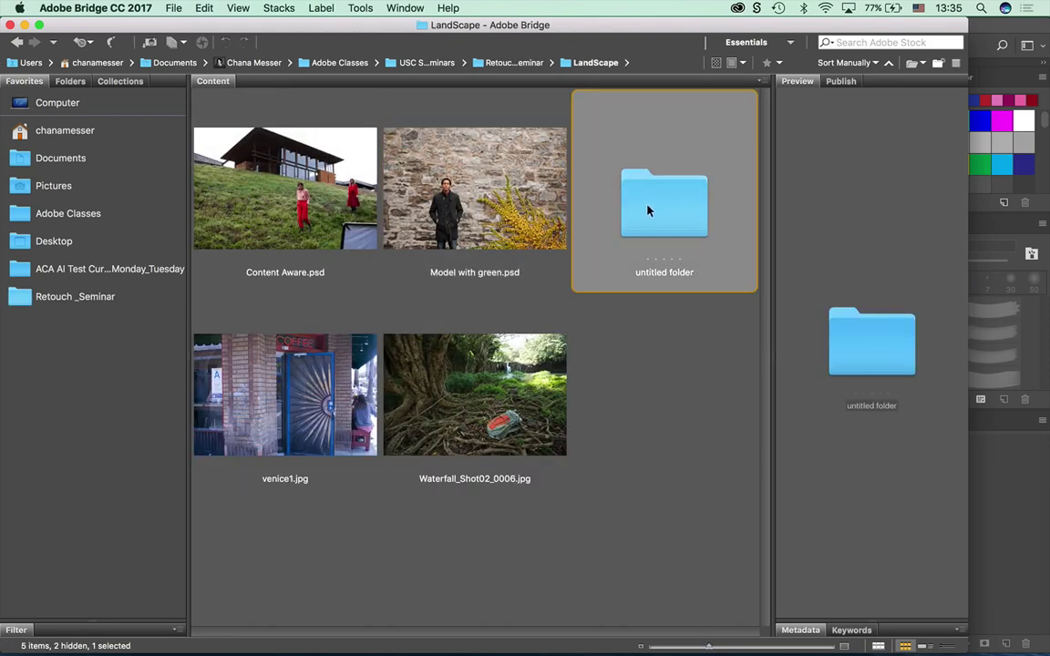
{"action": "double_click", "coordinate": [647, 210]}
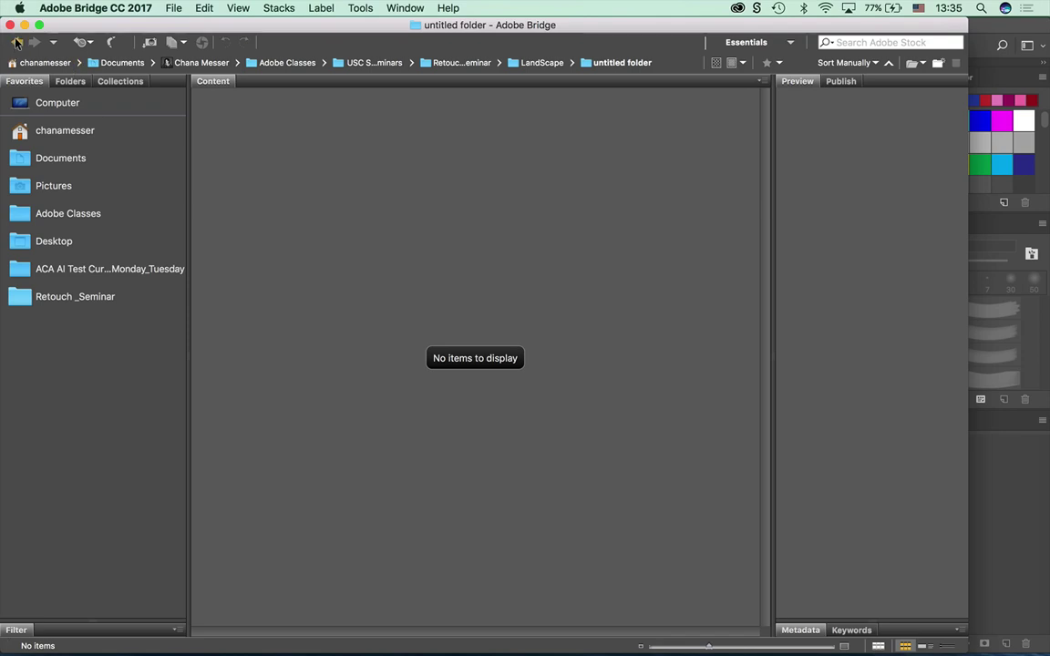
{"action": "key", "text": "super+Up"}
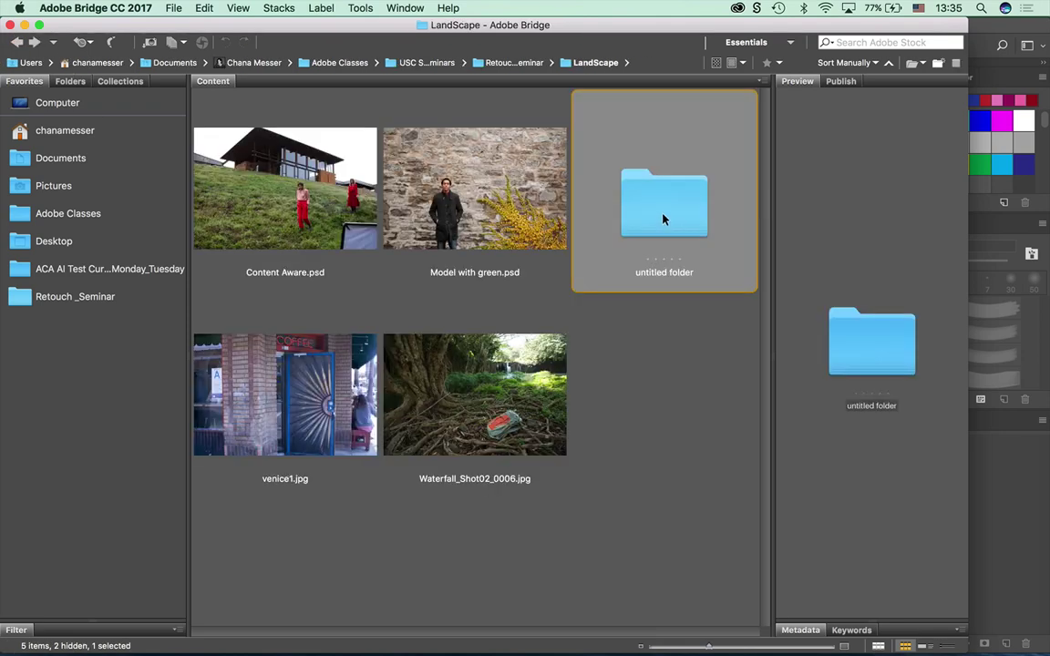
{"action": "right_click", "coordinate": [665, 218]}
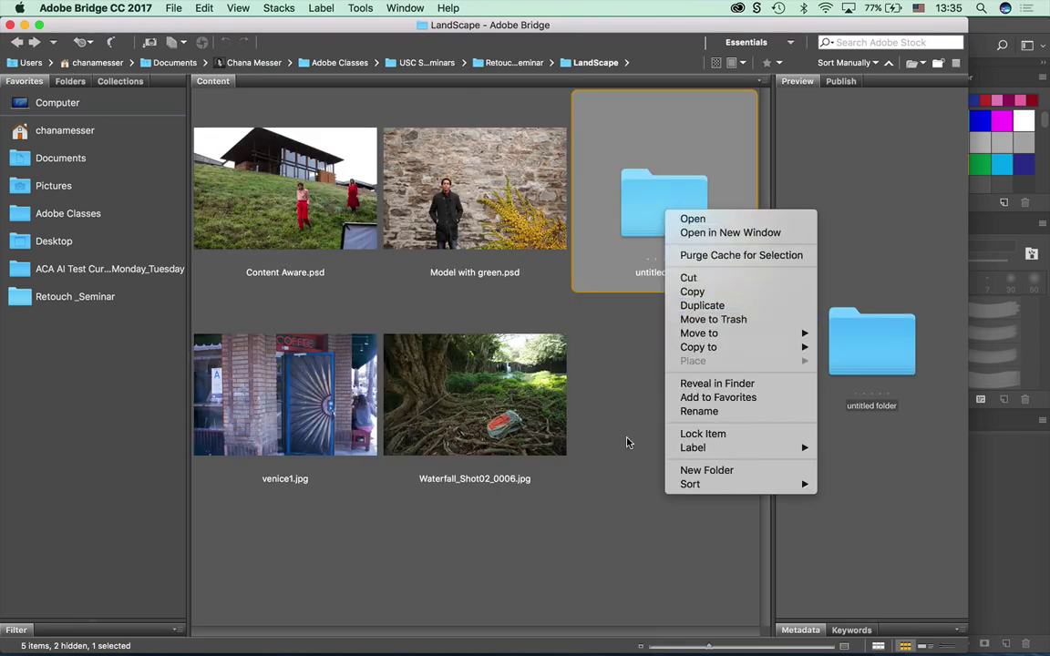
{"action": "left_click", "coordinate": [706, 319]}
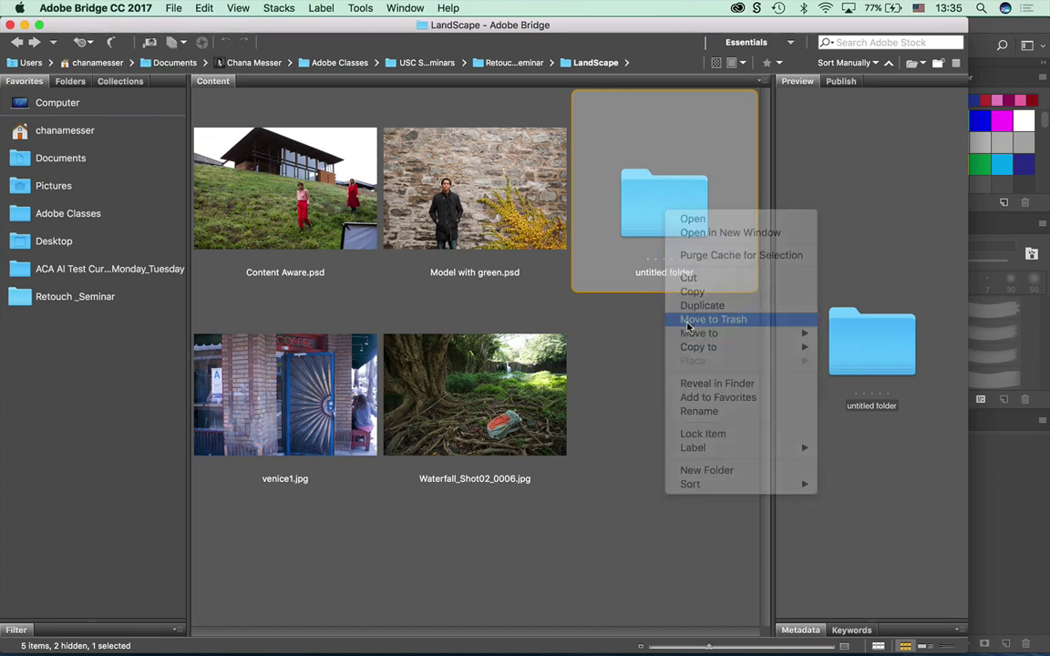
{"action": "left_click", "coordinate": [639, 276]}
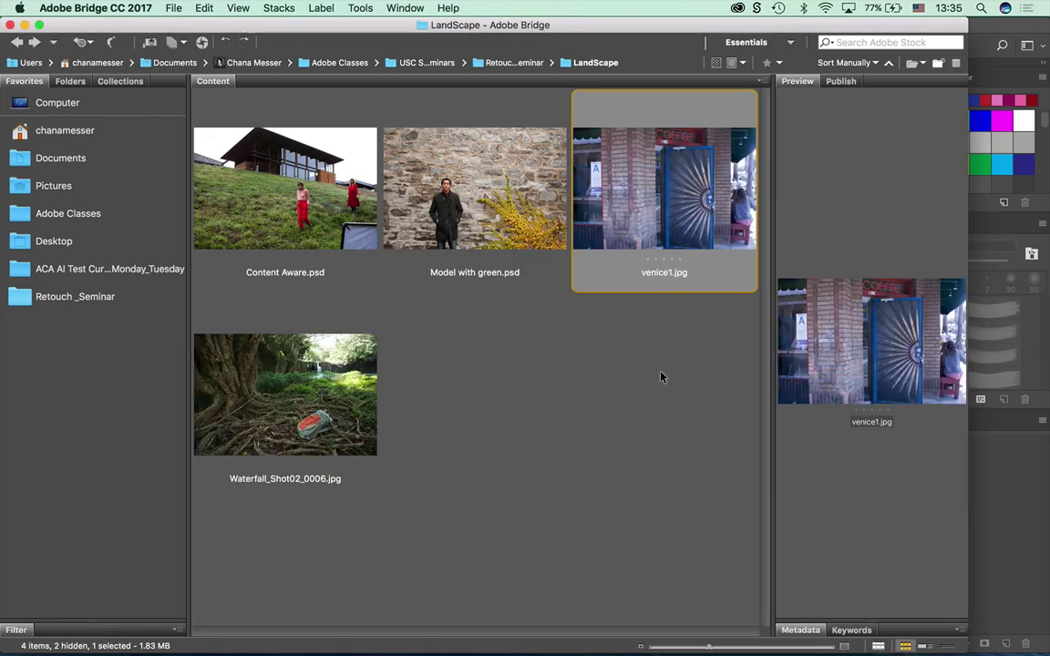
Preview Content Aware.psd, Model with green.psd and venice1.jpg, then select Waterfall_Shot02_0006.jpg.
{"action": "left_click", "coordinate": [662, 377]}
{"action": "left_click", "coordinate": [292, 183]}
{"action": "left_click", "coordinate": [407, 186]}
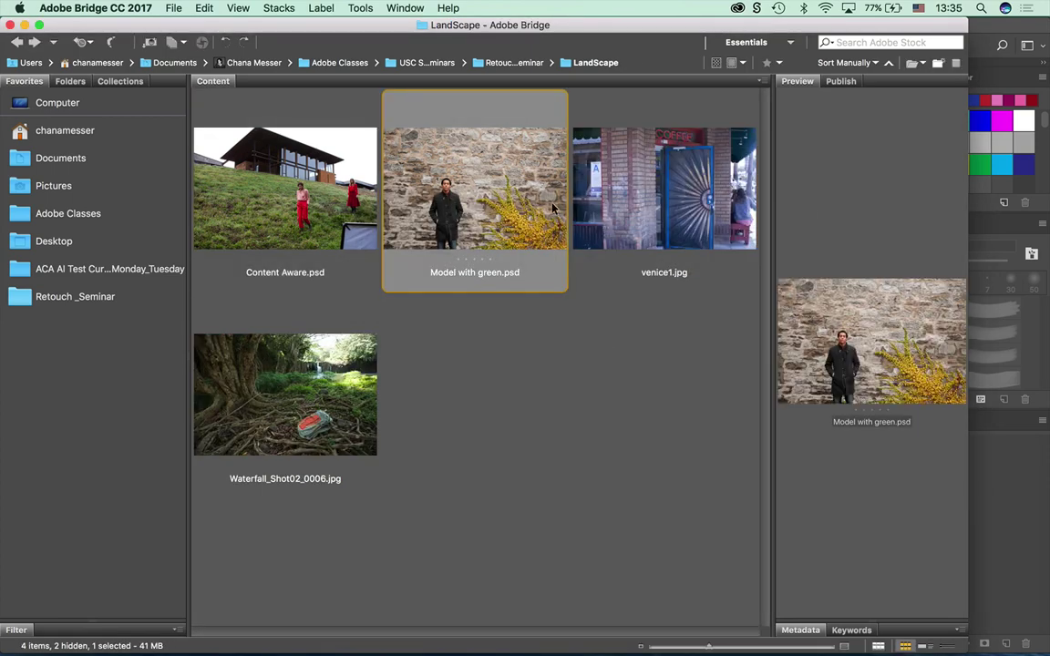
{"action": "left_click", "coordinate": [676, 204]}
{"action": "key", "text": "Right"}
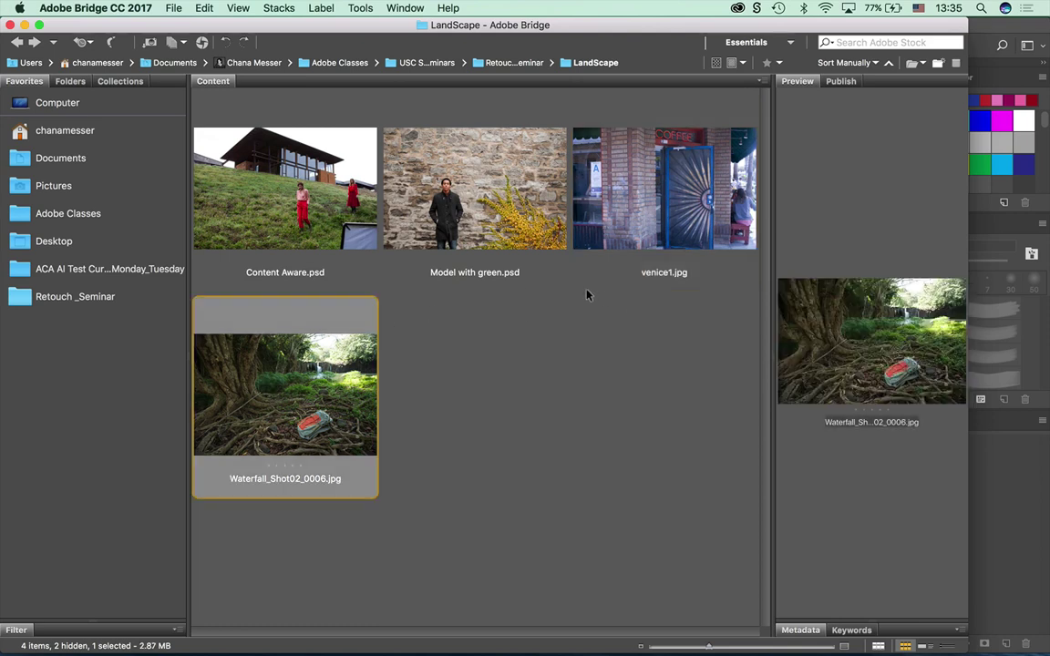
{"action": "left_click", "coordinate": [607, 287]}
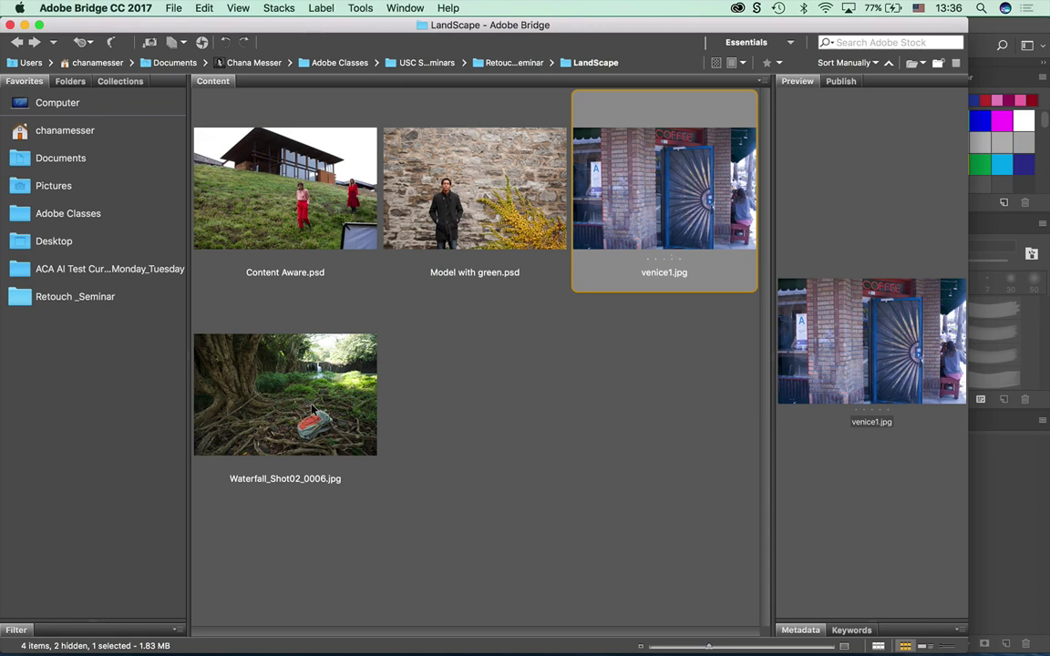
{"action": "left_click", "coordinate": [283, 428]}
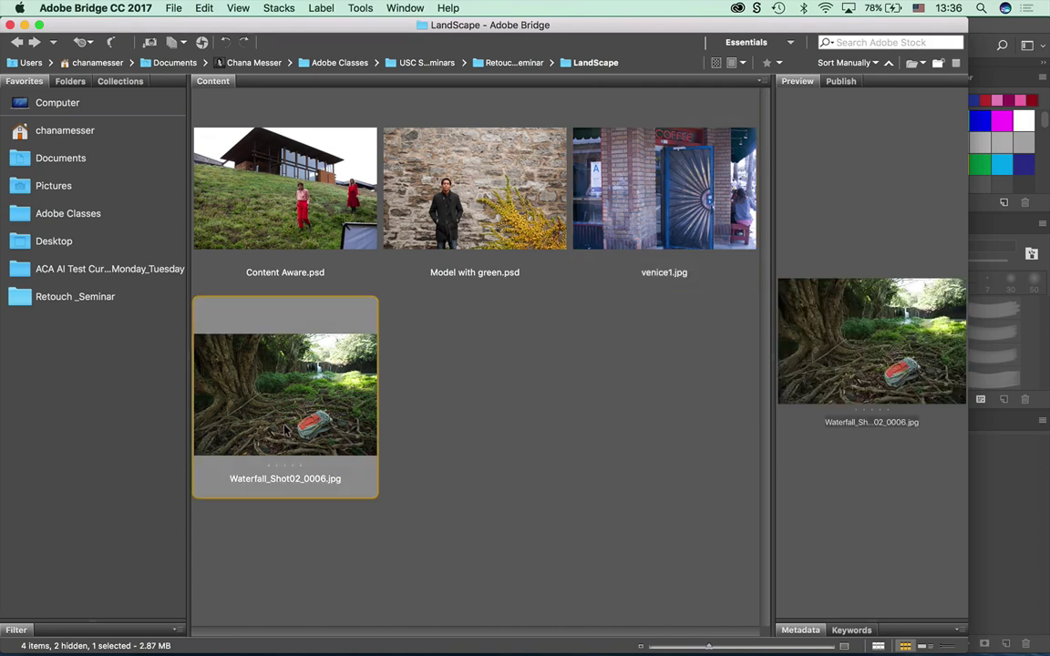
Open Waterfall_Shot02_0006.jpg in Photoshop and enlarge the Layers panel.
{"action": "double_click", "coordinate": [283, 412]}
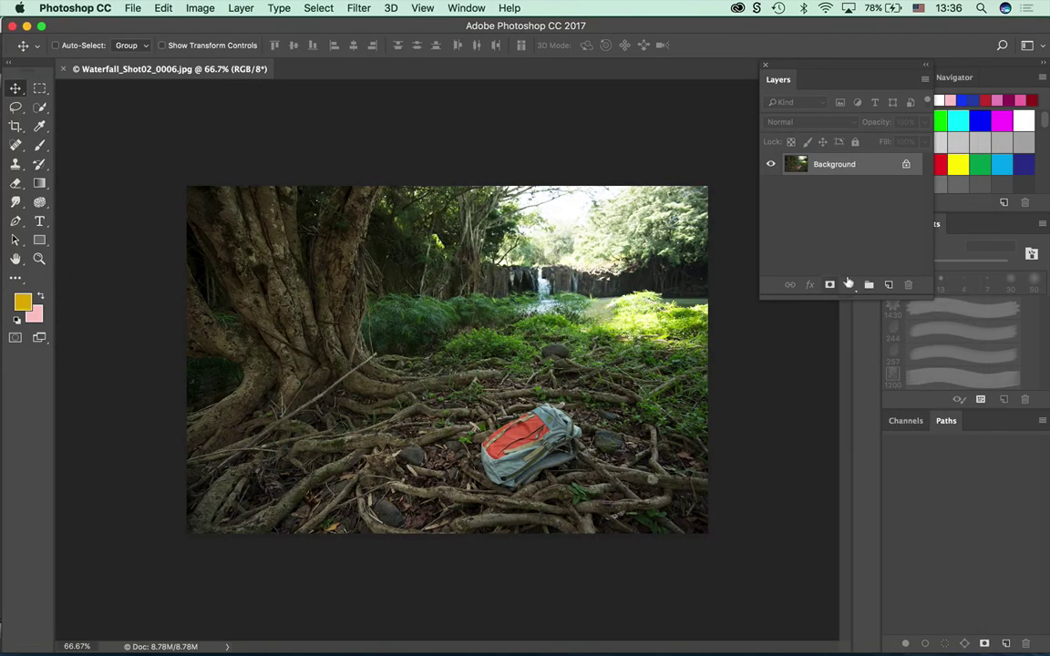
{"action": "left_click_drag", "start_coordinate": [866, 298], "coordinate": [866, 374]}
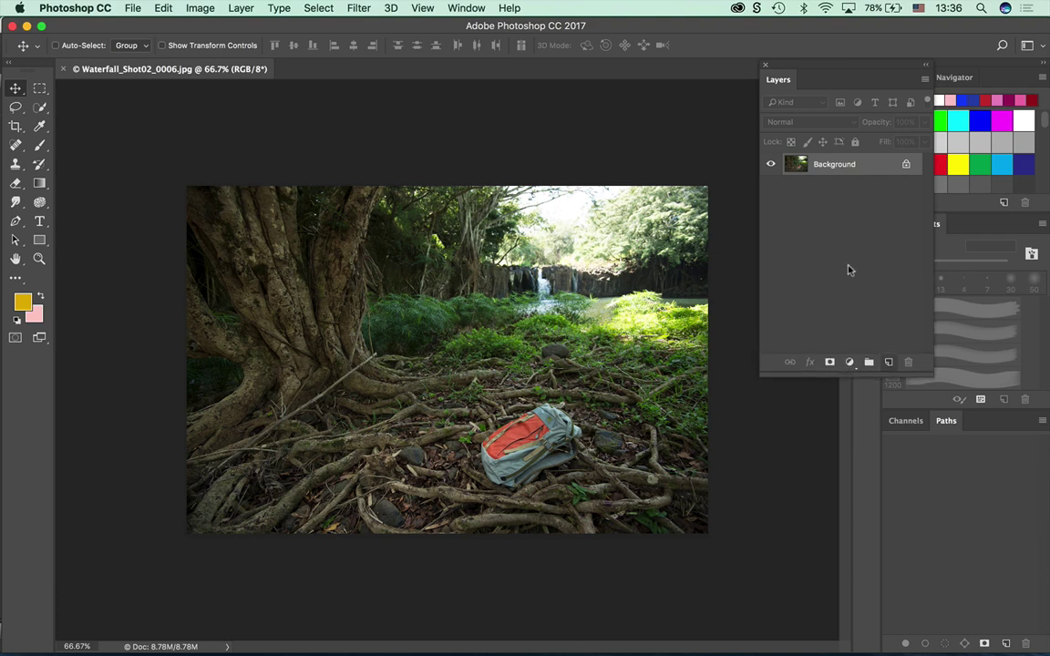
{"action": "mouse_move", "coordinate": [808, 77]}
{"action": "left_mouse_down"}
{"action": "mouse_move", "coordinate": [830, 74]}
{"action": "mouse_move", "coordinate": [815, 75]}
{"action": "left_mouse_up"}
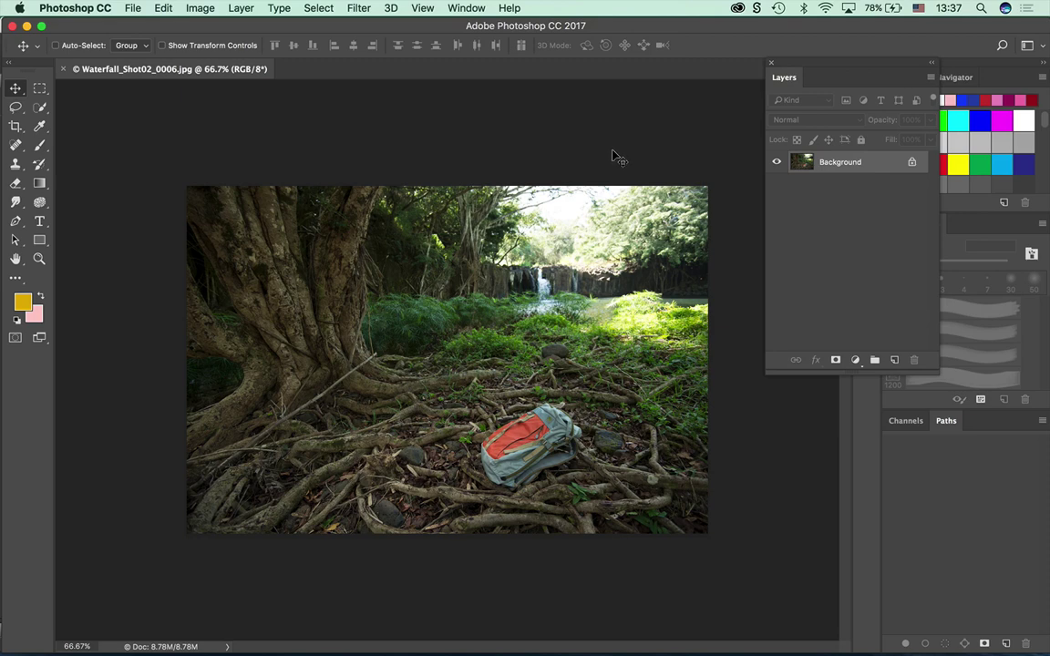
{"action": "left_click", "coordinate": [931, 77]}
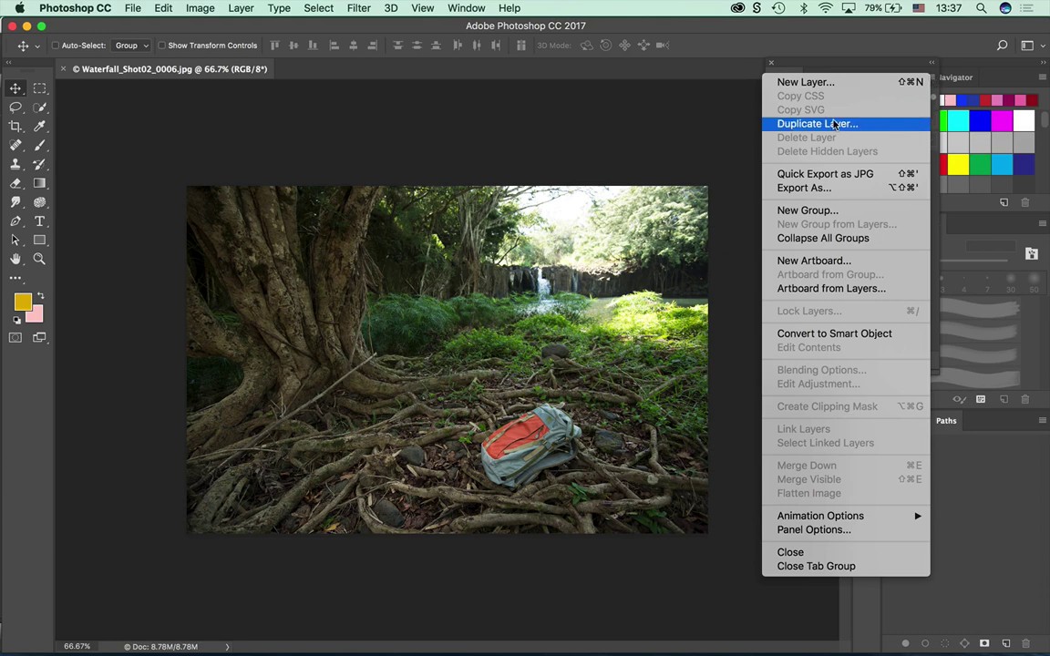
{"action": "left_click", "coordinate": [627, 99]}
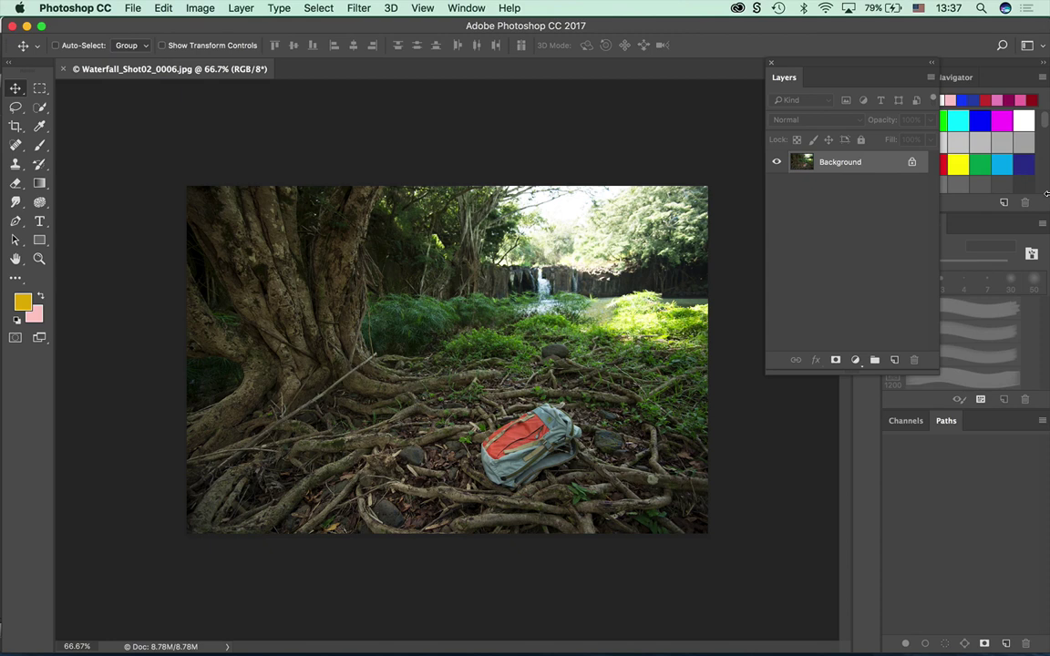
Duplicate the Background layer with Cmd+J and rename the copy 'retouched'.
{"action": "key", "text": "super+j"}
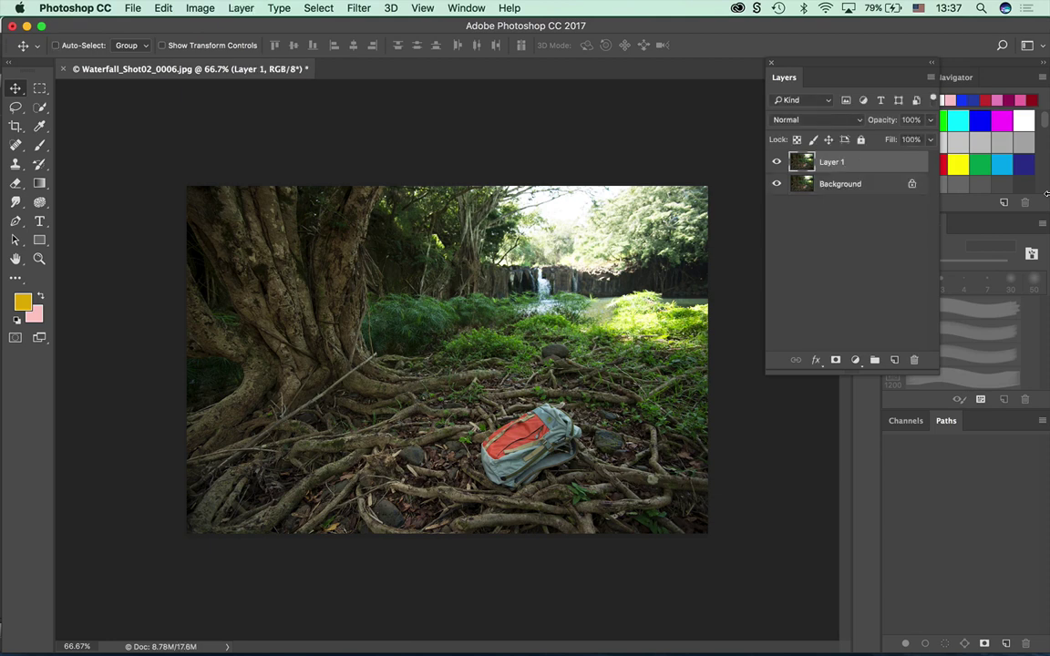
{"action": "double_click", "coordinate": [837, 162]}
{"action": "type", "text": "retouched"}
{"action": "left_click", "coordinate": [820, 286]}
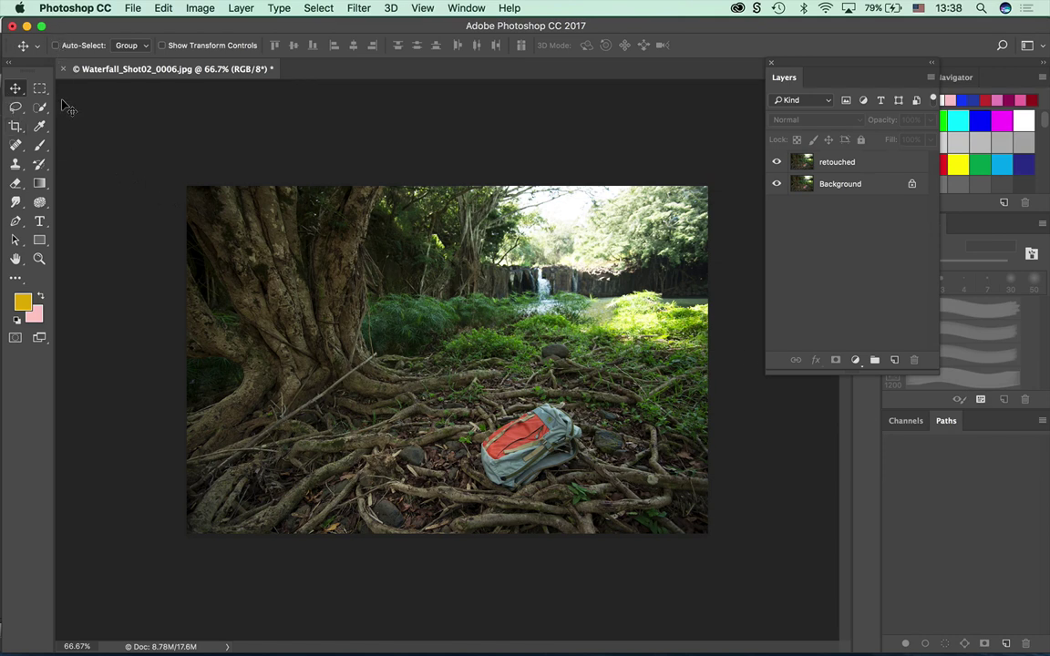
Choose the freehand Lasso Tool, move the Layers panel aside, and zoom to 200% on the backpack.
{"action": "left_click", "coordinate": [12, 111]}
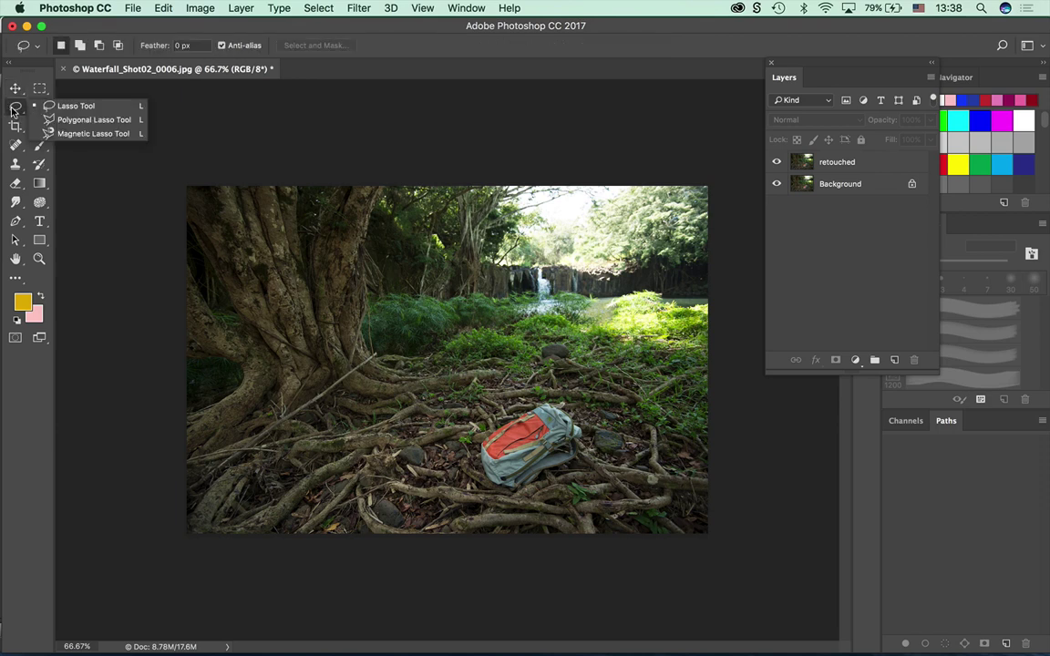
{"action": "left_click", "coordinate": [76, 106]}
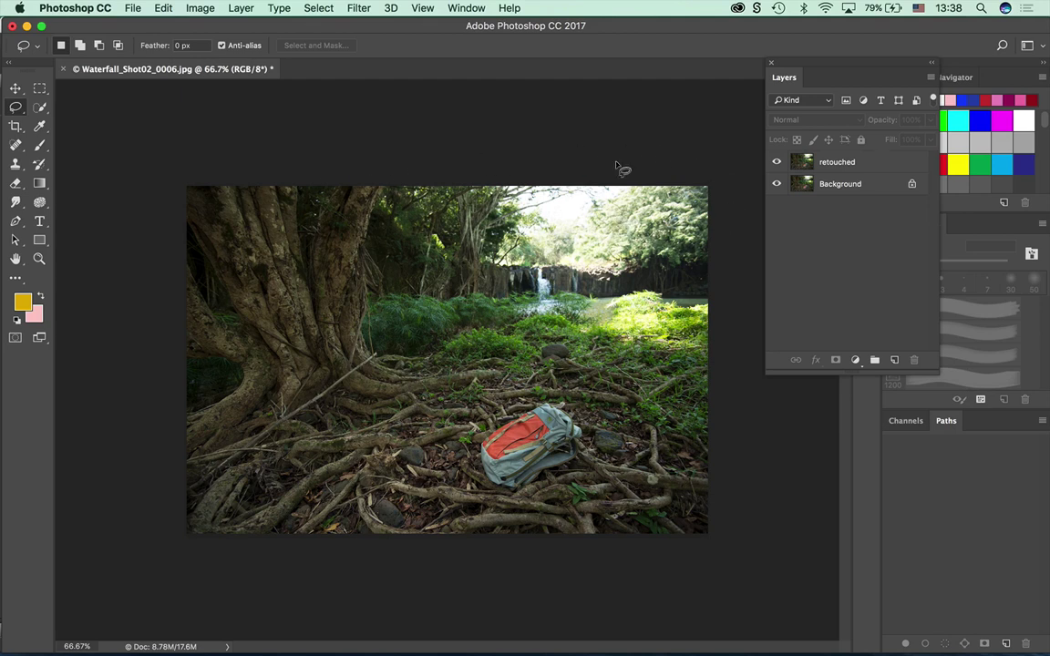
{"action": "key", "text": "super+1"}
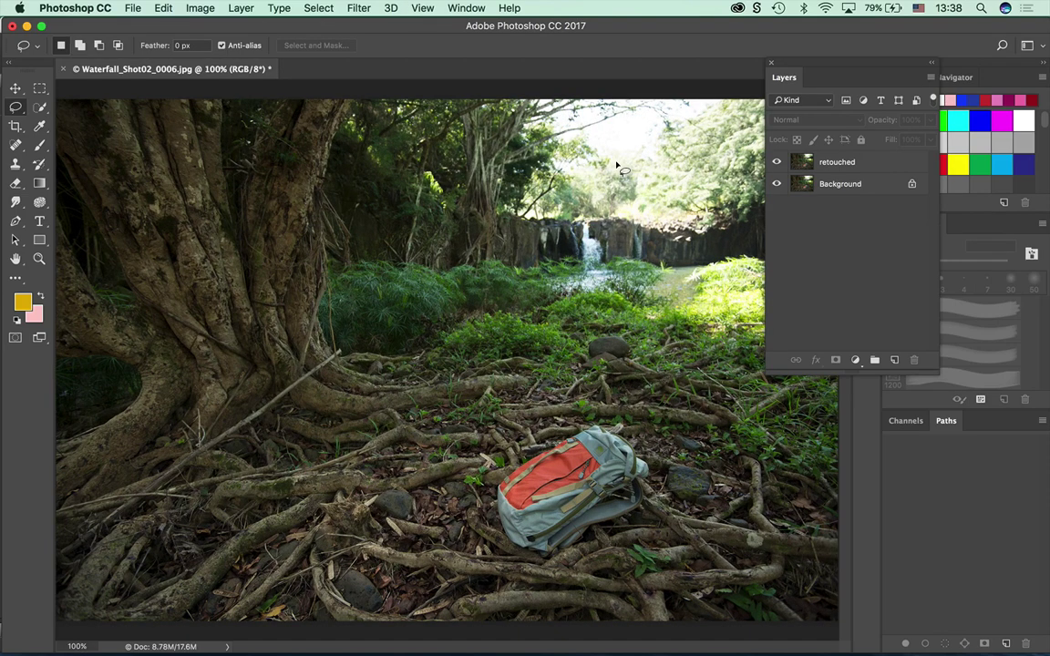
{"action": "left_click", "coordinate": [422, 7]}
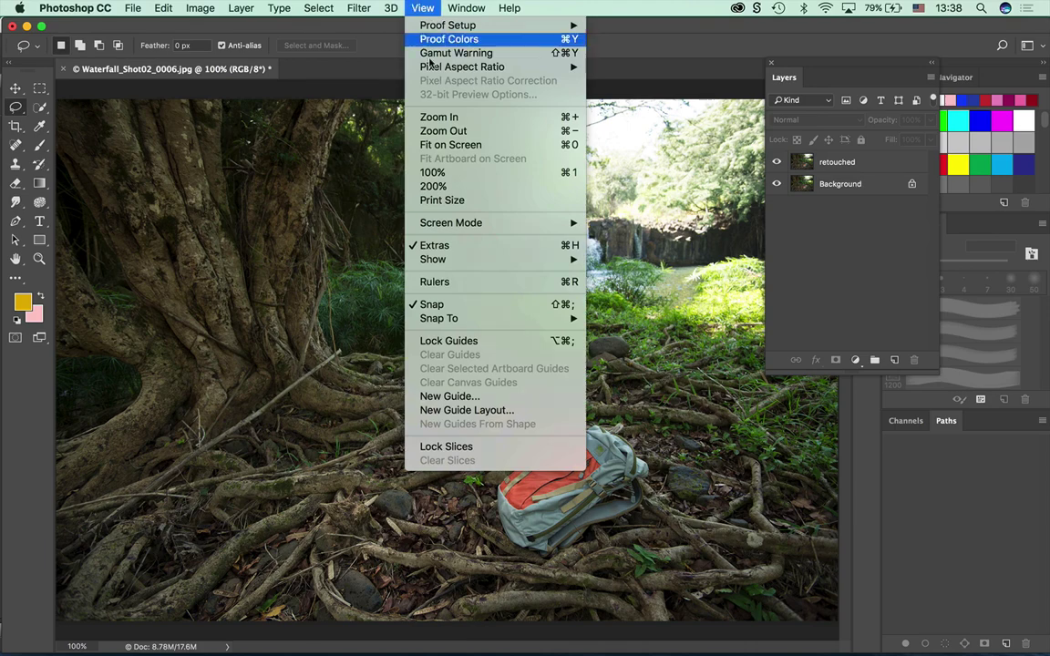
{"action": "left_click", "coordinate": [635, 111]}
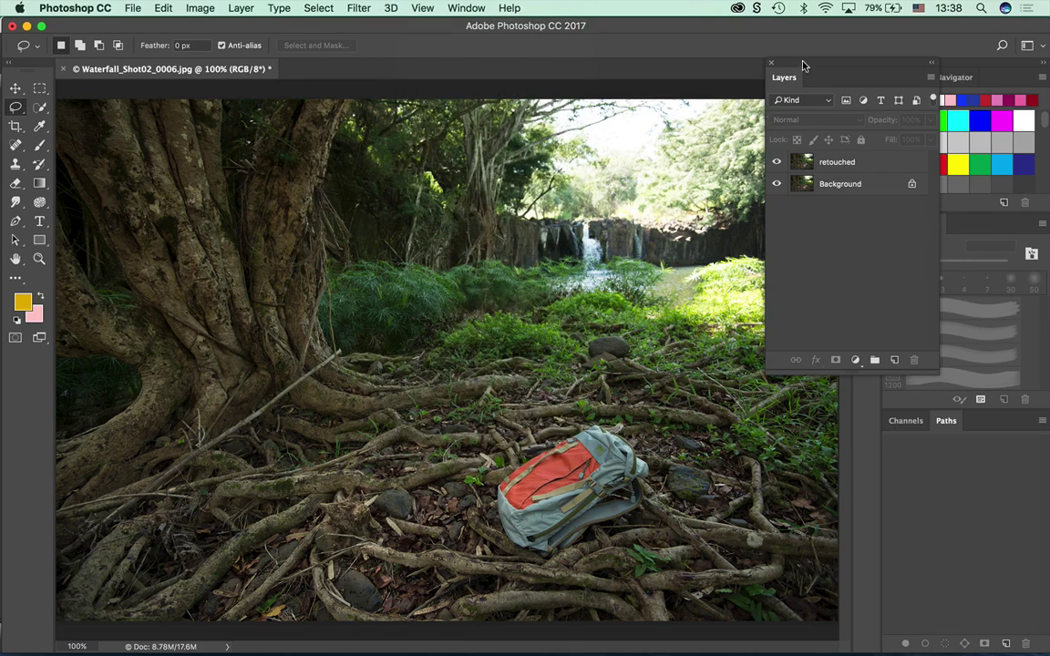
{"action": "left_click_drag", "start_coordinate": [802, 65], "coordinate": [871, 42]}
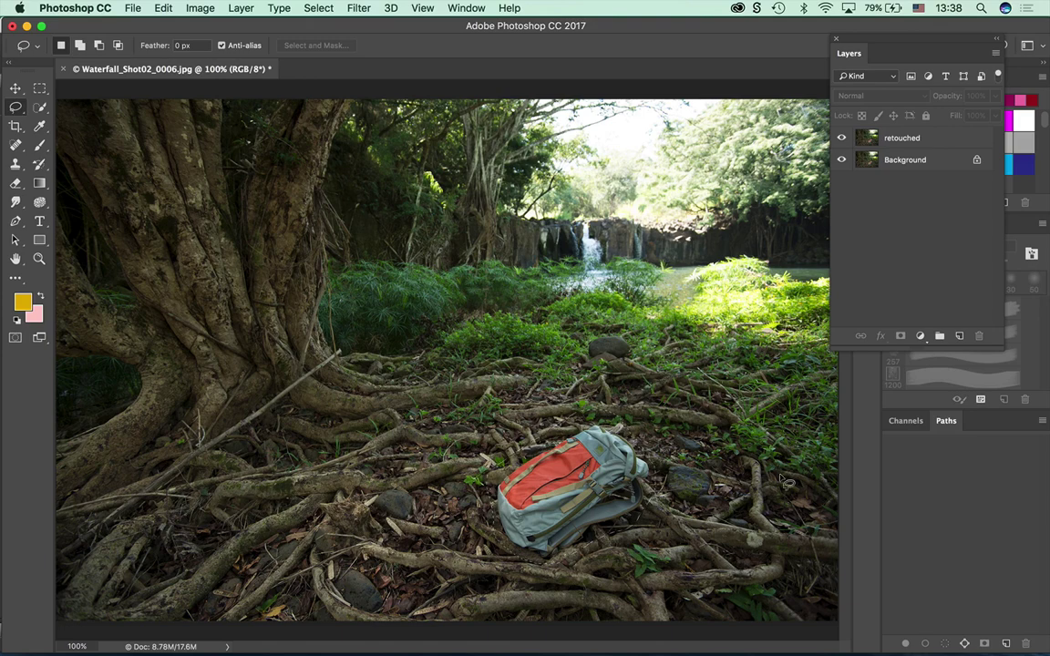
{"action": "key", "text": "super+equal"}
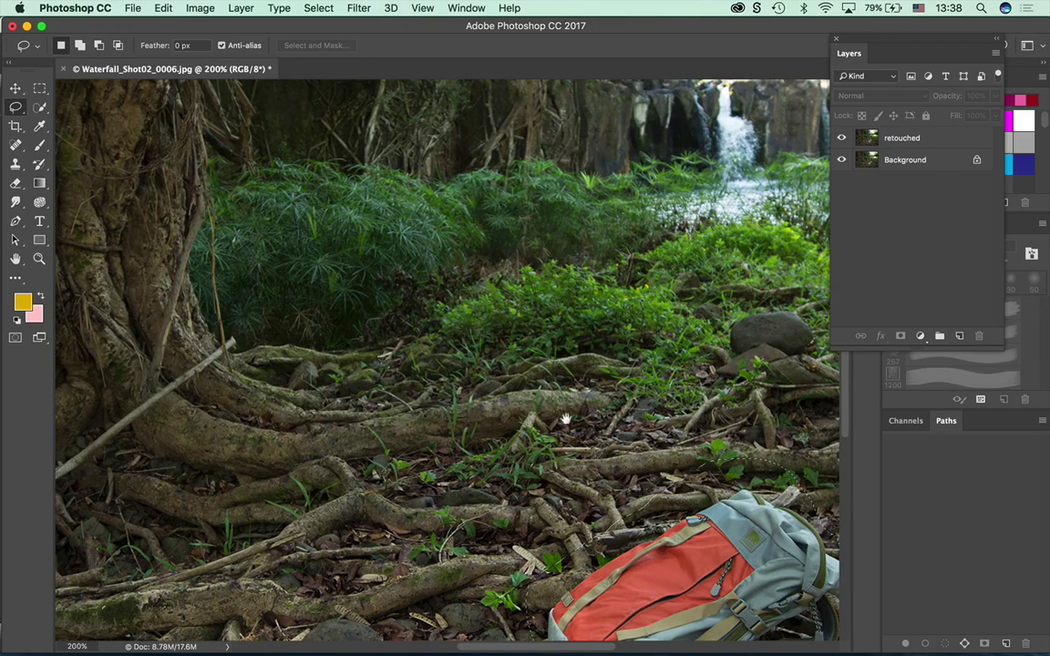
{"action": "scroll", "coordinate": [711, 433], "scroll_direction": "down", "scroll_amount": 5}
{"action": "scroll", "coordinate": [711, 433], "scroll_direction": "right", "scroll_amount": 6}
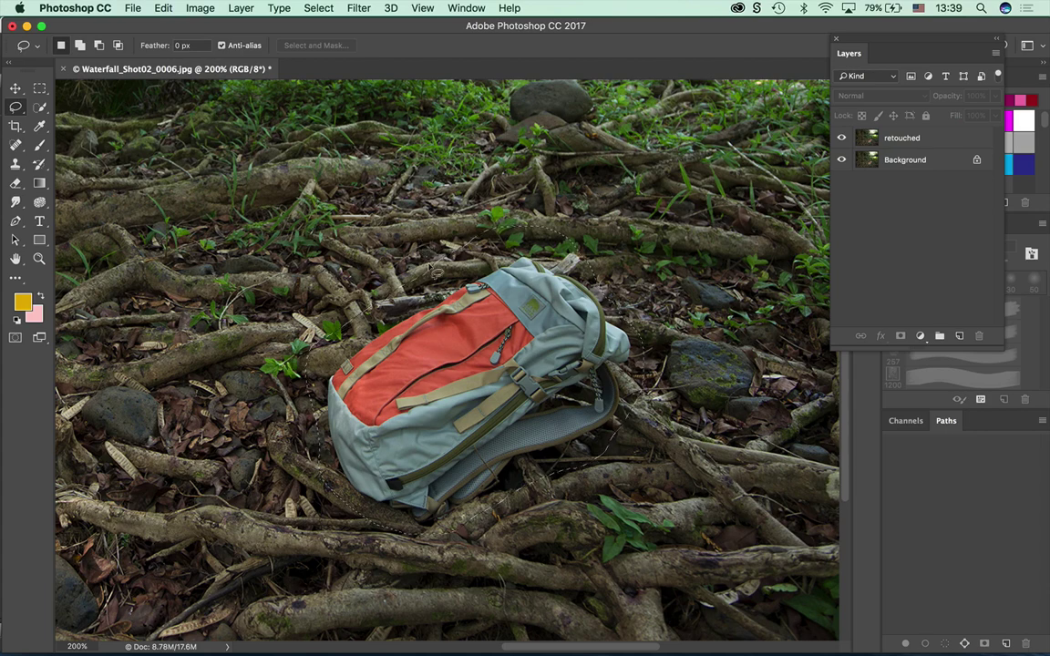
Select the retouched layer, open Edit > Fill, then cancel it without filling.
{"action": "left_click", "coordinate": [159, 8]}
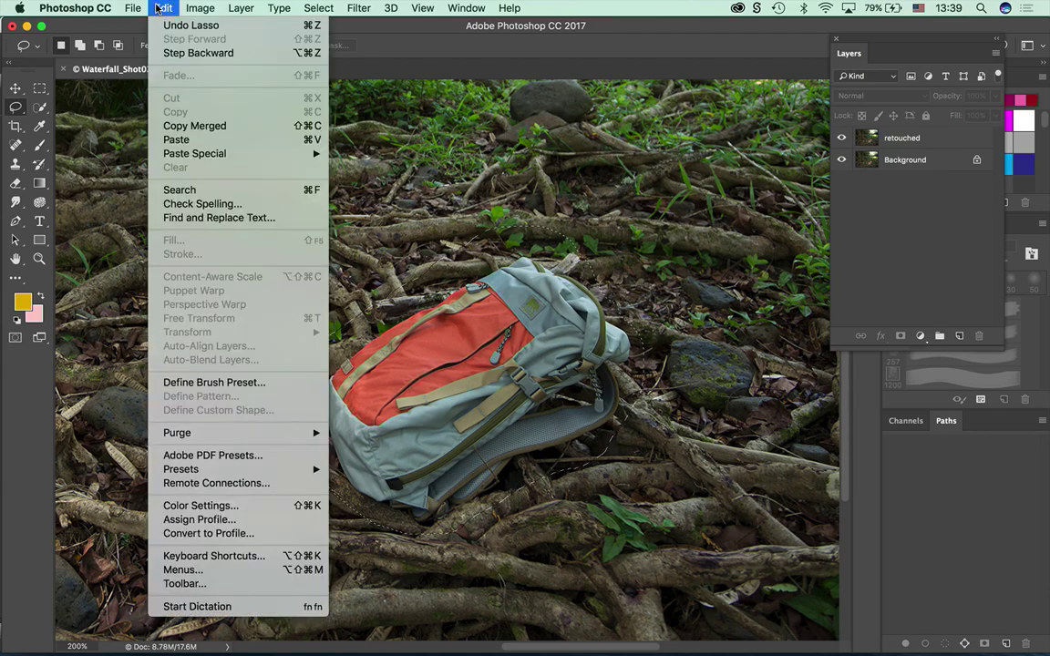
{"action": "key", "text": "Escape"}
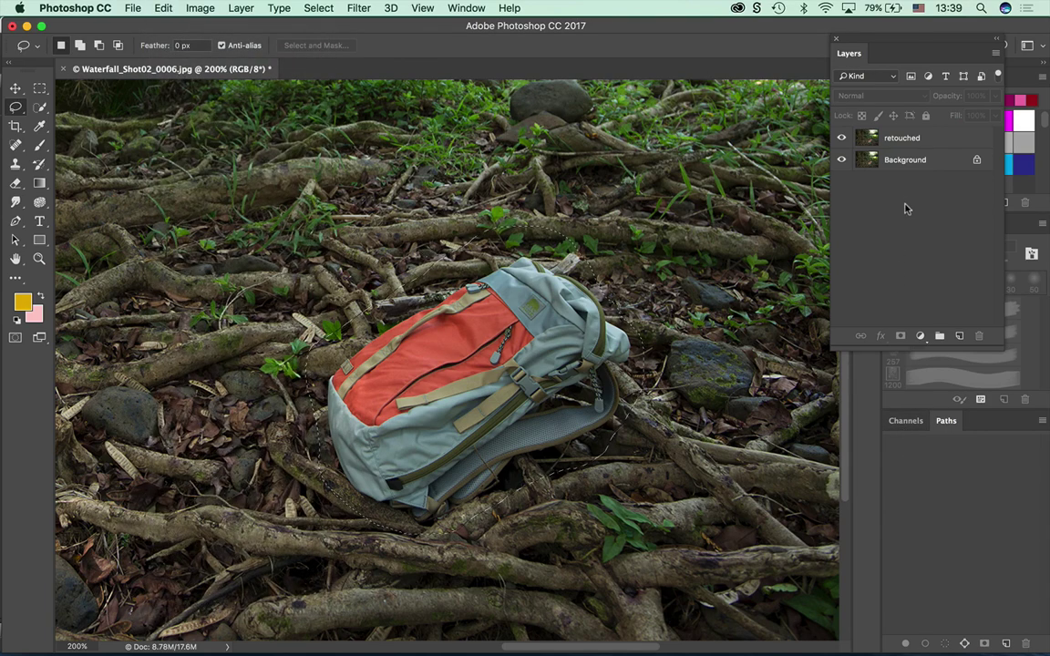
{"action": "left_click", "coordinate": [875, 137]}
{"action": "left_click", "coordinate": [162, 8]}
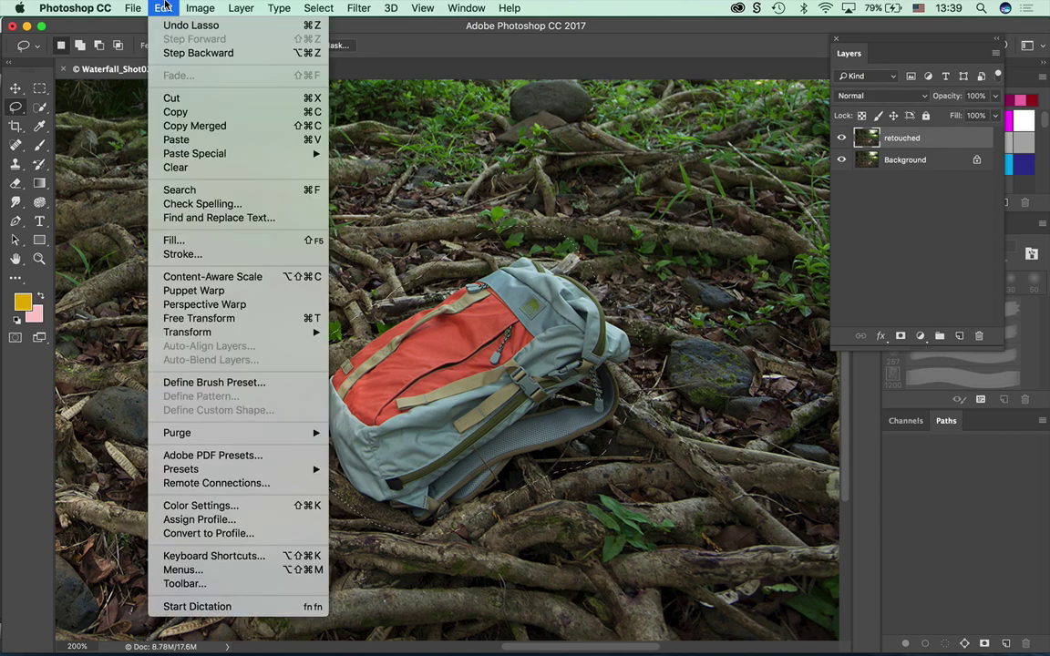
{"action": "left_click", "coordinate": [166, 242]}
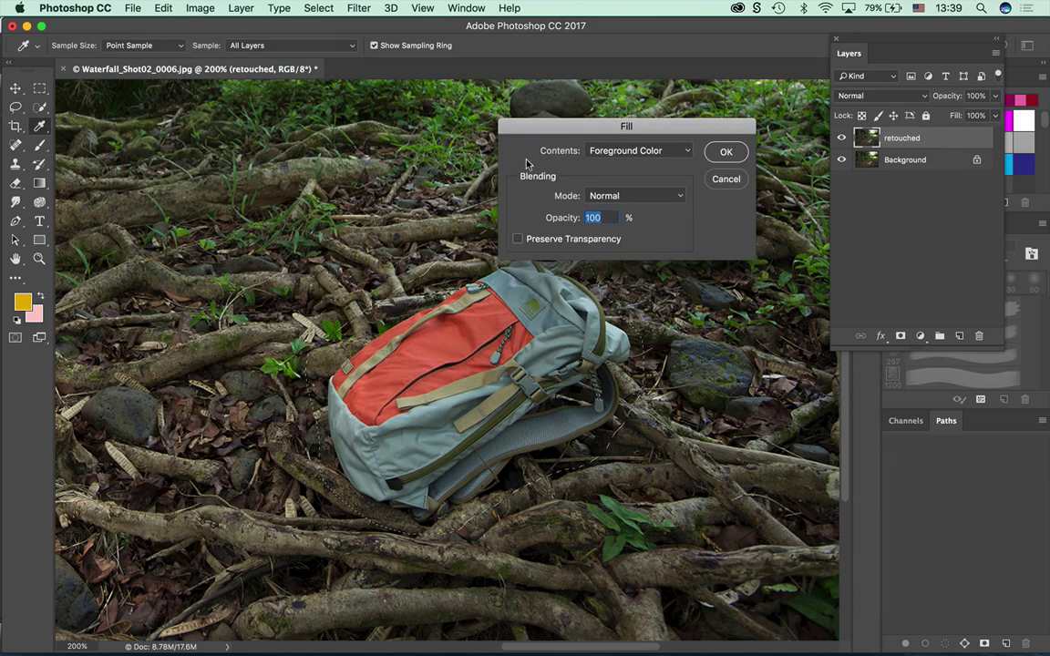
{"action": "left_click_drag", "start_coordinate": [489, 120], "coordinate": [124, 112]}
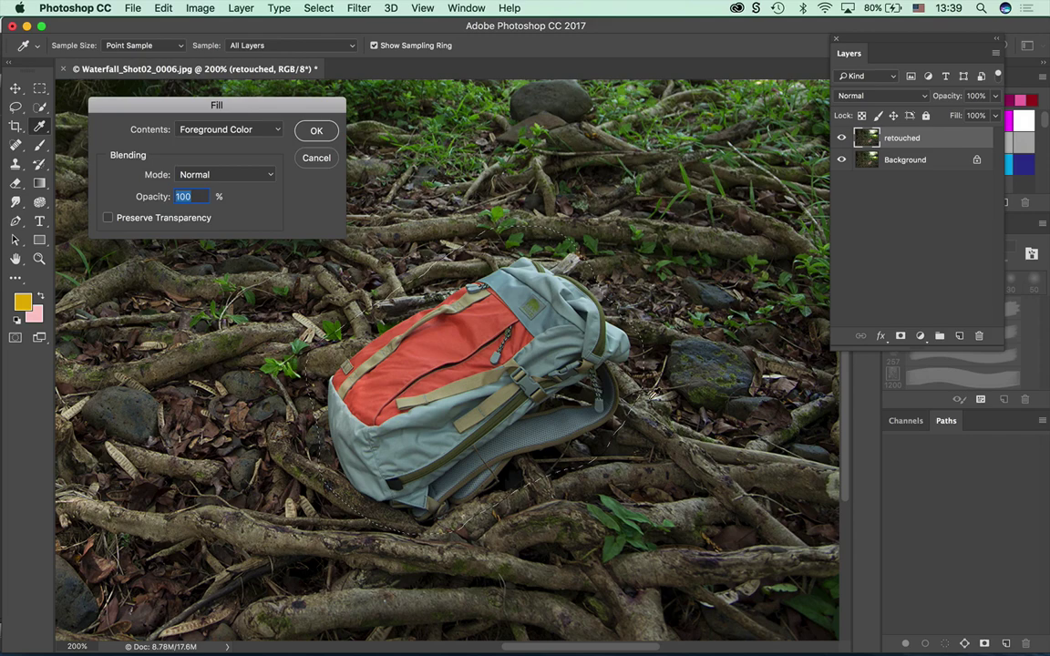
{"action": "left_click", "coordinate": [215, 130]}
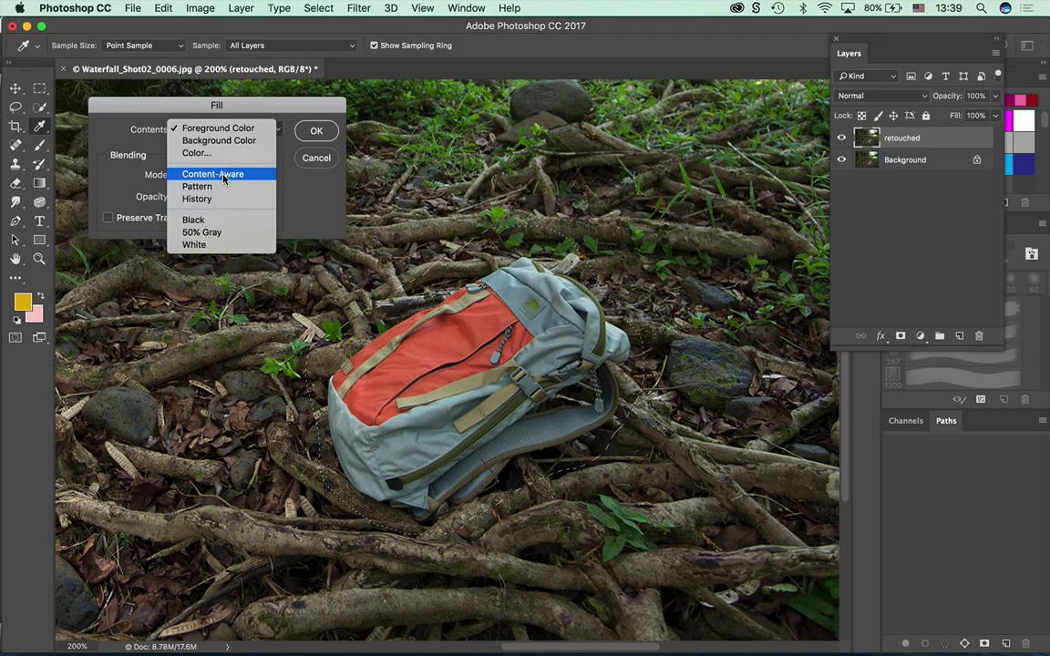
{"action": "left_click", "coordinate": [114, 191]}
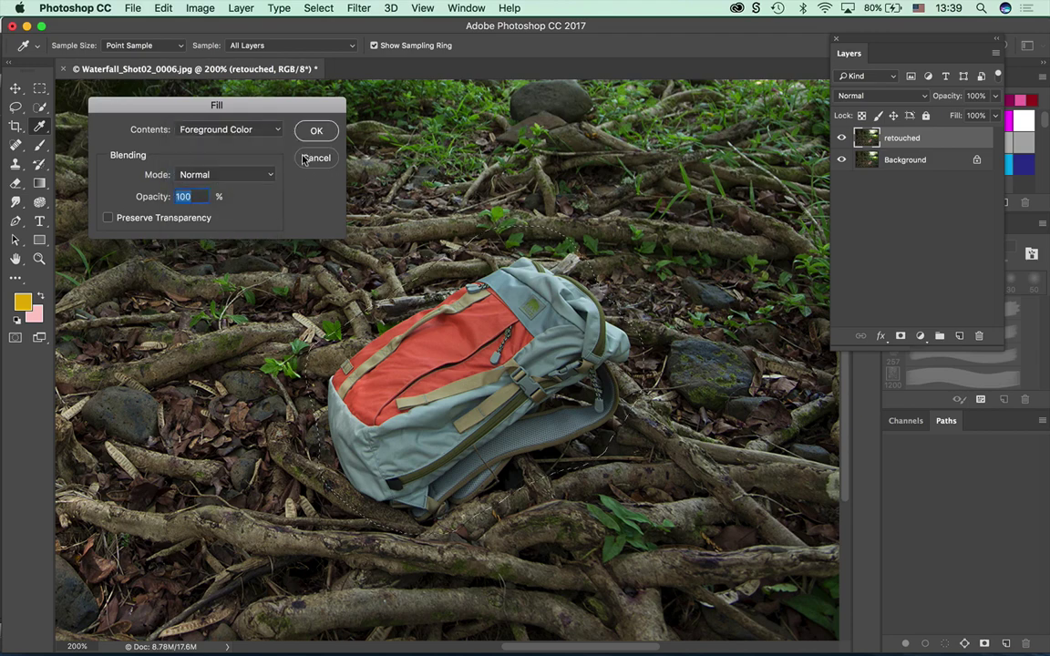
{"action": "left_click", "coordinate": [314, 158]}
Fill the selection with Content-Aware via Edit > Fill to remove the backpack.
{"action": "left_click", "coordinate": [162, 7]}
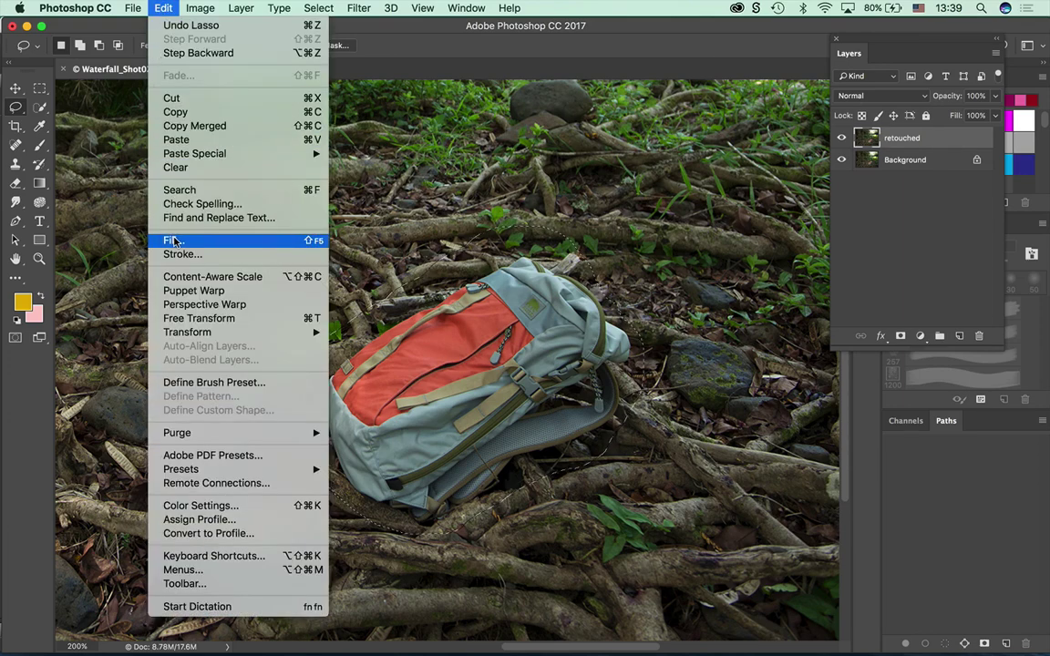
{"action": "left_click", "coordinate": [173, 239]}
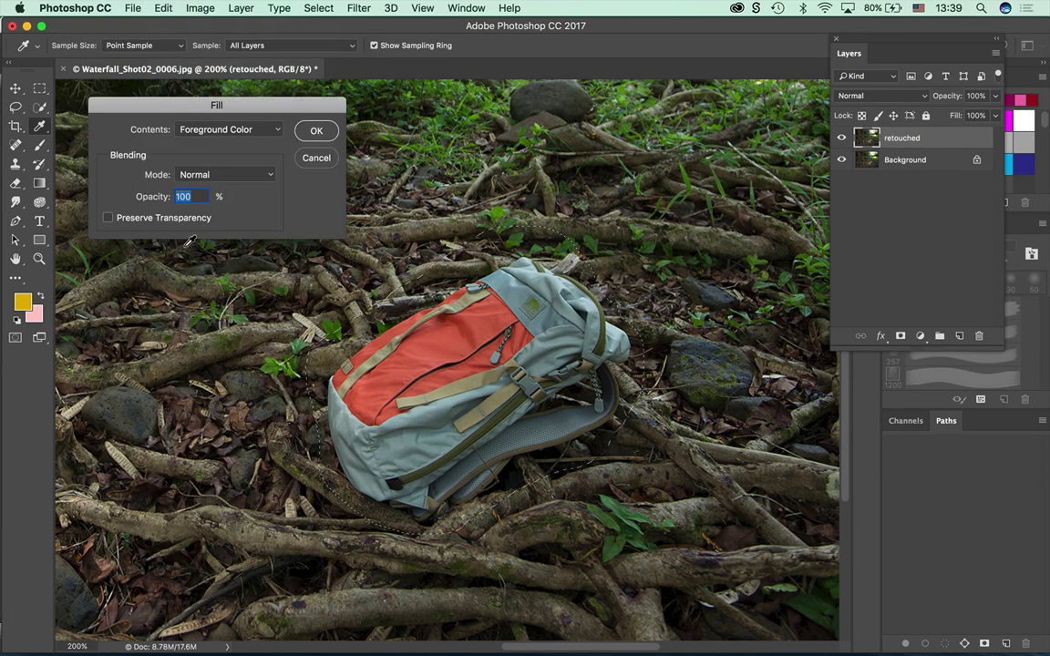
{"action": "left_click", "coordinate": [203, 131]}
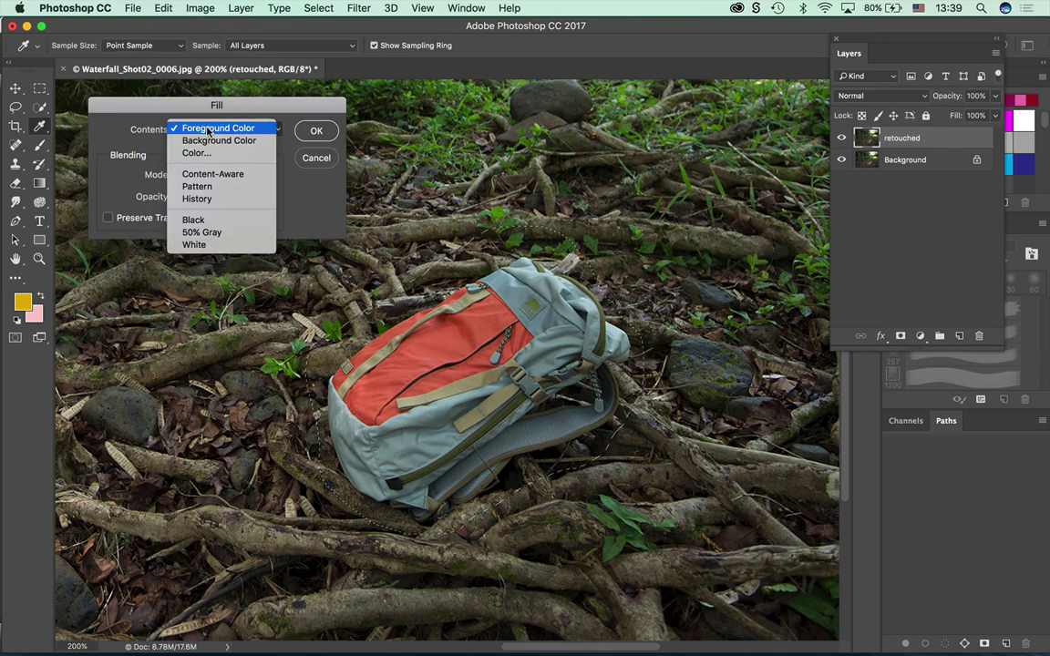
{"action": "left_click", "coordinate": [185, 174]}
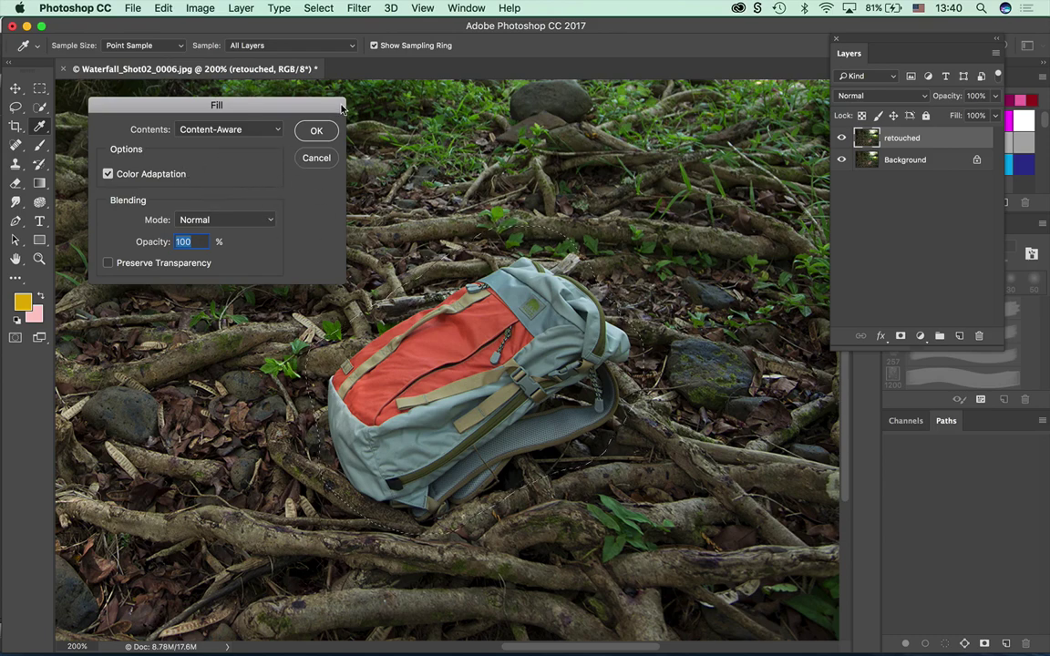
{"action": "left_click", "coordinate": [316, 132]}
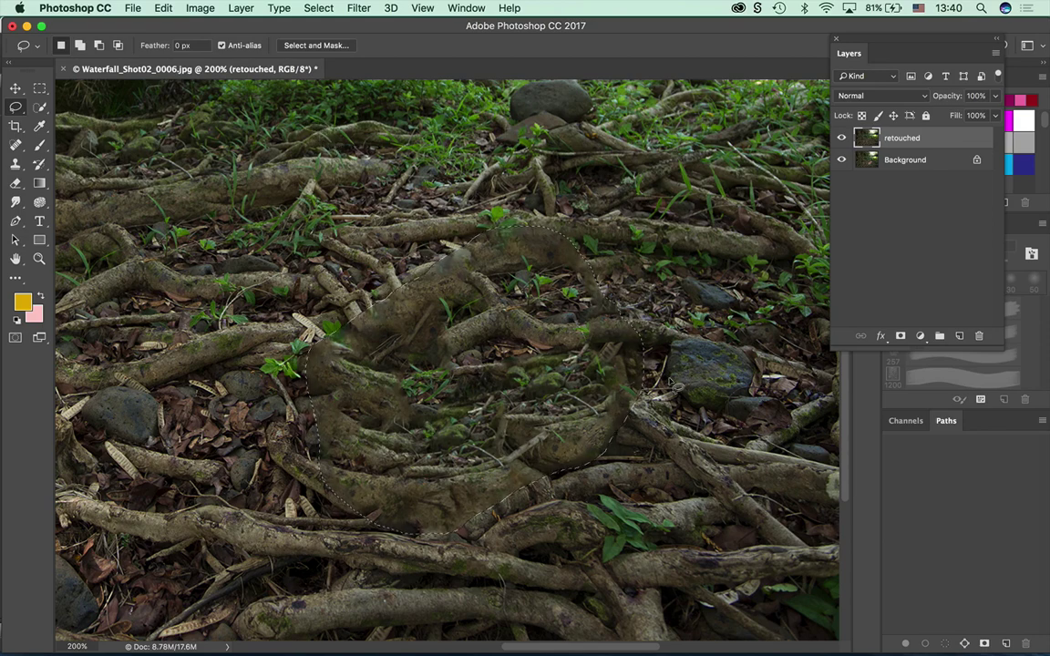
Deselect, fit the waterfall photo on screen, and toggle the retouched layer off and on to compare.
{"action": "key", "text": "super+d"}
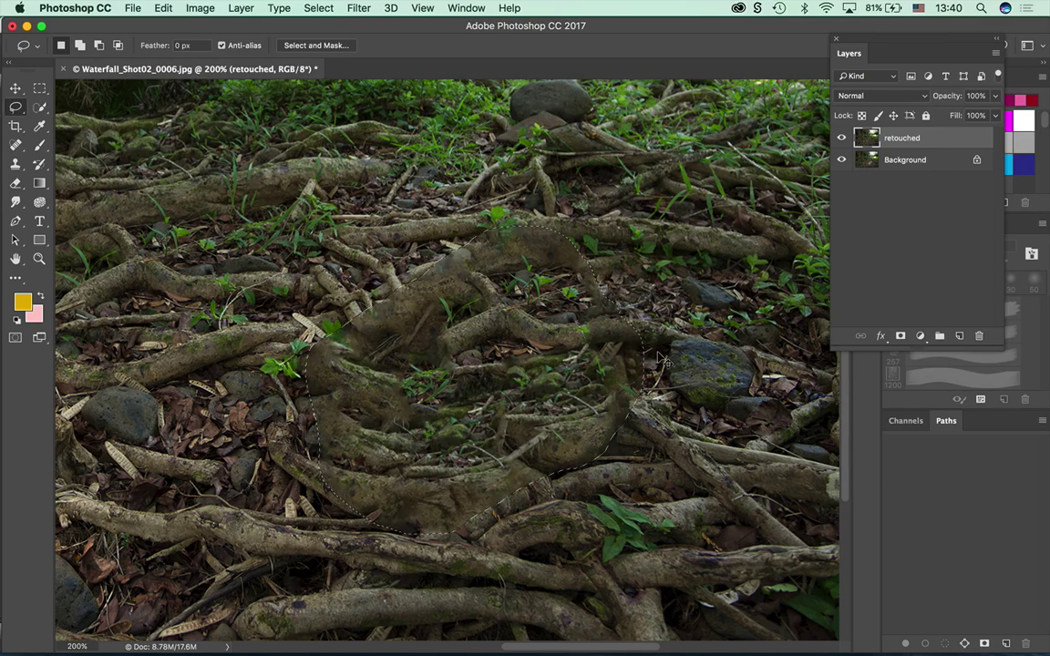
{"action": "key", "text": "super+0"}
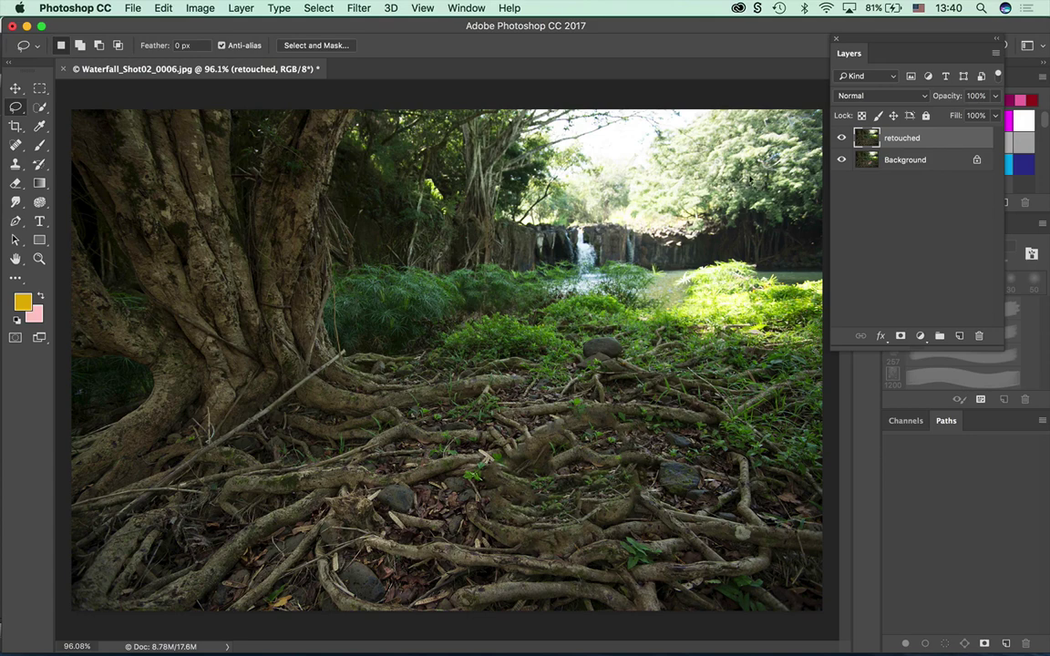
{"action": "left_click", "coordinate": [843, 138]}
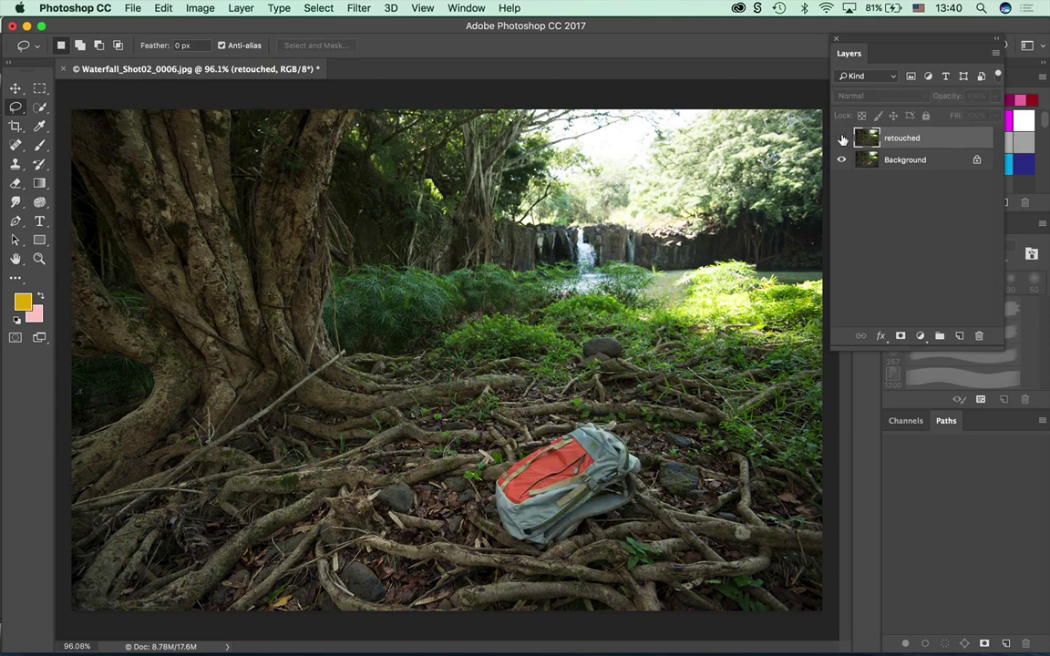
{"action": "left_click", "coordinate": [842, 138]}
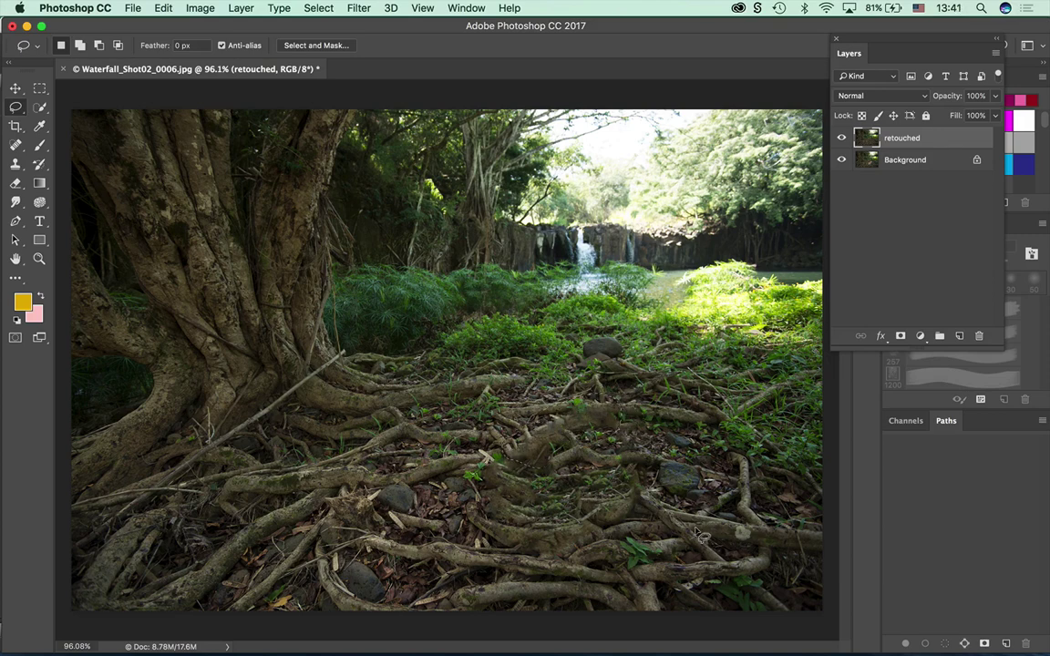
Refill the former backpack area with Content-Aware Fill, Color Adaptation unchecked.
{"action": "left_click", "coordinate": [162, 8]}
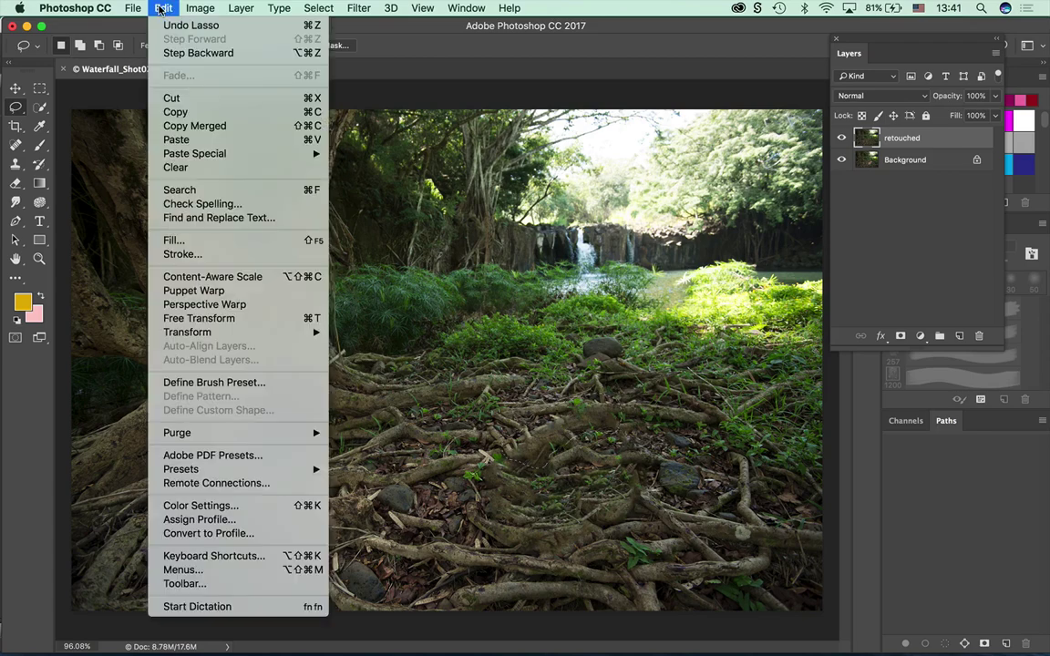
{"action": "left_click", "coordinate": [178, 242]}
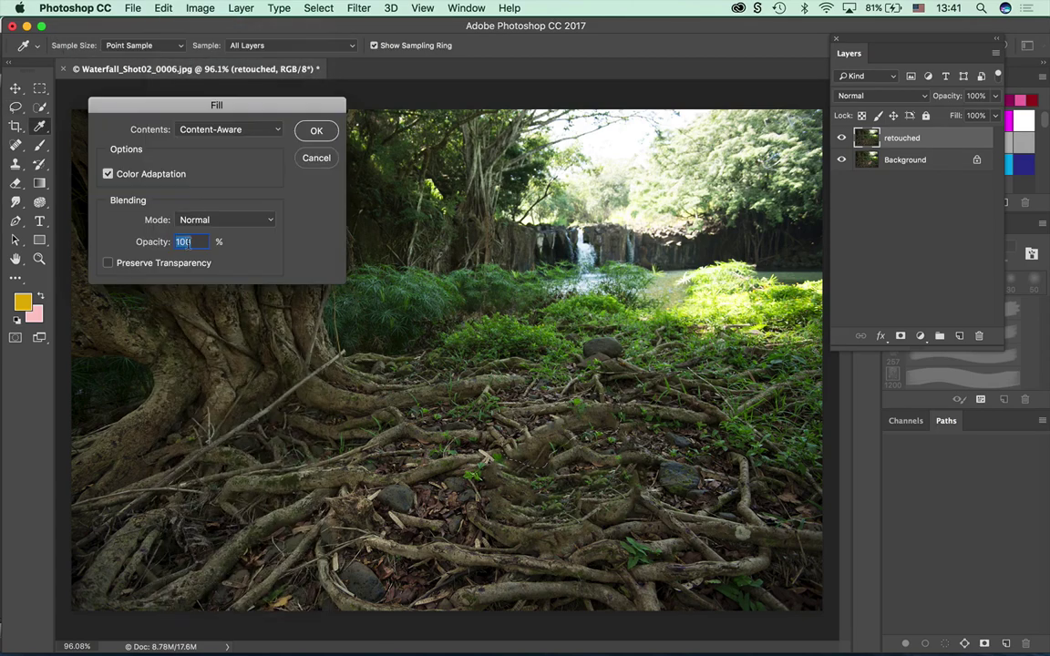
{"action": "left_click", "coordinate": [108, 173]}
{"action": "left_click", "coordinate": [307, 129]}
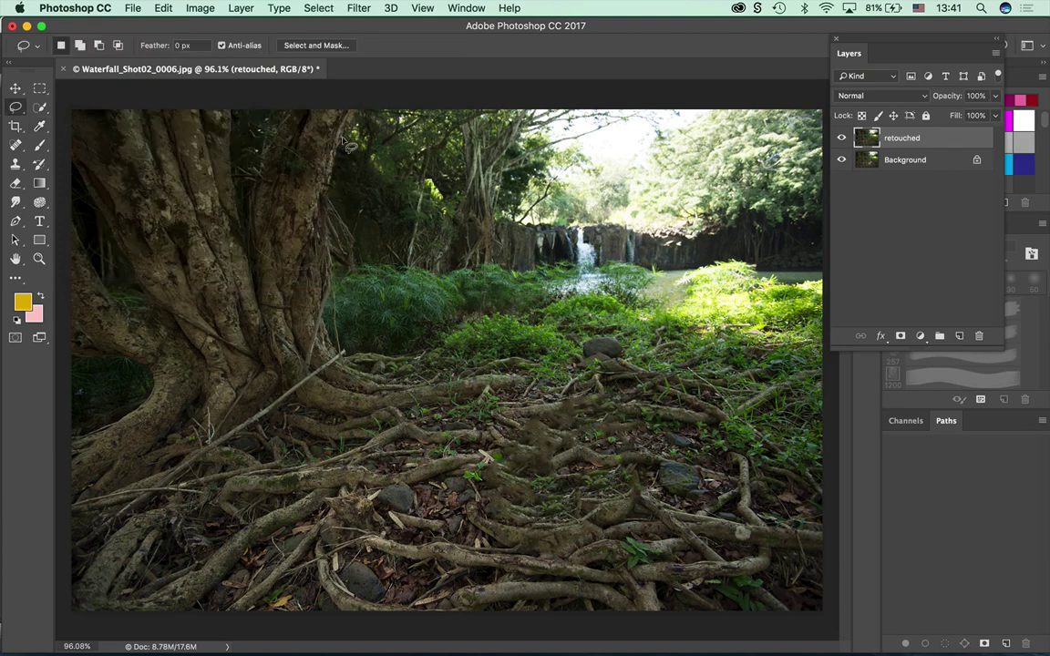
Zoom to 200% and pan to the filled roots area.
{"action": "key", "text": "super+equal"}
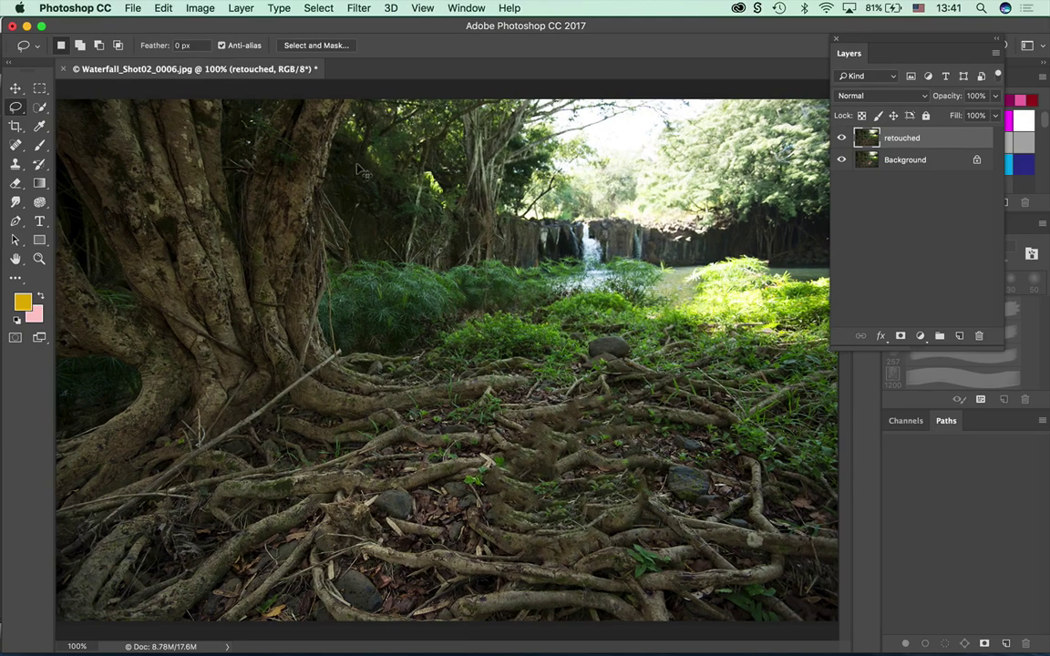
{"action": "key", "text": "super+equal"}
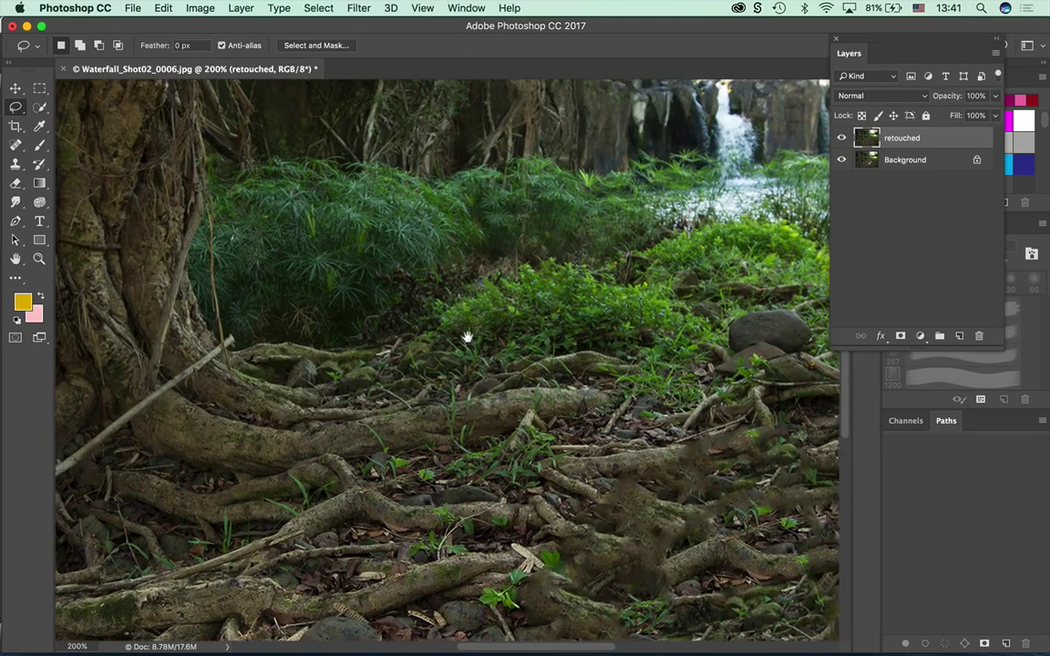
{"action": "left_click_drag", "start_coordinate": [466, 337], "coordinate": [283, 134]}
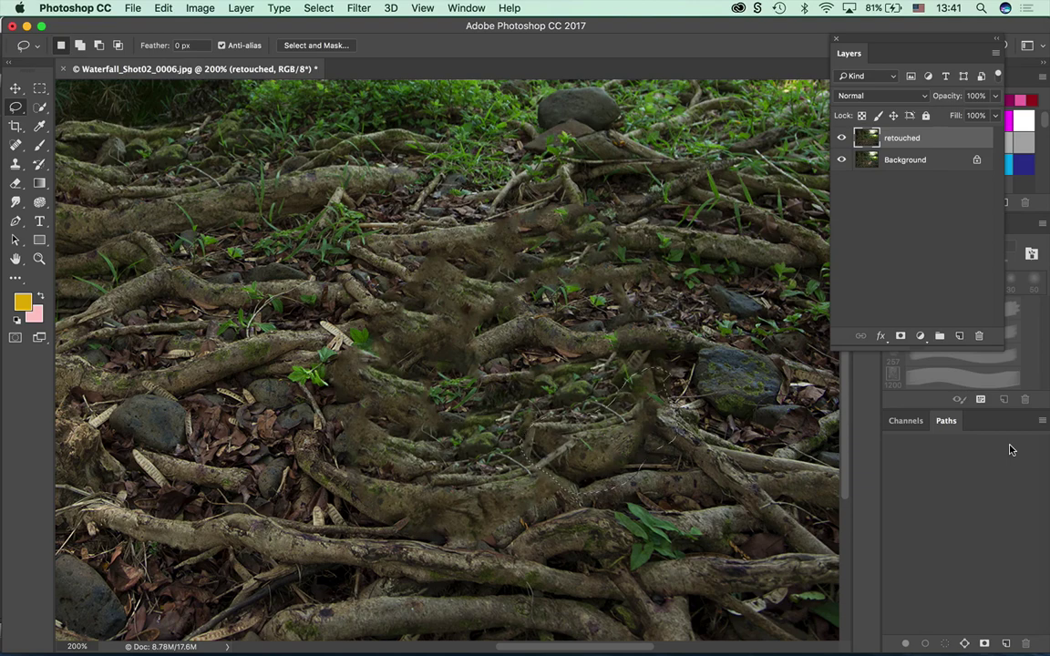
Re-run Content-Aware Fill with Color Adaptation on, deselect, and view at 100%.
{"action": "key", "text": "shift+BackSpace"}
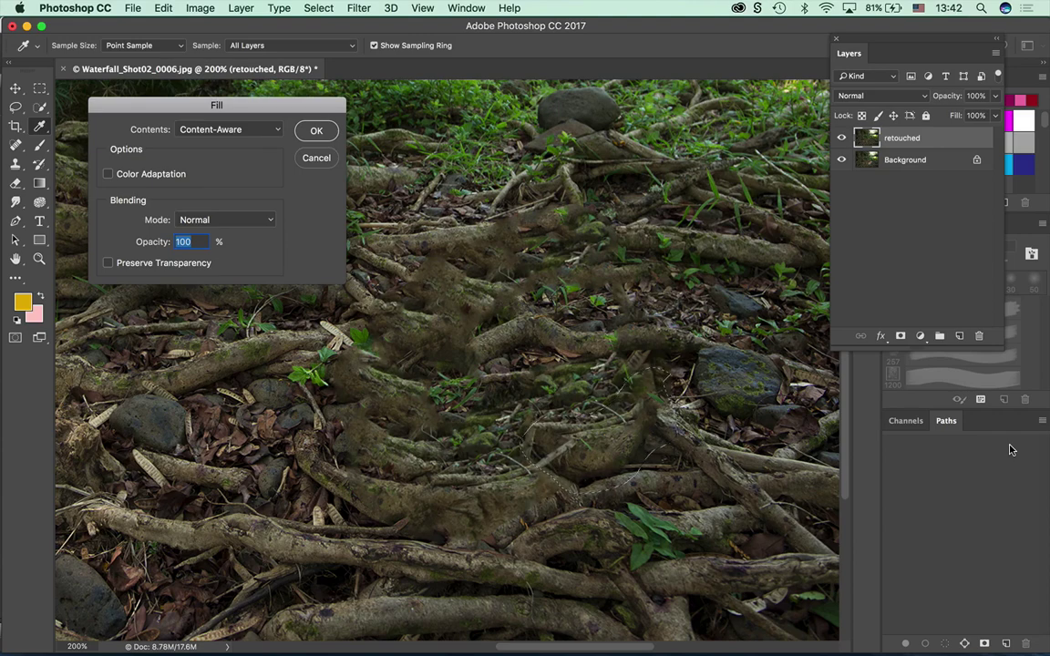
{"action": "left_click", "coordinate": [108, 174]}
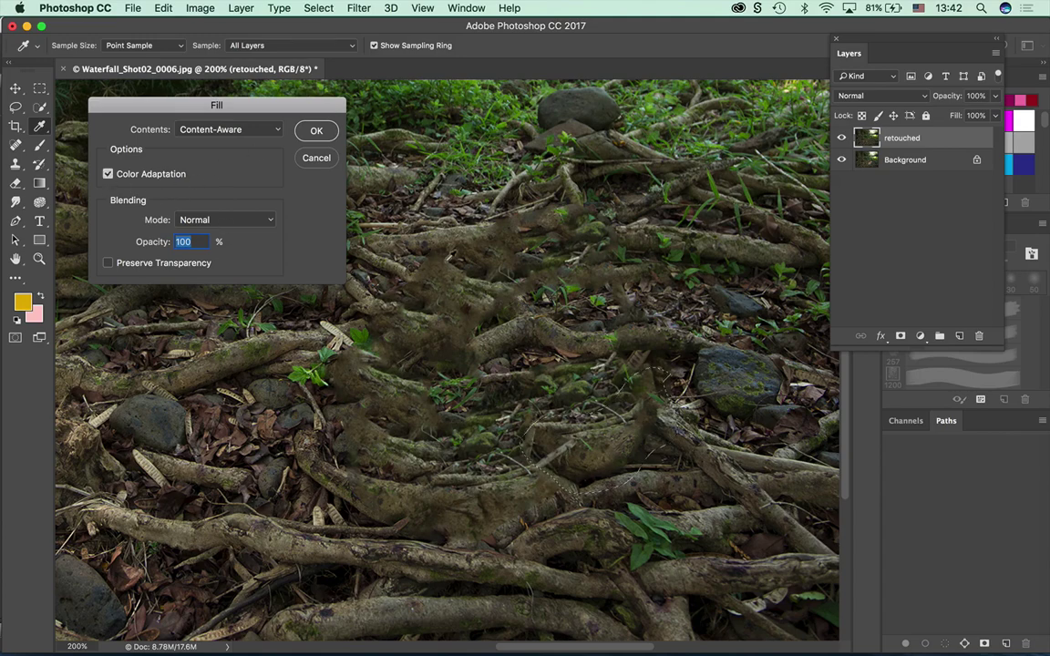
{"action": "left_click", "coordinate": [317, 131]}
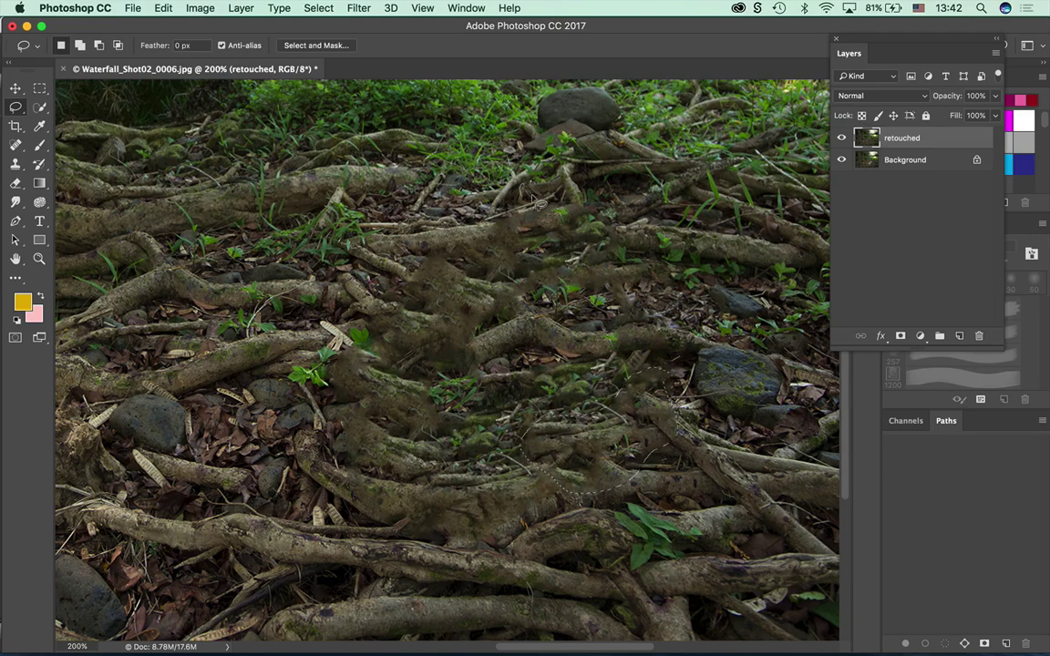
{"action": "key", "text": "super+d"}
{"action": "key", "text": "super+1"}
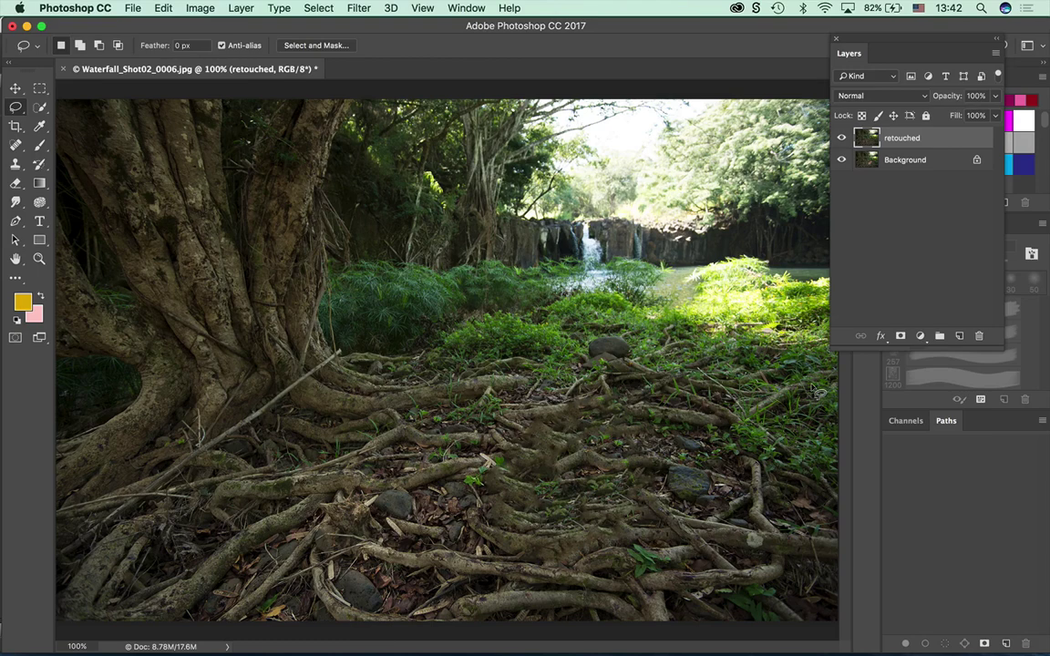
Zoom to 200% and pan down to the blotchy filled roots.
{"action": "key", "text": "super+equal"}
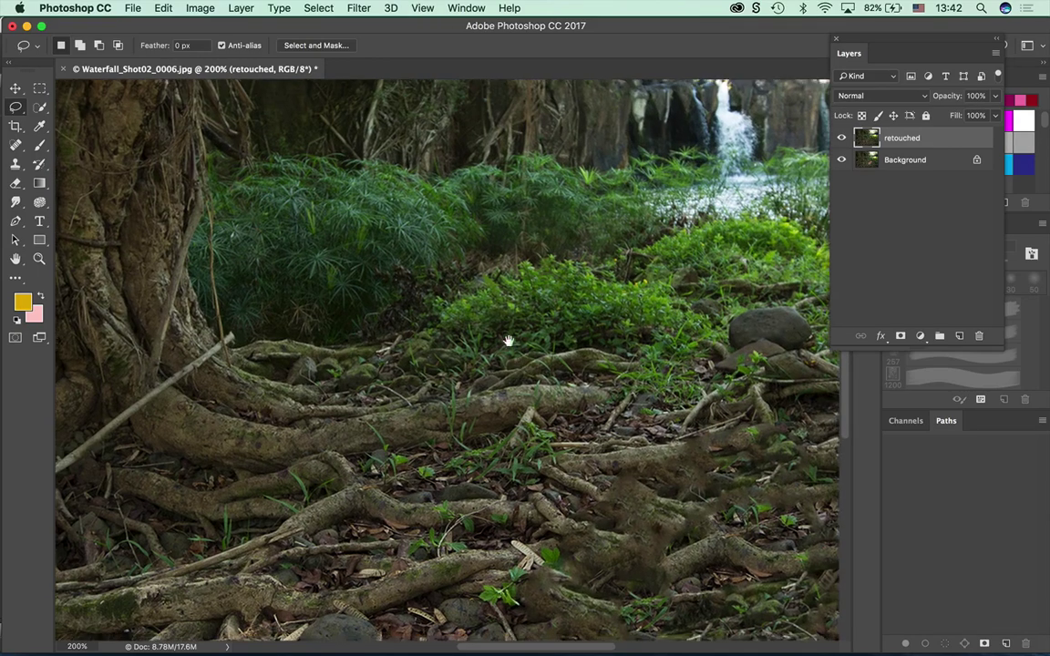
{"action": "left_click_drag", "start_coordinate": [508, 341], "coordinate": [422, 108]}
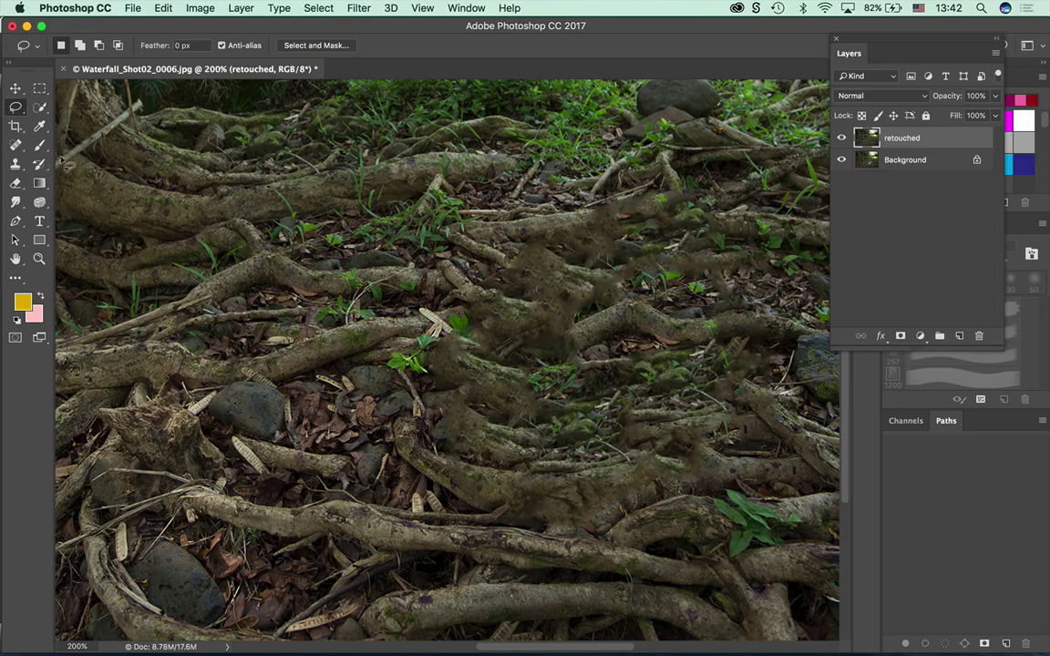
Switch from the Spot Healing Brush to the Patch Tool.
{"action": "left_click", "coordinate": [14, 146]}
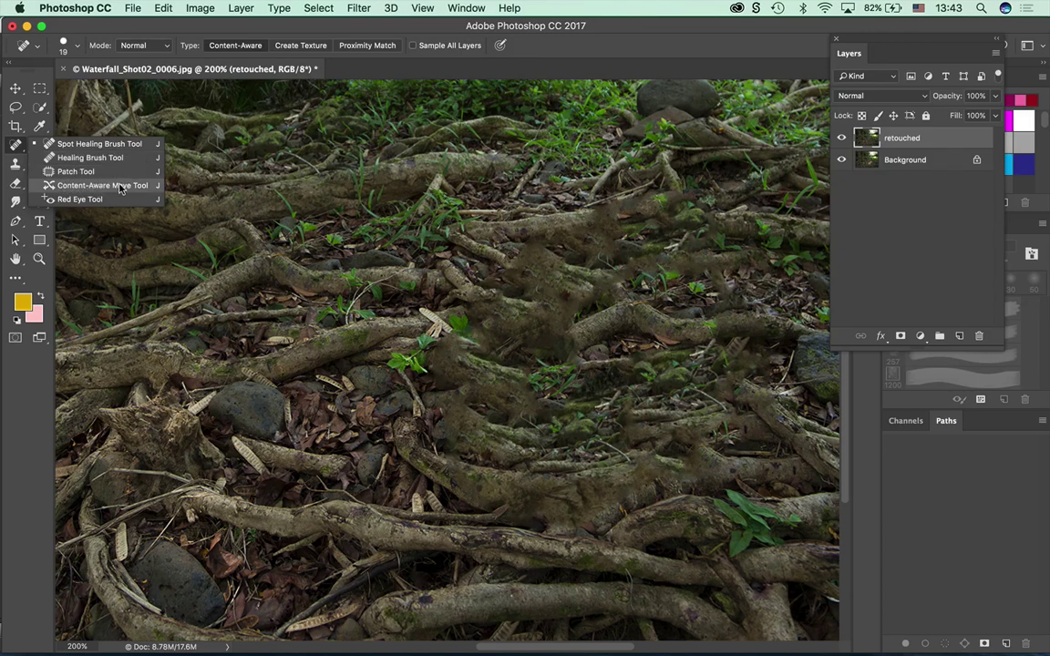
{"action": "left_click", "coordinate": [68, 174]}
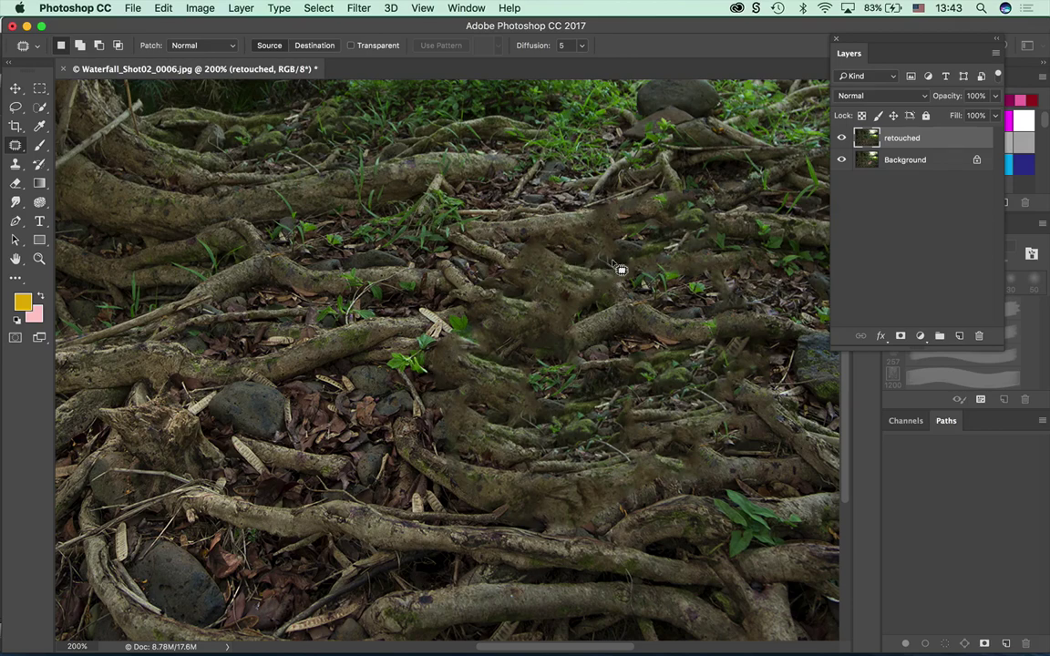
Outline a blotchy spot in the filled roots and set the Patch mode to Content-Aware.
{"action": "mouse_move", "coordinate": [568, 264]}
{"action": "left_mouse_down"}
{"action": "mouse_move", "coordinate": [461, 235]}
{"action": "mouse_move", "coordinate": [570, 173]}
{"action": "mouse_move", "coordinate": [670, 212]}
{"action": "mouse_move", "coordinate": [547, 244]}
{"action": "left_mouse_up"}
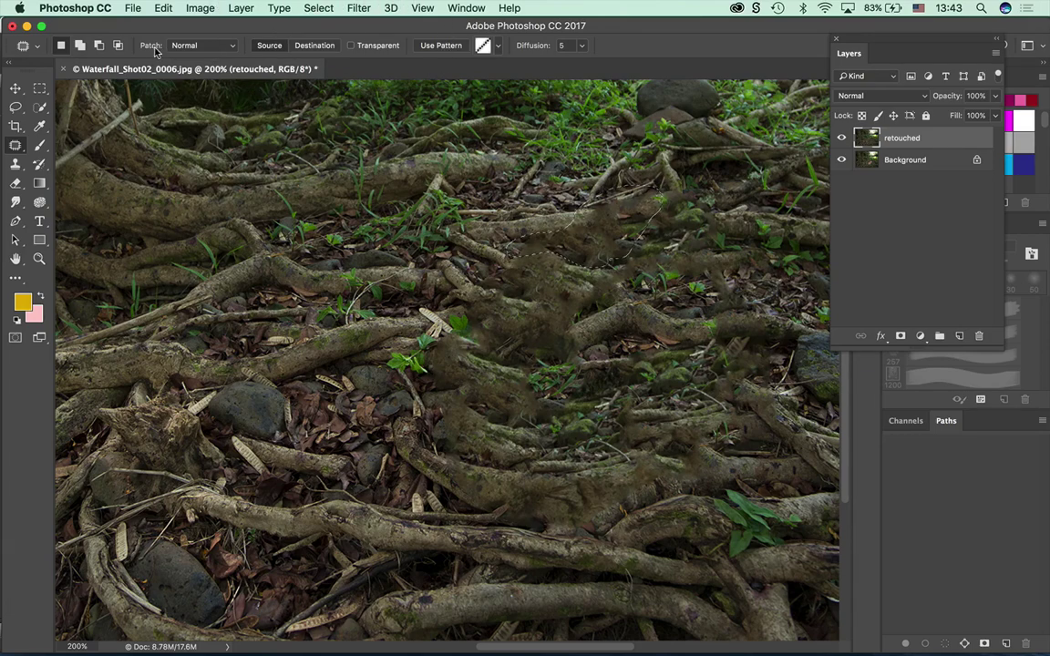
{"action": "left_click", "coordinate": [222, 48]}
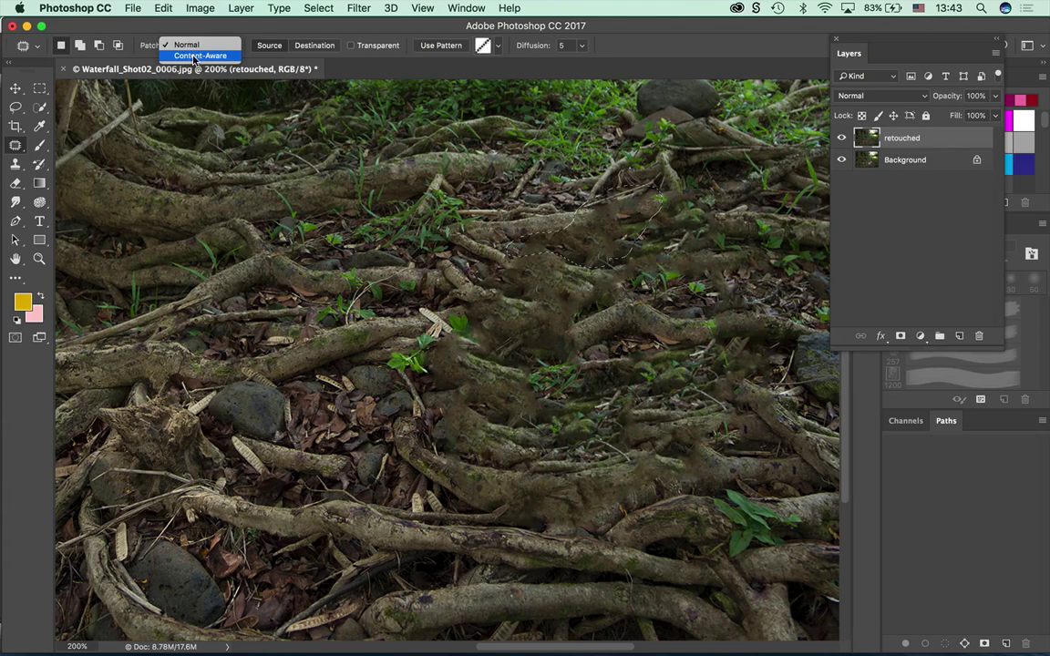
{"action": "left_click", "coordinate": [194, 56]}
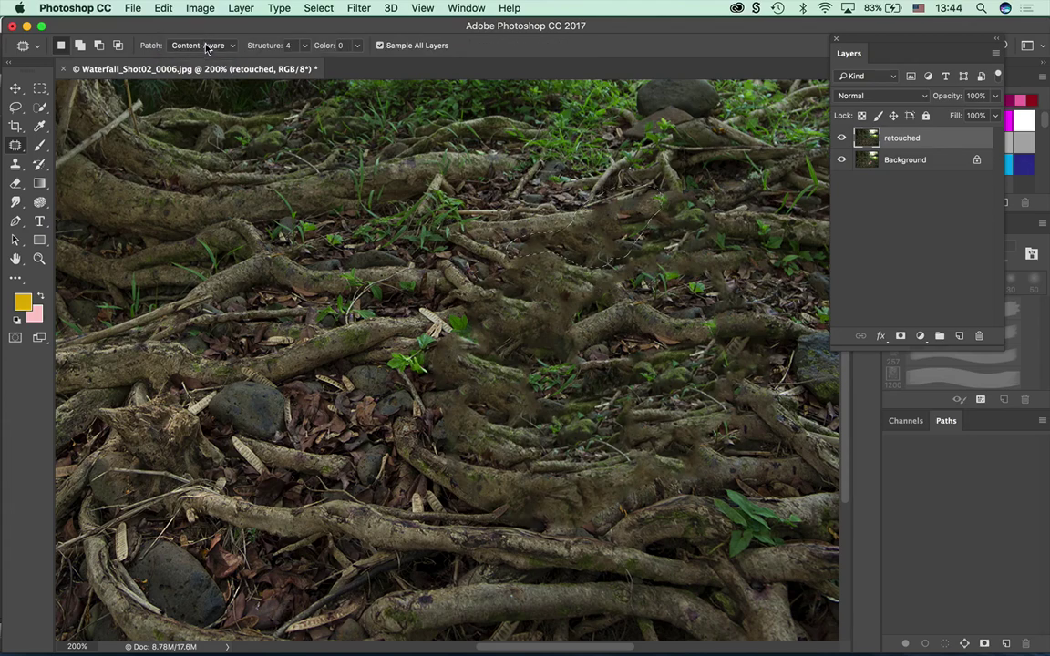
{"action": "left_click", "coordinate": [207, 49]}
{"action": "left_click", "coordinate": [182, 34]}
{"action": "left_click", "coordinate": [198, 46]}
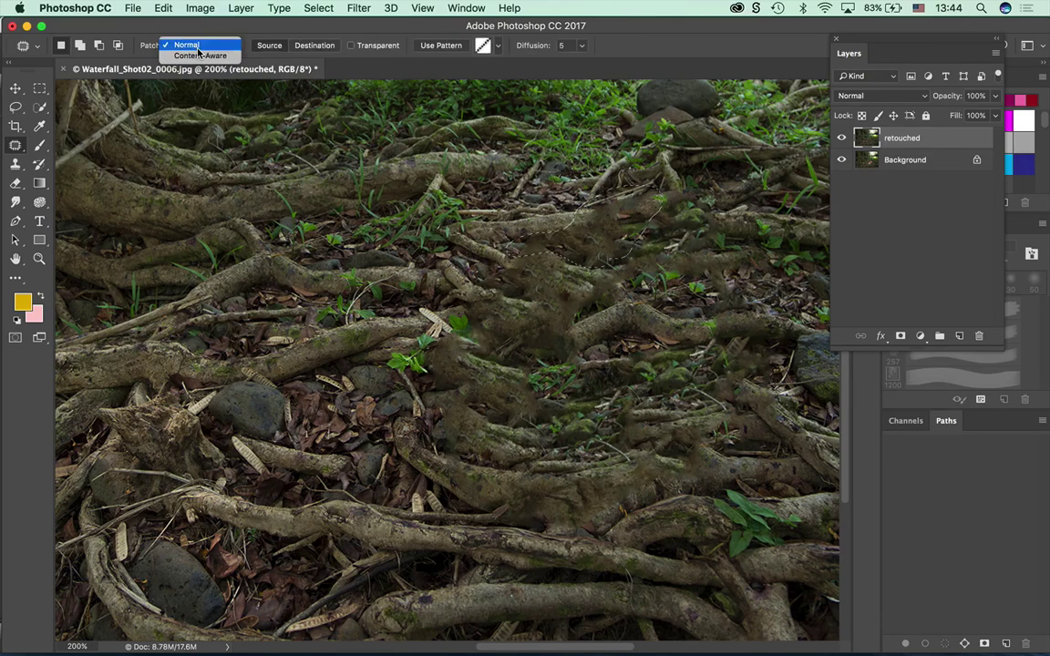
{"action": "left_click", "coordinate": [201, 55]}
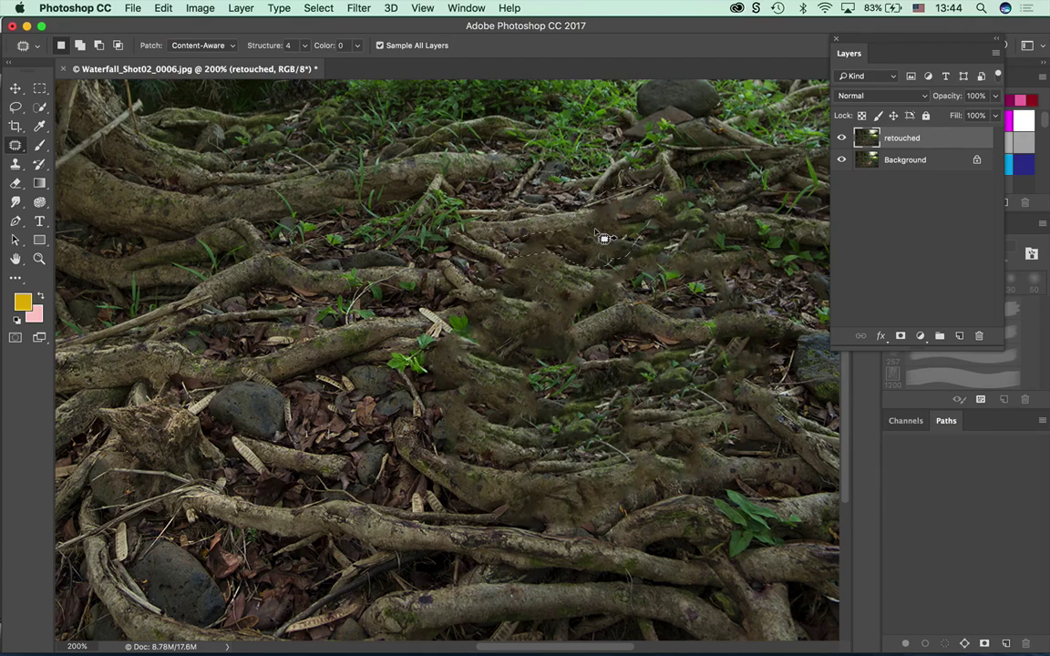
Patch the outlined spot and a larger root area with nearby clean root texture.
{"action": "left_click_drag", "start_coordinate": [604, 238], "coordinate": [532, 204]}
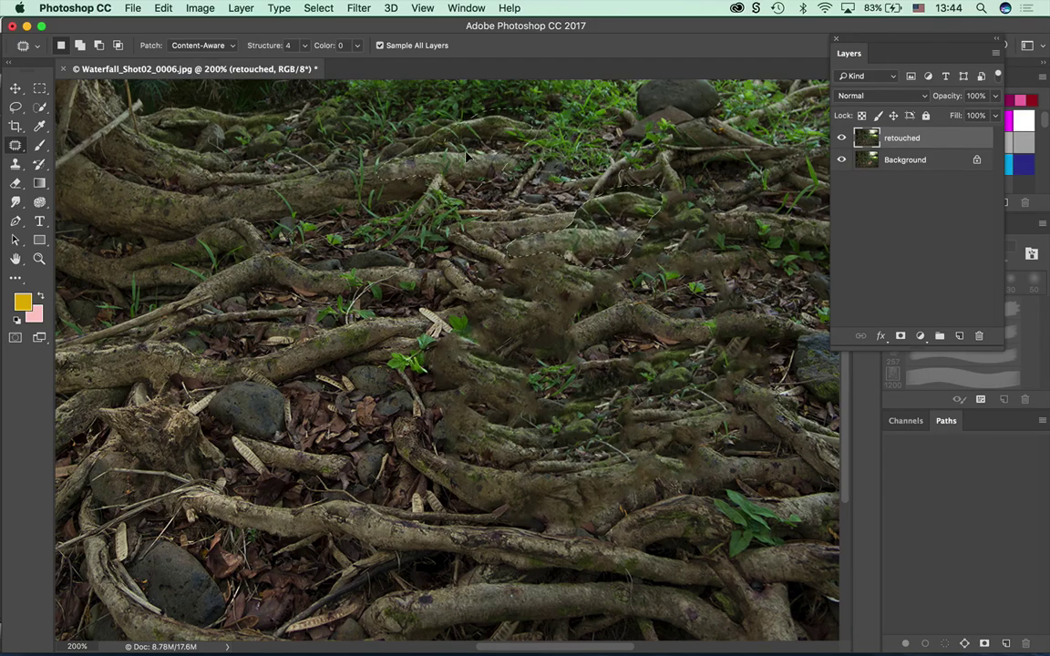
{"action": "left_click_drag", "start_coordinate": [424, 143], "coordinate": [463, 155]}
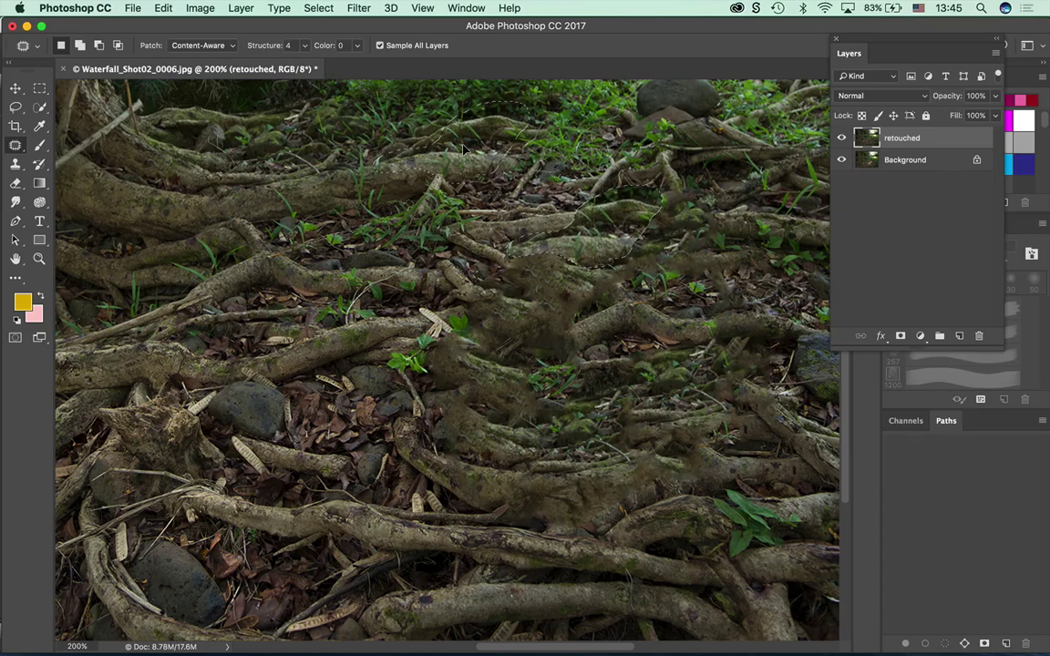
{"action": "left_click_drag", "start_coordinate": [463, 148], "coordinate": [256, 345]}
{"action": "left_click_drag", "start_coordinate": [478, 324], "coordinate": [622, 256]}
{"action": "left_click_drag", "start_coordinate": [761, 254], "coordinate": [414, 136]}
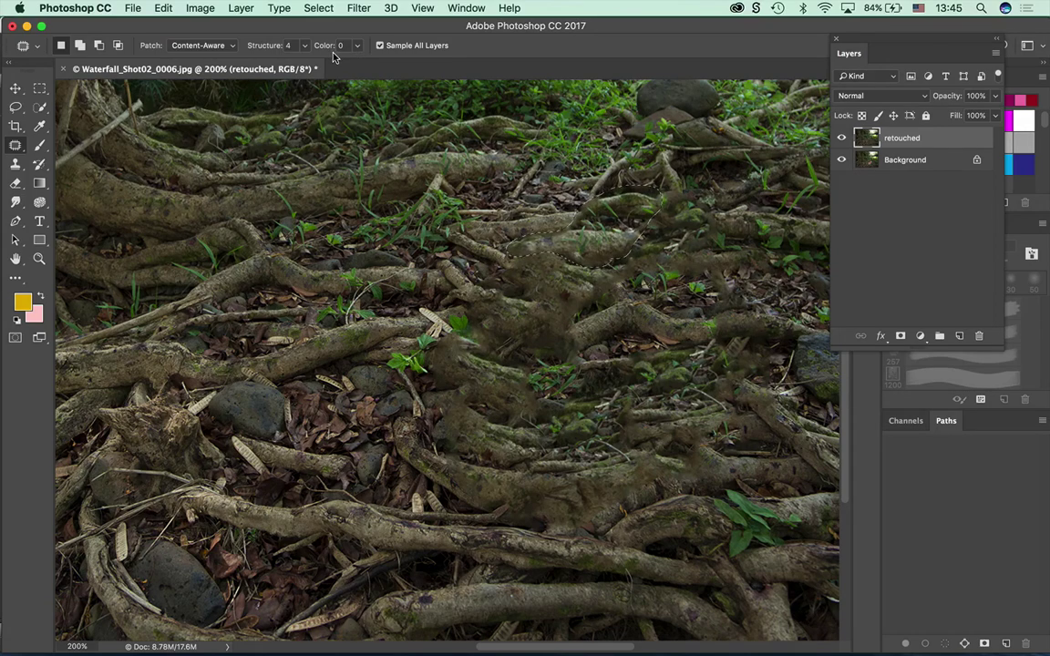
Set the patch Structure to 3 and Color to 8, then deselect.
{"action": "left_click", "coordinate": [306, 52]}
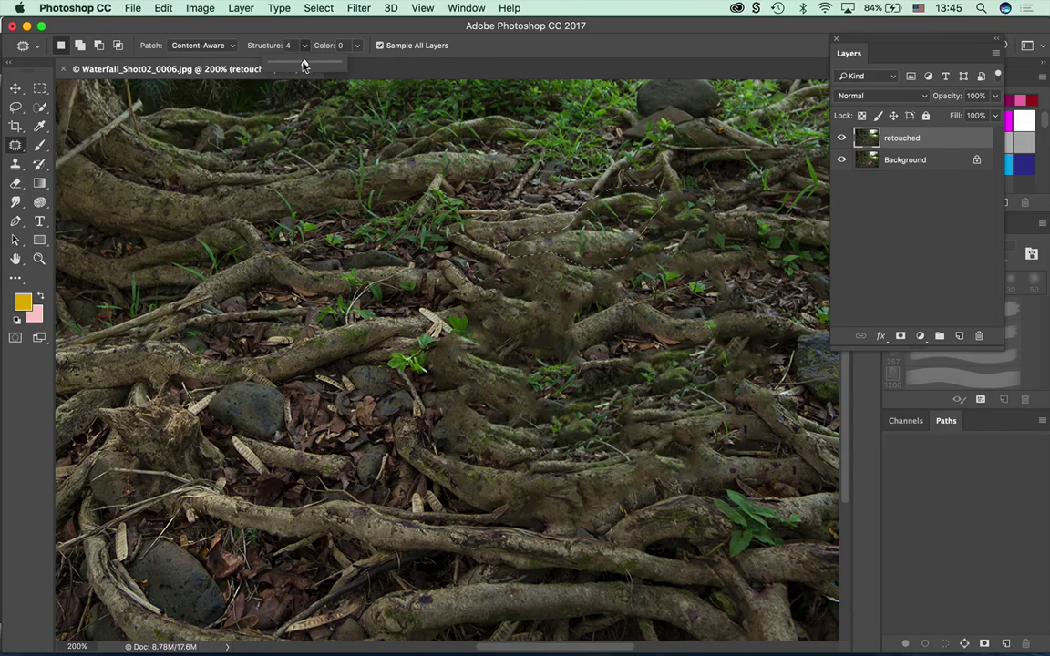
{"action": "left_click_drag", "start_coordinate": [308, 62], "coordinate": [319, 62]}
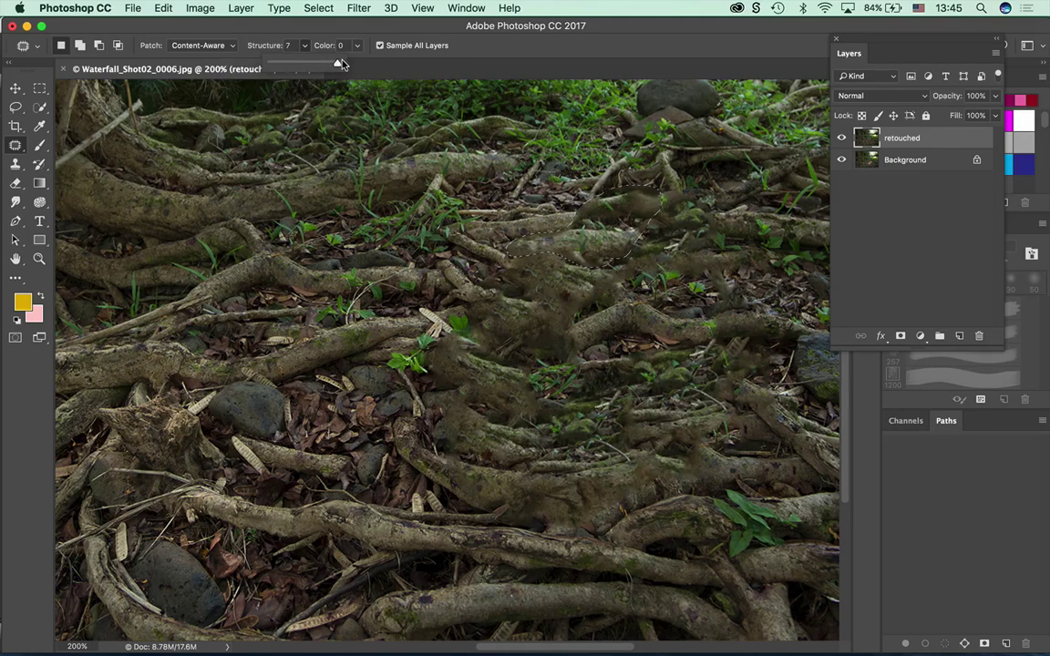
{"action": "left_click_drag", "start_coordinate": [327, 62], "coordinate": [272, 69]}
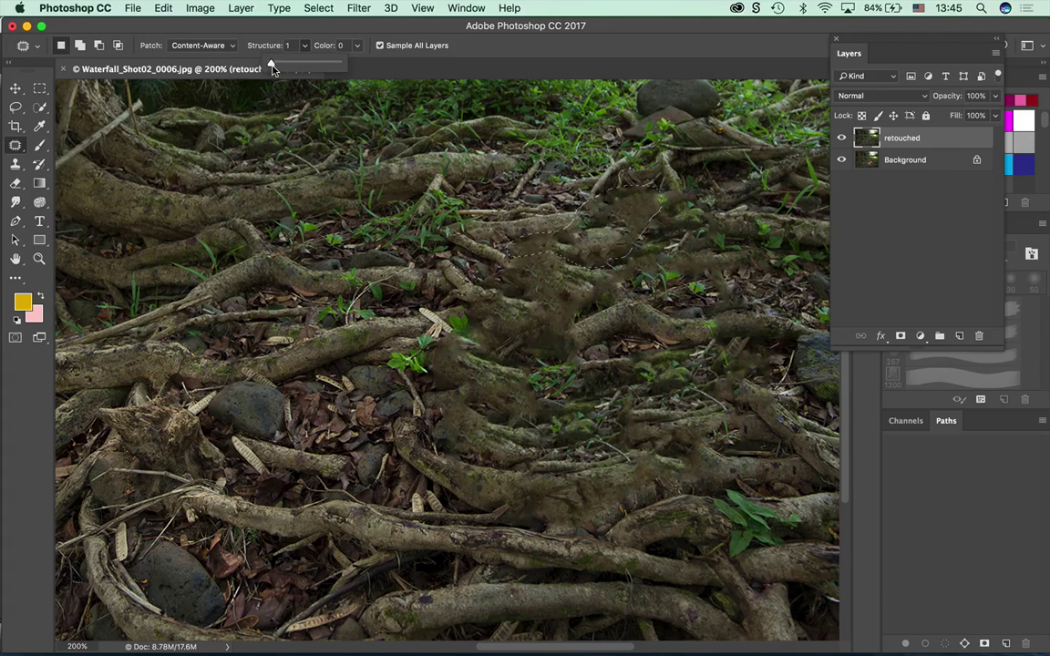
{"action": "left_click", "coordinate": [357, 46]}
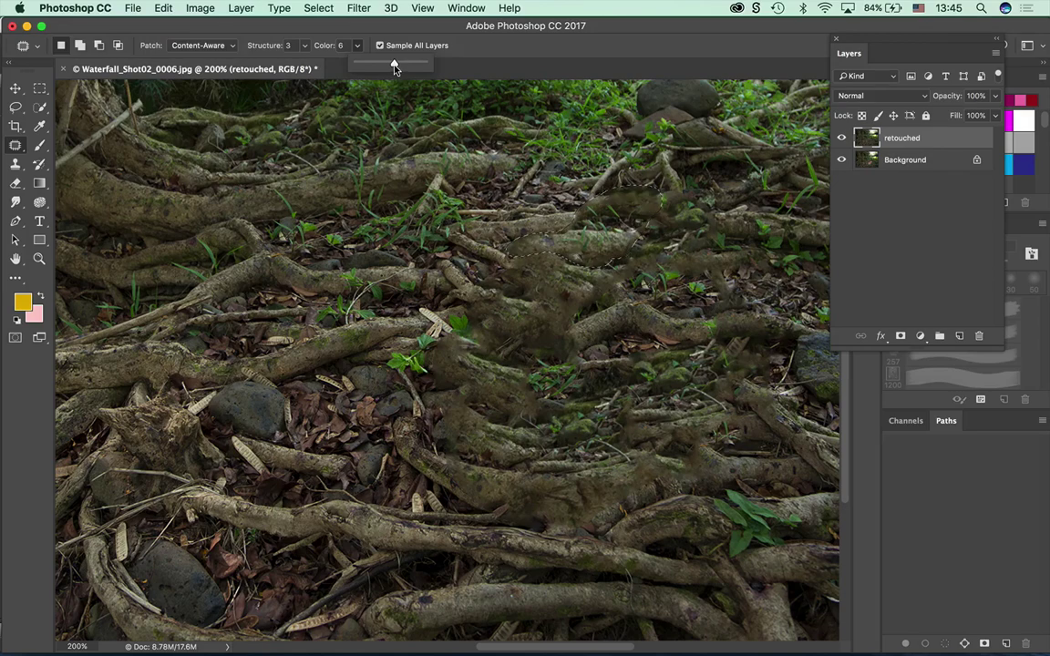
{"action": "left_click_drag", "start_coordinate": [403, 63], "coordinate": [408, 63]}
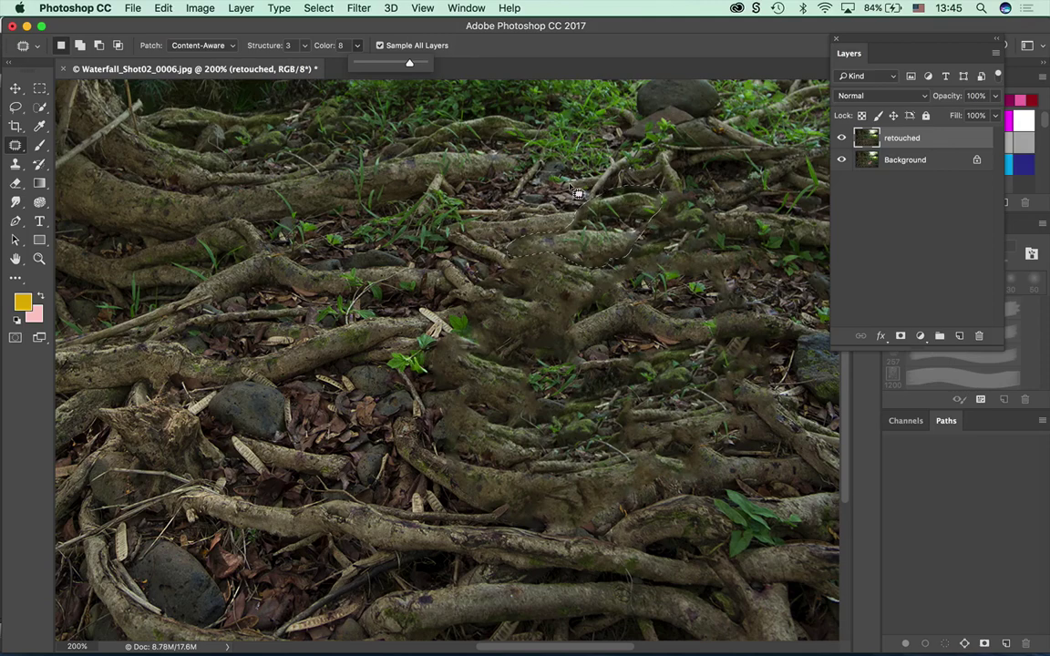
{"action": "key", "text": "super+d"}
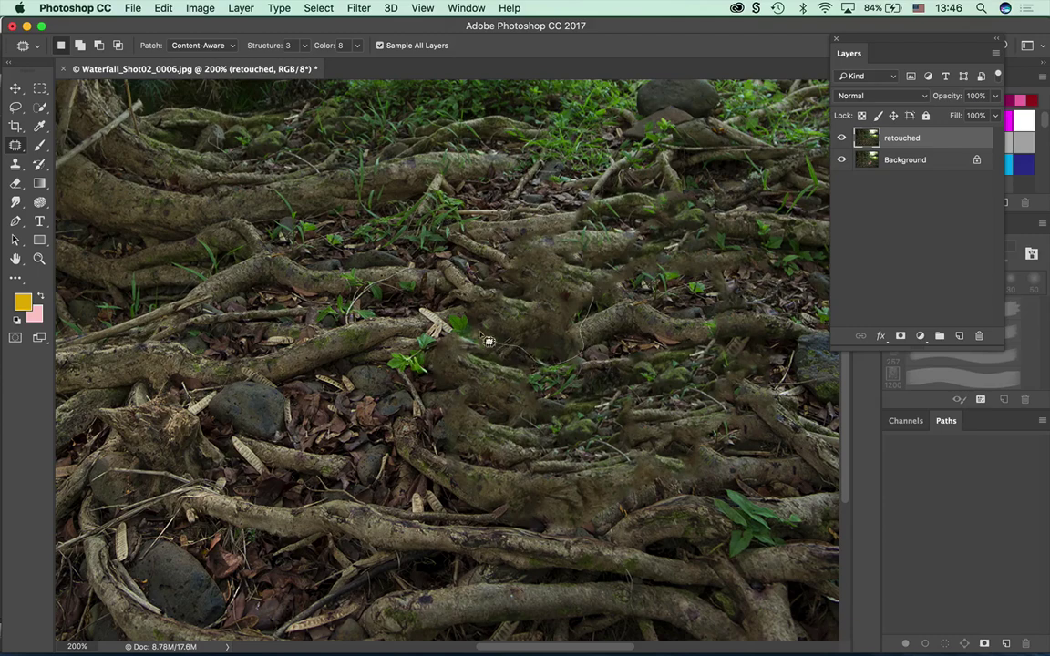
Patch the smudged middle roots with clean texture at Structure 6, Color 2, then deselect.
{"action": "left_click_drag", "start_coordinate": [502, 306], "coordinate": [566, 334]}
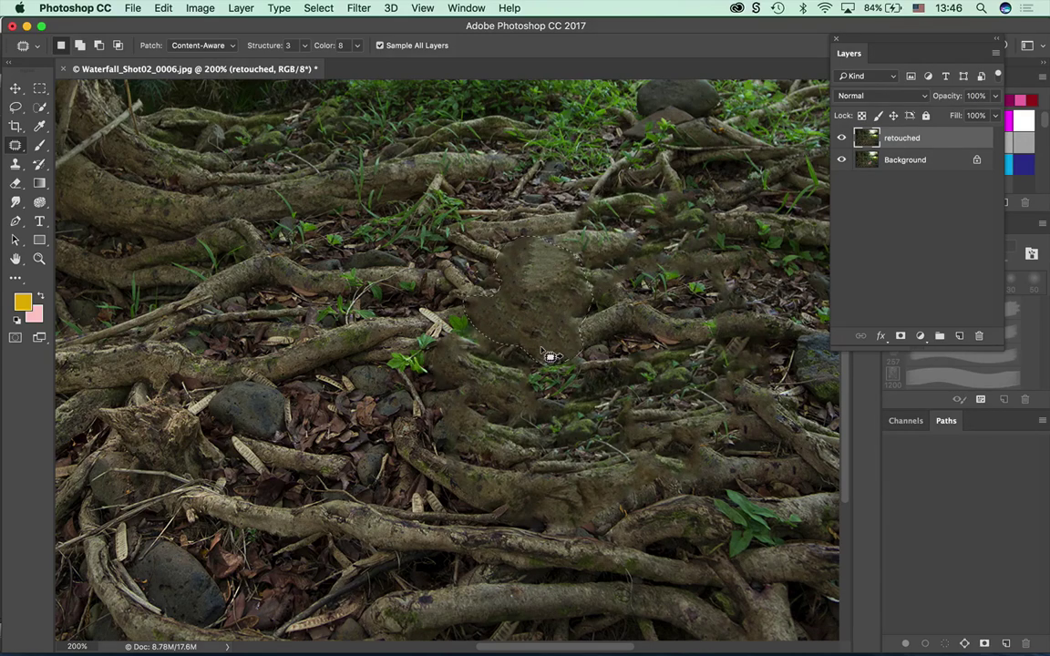
{"action": "left_click_drag", "start_coordinate": [356, 45], "coordinate": [336, 64]}
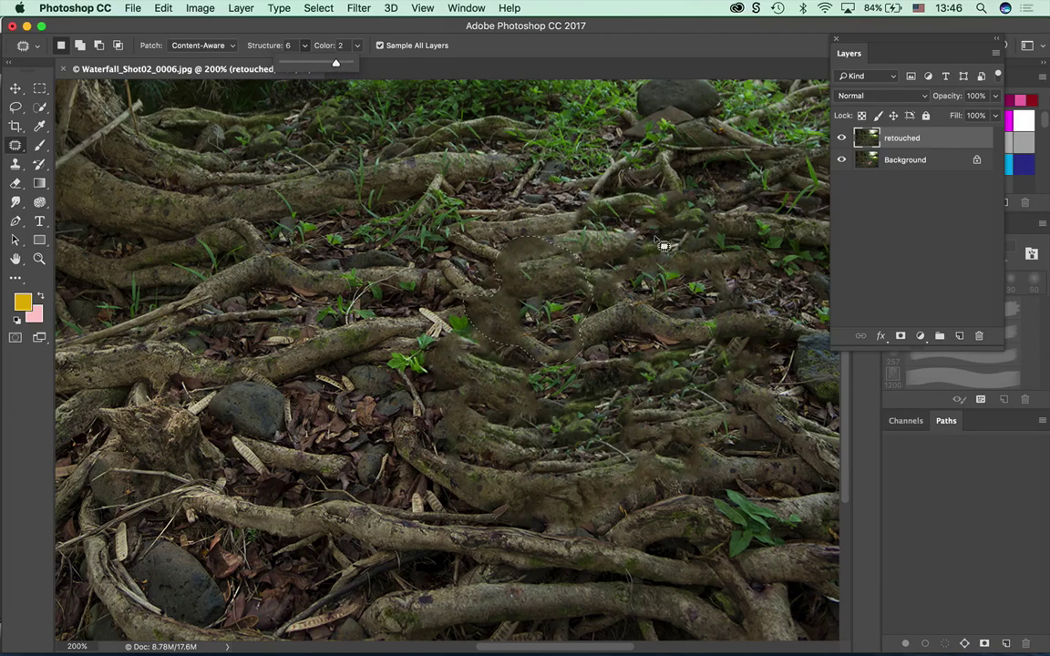
{"action": "key", "text": "super+d"}
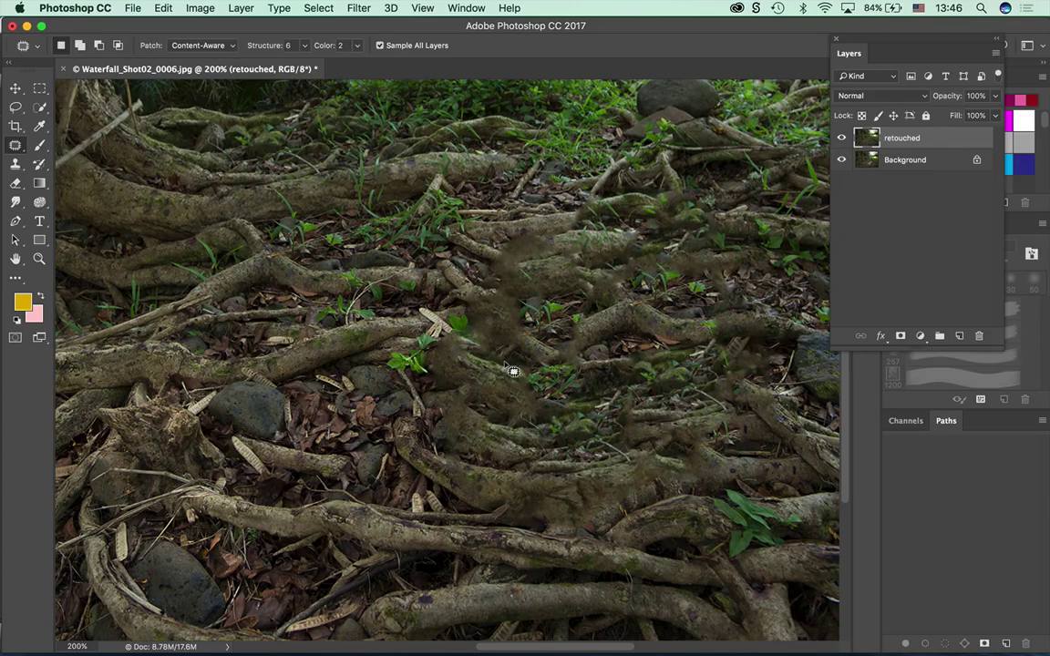
Toggle the retouched layer repeatedly to compare the roots with the original backpack.
{"action": "left_click", "coordinate": [841, 139]}
{"action": "left_click", "coordinate": [842, 138]}
{"action": "left_click", "coordinate": [842, 137]}
{"action": "left_click", "coordinate": [841, 137]}
{"action": "left_click", "coordinate": [841, 137]}
{"action": "left_click", "coordinate": [842, 137]}
{"action": "left_click", "coordinate": [842, 136]}
{"action": "left_click", "coordinate": [843, 137]}
{"action": "left_click", "coordinate": [842, 137]}
{"action": "left_click", "coordinate": [842, 138]}
Open the LandScape folder in Adobe Bridge via File > Browse in Bridge.
{"action": "left_click", "coordinate": [132, 11]}
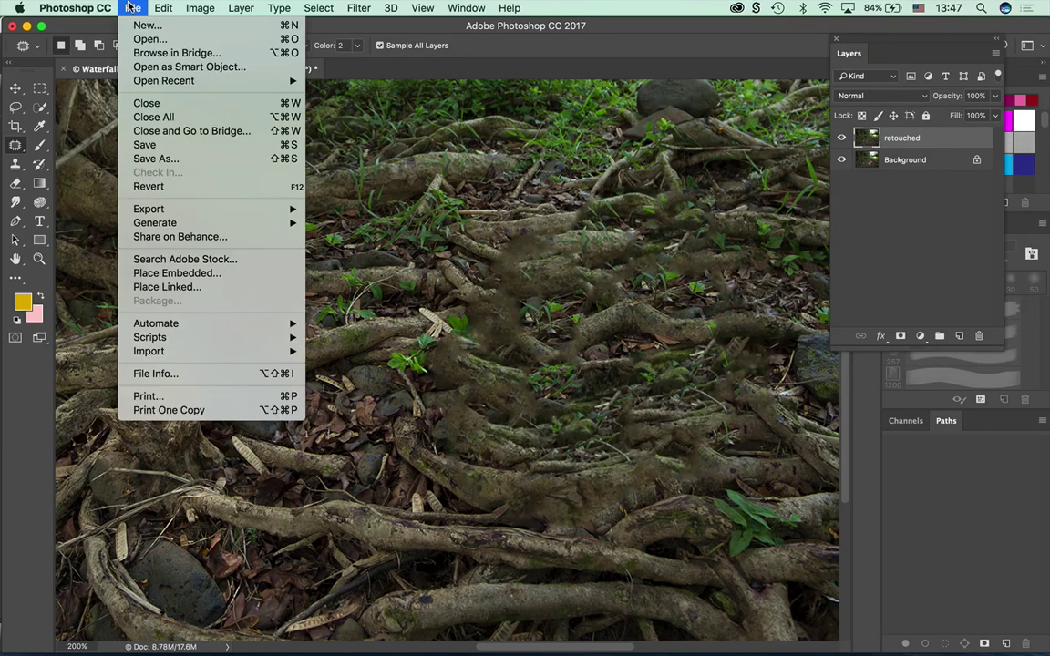
{"action": "left_click", "coordinate": [423, 194]}
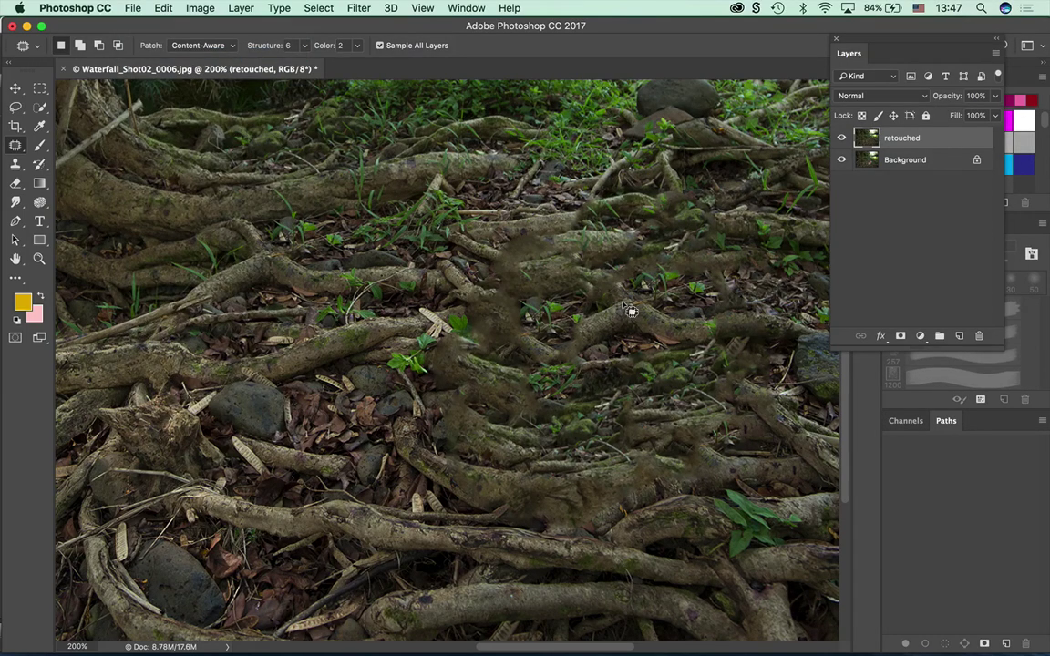
{"action": "left_click", "coordinate": [134, 9]}
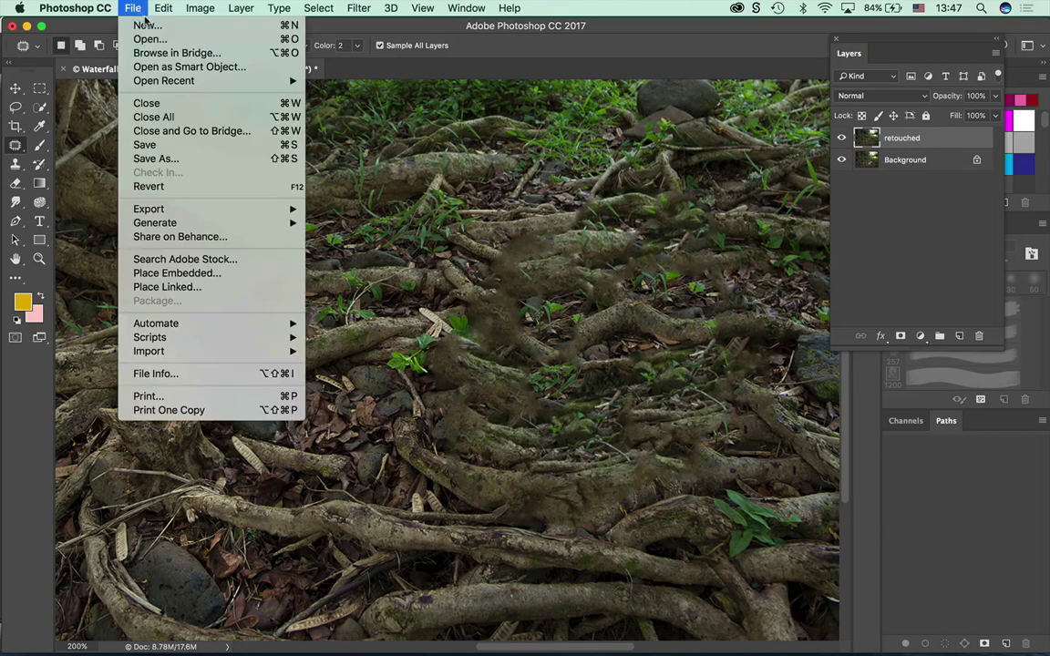
{"action": "left_click", "coordinate": [147, 51]}
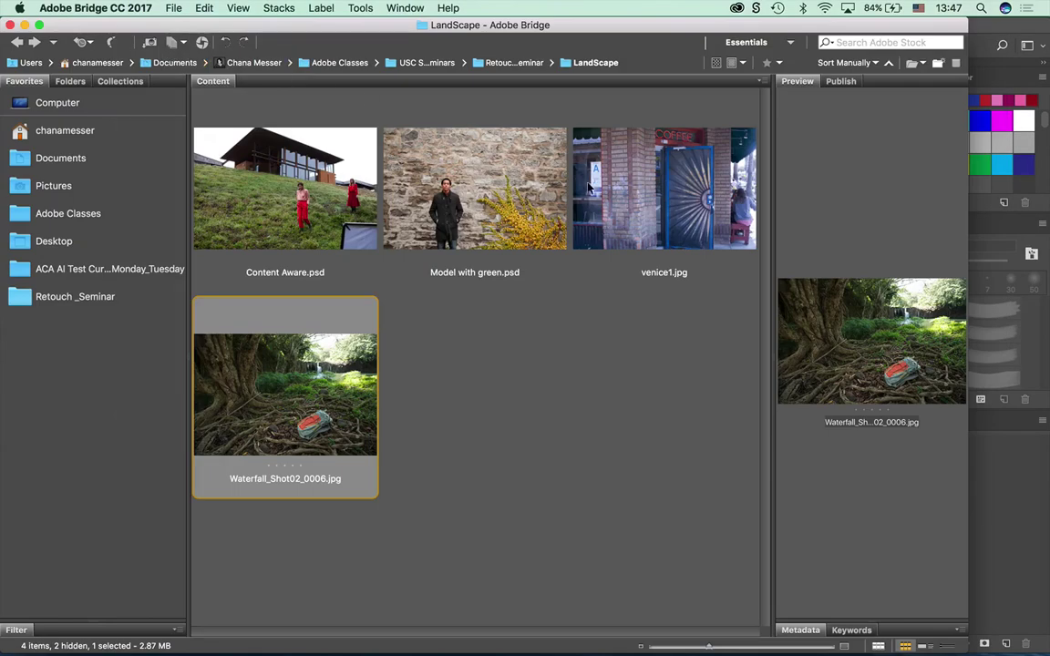
Open Content Aware.psd from Bridge in Photoshop.
{"action": "left_click", "coordinate": [257, 181]}
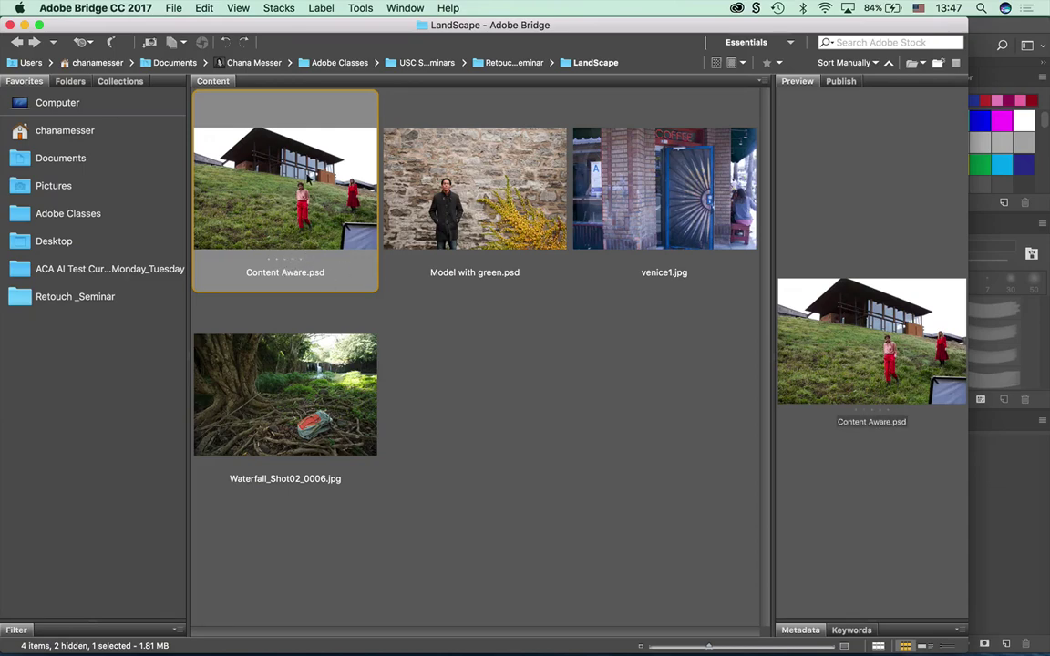
{"action": "double_click", "coordinate": [269, 180]}
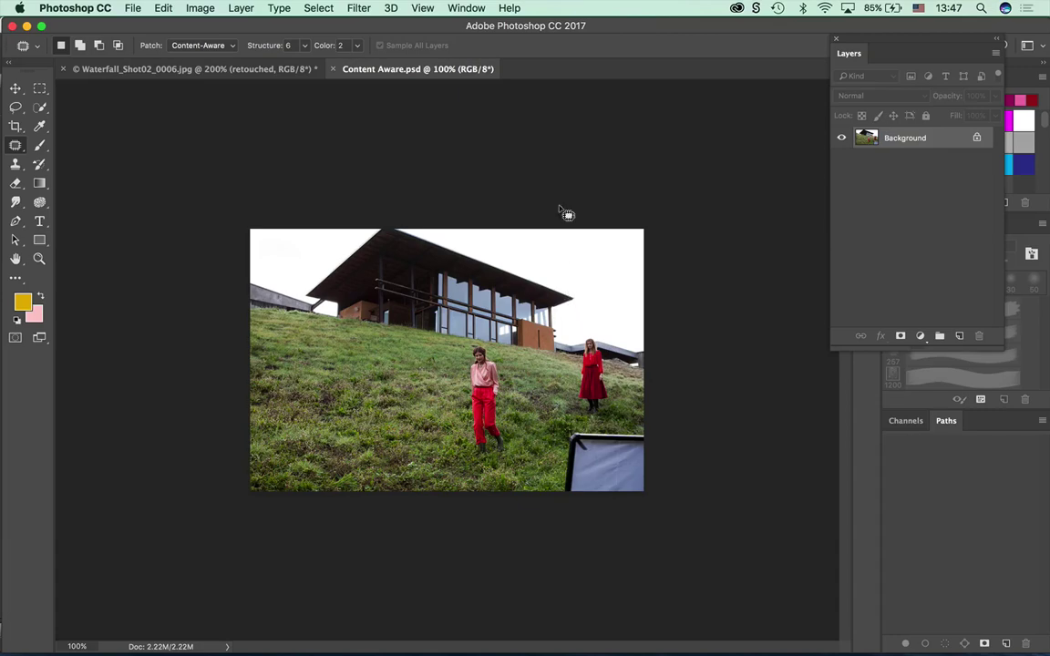
Zoom to 300% on the woman in red at the right and select the Lasso tool.
{"action": "key", "text": "super+plus"}
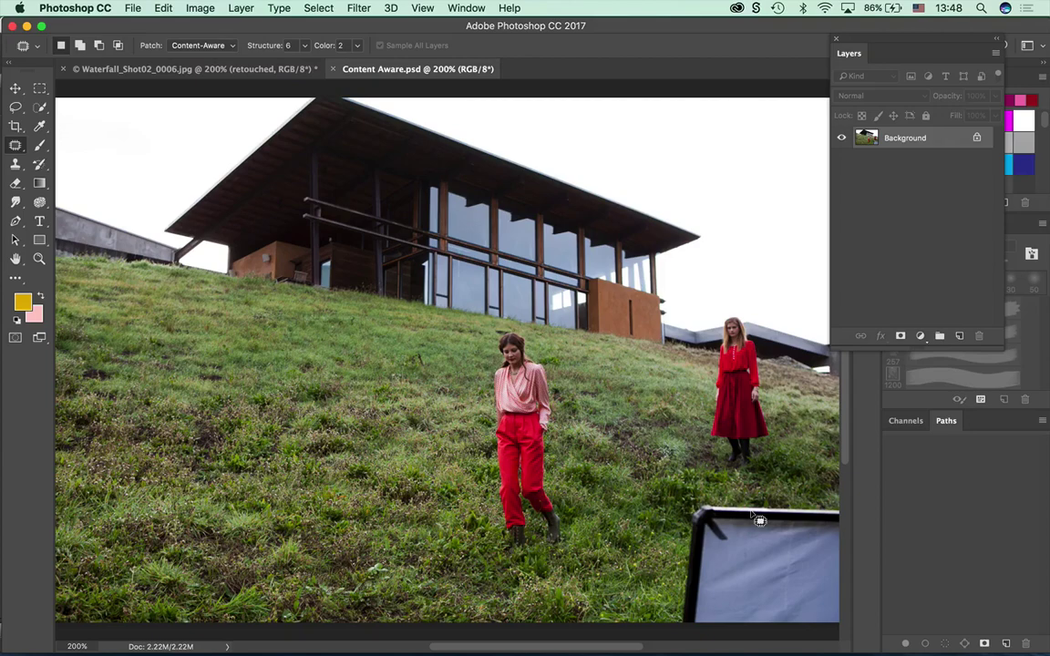
{"action": "key", "text": "super+equal"}
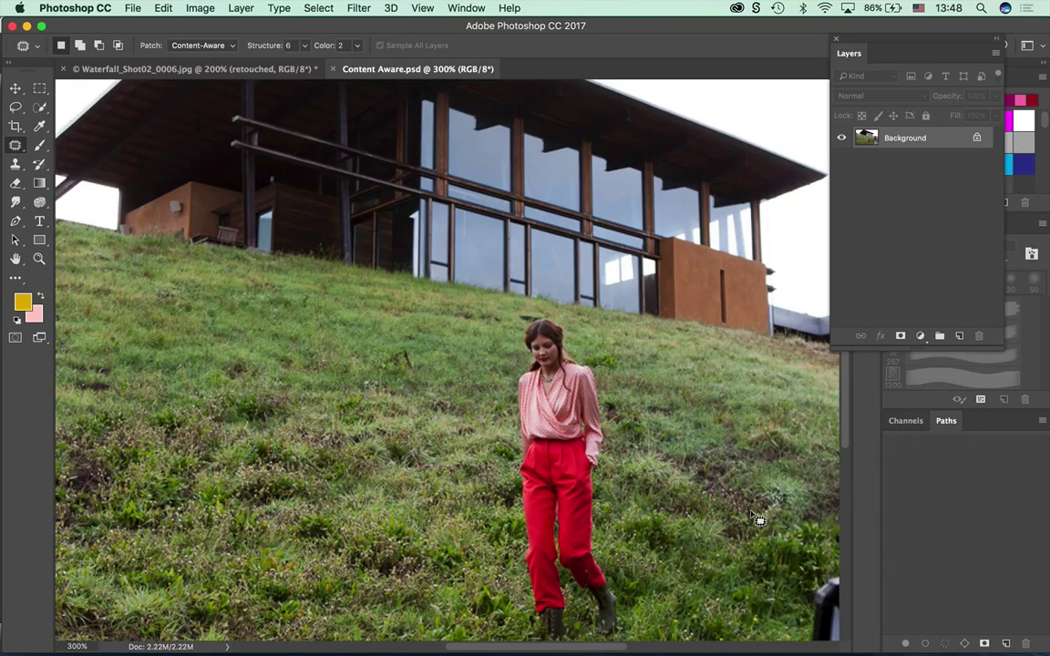
{"action": "scroll", "coordinate": [769, 200], "scroll_direction": "right", "scroll_amount": 10}
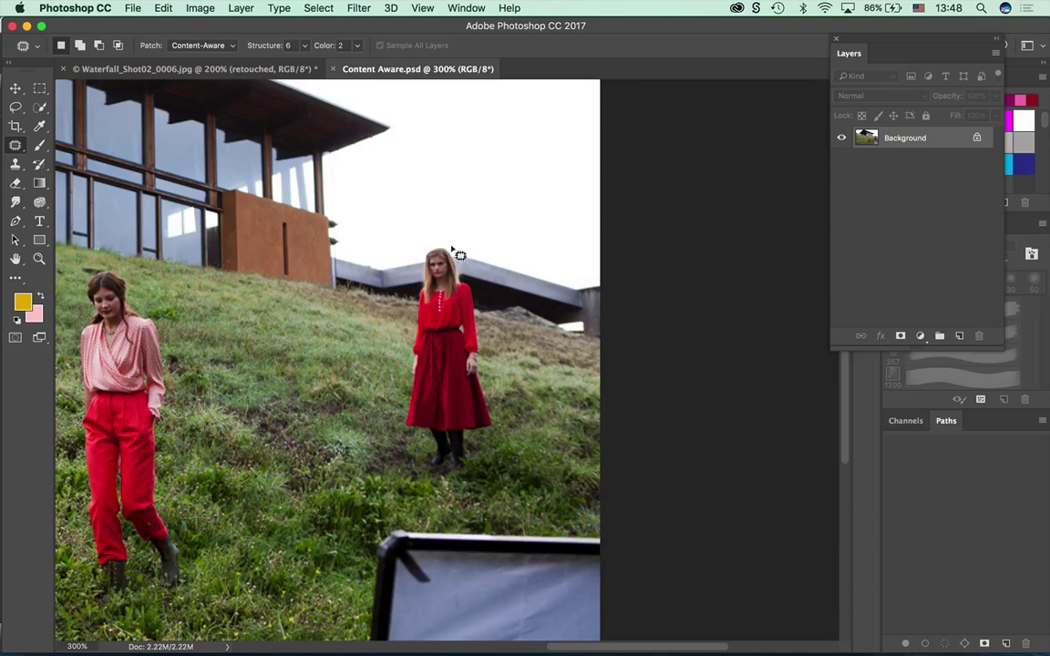
{"action": "left_click", "coordinate": [16, 108]}
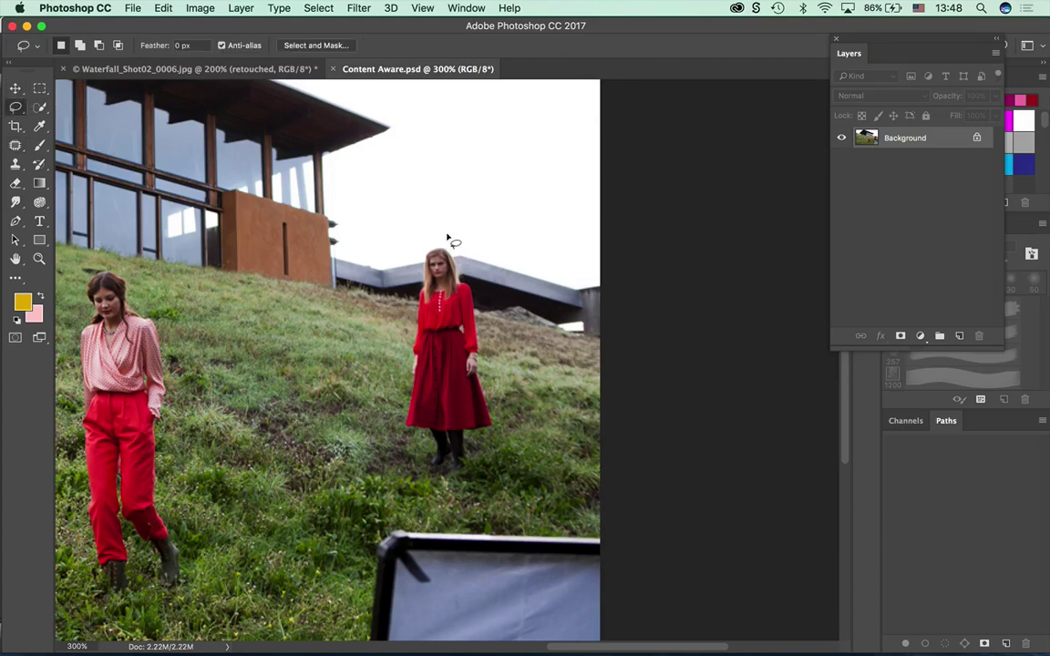
Lasso around the woman's white hat and Content-Aware fill it.
{"action": "mouse_move", "coordinate": [447, 235]}
{"action": "left_mouse_down"}
{"action": "mouse_move", "coordinate": [453, 258]}
{"action": "mouse_move", "coordinate": [437, 241]}
{"action": "mouse_move", "coordinate": [421, 246]}
{"action": "left_mouse_up"}
{"action": "key", "text": "shift+BackSpace"}
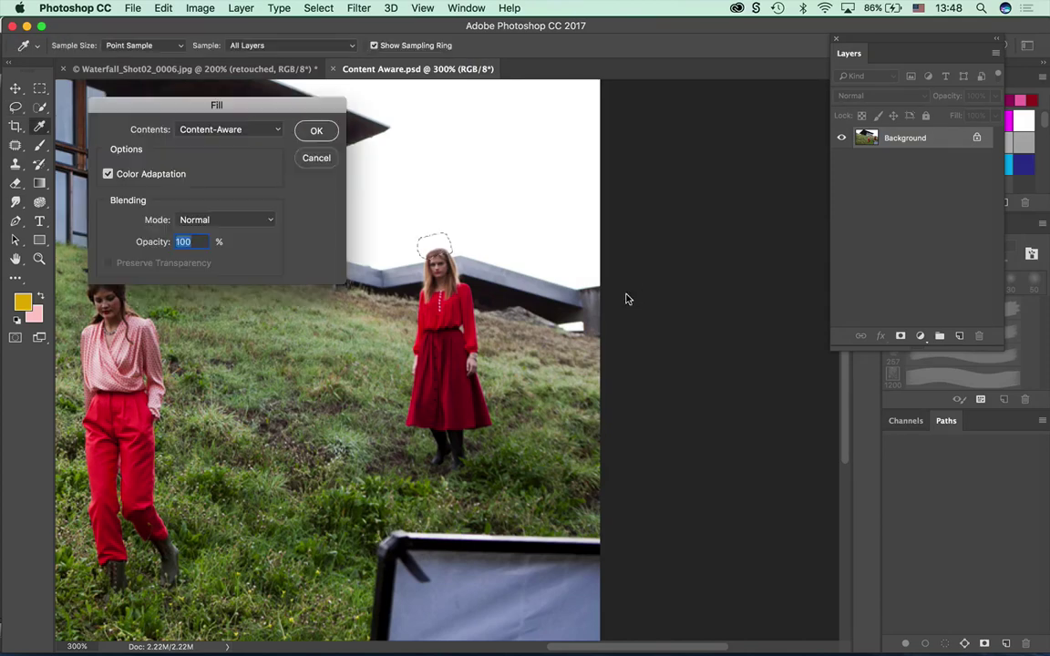
{"action": "left_click", "coordinate": [315, 130]}
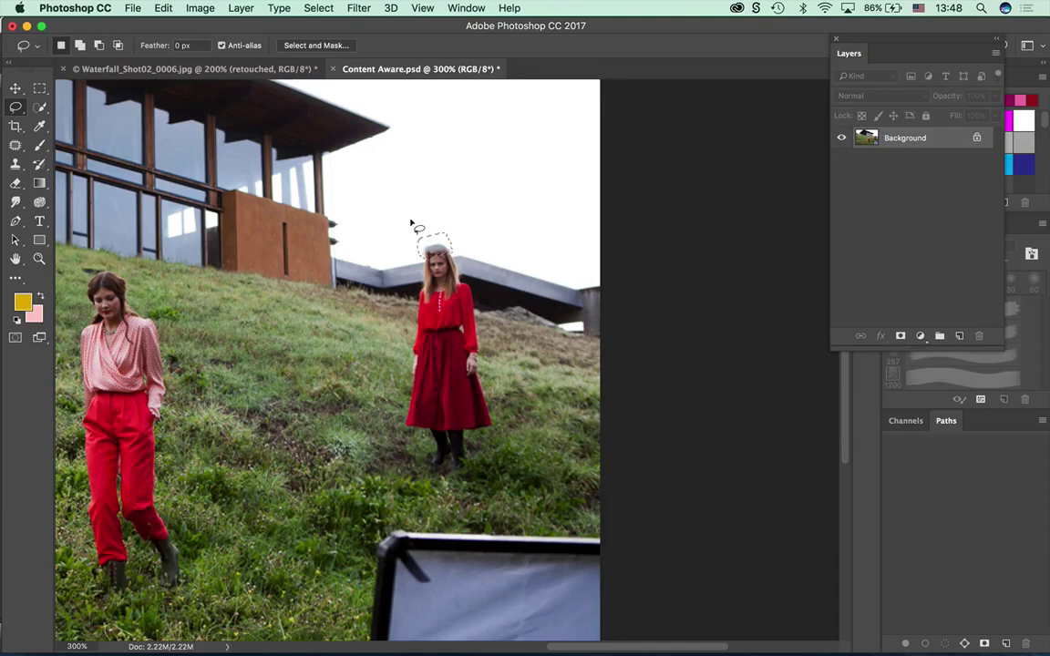
Refill the hat with Content-Aware with Color Adaptation off, then zoom to 400%.
{"action": "key", "text": "shift+BackSpace"}
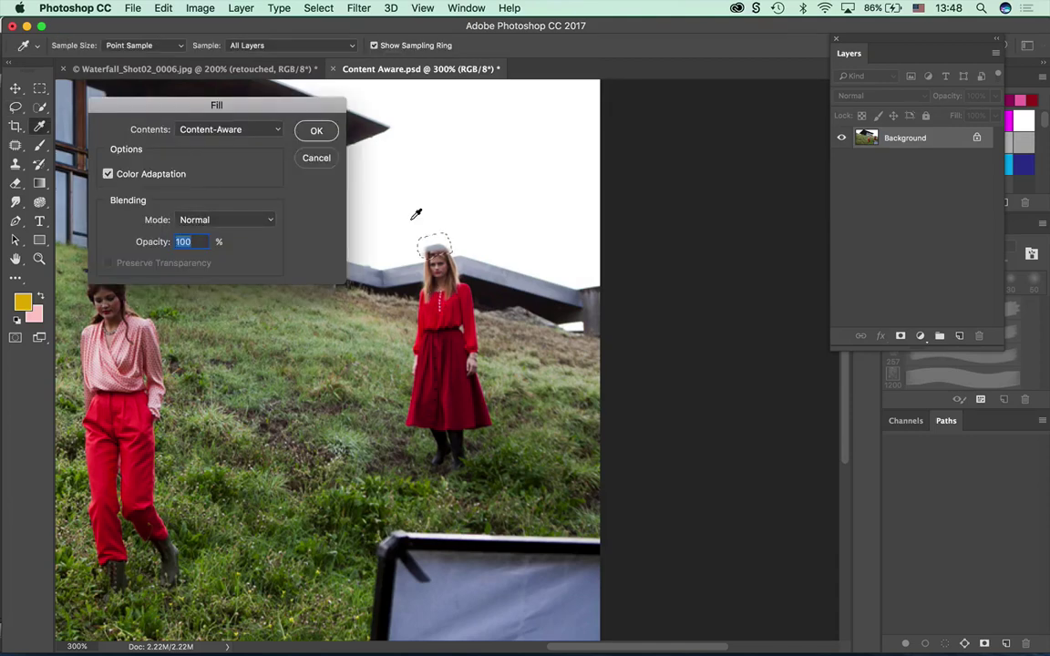
{"action": "left_click", "coordinate": [103, 174]}
{"action": "left_click", "coordinate": [317, 131]}
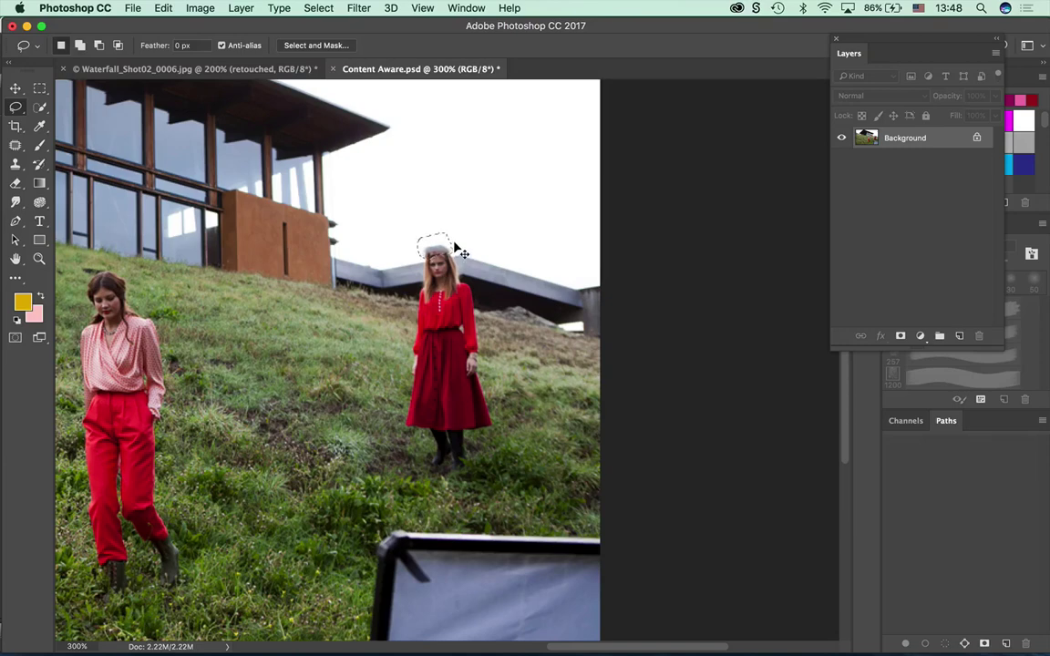
{"action": "key", "text": "super+equal"}
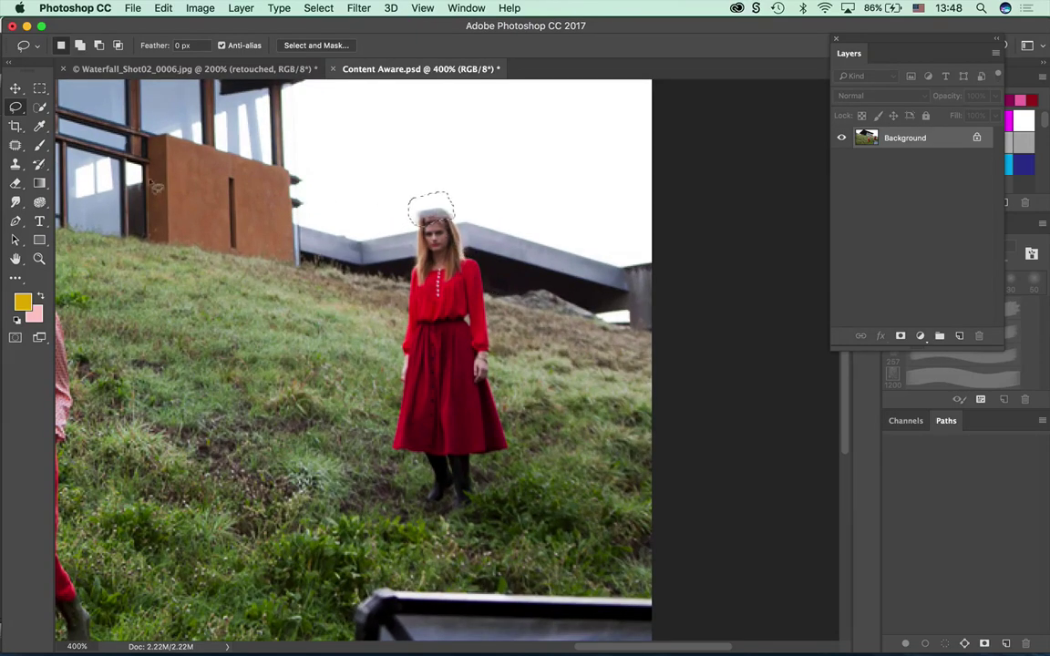
With the Patch tool, patch the hat area from the sky twice.
{"action": "left_click", "coordinate": [15, 145]}
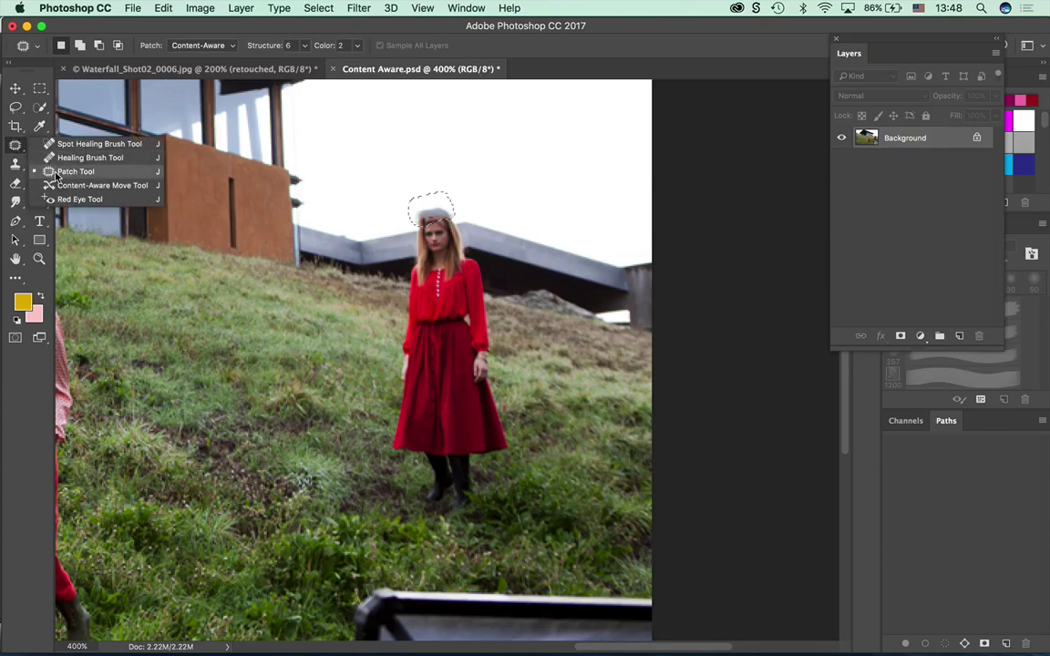
{"action": "left_click", "coordinate": [75, 171]}
{"action": "left_click_drag", "start_coordinate": [432, 211], "coordinate": [355, 224]}
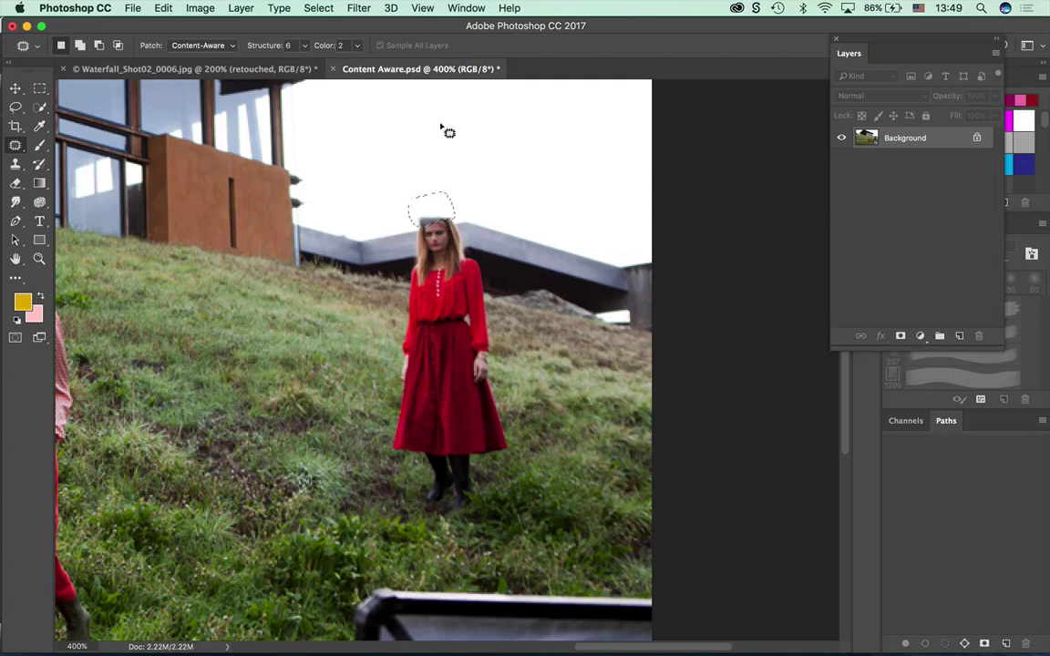
{"action": "key", "text": "super+d"}
{"action": "mouse_move", "coordinate": [433, 235]}
{"action": "left_mouse_down"}
{"action": "mouse_move", "coordinate": [418, 216]}
{"action": "mouse_move", "coordinate": [454, 222]}
{"action": "mouse_move", "coordinate": [500, 191]}
{"action": "mouse_move", "coordinate": [469, 211]}
{"action": "mouse_move", "coordinate": [620, 240]}
{"action": "left_mouse_up"}
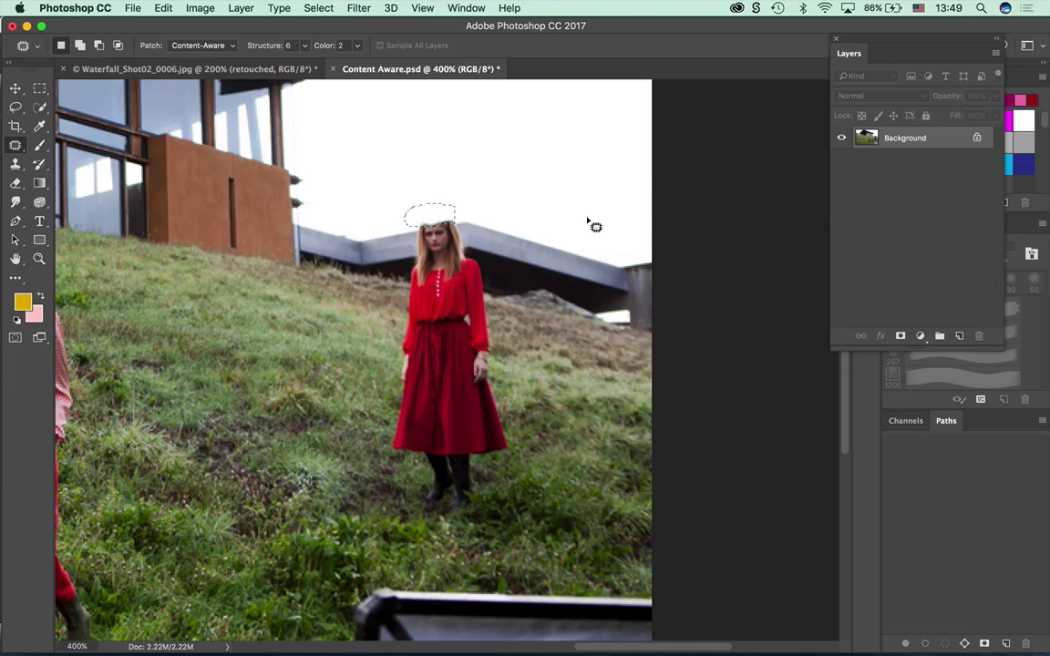
{"action": "key", "text": "super+d"}
Patch the top of the head with roof texture, then outline the remaining head and hair.
{"action": "mouse_move", "coordinate": [422, 267]}
{"action": "left_mouse_down"}
{"action": "mouse_move", "coordinate": [421, 223]}
{"action": "mouse_move", "coordinate": [445, 216]}
{"action": "mouse_move", "coordinate": [471, 230]}
{"action": "mouse_move", "coordinate": [463, 244]}
{"action": "left_mouse_up"}
{"action": "left_click_drag", "start_coordinate": [397, 171], "coordinate": [450, 245]}
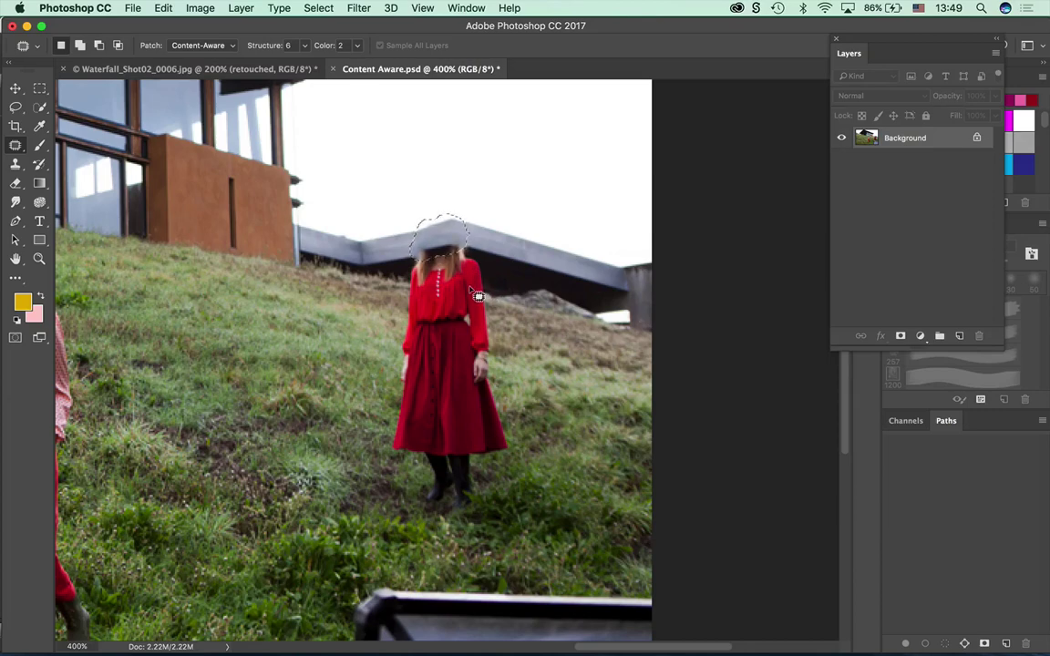
{"action": "key", "text": "ctrl+d"}
{"action": "mouse_move", "coordinate": [427, 261]}
{"action": "left_mouse_down"}
{"action": "mouse_move", "coordinate": [407, 255]}
{"action": "mouse_move", "coordinate": [456, 244]}
{"action": "mouse_move", "coordinate": [457, 284]}
{"action": "left_mouse_up"}
Content-Aware fill the leftover hair, zoom to 600%, and outline the roofline above the figure.
{"action": "key", "text": "shift+BackSpace"}
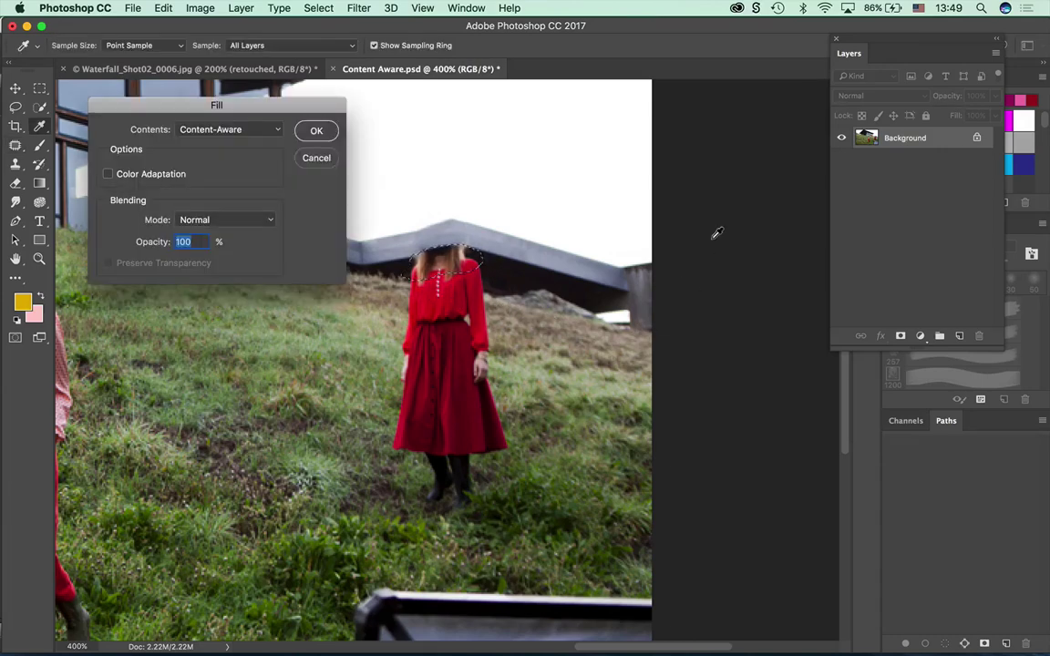
{"action": "left_click", "coordinate": [316, 130]}
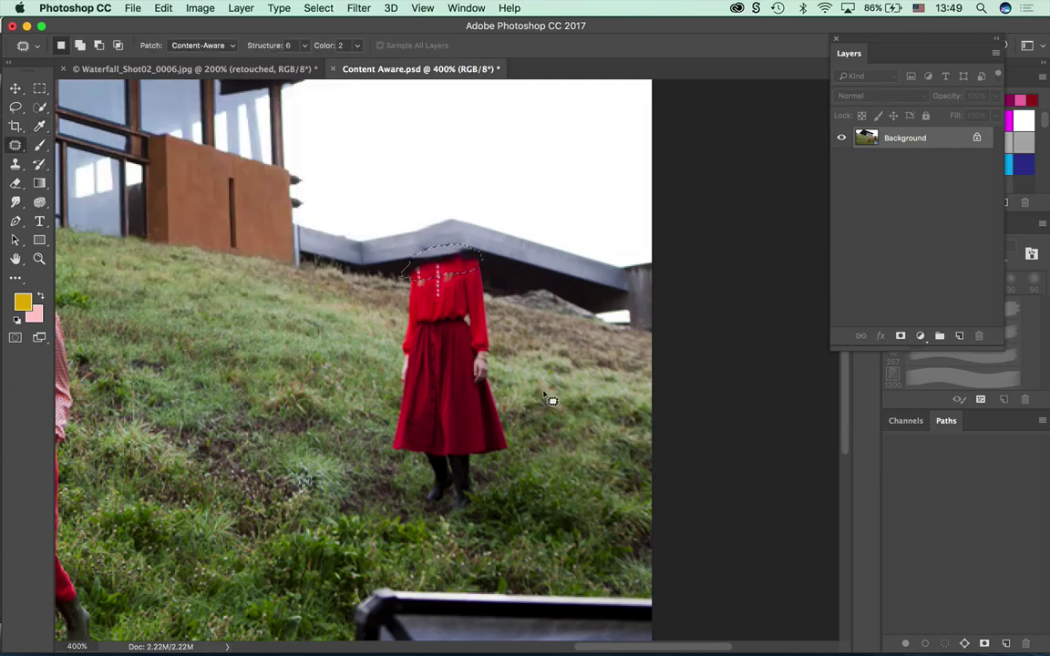
{"action": "key", "text": "super+d"}
{"action": "key", "text": "super+equal"}
{"action": "key", "text": "super+equal"}
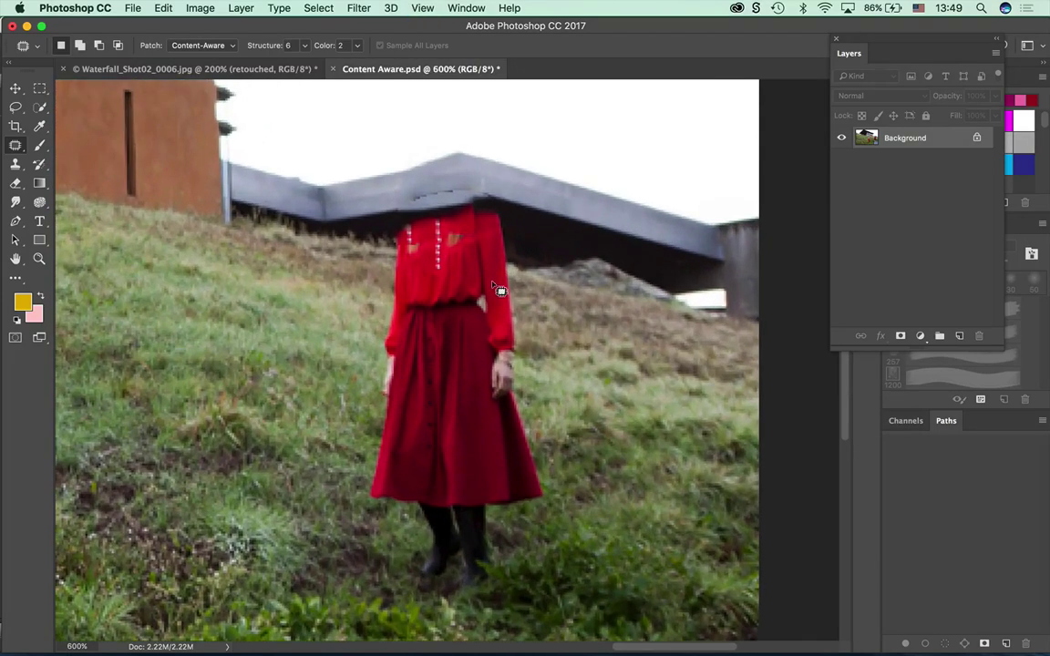
{"action": "mouse_move", "coordinate": [492, 175]}
{"action": "left_mouse_down"}
{"action": "mouse_move", "coordinate": [489, 194]}
{"action": "mouse_move", "coordinate": [409, 212]}
{"action": "mouse_move", "coordinate": [464, 168]}
{"action": "mouse_move", "coordinate": [467, 179]}
{"action": "mouse_move", "coordinate": [507, 182]}
{"action": "mouse_move", "coordinate": [354, 208]}
{"action": "mouse_move", "coordinate": [357, 197]}
{"action": "left_mouse_up"}
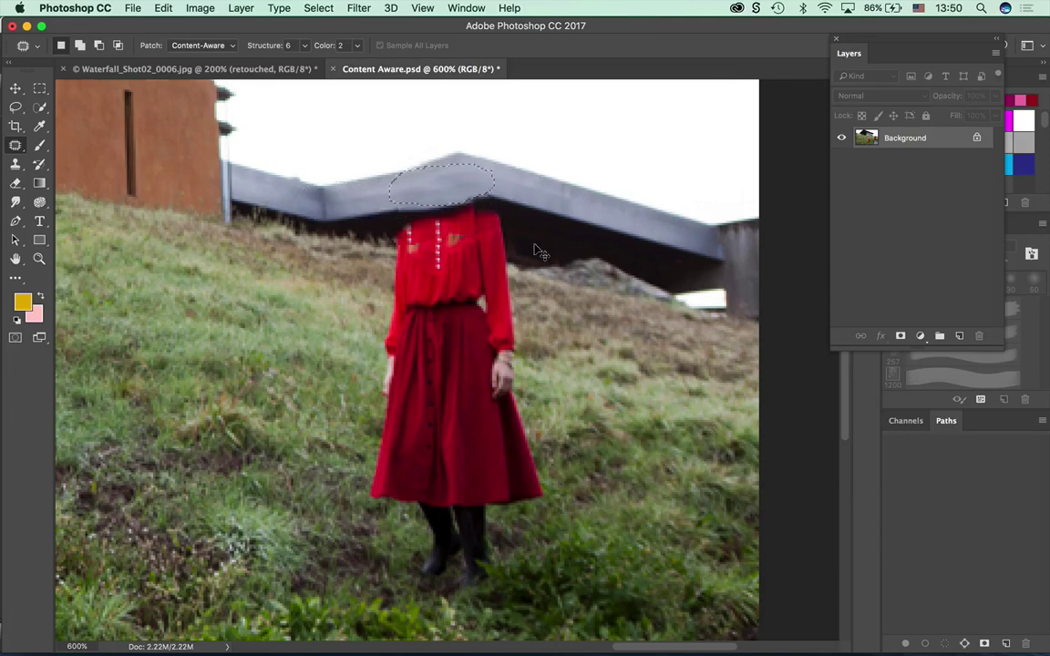
Apply the roof patch, then Content-Aware fill the red-dress woman's body with grass.
{"action": "key", "text": "super+d"}
{"action": "mouse_move", "coordinate": [392, 260]}
{"action": "left_mouse_down"}
{"action": "mouse_move", "coordinate": [566, 302]}
{"action": "mouse_move", "coordinate": [588, 418]}
{"action": "mouse_move", "coordinate": [587, 553]}
{"action": "mouse_move", "coordinate": [494, 602]}
{"action": "mouse_move", "coordinate": [370, 567]}
{"action": "mouse_move", "coordinate": [361, 273]}
{"action": "left_mouse_up"}
{"action": "key", "text": "shift+BackSpace"}
{"action": "left_click", "coordinate": [315, 131]}
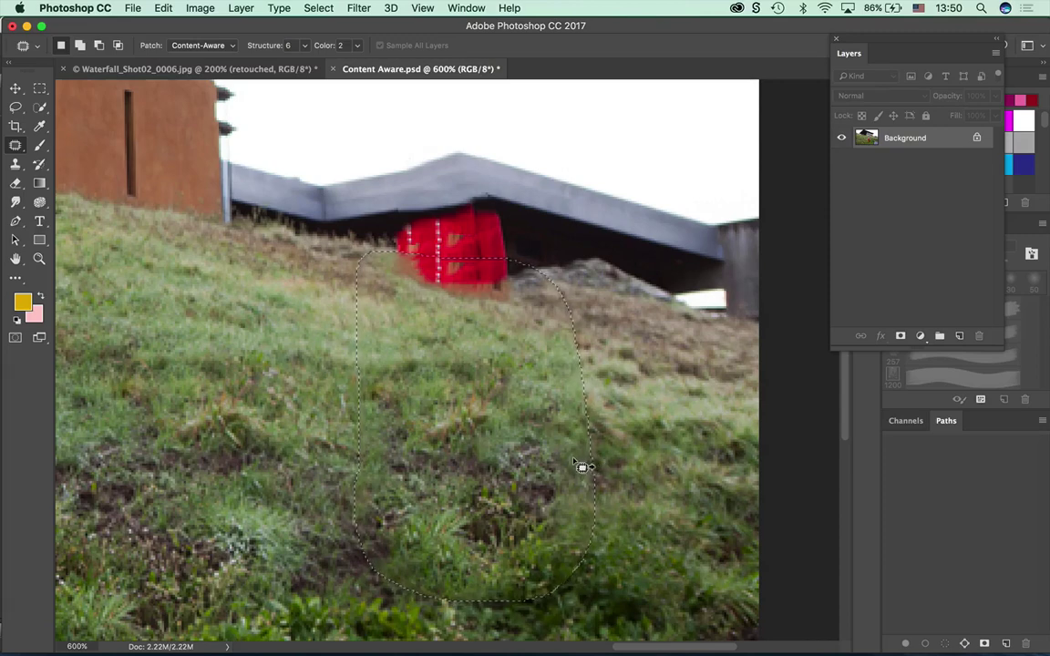
{"action": "key", "text": "super+d"}
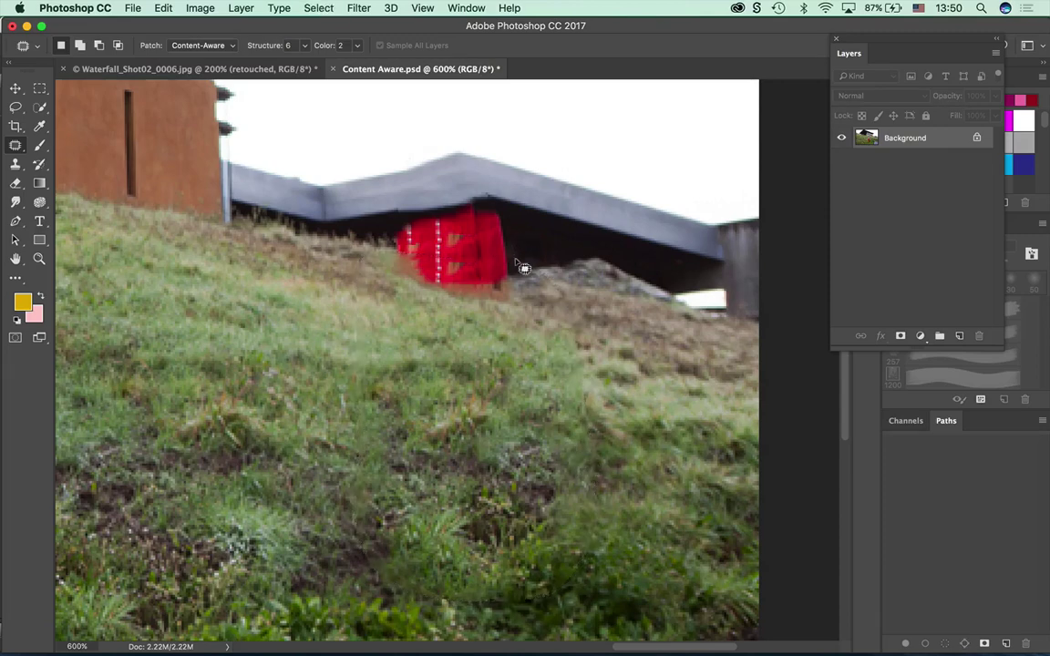
Patch the leftover red areas with grass and dark building texture from nearby.
{"action": "mouse_move", "coordinate": [516, 261]}
{"action": "left_mouse_down"}
{"action": "mouse_move", "coordinate": [483, 312]}
{"action": "mouse_move", "coordinate": [438, 306]}
{"action": "mouse_move", "coordinate": [386, 271]}
{"action": "mouse_move", "coordinate": [384, 248]}
{"action": "mouse_move", "coordinate": [515, 257]}
{"action": "left_mouse_up"}
{"action": "left_click_drag", "start_coordinate": [472, 288], "coordinate": [583, 401]}
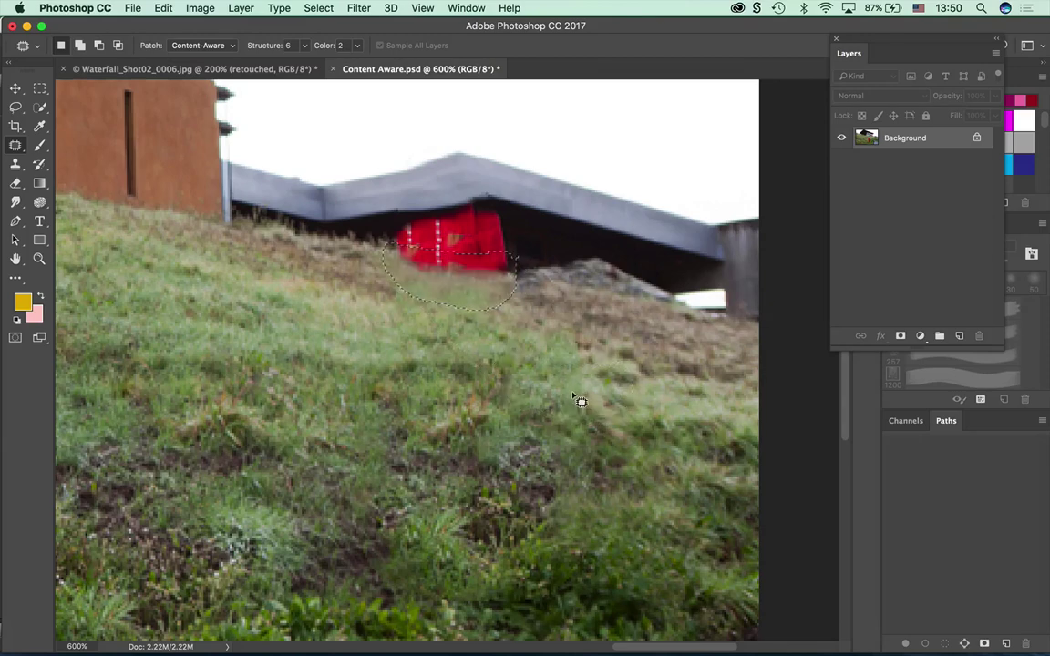
{"action": "key", "text": "ctrl+d"}
{"action": "mouse_move", "coordinate": [385, 220]}
{"action": "left_mouse_down"}
{"action": "mouse_move", "coordinate": [476, 214]}
{"action": "mouse_move", "coordinate": [523, 247]}
{"action": "mouse_move", "coordinate": [360, 212]}
{"action": "left_mouse_up"}
{"action": "left_click_drag", "start_coordinate": [469, 244], "coordinate": [524, 246]}
{"action": "key", "text": "ctrl+d"}
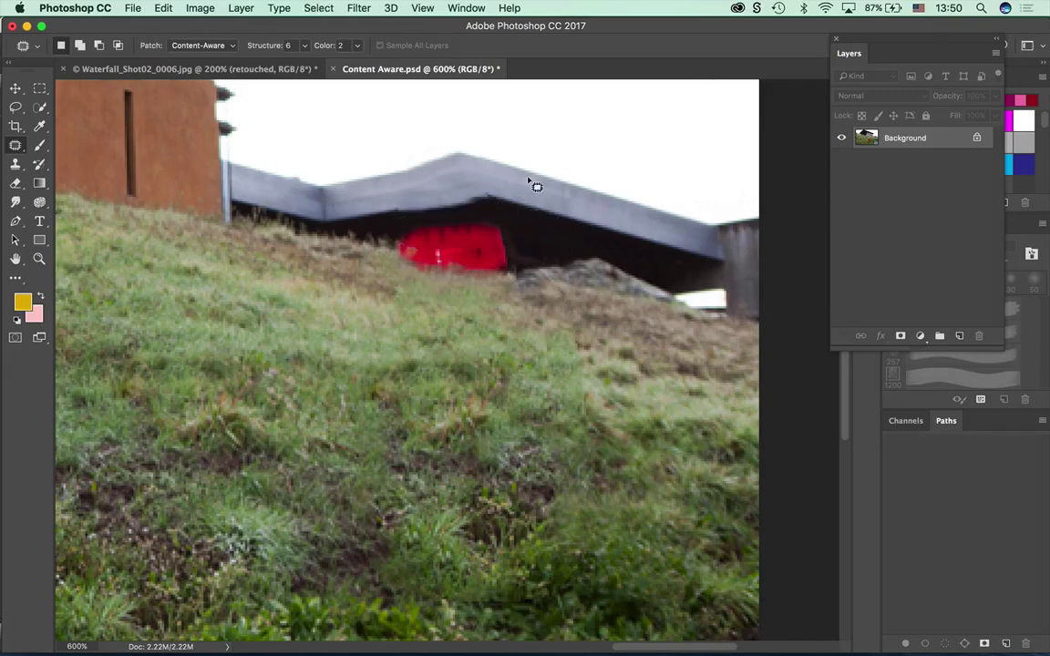
{"action": "left_click_drag", "start_coordinate": [396, 235], "coordinate": [460, 223]}
{"action": "mouse_move", "coordinate": [515, 242]}
{"action": "left_mouse_down"}
{"action": "mouse_move", "coordinate": [400, 229]}
{"action": "mouse_move", "coordinate": [549, 248]}
{"action": "left_mouse_up"}
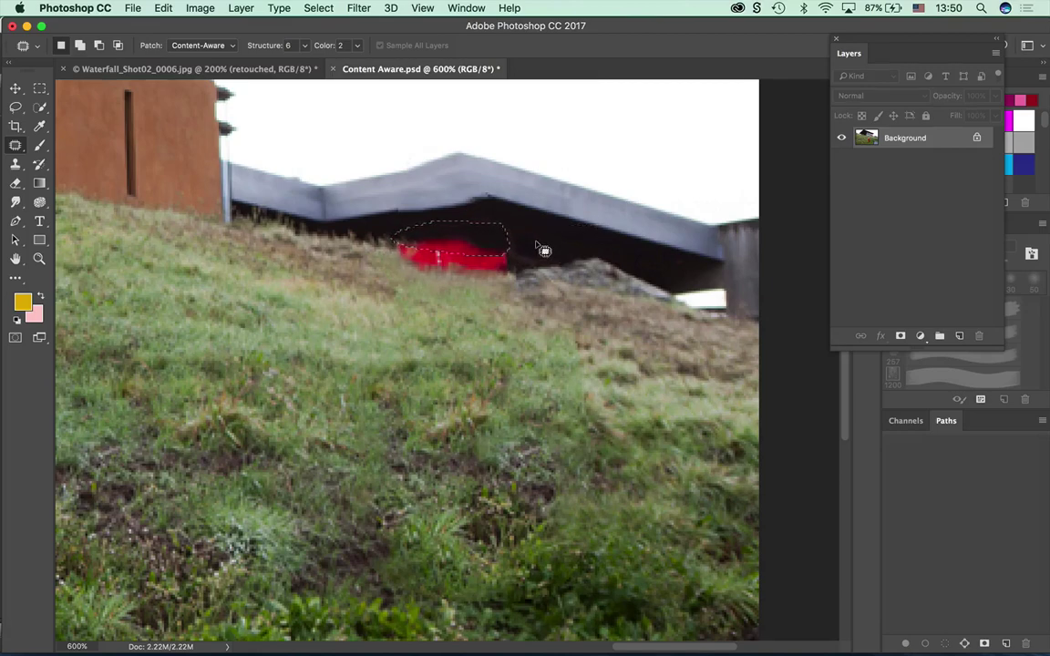
Set Patch Color to 0 and Structure to 1, then patch the red strip.
{"action": "left_click_drag", "start_coordinate": [483, 243], "coordinate": [582, 244]}
{"action": "left_click", "coordinate": [361, 46]}
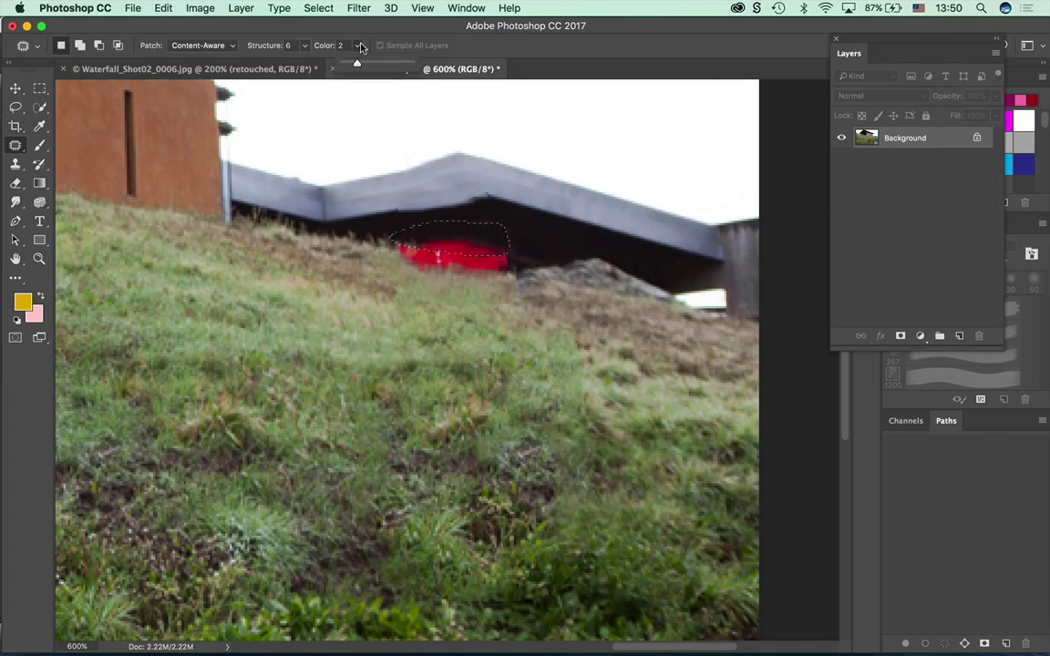
{"action": "left_click_drag", "start_coordinate": [401, 62], "coordinate": [233, 61]}
{"action": "left_click", "coordinate": [306, 46]}
{"action": "left_click_drag", "start_coordinate": [475, 242], "coordinate": [589, 239]}
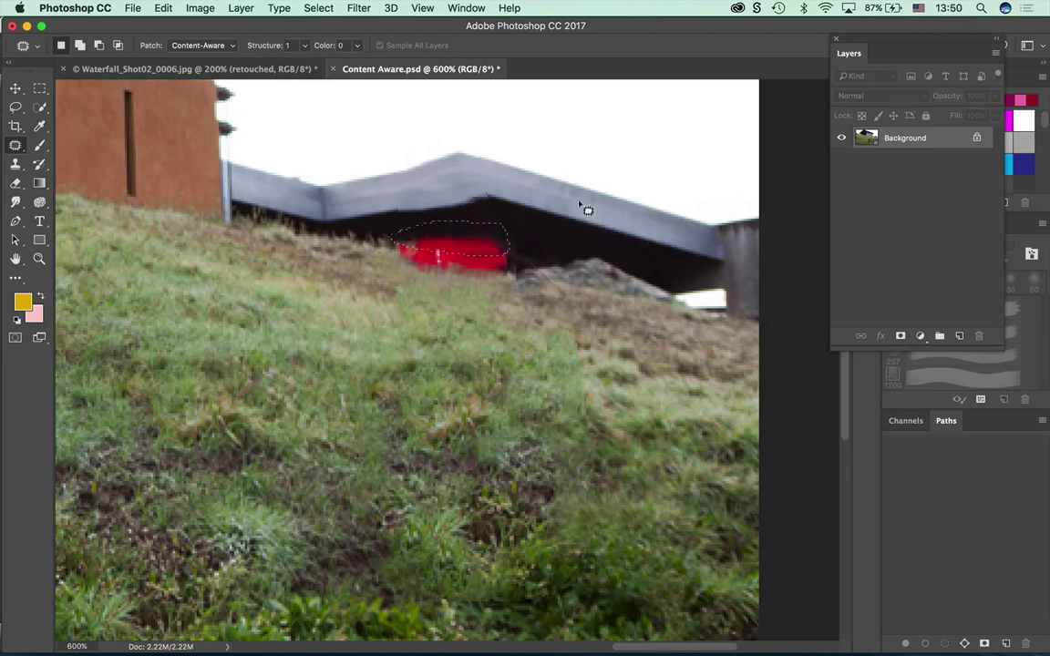
{"action": "key", "text": "super+d"}
Patch the remaining red remnant with grass and reselect the new grass area.
{"action": "mouse_move", "coordinate": [416, 260]}
{"action": "left_mouse_down"}
{"action": "mouse_move", "coordinate": [481, 258]}
{"action": "mouse_move", "coordinate": [521, 271]}
{"action": "mouse_move", "coordinate": [398, 272]}
{"action": "mouse_move", "coordinate": [465, 295]}
{"action": "mouse_move", "coordinate": [487, 324]}
{"action": "left_mouse_up"}
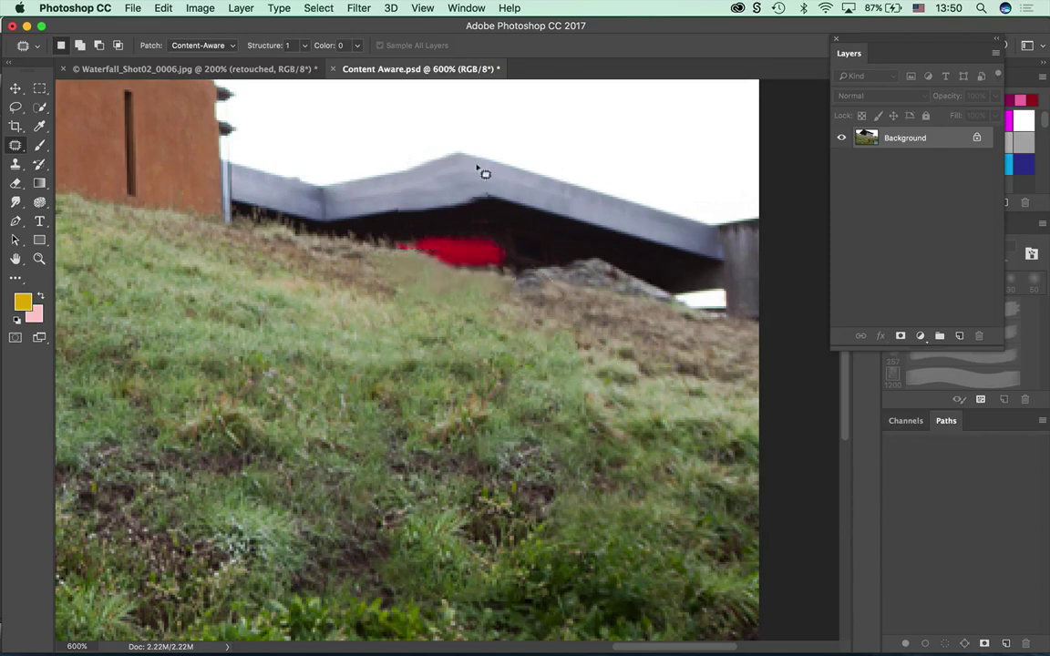
{"action": "mouse_move", "coordinate": [385, 233]}
{"action": "left_mouse_down"}
{"action": "mouse_move", "coordinate": [520, 235]}
{"action": "mouse_move", "coordinate": [501, 267]}
{"action": "mouse_move", "coordinate": [387, 248]}
{"action": "left_mouse_up"}
{"action": "mouse_move", "coordinate": [471, 243]}
{"action": "left_mouse_down"}
{"action": "mouse_move", "coordinate": [539, 357]}
{"action": "mouse_move", "coordinate": [532, 248]}
{"action": "left_mouse_up"}
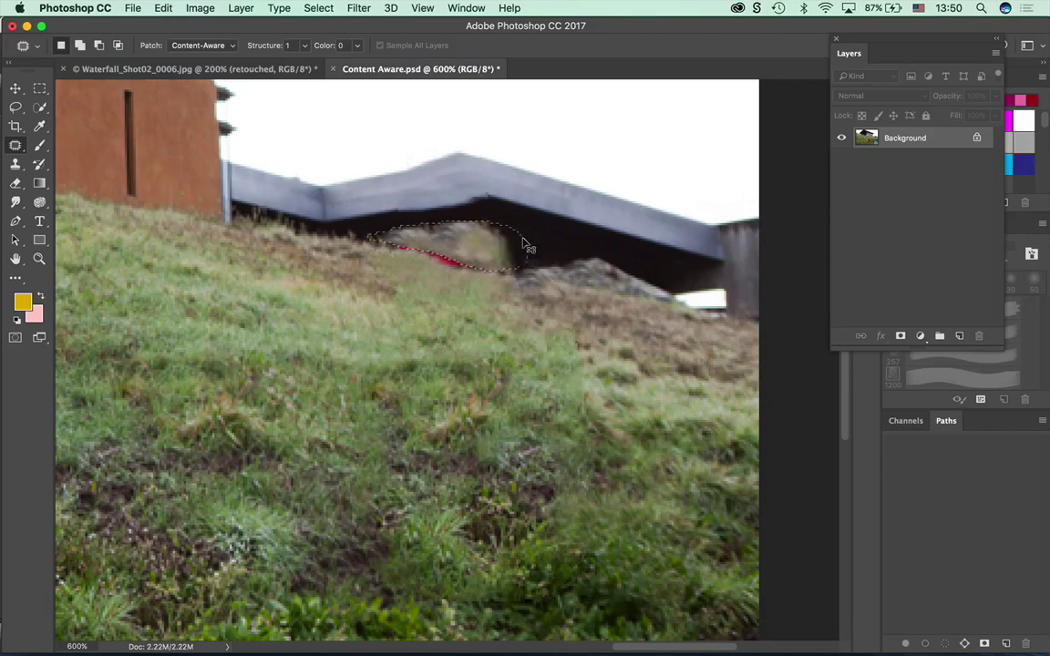
{"action": "key", "text": "super+d"}
{"action": "left_click_drag", "start_coordinate": [473, 250], "coordinate": [328, 294]}
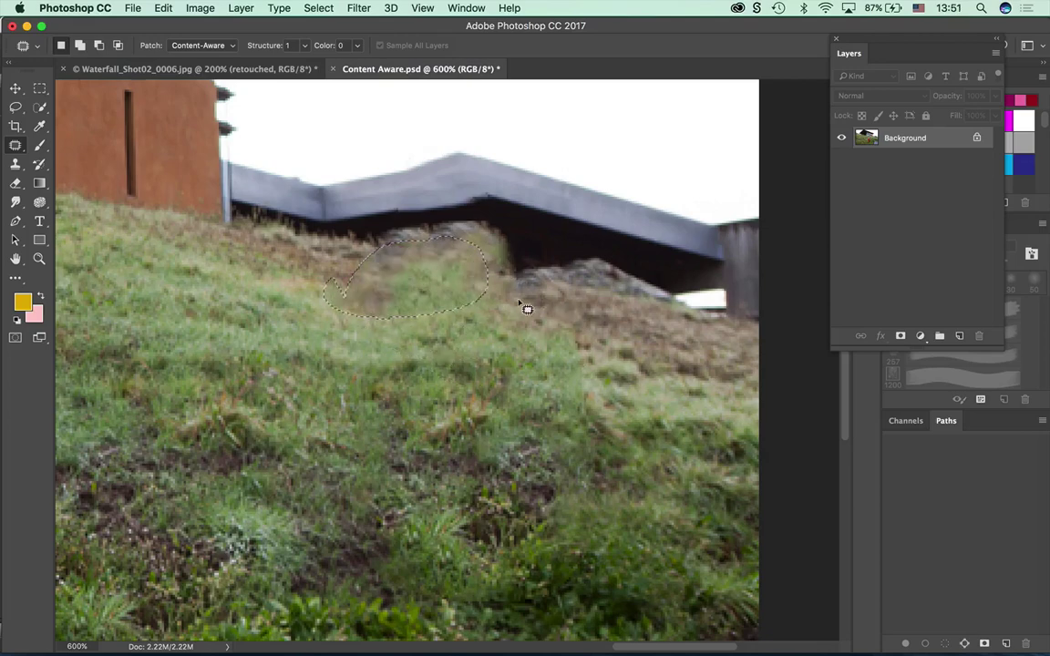
{"action": "key", "text": "super+d"}
Reblend the blotchy grass patch with Structure 6 and Color 7.
{"action": "mouse_move", "coordinate": [497, 241]}
{"action": "left_mouse_down"}
{"action": "mouse_move", "coordinate": [415, 264]}
{"action": "mouse_move", "coordinate": [464, 345]}
{"action": "mouse_move", "coordinate": [491, 312]}
{"action": "mouse_move", "coordinate": [483, 307]}
{"action": "mouse_move", "coordinate": [529, 401]}
{"action": "mouse_move", "coordinate": [512, 424]}
{"action": "mouse_move", "coordinate": [526, 520]}
{"action": "left_mouse_up"}
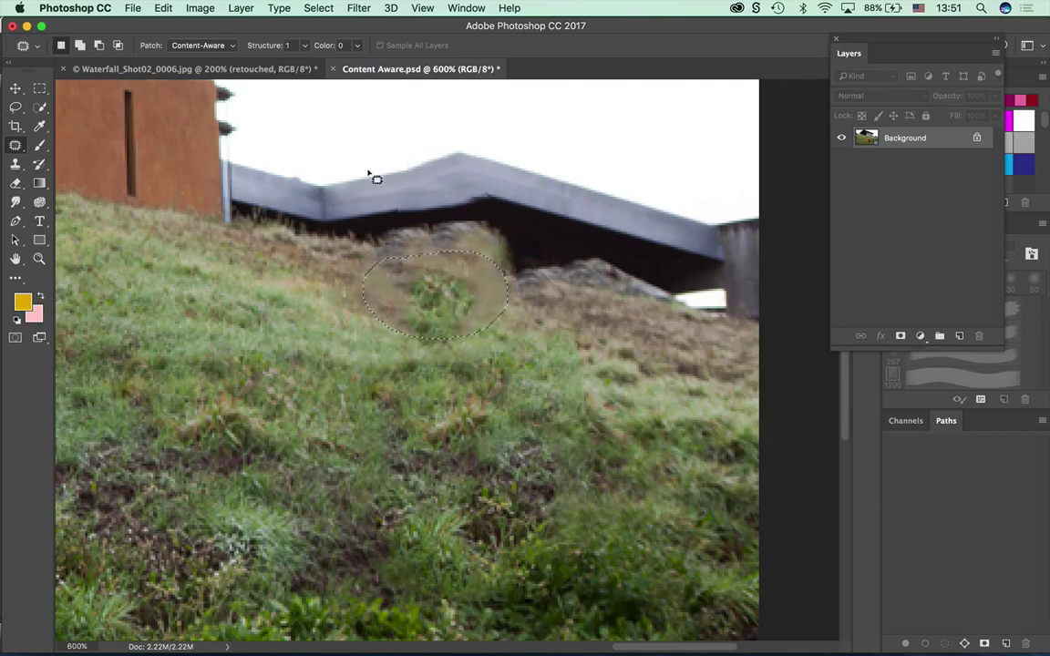
{"action": "left_click", "coordinate": [304, 45]}
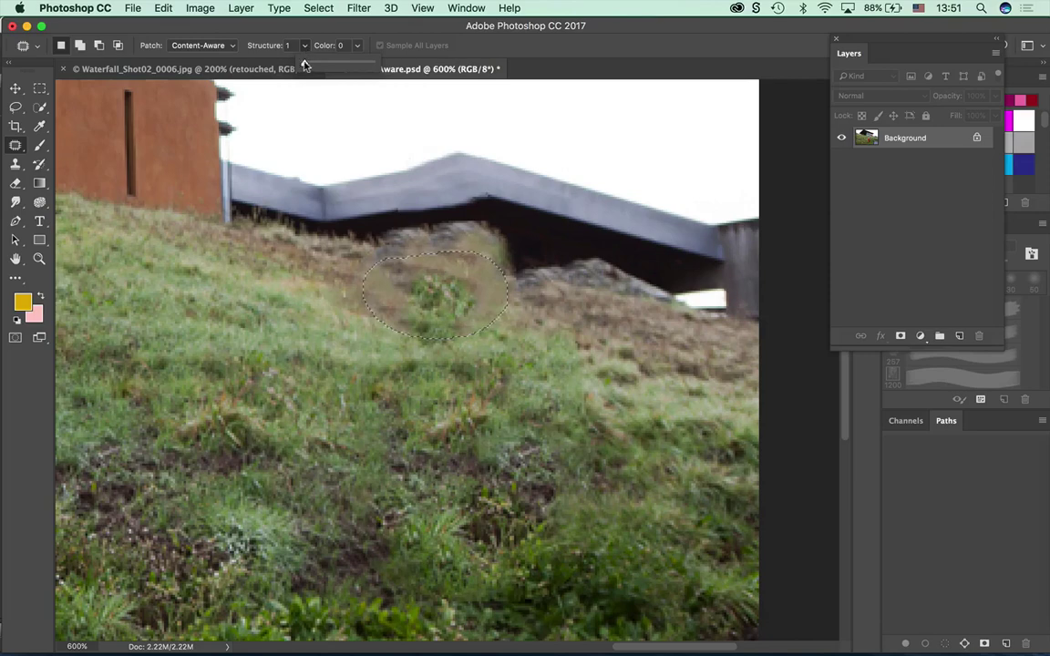
{"action": "left_click_drag", "start_coordinate": [304, 65], "coordinate": [360, 70]}
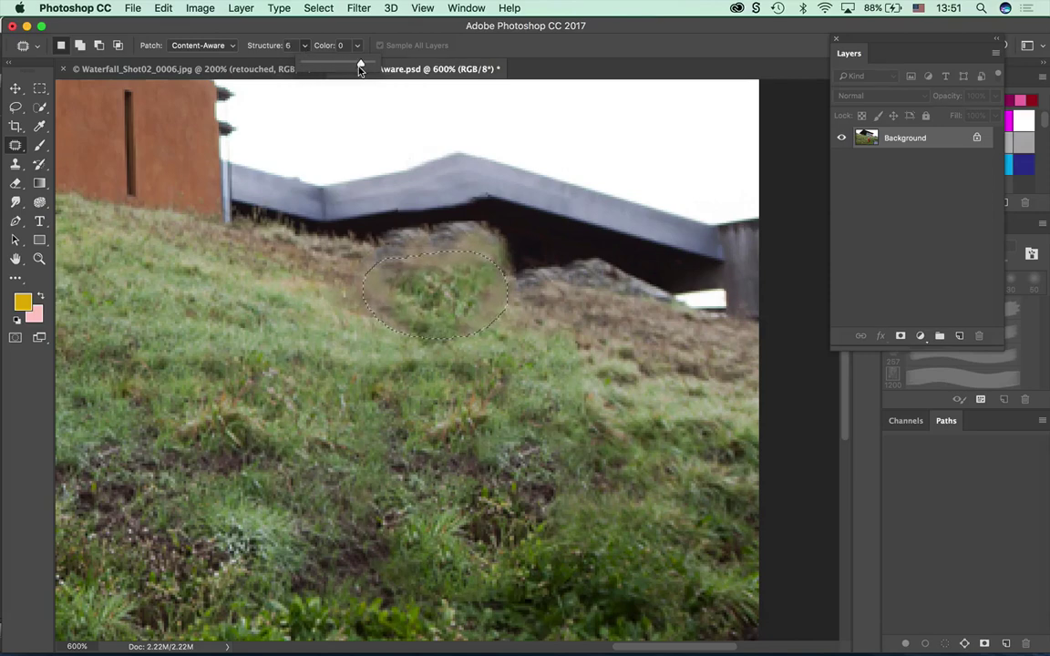
{"action": "left_click", "coordinate": [357, 45]}
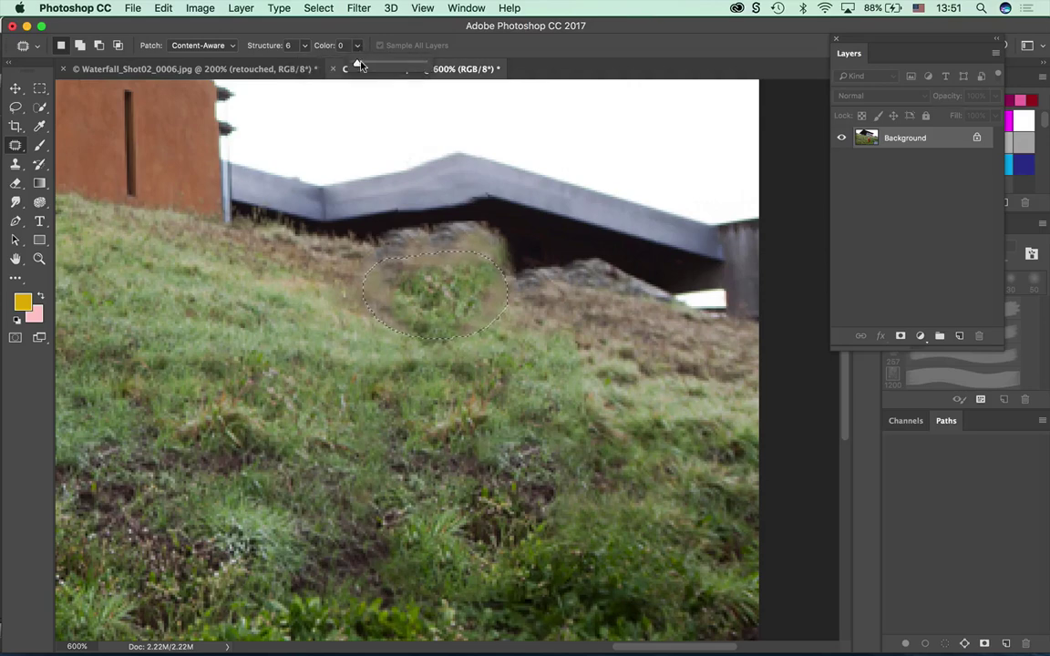
{"action": "left_click_drag", "start_coordinate": [382, 64], "coordinate": [404, 64]}
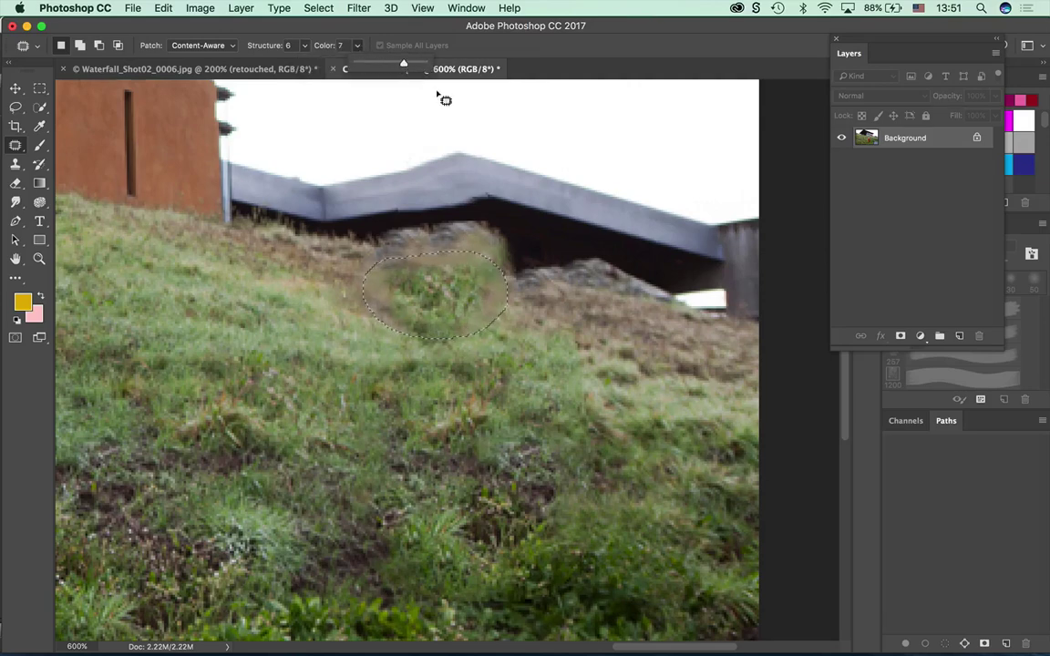
{"action": "left_click", "coordinate": [620, 366]}
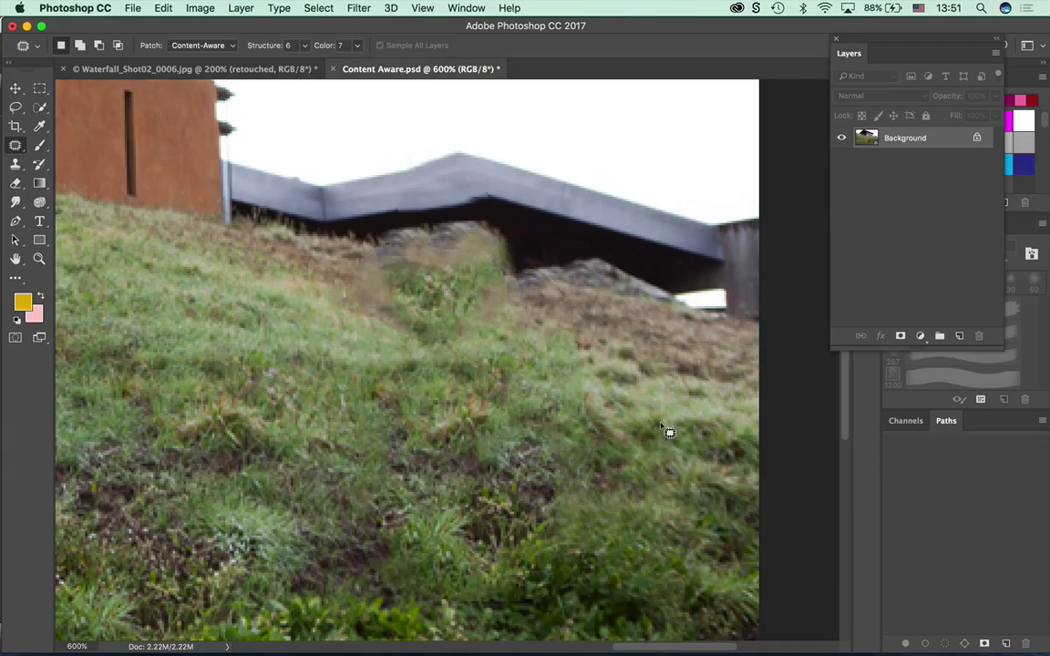
Fit the whole photo on screen and open the Window menu.
{"action": "key", "text": "super+0"}
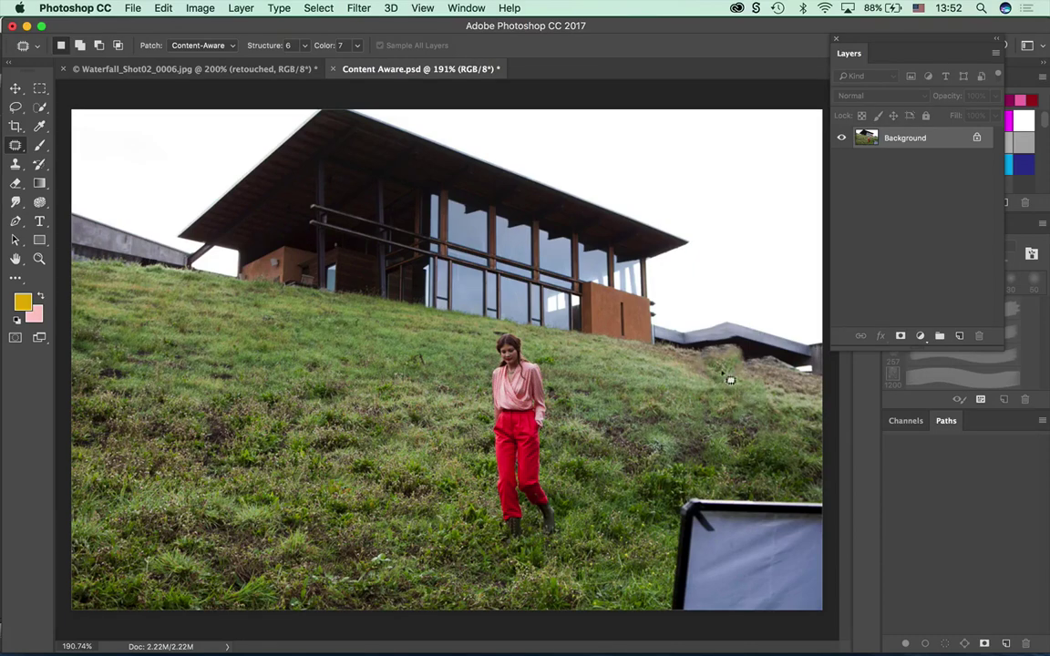
{"action": "left_click", "coordinate": [463, 8]}
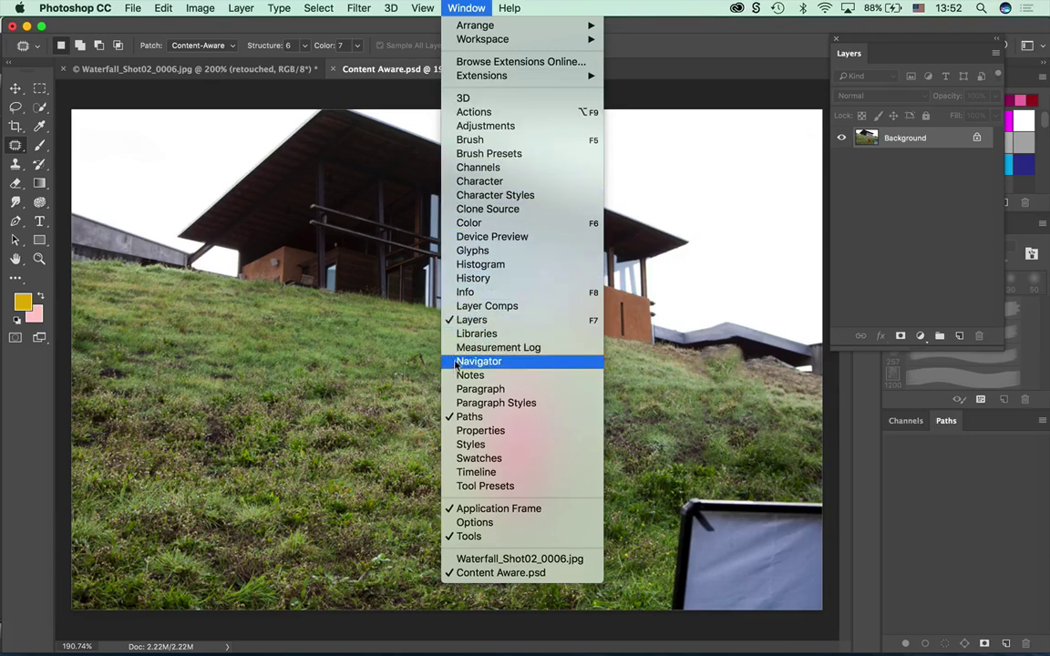
Show the History panel and revert to the Content Aware.psd opening snapshot.
{"action": "left_click", "coordinate": [467, 279]}
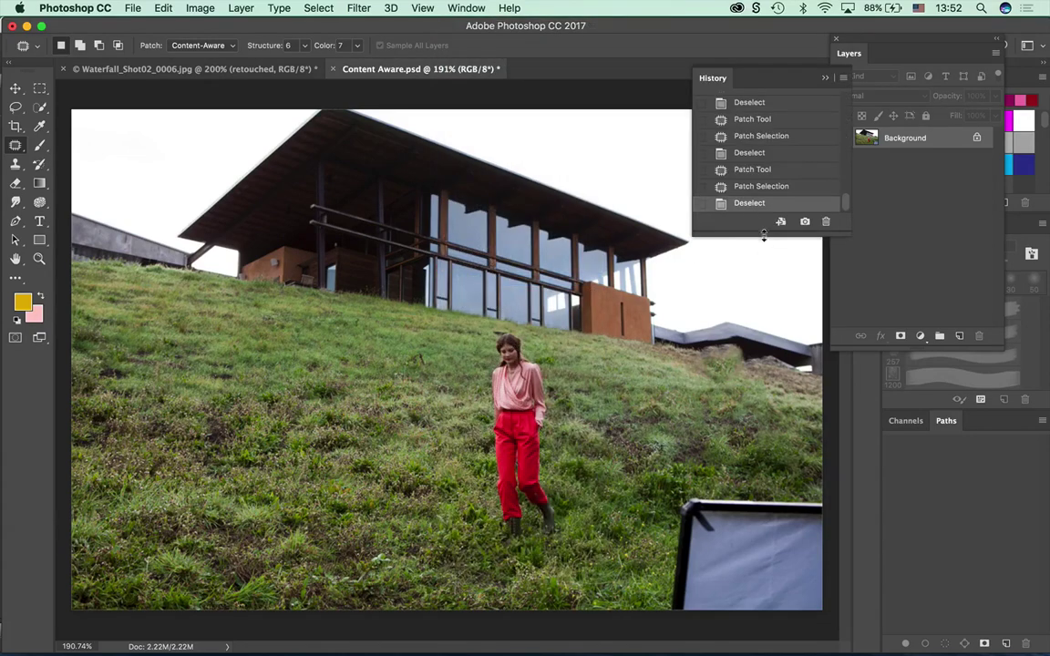
{"action": "left_click_drag", "start_coordinate": [764, 236], "coordinate": [764, 543]}
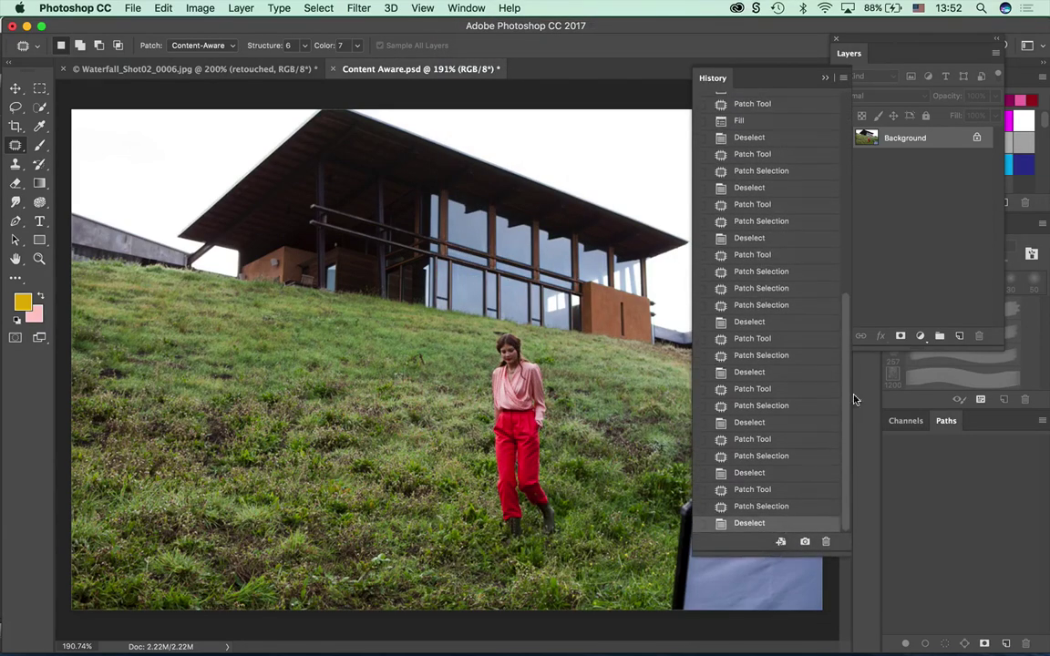
{"action": "left_click_drag", "start_coordinate": [847, 367], "coordinate": [829, 119]}
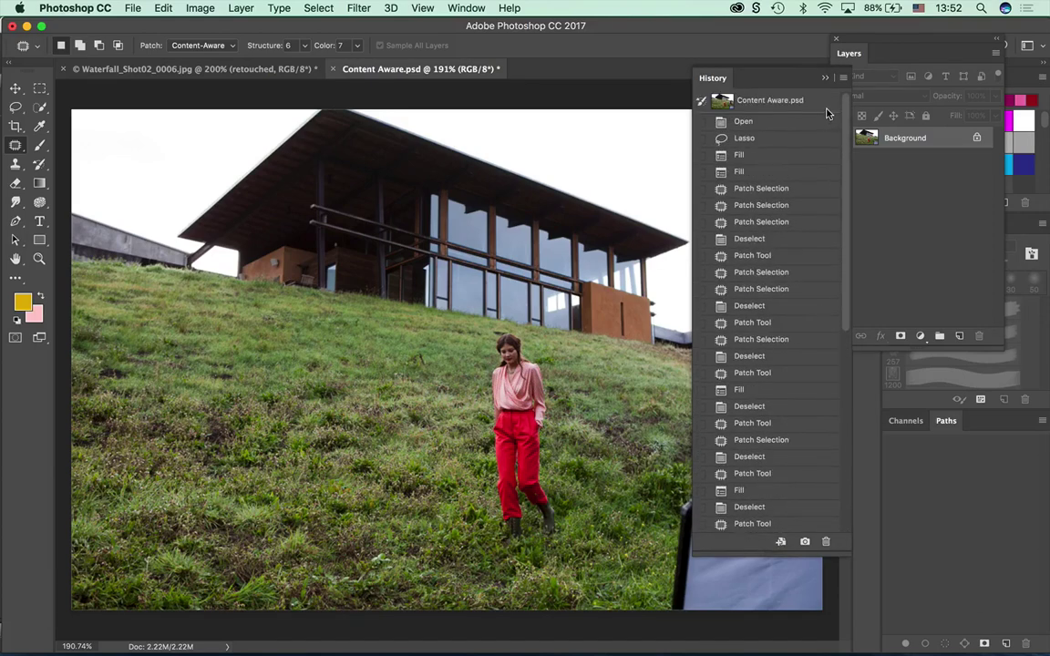
{"action": "left_click", "coordinate": [770, 100]}
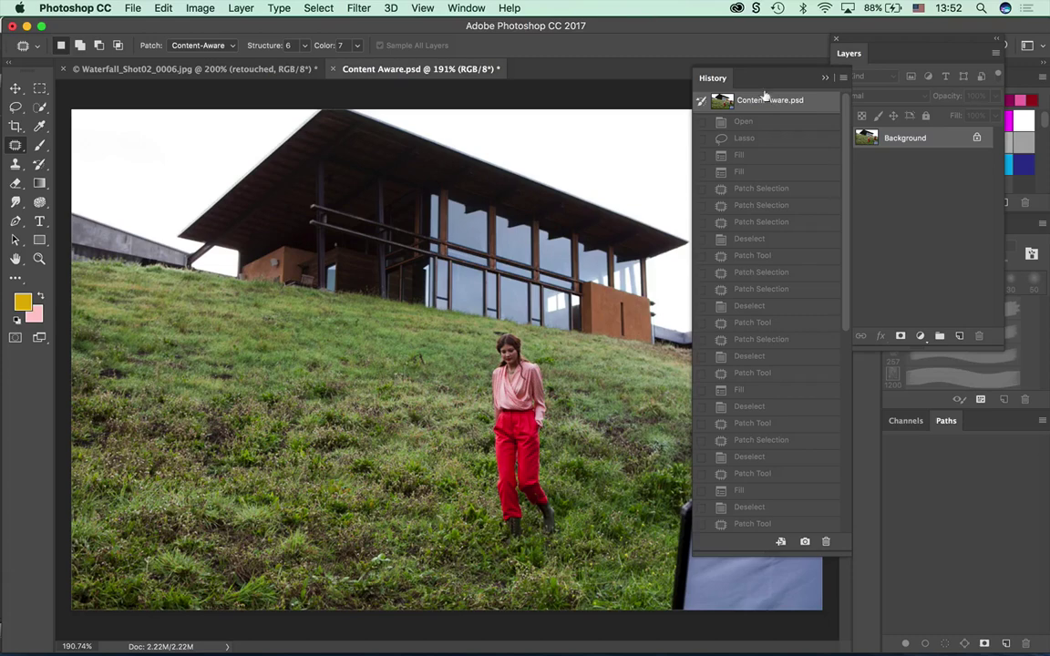
Float the History panel beside the image and zoom out on the photo.
{"action": "left_click_drag", "start_coordinate": [720, 82], "coordinate": [109, 120]}
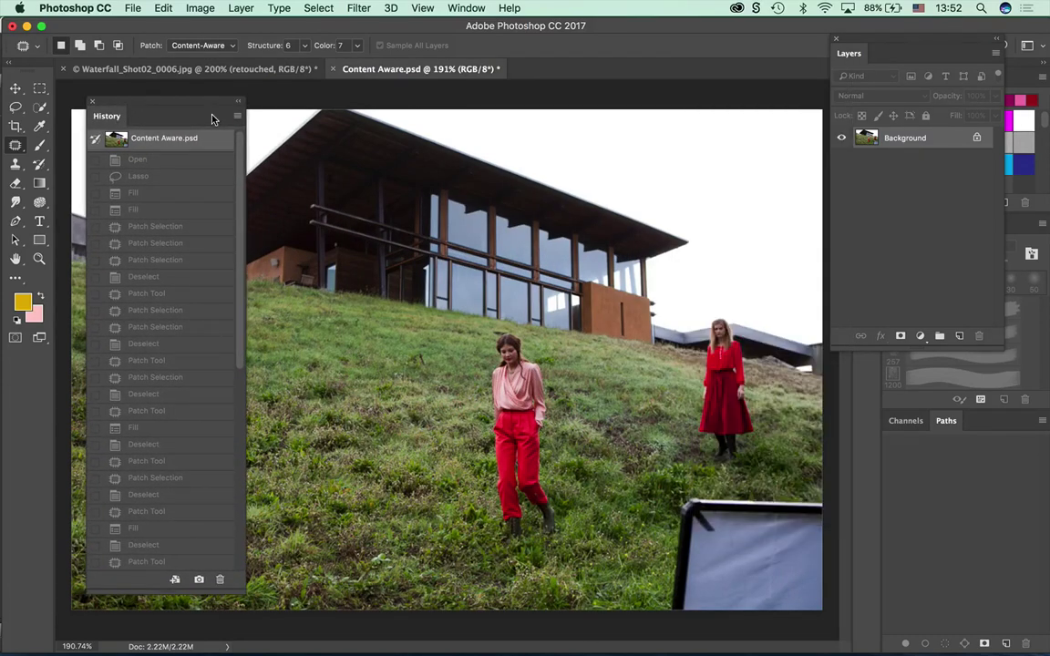
{"action": "key", "text": "super+minus"}
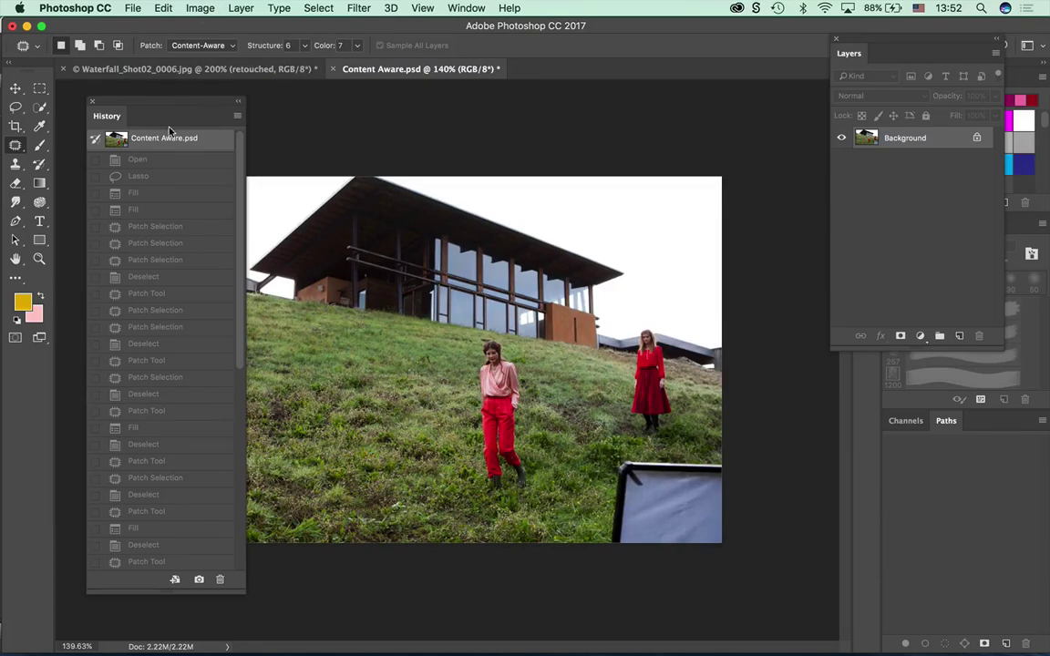
{"action": "left_click_drag", "start_coordinate": [117, 103], "coordinate": [809, 439]}
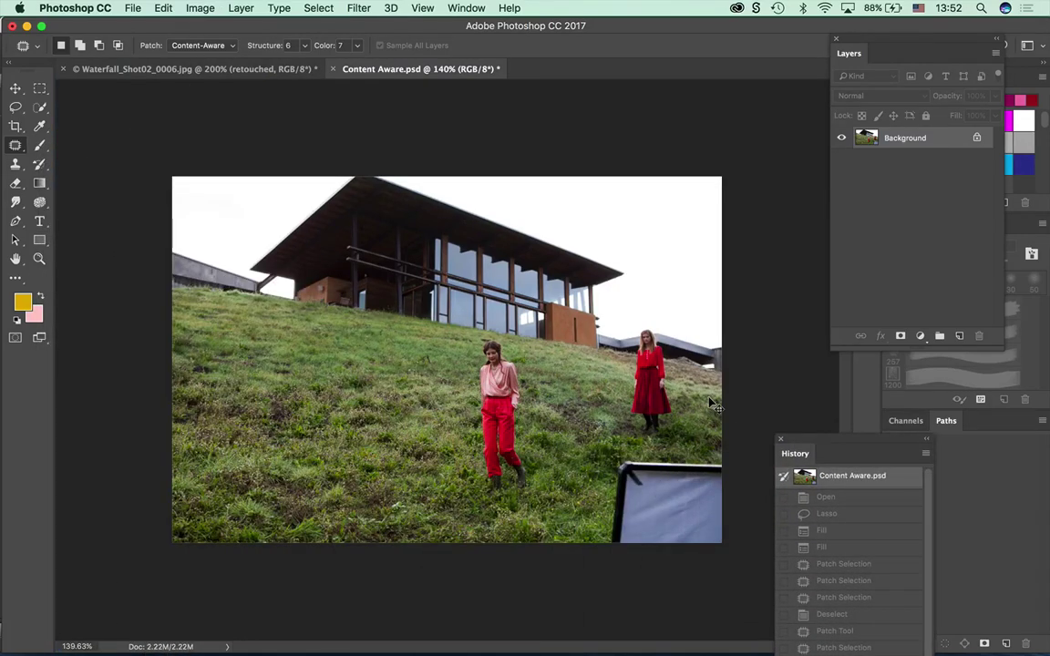
Select the entire canvas and copy it.
{"action": "left_click", "coordinate": [318, 8]}
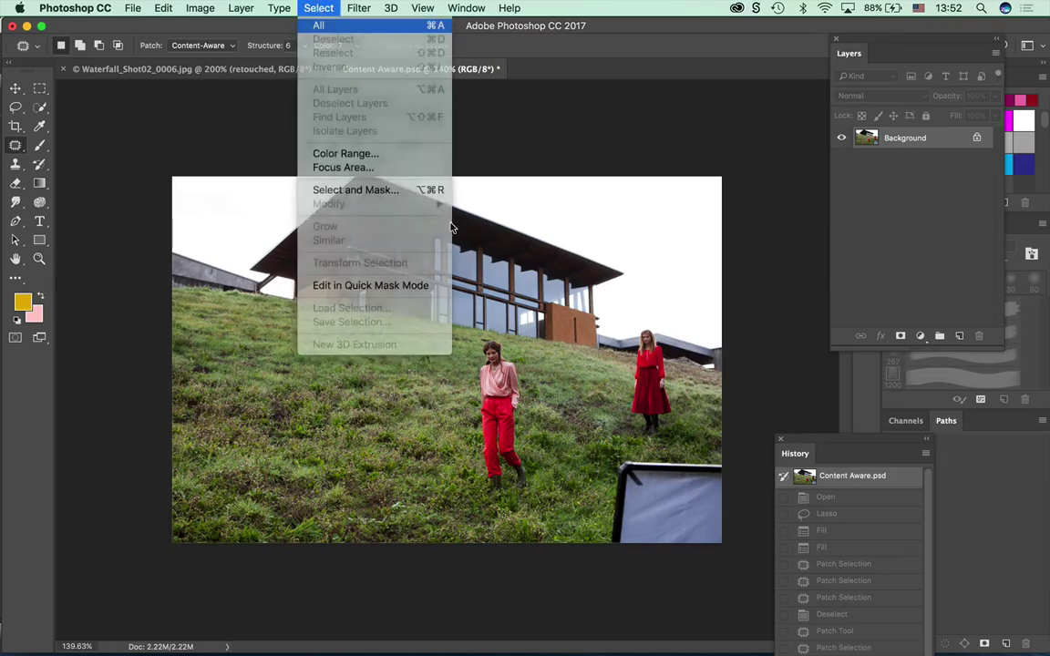
{"action": "left_click", "coordinate": [314, 30]}
{"action": "left_click", "coordinate": [161, 9]}
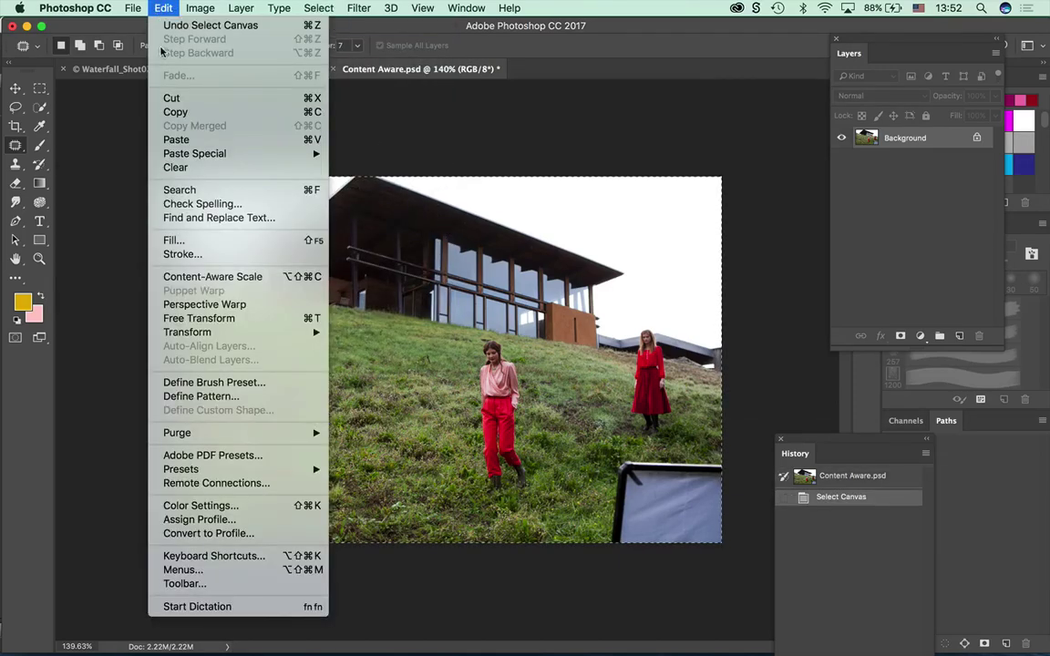
{"action": "left_click", "coordinate": [173, 112]}
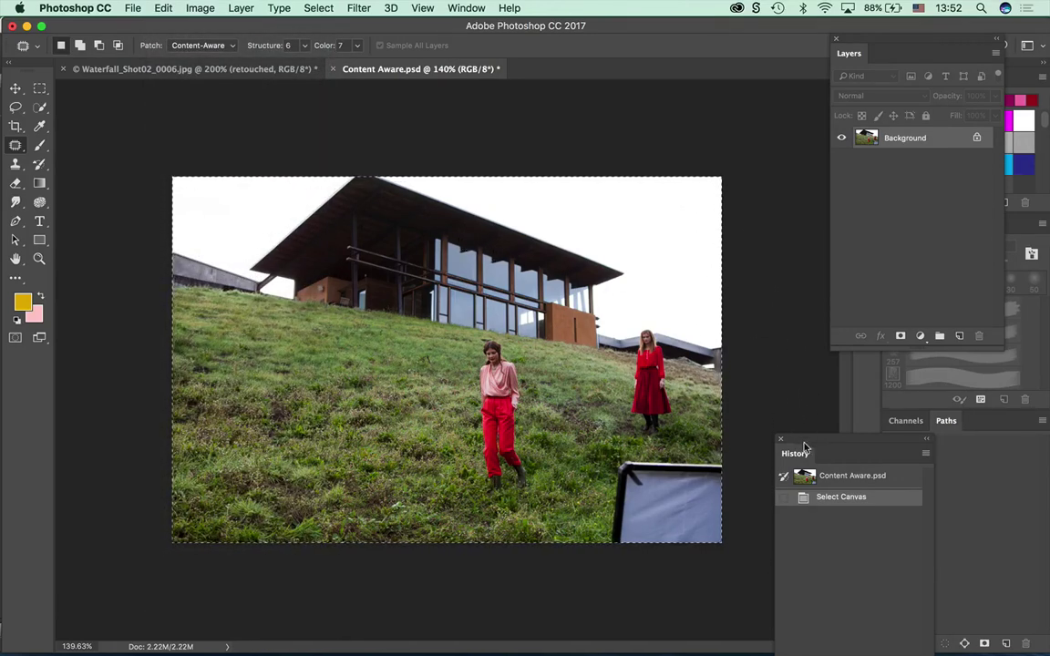
Restore the Select All state in History and paste the copy as Layer 1.
{"action": "left_click_drag", "start_coordinate": [804, 447], "coordinate": [691, 66]}
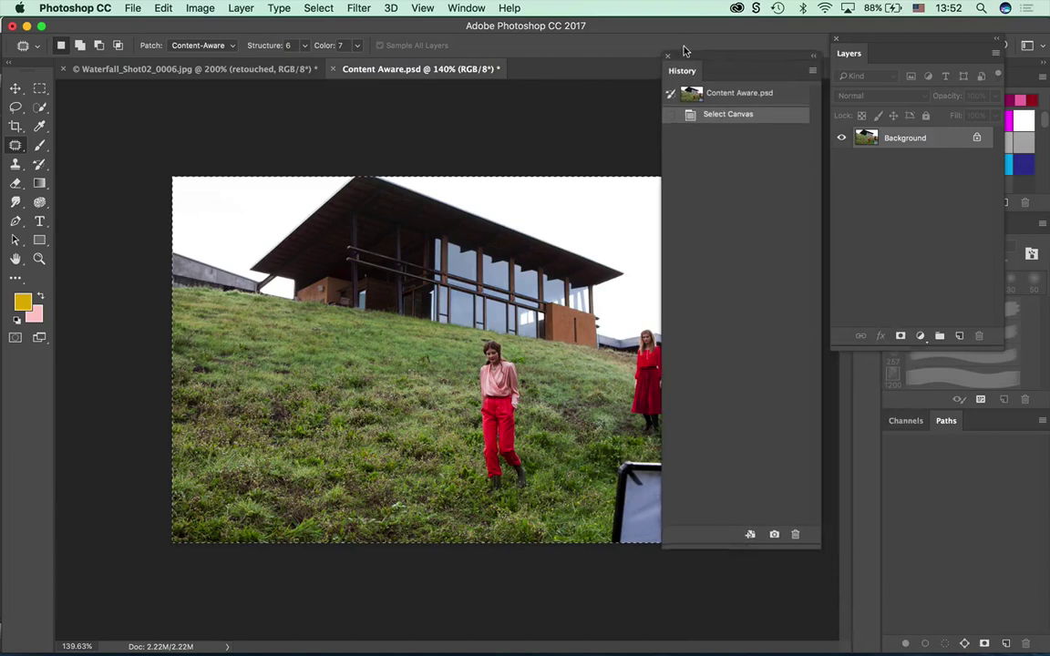
{"action": "left_click", "coordinate": [725, 108]}
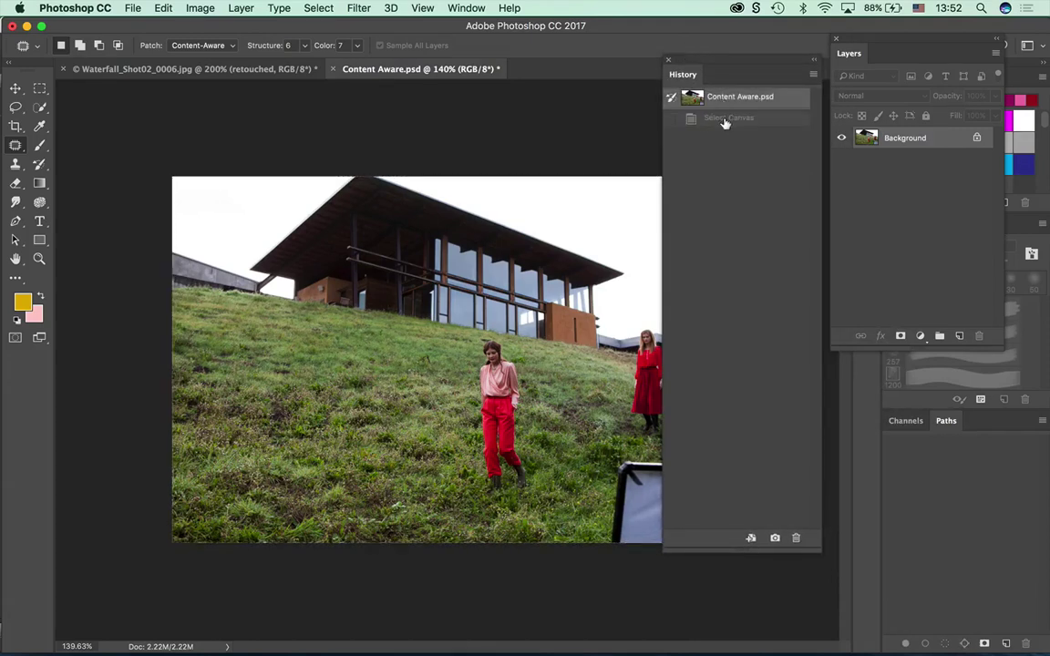
{"action": "left_click", "coordinate": [727, 119]}
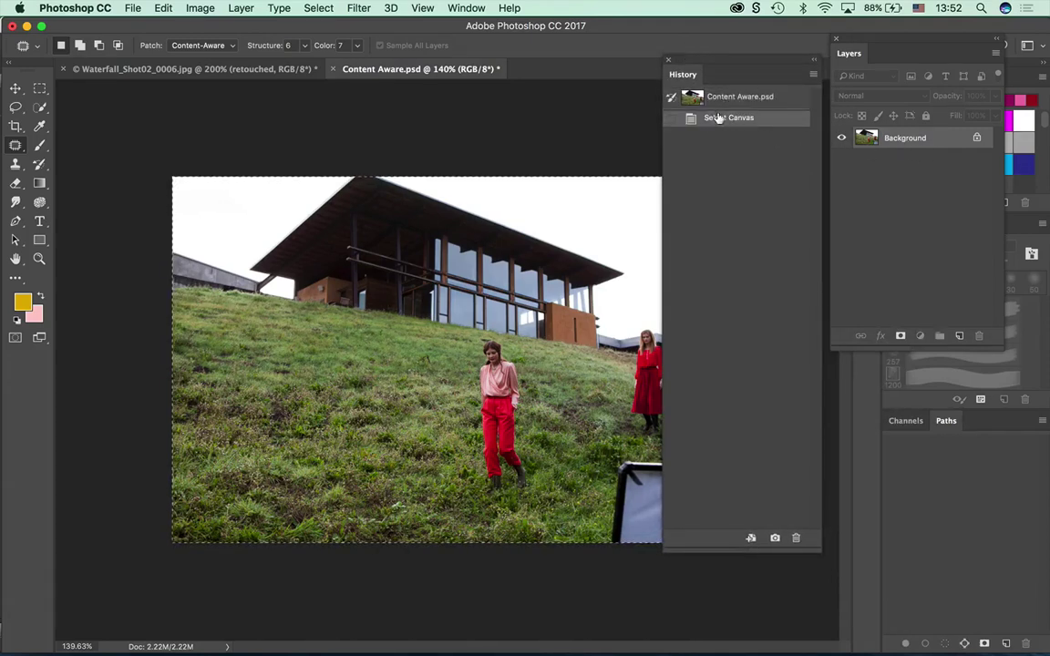
{"action": "left_click", "coordinate": [719, 97]}
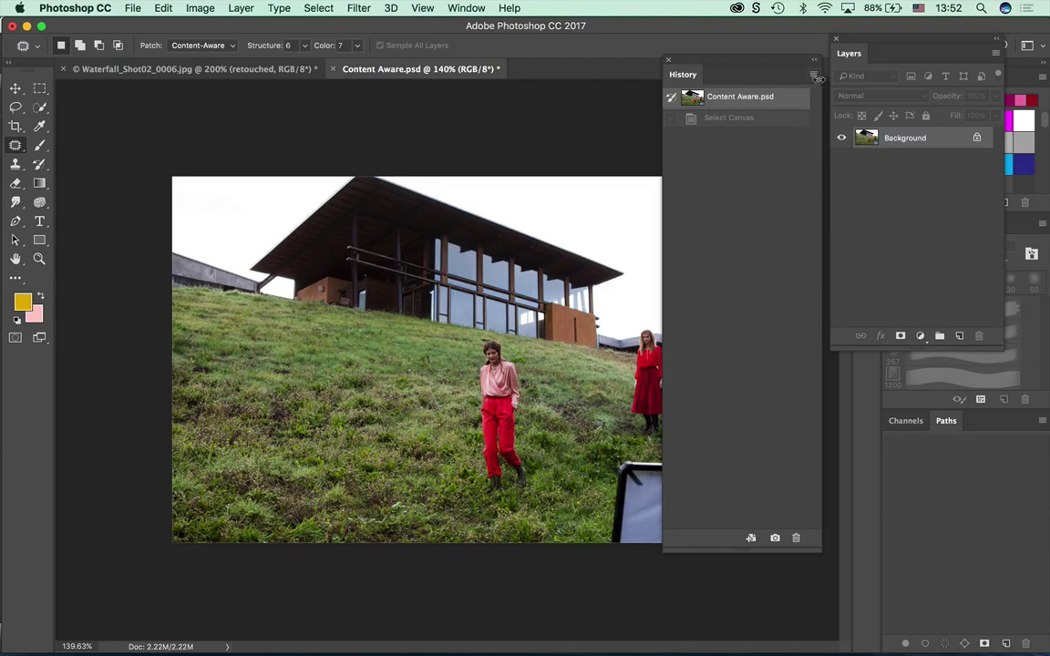
{"action": "key", "text": "super+z"}
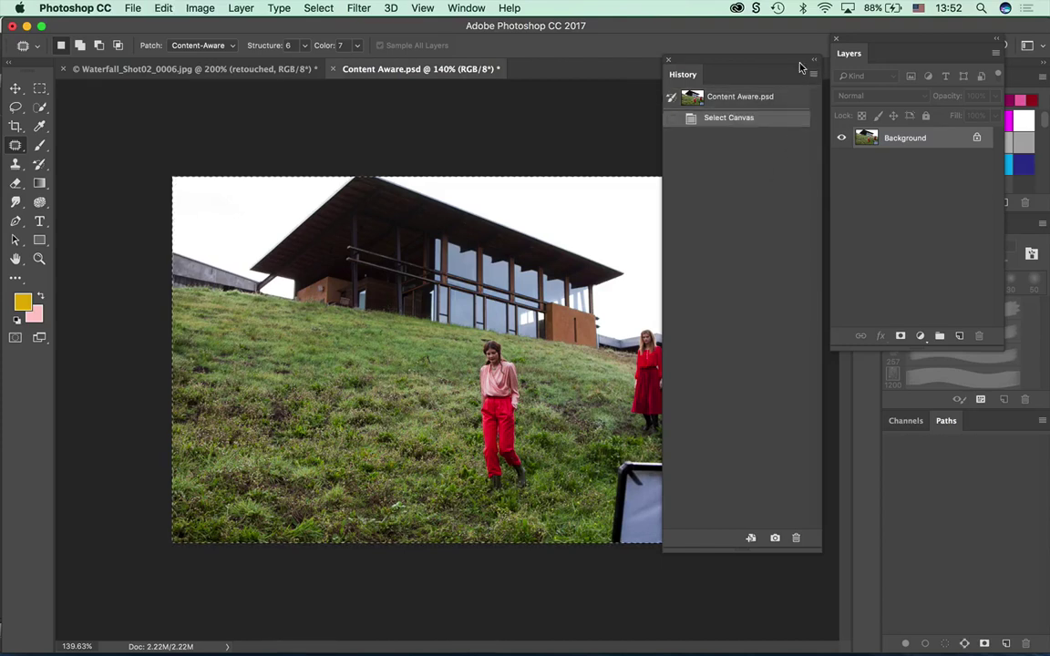
{"action": "key", "text": "super+z"}
{"action": "key", "text": "super+z"}
{"action": "key", "text": "super+z"}
{"action": "key", "text": "super+z"}
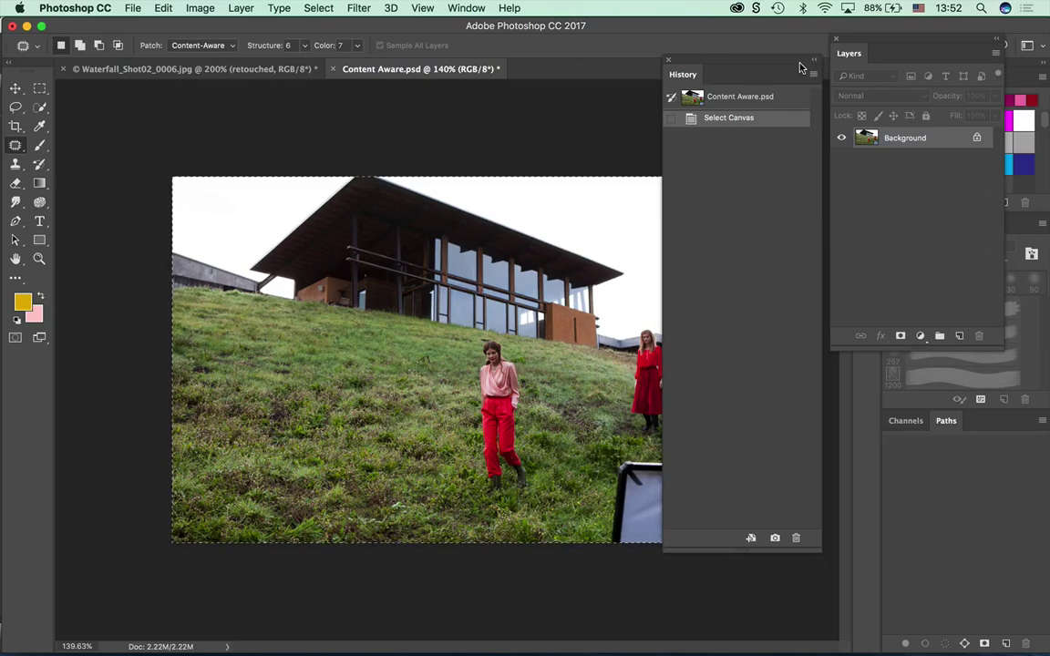
{"action": "left_click", "coordinate": [151, 9]}
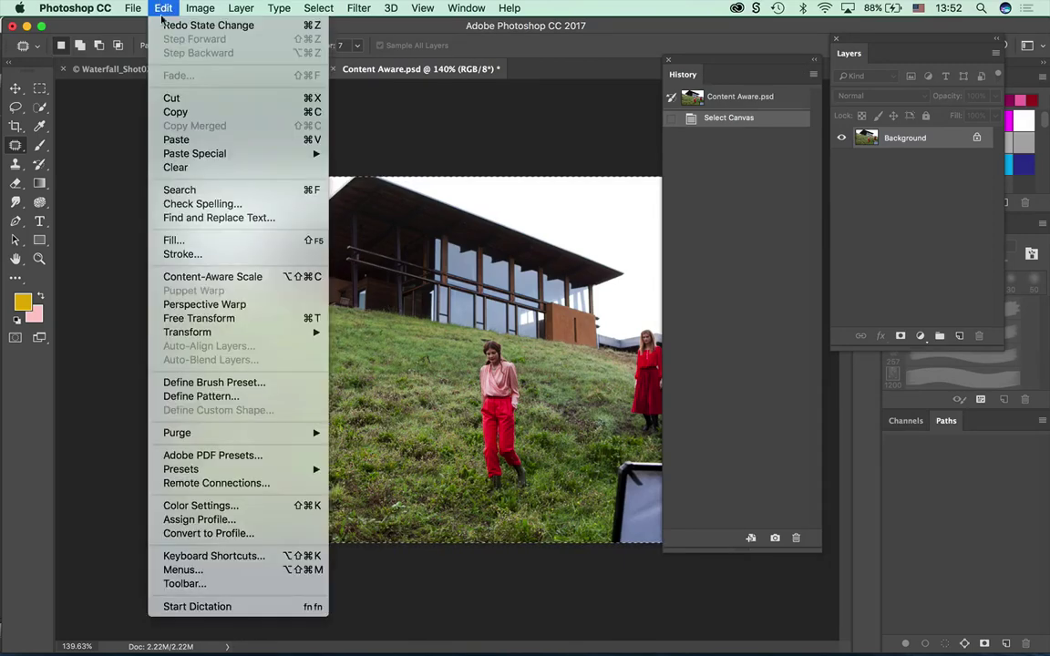
{"action": "left_click", "coordinate": [163, 26]}
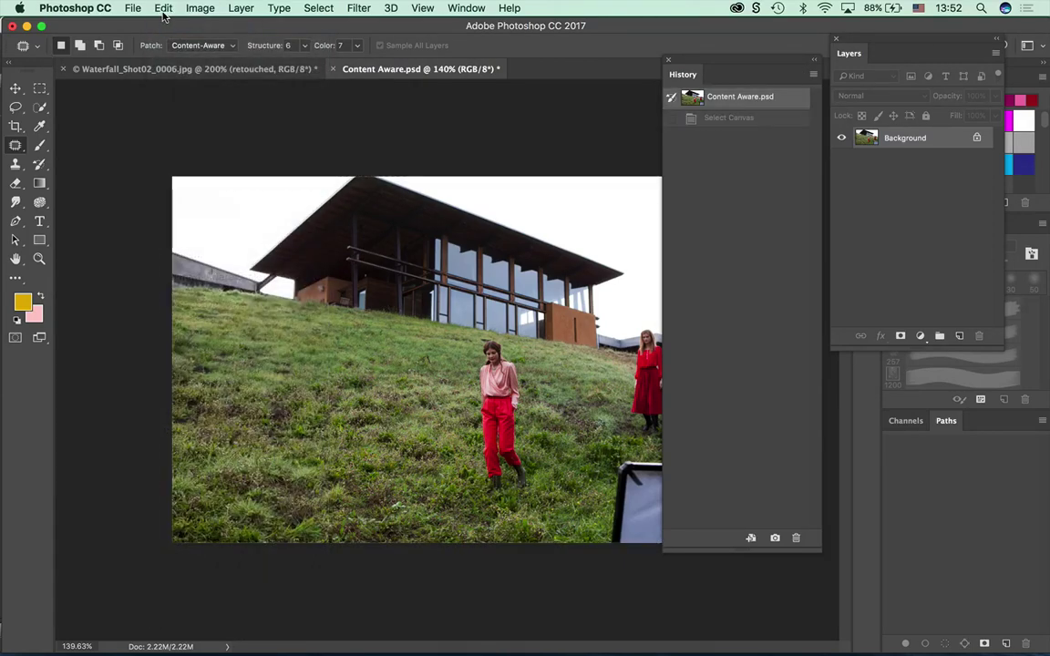
{"action": "left_click", "coordinate": [164, 8]}
{"action": "left_click", "coordinate": [164, 9]}
{"action": "left_click", "coordinate": [730, 120]}
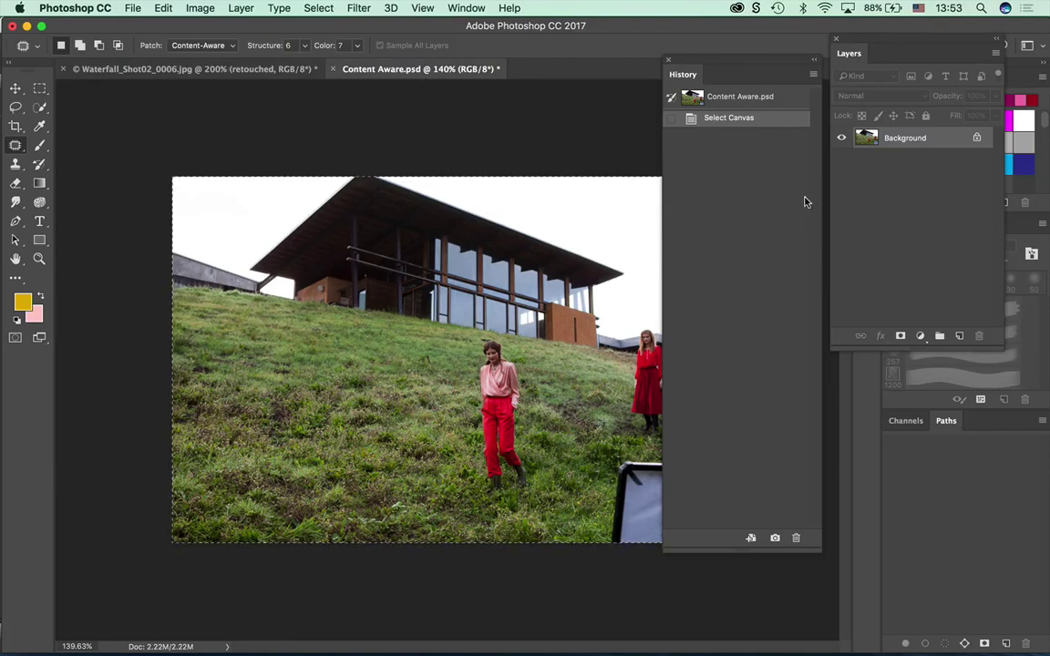
{"action": "key", "text": "super+v"}
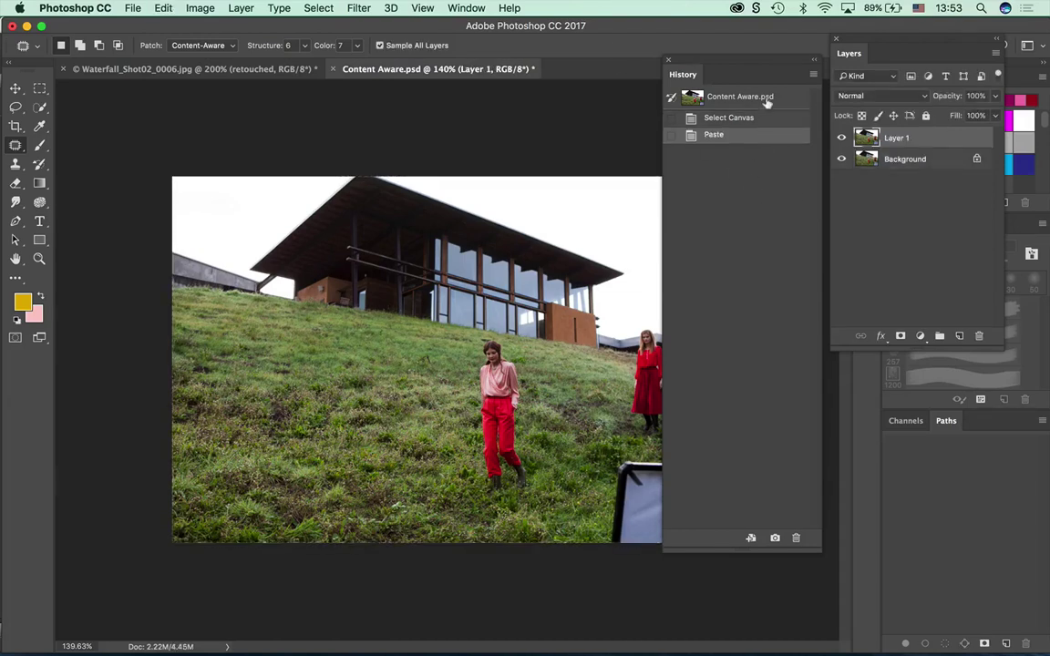
Dock History, then Content-Aware fill the bottom-right reflector with grass and deselect.
{"action": "left_click_drag", "start_coordinate": [682, 61], "coordinate": [967, 421]}
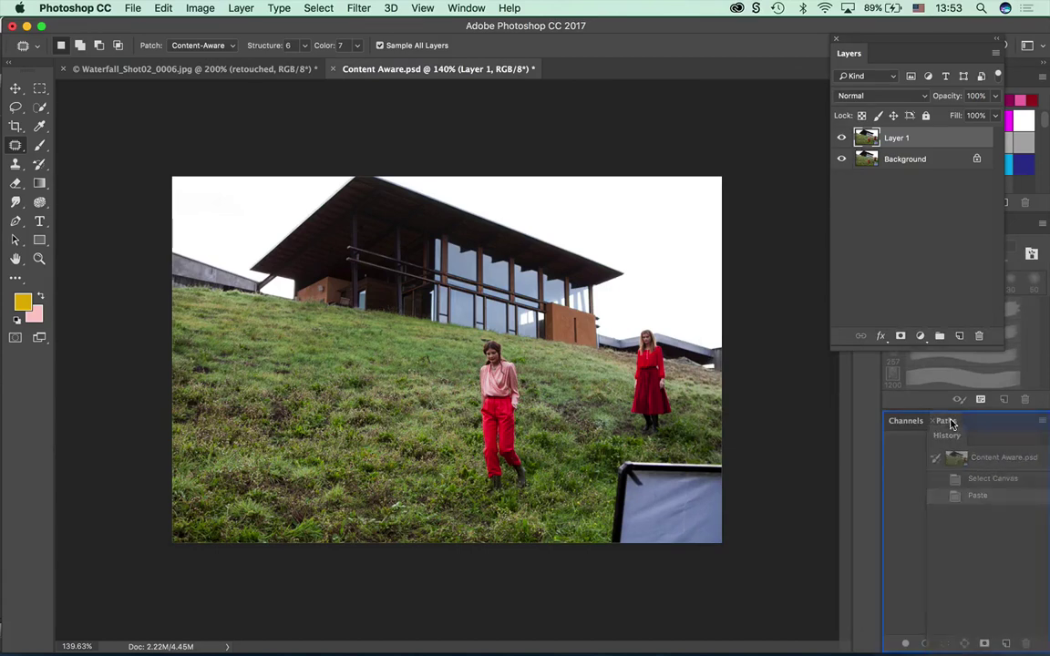
{"action": "mouse_move", "coordinate": [676, 424]}
{"action": "left_mouse_down"}
{"action": "mouse_move", "coordinate": [724, 460]}
{"action": "mouse_move", "coordinate": [720, 570]}
{"action": "mouse_move", "coordinate": [602, 582]}
{"action": "mouse_move", "coordinate": [613, 461]}
{"action": "left_mouse_up"}
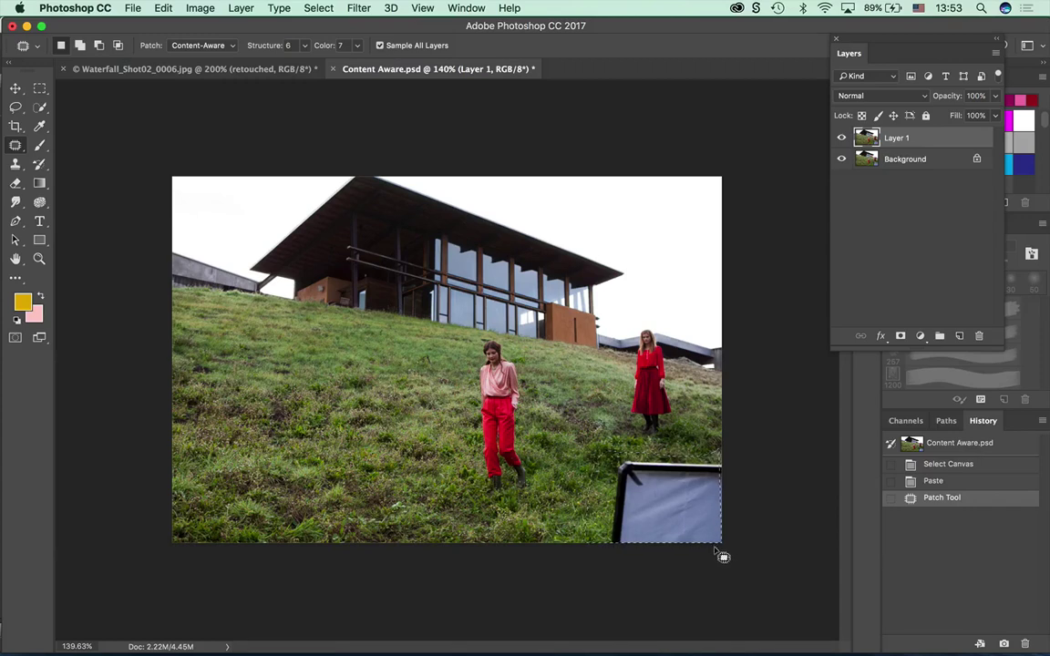
{"action": "key", "text": "shift+BackSpace"}
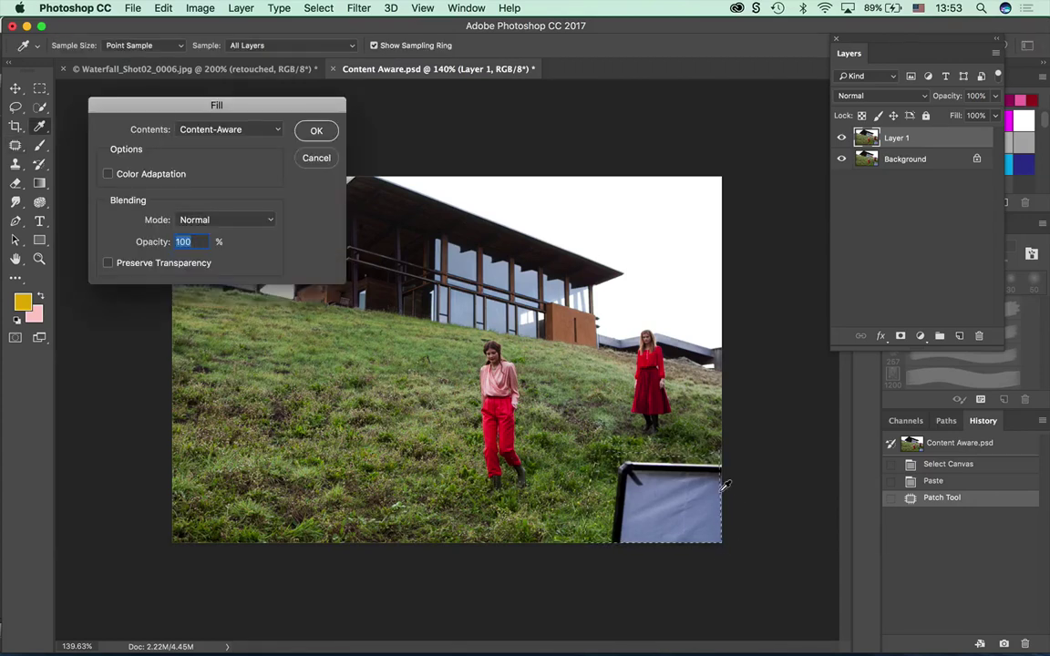
{"action": "left_click", "coordinate": [315, 130]}
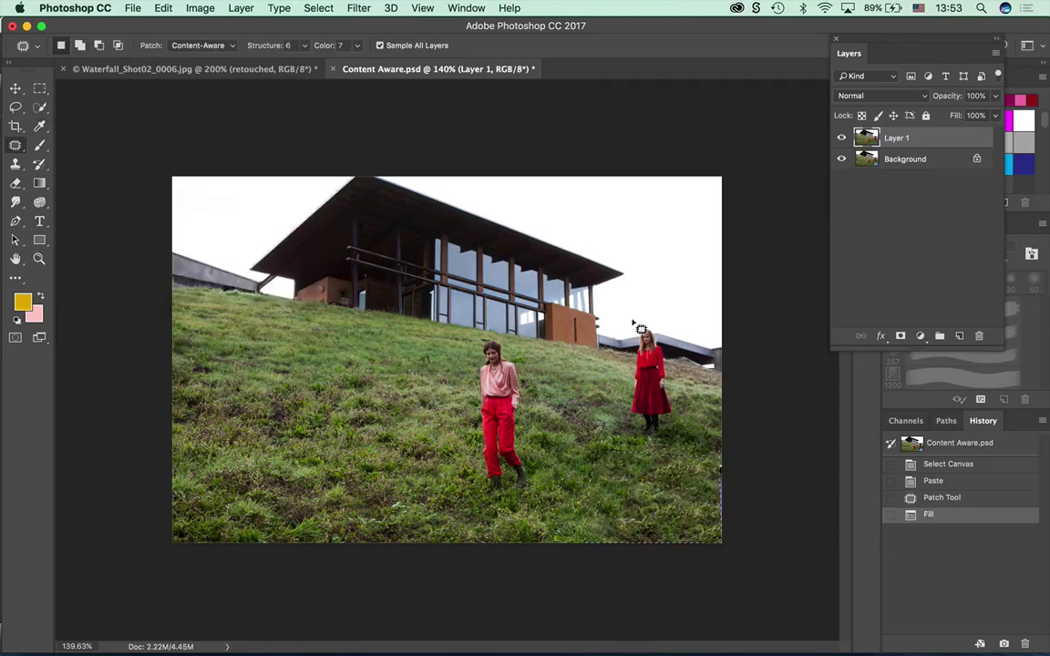
{"action": "key", "text": "super+d"}
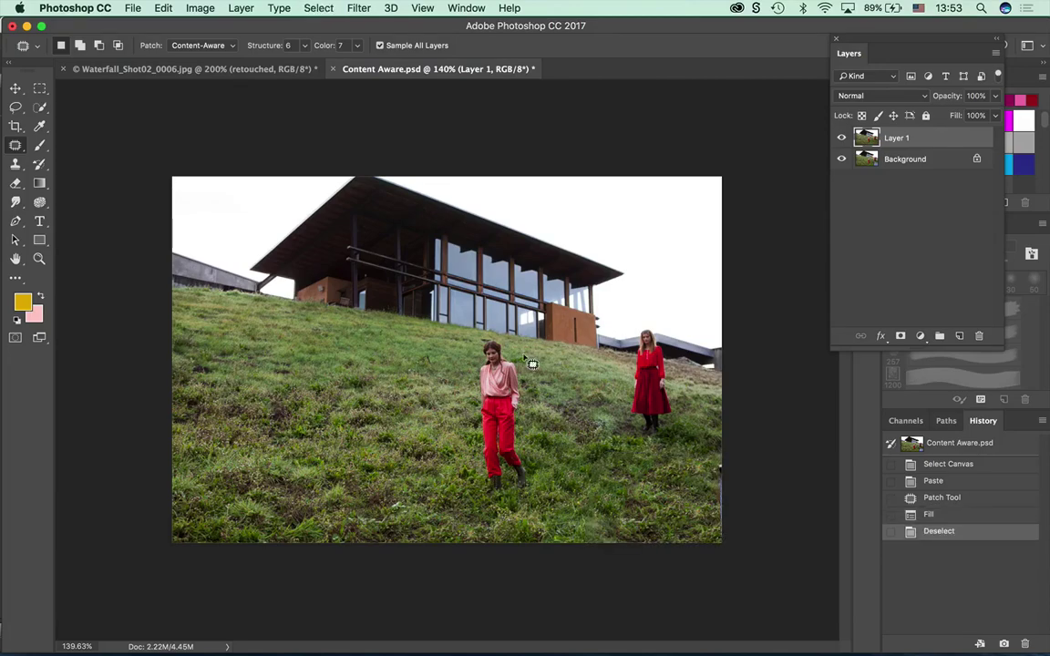
Outline a trial patch by the woman's head, fit the image on screen, deselect, and pick the Lasso Tool.
{"action": "scroll", "coordinate": [480, 392], "scroll_direction": "up", "scroll_amount": 3}
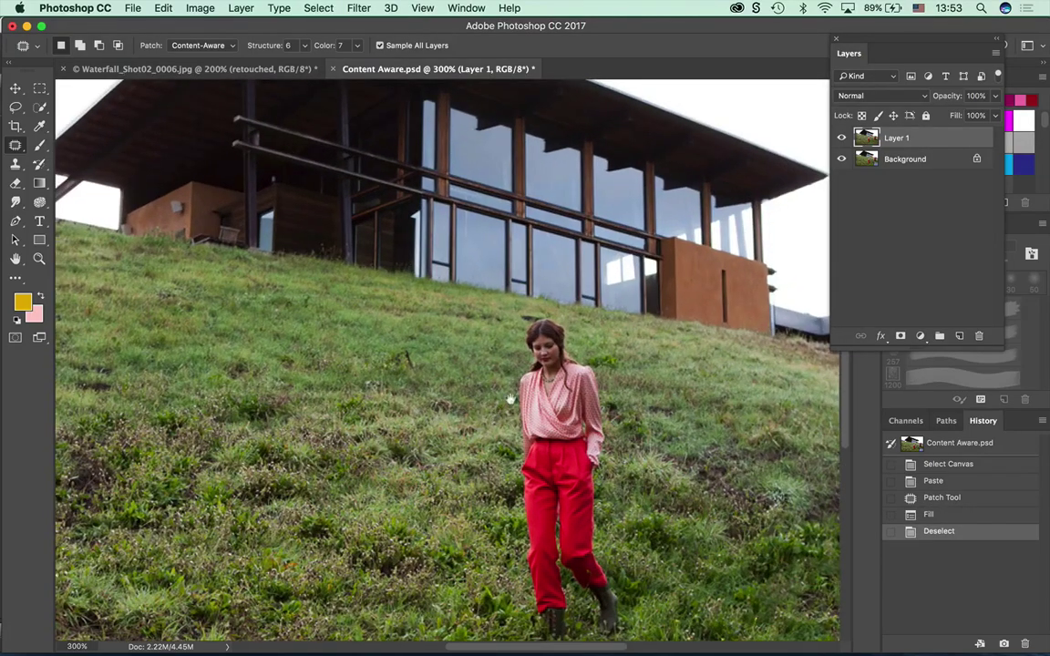
{"action": "scroll", "coordinate": [541, 415], "scroll_direction": "down", "scroll_amount": 5}
{"action": "scroll", "coordinate": [556, 383], "scroll_direction": "up", "scroll_amount": 4}
{"action": "scroll", "coordinate": [567, 361], "scroll_direction": "up", "scroll_amount": 2}
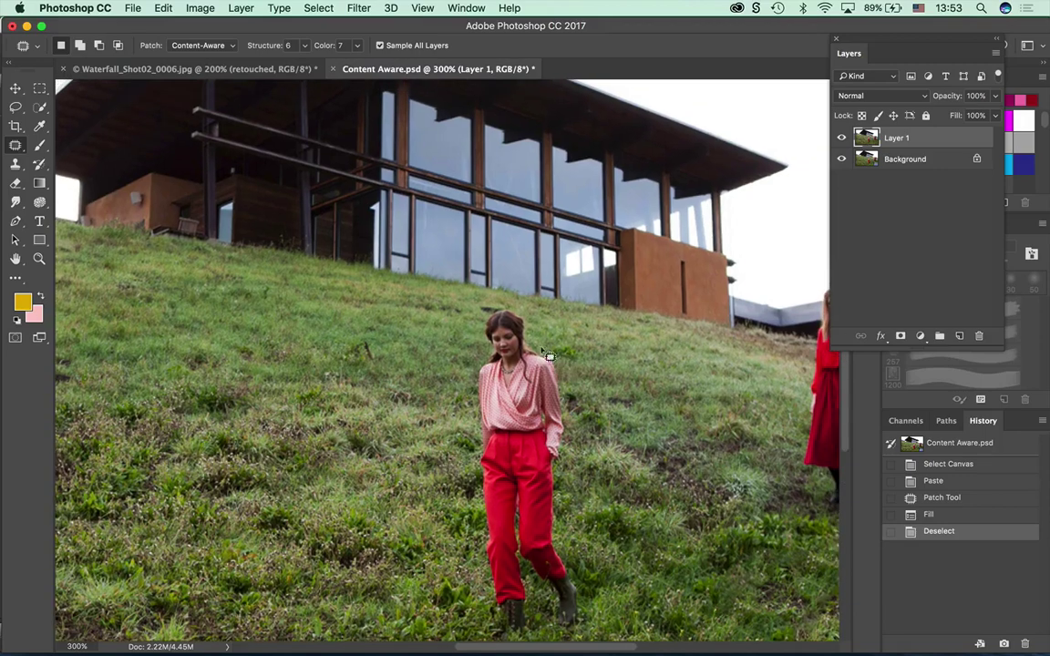
{"action": "left_click_drag", "start_coordinate": [536, 235], "coordinate": [516, 270]}
{"action": "key", "text": "super+0"}
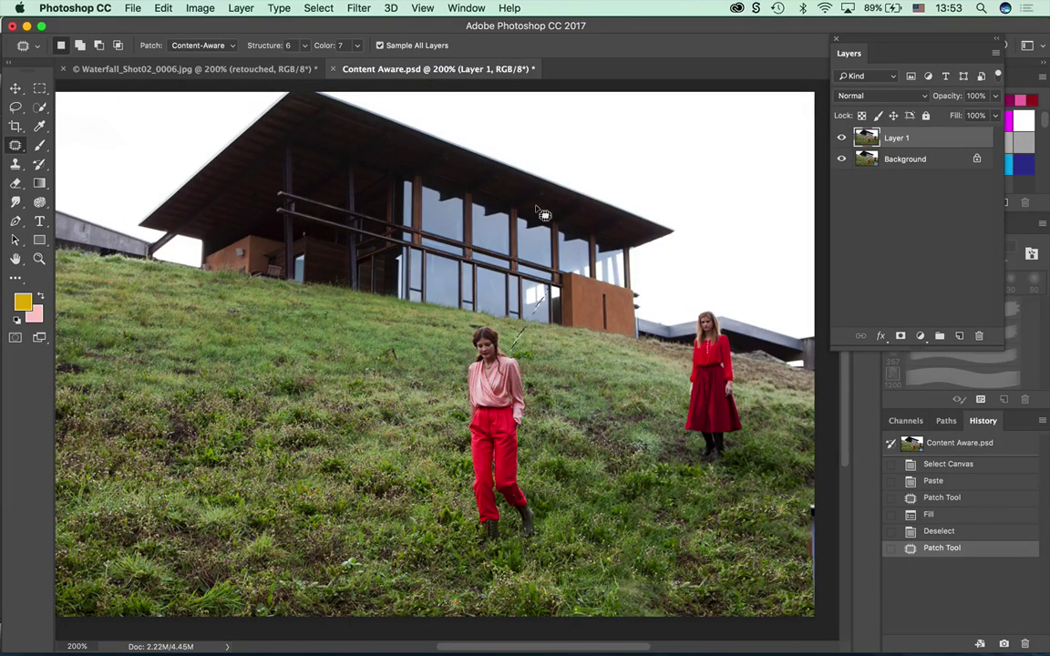
{"action": "key", "text": "super+d"}
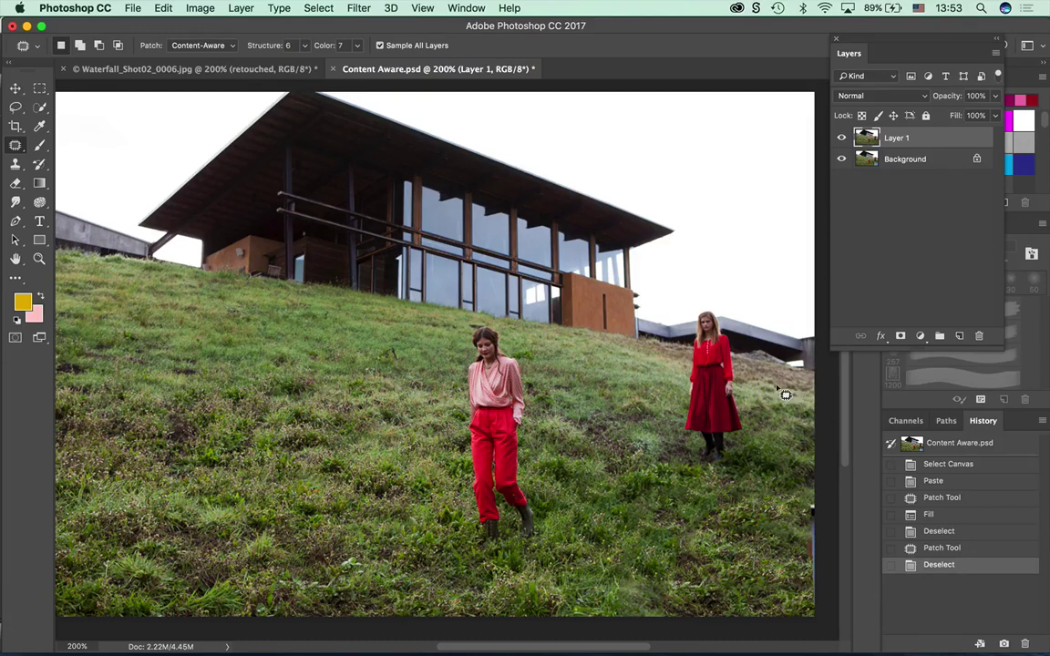
{"action": "left_click_drag", "start_coordinate": [16, 106], "coordinate": [76, 104]}
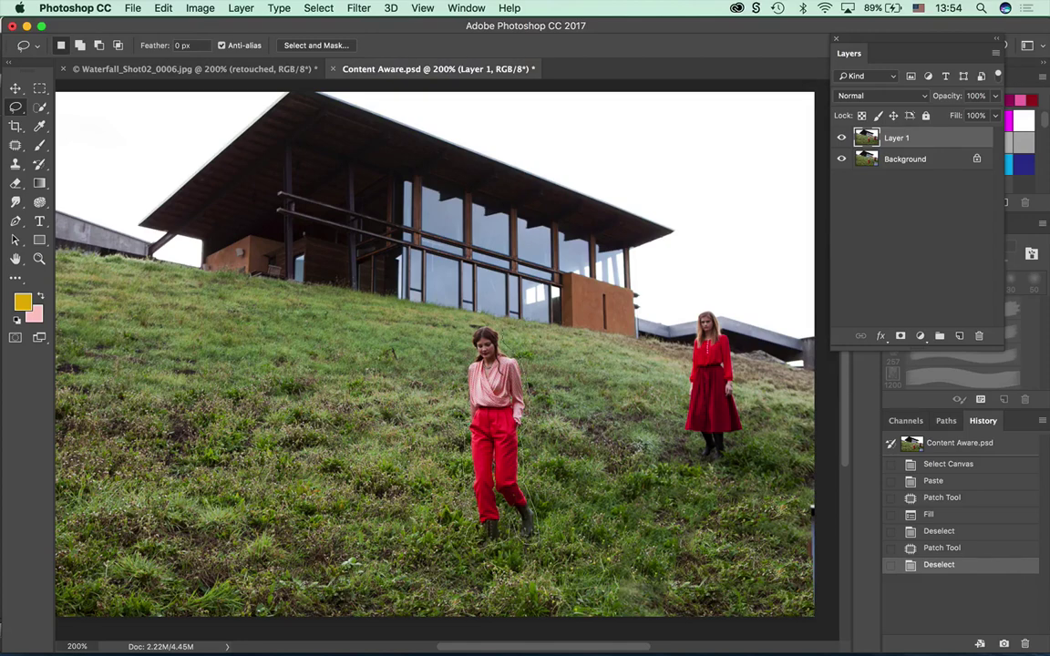
Draw a freehand lasso selection around the woman in pink trousers.
{"action": "mouse_move", "coordinate": [470, 343]}
{"action": "left_mouse_down"}
{"action": "mouse_move", "coordinate": [428, 303]}
{"action": "mouse_move", "coordinate": [447, 305]}
{"action": "mouse_move", "coordinate": [456, 325]}
{"action": "left_mouse_up"}
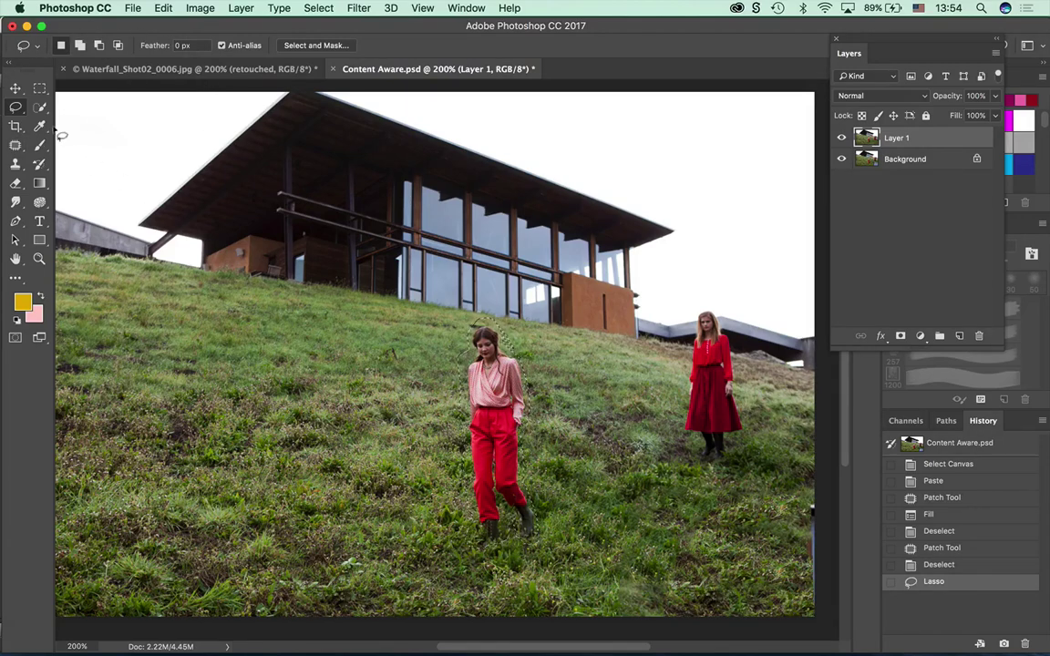
{"action": "left_click", "coordinate": [15, 146]}
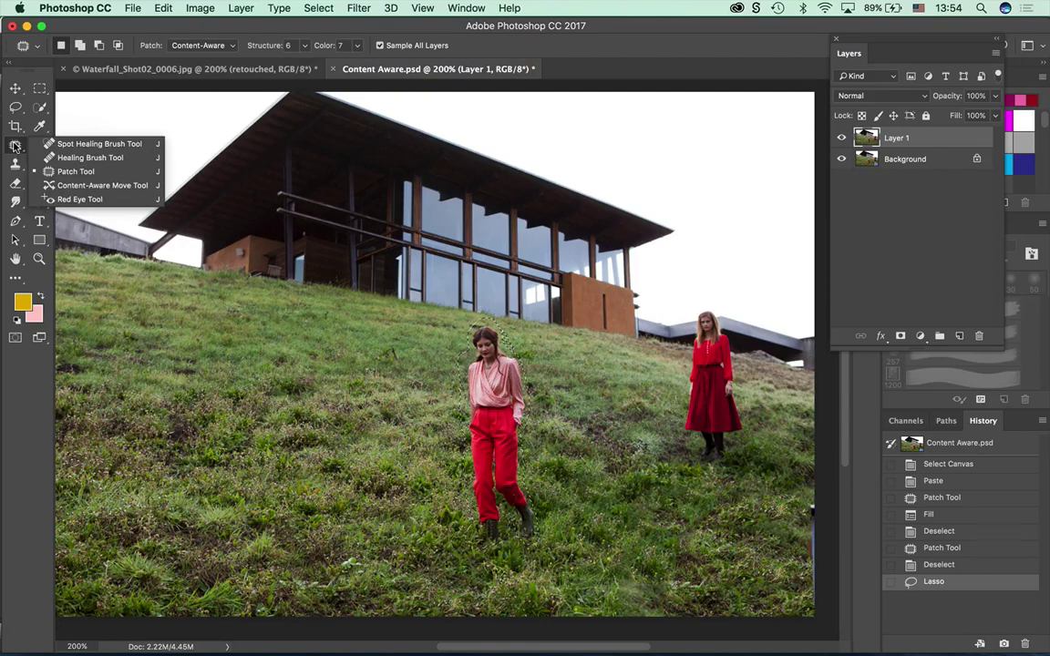
Content-Aware Move the woman in pink further left on the hill and commit.
{"action": "left_click", "coordinate": [78, 185]}
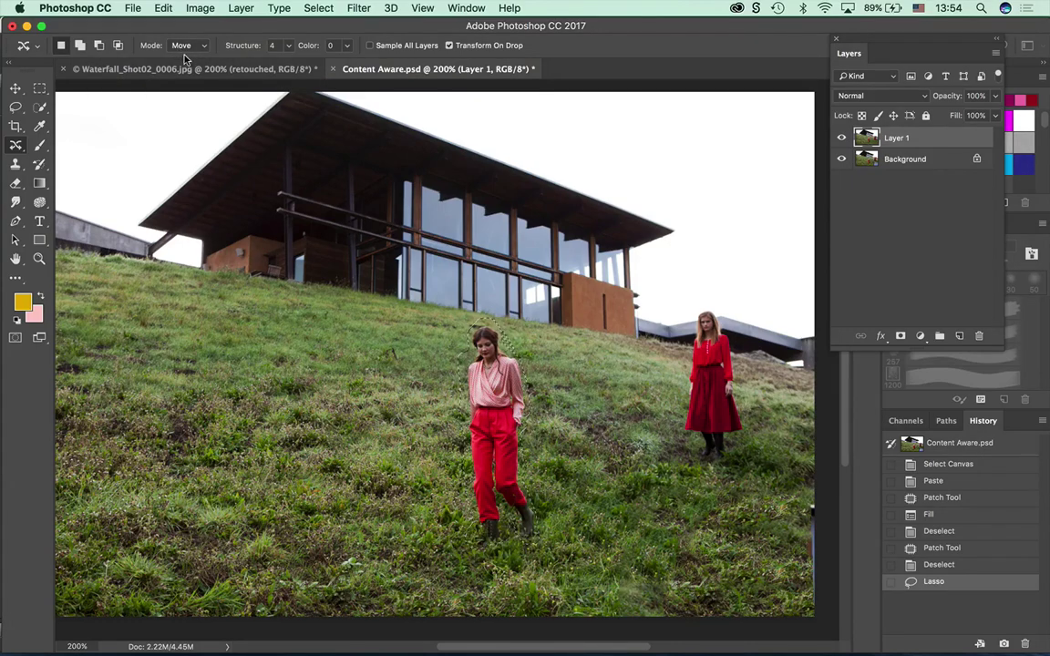
{"action": "left_click_drag", "start_coordinate": [473, 429], "coordinate": [167, 403]}
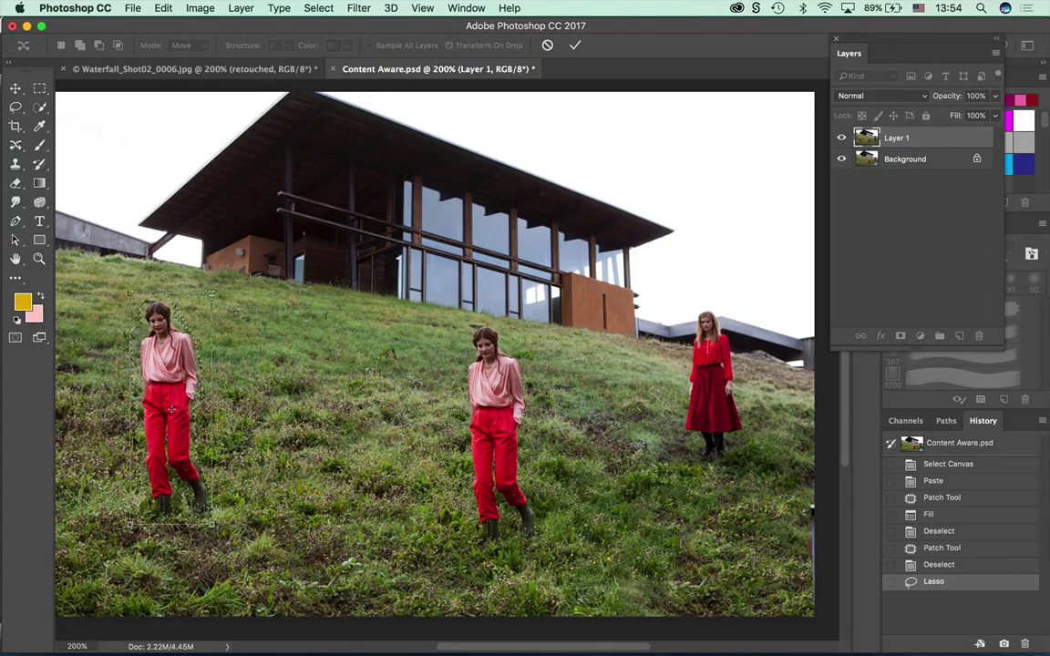
{"action": "left_click", "coordinate": [575, 46]}
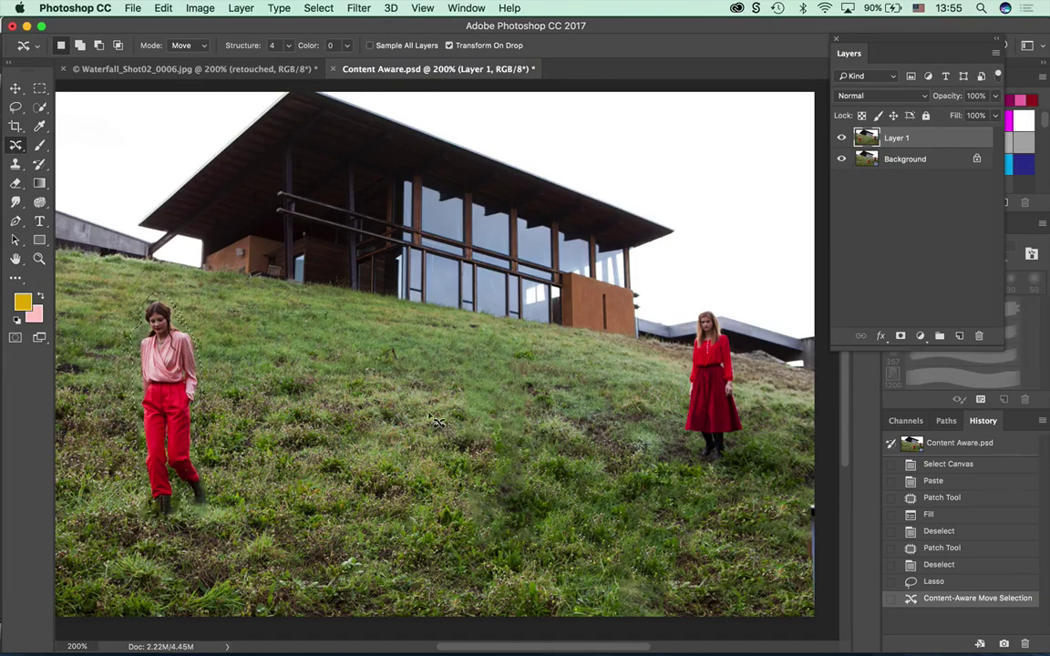
Set the Content-Aware Move Structure to 4 and Color to 2.
{"action": "left_click", "coordinate": [289, 47]}
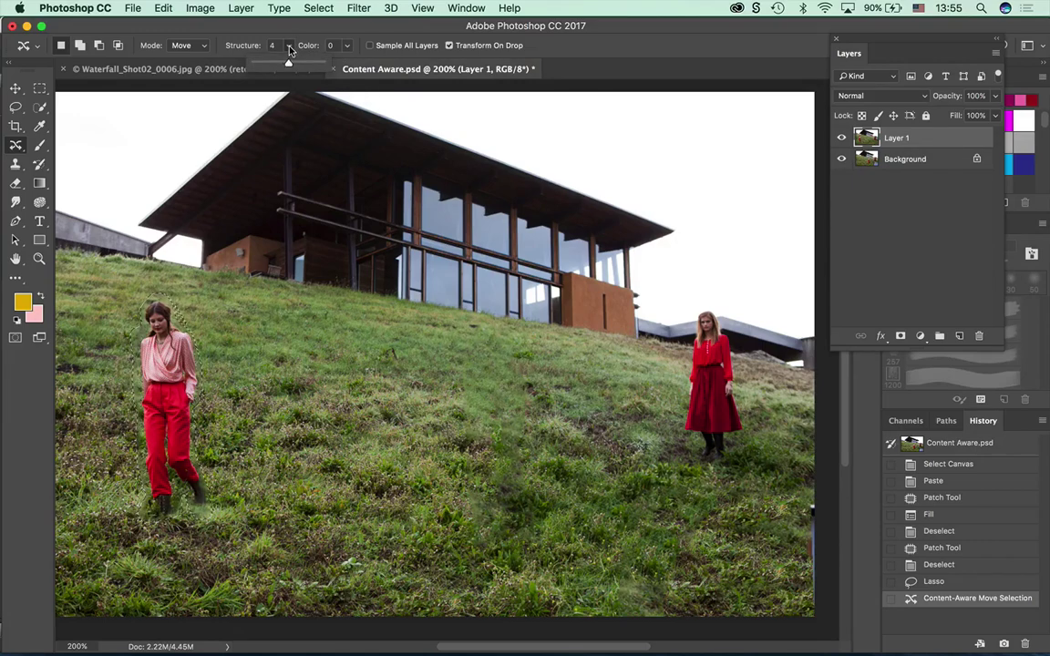
{"action": "left_click_drag", "start_coordinate": [287, 64], "coordinate": [307, 68]}
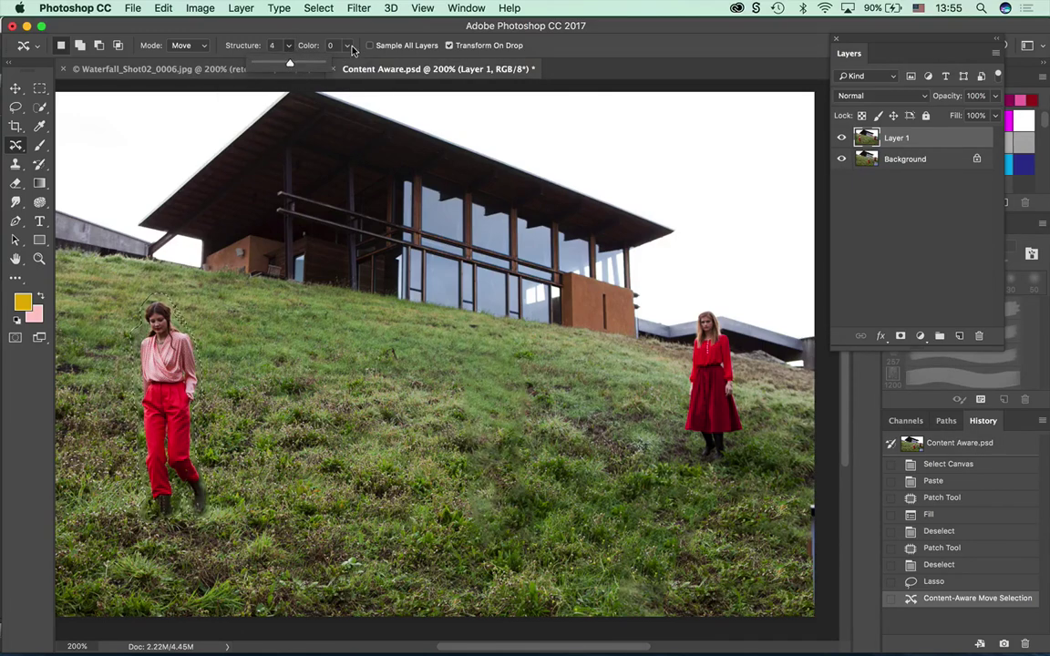
{"action": "left_click", "coordinate": [350, 49]}
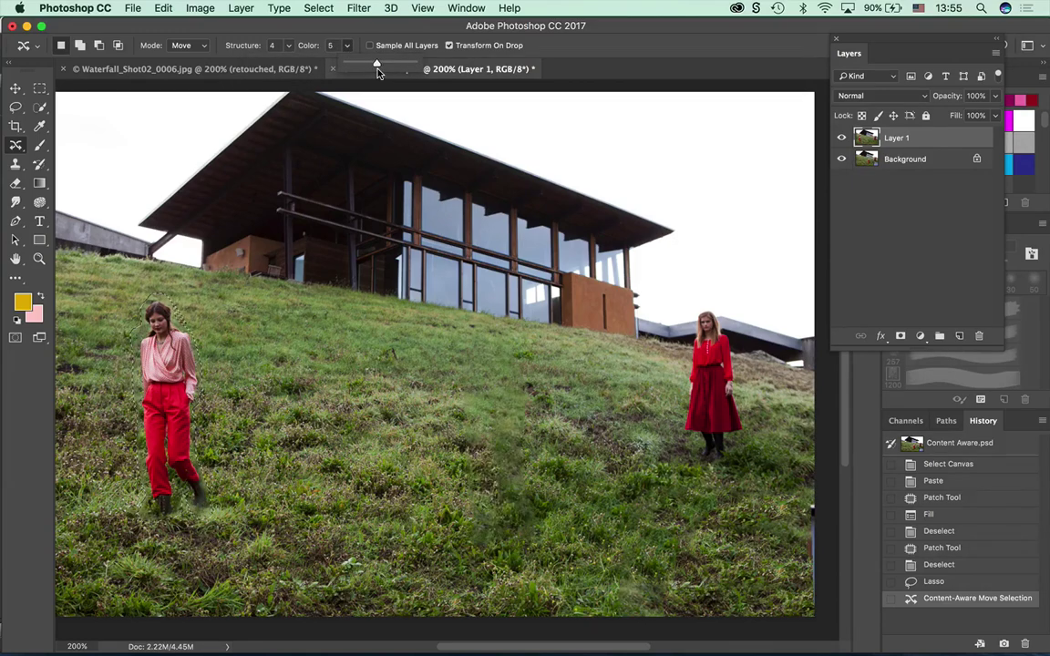
{"action": "left_click_drag", "start_coordinate": [340, 62], "coordinate": [363, 63]}
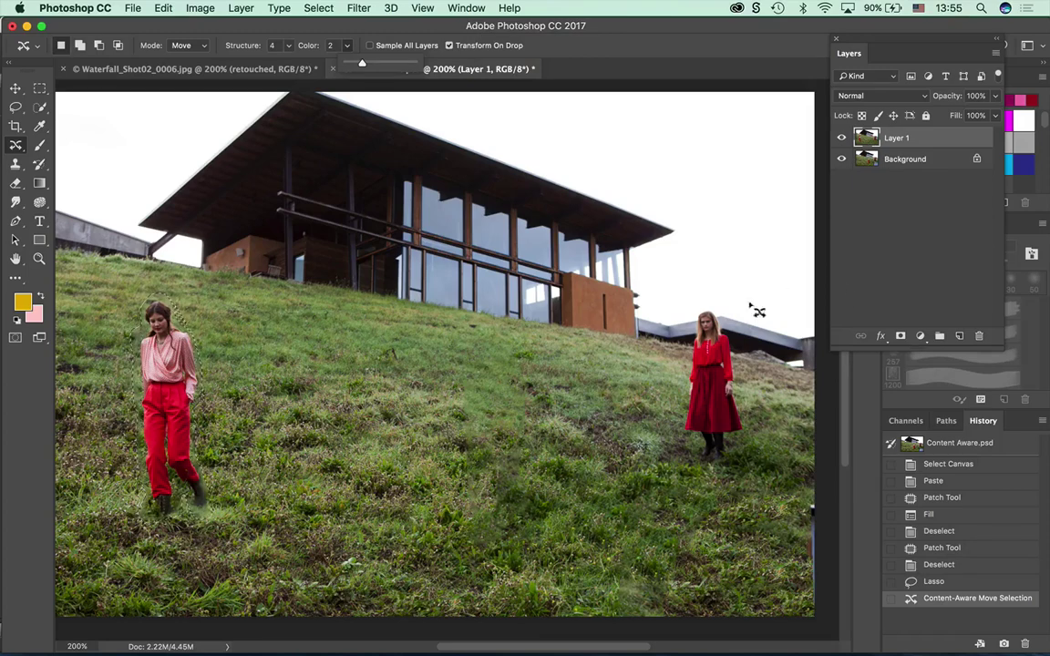
Deselect, then toggle Layer 1's visibility repeatedly to compare, leaving it hidden.
{"action": "key", "text": "ctrl+d"}
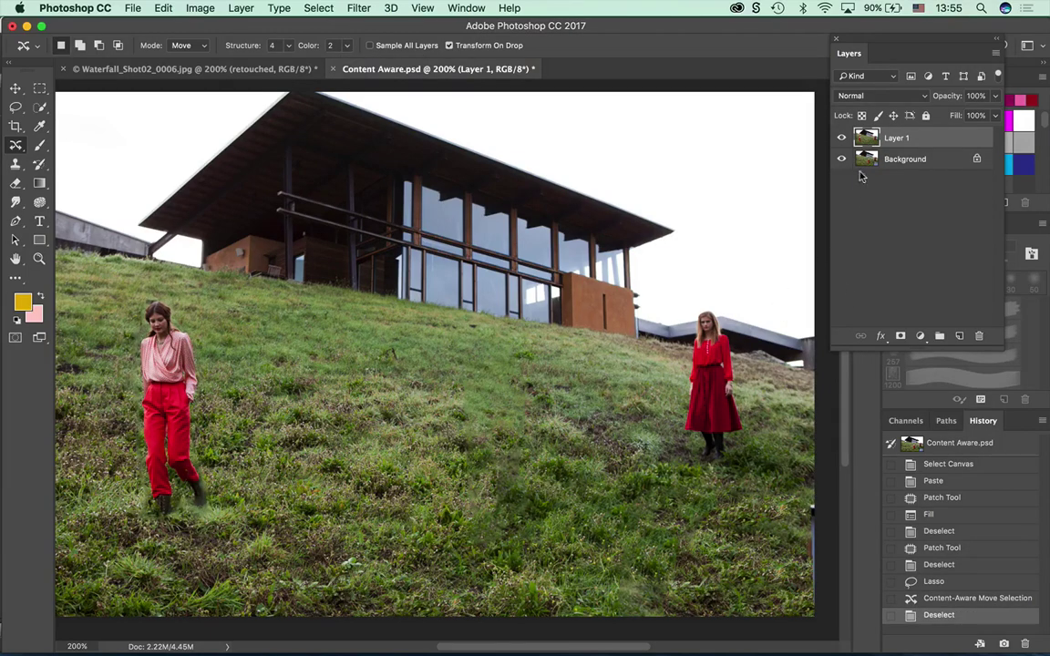
{"action": "left_click", "coordinate": [843, 138]}
{"action": "left_click", "coordinate": [841, 137]}
{"action": "left_click", "coordinate": [840, 135]}
{"action": "left_click", "coordinate": [841, 136]}
{"action": "left_click", "coordinate": [842, 136]}
{"action": "left_click", "coordinate": [841, 136]}
{"action": "left_click", "coordinate": [842, 136]}
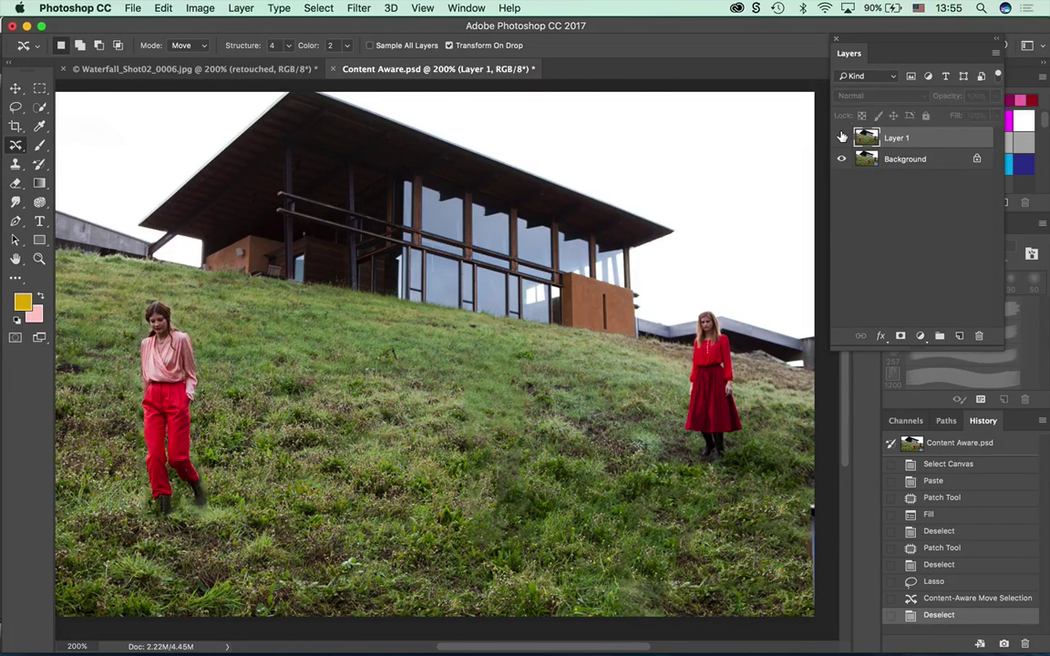
{"action": "left_click", "coordinate": [843, 137]}
{"action": "left_click", "coordinate": [841, 137]}
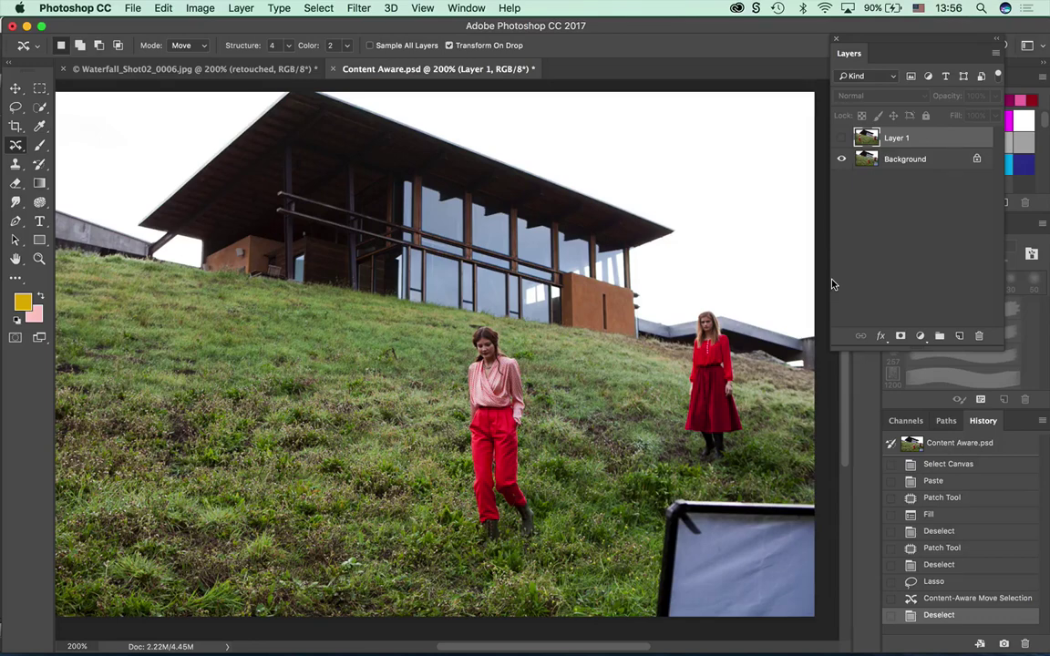
Go to Bridge with File > Browse and open venice1.jpg in Photoshop.
{"action": "left_click", "coordinate": [134, 9]}
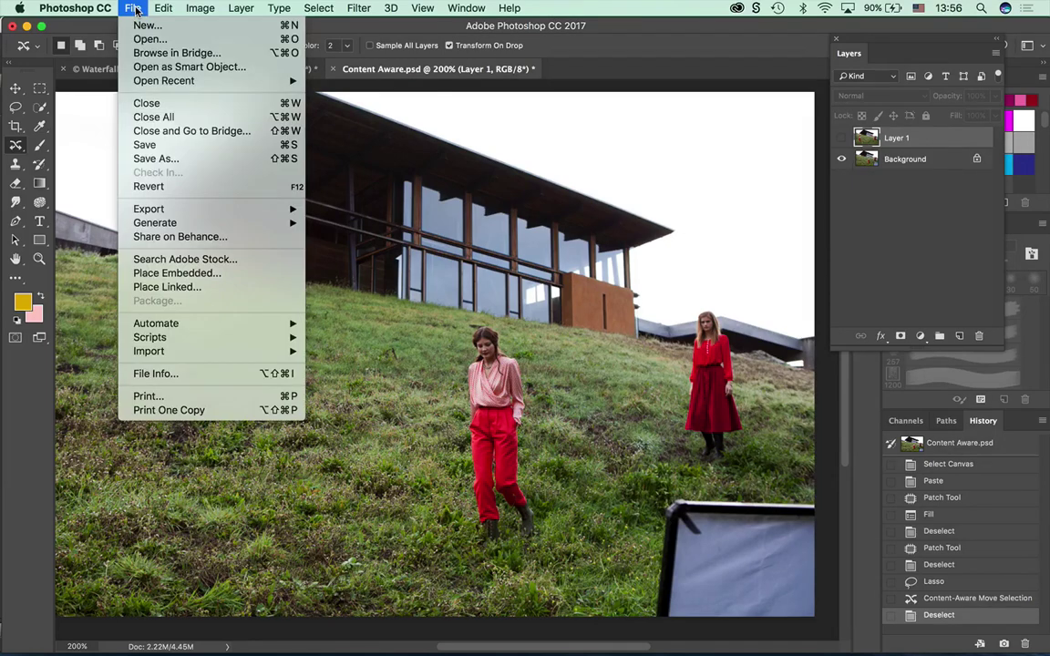
{"action": "left_click", "coordinate": [137, 52]}
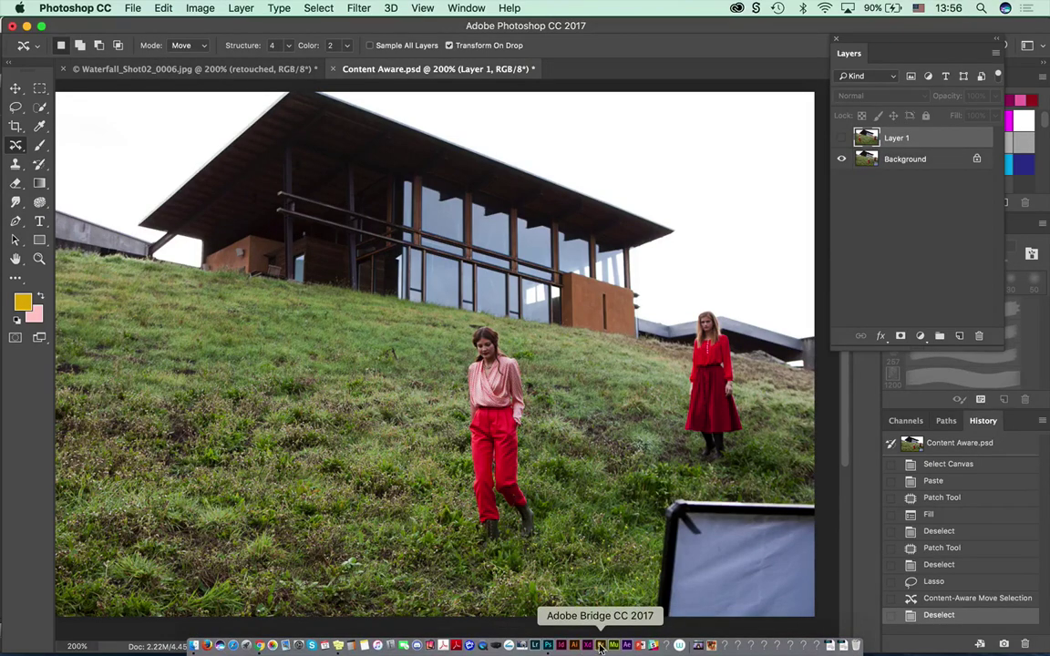
{"action": "left_click", "coordinate": [600, 646]}
{"action": "left_click", "coordinate": [679, 206]}
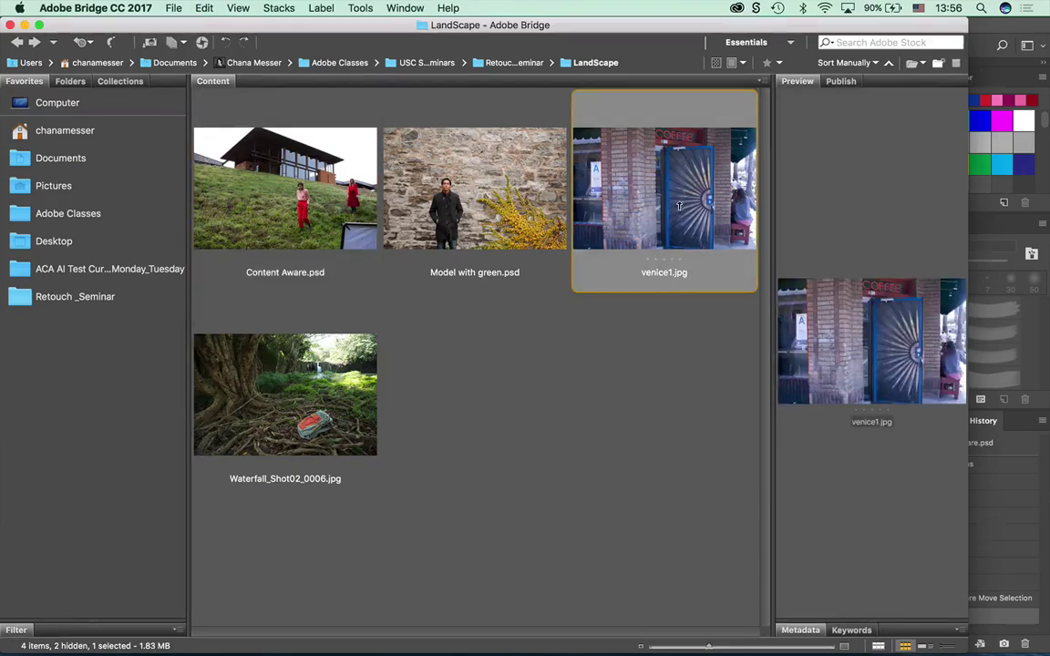
{"action": "double_click", "coordinate": [679, 206]}
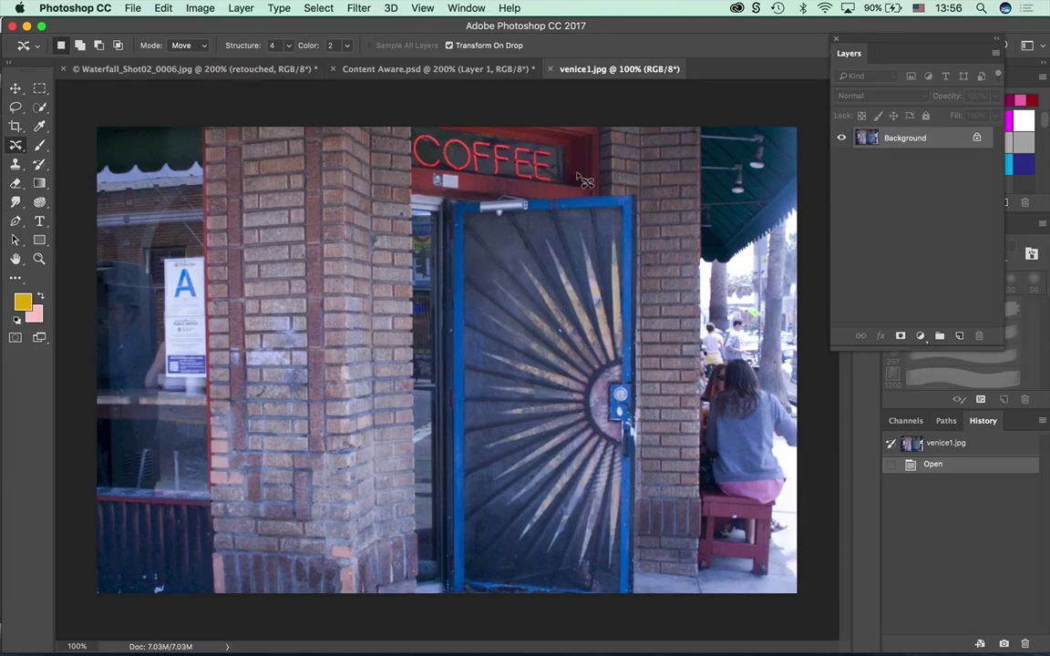
Marquee the COFFEE sign, Content-Aware fill it with brick, and deselect.
{"action": "left_click", "coordinate": [15, 107]}
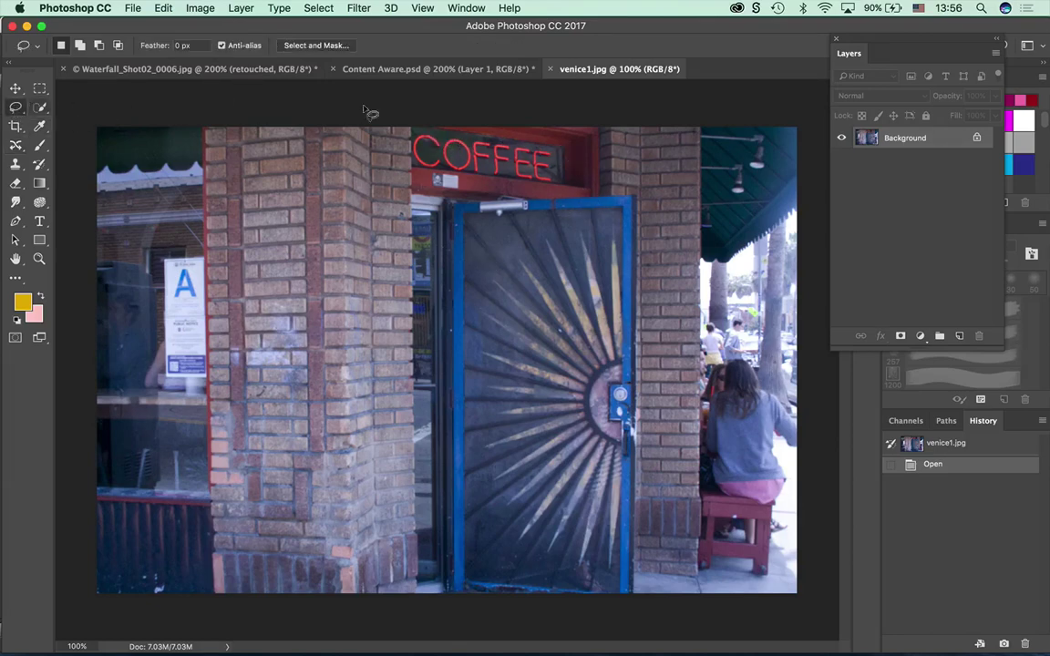
{"action": "key", "text": "m"}
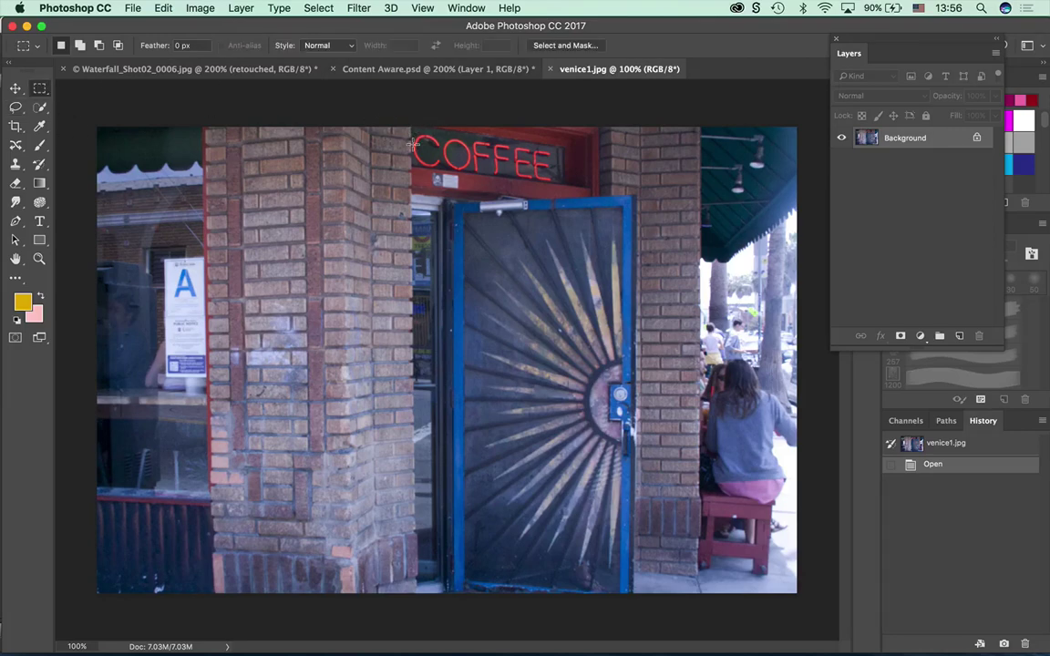
{"action": "left_click_drag", "start_coordinate": [411, 127], "coordinate": [609, 199]}
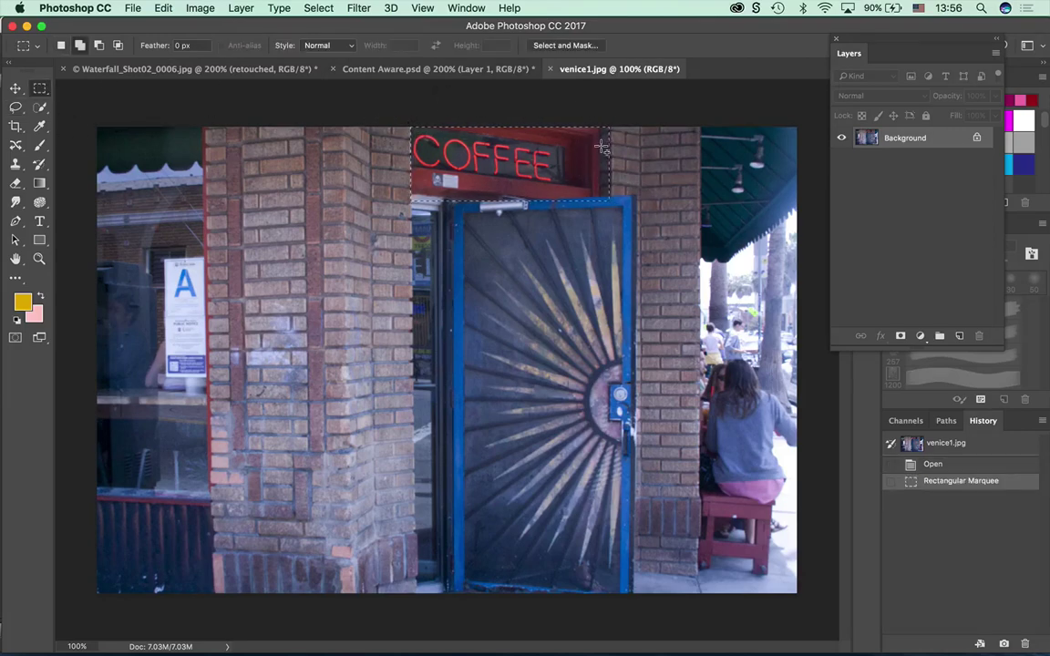
{"action": "key", "text": "shift+BackSpace"}
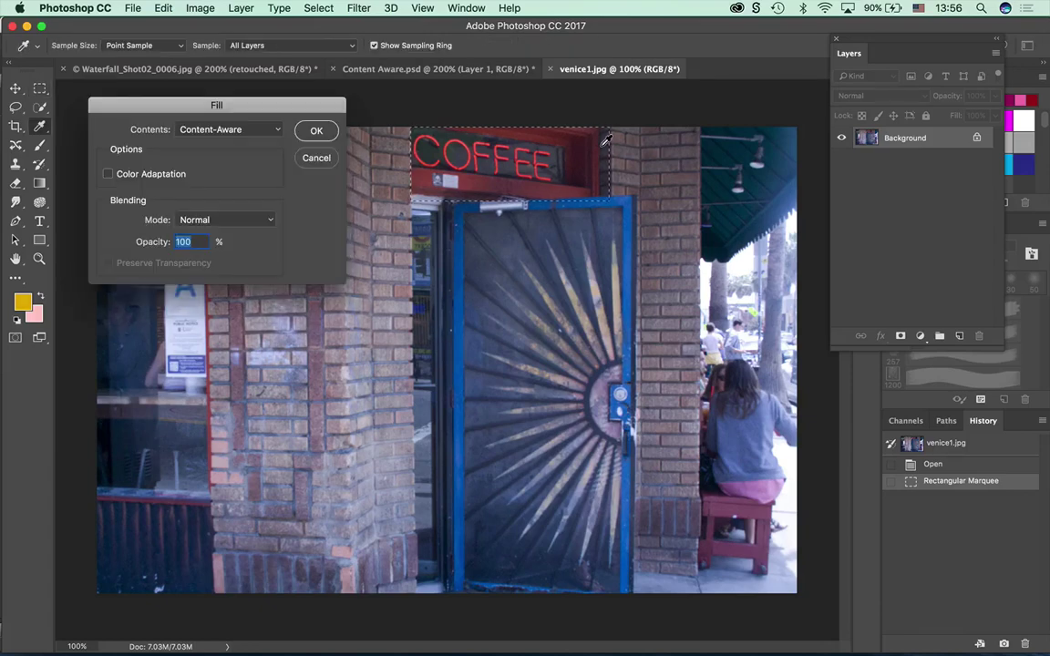
{"action": "left_click", "coordinate": [315, 132]}
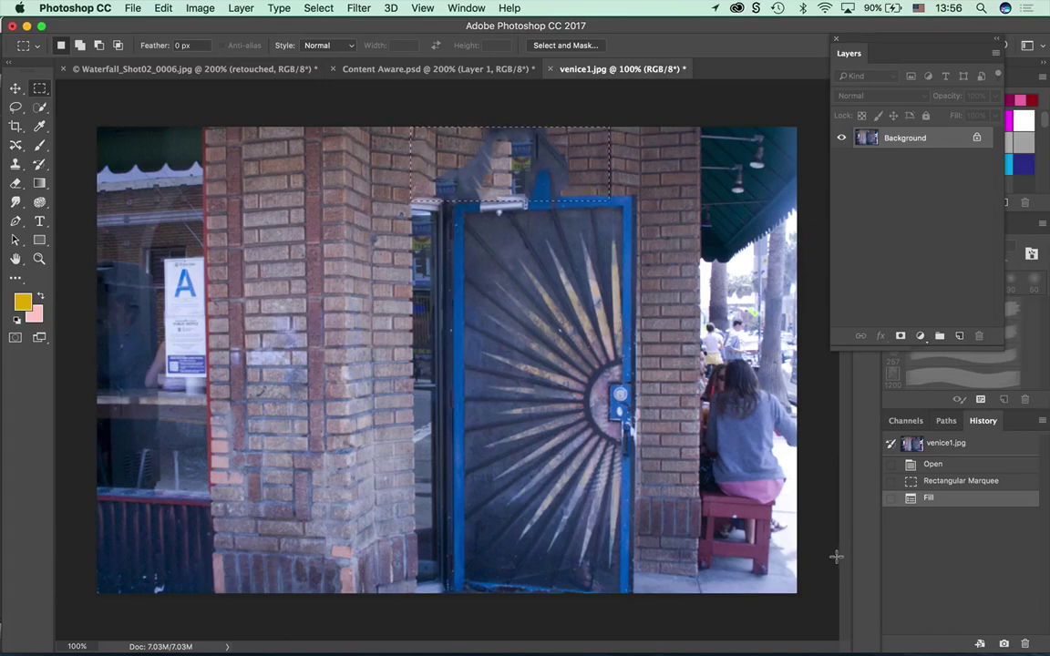
{"action": "key", "text": "super+d"}
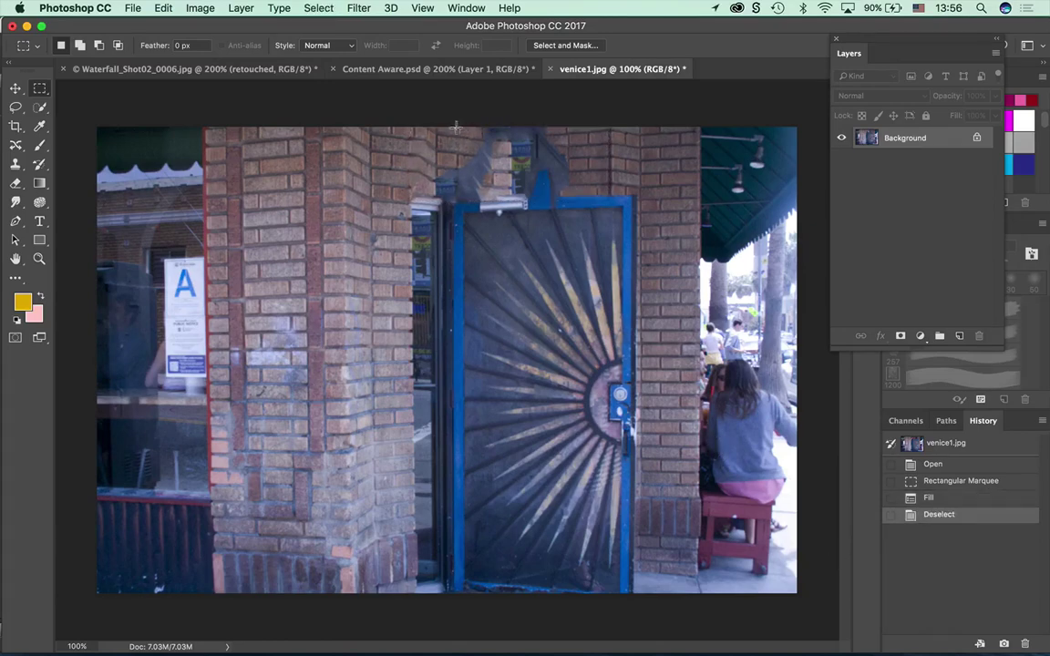
Patch the smudge above the door with clean brick from the left, then deselect.
{"action": "left_click_drag", "start_coordinate": [454, 126], "coordinate": [576, 188]}
{"action": "left_click_drag", "start_coordinate": [15, 145], "coordinate": [64, 172]}
{"action": "left_click_drag", "start_coordinate": [485, 173], "coordinate": [228, 195]}
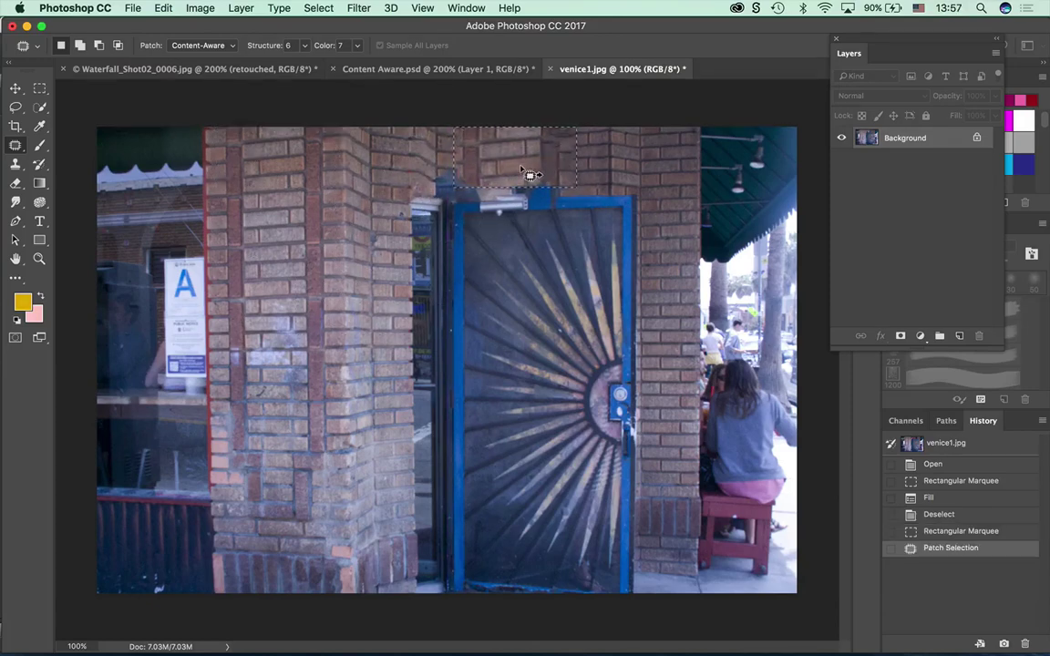
{"action": "key", "text": "super+d"}
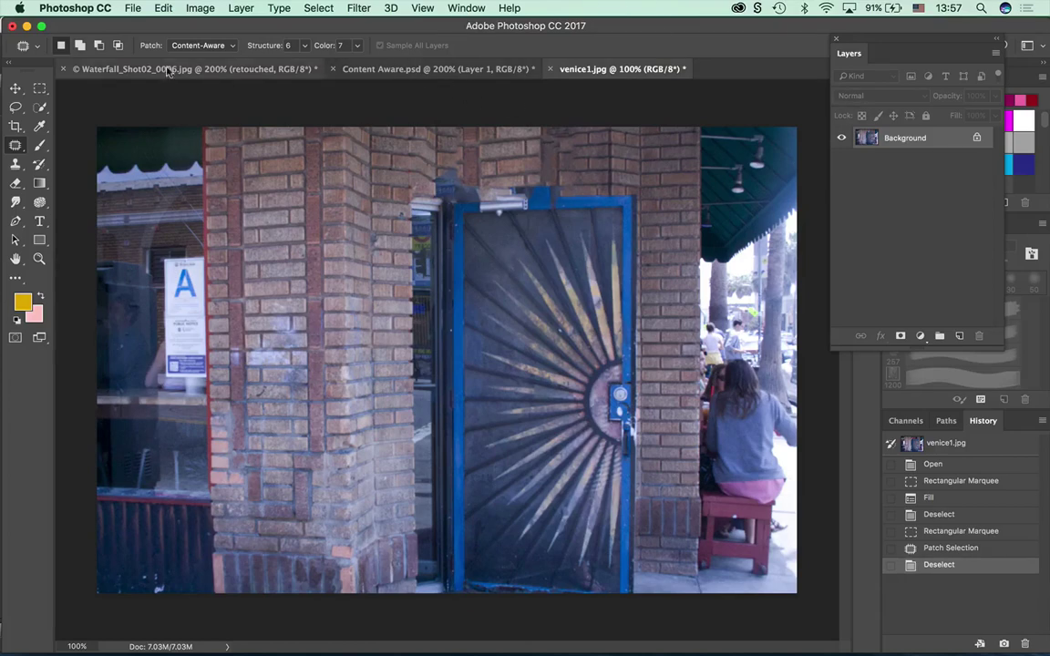
Close all documents without saving, applying the choice to all.
{"action": "left_click", "coordinate": [133, 9]}
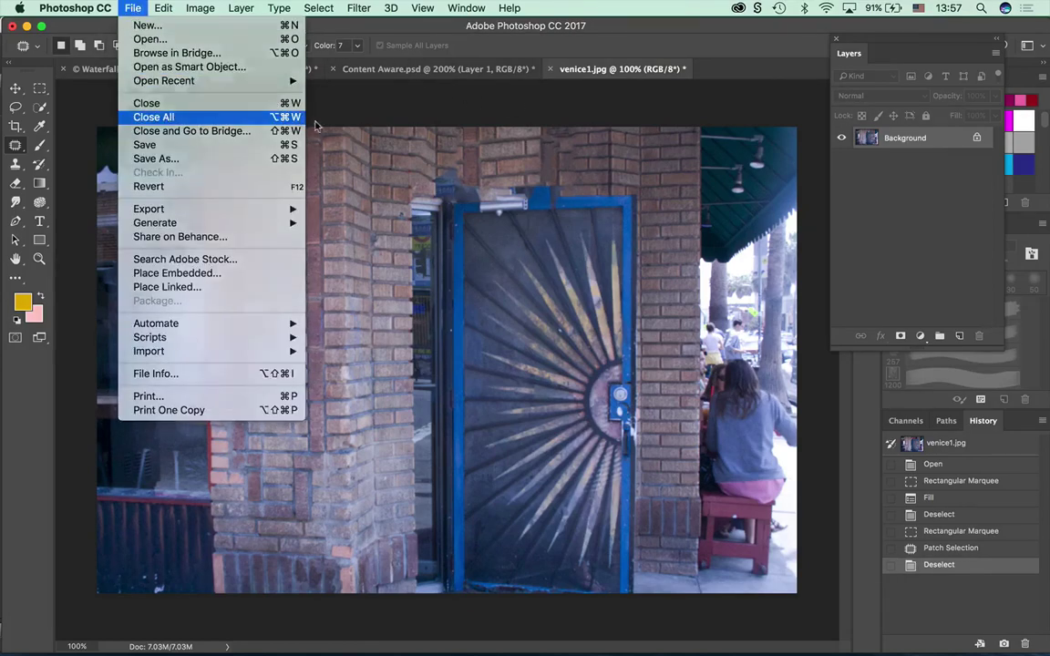
{"action": "left_click", "coordinate": [286, 117]}
{"action": "left_click", "coordinate": [443, 216]}
{"action": "left_click", "coordinate": [475, 241]}
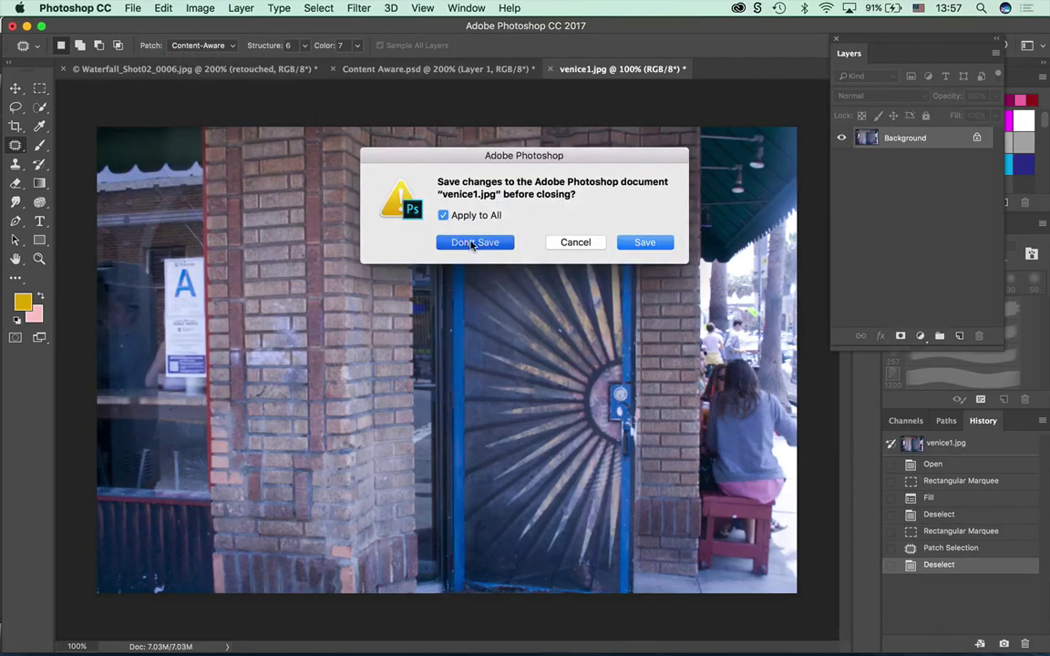
{"action": "left_click", "coordinate": [163, 9]}
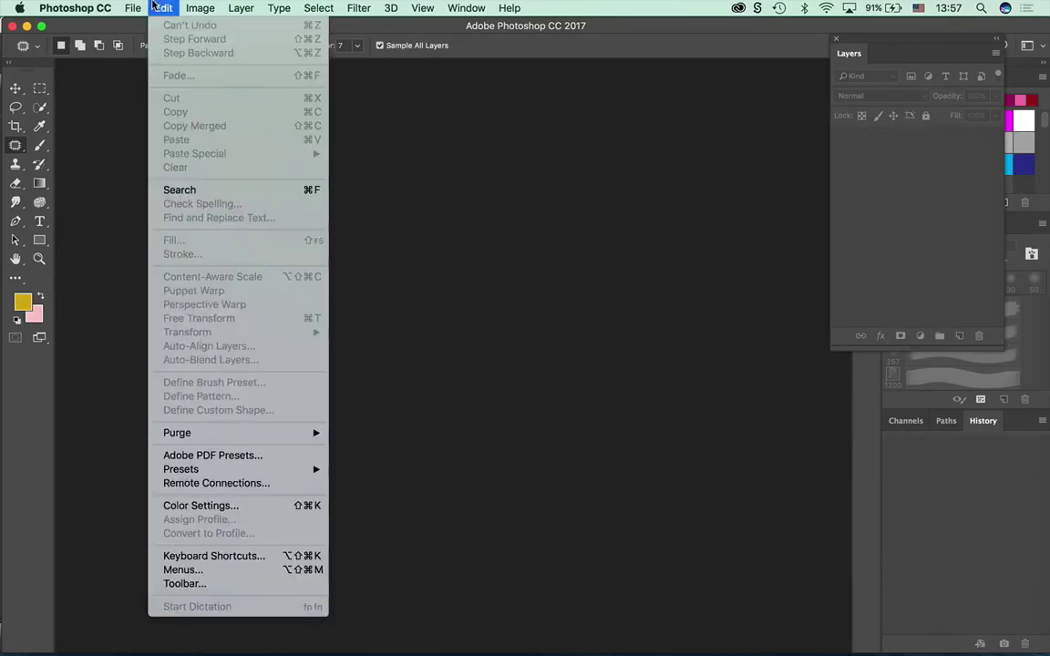
In Bridge, go back to Retouch _Seminar, enter Headshot, and open DSC_7358.jpg.
{"action": "mouse_move", "coordinate": [133, 8]}
{"action": "left_click", "coordinate": [149, 55]}
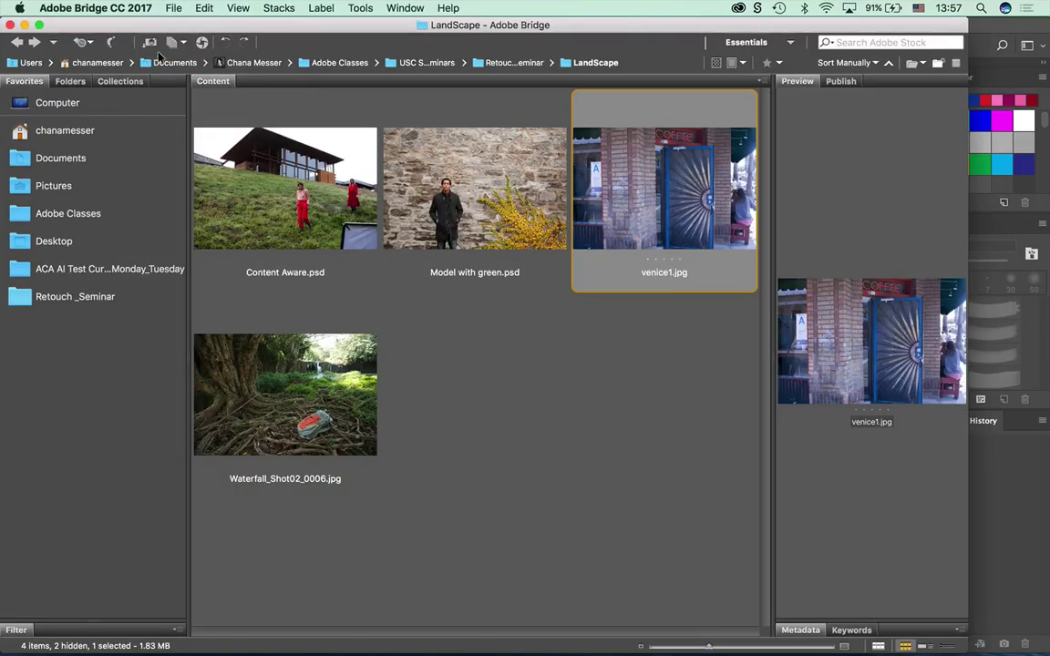
{"action": "left_click", "coordinate": [16, 42]}
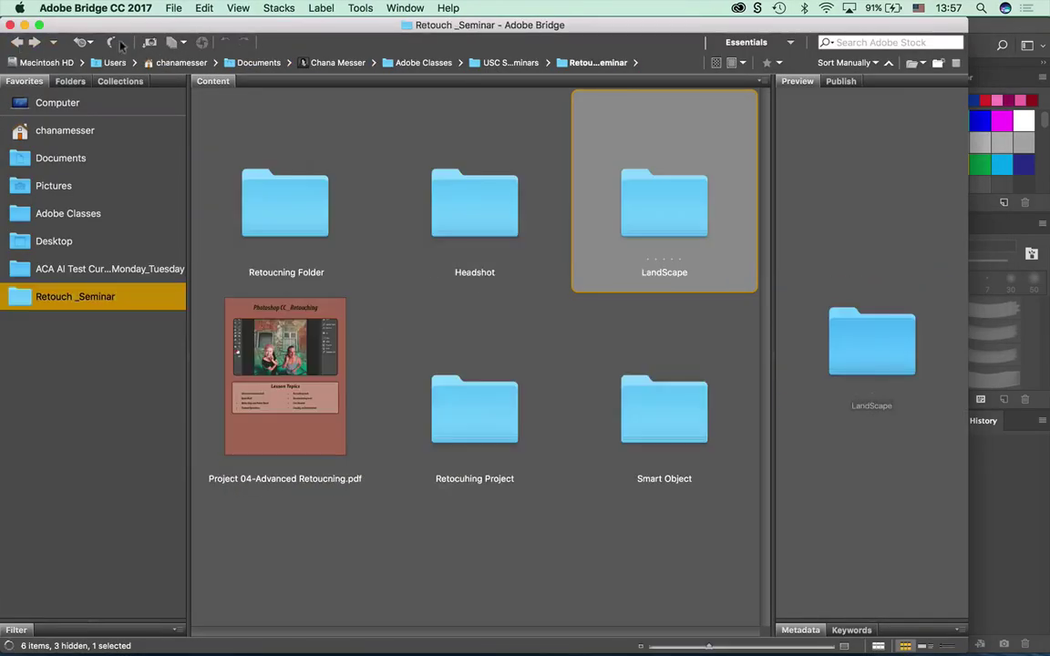
{"action": "double_click", "coordinate": [464, 216]}
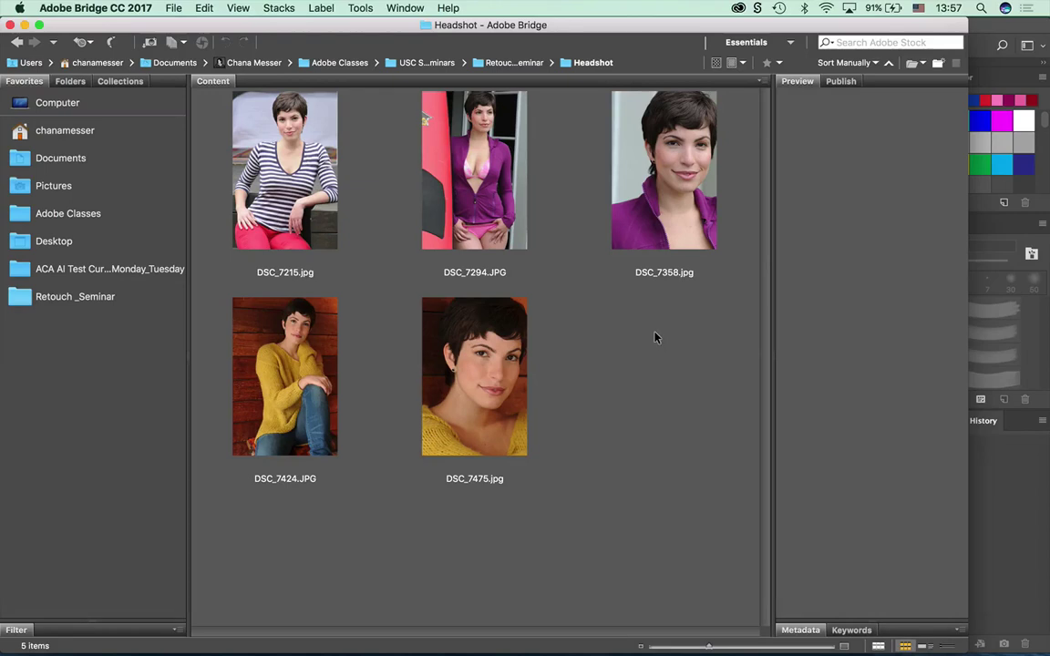
{"action": "left_click", "coordinate": [661, 218]}
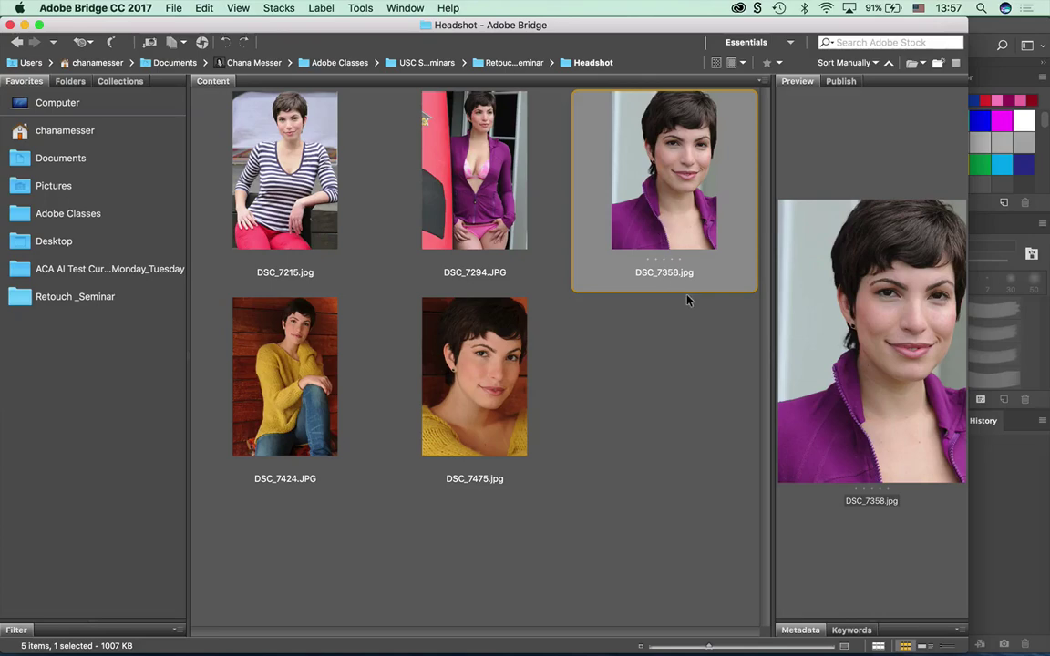
{"action": "double_click", "coordinate": [672, 214]}
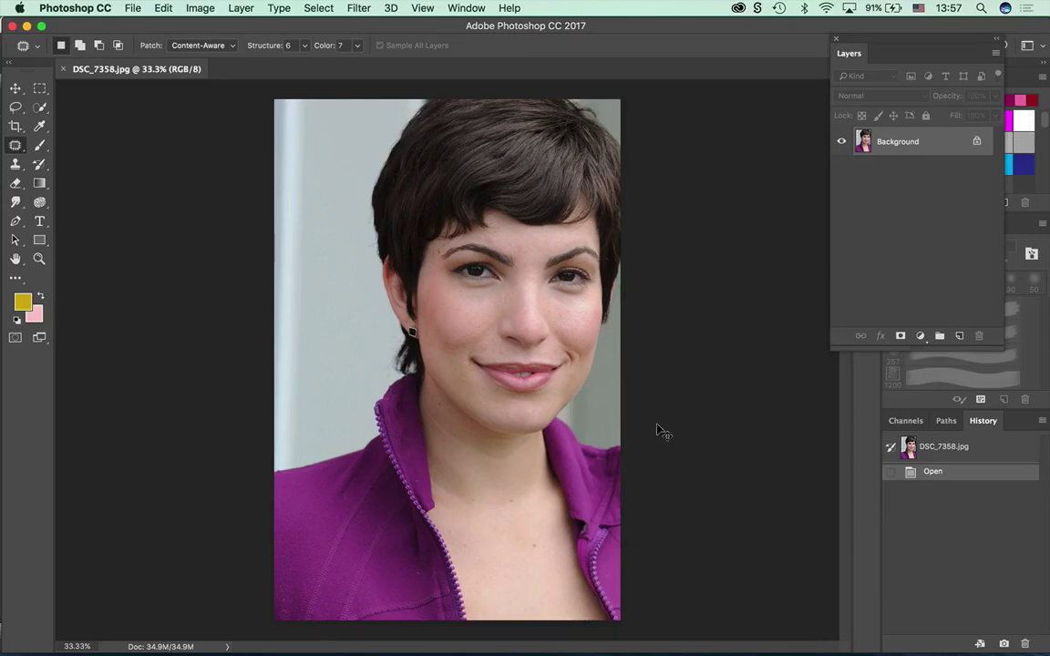
Zoom to 66.7% centred on the face and duplicate the Background layer.
{"action": "key", "text": "super+equal"}
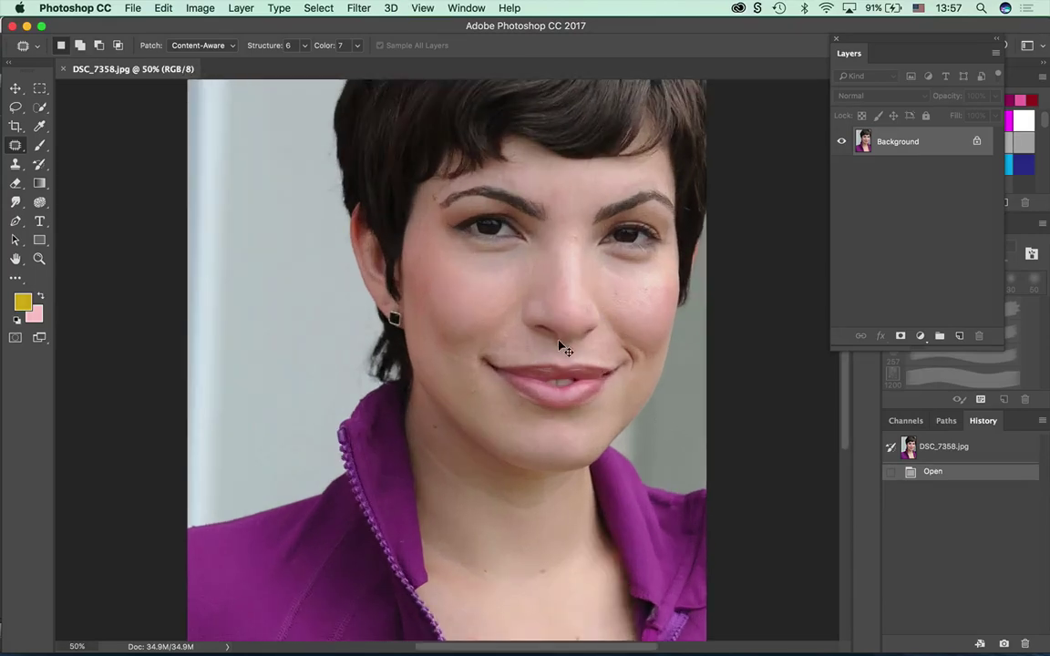
{"action": "key", "text": "super+equal"}
{"action": "left_click_drag", "start_coordinate": [544, 331], "coordinate": [352, 382]}
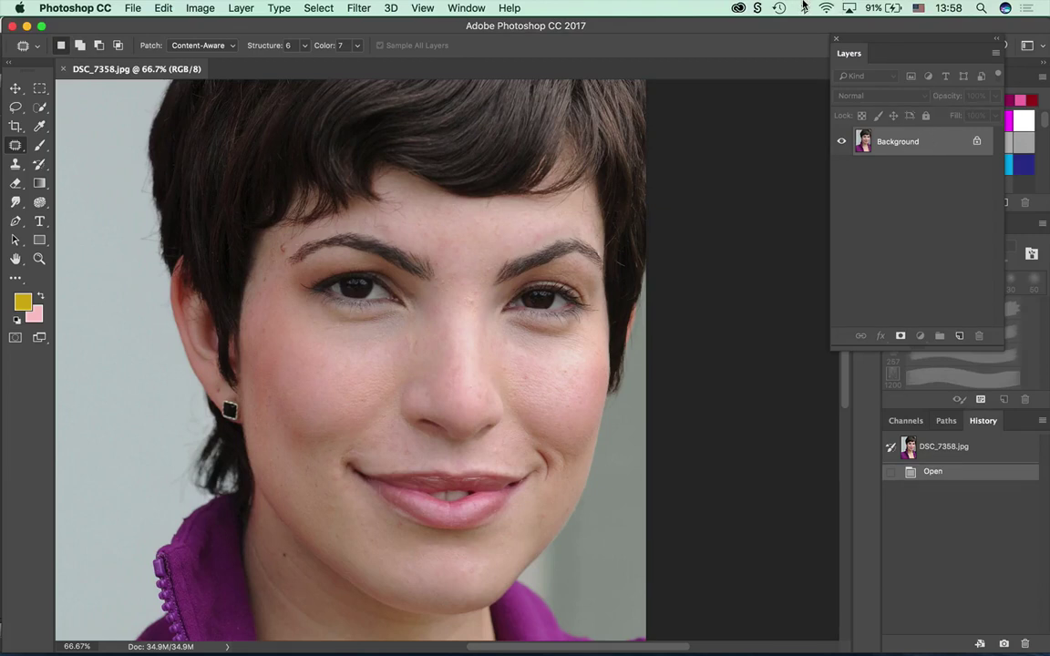
{"action": "key", "text": "ctrl+j"}
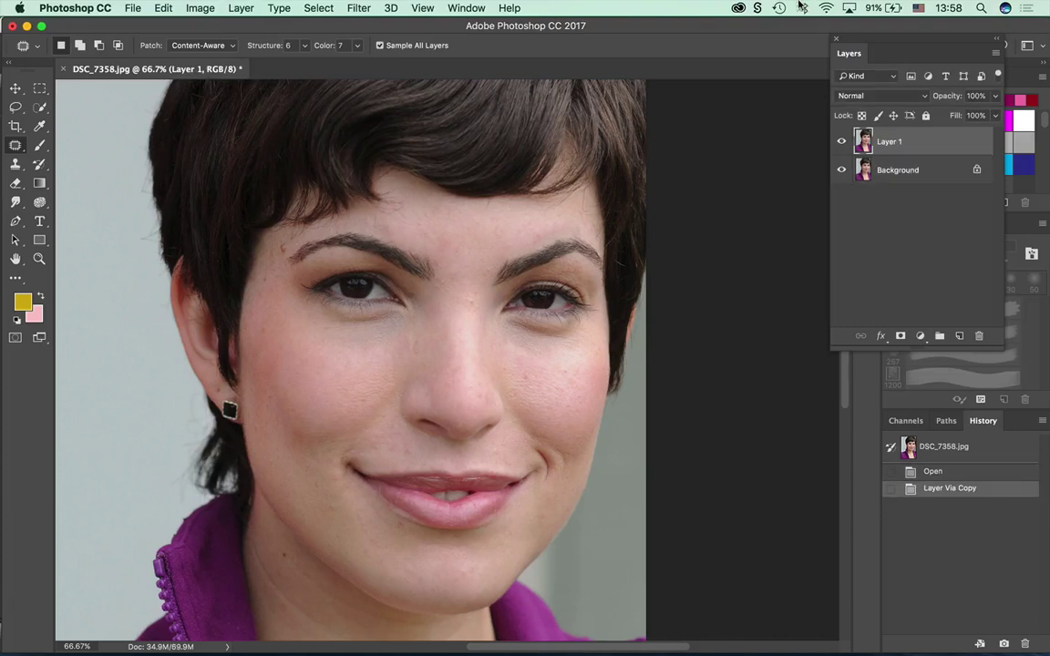
Rename the duplicated layer 'retocuhed'.
{"action": "double_click", "coordinate": [889, 142]}
{"action": "key", "text": "BackSpace"}
{"action": "type", "text": "retocuhed"}
{"action": "key", "text": "Return"}
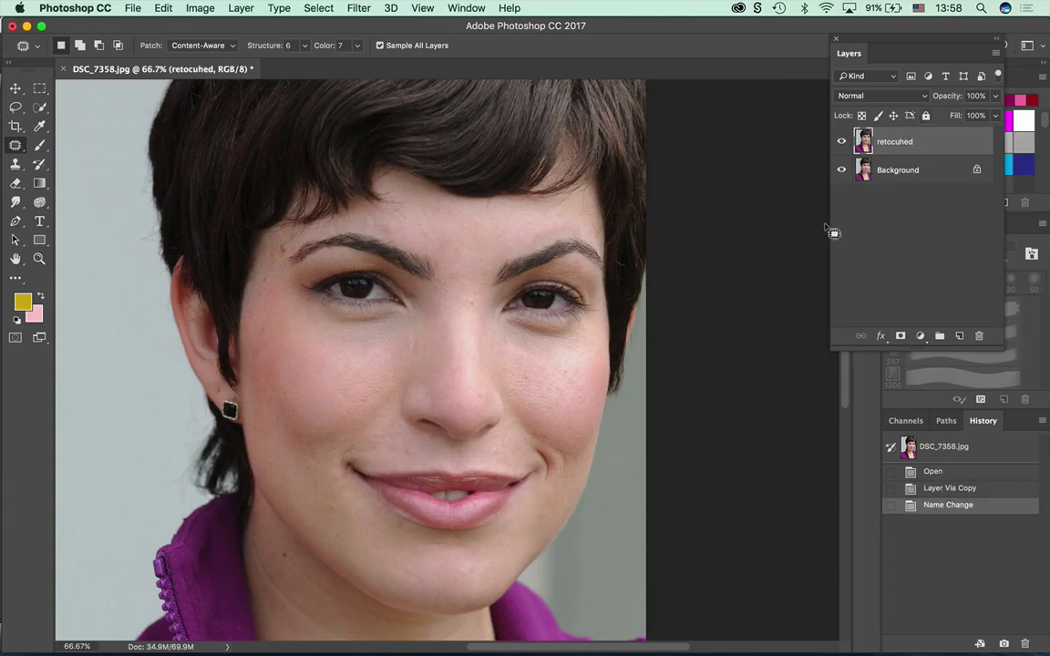
{"action": "left_click", "coordinate": [995, 53]}
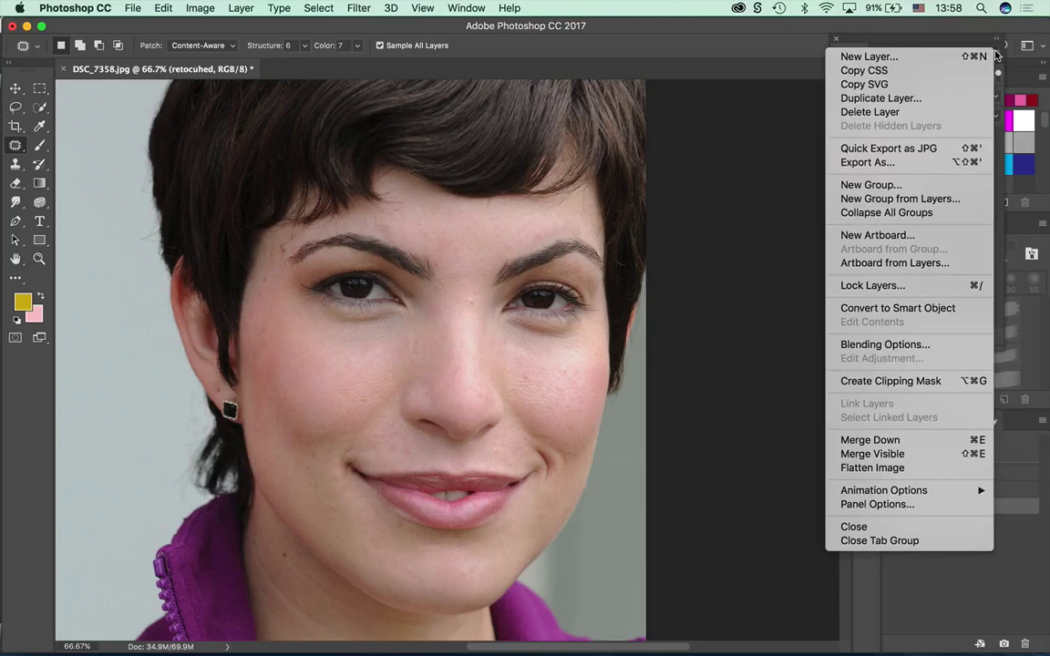
Create a new layer named 'directions' from the Layers panel menu.
{"action": "left_click", "coordinate": [923, 57]}
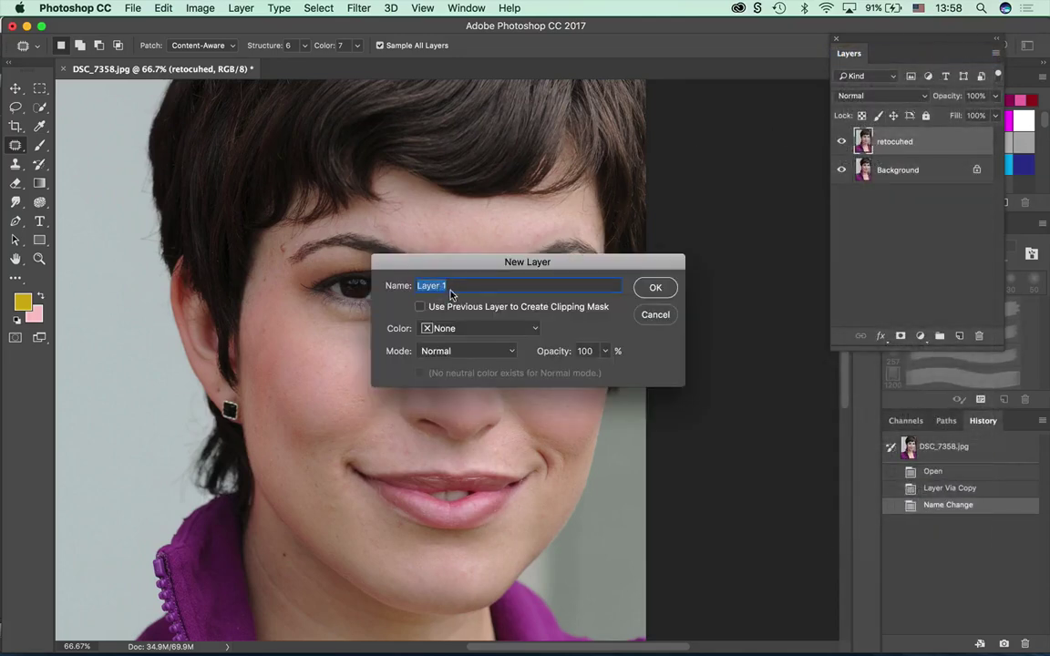
{"action": "type", "text": "dl"}
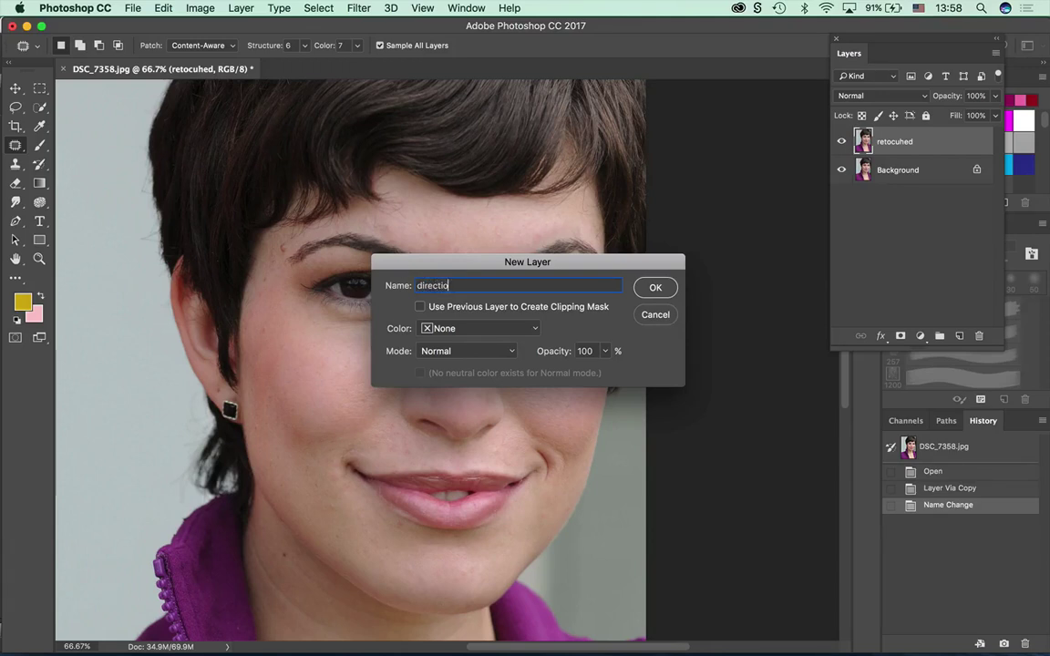
{"action": "type", "text": "rections"}
{"action": "key", "text": "Return"}
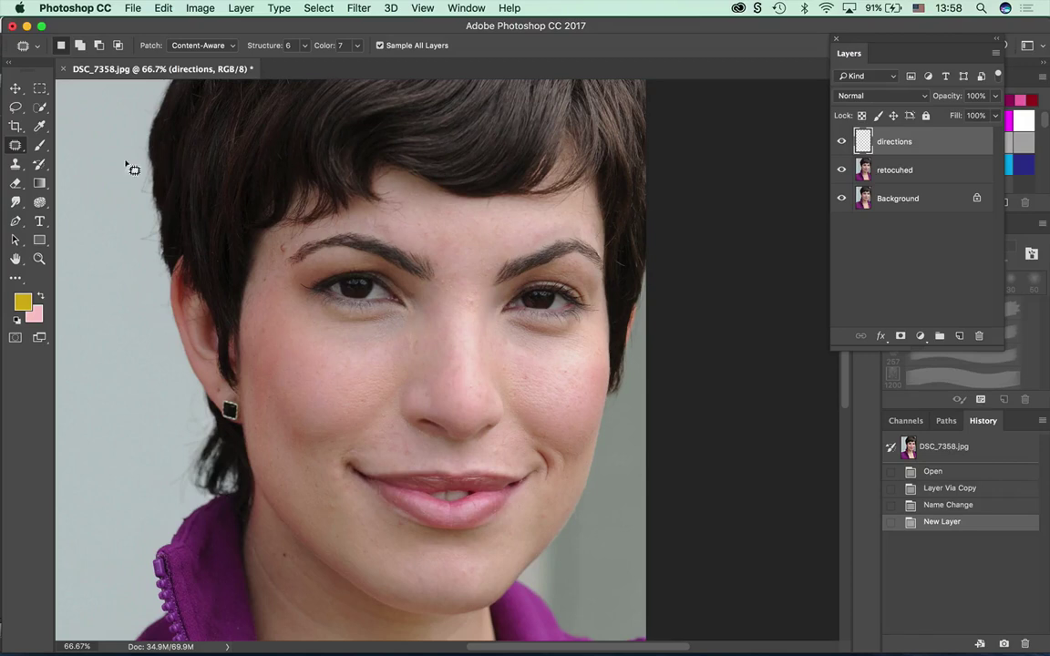
Switch to the Brush tool and load the 2B Pencil tool preset.
{"action": "left_click", "coordinate": [40, 145]}
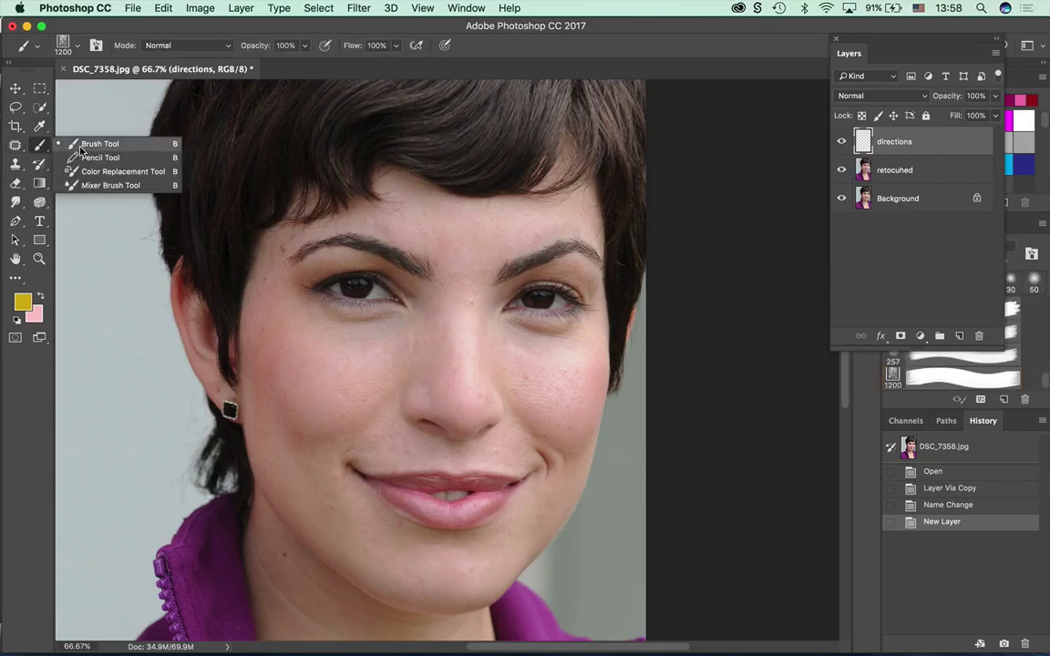
{"action": "left_click", "coordinate": [68, 144]}
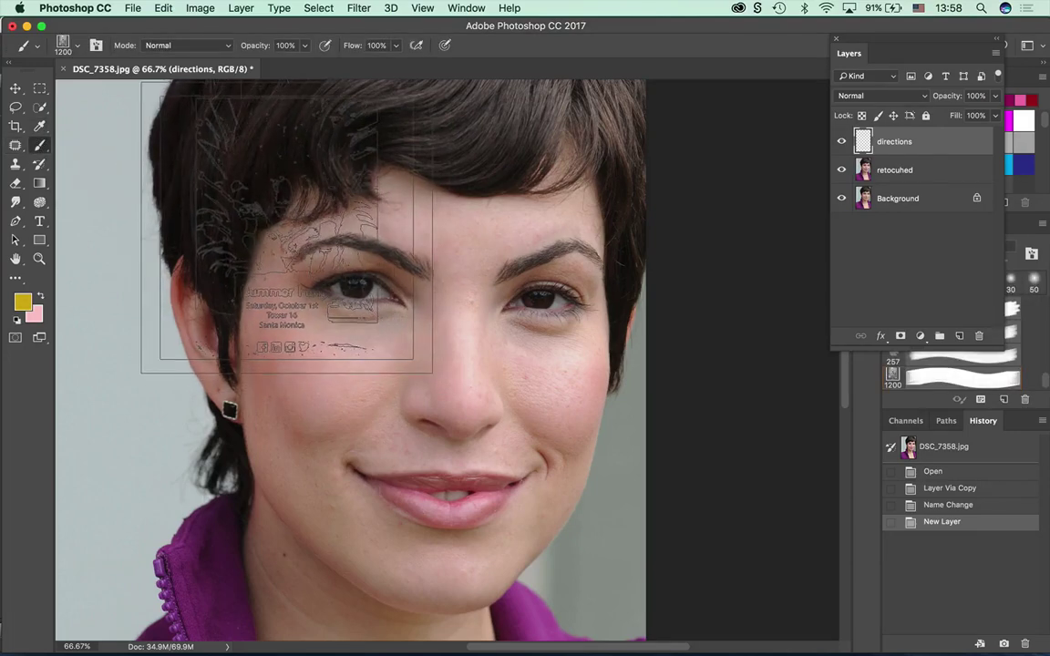
{"action": "left_click", "coordinate": [38, 47]}
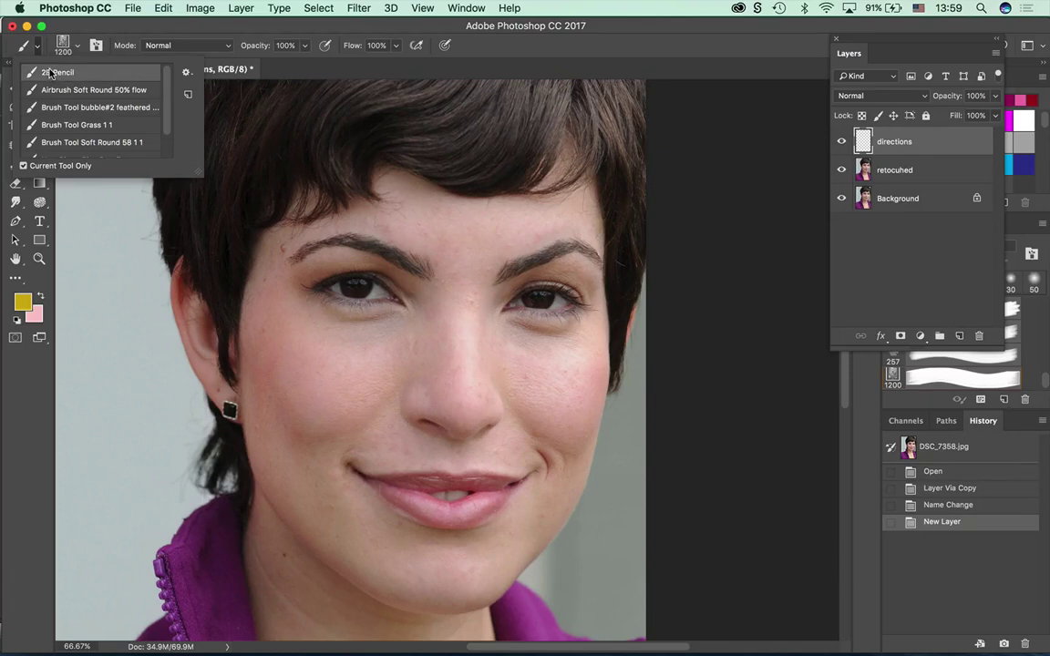
{"action": "left_click", "coordinate": [50, 73]}
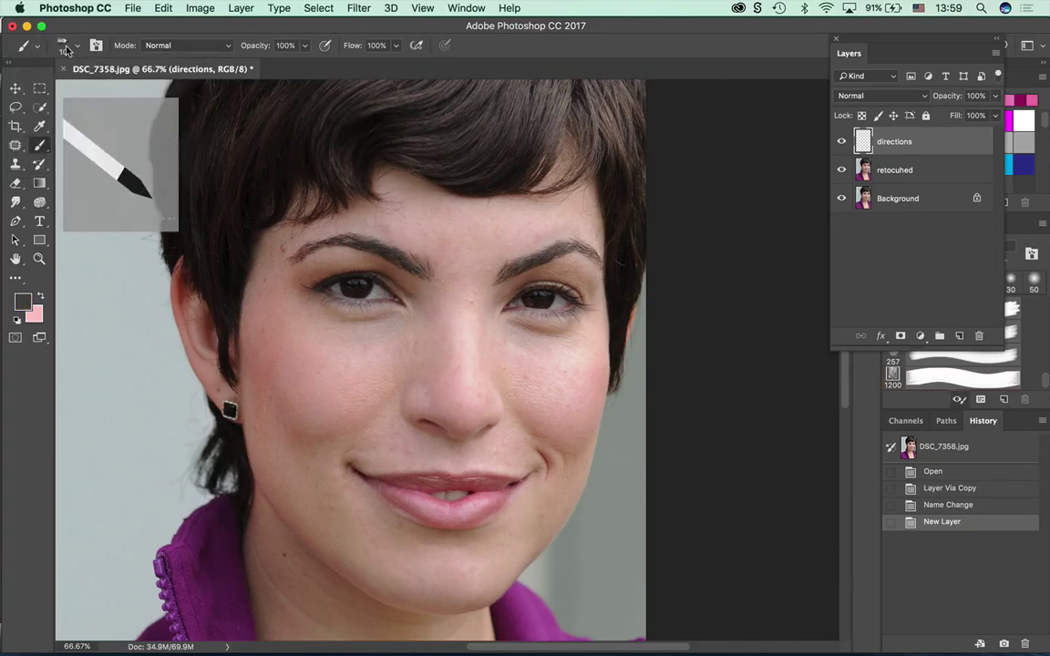
{"action": "left_click", "coordinate": [66, 50]}
{"action": "left_click", "coordinate": [38, 50]}
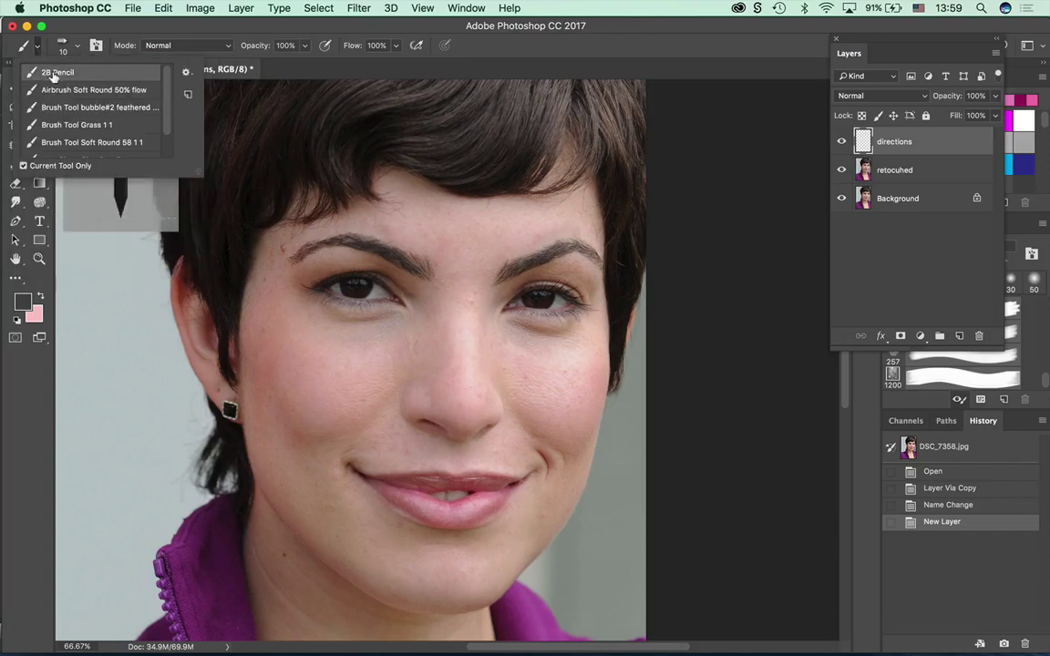
{"action": "left_click", "coordinate": [84, 25]}
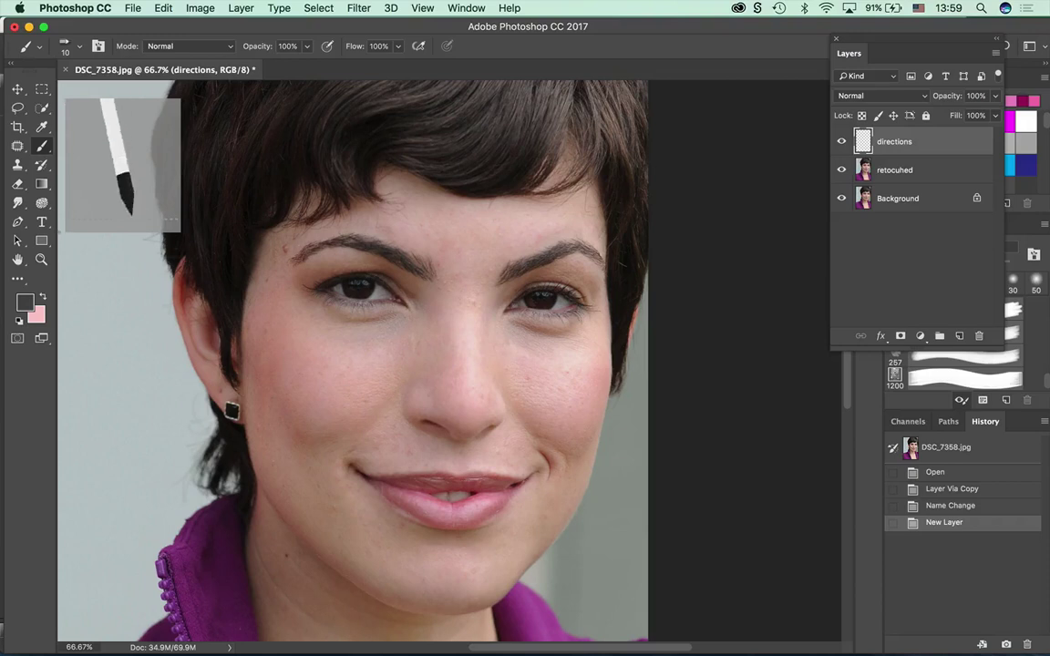
Set the foreground colour to bright red f7041b.
{"action": "left_click", "coordinate": [25, 303]}
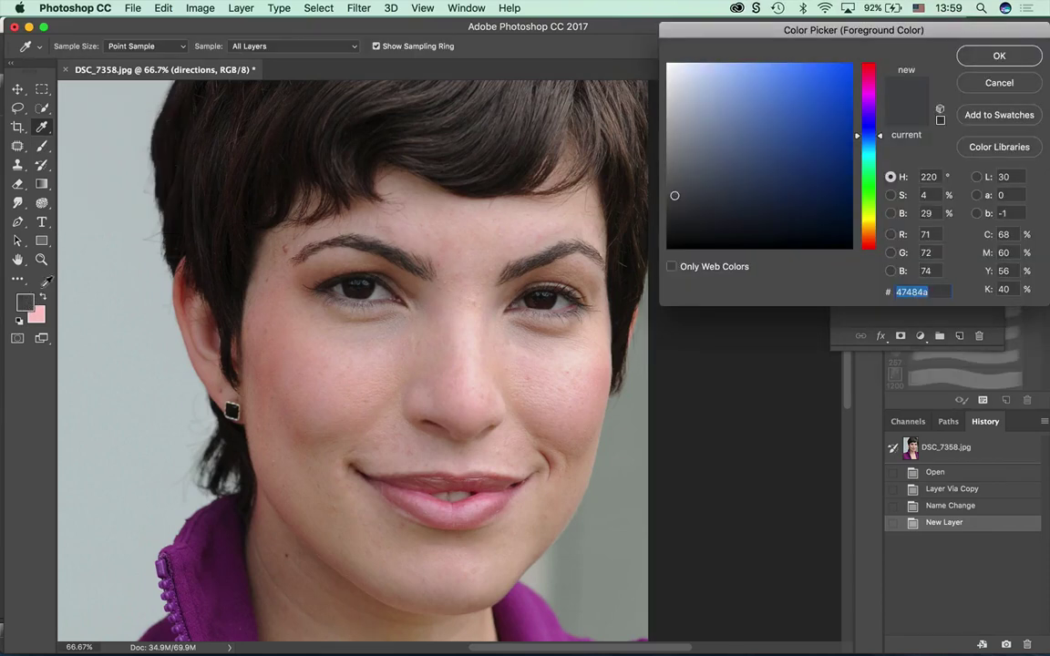
{"action": "left_click", "coordinate": [868, 68]}
{"action": "left_click", "coordinate": [849, 69]}
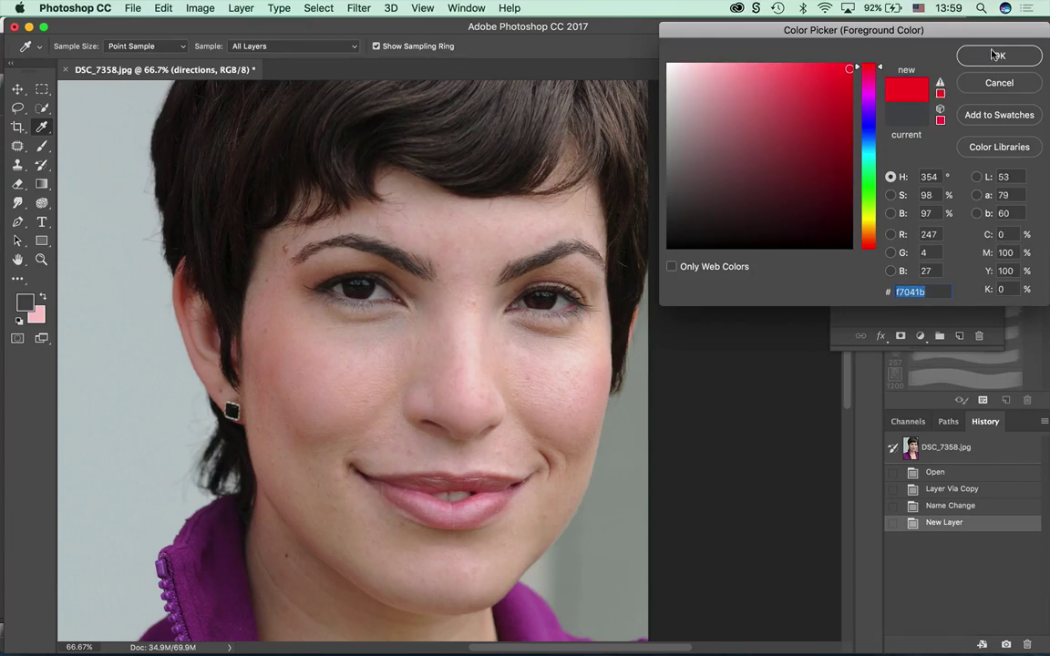
{"action": "left_click", "coordinate": [999, 55]}
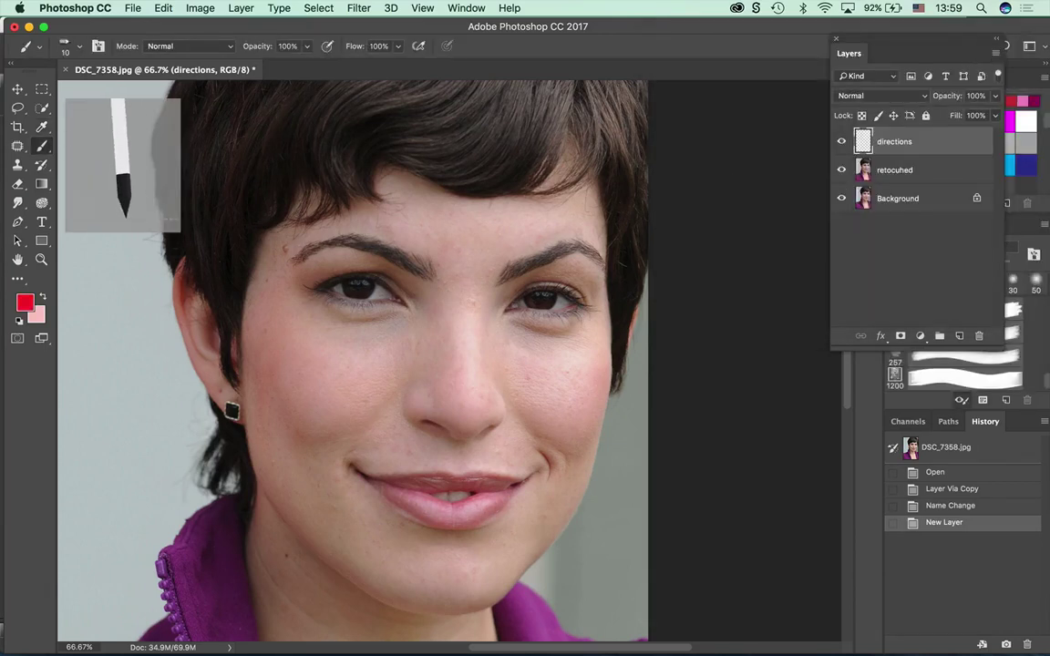
Circle blemishes at the left eyebrow, beside the nose, above and under the right eye, adding a question mark.
{"action": "mouse_move", "coordinate": [272, 249]}
{"action": "left_mouse_down"}
{"action": "mouse_move", "coordinate": [301, 258]}
{"action": "mouse_move", "coordinate": [272, 242]}
{"action": "left_mouse_up"}
{"action": "mouse_move", "coordinate": [379, 326]}
{"action": "left_mouse_down"}
{"action": "mouse_move", "coordinate": [403, 326]}
{"action": "mouse_move", "coordinate": [377, 325]}
{"action": "left_mouse_up"}
{"action": "left_click_drag", "start_coordinate": [433, 354], "coordinate": [407, 352]}
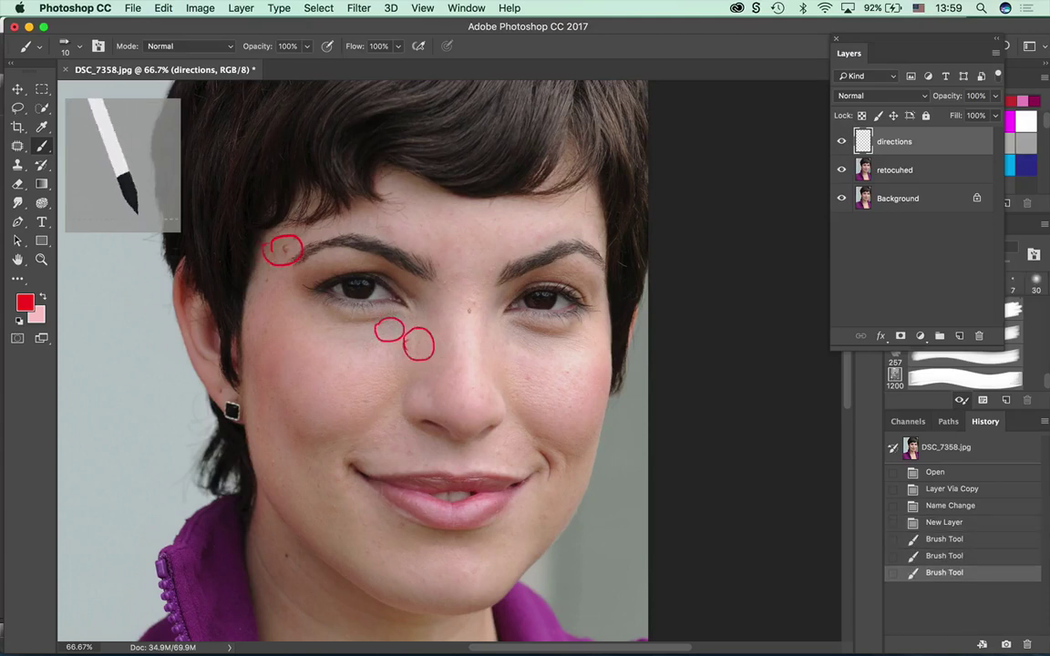
{"action": "left_click_drag", "start_coordinate": [474, 308], "coordinate": [480, 306]}
{"action": "mouse_move", "coordinate": [539, 221]}
{"action": "left_mouse_down"}
{"action": "mouse_move", "coordinate": [524, 239]}
{"action": "mouse_move", "coordinate": [542, 220]}
{"action": "left_mouse_up"}
{"action": "mouse_move", "coordinate": [587, 340]}
{"action": "left_mouse_down"}
{"action": "mouse_move", "coordinate": [530, 358]}
{"action": "mouse_move", "coordinate": [506, 328]}
{"action": "mouse_move", "coordinate": [586, 333]}
{"action": "left_mouse_up"}
{"action": "left_click_drag", "start_coordinate": [548, 372], "coordinate": [552, 384]}
{"action": "left_click", "coordinate": [557, 392]}
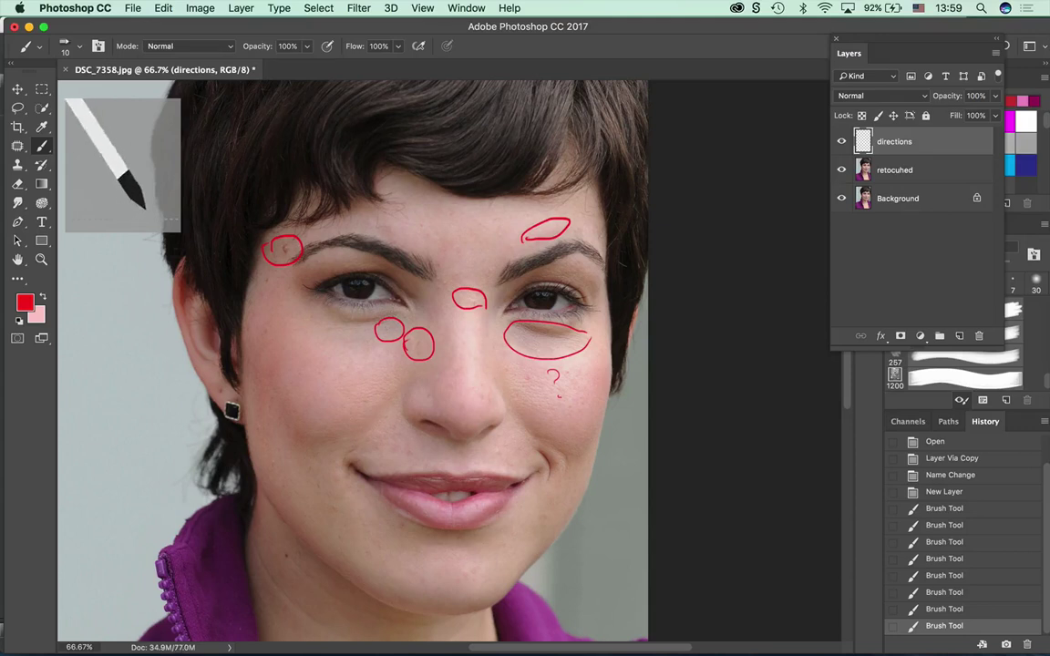
Circle spots on the neck, left cheek, by the earring and forehead, then arrow the left eye and eyelid.
{"action": "left_click_drag", "start_coordinate": [287, 546], "coordinate": [283, 547]}
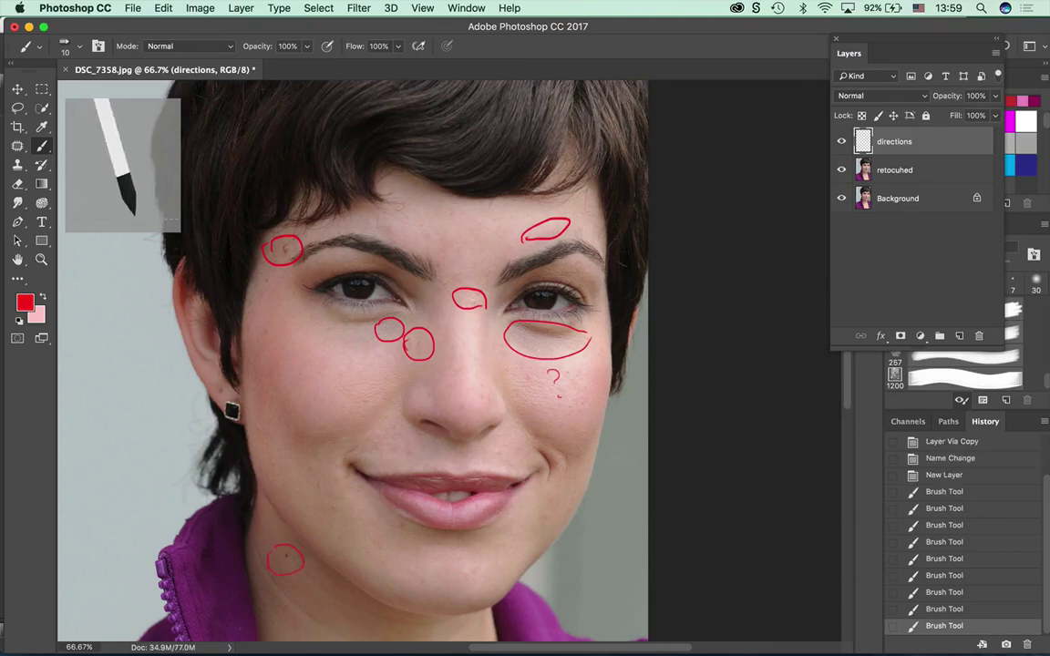
{"action": "mouse_move", "coordinate": [282, 380]}
{"action": "left_mouse_down"}
{"action": "mouse_move", "coordinate": [264, 388]}
{"action": "mouse_move", "coordinate": [288, 399]}
{"action": "left_mouse_up"}
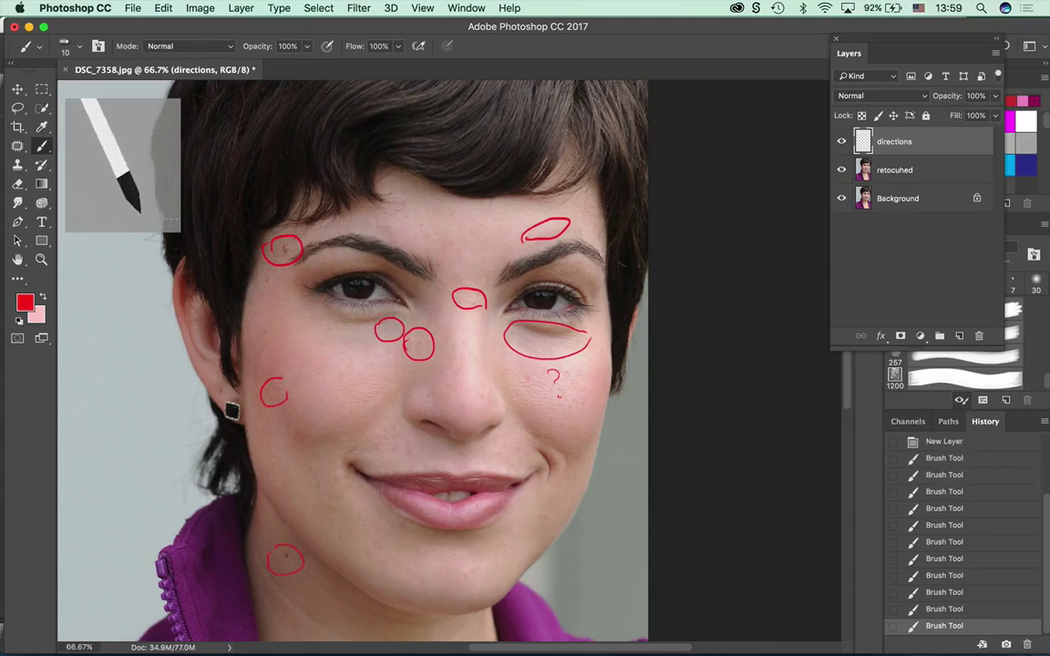
{"action": "left_click_drag", "start_coordinate": [221, 385], "coordinate": [213, 387]}
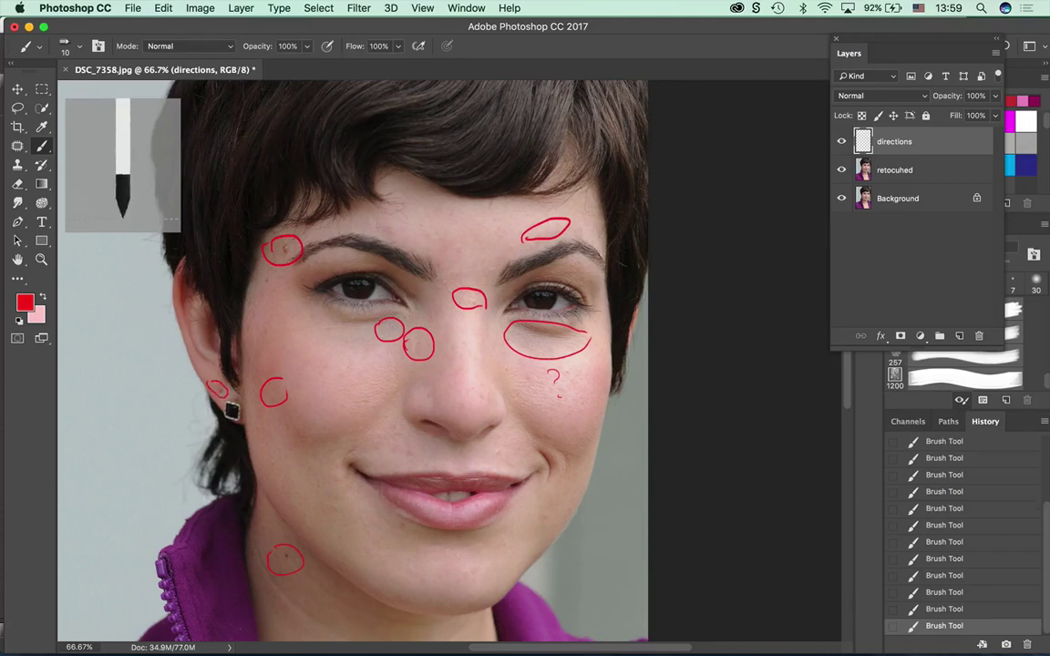
{"action": "mouse_move", "coordinate": [398, 215]}
{"action": "left_mouse_down"}
{"action": "mouse_move", "coordinate": [369, 224]}
{"action": "mouse_move", "coordinate": [400, 217]}
{"action": "left_mouse_up"}
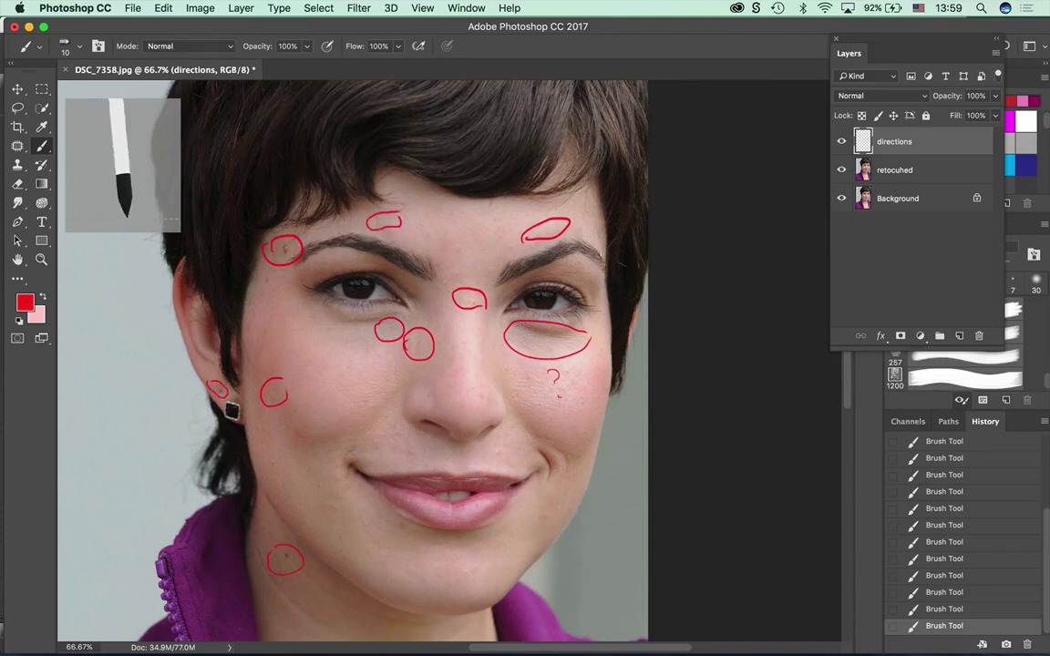
{"action": "mouse_move", "coordinate": [331, 440]}
{"action": "left_mouse_down"}
{"action": "mouse_move", "coordinate": [399, 222]}
{"action": "mouse_move", "coordinate": [419, 45]}
{"action": "mouse_move", "coordinate": [382, 148]}
{"action": "mouse_move", "coordinate": [422, 340]}
{"action": "mouse_move", "coordinate": [375, 550]}
{"action": "mouse_move", "coordinate": [377, 609]}
{"action": "left_mouse_up"}
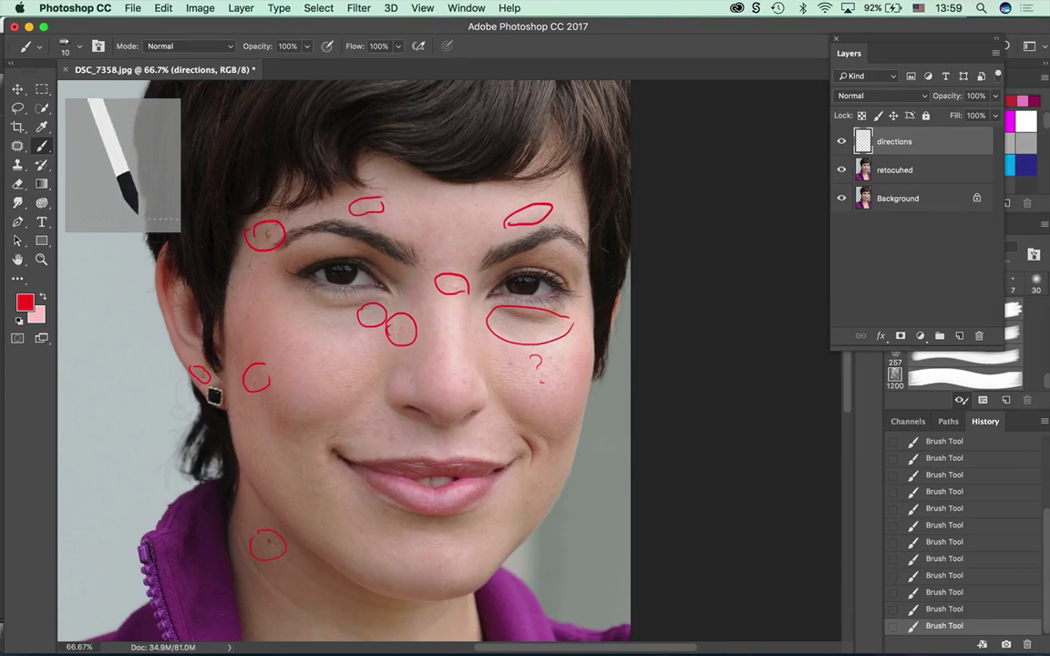
{"action": "mouse_move", "coordinate": [282, 301]}
{"action": "left_mouse_down"}
{"action": "mouse_move", "coordinate": [306, 345]}
{"action": "mouse_move", "coordinate": [336, 321]}
{"action": "left_mouse_up"}
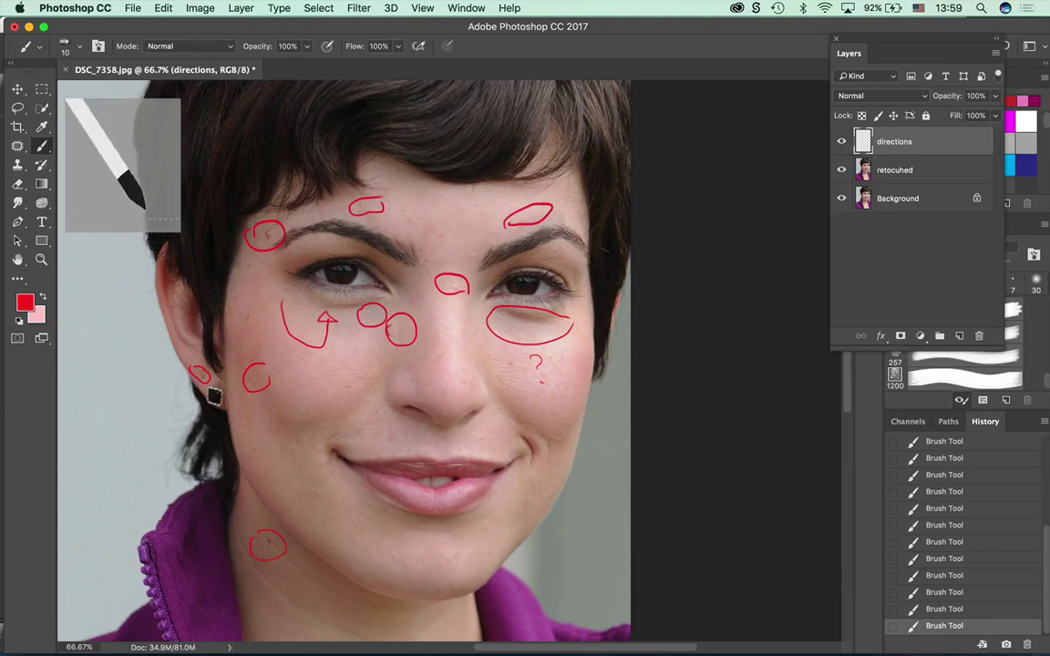
{"action": "mouse_move", "coordinate": [310, 257]}
{"action": "left_mouse_down"}
{"action": "mouse_move", "coordinate": [401, 275]}
{"action": "mouse_move", "coordinate": [383, 271]}
{"action": "mouse_move", "coordinate": [425, 218]}
{"action": "mouse_move", "coordinate": [428, 189]}
{"action": "mouse_move", "coordinate": [472, 217]}
{"action": "left_mouse_up"}
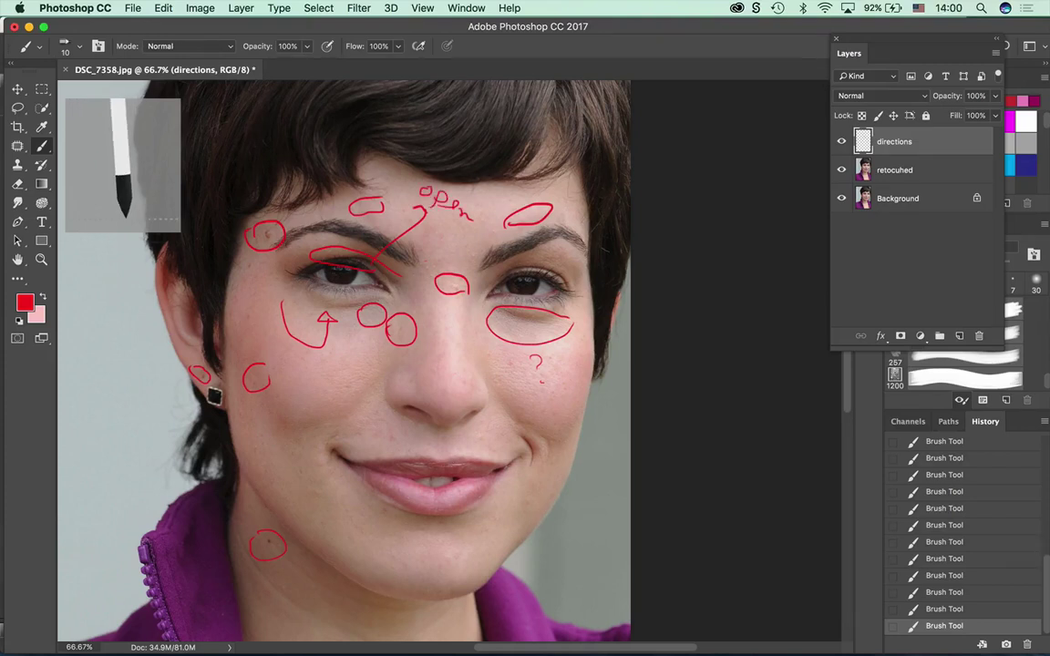
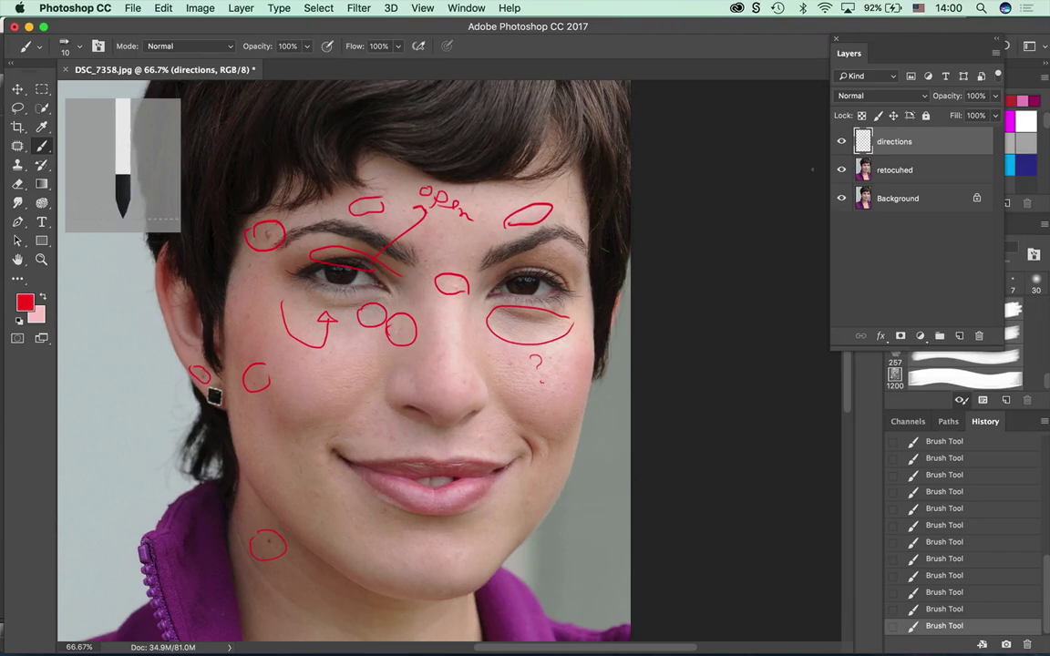
Compare with and without the red directions layer, leave it hidden, and select the retocuhed layer.
{"action": "left_click", "coordinate": [842, 142]}
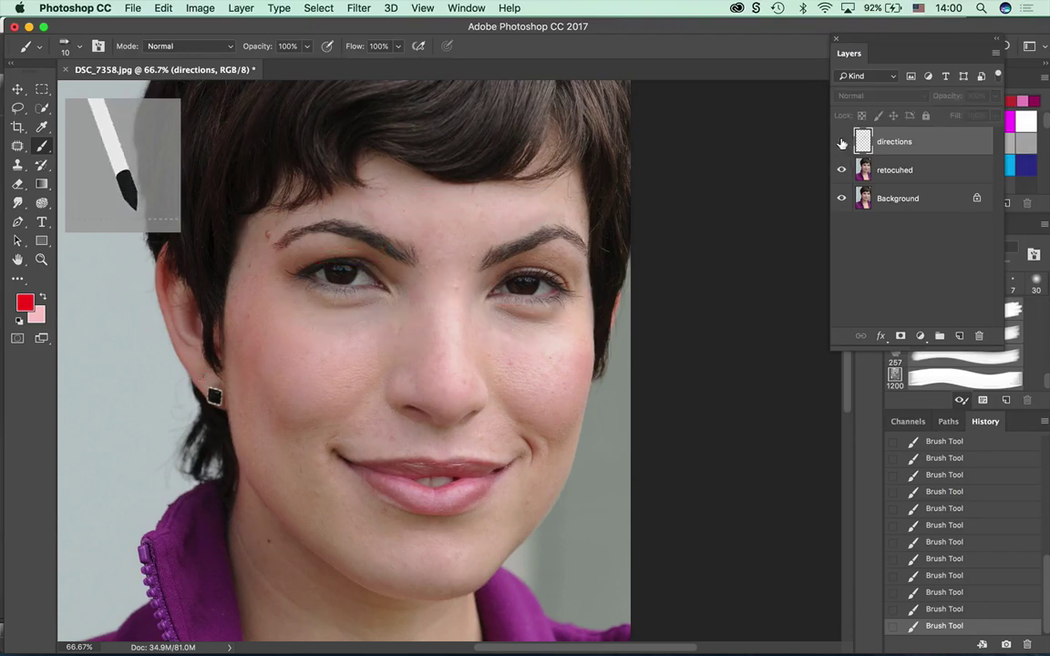
{"action": "left_click", "coordinate": [842, 142]}
{"action": "left_click", "coordinate": [842, 143]}
{"action": "left_click", "coordinate": [842, 142]}
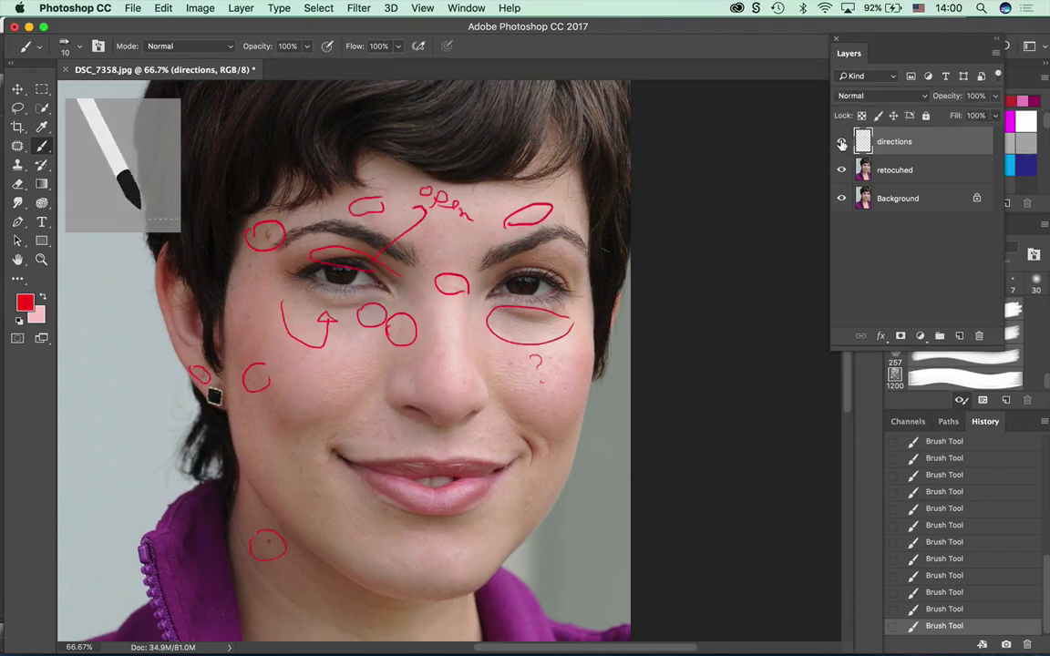
{"action": "left_click", "coordinate": [843, 142]}
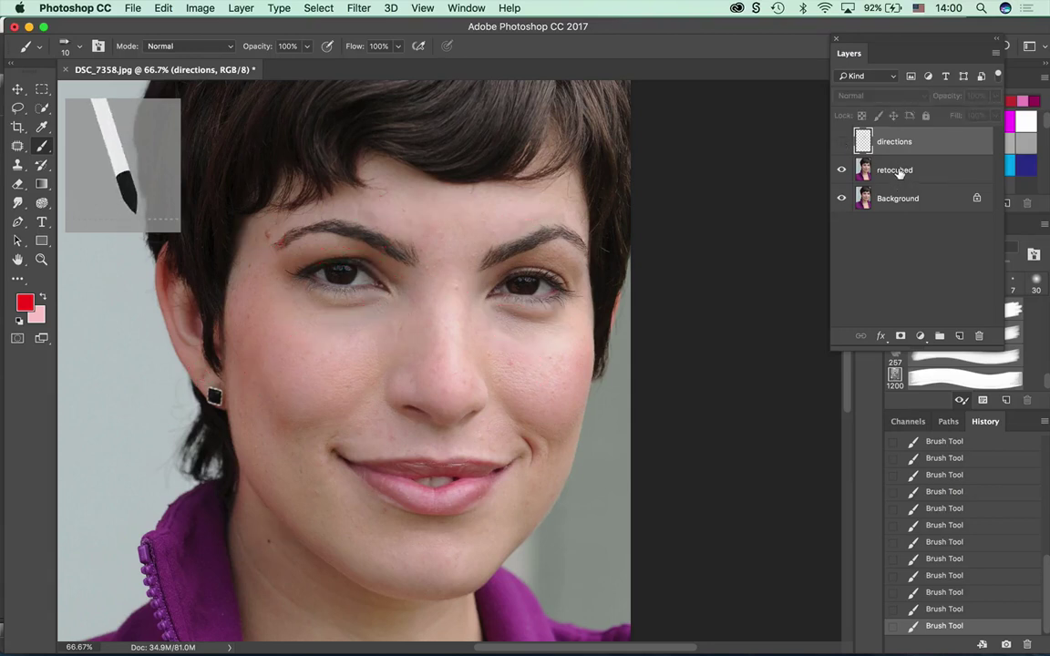
{"action": "left_click", "coordinate": [898, 173]}
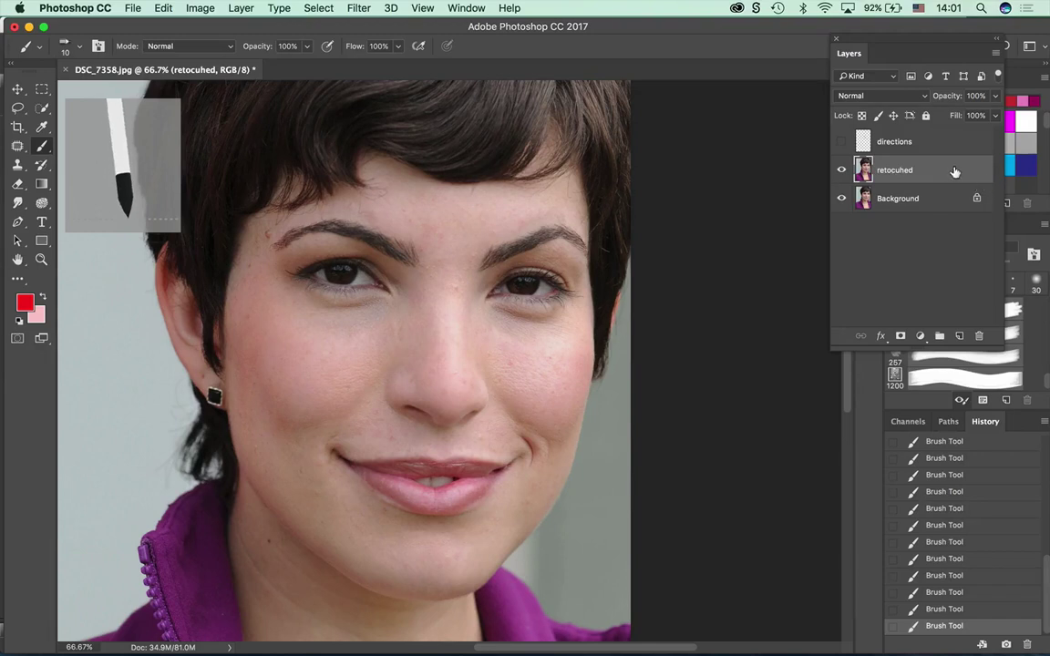
Lock the retocuhed layer's position and bring up the healing tools flyout.
{"action": "left_click", "coordinate": [894, 116]}
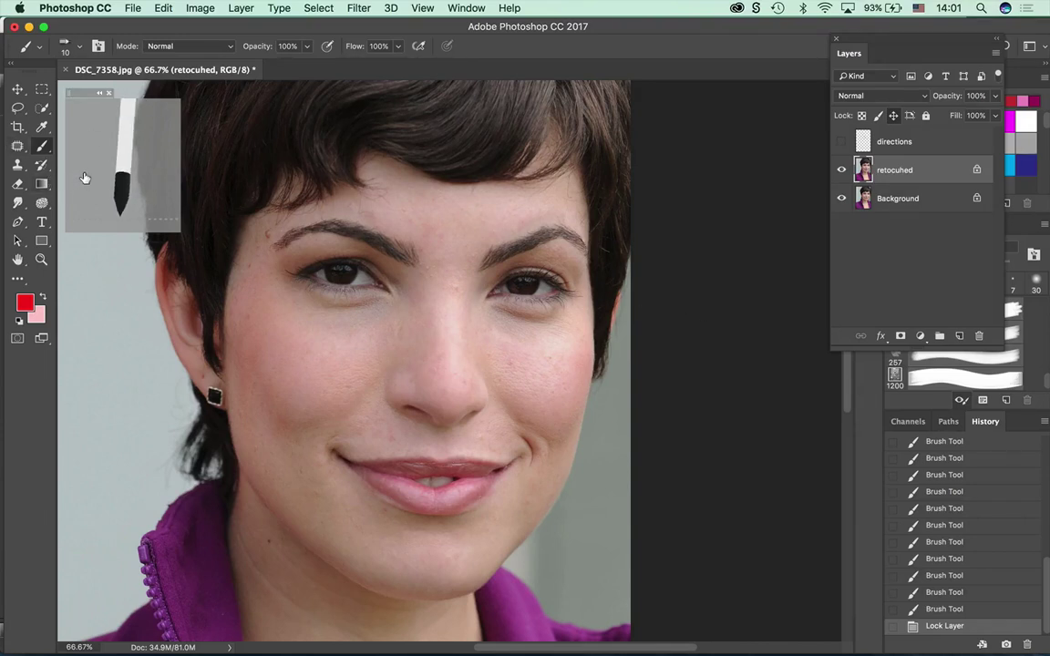
{"action": "left_click", "coordinate": [16, 147]}
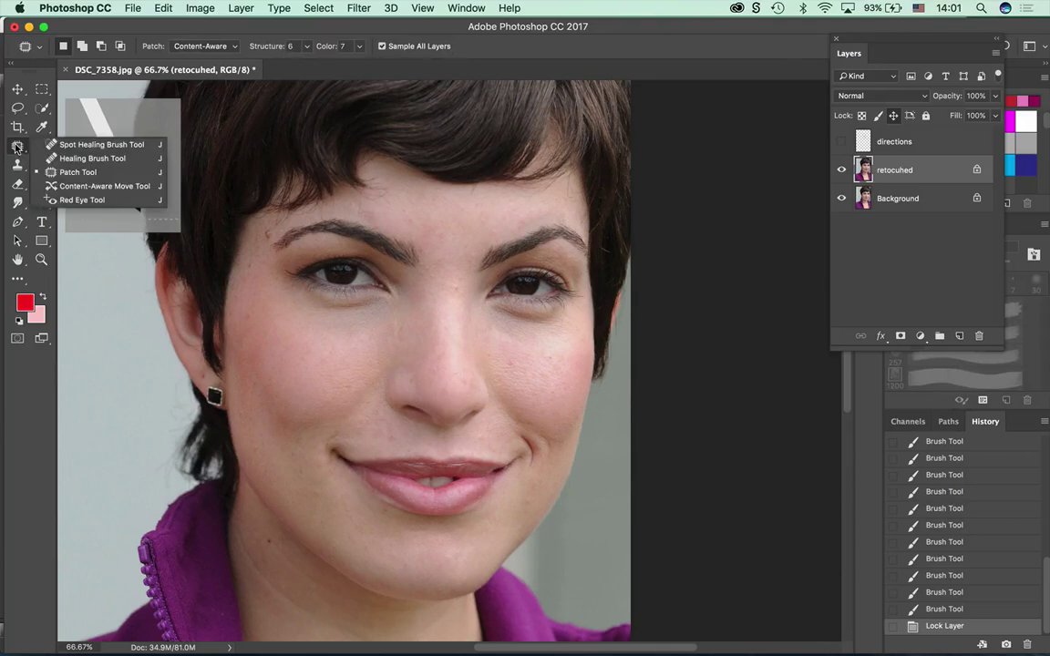
Select the Spot Healing Brush, briefly switching to the Move tool and back.
{"action": "left_click", "coordinate": [100, 145]}
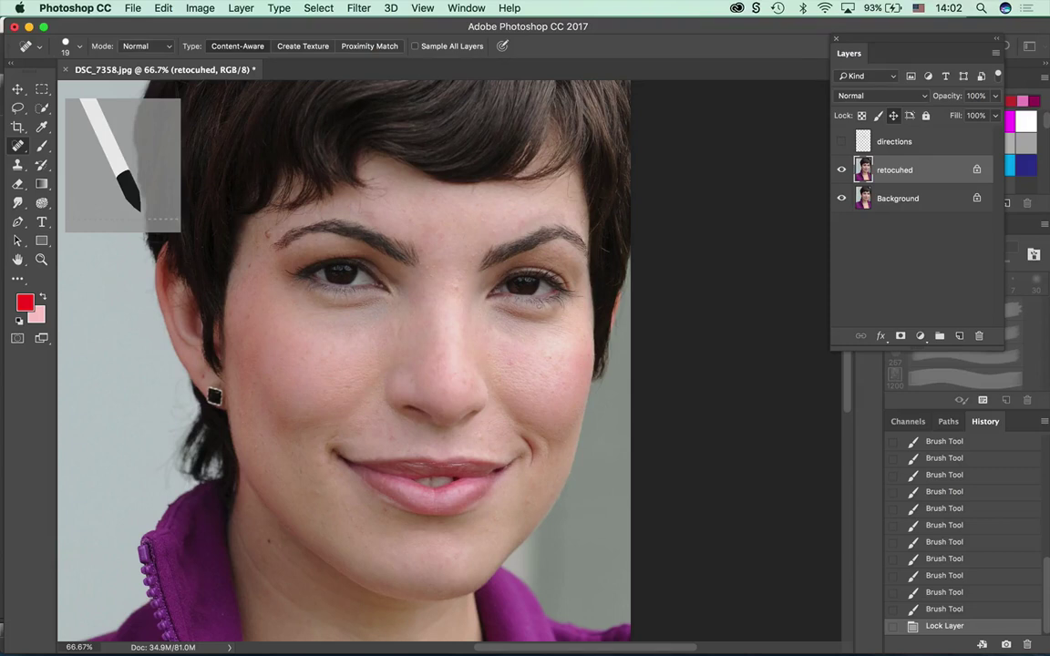
{"action": "left_click", "coordinate": [17, 89]}
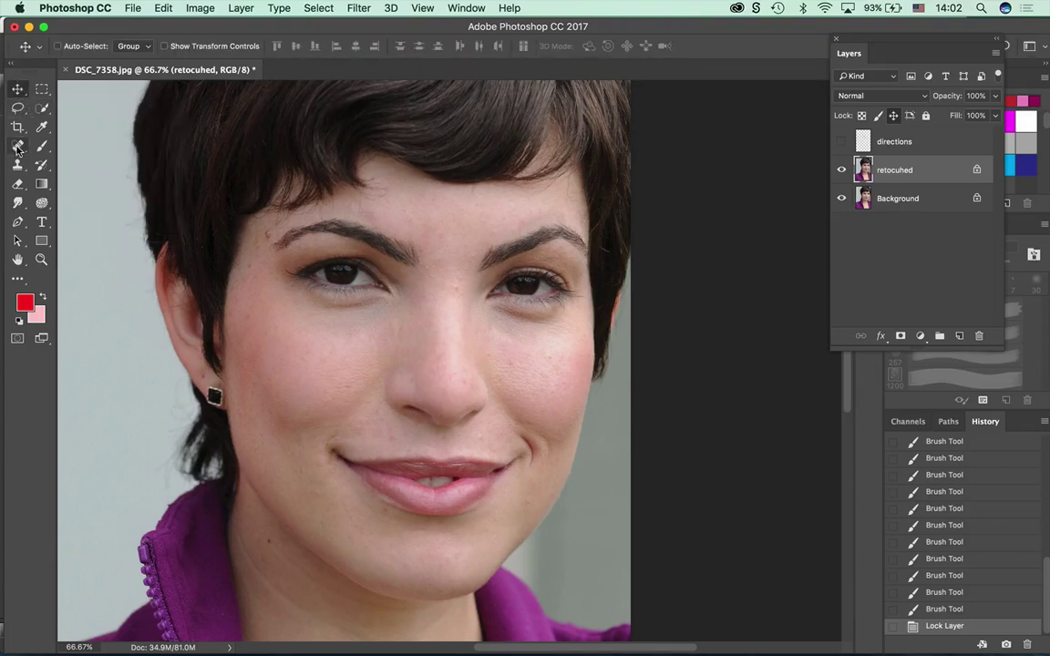
{"action": "left_click", "coordinate": [17, 146]}
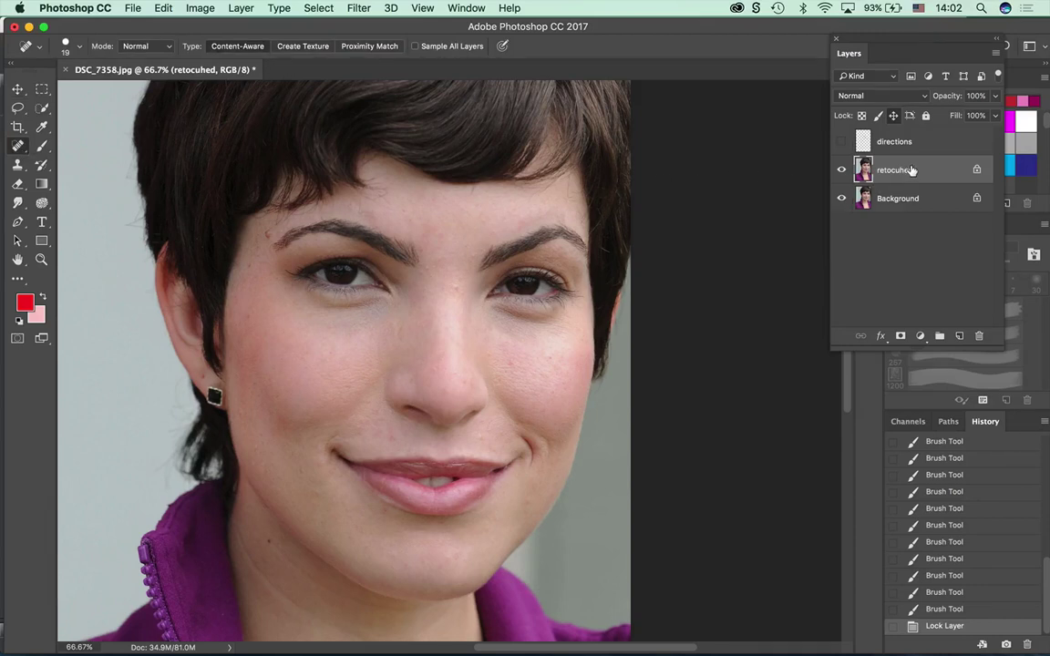
Create a new empty layer named 'healing spot brush' from the Layers panel menu.
{"action": "left_click", "coordinate": [994, 52]}
{"action": "left_click", "coordinate": [867, 58]}
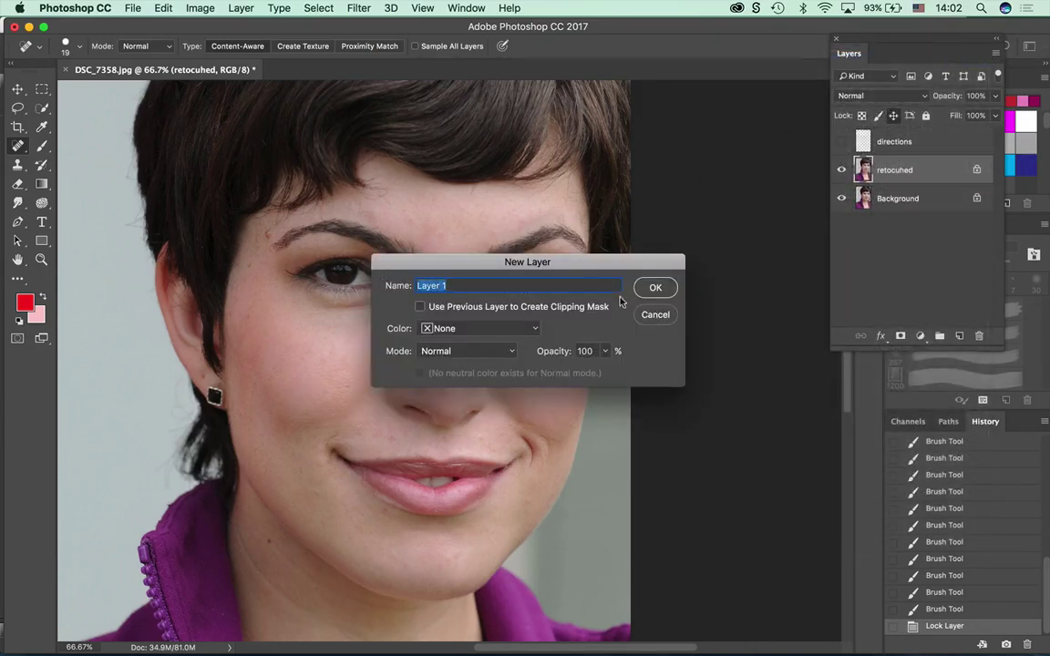
{"action": "type", "text": "healing spot brush"}
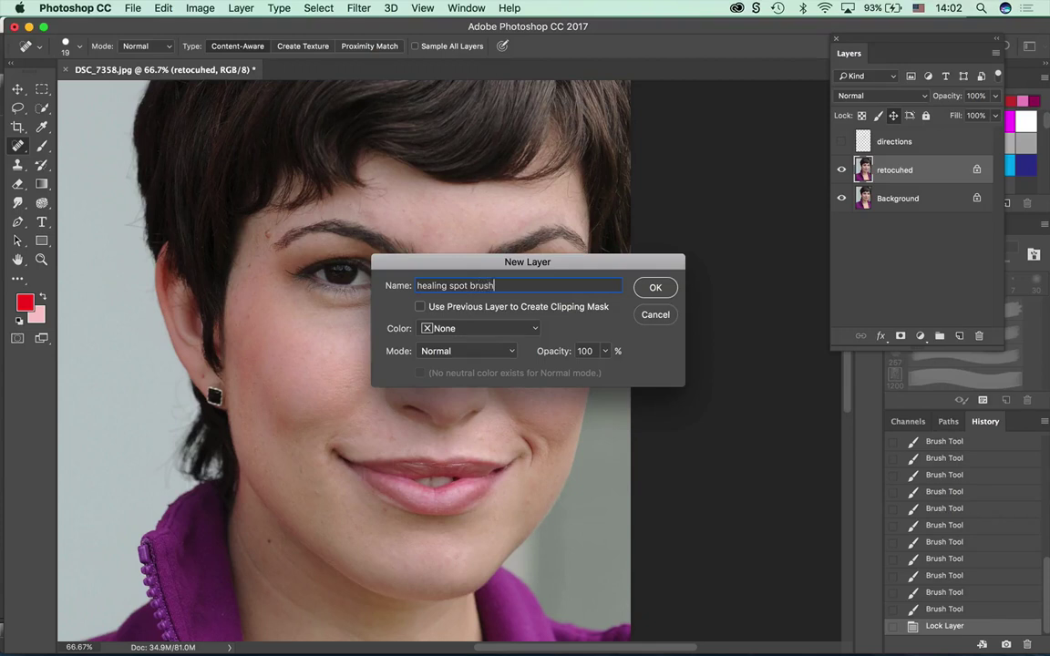
{"action": "left_click", "coordinate": [656, 287]}
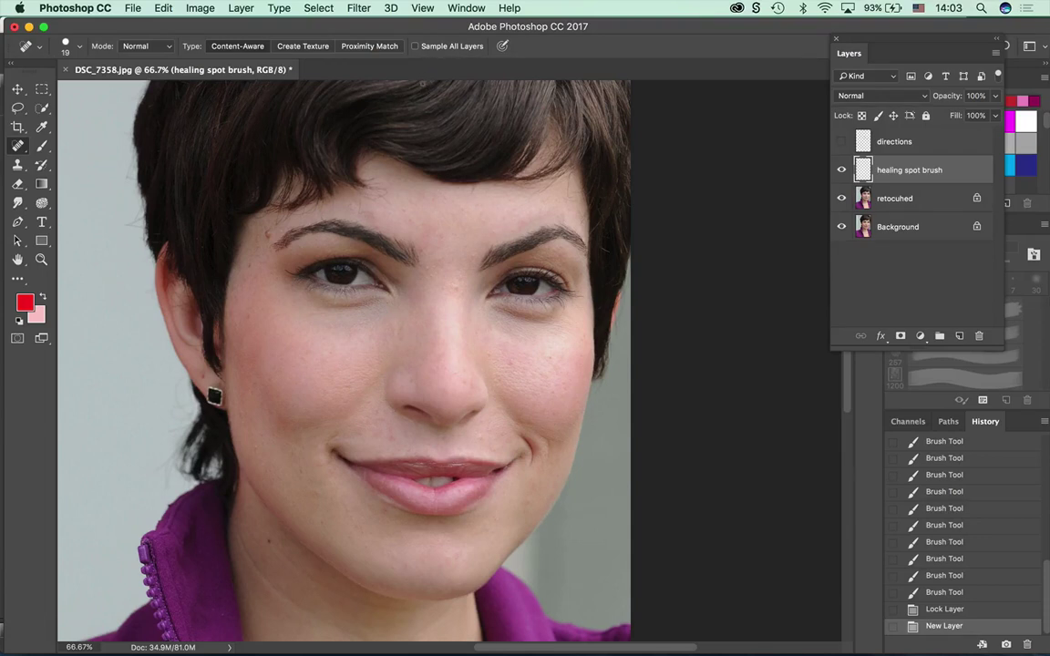
Set the spot healing brush to Sample All Layers, Normal mode, with 0% hardness.
{"action": "left_click", "coordinate": [414, 46]}
{"action": "left_click", "coordinate": [164, 48]}
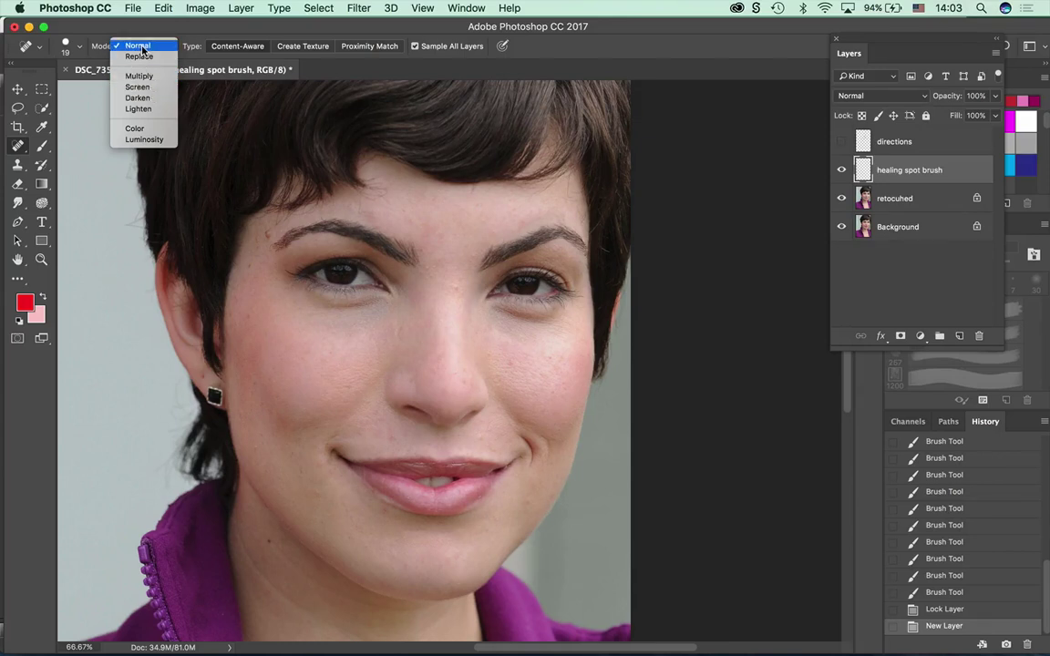
{"action": "left_click", "coordinate": [138, 45]}
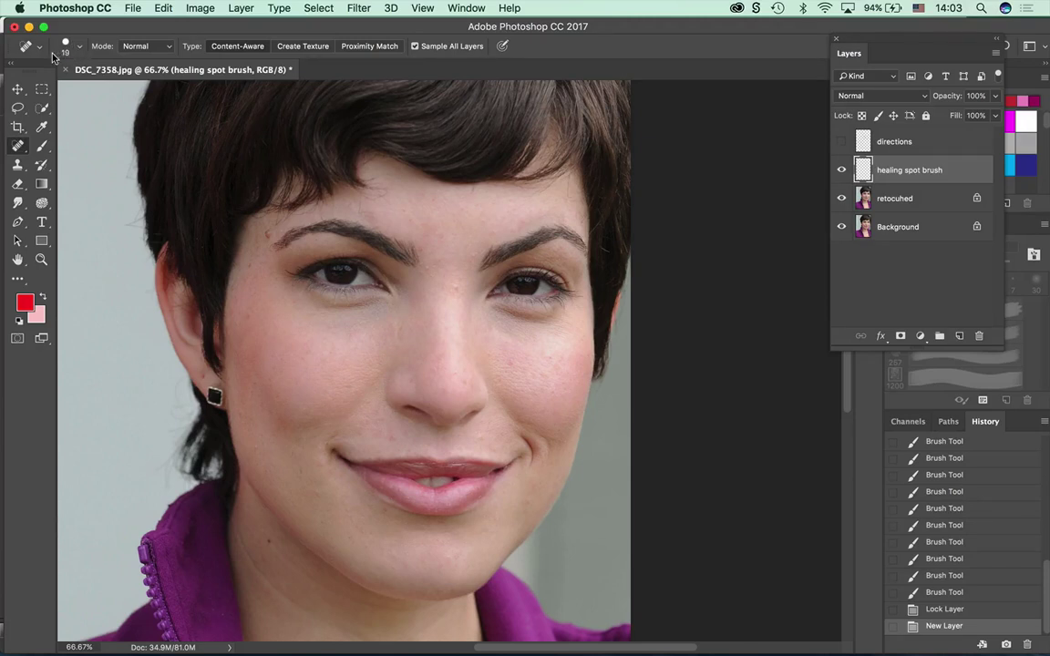
{"action": "left_click", "coordinate": [79, 48]}
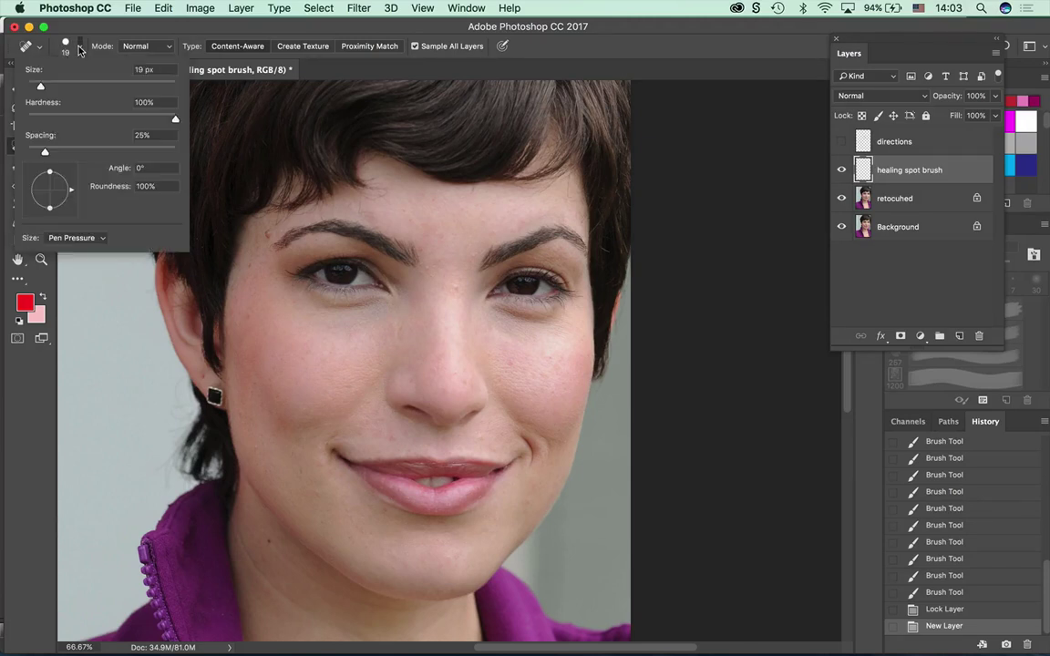
{"action": "mouse_move", "coordinate": [40, 84]}
{"action": "left_mouse_down"}
{"action": "mouse_move", "coordinate": [69, 85]}
{"action": "mouse_move", "coordinate": [38, 84]}
{"action": "mouse_move", "coordinate": [48, 85]}
{"action": "left_mouse_up"}
{"action": "left_click_drag", "start_coordinate": [169, 113], "coordinate": [36, 133]}
{"action": "left_click", "coordinate": [155, 30]}
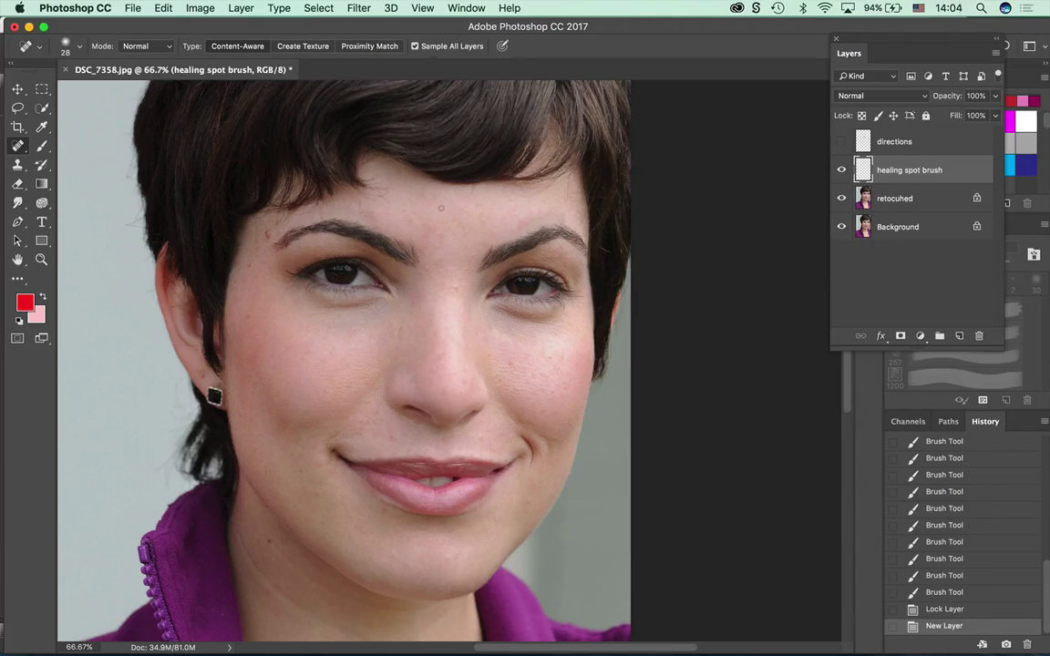
Size the brush to 90 px and heal a forehead blemish and the mole by the left eyebrow.
{"action": "key", "text": "bracketright"}
{"action": "key", "text": "bracketright"}
{"action": "key", "text": "bracketright"}
{"action": "key", "text": "bracketright"}
{"action": "key", "text": "bracketright"}
{"action": "key", "text": "bracketright"}
{"action": "key", "text": "bracketright"}
{"action": "key", "text": "bracketright"}
{"action": "key", "text": "bracketleft"}
{"action": "key", "text": "bracketleft"}
{"action": "key", "text": "bracketleft"}
{"action": "key", "text": "bracketleft"}
{"action": "key", "text": "bracketleft"}
{"action": "key", "text": "bracketleft"}
{"action": "key", "text": "bracketleft"}
{"action": "key", "text": "bracketleft"}
{"action": "key", "text": "bracketleft"}
{"action": "key", "text": "bracketleft"}
{"action": "key", "text": "bracketleft"}
{"action": "key", "text": "bracketleft"}
{"action": "key", "text": "bracketleft"}
{"action": "key", "text": "bracketright"}
{"action": "key", "text": "bracketright"}
{"action": "key", "text": "bracketright"}
{"action": "left_click", "coordinate": [374, 188]}
{"action": "left_click", "coordinate": [265, 235]}
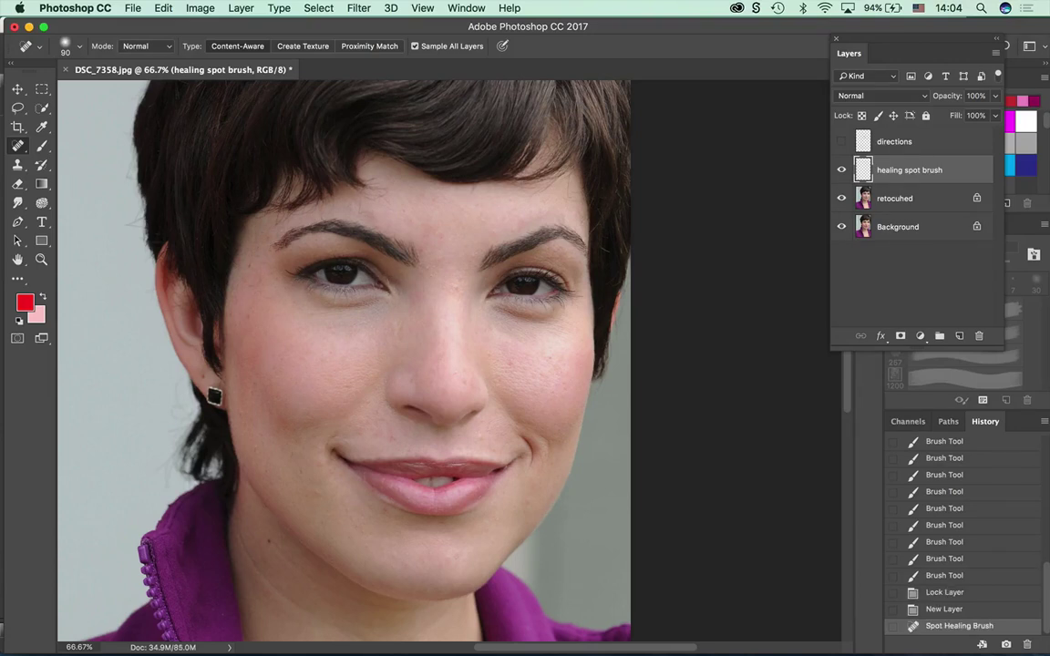
Heal the moles around the left eye and another face spot, undoing a stray cheek stroke.
{"action": "left_click", "coordinate": [248, 267]}
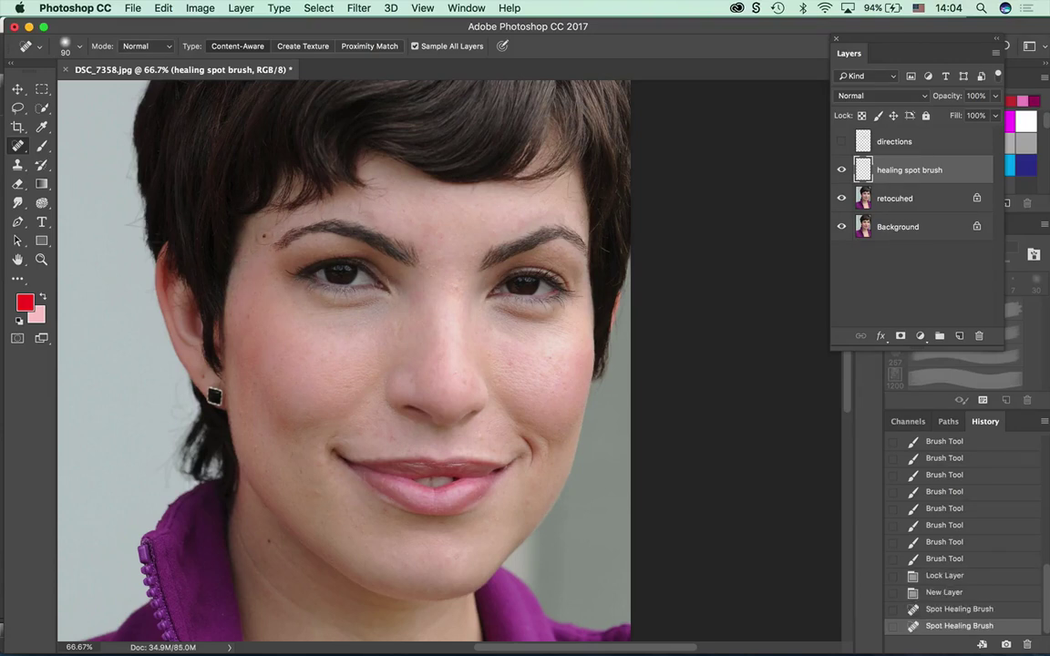
{"action": "left_click", "coordinate": [266, 237]}
{"action": "left_click", "coordinate": [265, 239]}
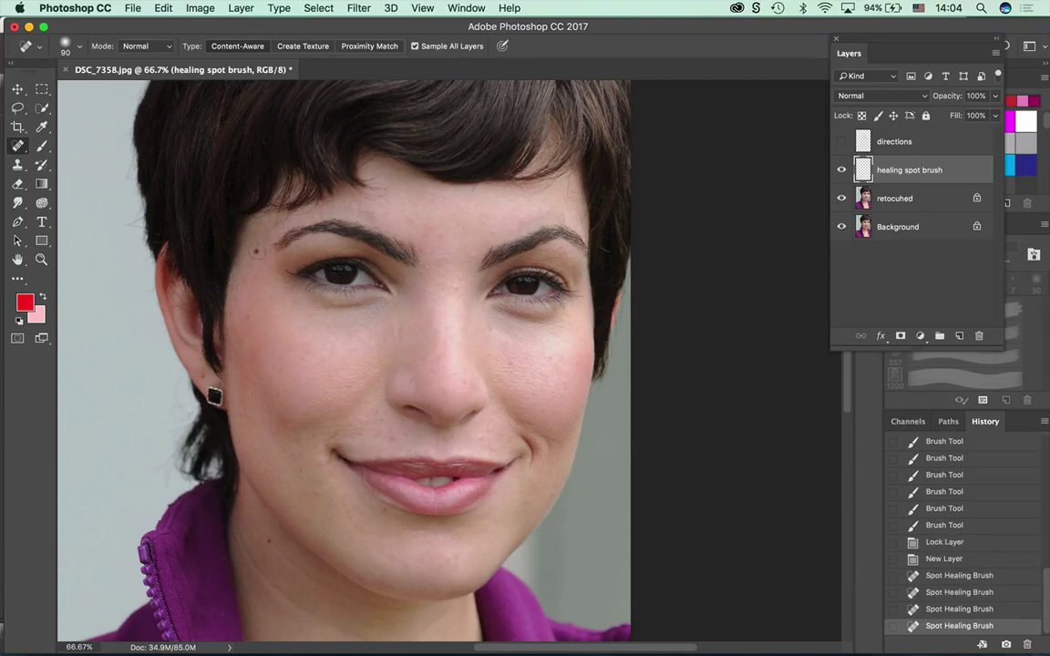
{"action": "left_click", "coordinate": [256, 249]}
{"action": "left_click", "coordinate": [260, 242]}
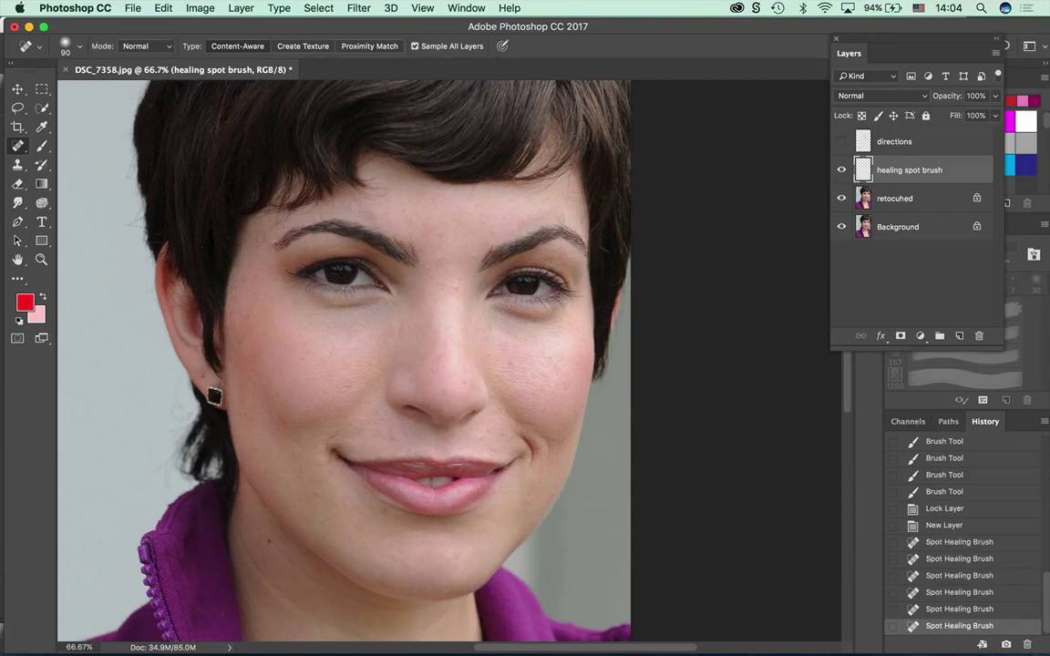
{"action": "left_click", "coordinate": [425, 217]}
{"action": "left_click_drag", "start_coordinate": [263, 302], "coordinate": [542, 374]}
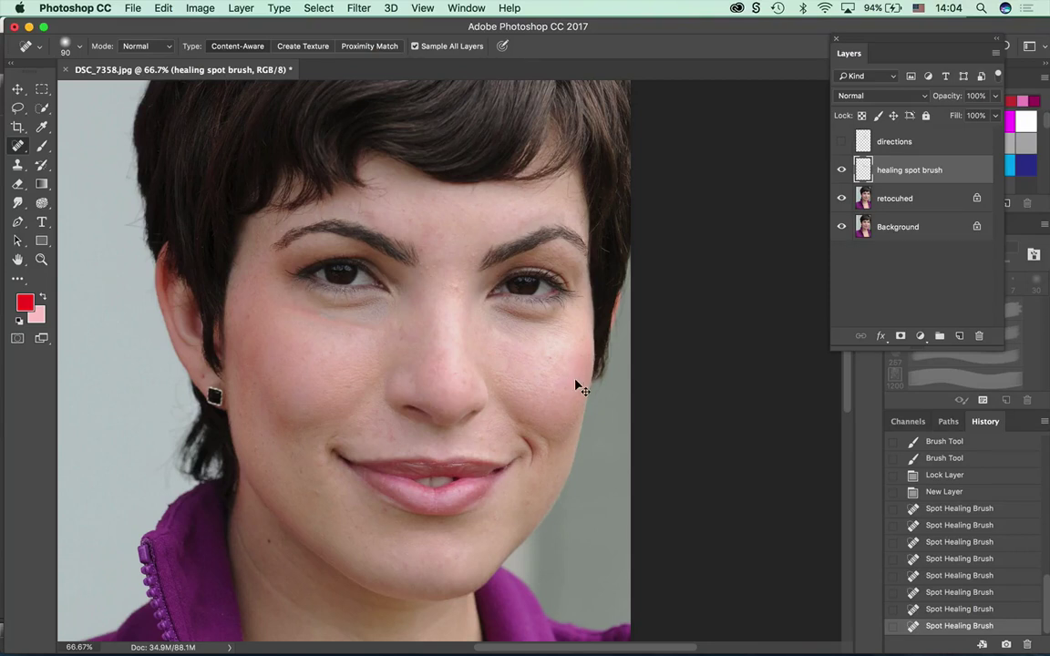
{"action": "key", "text": "ctrl+z"}
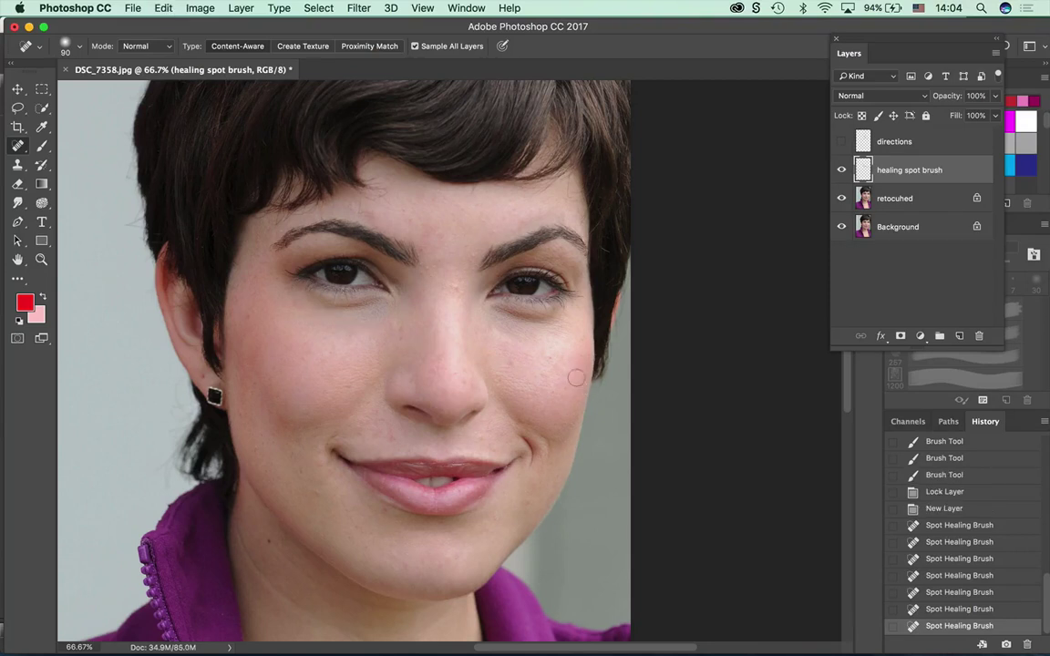
Raise brush hardness to 57% and heal spots between the brows, on the nose and cheek.
{"action": "left_click", "coordinate": [71, 46]}
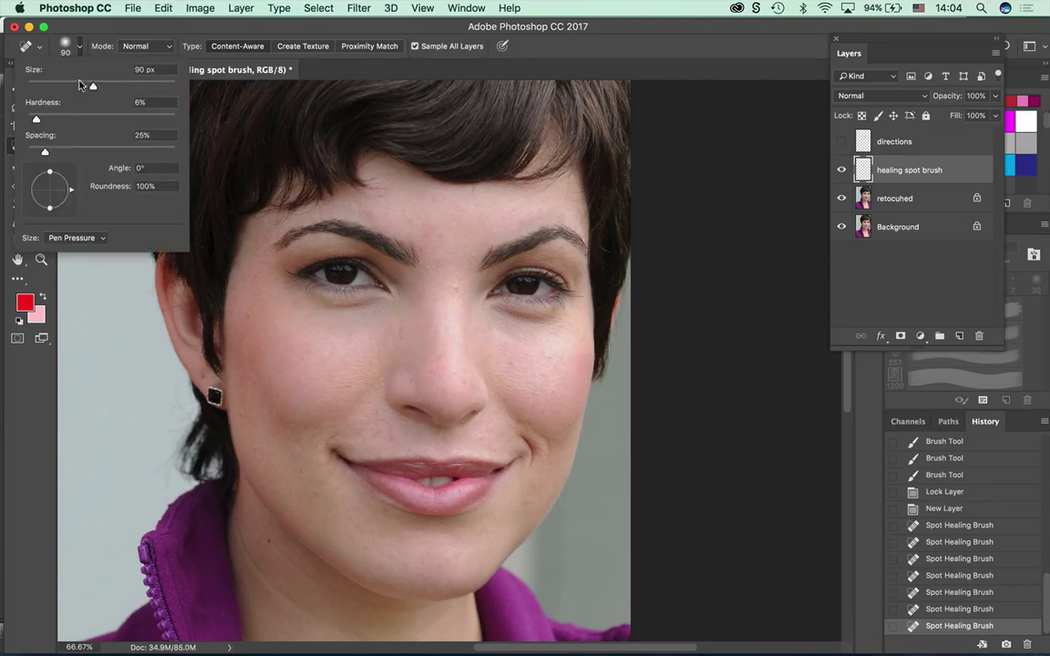
{"action": "left_click_drag", "start_coordinate": [37, 117], "coordinate": [153, 119]}
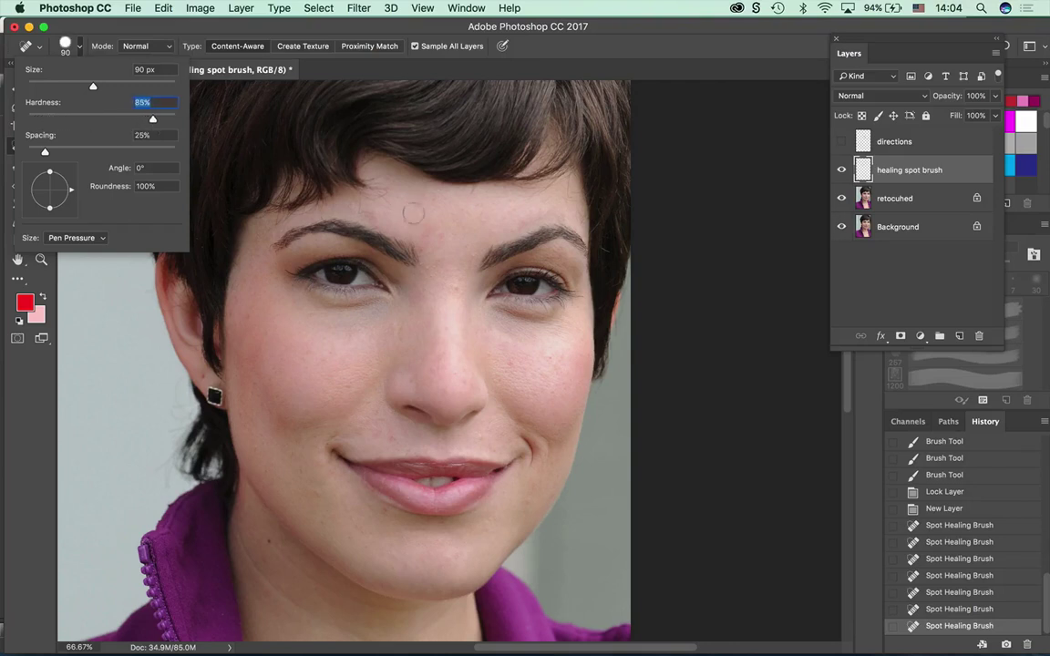
{"action": "left_click", "coordinate": [454, 288]}
{"action": "left_click", "coordinate": [451, 289]}
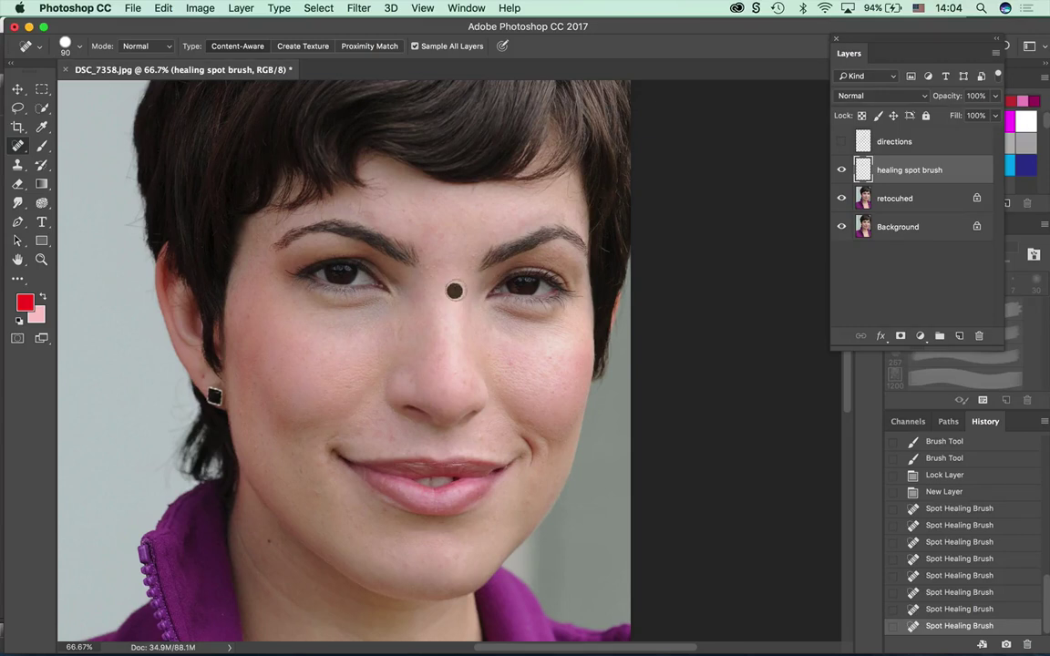
{"action": "left_click", "coordinate": [462, 347]}
{"action": "left_click", "coordinate": [436, 333]}
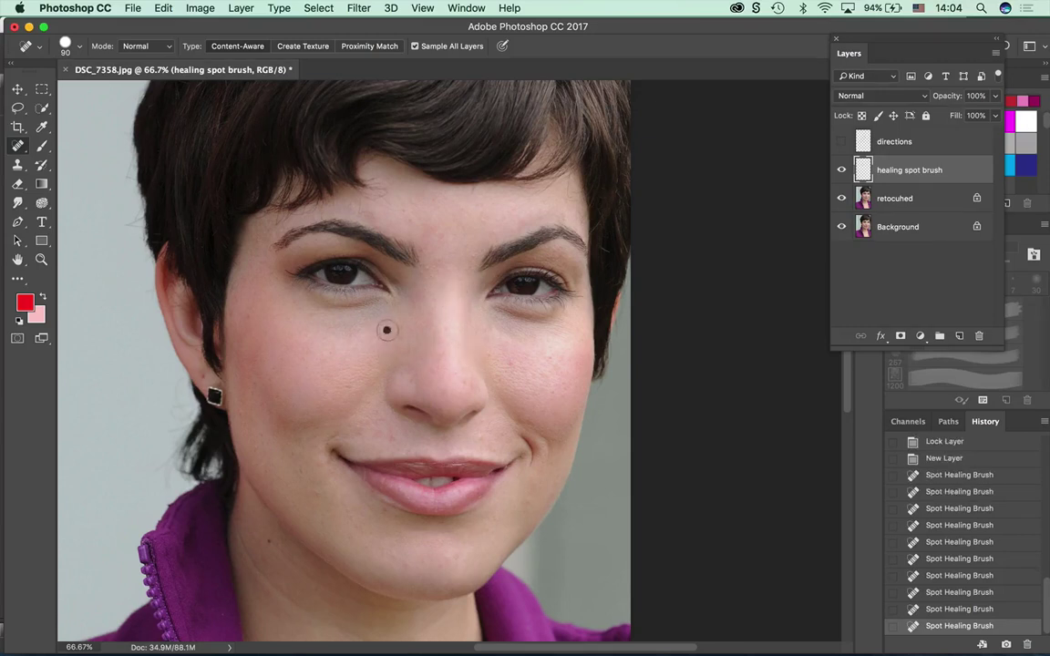
{"action": "left_click", "coordinate": [400, 339]}
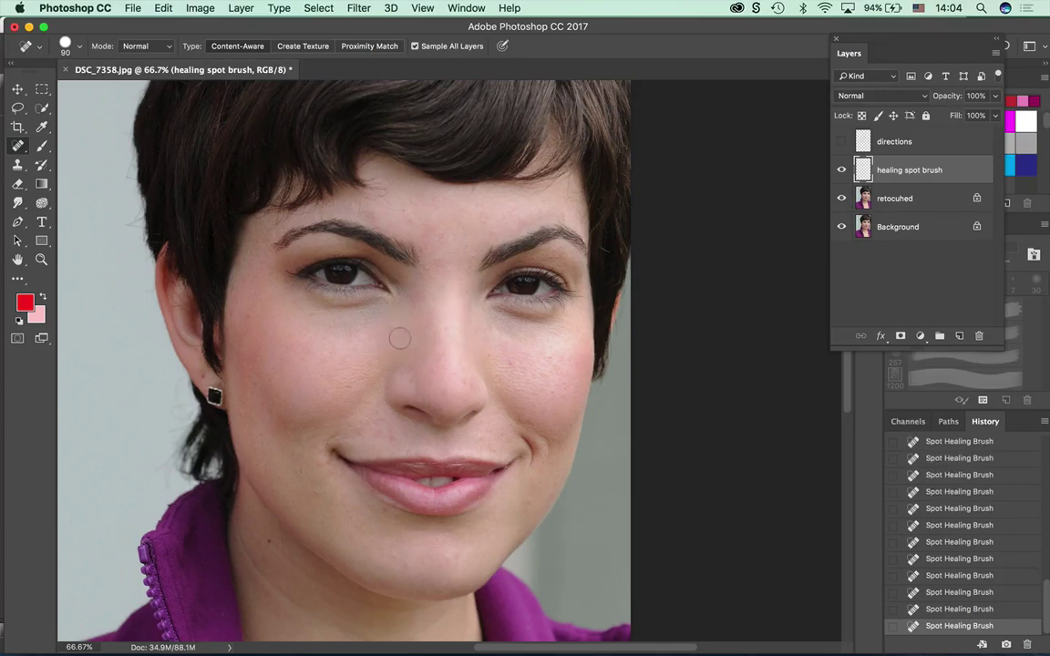
Heal the remaining spots on the left and right cheeks and the chin.
{"action": "left_click", "coordinate": [351, 361]}
{"action": "left_click", "coordinate": [347, 353]}
{"action": "left_click", "coordinate": [347, 336]}
{"action": "left_click", "coordinate": [361, 345]}
{"action": "left_click", "coordinate": [508, 364]}
{"action": "left_click", "coordinate": [500, 348]}
{"action": "left_click", "coordinate": [490, 329]}
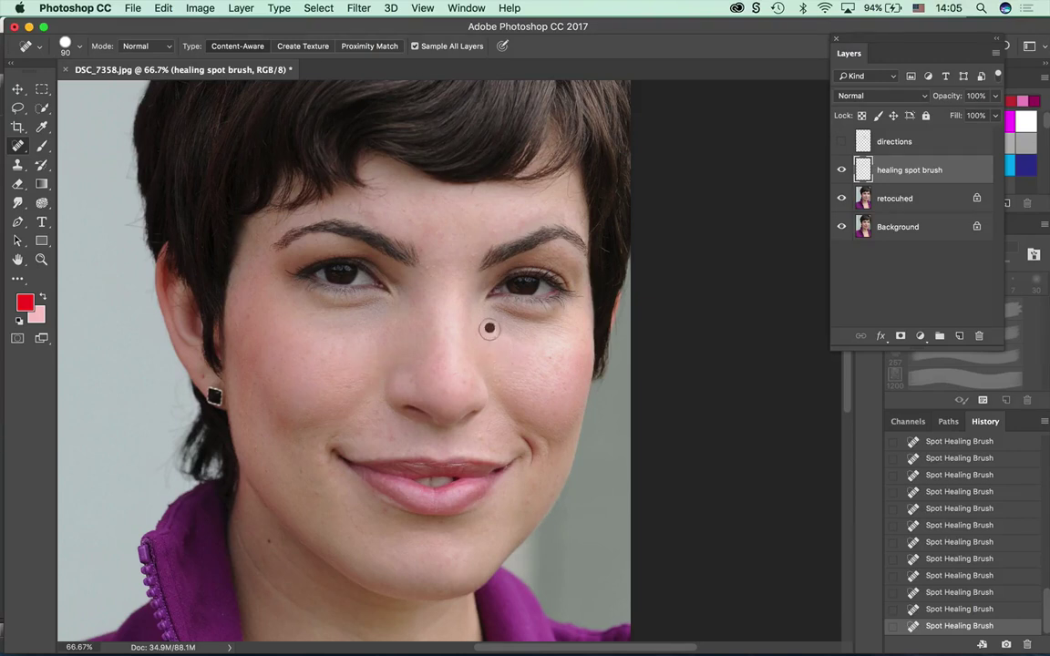
{"action": "left_click", "coordinate": [544, 358]}
{"action": "left_click", "coordinate": [314, 484]}
Toggle the healing spot brush layer to compare, isolate it by hiding lower layers, then restore retocuhed.
{"action": "left_click", "coordinate": [842, 171]}
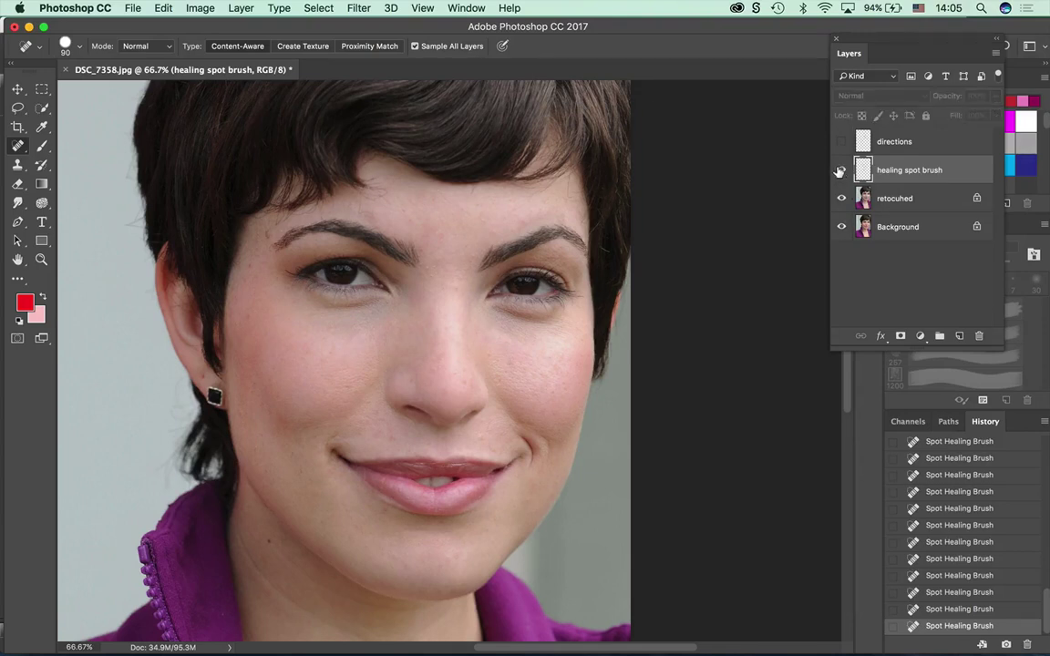
{"action": "left_click", "coordinate": [842, 171]}
{"action": "left_click", "coordinate": [841, 198]}
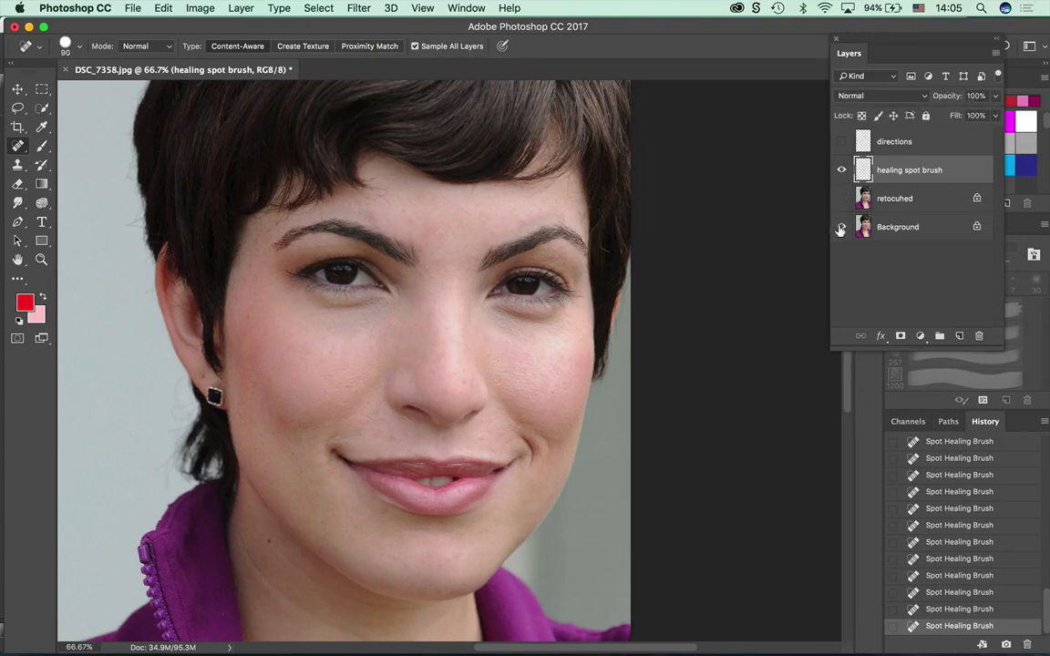
{"action": "left_click", "coordinate": [841, 227]}
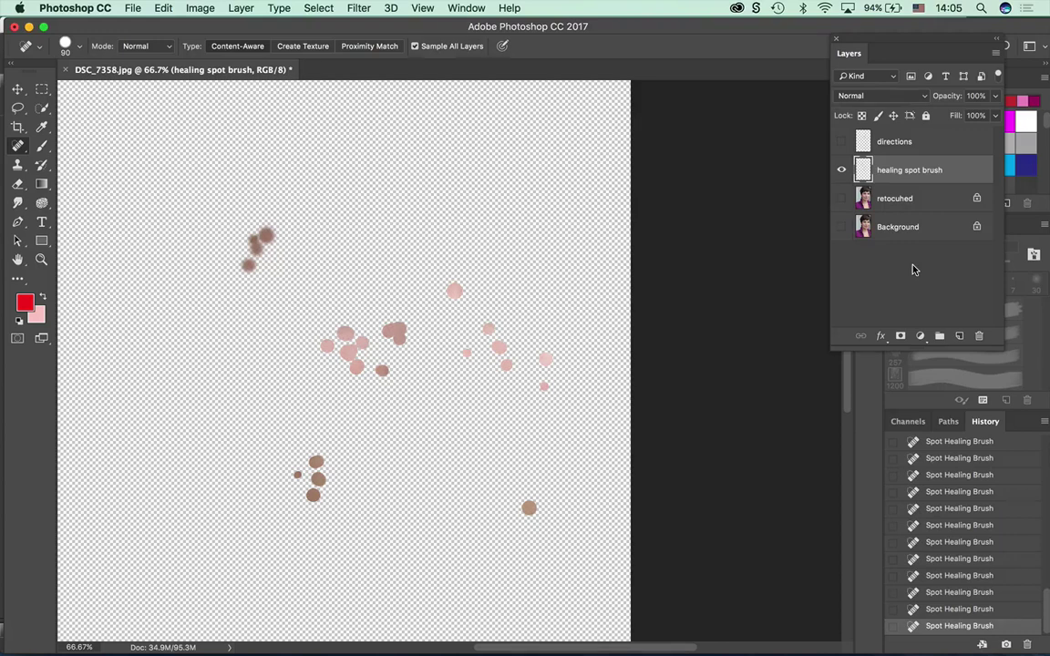
{"action": "left_click", "coordinate": [841, 198]}
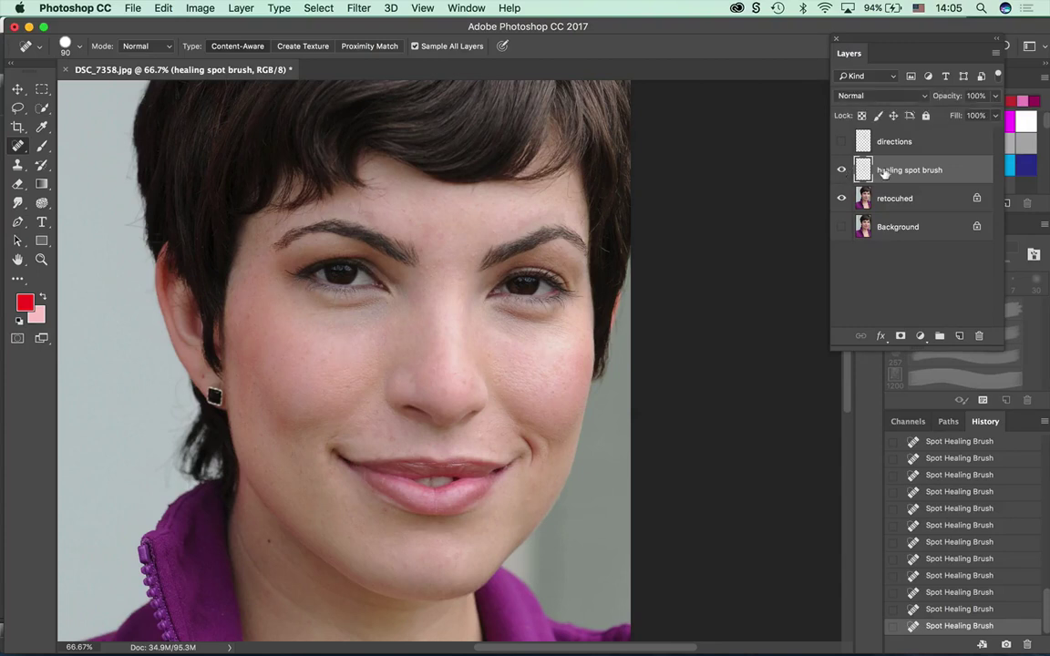
Heal blemishes on the forehead, near the eyebrow and between the brows.
{"action": "left_click", "coordinate": [339, 192]}
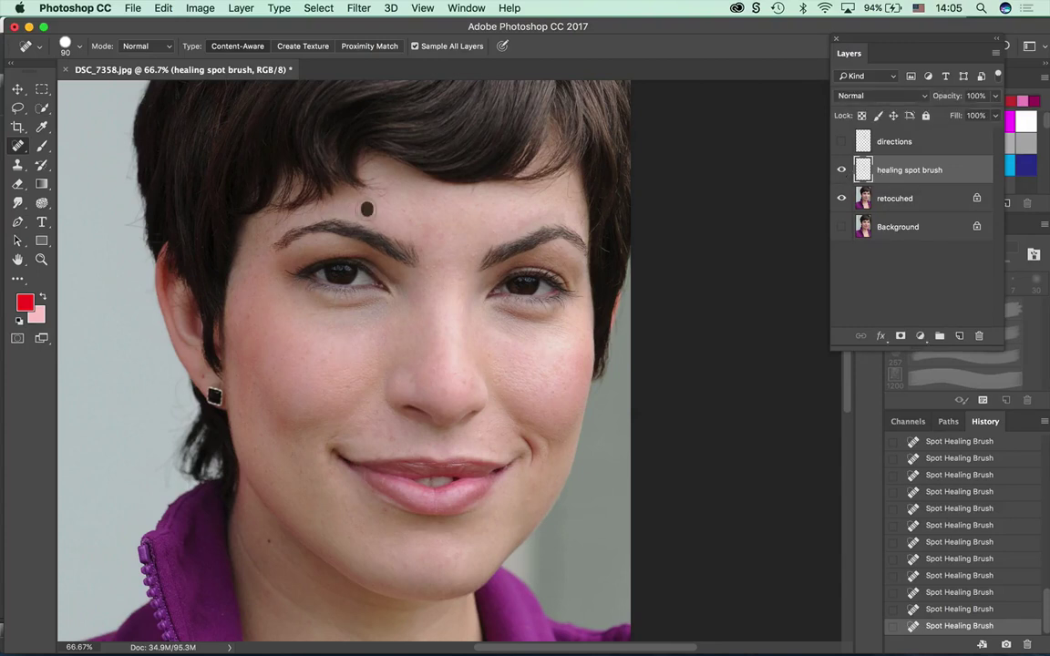
{"action": "left_click", "coordinate": [401, 213]}
{"action": "left_click", "coordinate": [374, 222]}
{"action": "left_click", "coordinate": [382, 219]}
{"action": "left_click", "coordinate": [396, 225]}
{"action": "left_click", "coordinate": [424, 227]}
{"action": "left_click", "coordinate": [405, 222]}
{"action": "left_click", "coordinate": [419, 198]}
Heal the remaining spots across the forehead, including its lower and left side.
{"action": "left_click", "coordinate": [471, 198]}
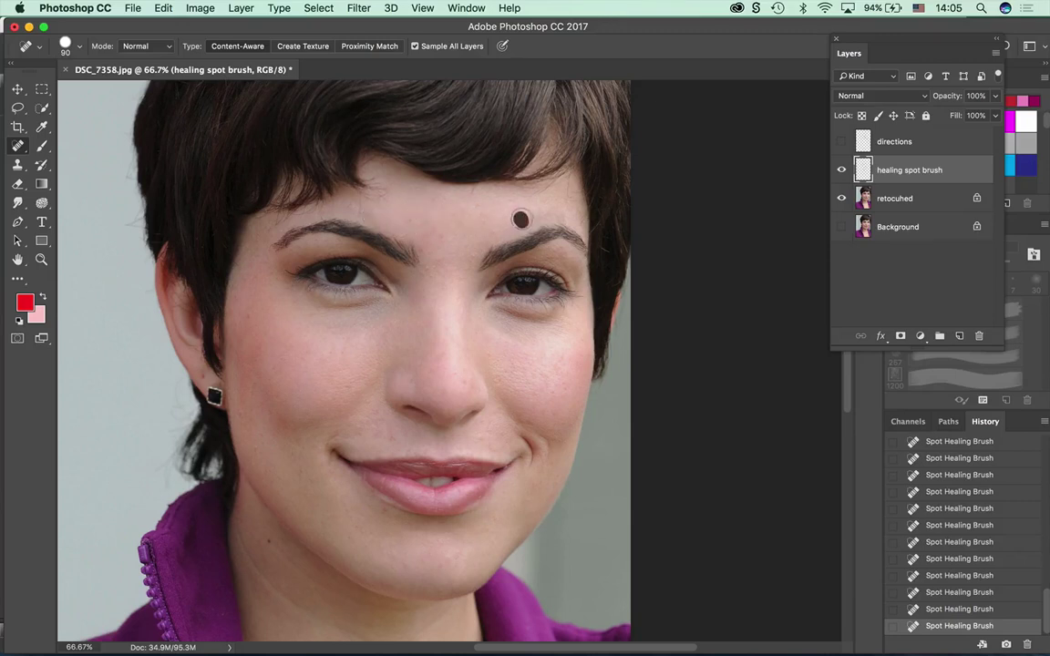
{"action": "left_click", "coordinate": [514, 225]}
{"action": "left_click", "coordinate": [484, 222]}
{"action": "left_click", "coordinate": [434, 227]}
{"action": "left_click", "coordinate": [412, 222]}
{"action": "left_click", "coordinate": [406, 202]}
{"action": "left_click", "coordinate": [314, 183]}
Heal blemishes on both cheeks, beside the nose and around the chin.
{"action": "left_click", "coordinate": [353, 397]}
{"action": "left_click", "coordinate": [319, 324]}
{"action": "left_click", "coordinate": [355, 366]}
{"action": "left_click", "coordinate": [561, 392]}
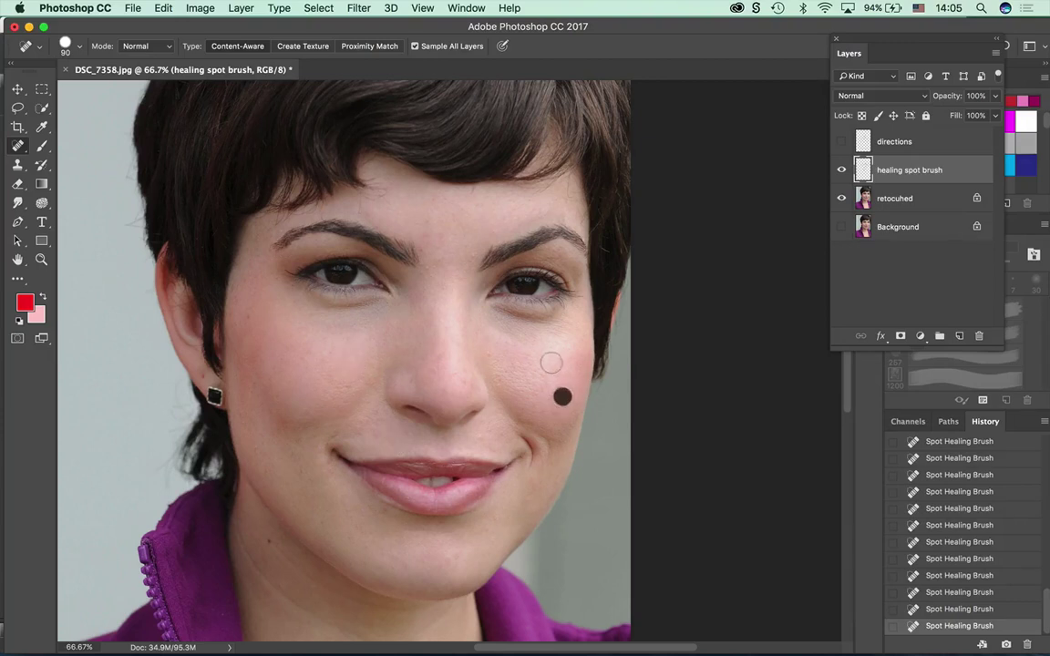
{"action": "left_click", "coordinate": [554, 361]}
{"action": "left_click", "coordinate": [464, 348]}
{"action": "left_click", "coordinate": [449, 495]}
{"action": "left_click", "coordinate": [240, 491]}
At 100% zoom, heal spots on the nose, chin and remaining face areas.
{"action": "key", "text": "super+1"}
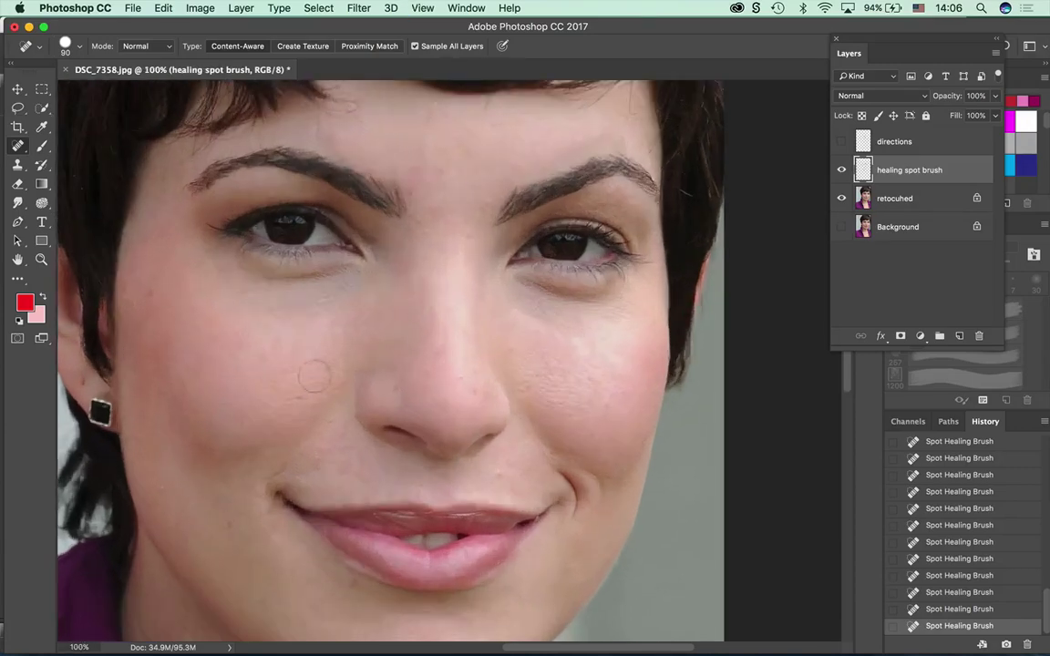
{"action": "left_click_drag", "start_coordinate": [312, 370], "coordinate": [565, 356]}
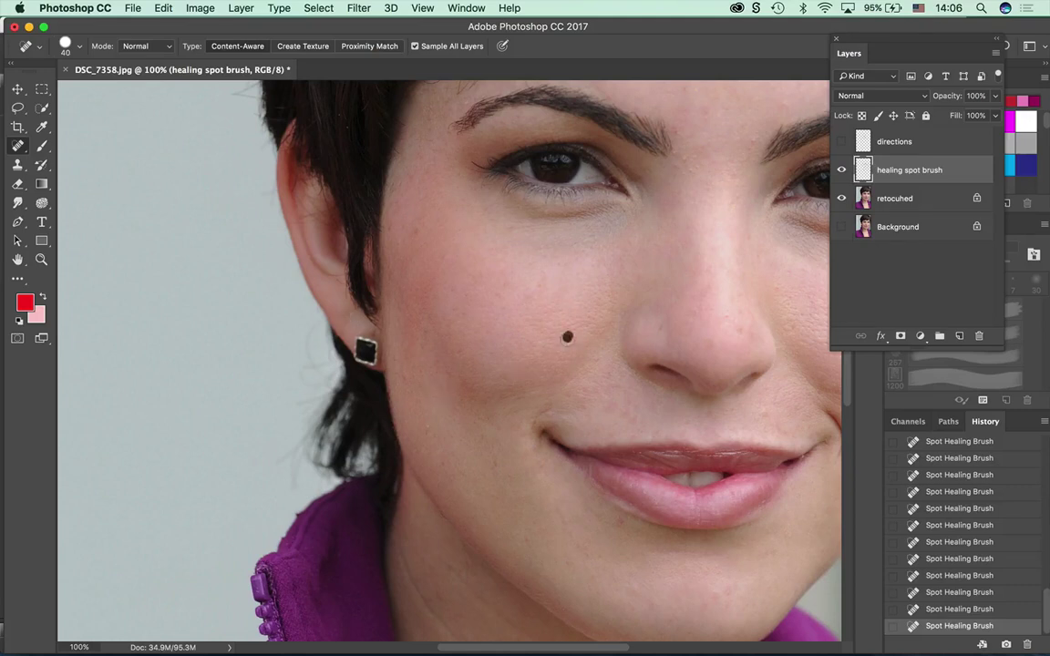
{"action": "left_click", "coordinate": [716, 319]}
{"action": "left_click", "coordinate": [743, 328]}
{"action": "left_click", "coordinate": [617, 520]}
{"action": "left_click", "coordinate": [638, 581]}
{"action": "left_click", "coordinate": [588, 558]}
{"action": "left_click_drag", "start_coordinate": [502, 363], "coordinate": [283, 481]}
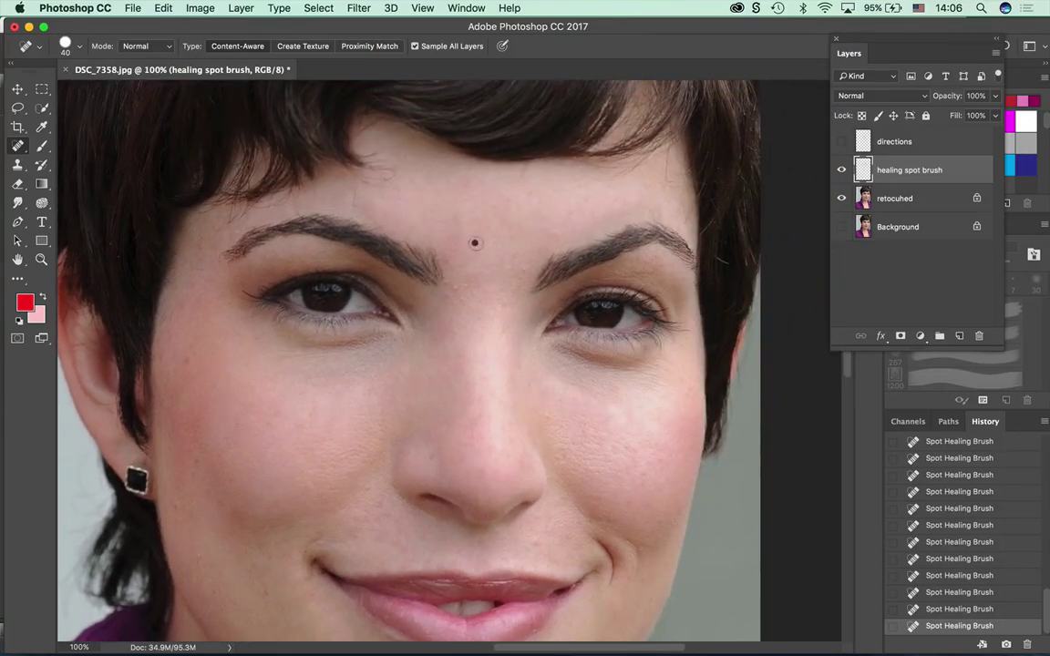
{"action": "left_click", "coordinate": [524, 270]}
{"action": "left_click", "coordinate": [454, 291]}
Start a new layer from the Layers panel menu named 'heLING BRUSH'.
{"action": "left_click", "coordinate": [995, 52]}
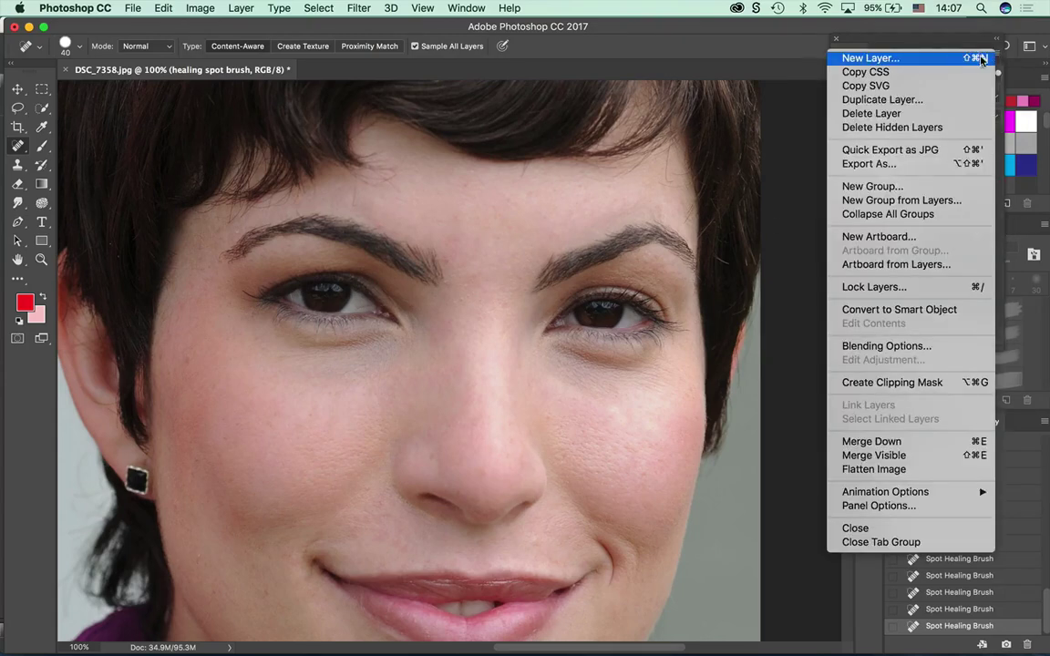
{"action": "left_click", "coordinate": [982, 60]}
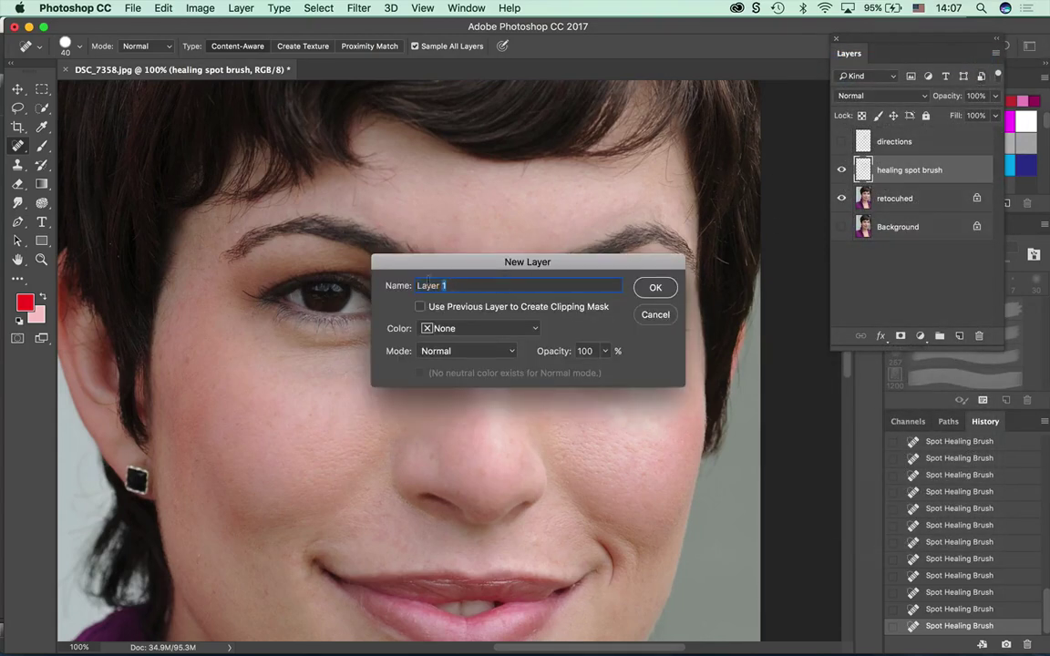
{"action": "type", "text": "heLING BRUSH"}
Confirm the heLING BRUSH layer and switch to the Healing Brush Tool.
{"action": "key", "text": "Return"}
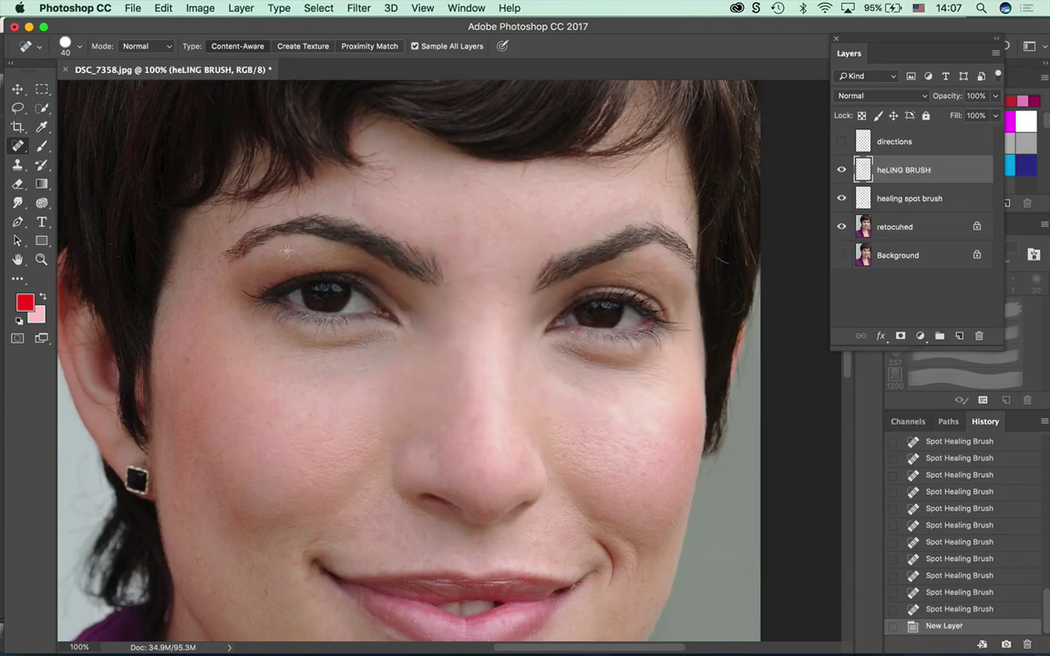
{"action": "left_click", "coordinate": [13, 149]}
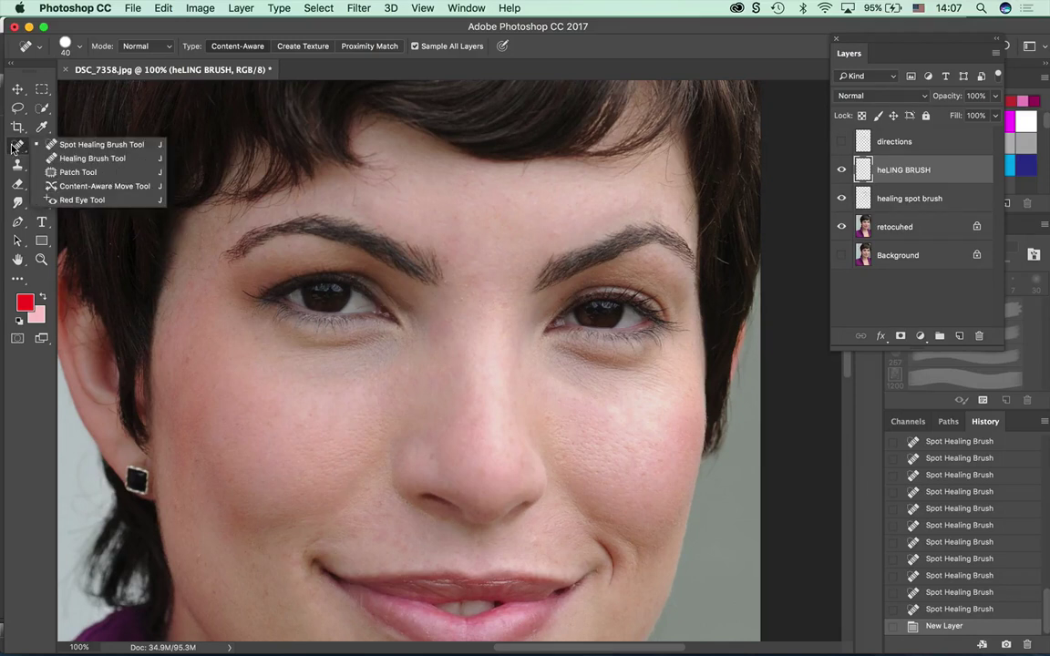
{"action": "left_click", "coordinate": [75, 160]}
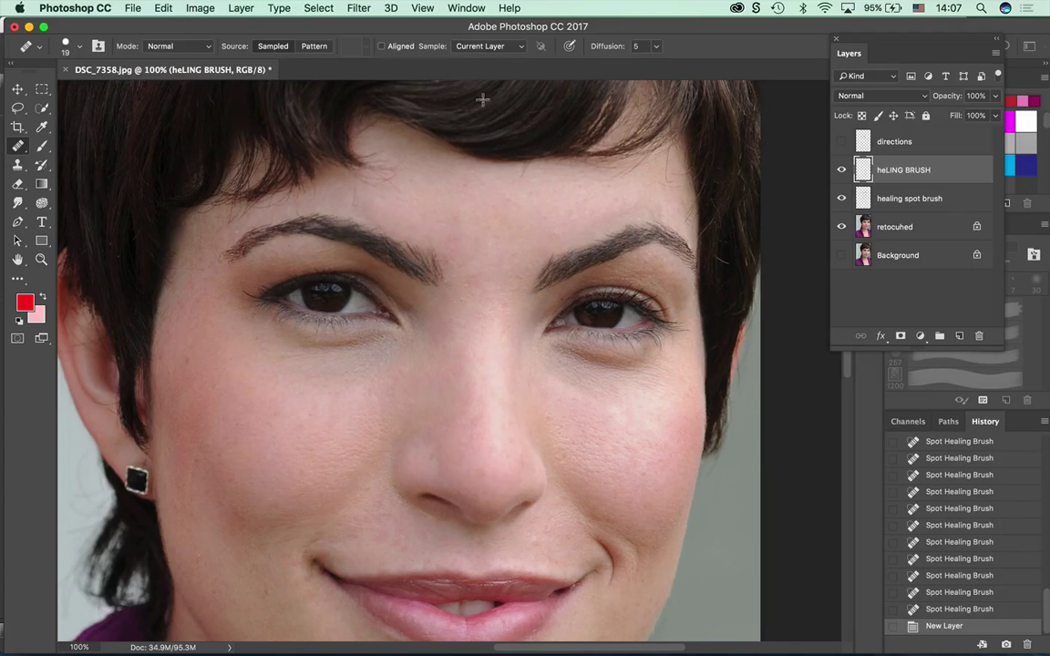
Set the Healing Brush to sample All Layers and try a heal, triggering the source-point alert.
{"action": "left_click", "coordinate": [468, 47]}
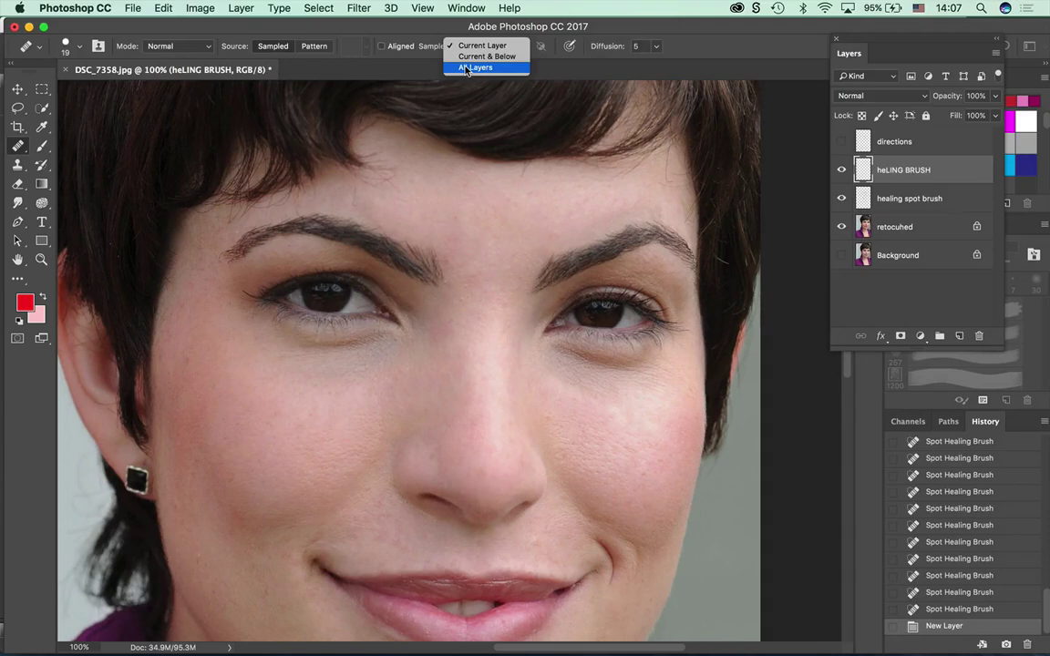
{"action": "left_click", "coordinate": [468, 68]}
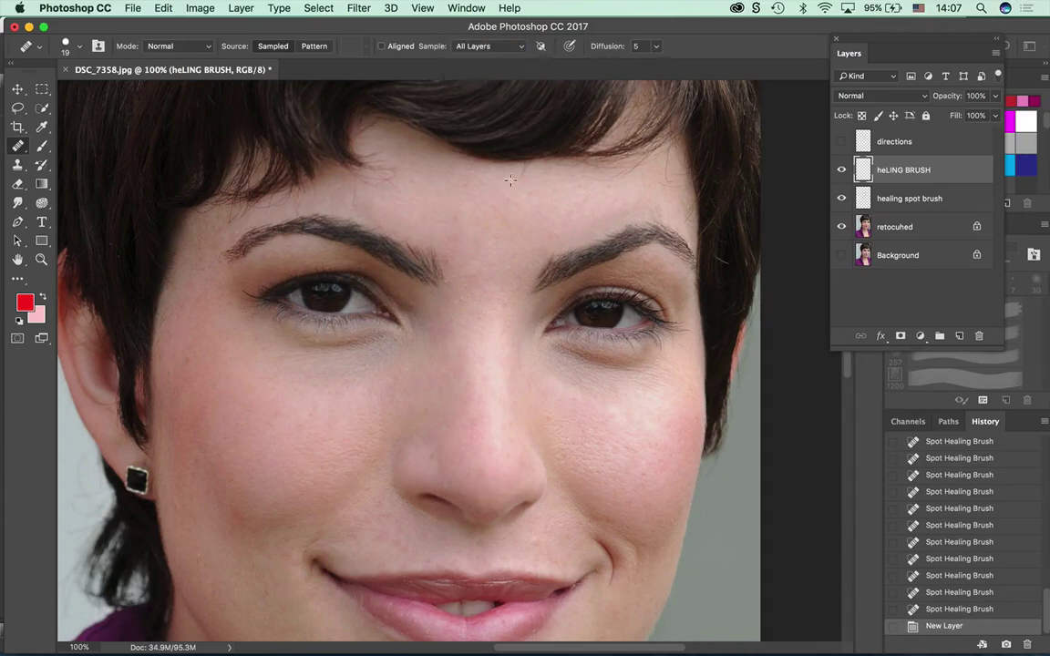
{"action": "left_click", "coordinate": [469, 222]}
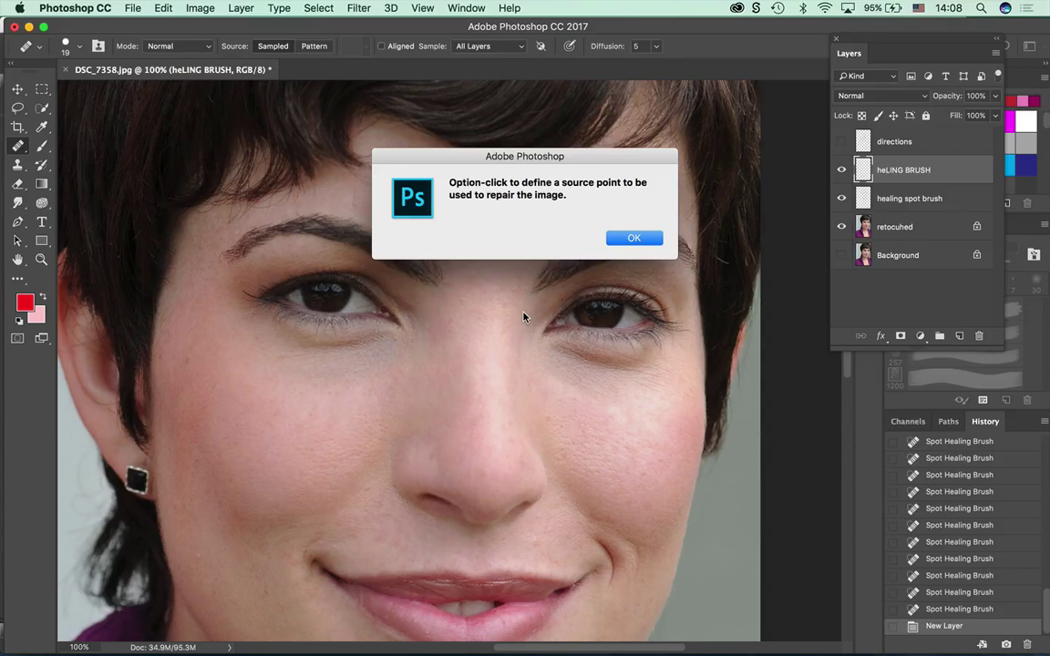
Set a 50 px Healing Brush and paint strokes under the right eye at 200% zoom.
{"action": "left_click", "coordinate": [633, 238]}
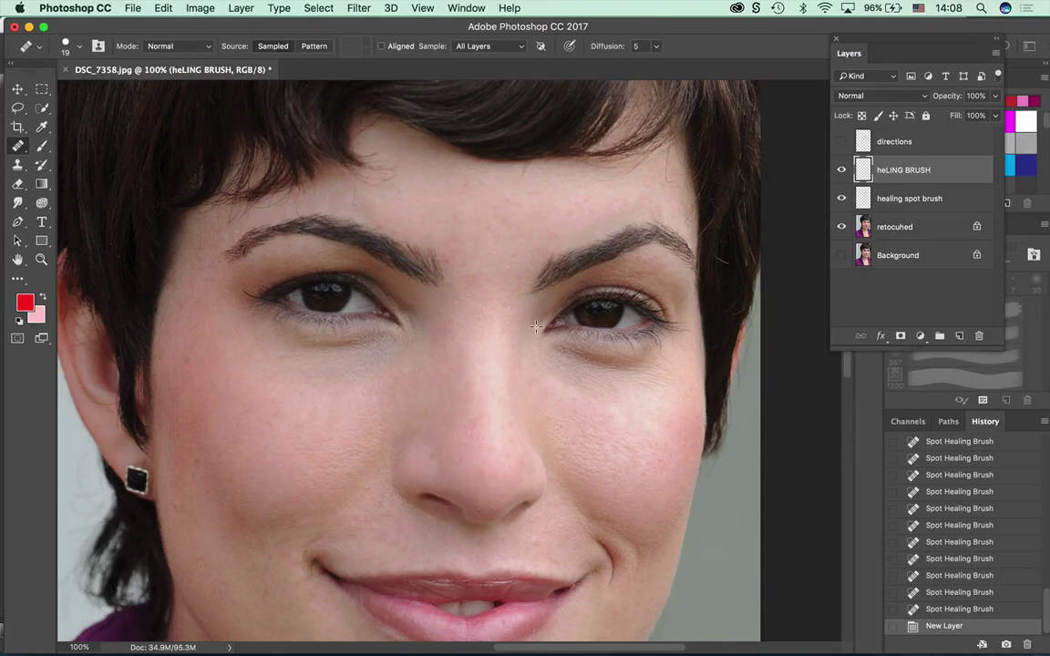
{"action": "key", "text": "bracketright"}
{"action": "key", "text": "bracketright"}
{"action": "key", "text": "bracketright"}
{"action": "key", "text": "bracketright"}
{"action": "key", "text": "bracketright"}
{"action": "key", "text": "bracketright"}
{"action": "key", "text": "super+plus"}
{"action": "mouse_move", "coordinate": [510, 432]}
{"action": "left_mouse_down"}
{"action": "mouse_move", "coordinate": [348, 389]}
{"action": "mouse_move", "coordinate": [340, 400]}
{"action": "left_mouse_up"}
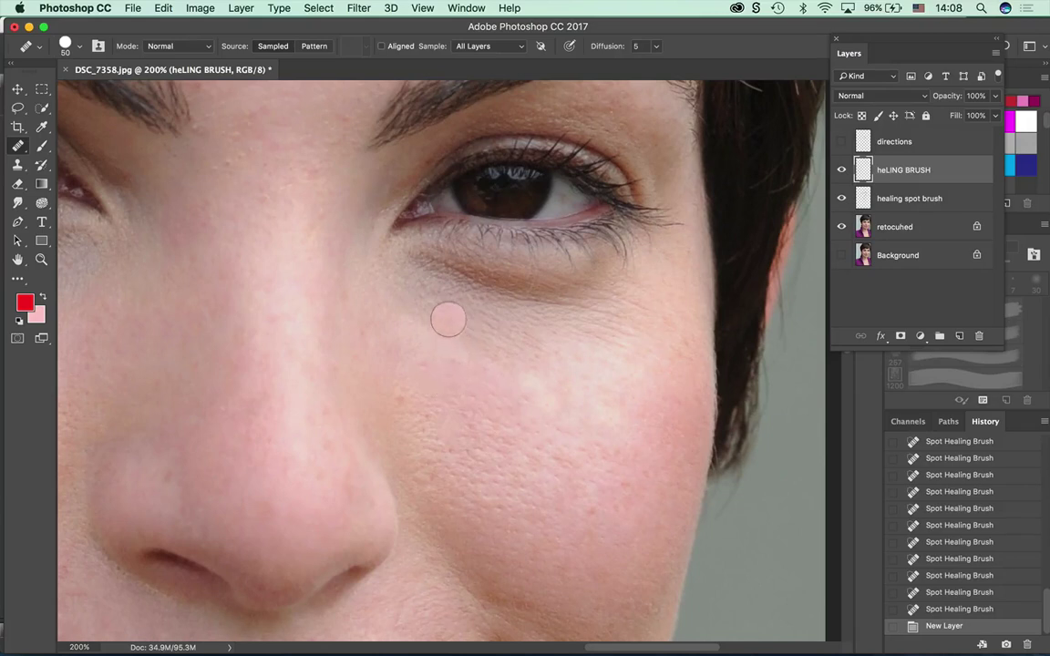
{"action": "mouse_move", "coordinate": [413, 301]}
{"action": "left_mouse_down"}
{"action": "mouse_move", "coordinate": [456, 325]}
{"action": "mouse_move", "coordinate": [410, 291]}
{"action": "mouse_move", "coordinate": [450, 311]}
{"action": "mouse_move", "coordinate": [434, 305]}
{"action": "left_mouse_up"}
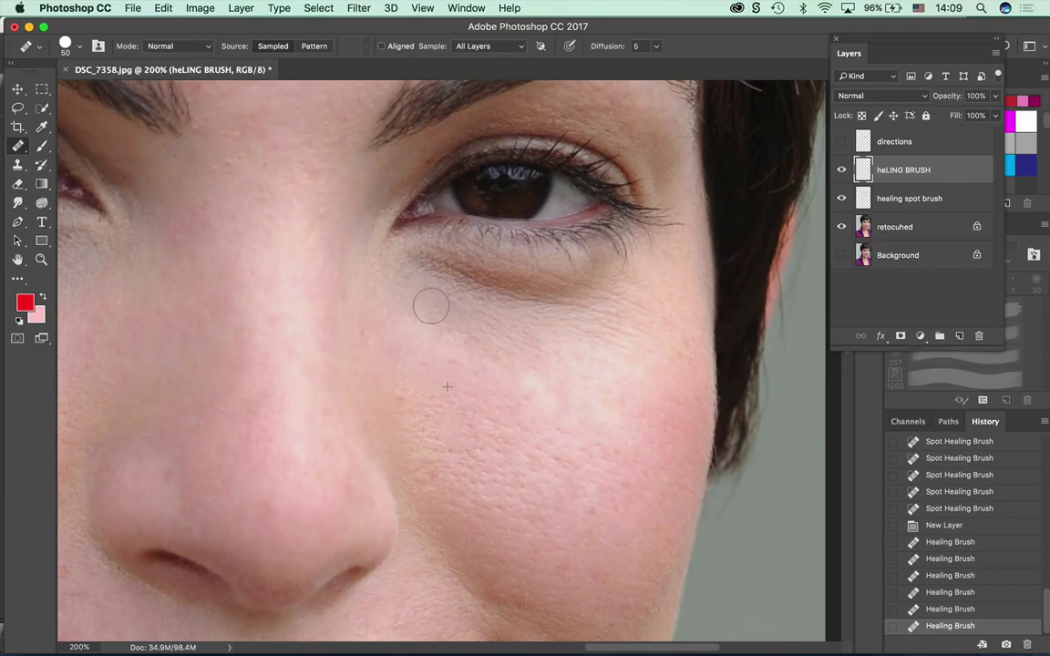
{"action": "left_click_drag", "start_coordinate": [430, 304], "coordinate": [428, 301]}
{"action": "left_click_drag", "start_coordinate": [424, 302], "coordinate": [426, 302]}
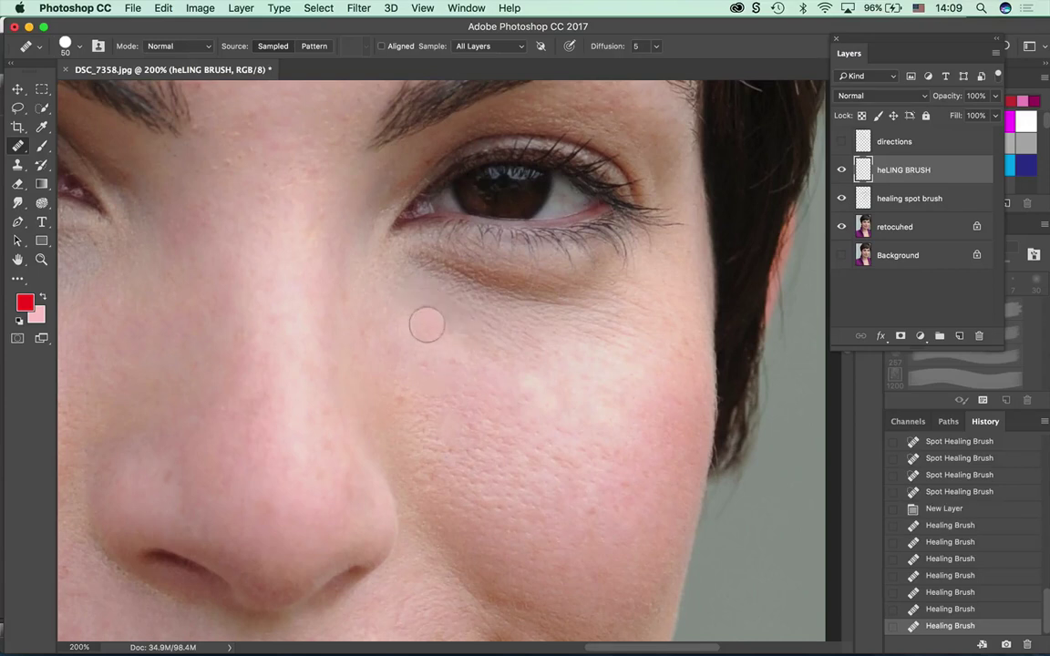
Enable Aligned sampling and heal the skin along the area under the eye.
{"action": "left_click", "coordinate": [381, 46]}
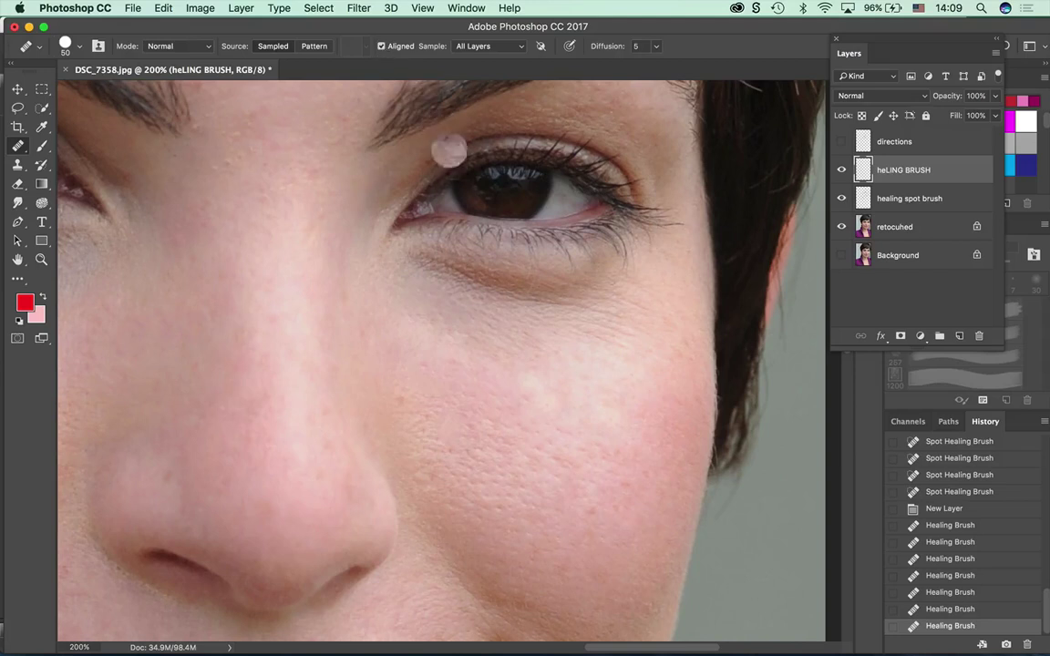
{"action": "left_click", "coordinate": [448, 347], "text": "alt"}
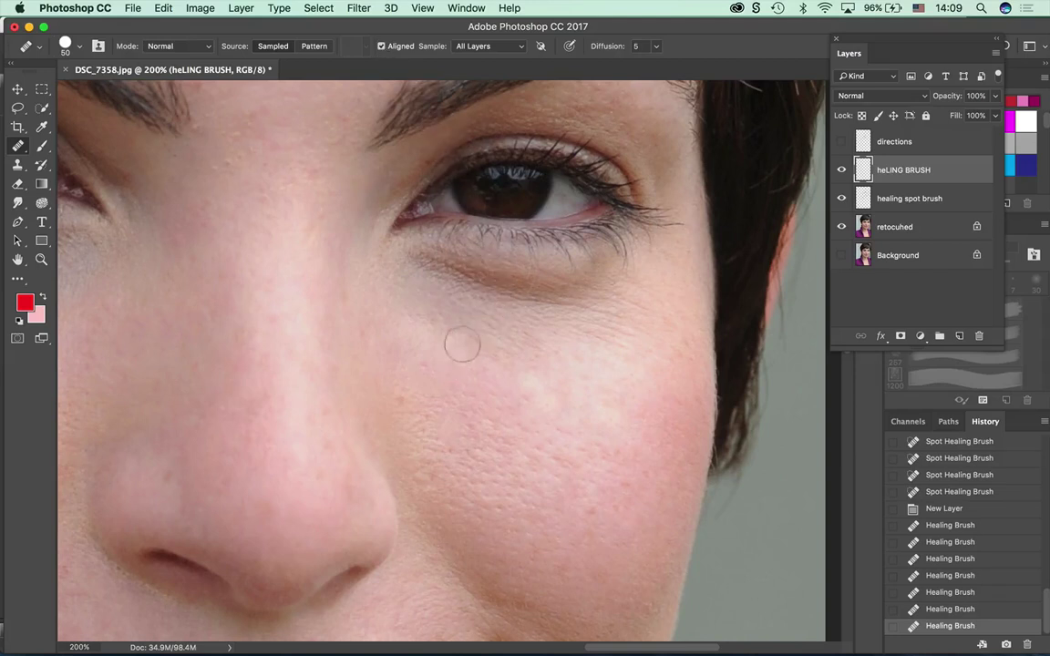
{"action": "left_click", "coordinate": [464, 318]}
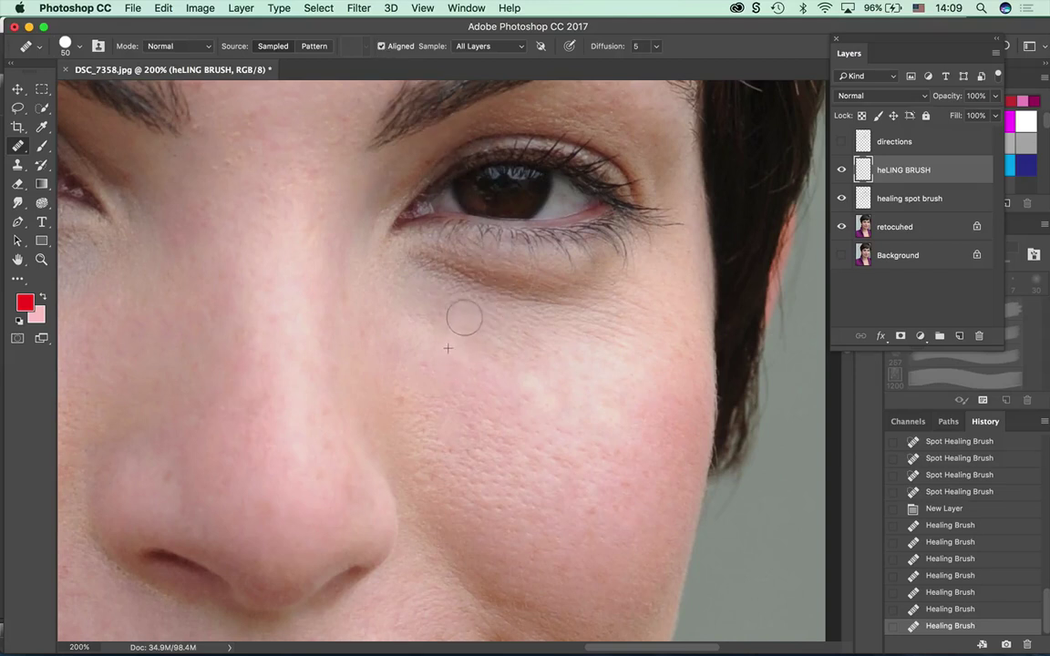
{"action": "left_click", "coordinate": [421, 299]}
{"action": "left_click", "coordinate": [407, 286]}
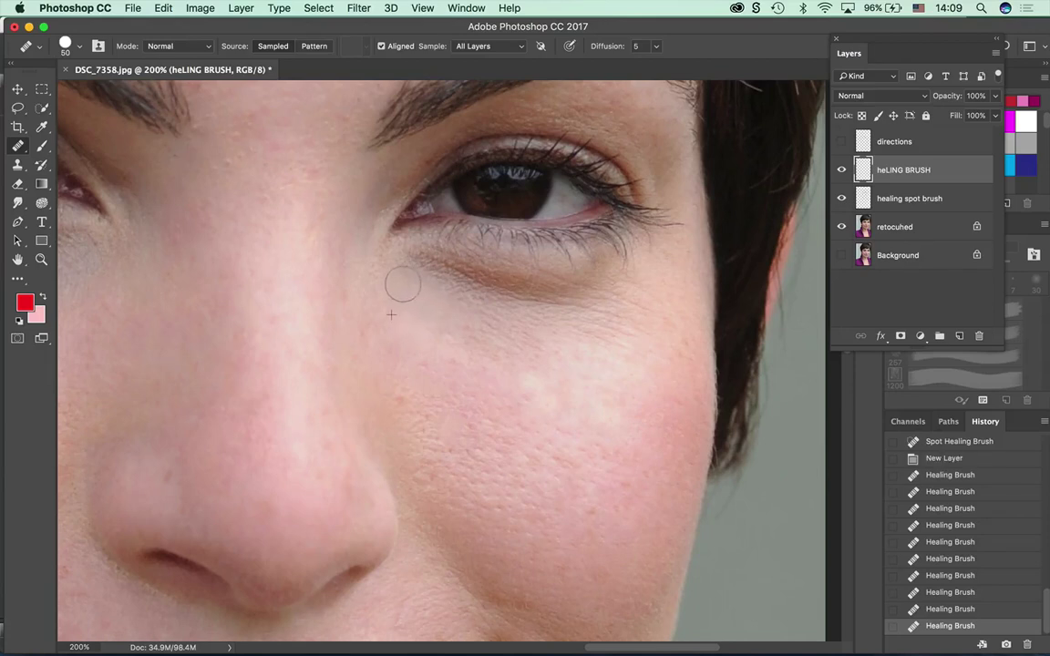
{"action": "left_click", "coordinate": [395, 274]}
{"action": "left_click", "coordinate": [443, 287]}
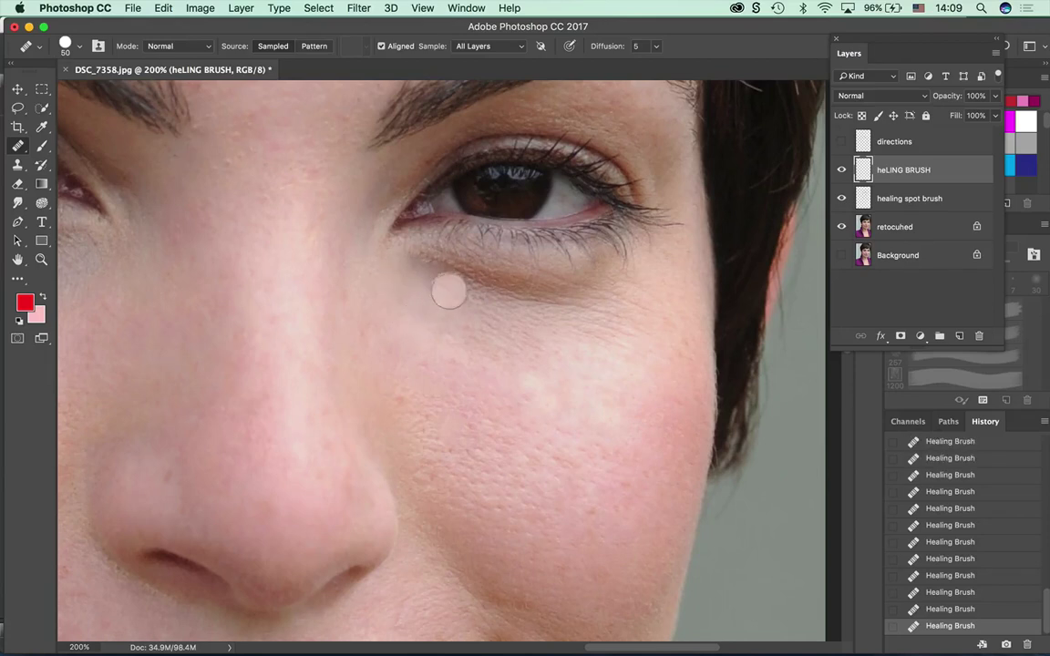
{"action": "left_click_drag", "start_coordinate": [464, 301], "coordinate": [509, 301]}
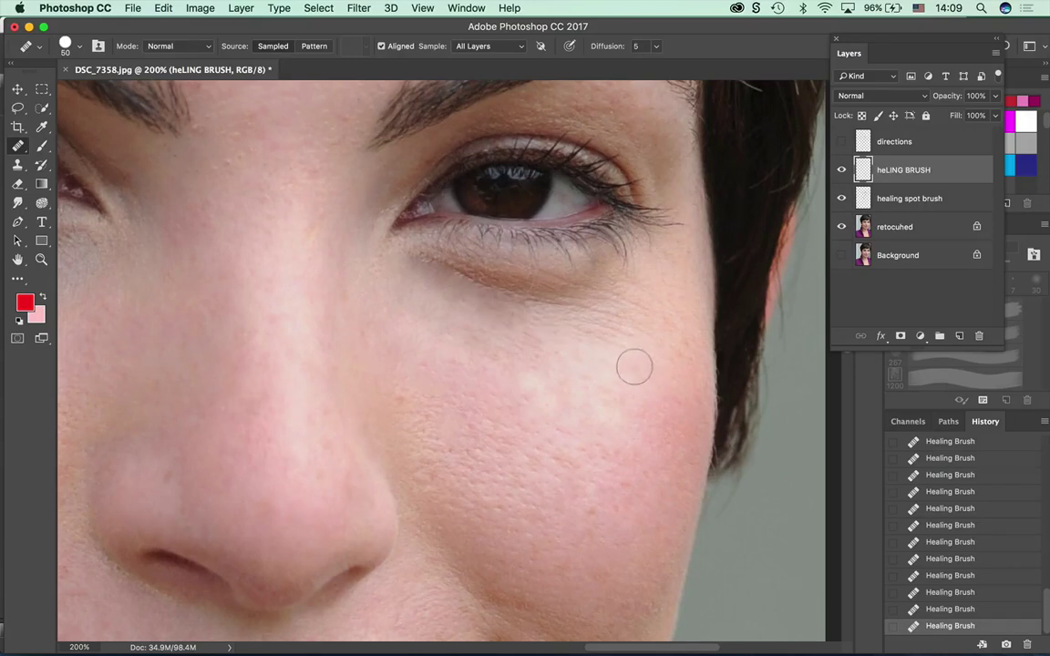
Lighten the dark under-eye shadow and crease, resampling fresh cheek skin.
{"action": "left_click", "coordinate": [729, 460]}
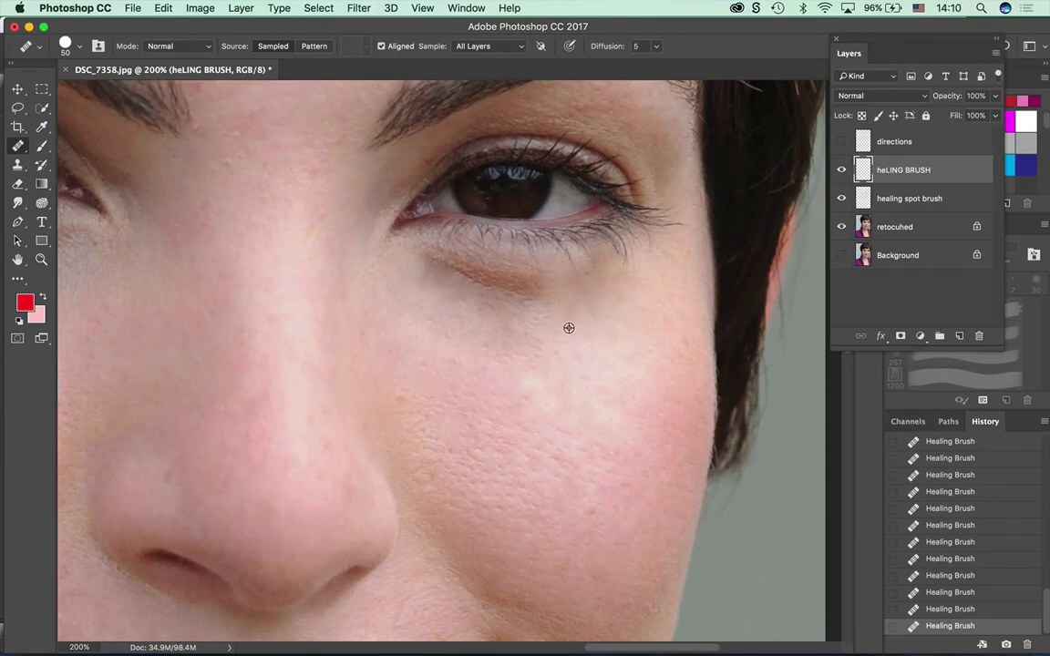
{"action": "left_click_drag", "start_coordinate": [507, 313], "coordinate": [523, 302]}
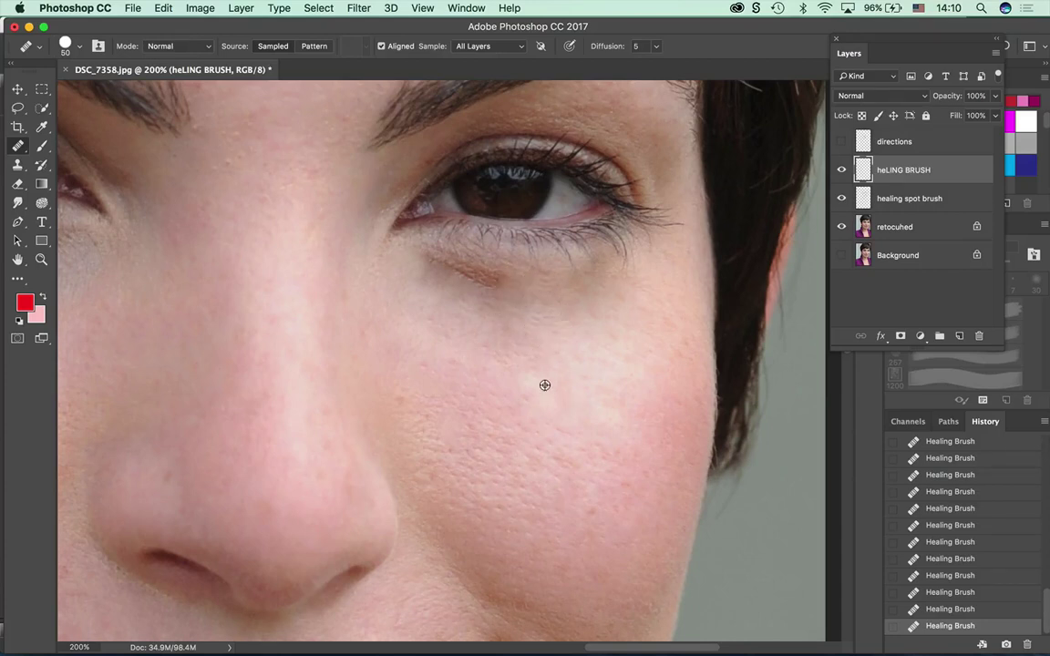
{"action": "left_click", "coordinate": [474, 302]}
{"action": "left_click", "coordinate": [463, 267]}
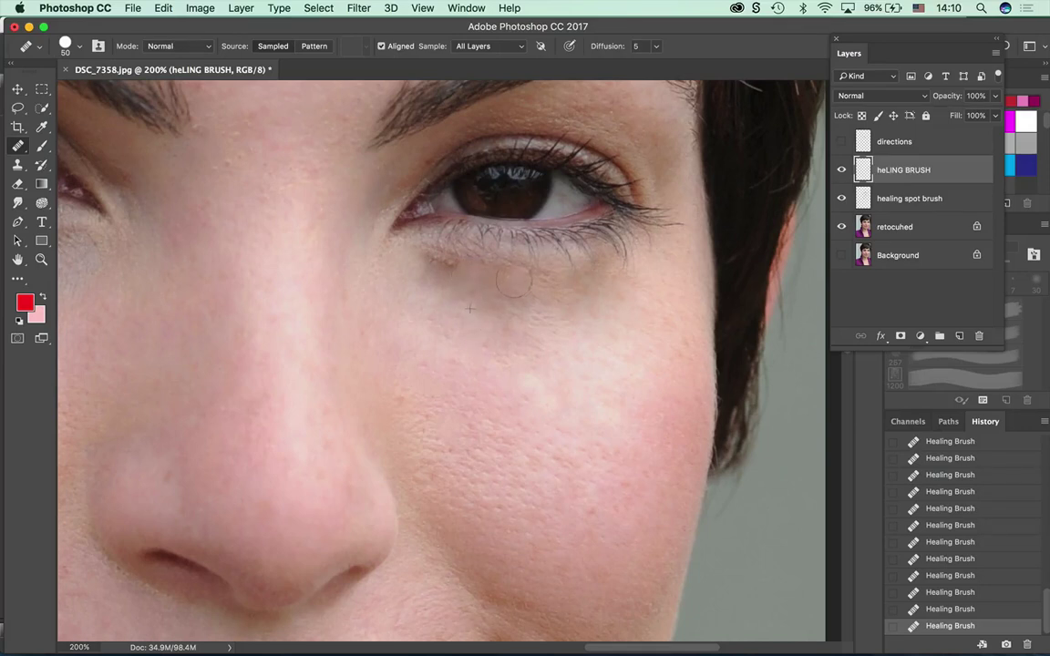
{"action": "left_click", "coordinate": [480, 284]}
{"action": "left_click", "coordinate": [410, 283], "text": "alt"}
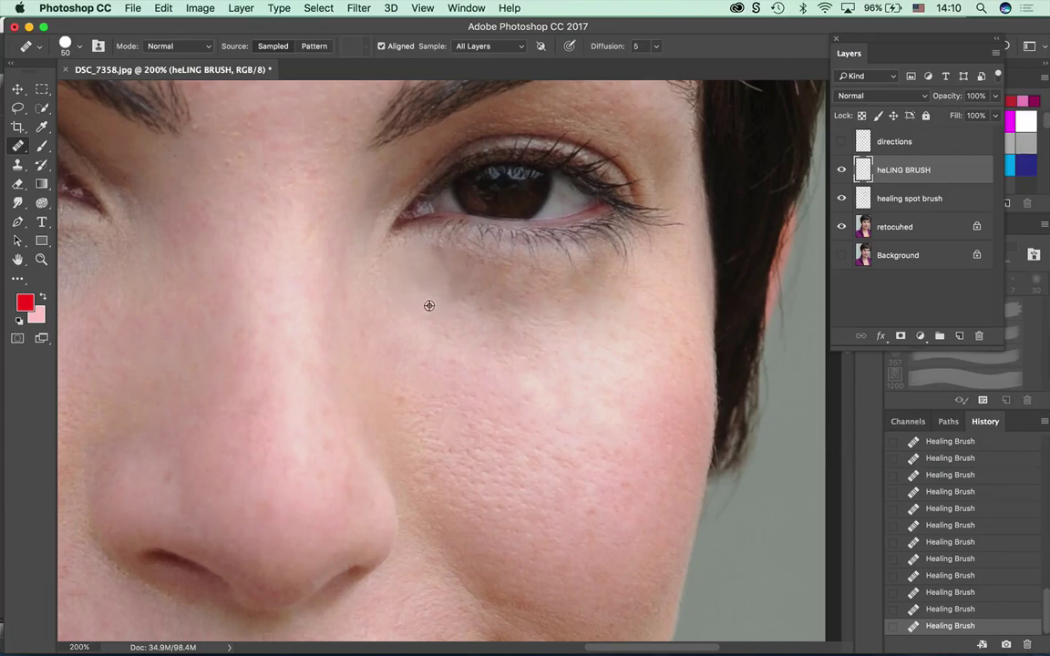
{"action": "mouse_move", "coordinate": [474, 299]}
{"action": "left_mouse_down"}
{"action": "mouse_move", "coordinate": [442, 280]}
{"action": "mouse_move", "coordinate": [482, 295]}
{"action": "mouse_move", "coordinate": [489, 288]}
{"action": "mouse_move", "coordinate": [520, 319]}
{"action": "mouse_move", "coordinate": [565, 328]}
{"action": "mouse_move", "coordinate": [553, 316]}
{"action": "mouse_move", "coordinate": [590, 309]}
{"action": "mouse_move", "coordinate": [591, 354]}
{"action": "mouse_move", "coordinate": [525, 334]}
{"action": "mouse_move", "coordinate": [465, 292]}
{"action": "left_mouse_up"}
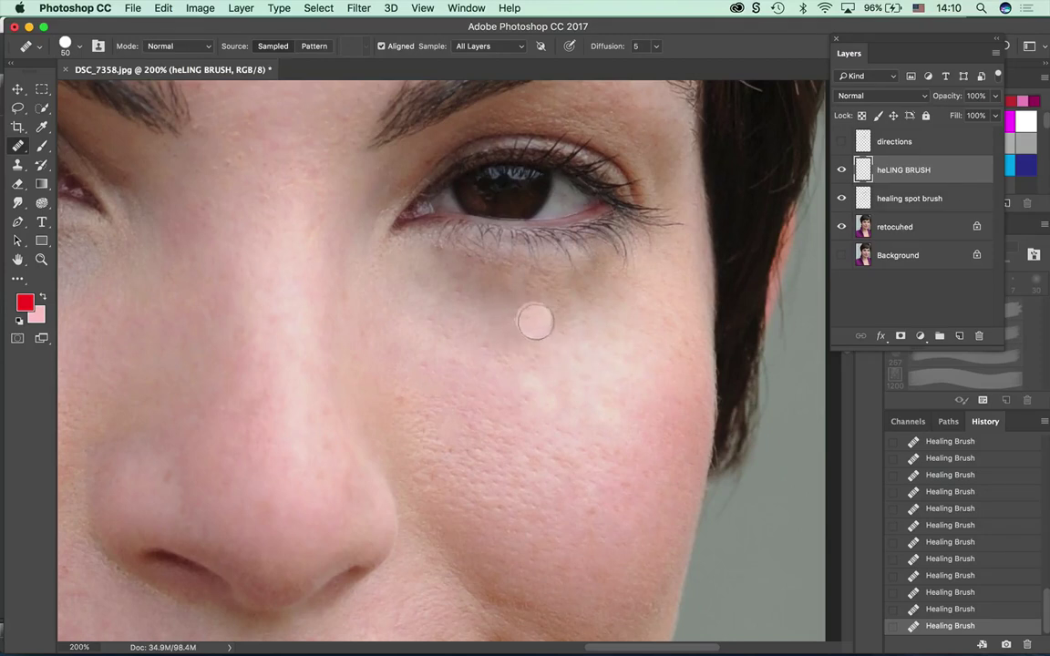
Toggle the heLING BRUSH layer's visibility to compare the retouching, zoomed in and fit to screen.
{"action": "left_click", "coordinate": [841, 170]}
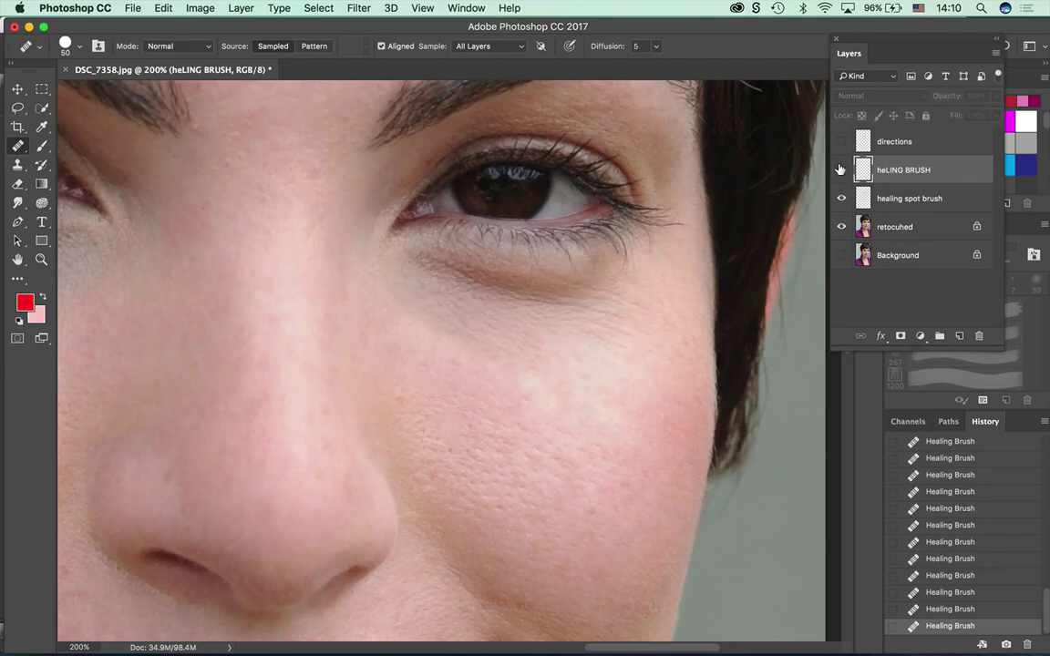
{"action": "left_click", "coordinate": [842, 169]}
{"action": "left_click", "coordinate": [839, 170]}
{"action": "left_click", "coordinate": [840, 170]}
{"action": "left_click", "coordinate": [839, 171]}
{"action": "left_click", "coordinate": [840, 170]}
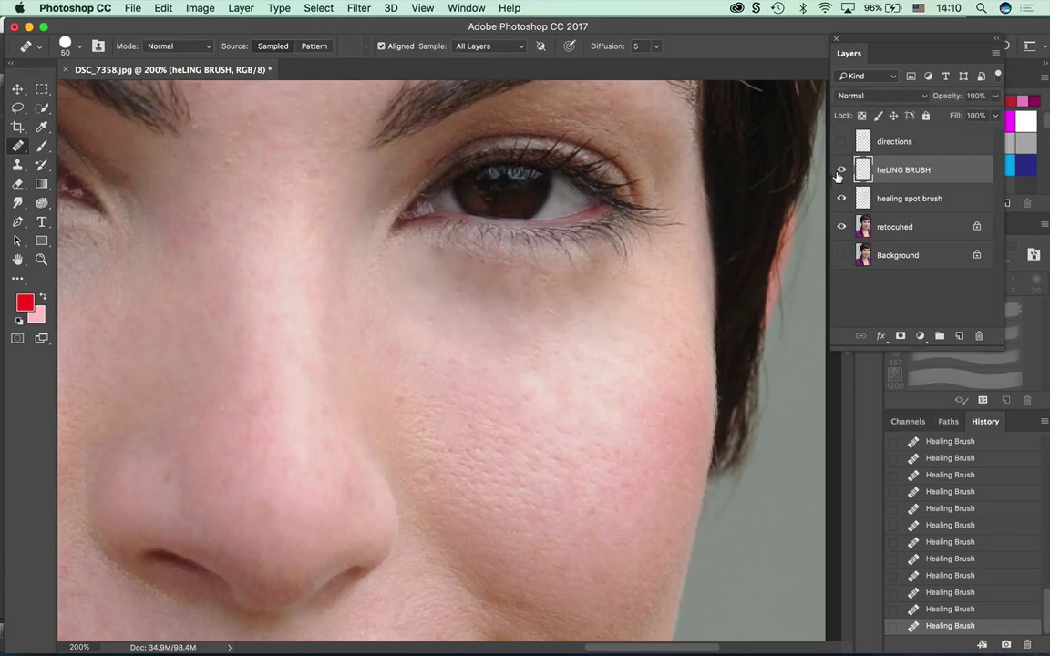
{"action": "key", "text": "super+0"}
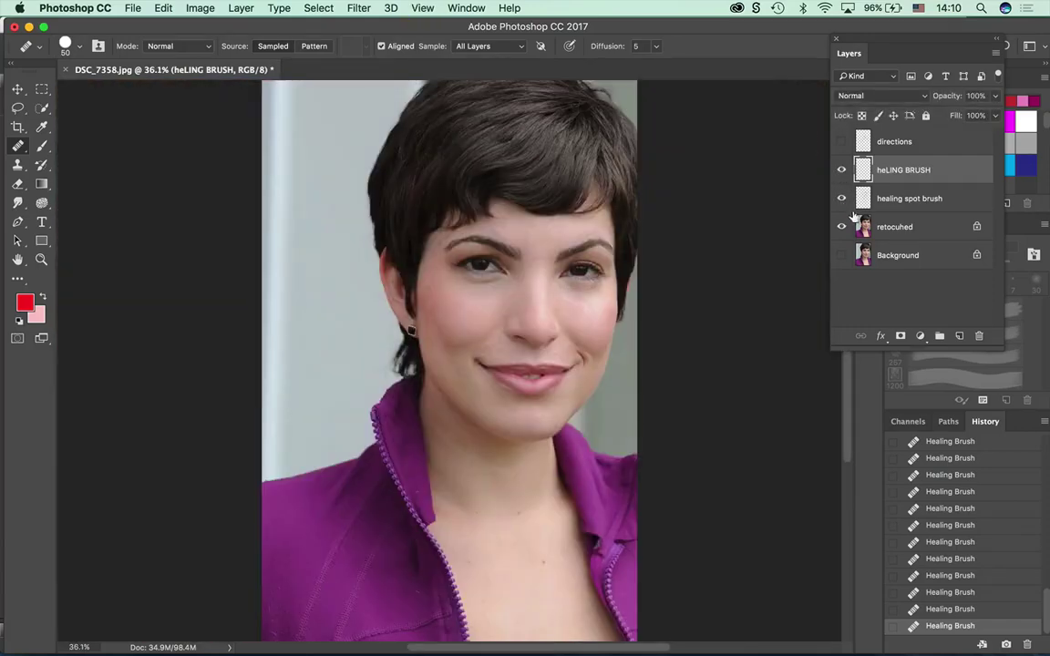
{"action": "left_click", "coordinate": [841, 171]}
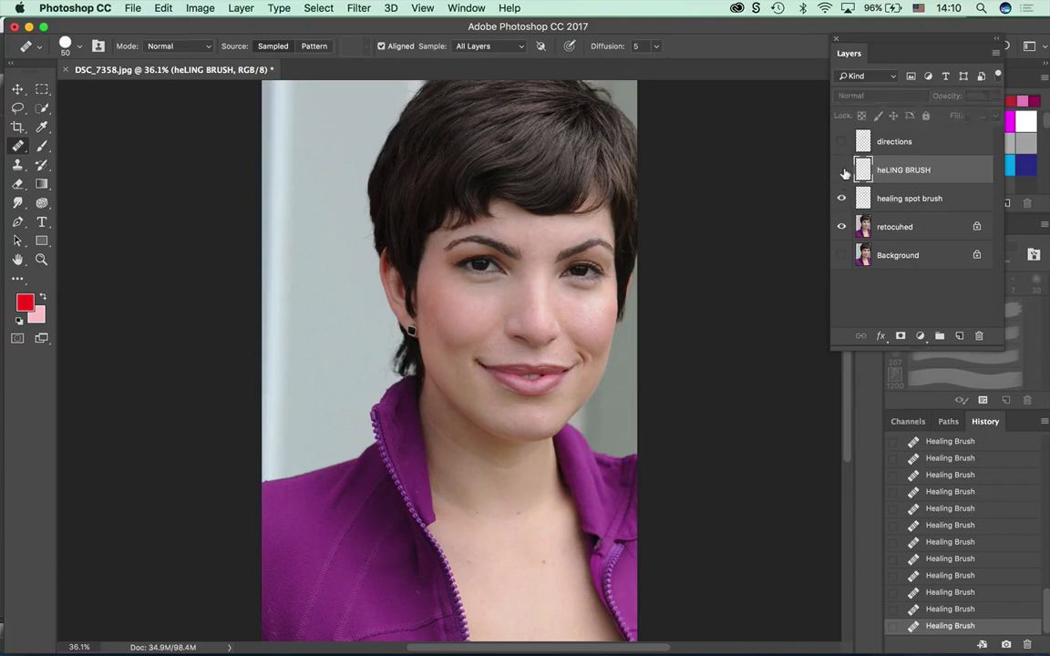
{"action": "left_click", "coordinate": [841, 171]}
{"action": "left_click", "coordinate": [840, 171]}
{"action": "left_click", "coordinate": [840, 171]}
{"action": "left_click", "coordinate": [841, 170]}
{"action": "left_click", "coordinate": [835, 173]}
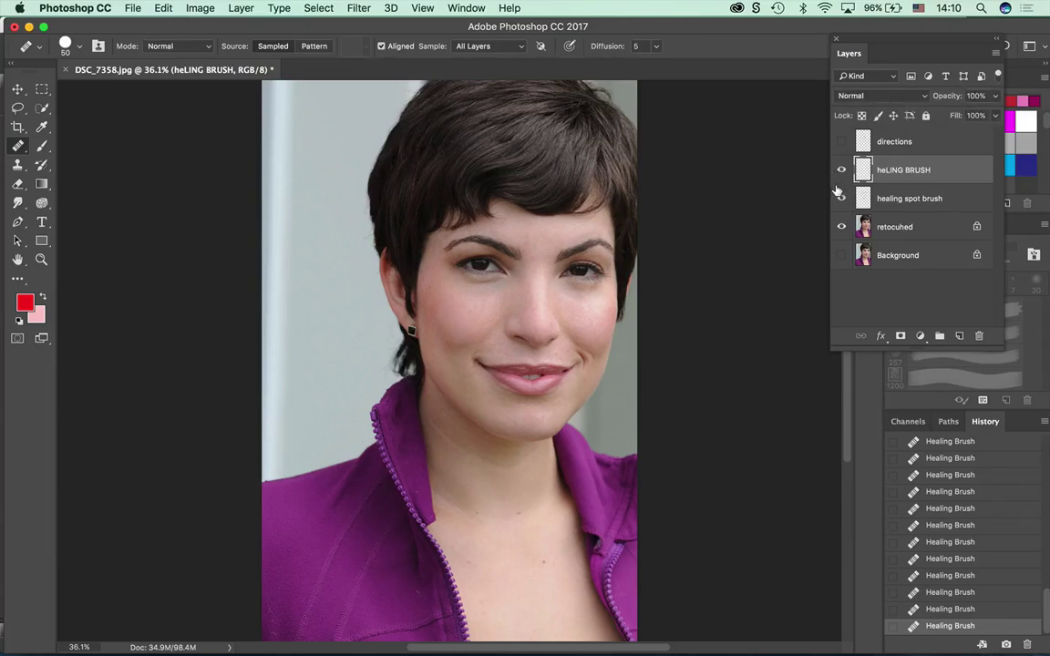
Zoom in, sample clean skin and heal the blemish beside the nose.
{"action": "key", "text": "super+plus"}
{"action": "key", "text": "super+plus"}
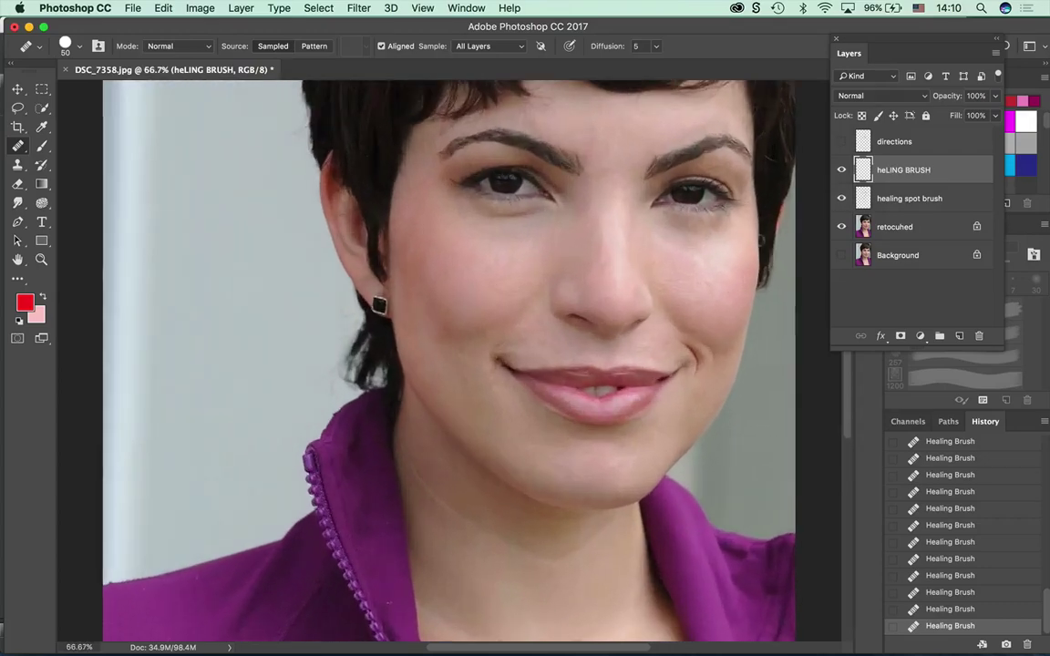
{"action": "mouse_move", "coordinate": [620, 316]}
{"action": "left_mouse_down"}
{"action": "mouse_move", "coordinate": [454, 392]}
{"action": "mouse_move", "coordinate": [458, 376]}
{"action": "left_mouse_up"}
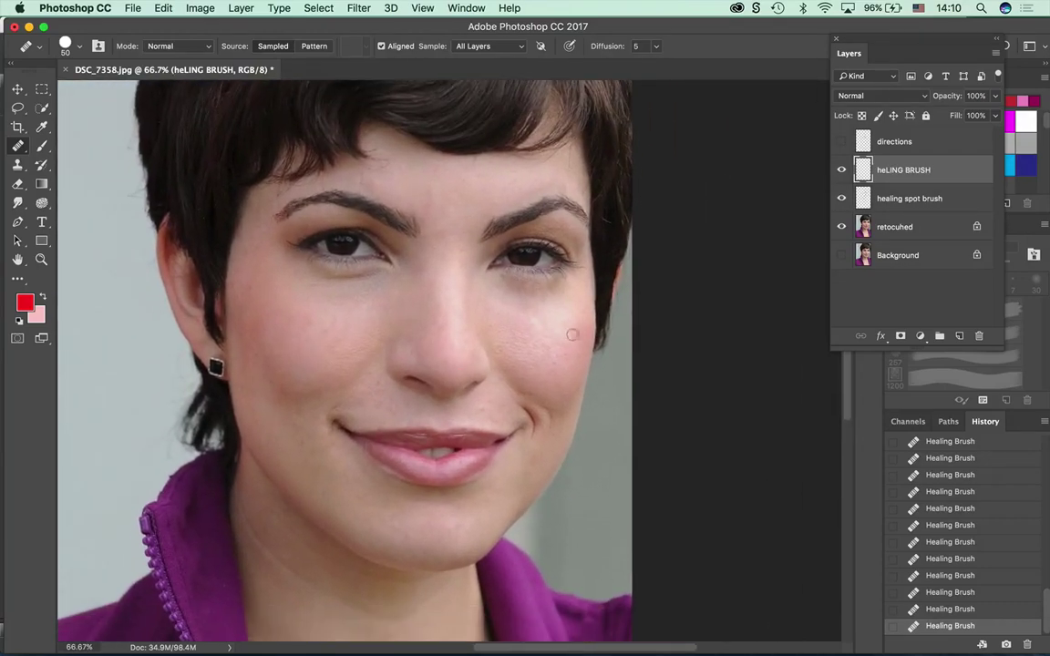
{"action": "left_click", "coordinate": [481, 294], "text": "alt"}
{"action": "left_click", "coordinate": [530, 288], "text": "alt"}
{"action": "left_click", "coordinate": [368, 350]}
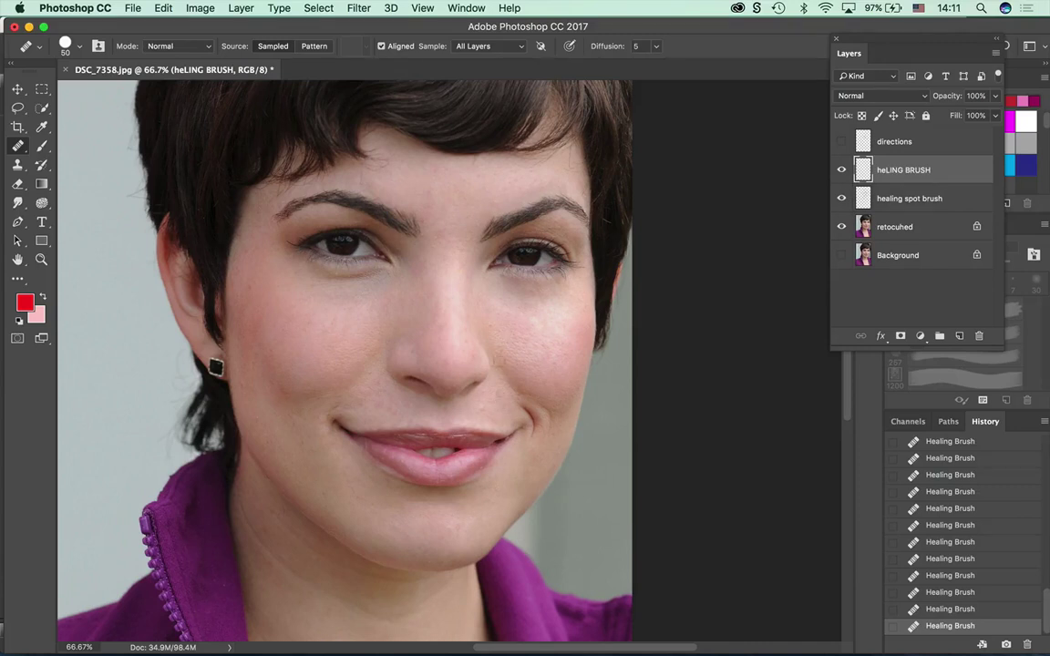
Add a new layer named 'lefy eye'.
{"action": "left_click", "coordinate": [959, 335]}
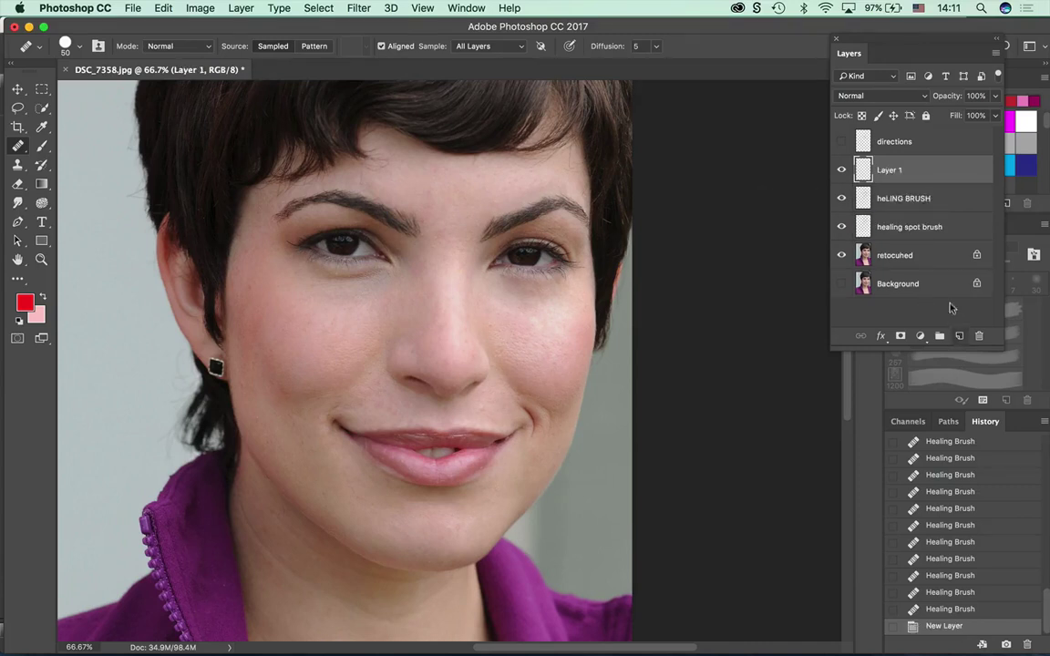
{"action": "double_click", "coordinate": [889, 170]}
{"action": "type", "text": "lefy eye"}
{"action": "key", "text": "Return"}
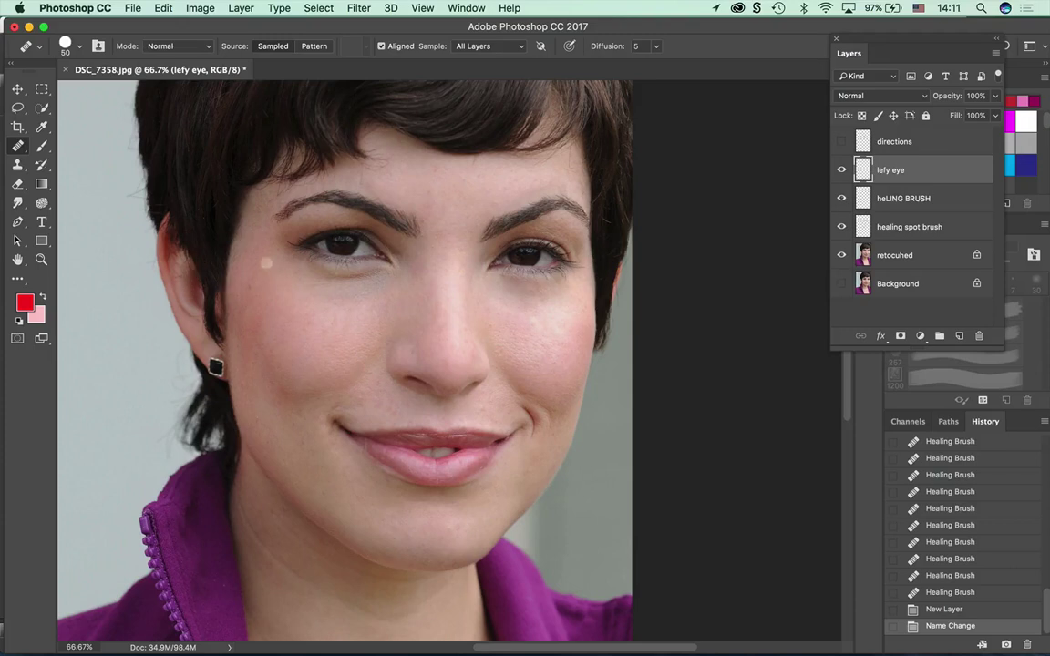
Dab the Healing Brush over the spots on the cheek under the left eye.
{"action": "left_click", "coordinate": [300, 283]}
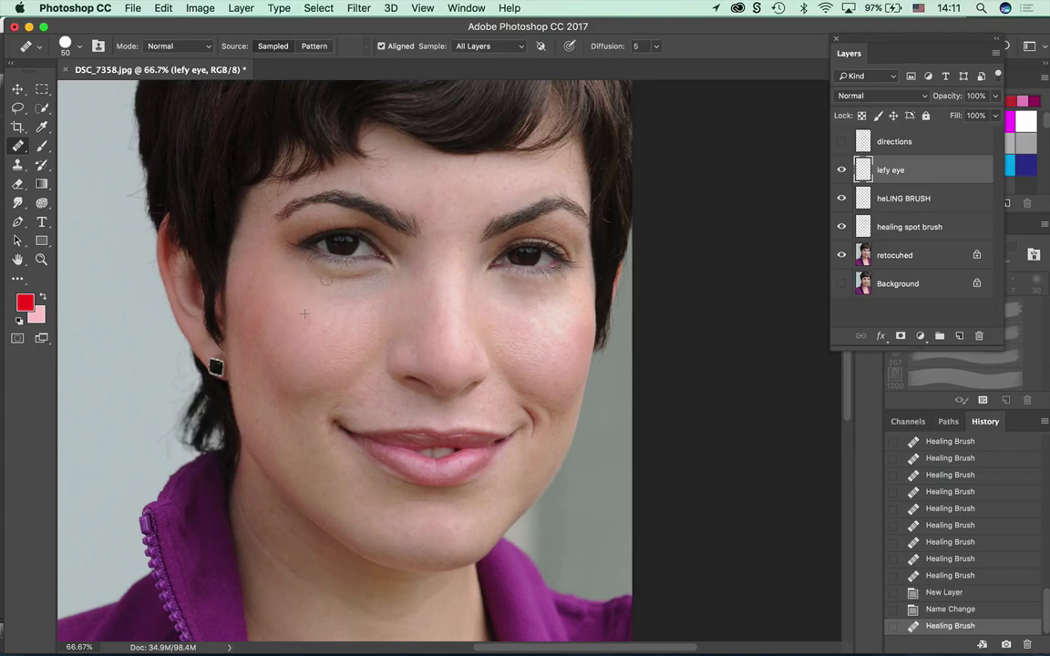
{"action": "left_click", "coordinate": [286, 270]}
{"action": "left_click", "coordinate": [335, 280]}
{"action": "left_click", "coordinate": [344, 276]}
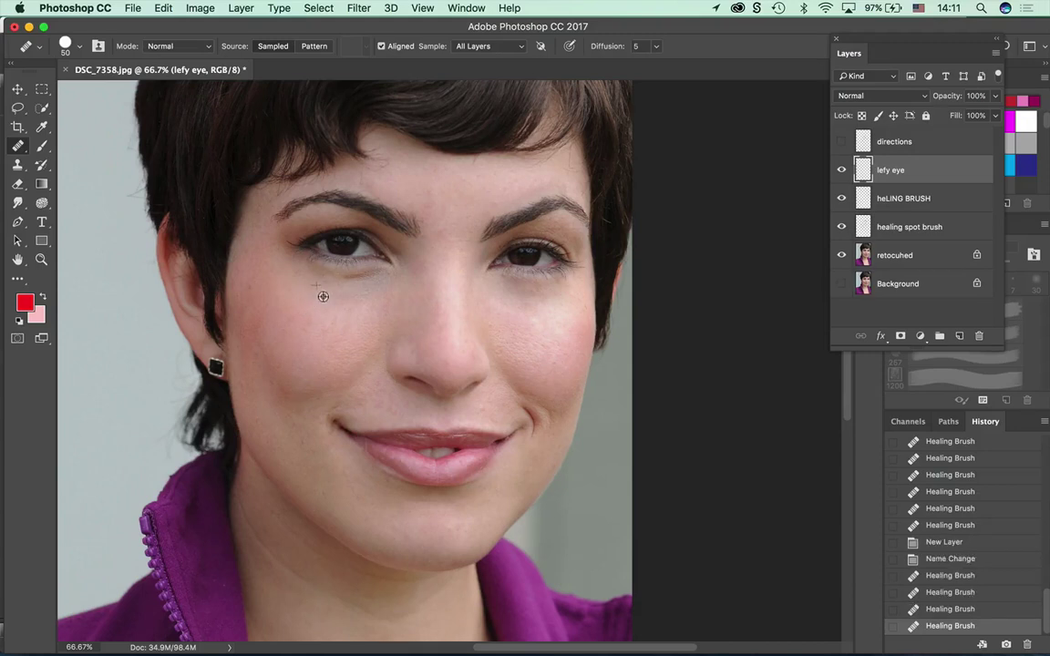
{"action": "left_click", "coordinate": [308, 261]}
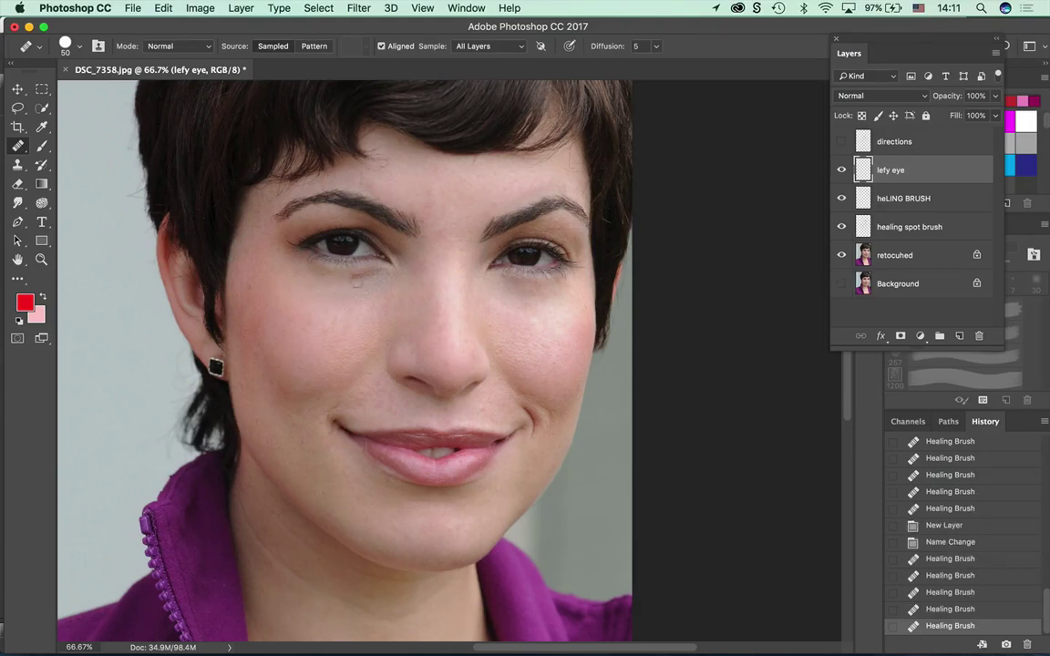
{"action": "left_click", "coordinate": [314, 275]}
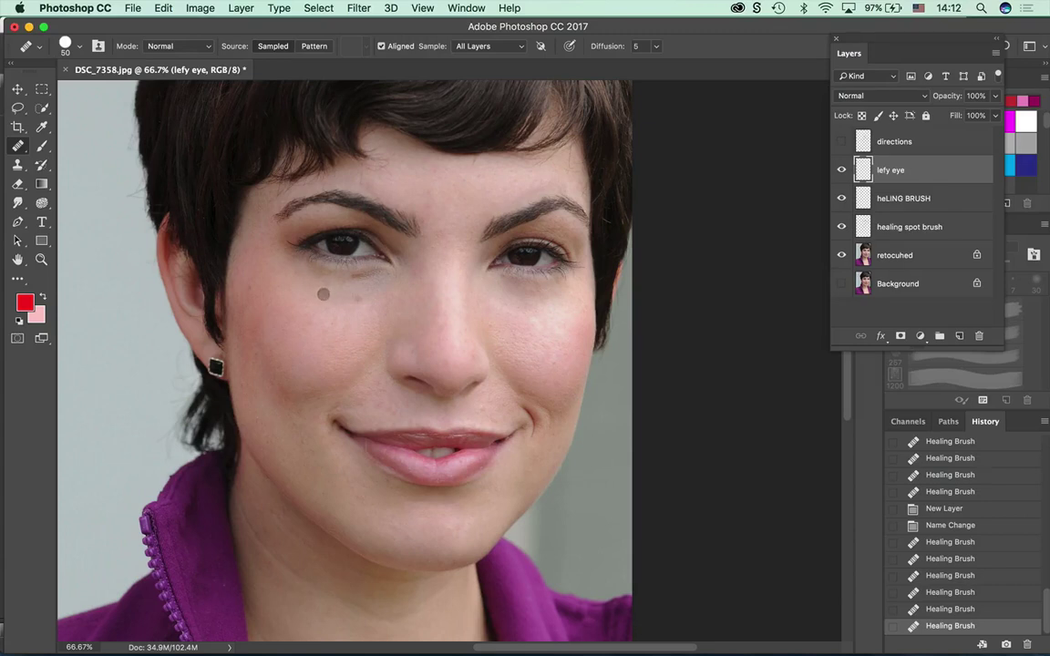
{"action": "left_click", "coordinate": [306, 269]}
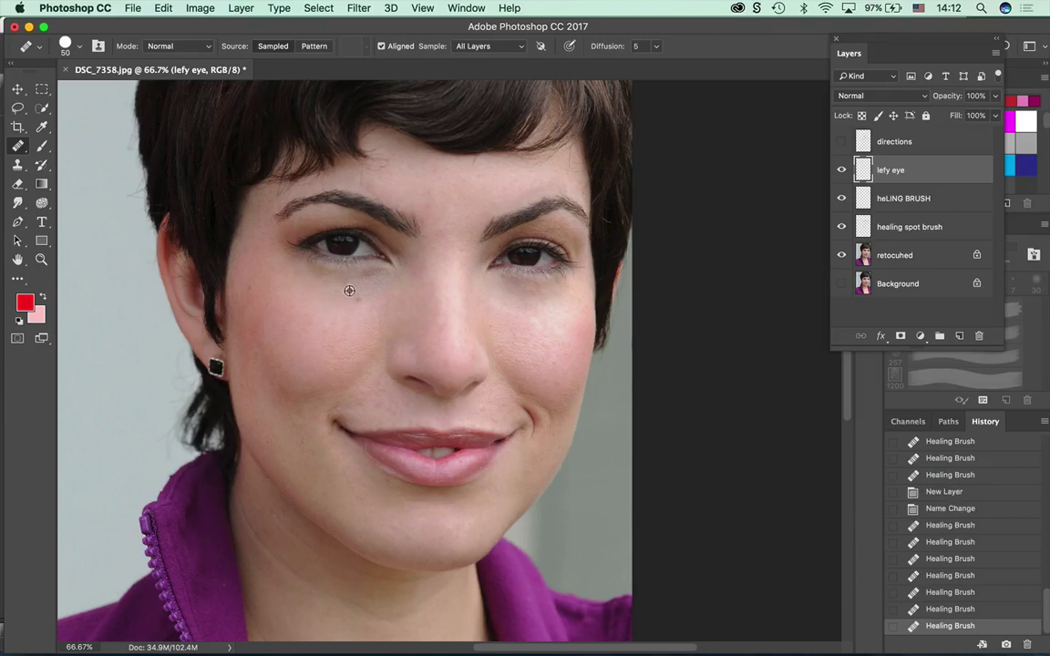
{"action": "left_click", "coordinate": [319, 258]}
{"action": "left_click", "coordinate": [330, 246]}
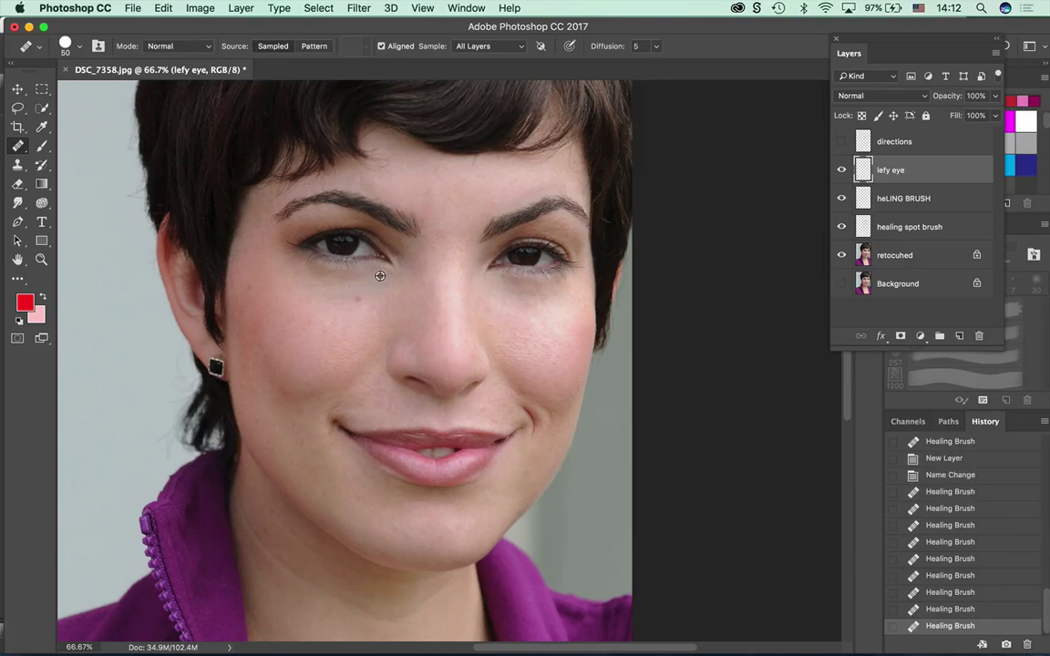
{"action": "left_click", "coordinate": [324, 300]}
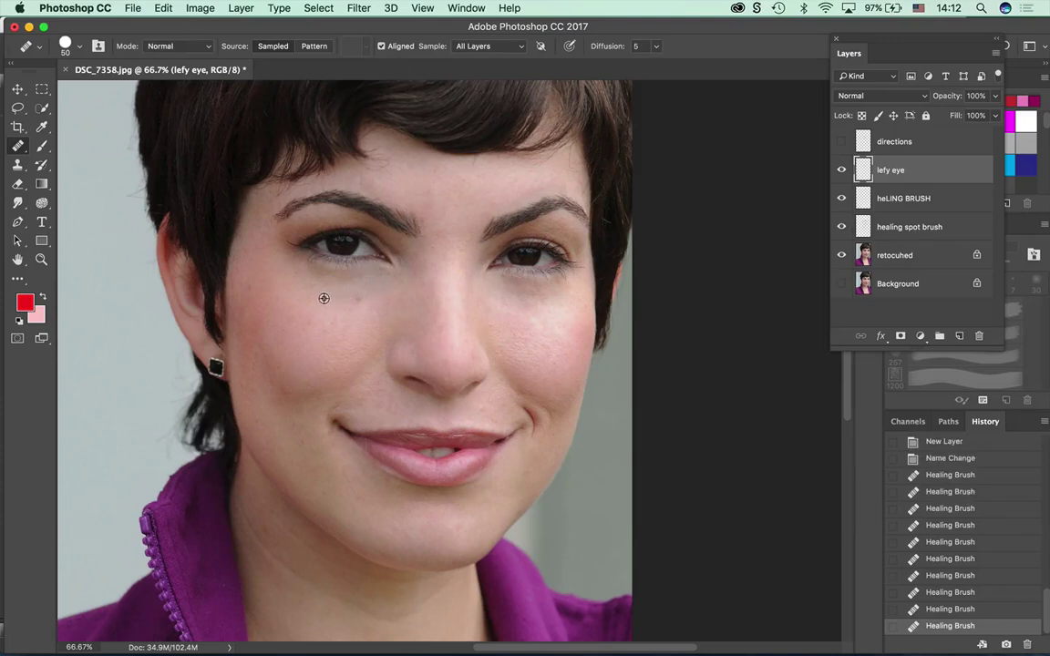
{"action": "left_click", "coordinate": [331, 307]}
{"action": "left_click", "coordinate": [317, 294]}
Zoom to 200% and pan the view onto the nose and between the eyebrows.
{"action": "key", "text": "super+equal"}
{"action": "key", "text": "super+equal"}
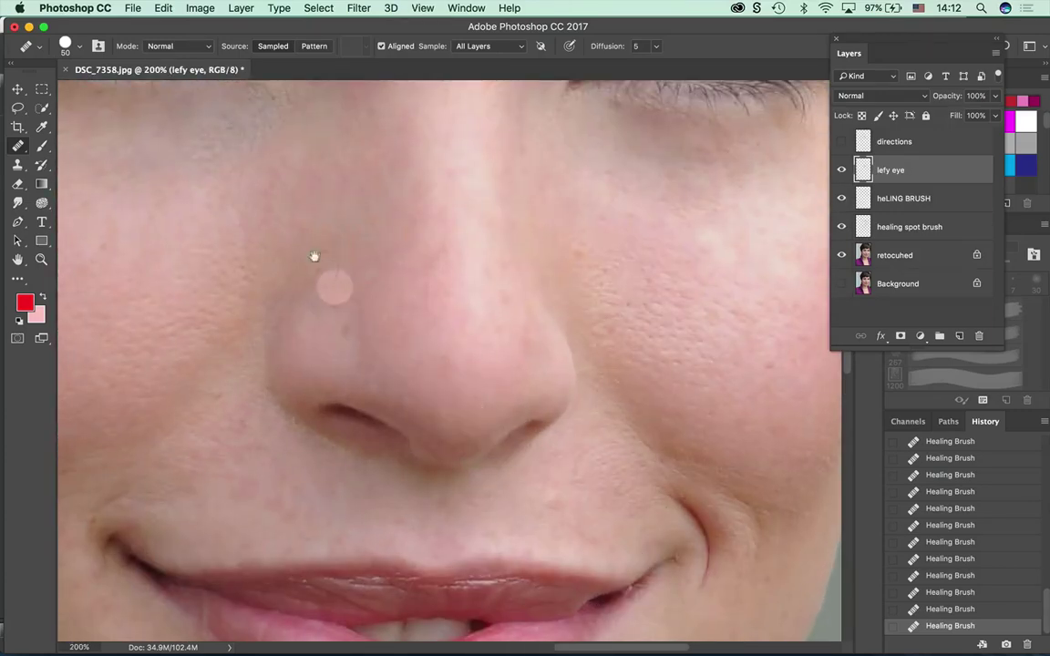
{"action": "left_click_drag", "start_coordinate": [329, 273], "coordinate": [389, 619]}
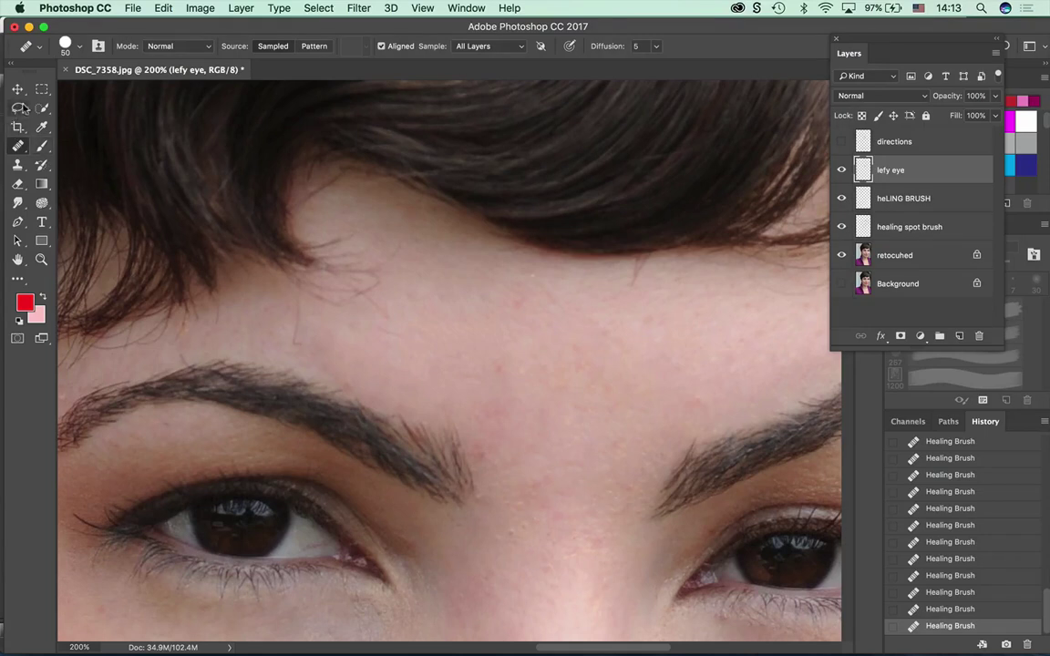
Lasso the spot beside the inner eyebrow and feather the selection by 5 px.
{"action": "left_click", "coordinate": [17, 108]}
{"action": "left_click", "coordinate": [65, 108]}
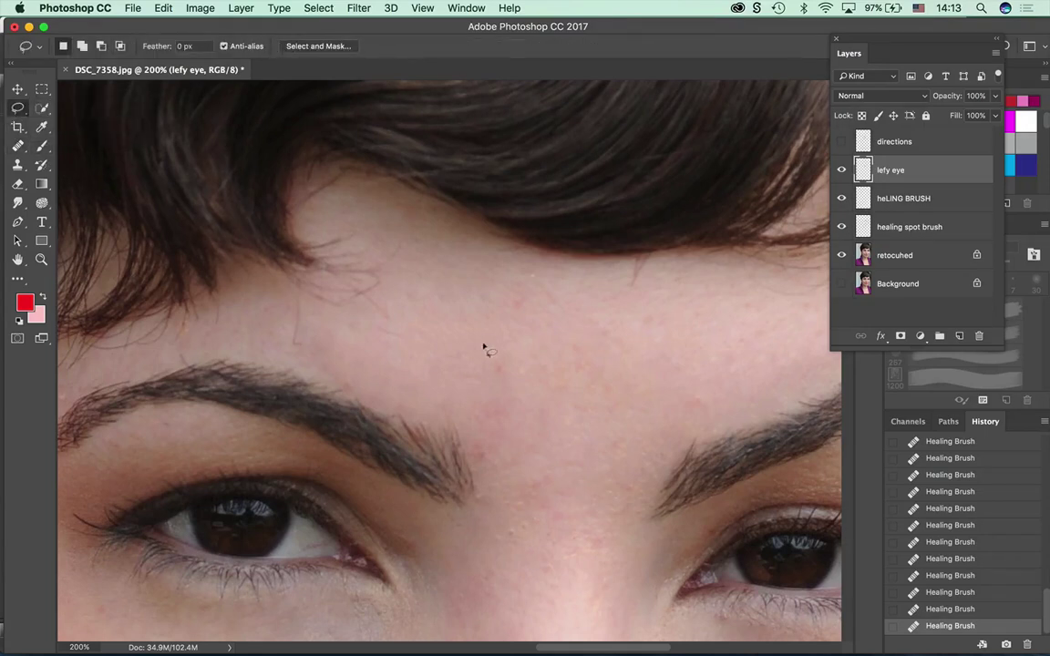
{"action": "mouse_move", "coordinate": [465, 426]}
{"action": "left_mouse_down"}
{"action": "mouse_move", "coordinate": [481, 477]}
{"action": "mouse_move", "coordinate": [510, 475]}
{"action": "mouse_move", "coordinate": [516, 463]}
{"action": "mouse_move", "coordinate": [510, 433]}
{"action": "mouse_move", "coordinate": [465, 430]}
{"action": "left_mouse_up"}
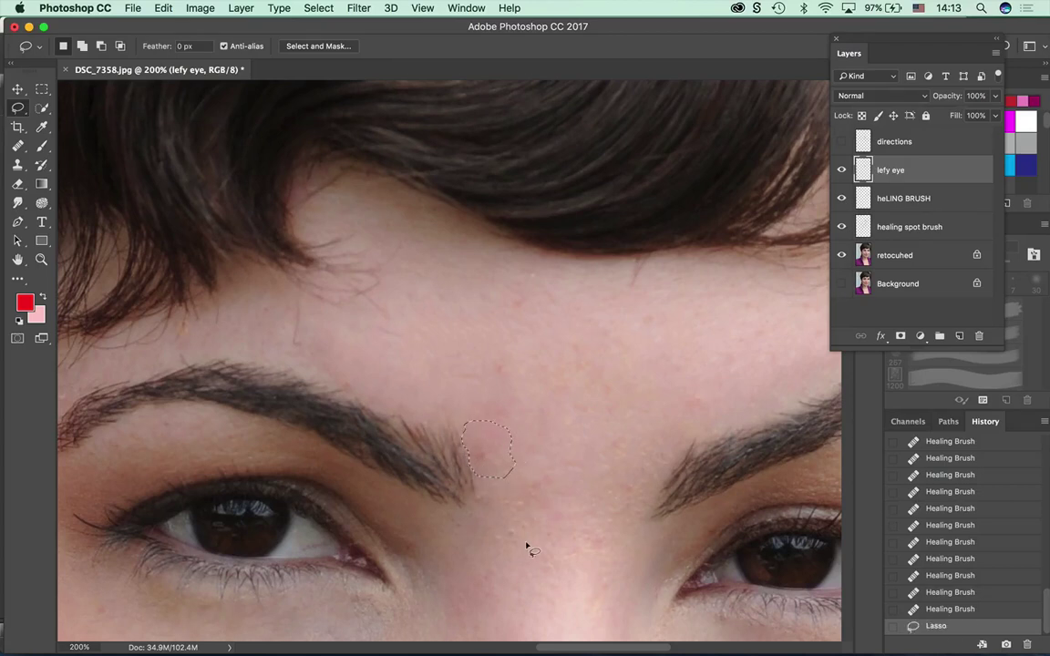
{"action": "left_click", "coordinate": [316, 9]}
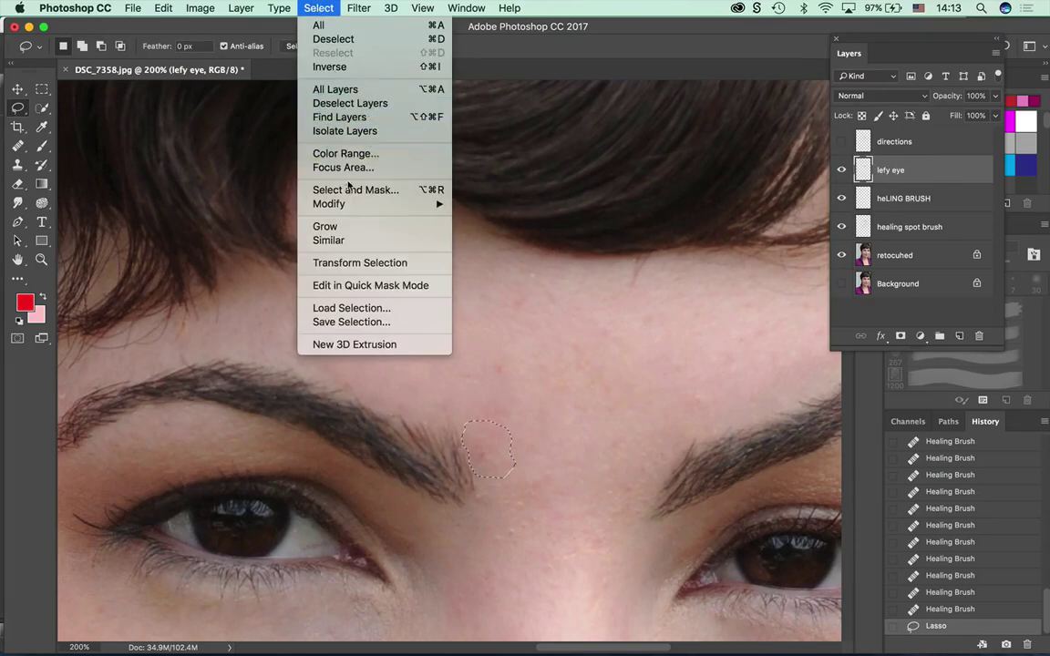
{"action": "mouse_move", "coordinate": [328, 203]}
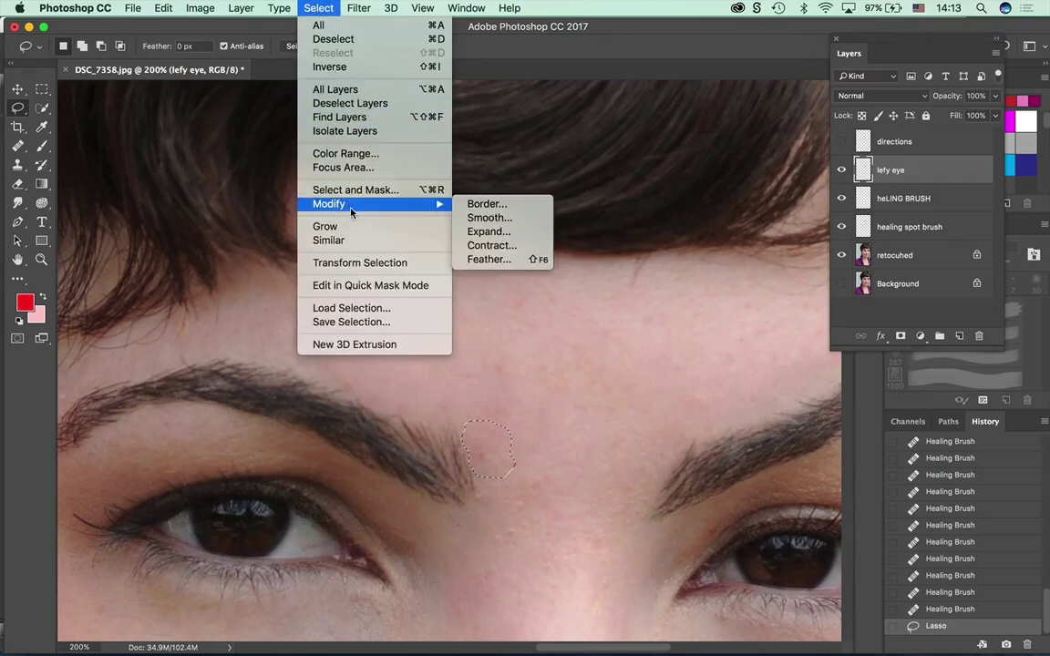
{"action": "left_click", "coordinate": [488, 259]}
{"action": "left_click", "coordinate": [601, 304]}
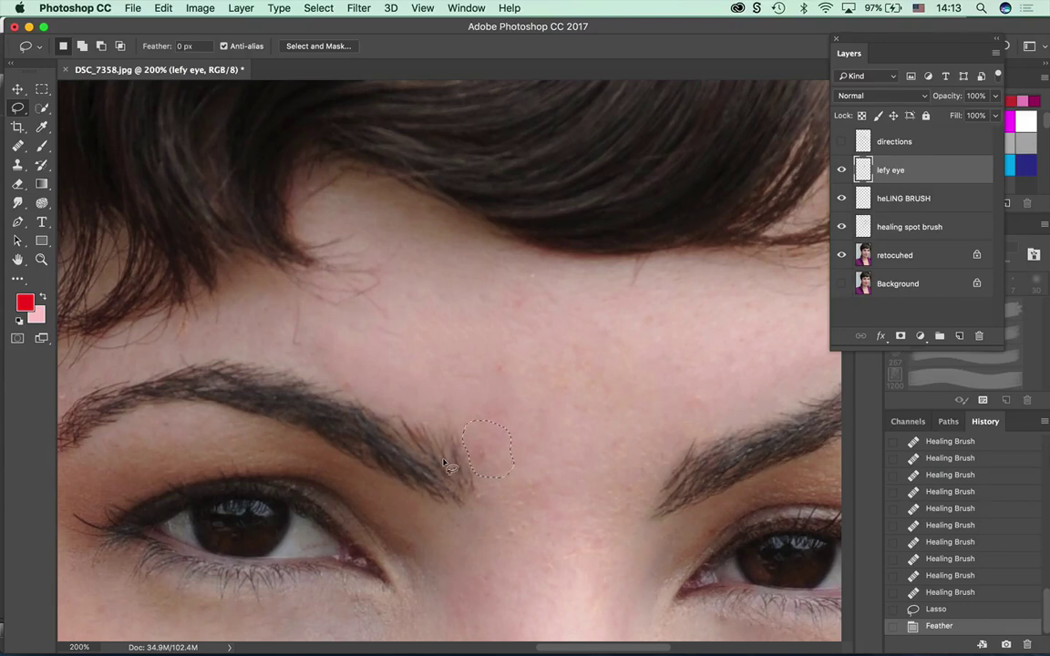
{"action": "left_click", "coordinate": [18, 146]}
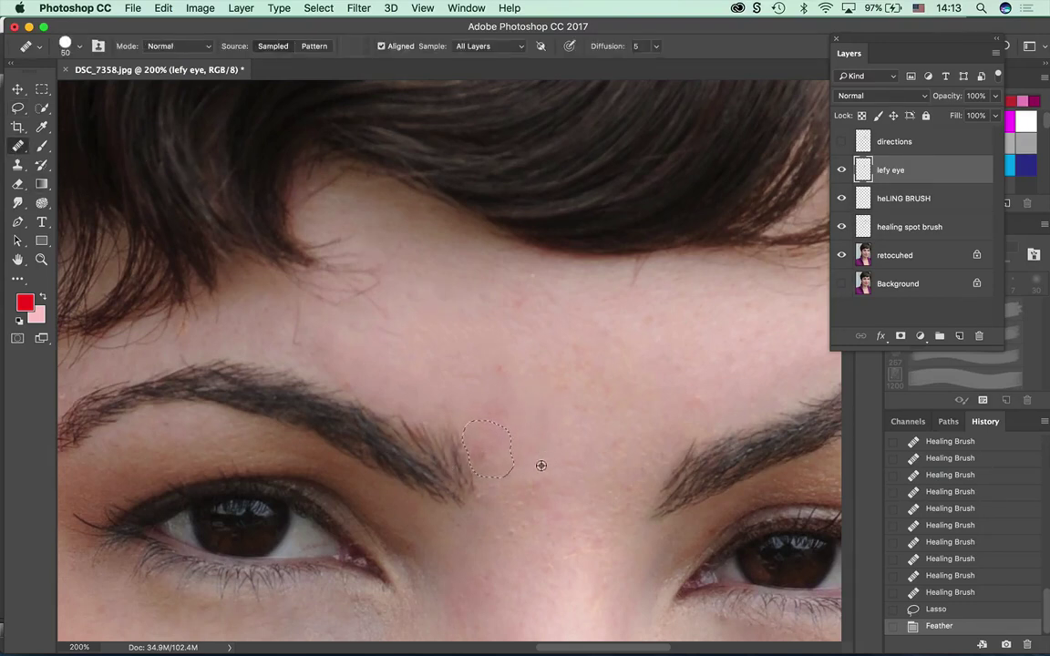
Heal the skin inside the feathered selection, then deselect.
{"action": "left_click", "coordinate": [488, 449]}
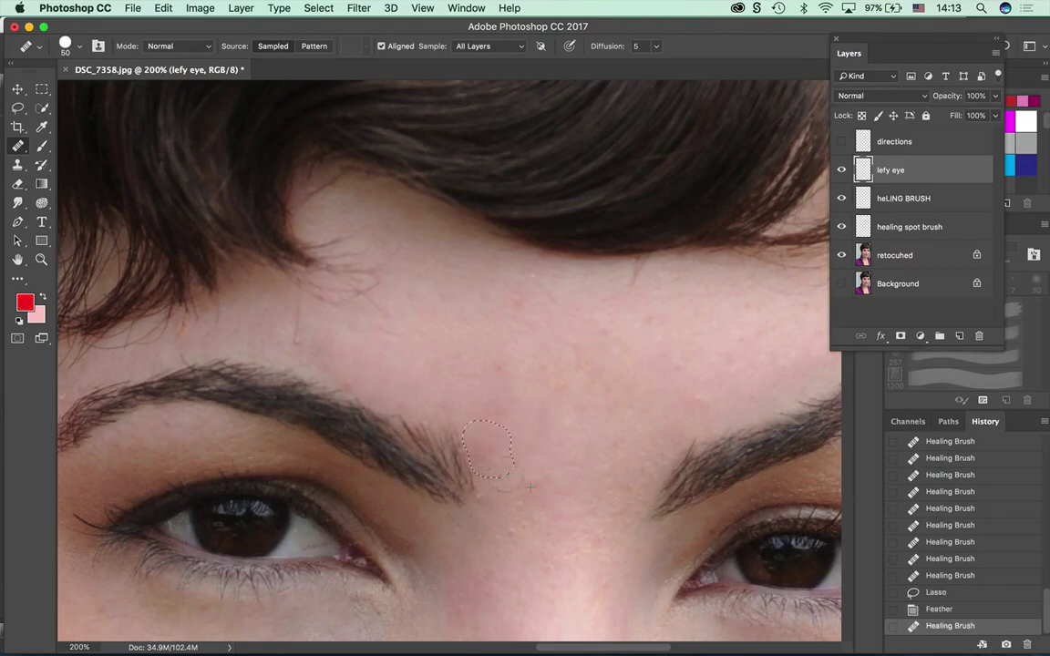
{"action": "left_click", "coordinate": [488, 449]}
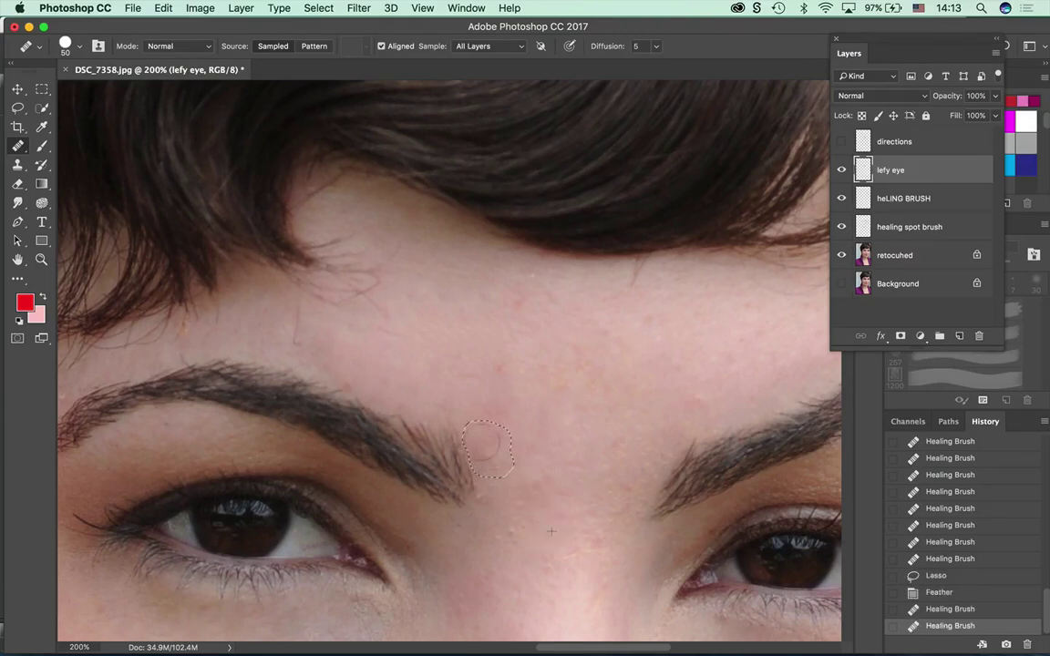
{"action": "left_click", "coordinate": [490, 451]}
{"action": "left_click", "coordinate": [487, 449]}
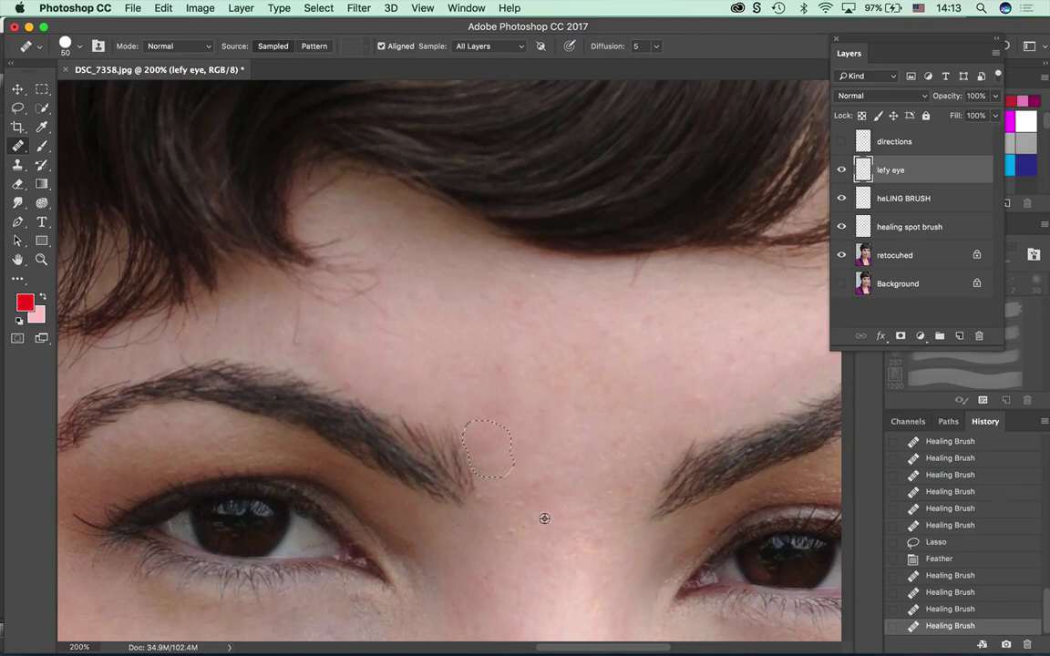
{"action": "left_click", "coordinate": [489, 451]}
{"action": "left_click", "coordinate": [488, 449]}
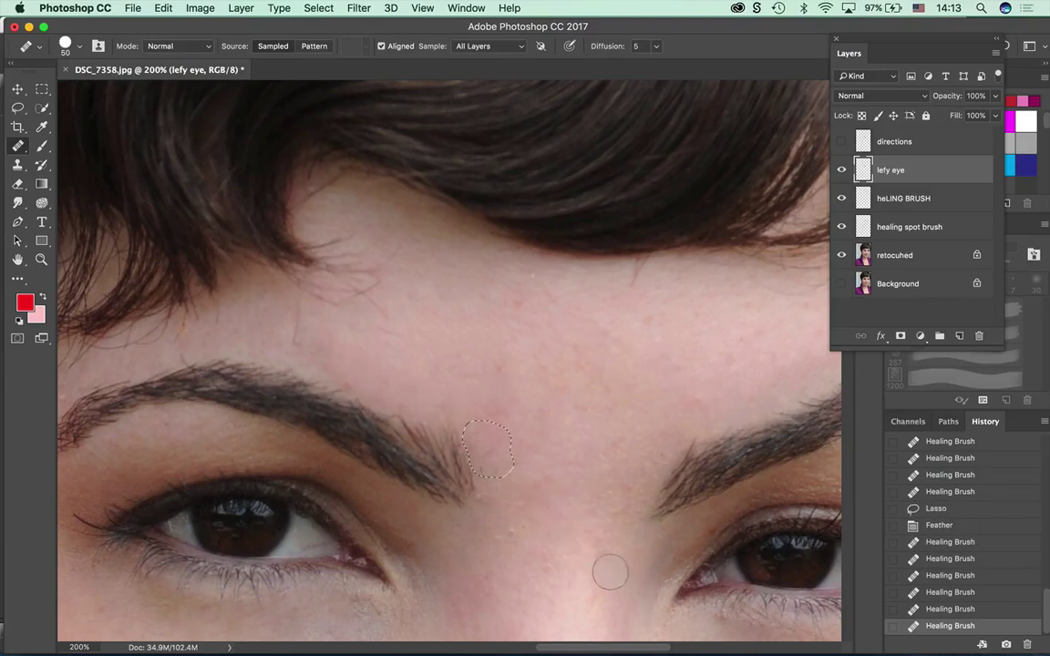
{"action": "key", "text": "super+d"}
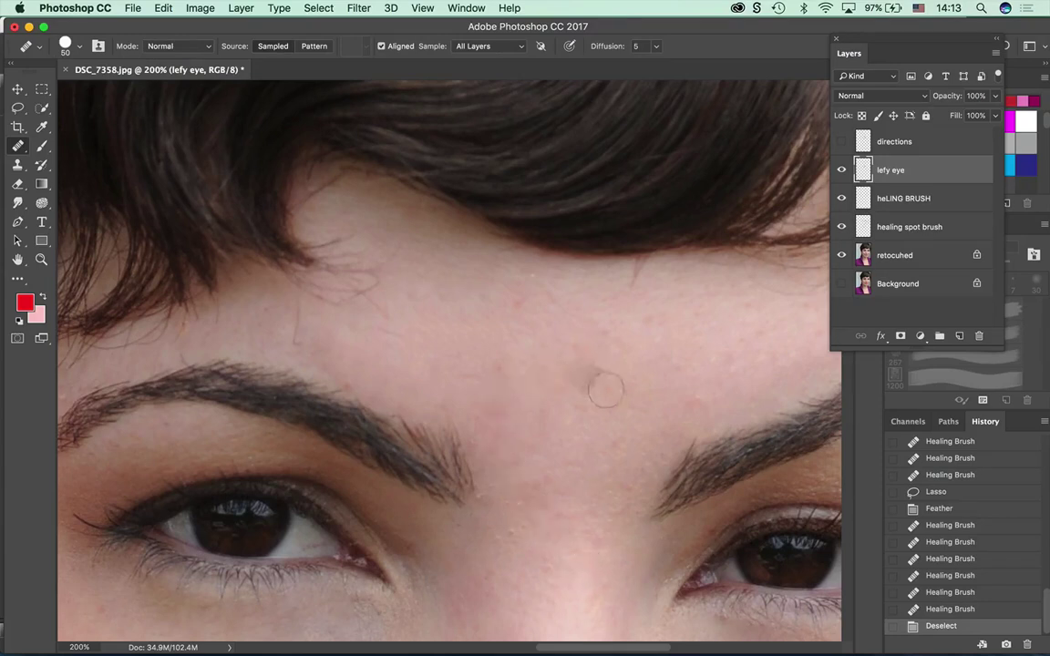
Smooth the skin at the brow edge and between the eyebrows, then fit the portrait on screen.
{"action": "mouse_move", "coordinate": [530, 549]}
{"action": "left_mouse_down"}
{"action": "mouse_move", "coordinate": [517, 556]}
{"action": "mouse_move", "coordinate": [505, 538]}
{"action": "left_mouse_up"}
{"action": "left_click_drag", "start_coordinate": [470, 479], "coordinate": [444, 460]}
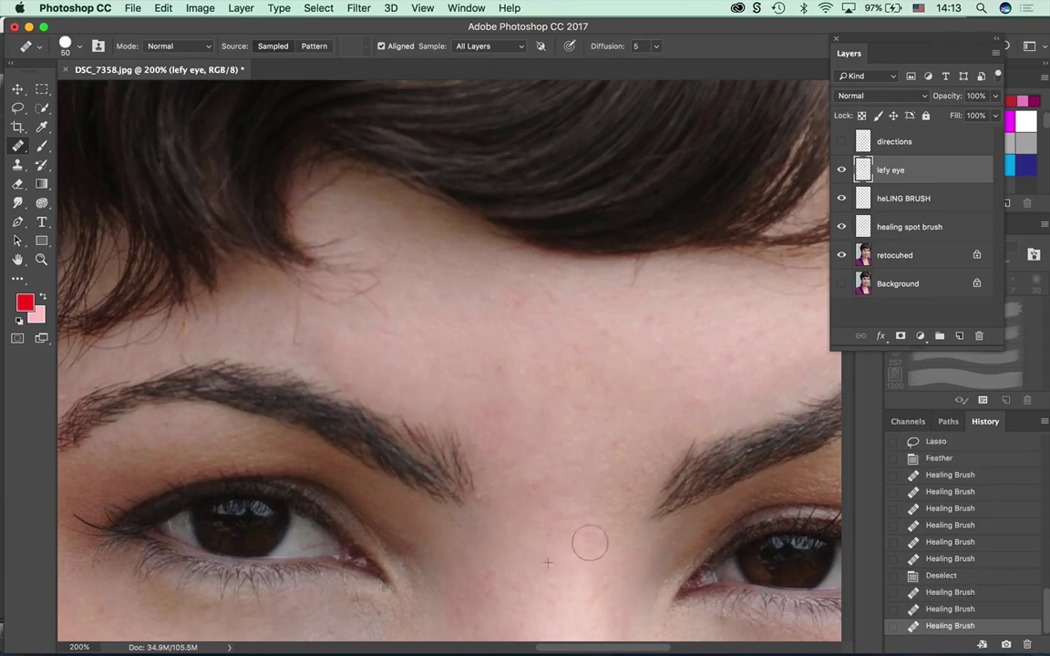
{"action": "left_click_drag", "start_coordinate": [588, 537], "coordinate": [584, 530]}
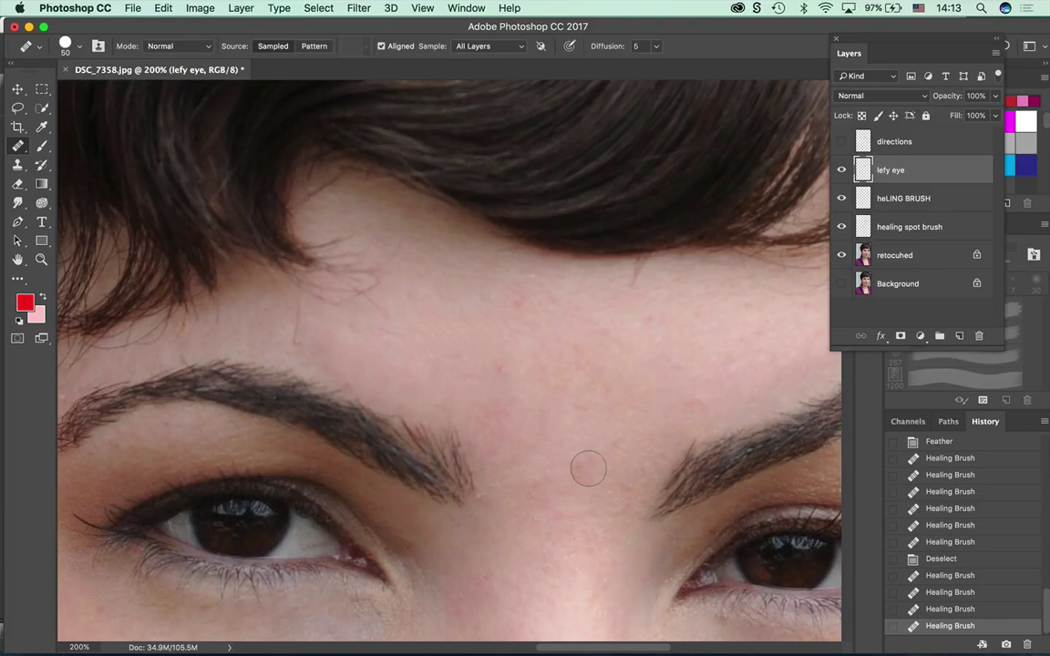
{"action": "key", "text": "super+0"}
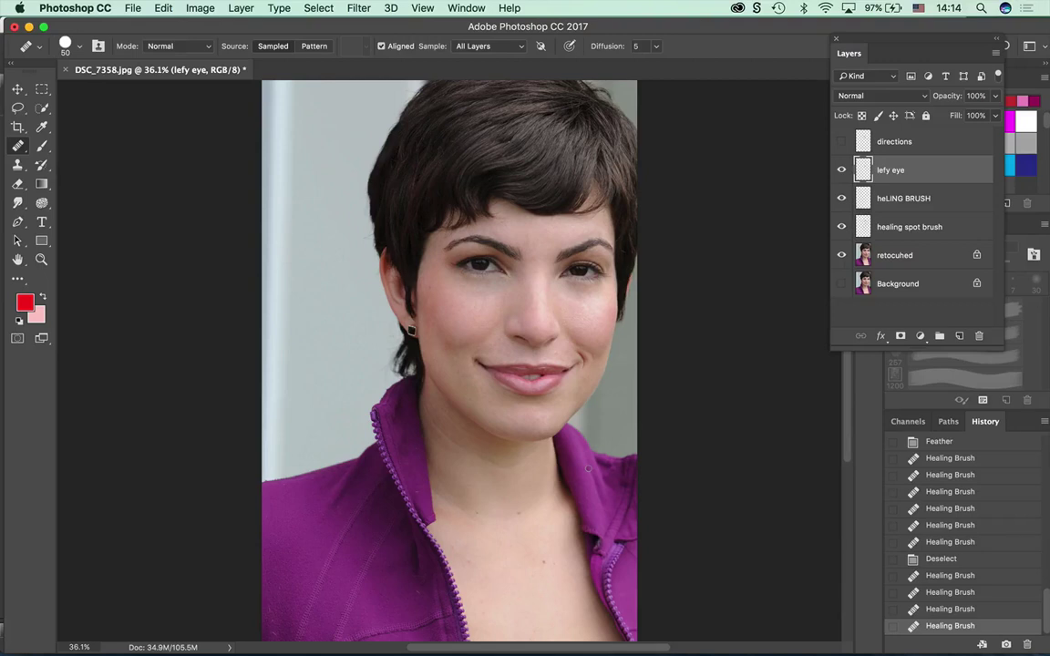
Convert the retocuhed layer to a Smart Object with Convert for Smart Filters.
{"action": "left_click", "coordinate": [908, 262]}
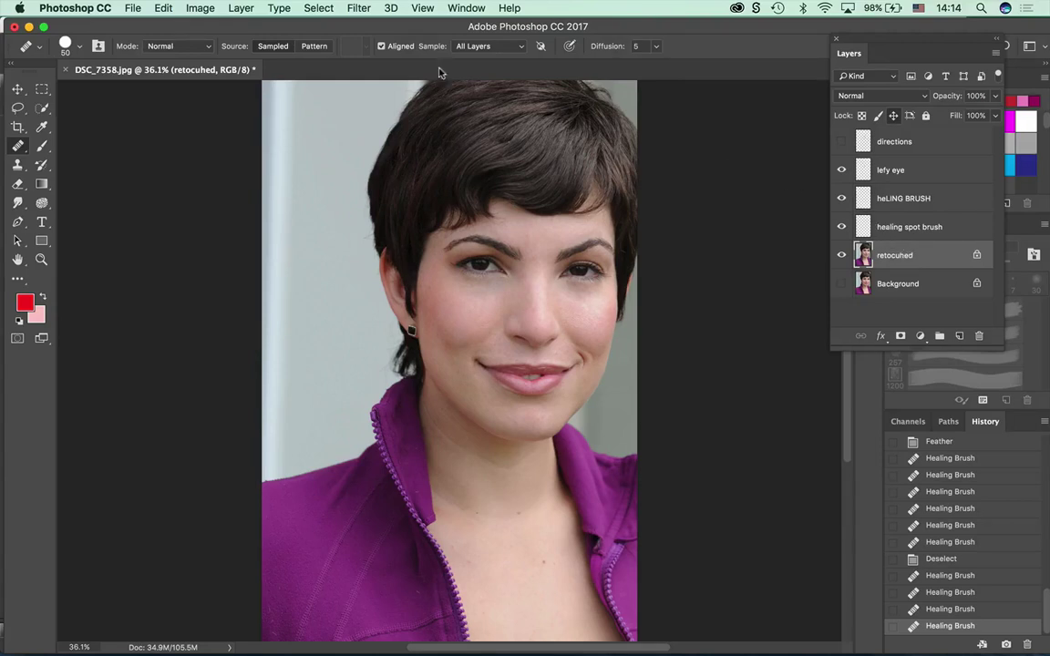
{"action": "left_click", "coordinate": [358, 8]}
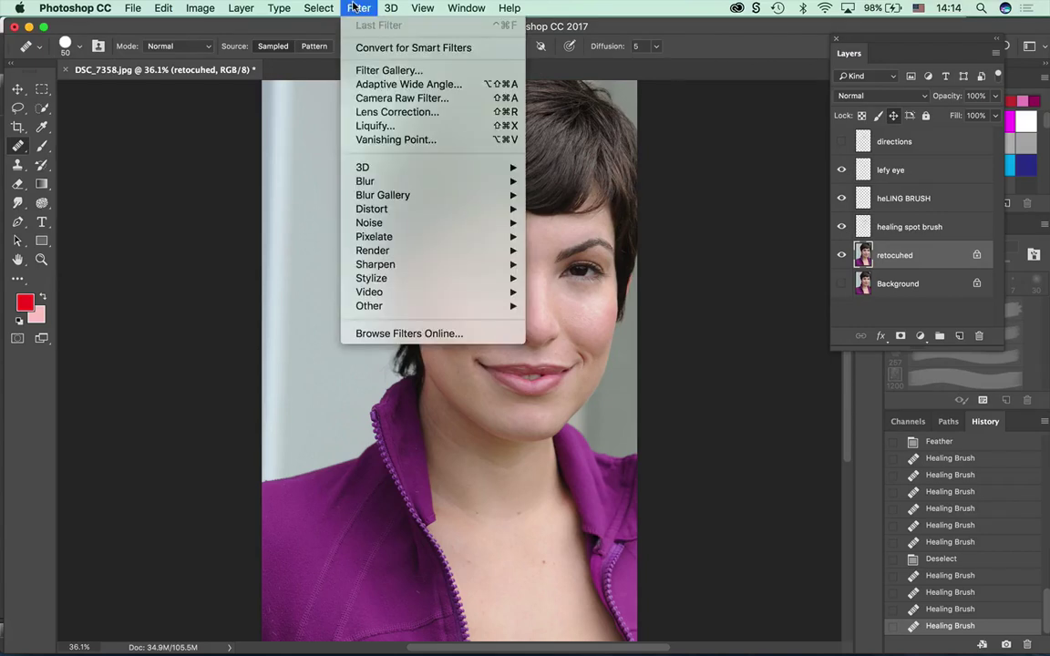
{"action": "left_click", "coordinate": [355, 48]}
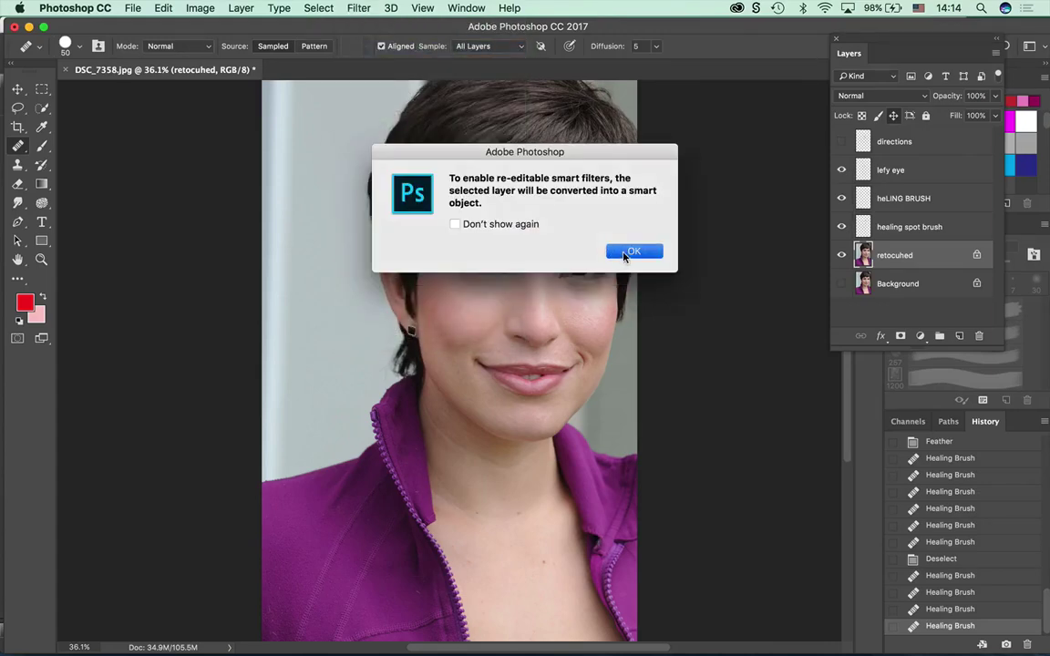
{"action": "left_click", "coordinate": [629, 252]}
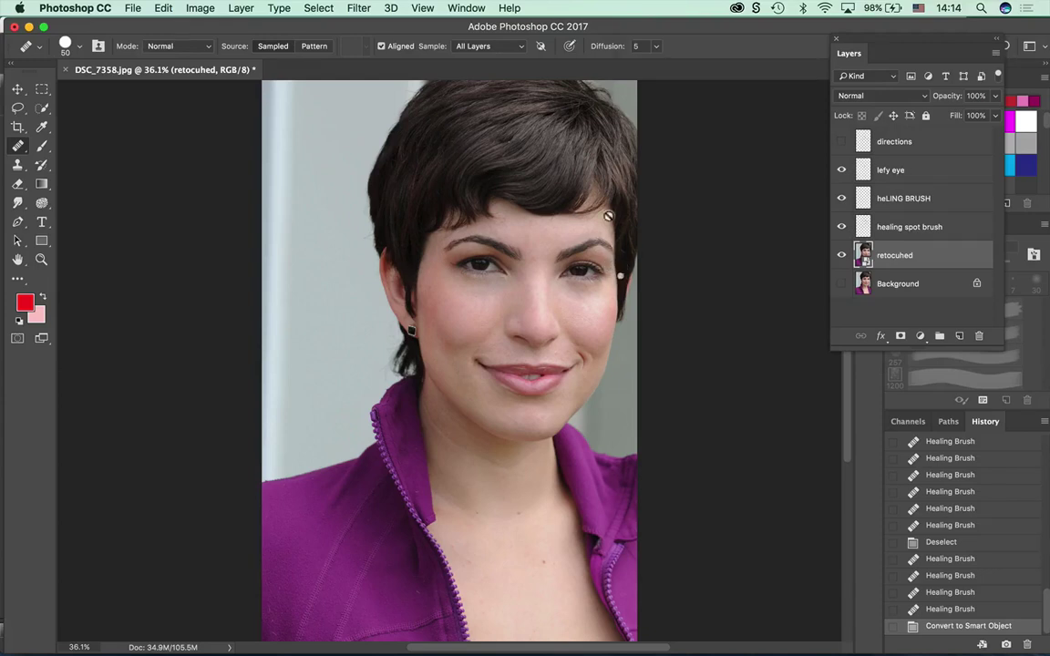
{"action": "left_click", "coordinate": [362, 8]}
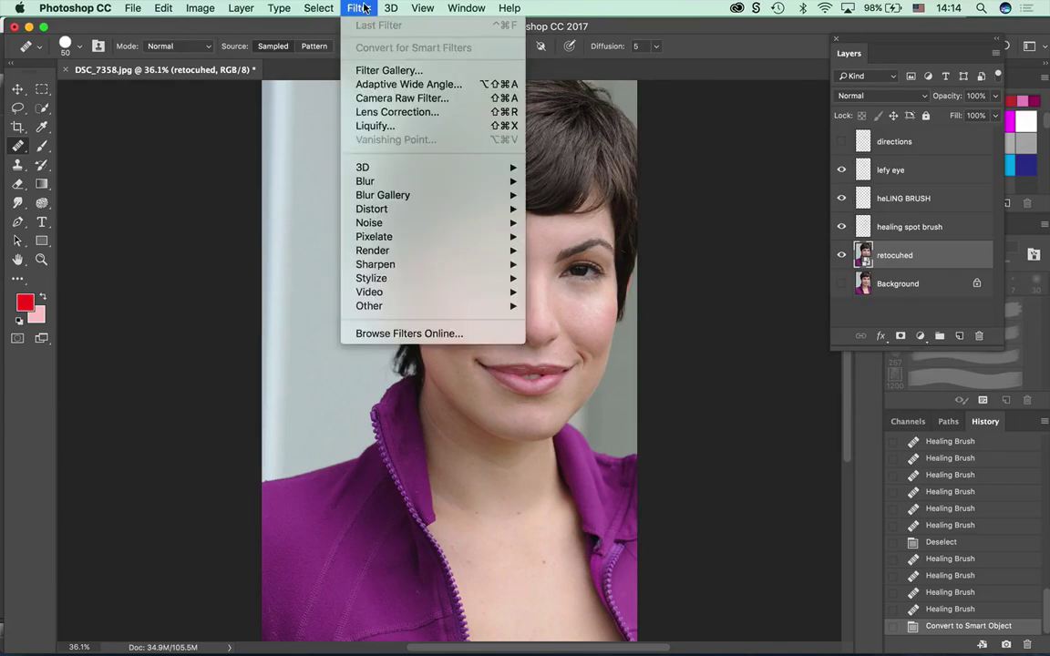
Open Liquify enlarged, test a Forward Warp stroke, restore it with Reconstruct, and pick the Face Tool.
{"action": "left_click", "coordinate": [365, 128]}
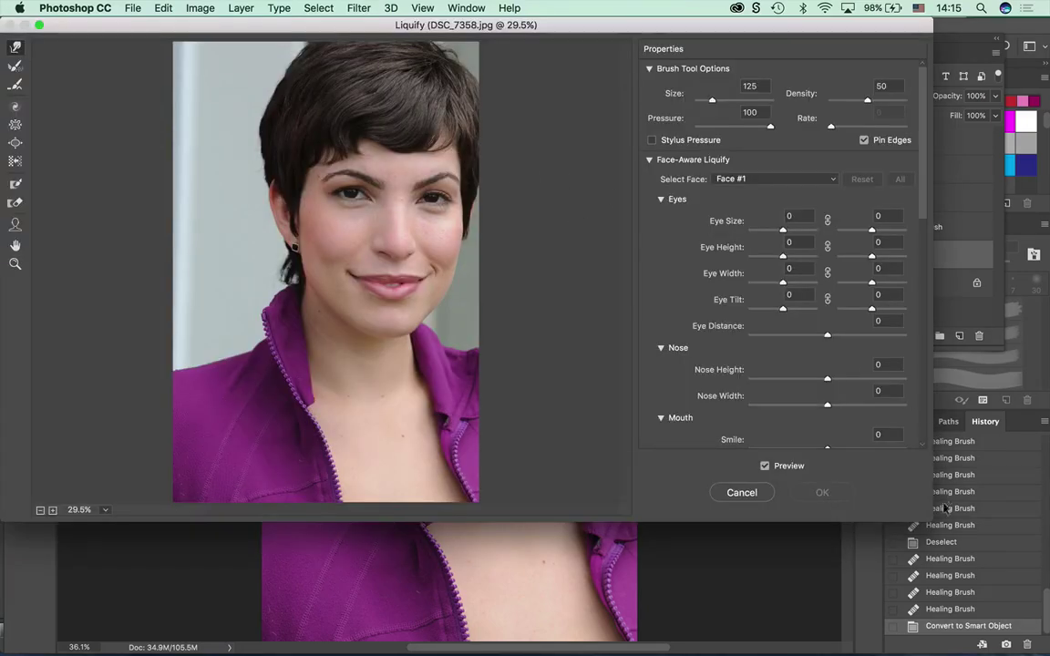
{"action": "left_click_drag", "start_coordinate": [923, 518], "coordinate": [999, 597]}
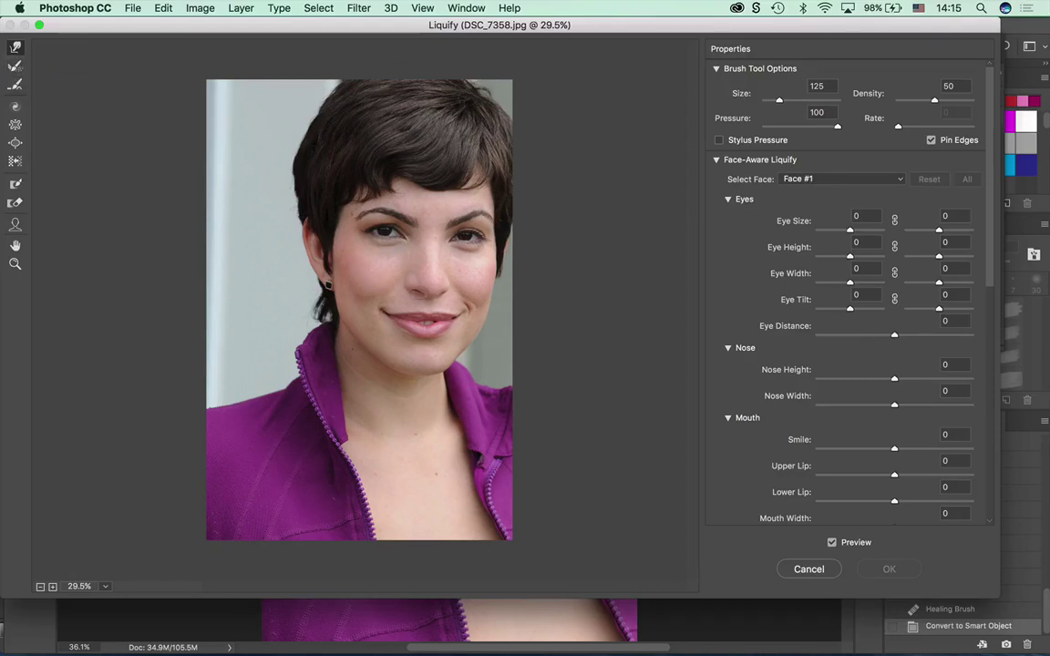
{"action": "left_click_drag", "start_coordinate": [393, 354], "coordinate": [390, 350]}
{"action": "key", "text": "r"}
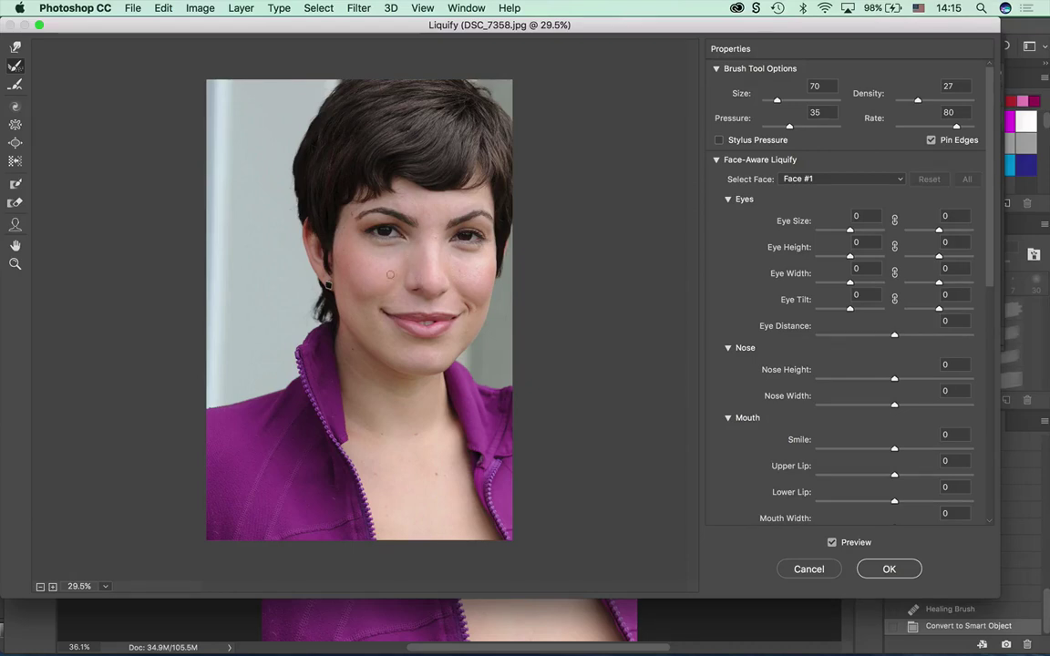
{"action": "left_click", "coordinate": [15, 85]}
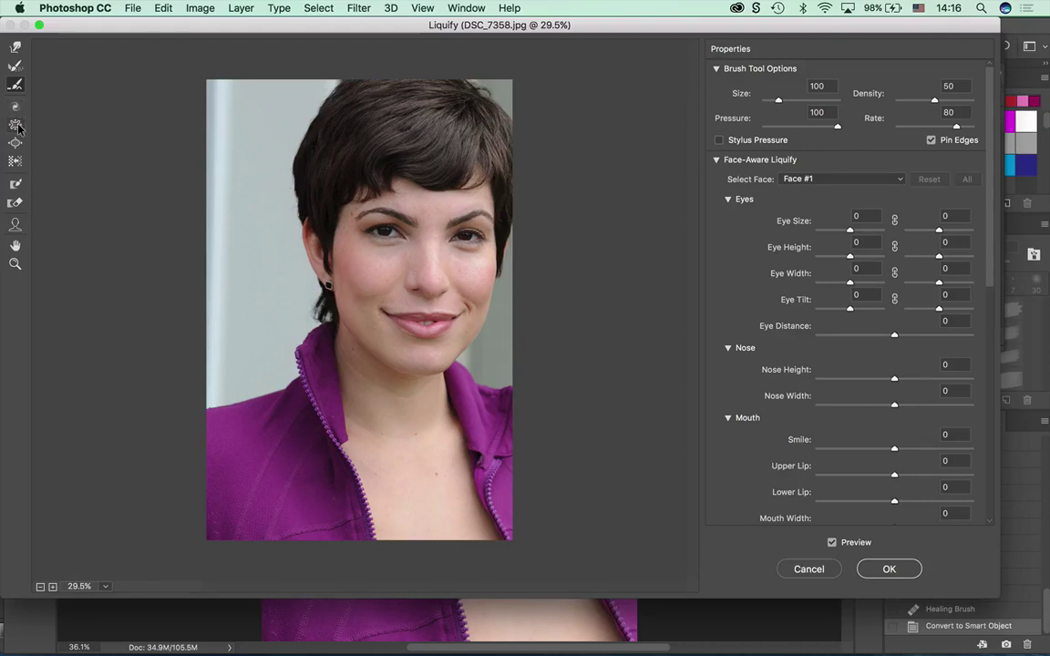
{"action": "left_click", "coordinate": [15, 185]}
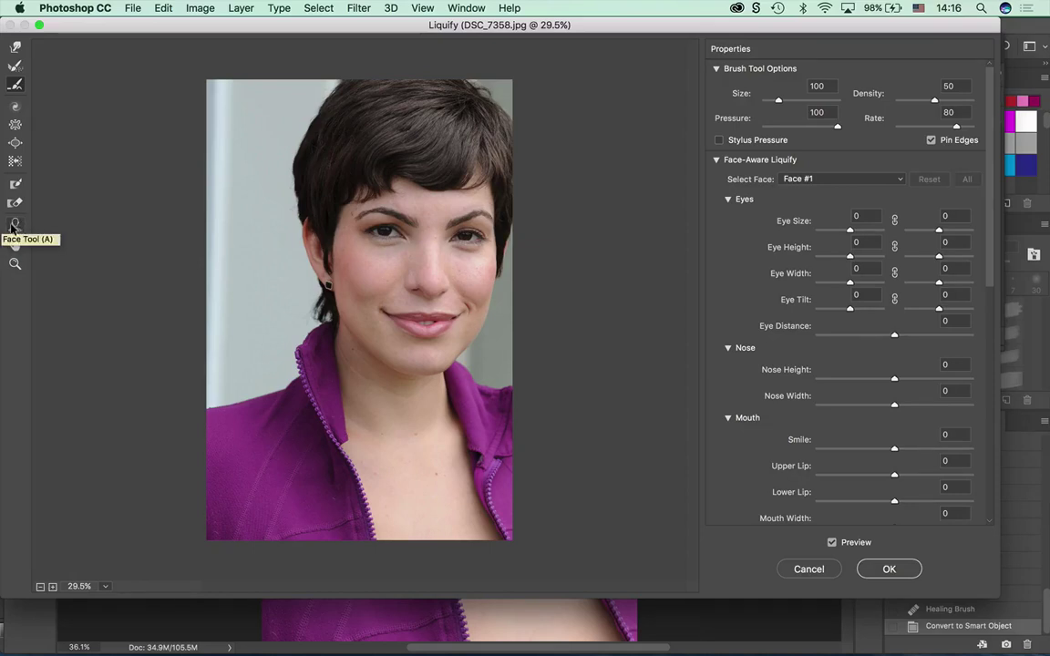
{"action": "left_click", "coordinate": [13, 226]}
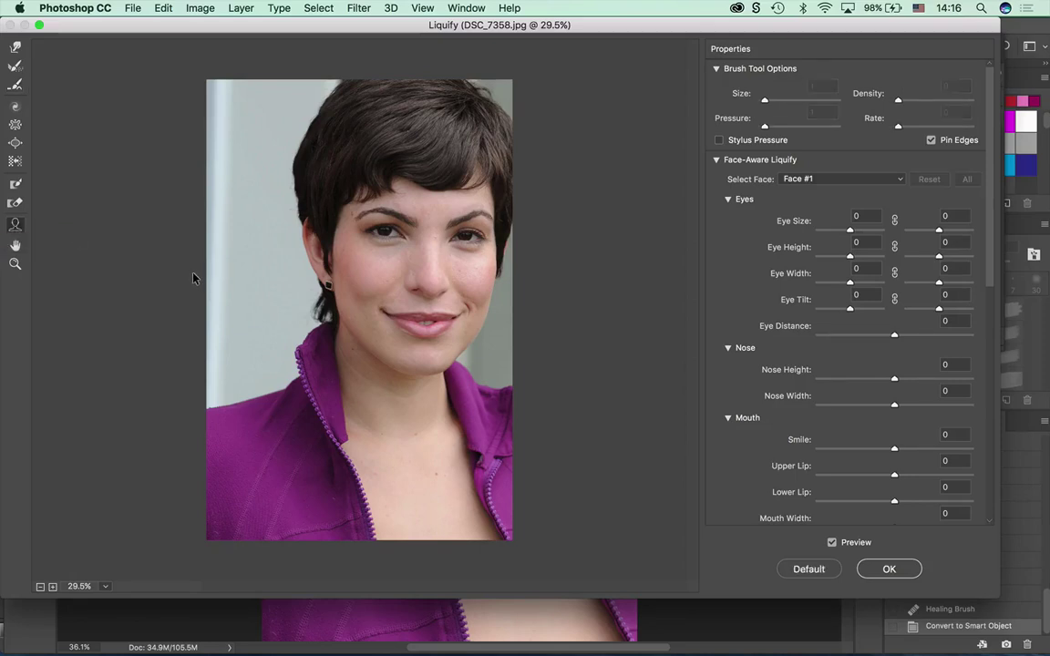
Adjust eye size, width (left eye 26), tilt and distance in Face-Aware Liquify.
{"action": "key", "text": "super+plus"}
{"action": "key", "text": "super+plus"}
{"action": "scroll", "coordinate": [392, 270], "scroll_direction": "up", "scroll_amount": 3}
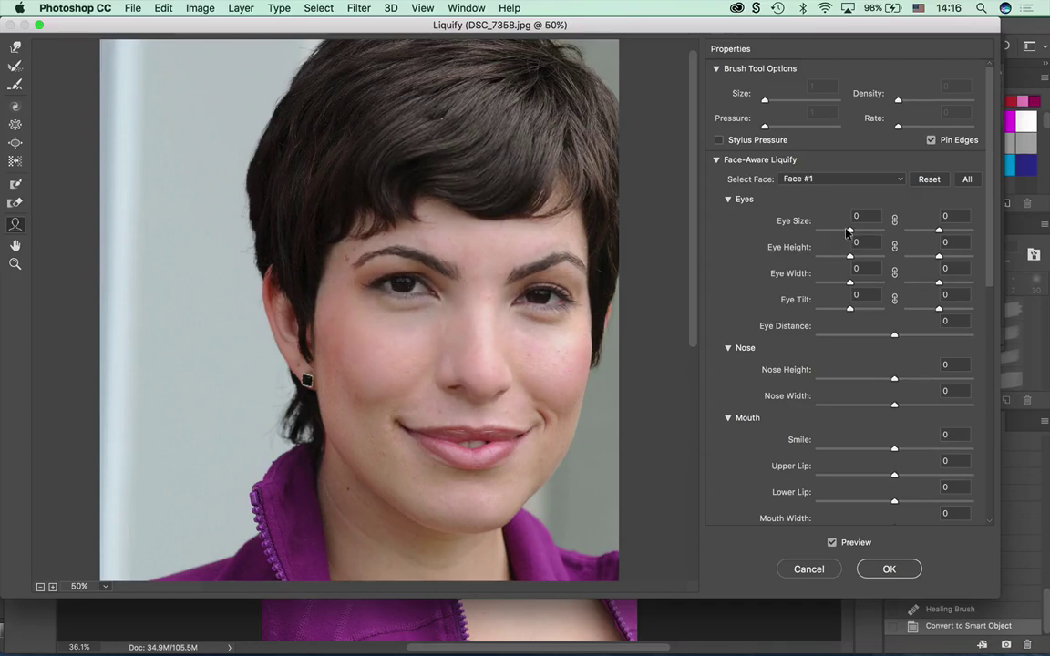
{"action": "left_click_drag", "start_coordinate": [848, 232], "coordinate": [870, 234]}
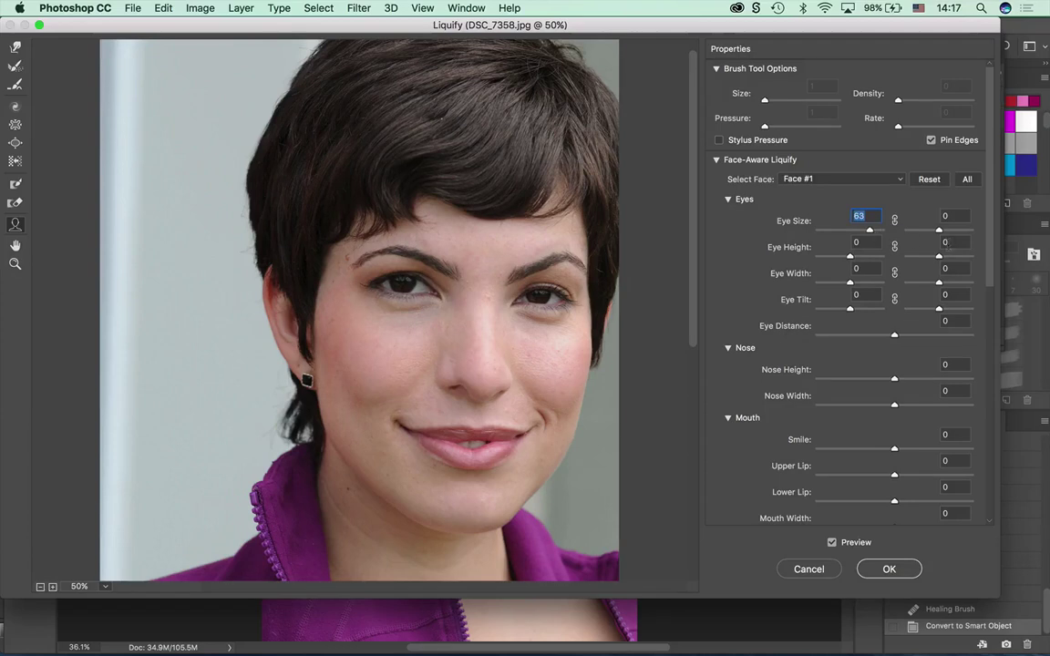
{"action": "left_click_drag", "start_coordinate": [939, 231], "coordinate": [965, 235]}
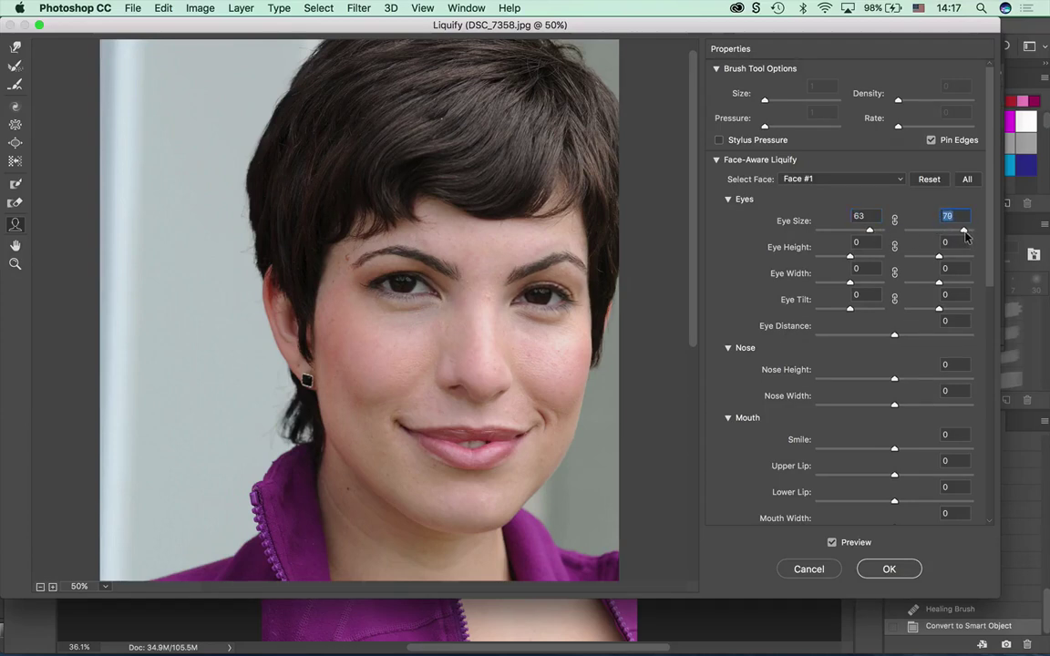
{"action": "left_click_drag", "start_coordinate": [873, 238], "coordinate": [955, 261]}
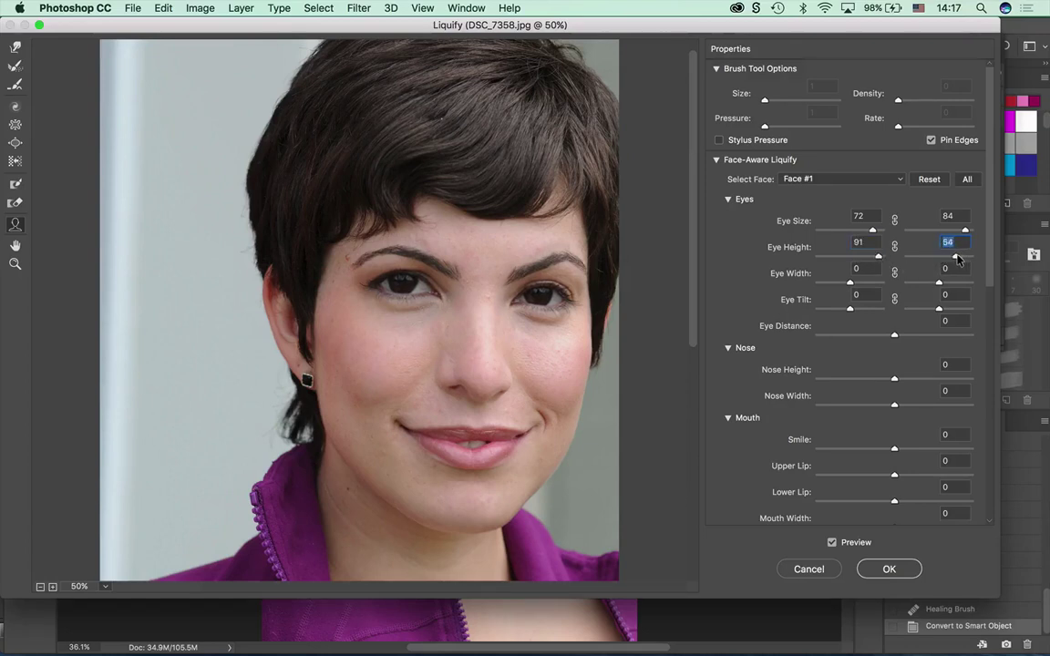
{"action": "mouse_move", "coordinate": [849, 281]}
{"action": "left_mouse_down"}
{"action": "mouse_move", "coordinate": [873, 283]}
{"action": "mouse_move", "coordinate": [806, 286]}
{"action": "mouse_move", "coordinate": [858, 282]}
{"action": "left_mouse_up"}
{"action": "left_click", "coordinate": [939, 283]}
{"action": "left_click_drag", "start_coordinate": [939, 284], "coordinate": [955, 283]}
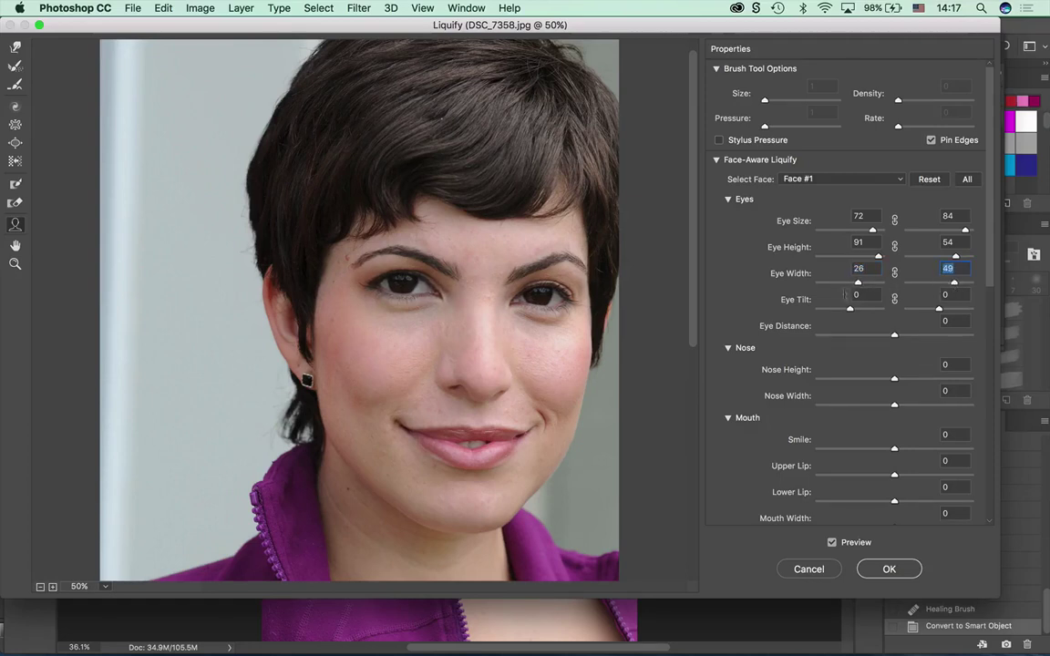
{"action": "mouse_move", "coordinate": [856, 308]}
{"action": "left_mouse_down"}
{"action": "mouse_move", "coordinate": [871, 309]}
{"action": "mouse_move", "coordinate": [847, 310]}
{"action": "mouse_move", "coordinate": [865, 311]}
{"action": "left_mouse_up"}
{"action": "mouse_move", "coordinate": [895, 335]}
{"action": "left_mouse_down"}
{"action": "mouse_move", "coordinate": [819, 332]}
{"action": "mouse_move", "coordinate": [963, 332]}
{"action": "mouse_move", "coordinate": [894, 336]}
{"action": "left_mouse_up"}
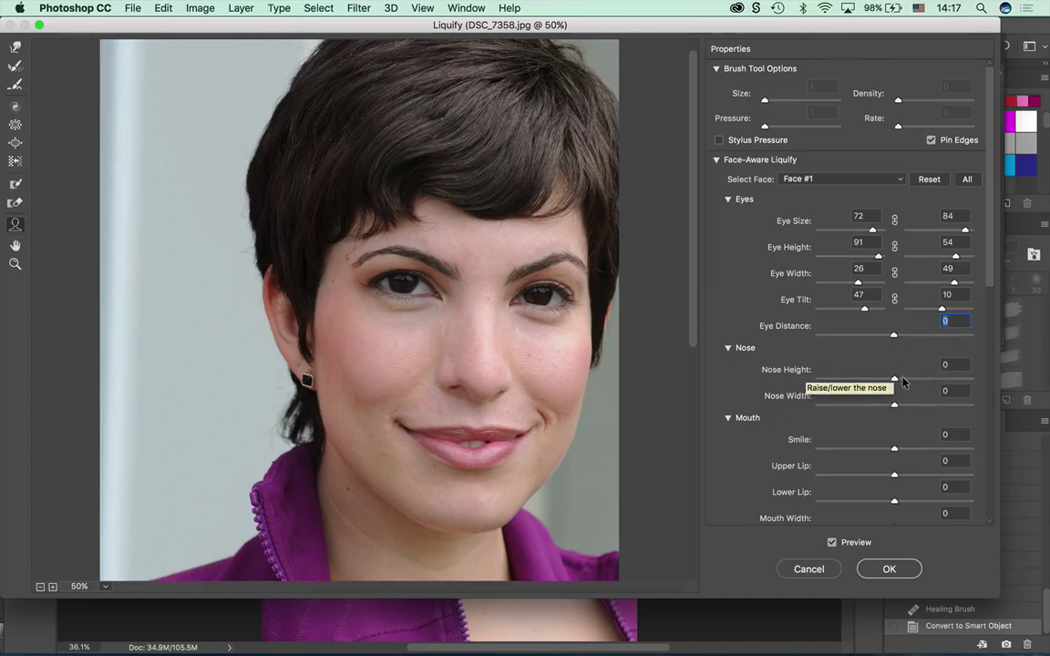
Reshape the nose height and width, add a smile, adjust lips, and reset mouth width to 0.
{"action": "left_click_drag", "start_coordinate": [894, 378], "coordinate": [985, 384]}
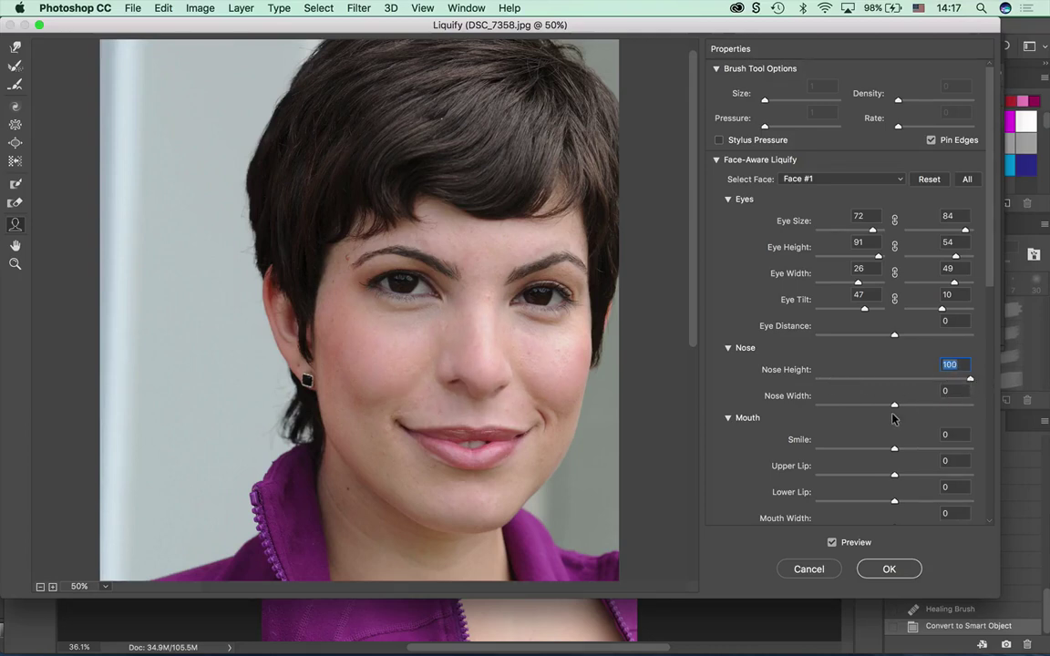
{"action": "left_click_drag", "start_coordinate": [891, 409], "coordinate": [931, 406]}
{"action": "left_click_drag", "start_coordinate": [894, 449], "coordinate": [921, 472]}
{"action": "key", "text": "Down"}
{"action": "key", "text": "Down"}
{"action": "key", "text": "Down"}
{"action": "key", "text": "Down"}
{"action": "key", "text": "Down"}
{"action": "key", "text": "Down"}
{"action": "key", "text": "Down"}
{"action": "key", "text": "Down"}
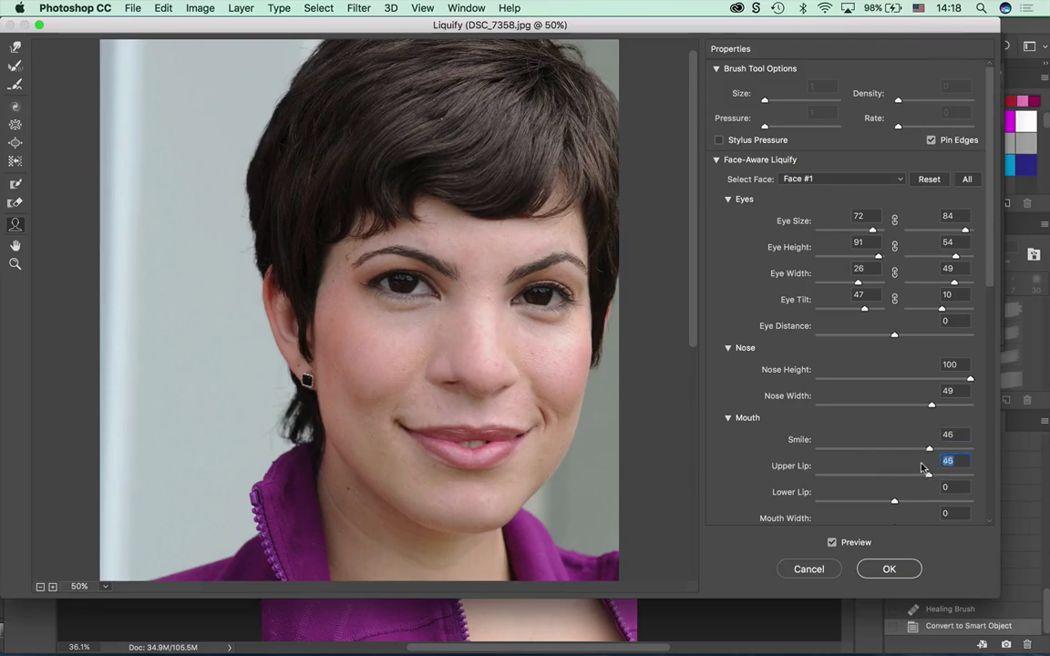
{"action": "left_click_drag", "start_coordinate": [898, 501], "coordinate": [947, 499]}
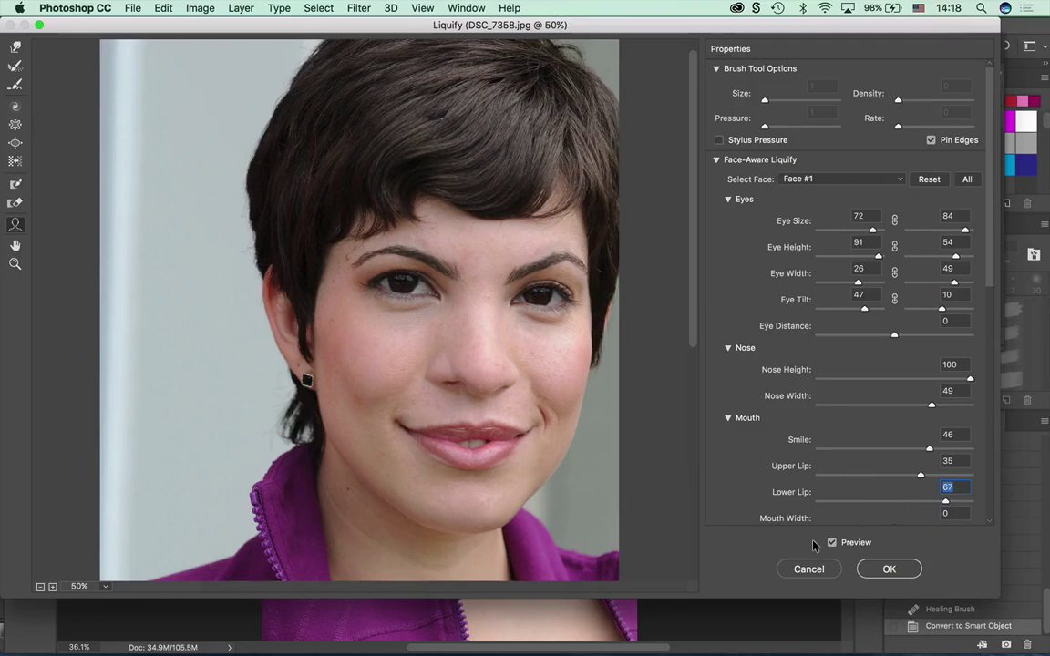
{"action": "scroll", "coordinate": [899, 313], "scroll_direction": "down", "scroll_amount": 6}
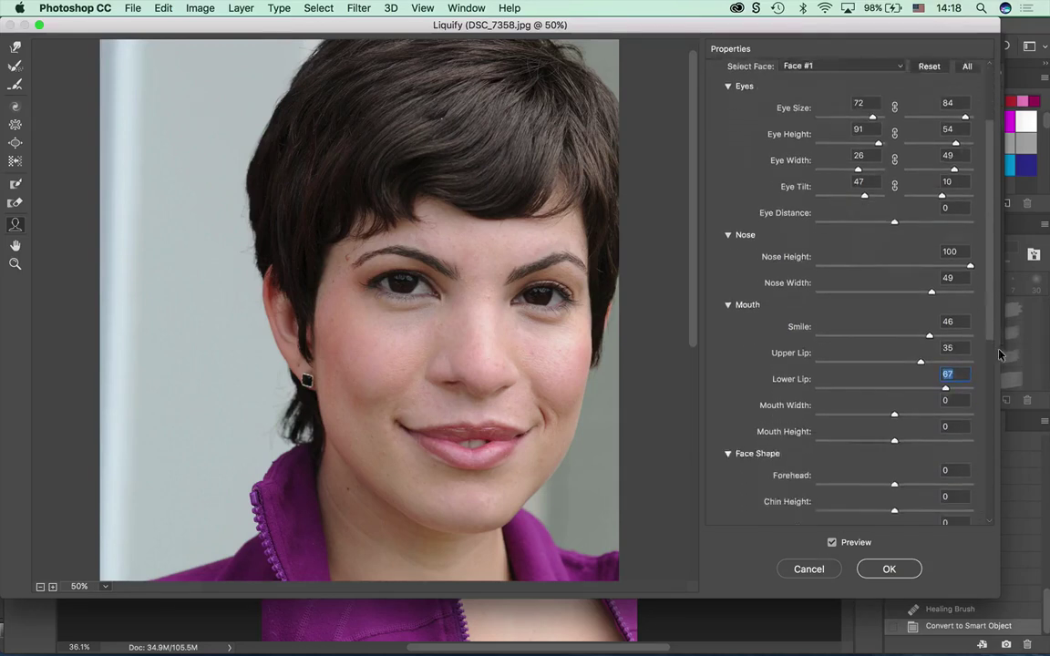
{"action": "mouse_move", "coordinate": [894, 304]}
{"action": "left_mouse_down"}
{"action": "mouse_move", "coordinate": [951, 304]}
{"action": "mouse_move", "coordinate": [882, 305]}
{"action": "mouse_move", "coordinate": [895, 312]}
{"action": "left_mouse_up"}
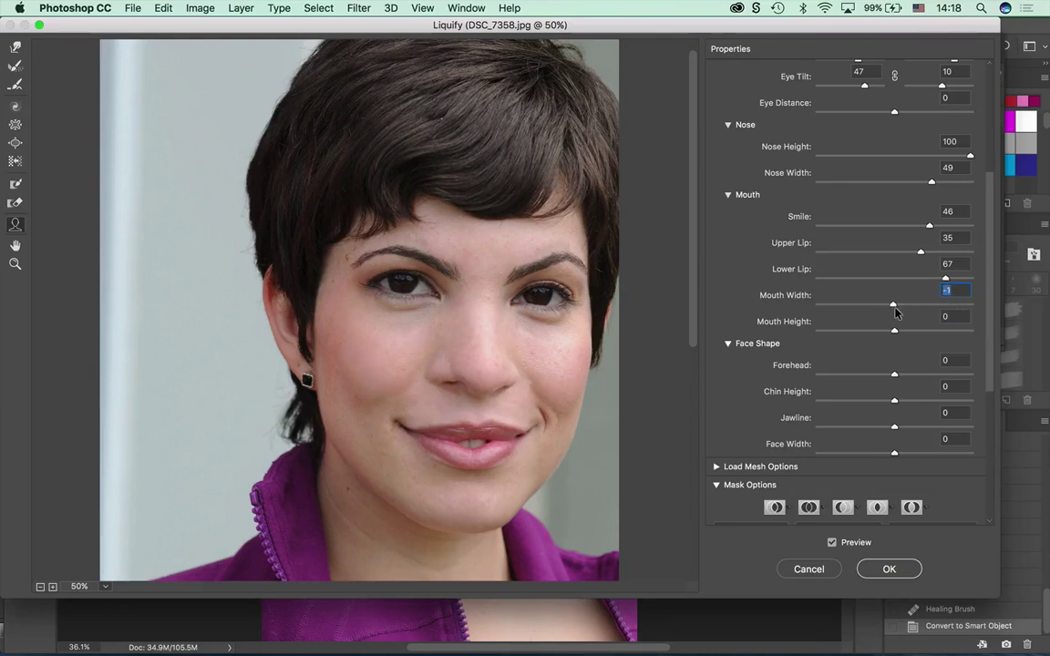
{"action": "left_click", "coordinate": [894, 307]}
{"action": "mouse_move", "coordinate": [893, 330]}
{"action": "left_mouse_down"}
{"action": "mouse_move", "coordinate": [931, 331]}
{"action": "mouse_move", "coordinate": [884, 331]}
{"action": "left_mouse_up"}
Adjust mouth height, forehead, chin height and face width, then apply the Liquify.
{"action": "left_click_drag", "start_coordinate": [894, 374], "coordinate": [948, 368]}
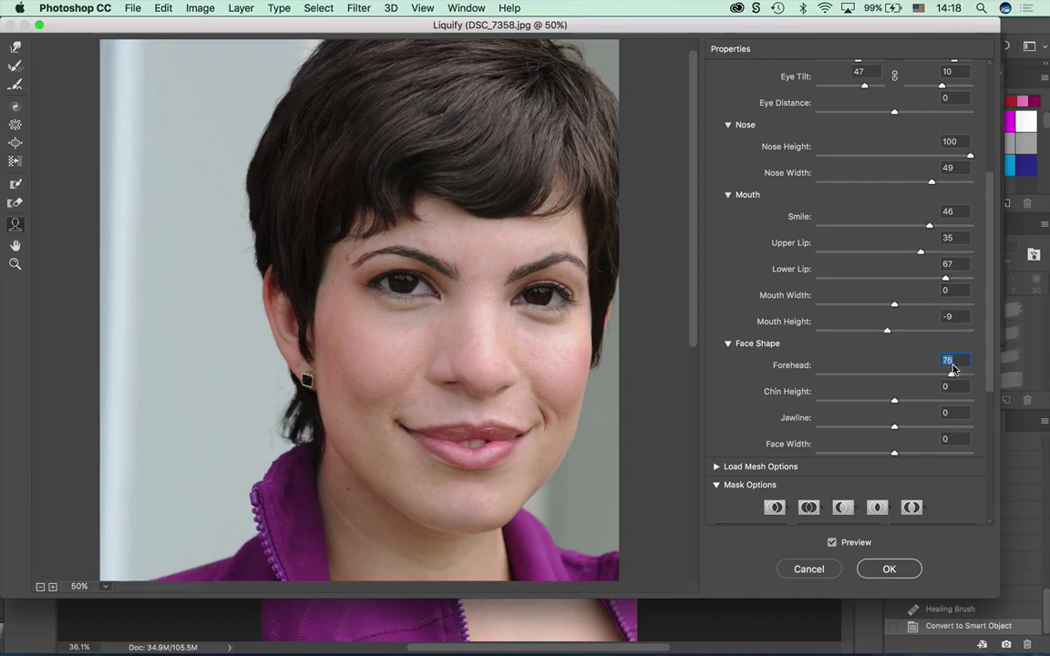
{"action": "left_click_drag", "start_coordinate": [894, 403], "coordinate": [947, 427]}
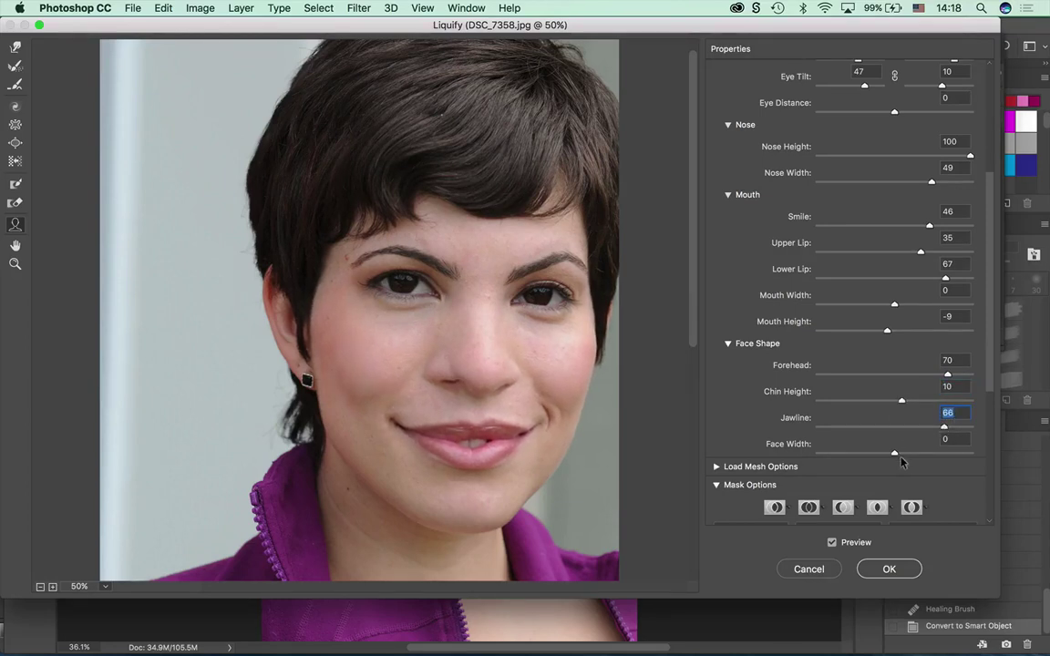
{"action": "mouse_move", "coordinate": [901, 462]}
{"action": "left_mouse_down"}
{"action": "mouse_move", "coordinate": [962, 462]}
{"action": "mouse_move", "coordinate": [867, 463]}
{"action": "mouse_move", "coordinate": [910, 460]}
{"action": "left_mouse_up"}
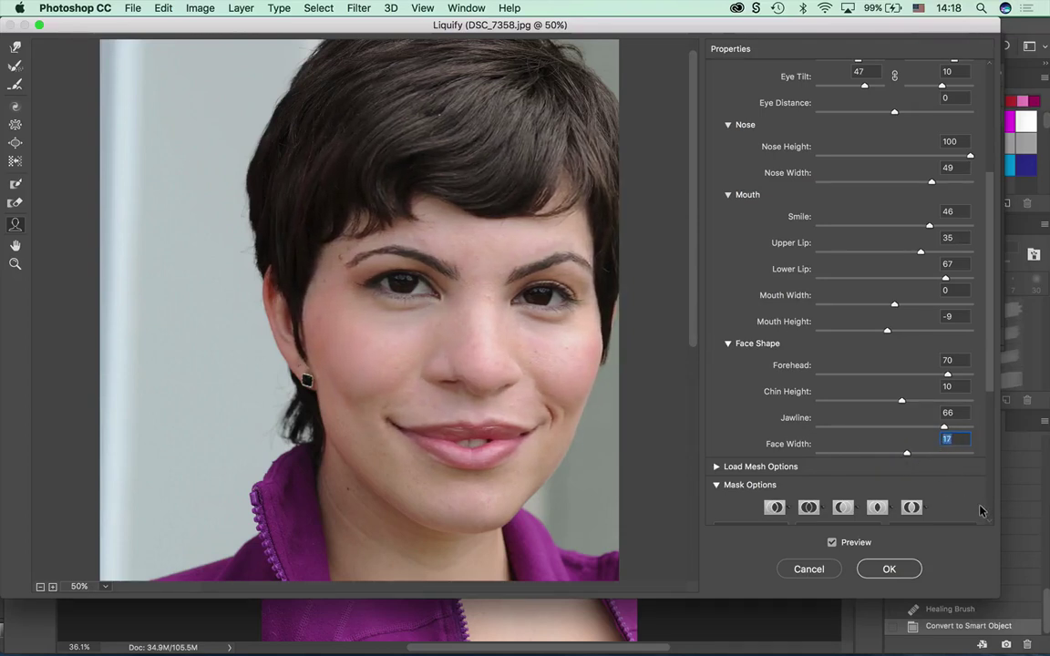
{"action": "left_click", "coordinate": [886, 569]}
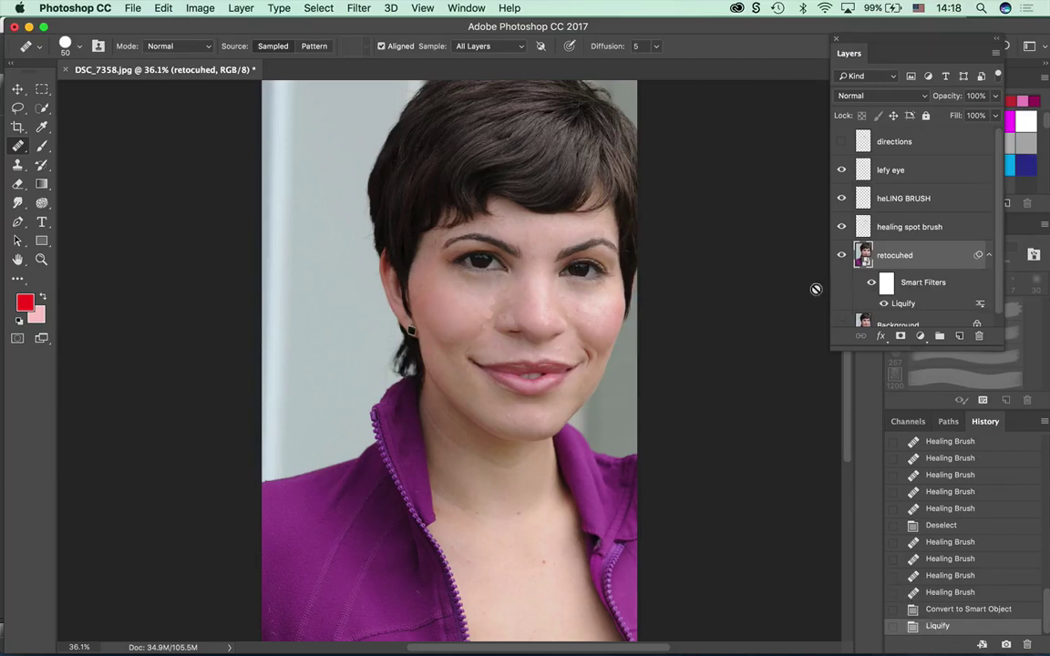
Enlarge the Layers list and toggle the Liquify smart filter off and back on to compare the face.
{"action": "left_click_drag", "start_coordinate": [922, 347], "coordinate": [934, 556]}
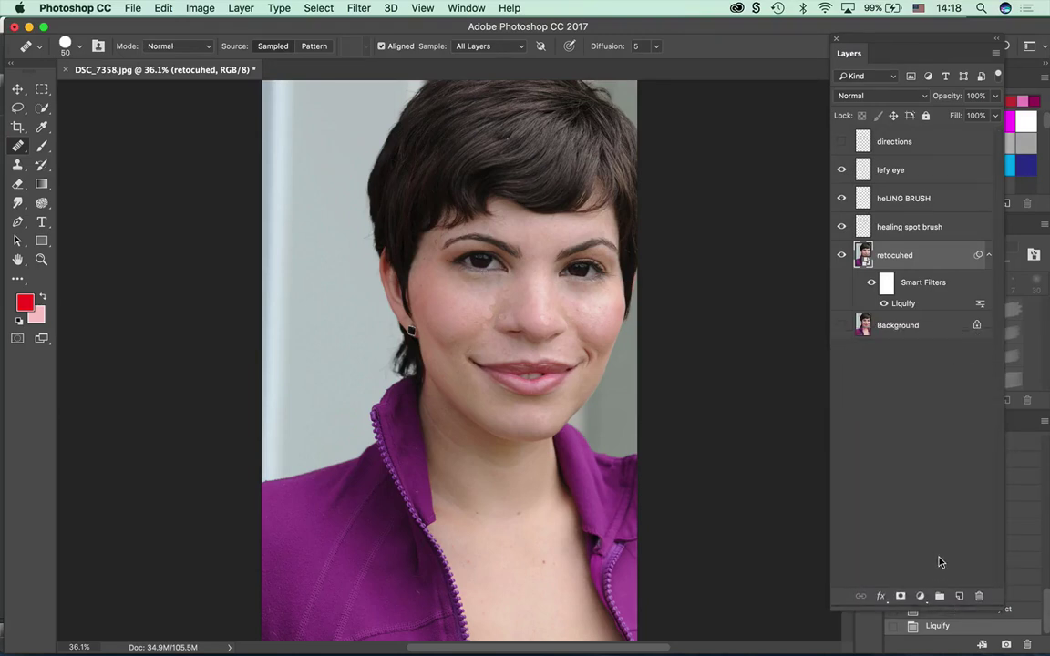
{"action": "left_click", "coordinate": [884, 306]}
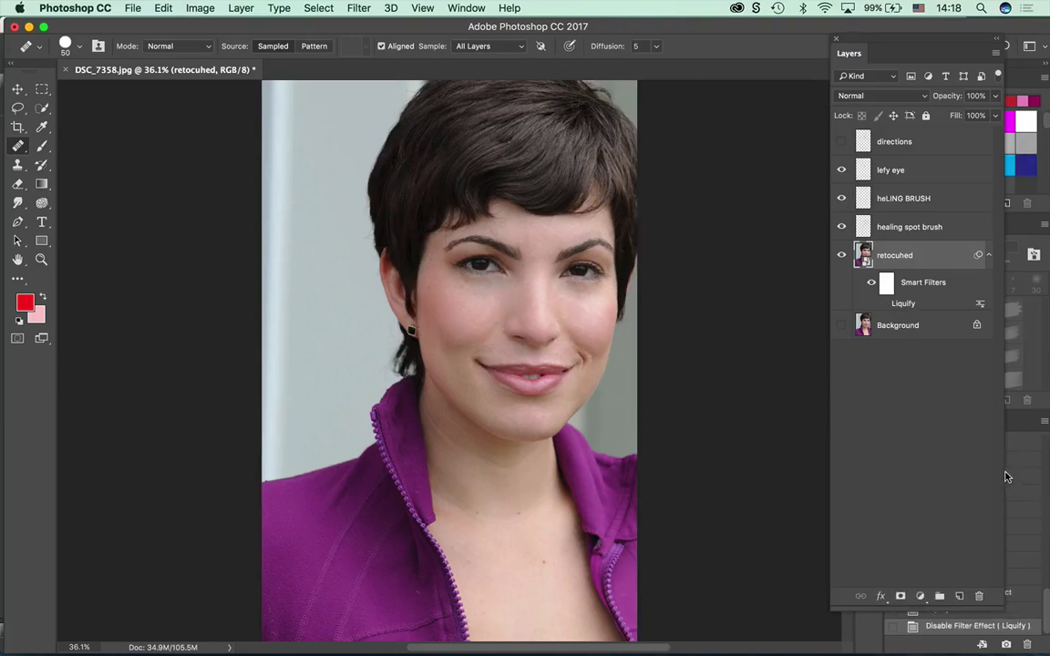
{"action": "key", "text": "super+z"}
{"action": "left_click", "coordinate": [884, 304]}
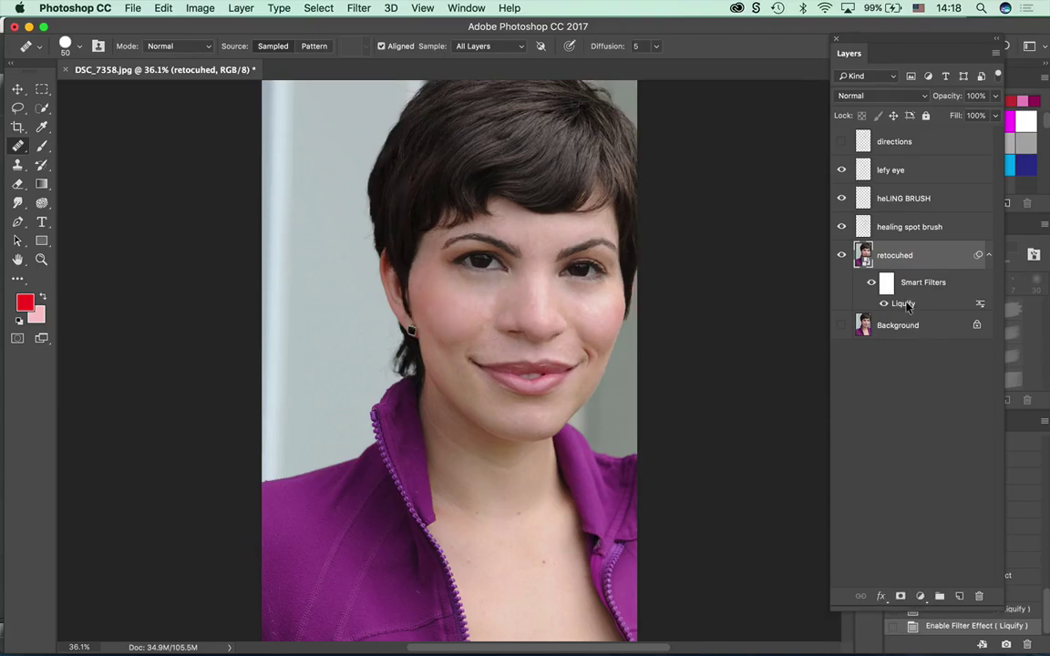
Reopen Liquify, reset Face #1's face-aware sliders (including both eyes) to 0, and zoom the preview to 50%.
{"action": "double_click", "coordinate": [904, 305]}
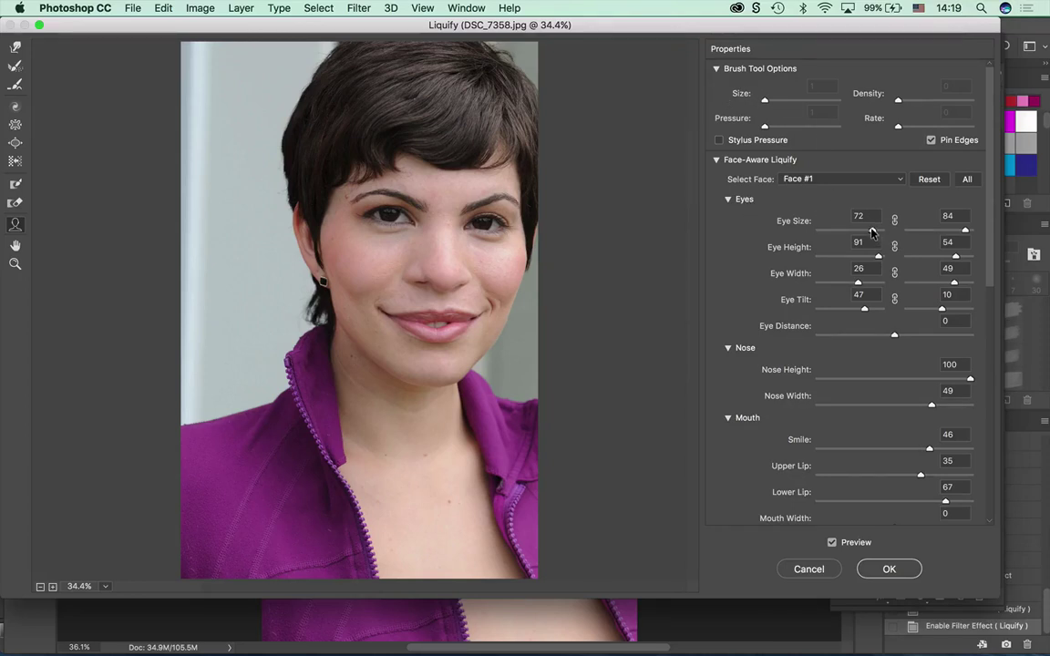
{"action": "left_click_drag", "start_coordinate": [872, 232], "coordinate": [830, 232]}
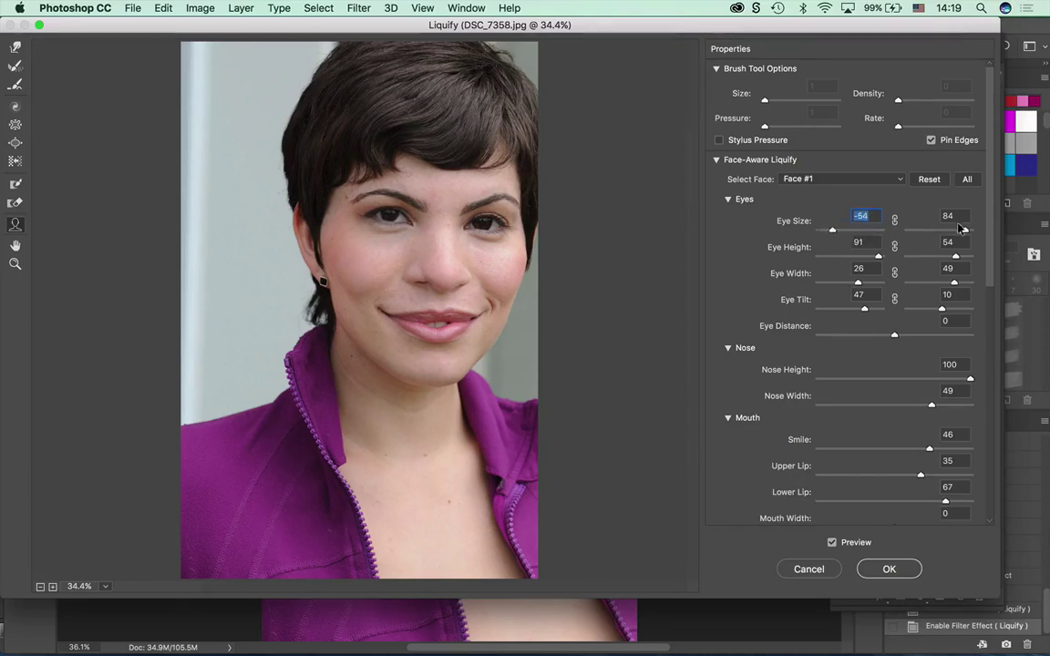
{"action": "left_click_drag", "start_coordinate": [962, 227], "coordinate": [929, 228]}
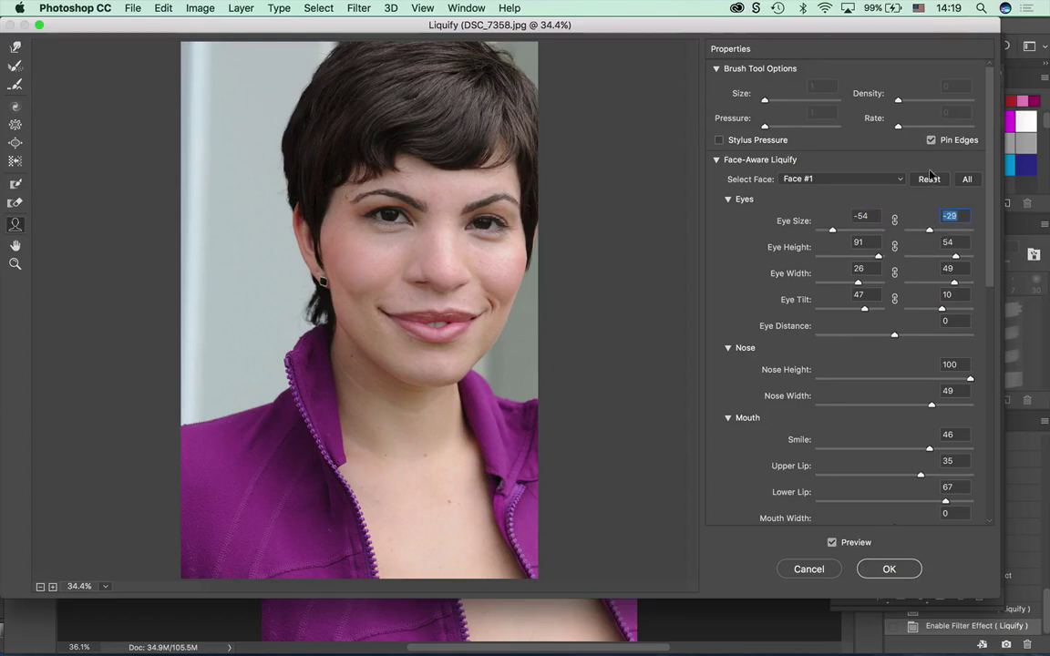
{"action": "left_click", "coordinate": [930, 179]}
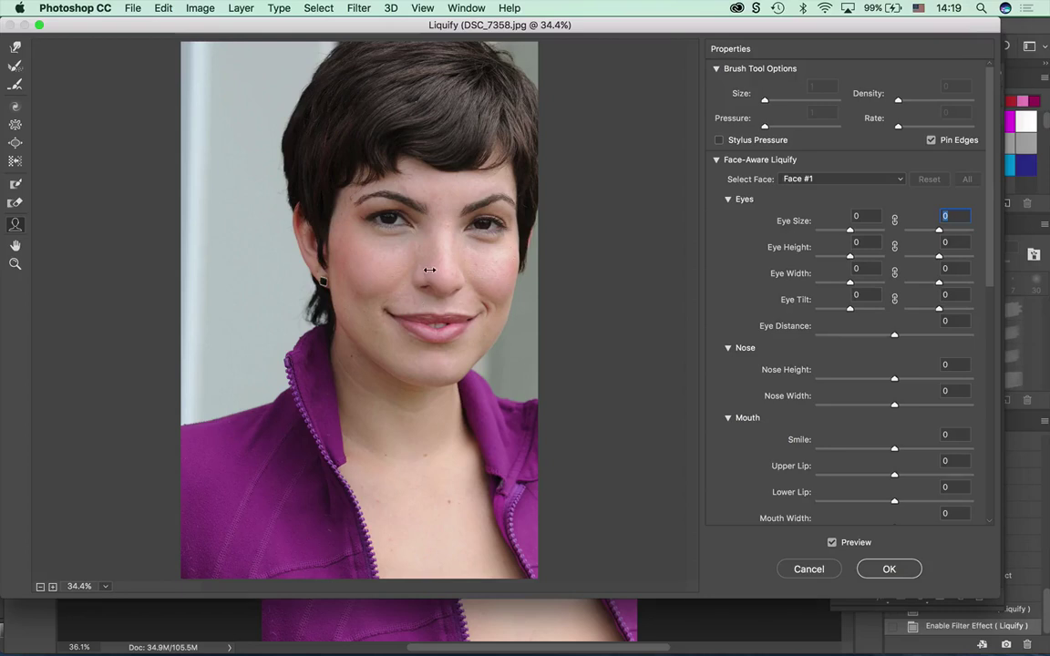
{"action": "key", "text": "super+equal"}
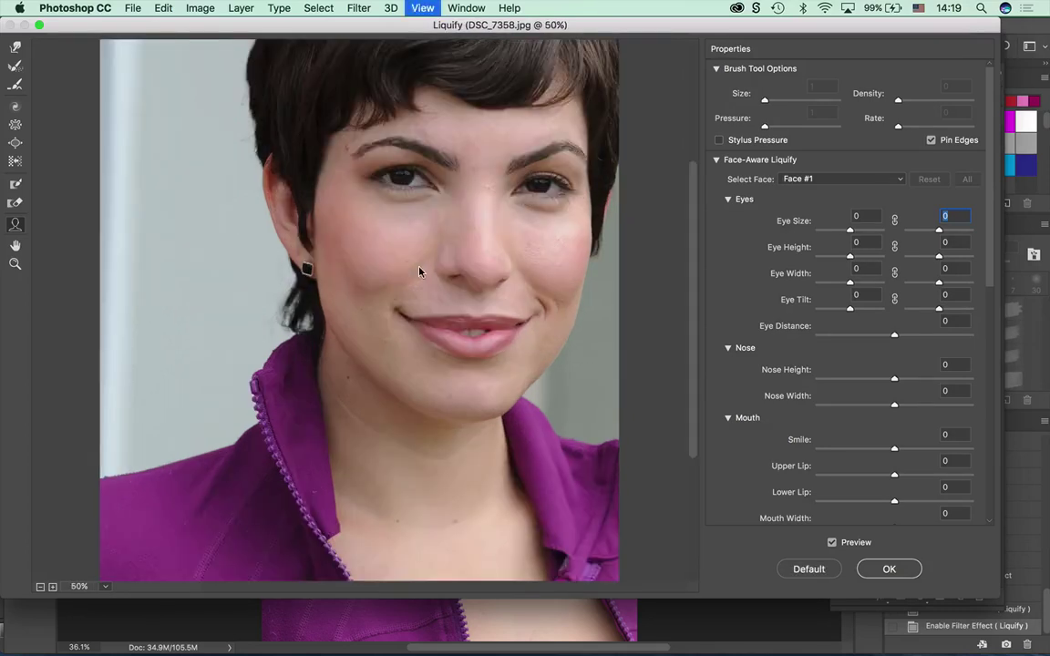
Paint a freeze mask loop around the nose, enlarging the brush to size 60.
{"action": "left_click", "coordinate": [18, 185]}
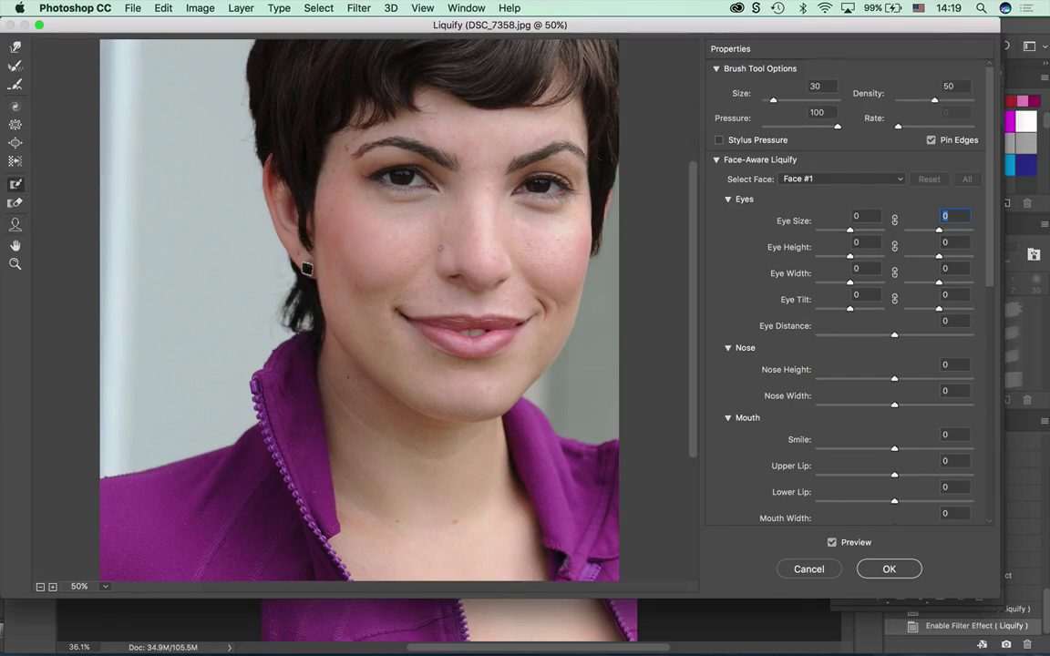
{"action": "mouse_move", "coordinate": [435, 241]}
{"action": "left_mouse_down"}
{"action": "mouse_move", "coordinate": [436, 283]}
{"action": "mouse_move", "coordinate": [424, 273]}
{"action": "mouse_move", "coordinate": [442, 288]}
{"action": "mouse_move", "coordinate": [467, 250]}
{"action": "mouse_move", "coordinate": [487, 244]}
{"action": "mouse_move", "coordinate": [517, 264]}
{"action": "left_mouse_up"}
{"action": "key", "text": "bracketright"}
{"action": "key", "text": "bracketright"}
{"action": "key", "text": "bracketright"}
{"action": "key", "text": "bracketright"}
{"action": "key", "text": "bracketright"}
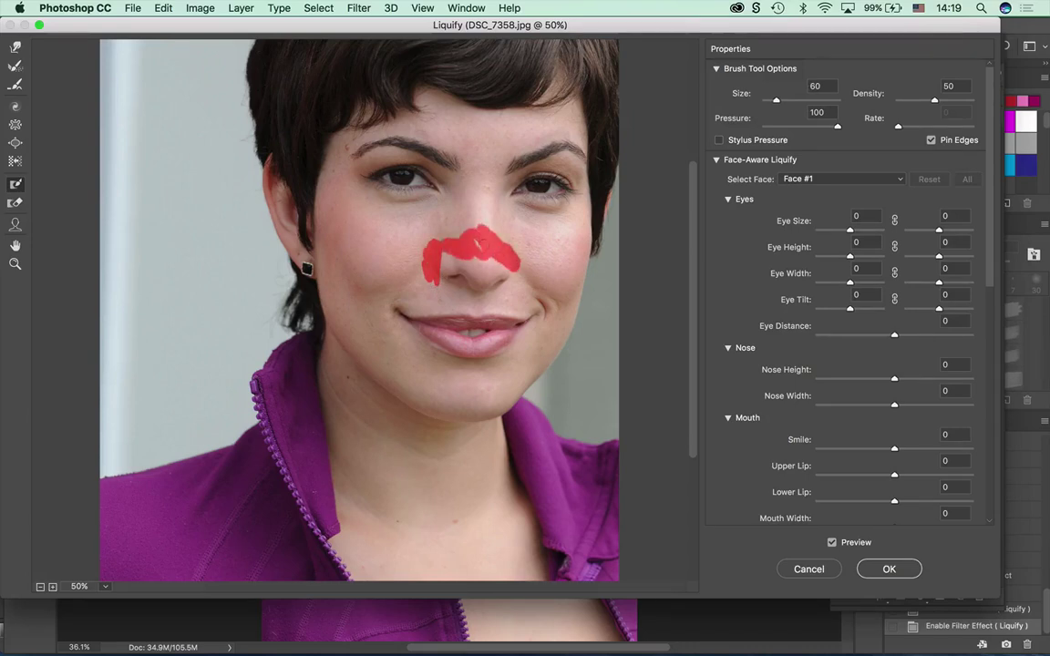
{"action": "mouse_move", "coordinate": [424, 274]}
{"action": "left_mouse_down"}
{"action": "mouse_move", "coordinate": [476, 297]}
{"action": "mouse_move", "coordinate": [522, 264]}
{"action": "mouse_move", "coordinate": [509, 298]}
{"action": "mouse_move", "coordinate": [485, 310]}
{"action": "mouse_move", "coordinate": [506, 301]}
{"action": "mouse_move", "coordinate": [473, 307]}
{"action": "mouse_move", "coordinate": [428, 290]}
{"action": "left_mouse_up"}
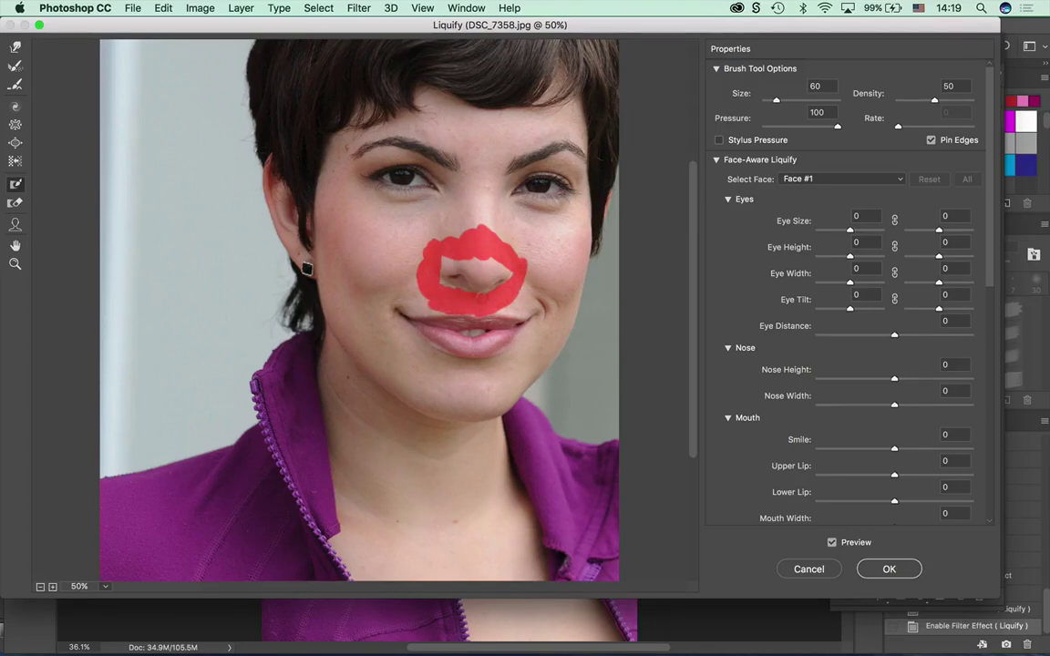
Return to Forward Warp and toggle Preview off and on to compare with the original.
{"action": "left_click", "coordinate": [14, 46]}
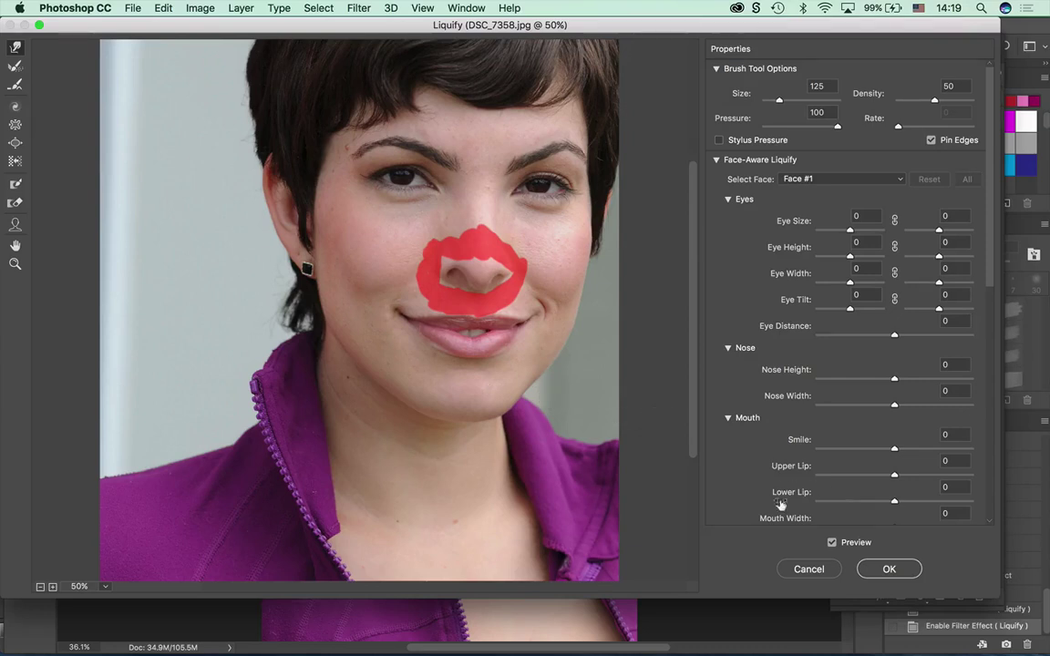
{"action": "left_click", "coordinate": [829, 543]}
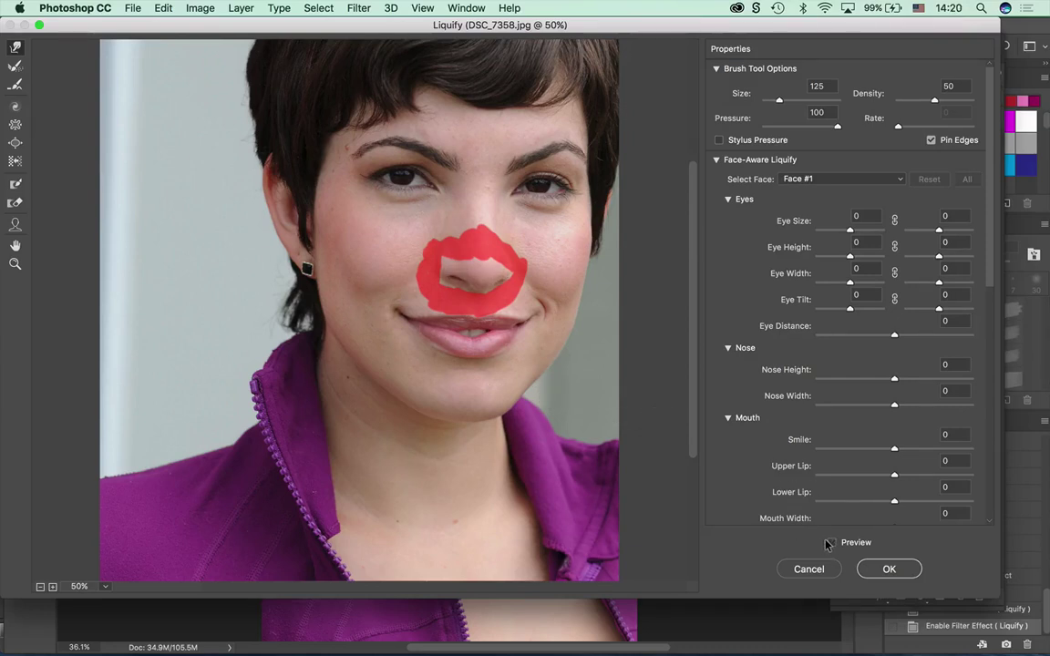
{"action": "left_click", "coordinate": [830, 543]}
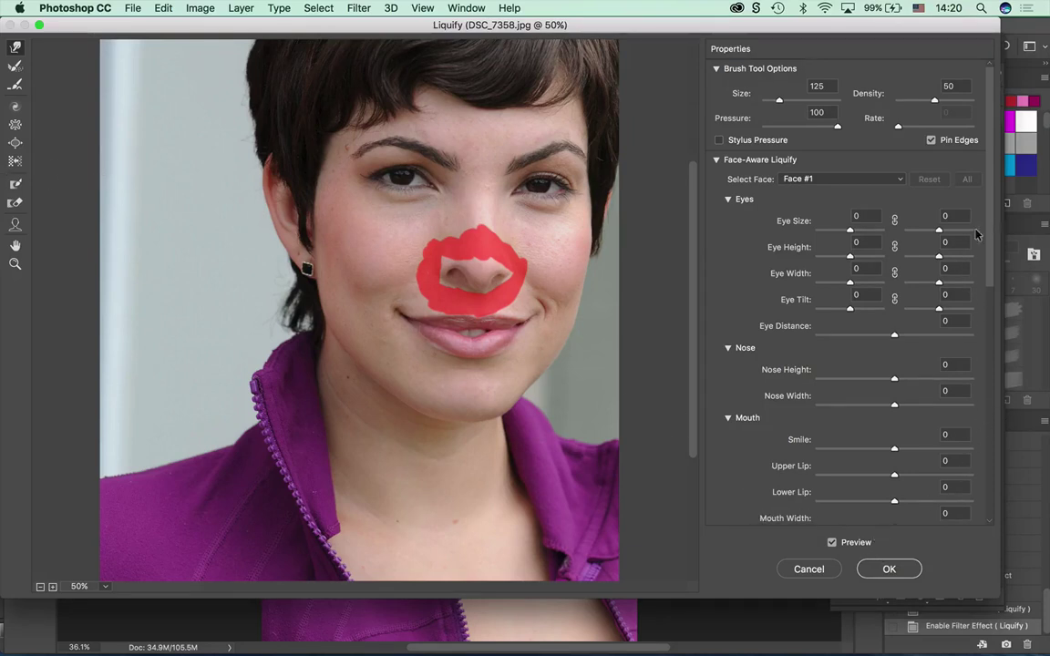
Show the mask overlay again and extend the freeze mask along the upper lip.
{"action": "scroll", "coordinate": [891, 272], "scroll_direction": "down", "scroll_amount": 10}
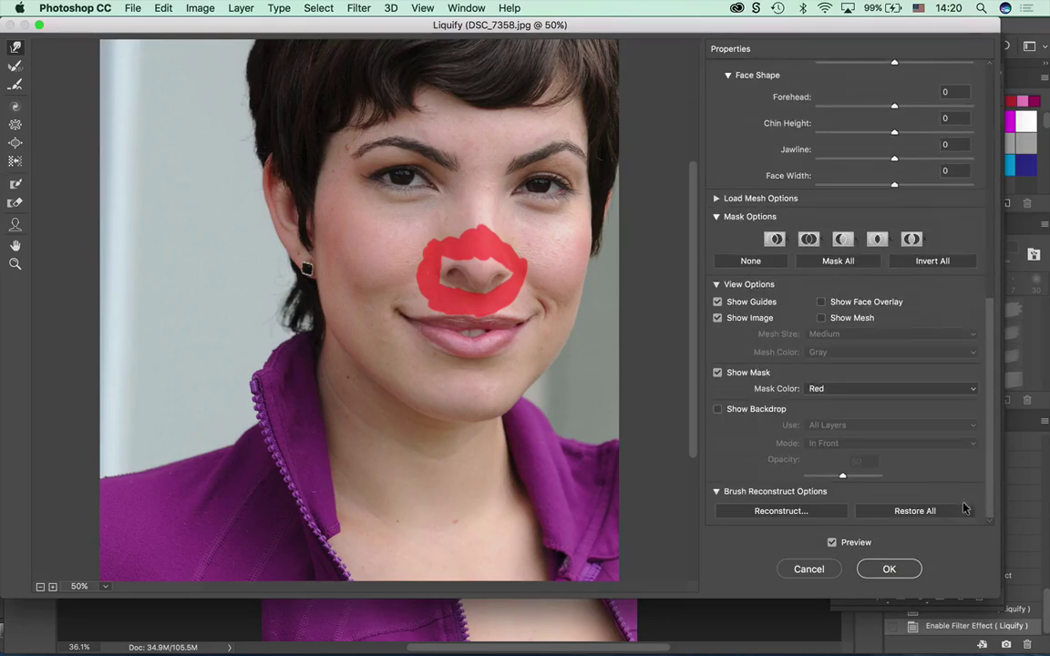
{"action": "left_click", "coordinate": [717, 373]}
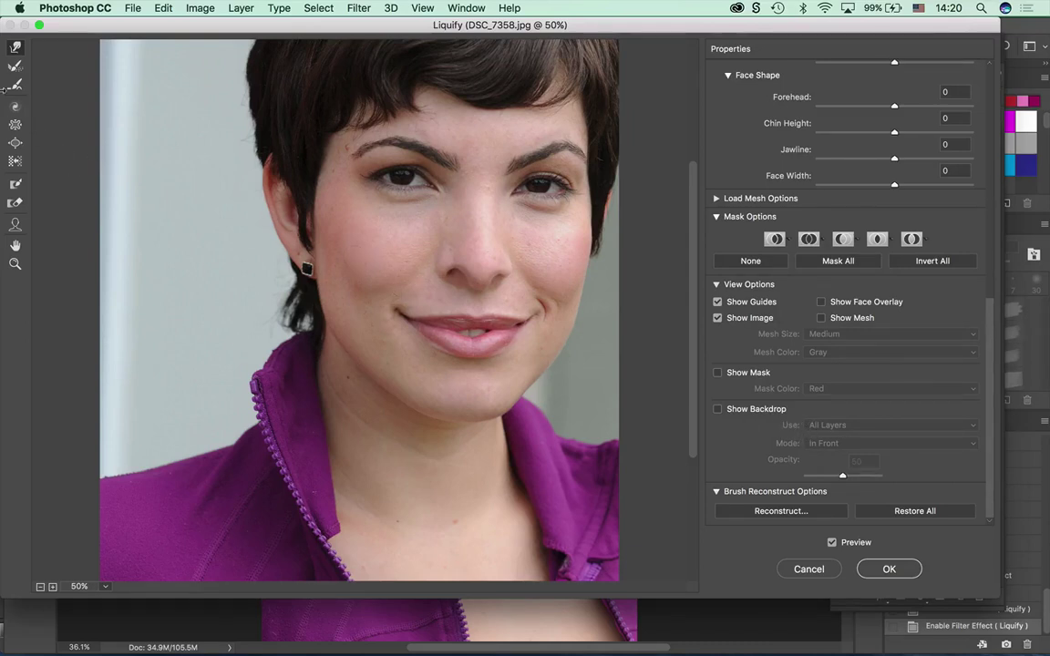
{"action": "left_click", "coordinate": [15, 183]}
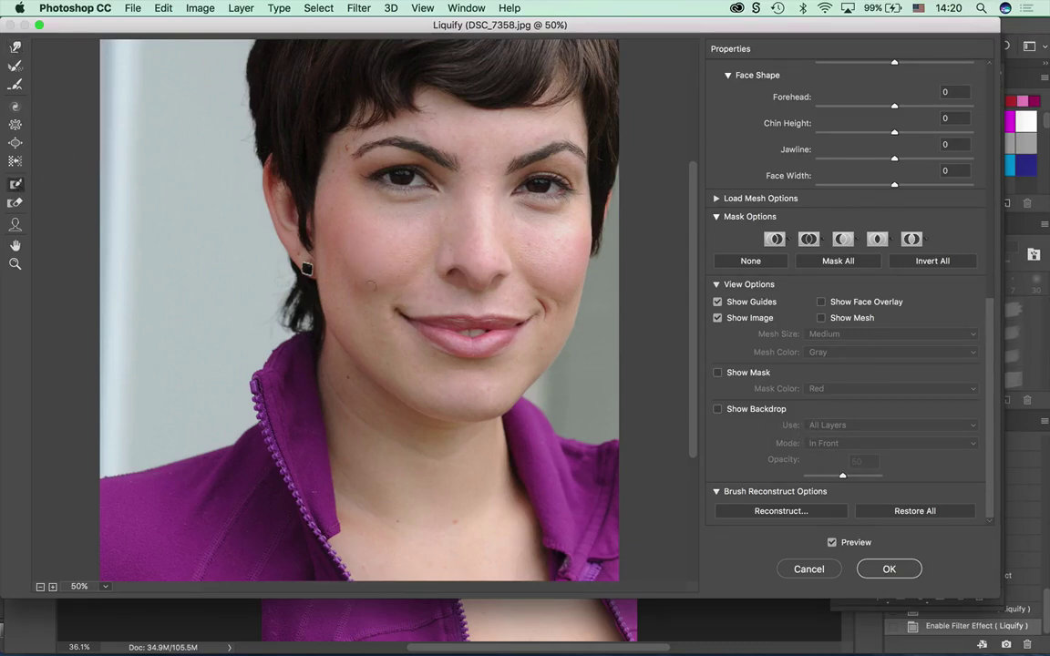
{"action": "left_click", "coordinate": [106, 176]}
{"action": "left_click", "coordinate": [629, 289]}
{"action": "left_click", "coordinate": [415, 310]}
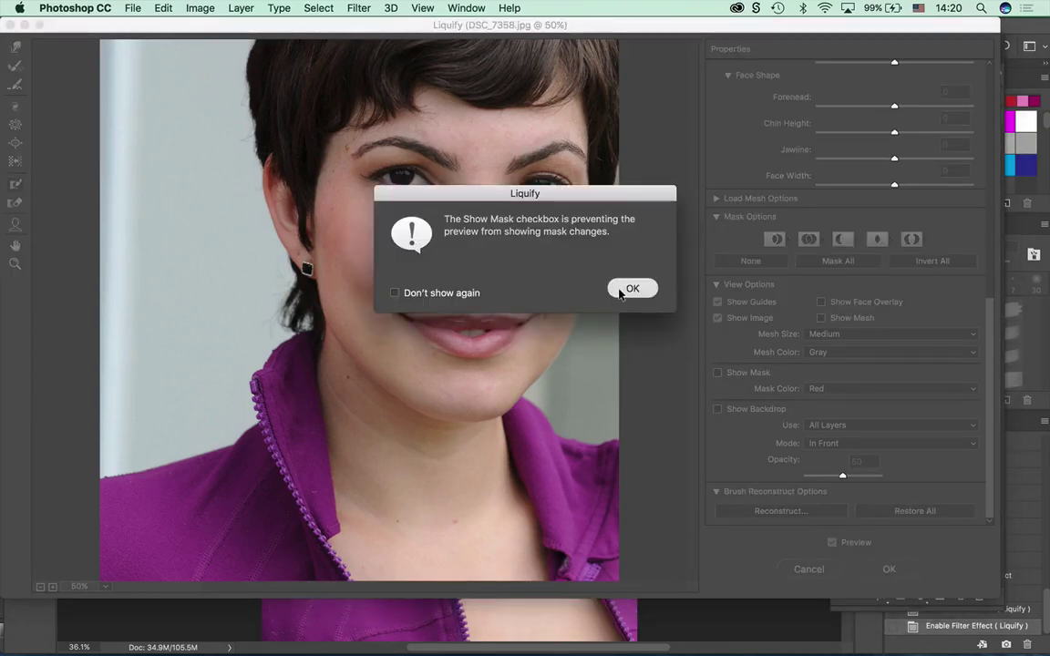
{"action": "left_click", "coordinate": [629, 289]}
{"action": "left_click", "coordinate": [717, 373]}
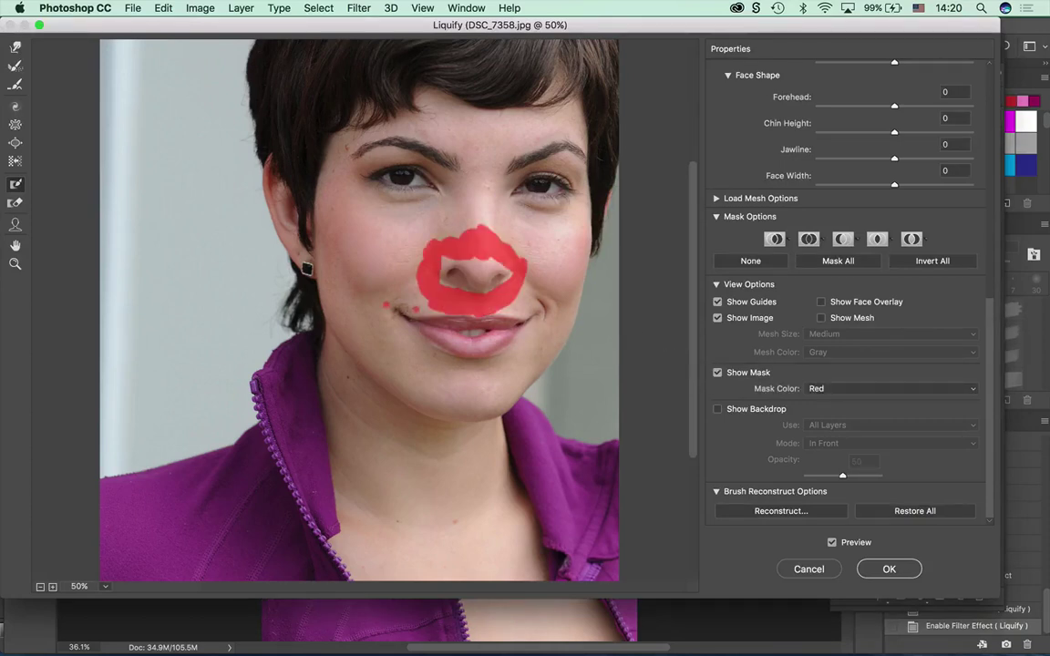
{"action": "left_click_drag", "start_coordinate": [390, 306], "coordinate": [429, 308]}
{"action": "left_click_drag", "start_coordinate": [506, 307], "coordinate": [538, 312]}
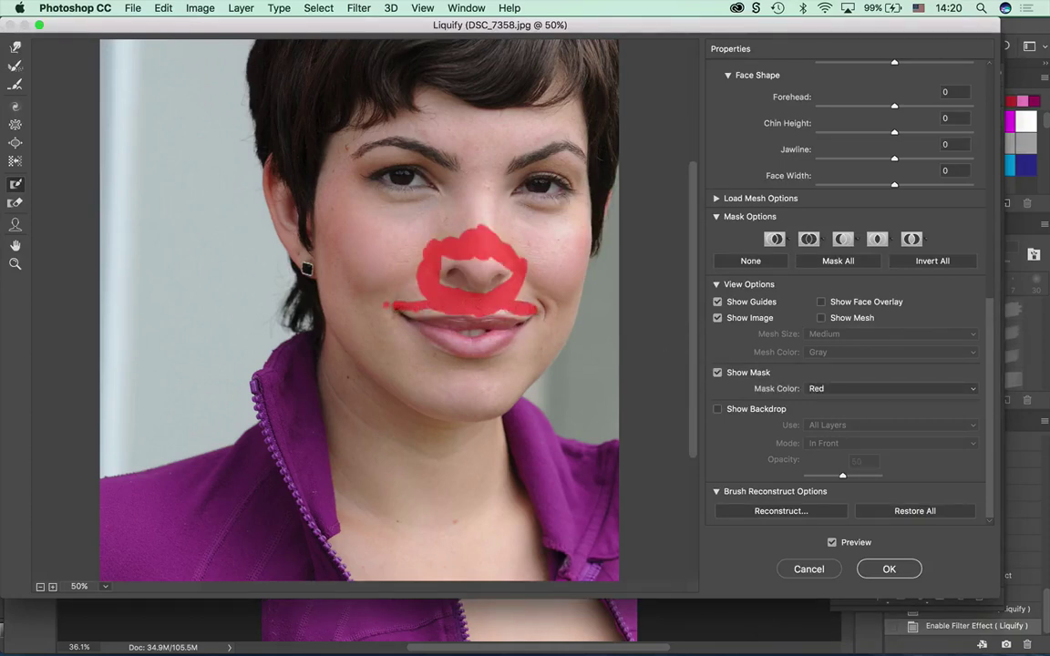
{"action": "left_click_drag", "start_coordinate": [386, 305], "coordinate": [395, 308]}
Thaw the mask around the lower nose, then apply the Liquify changes with OK.
{"action": "left_click", "coordinate": [15, 203]}
{"action": "mouse_move", "coordinate": [381, 257]}
{"action": "left_mouse_down"}
{"action": "mouse_move", "coordinate": [460, 266]}
{"action": "mouse_move", "coordinate": [467, 244]}
{"action": "mouse_move", "coordinate": [461, 259]}
{"action": "left_mouse_up"}
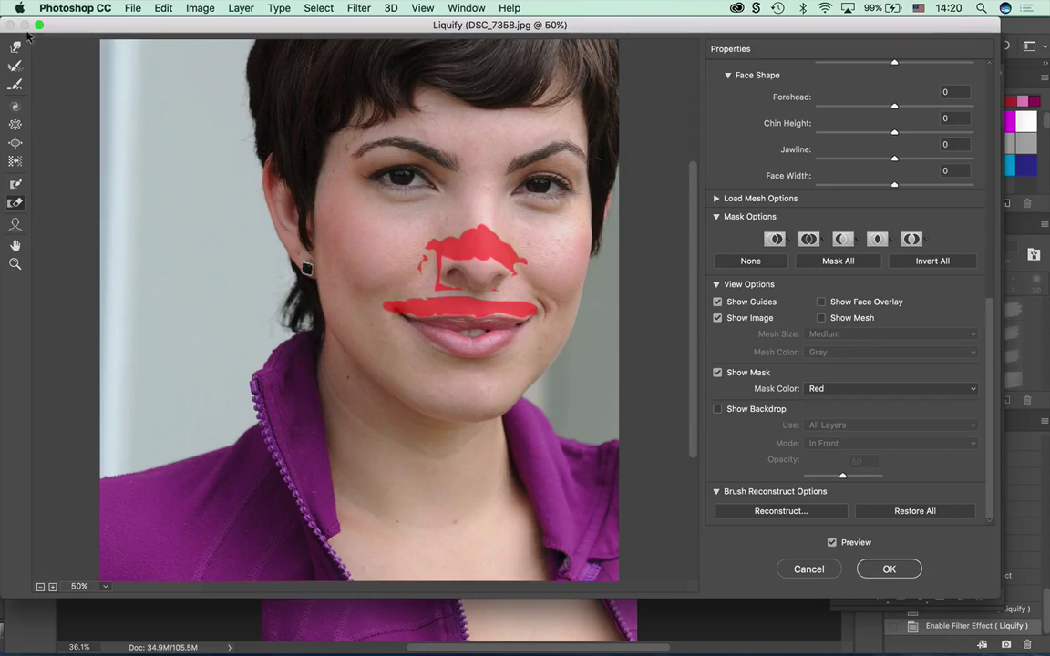
{"action": "left_click", "coordinate": [14, 45]}
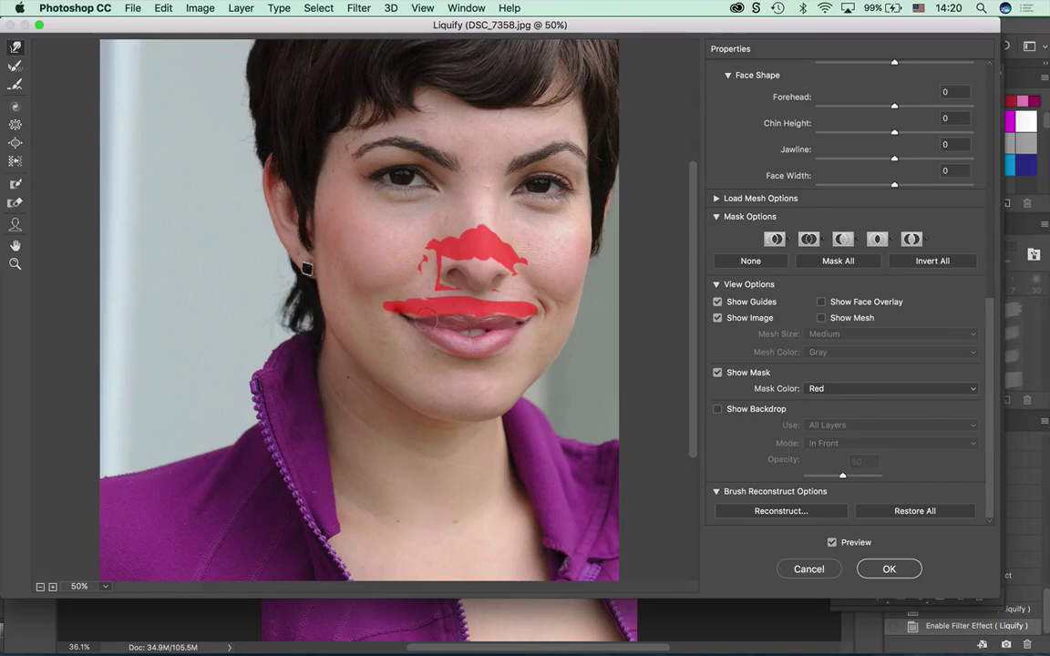
{"action": "left_click", "coordinate": [881, 569]}
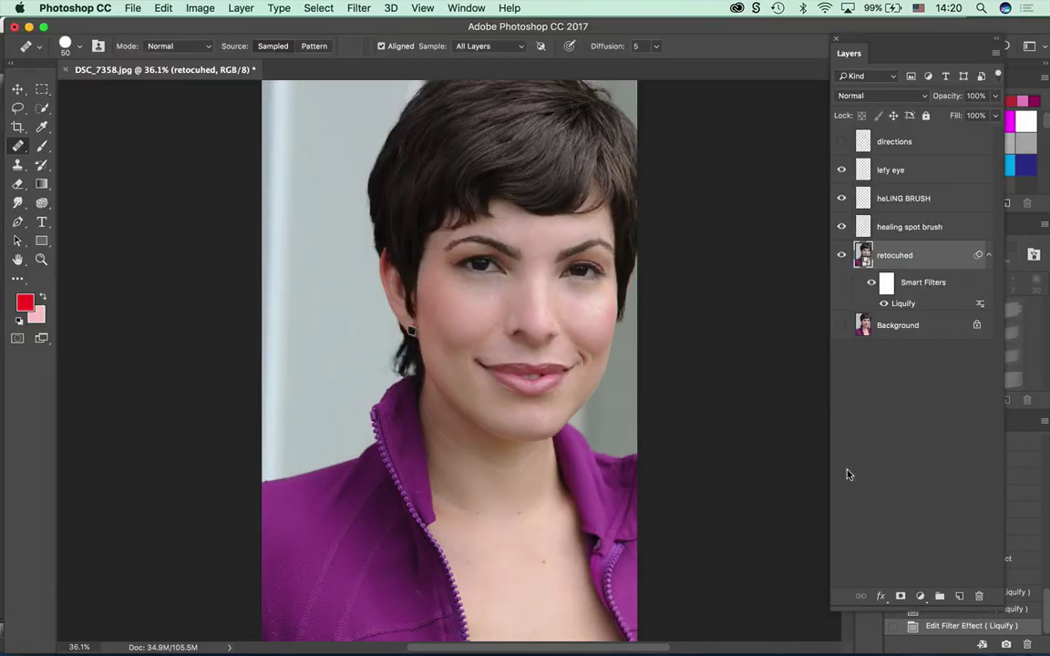
Toggle the Liquify smart filter on the retocuhed layer for a before-and-after comparison, ending with it on.
{"action": "left_click", "coordinate": [882, 303]}
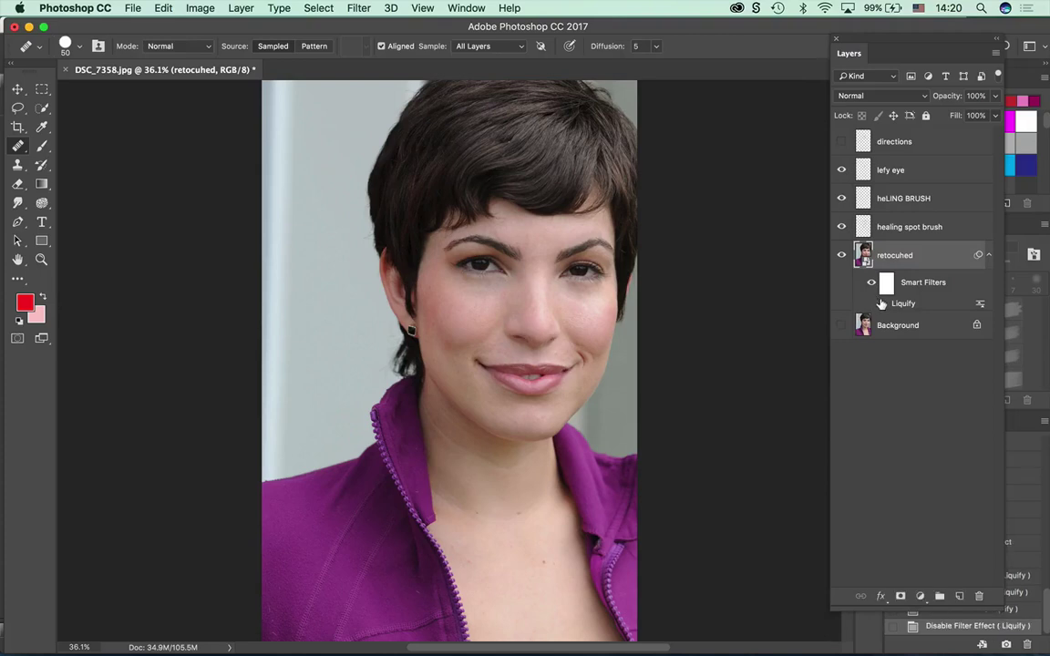
{"action": "left_click", "coordinate": [884, 304]}
{"action": "left_click", "coordinate": [883, 304]}
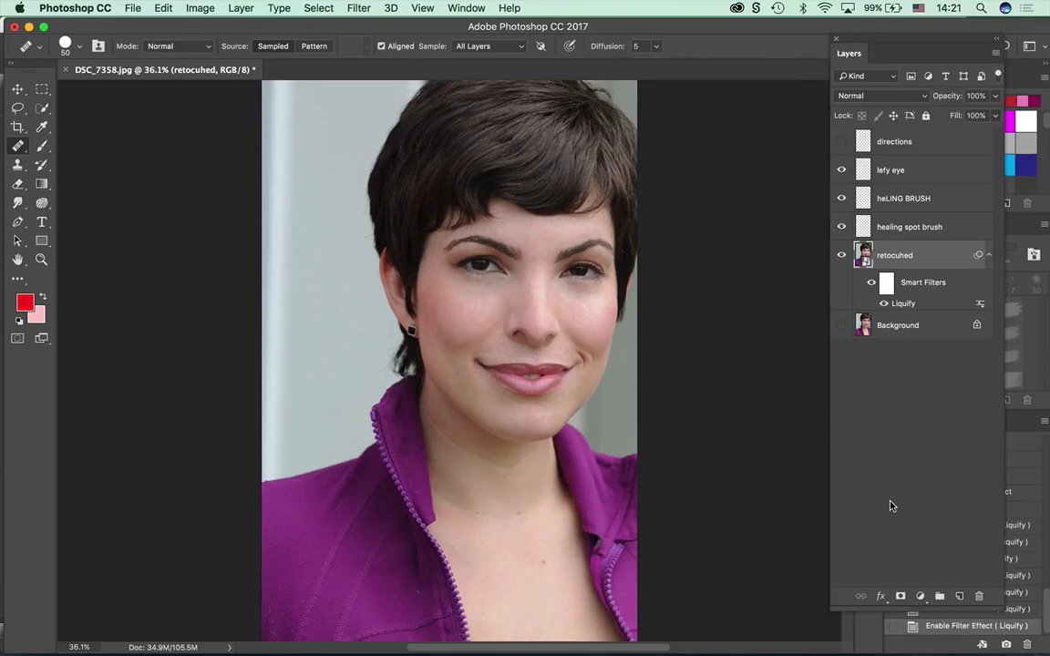
Browse the Headshot folder in Bridge and open DSC_7294.JPG in Photoshop.
{"action": "left_click", "coordinate": [127, 9]}
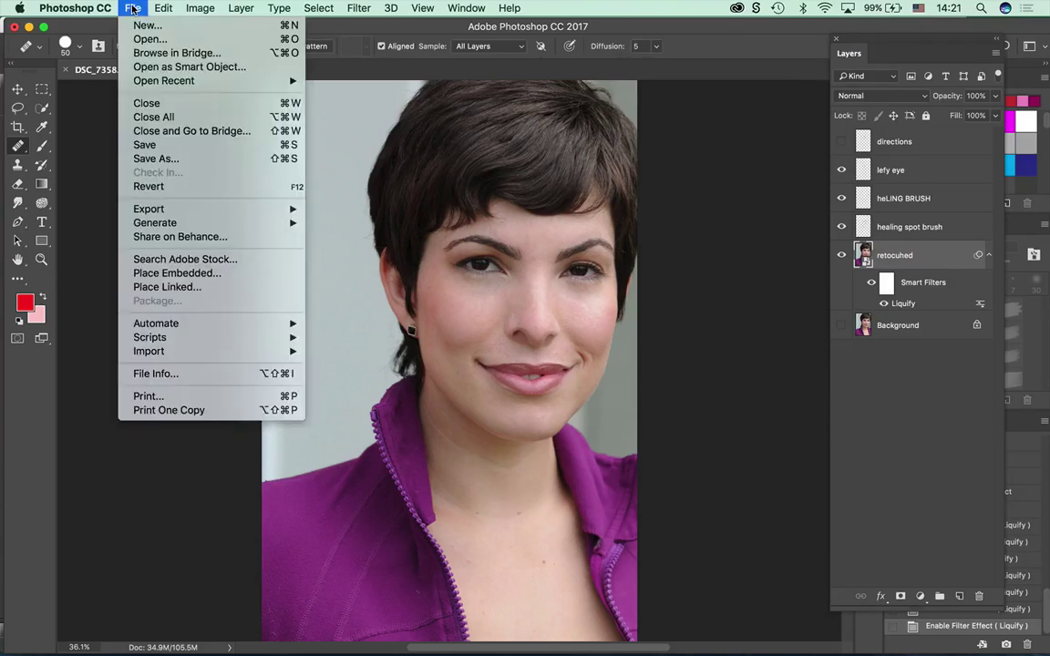
{"action": "left_click", "coordinate": [156, 54]}
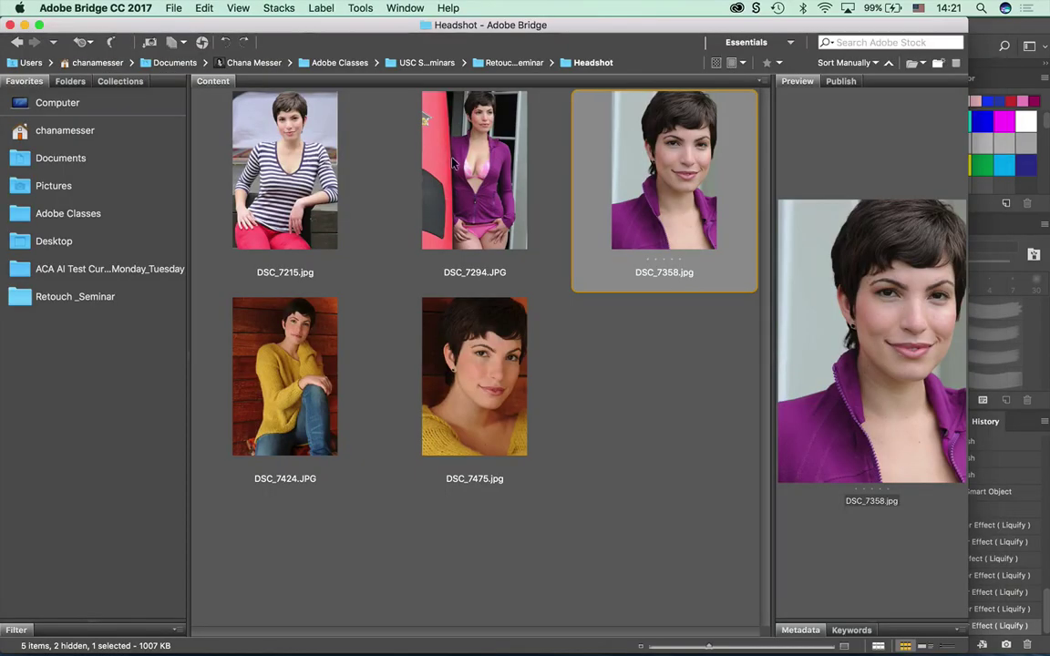
{"action": "double_click", "coordinate": [478, 202]}
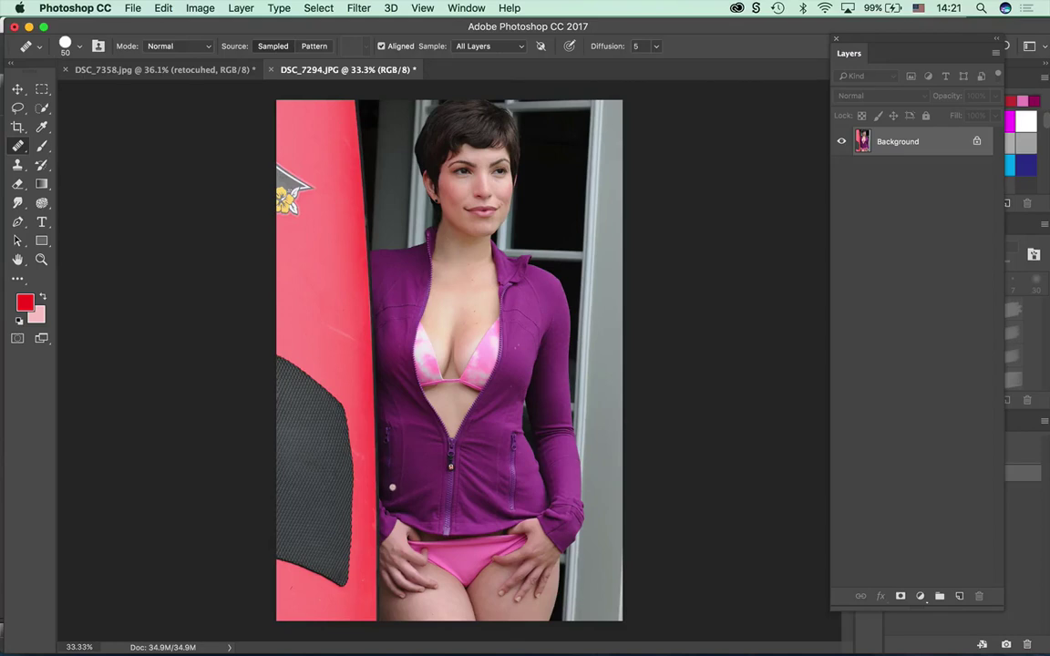
Zoom to 50%, pan to the board's logo, and duplicate the Background onto Layer 1.
{"action": "key", "text": "super+equal"}
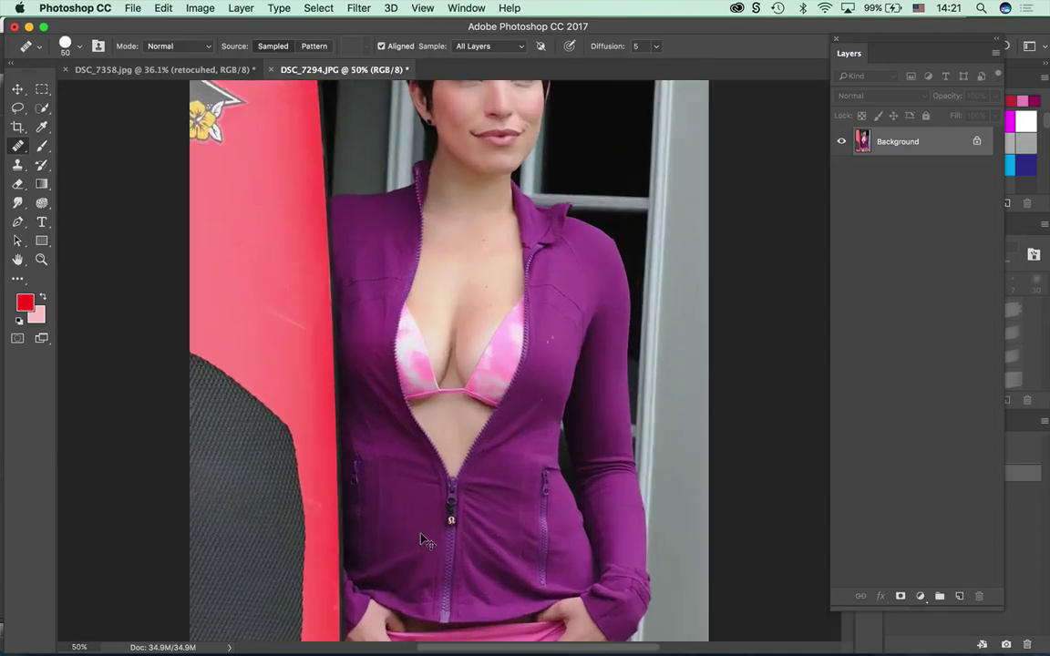
{"action": "scroll", "coordinate": [362, 377], "scroll_direction": "up", "scroll_amount": 5}
{"action": "scroll", "coordinate": [362, 376], "scroll_direction": "left", "scroll_amount": 5}
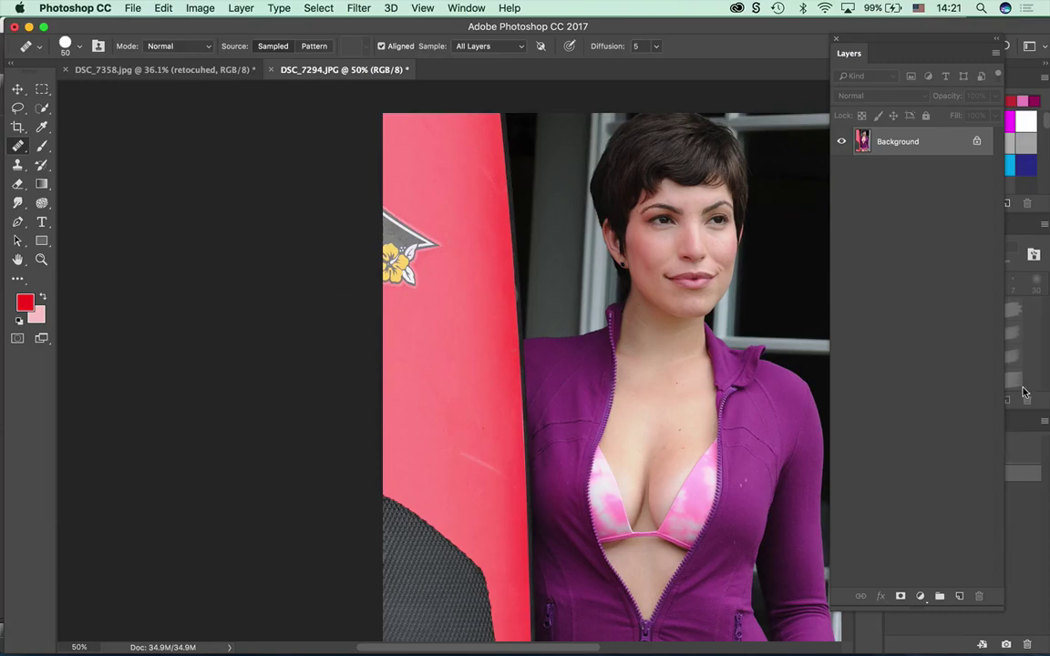
{"action": "key", "text": "super+j"}
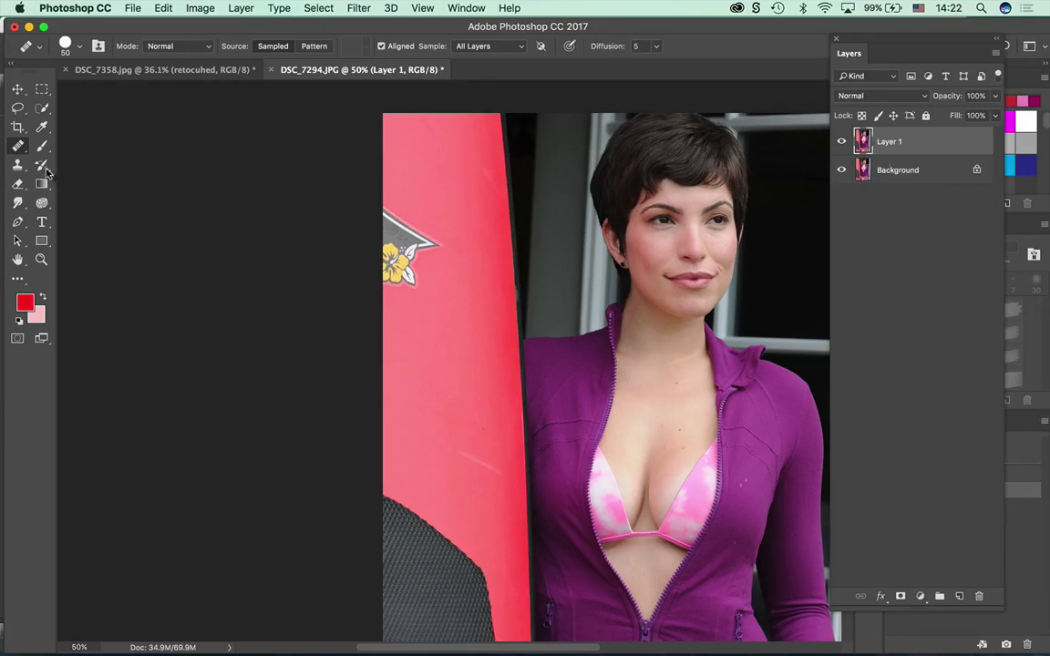
Lasso the logo on the surfboard, content-aware fill it away, and deselect.
{"action": "left_click", "coordinate": [18, 108]}
{"action": "mouse_move", "coordinate": [384, 193]}
{"action": "left_mouse_down"}
{"action": "mouse_move", "coordinate": [428, 216]}
{"action": "mouse_move", "coordinate": [447, 260]}
{"action": "mouse_move", "coordinate": [426, 286]}
{"action": "mouse_move", "coordinate": [365, 289]}
{"action": "mouse_move", "coordinate": [339, 175]}
{"action": "mouse_move", "coordinate": [384, 193]}
{"action": "left_mouse_up"}
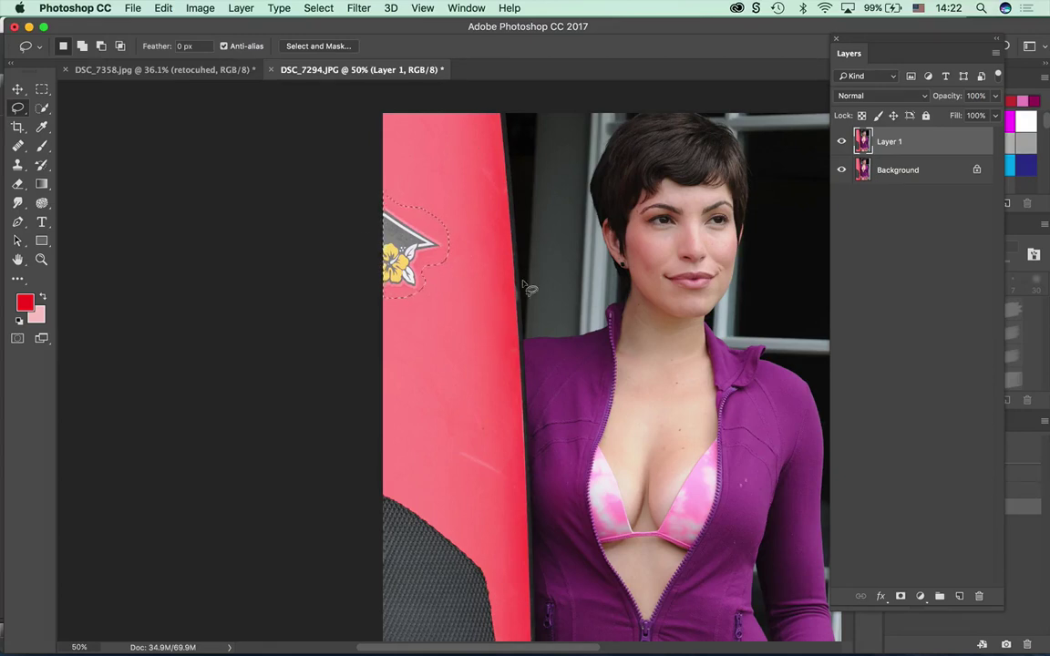
{"action": "key", "text": "shift+BackSpace"}
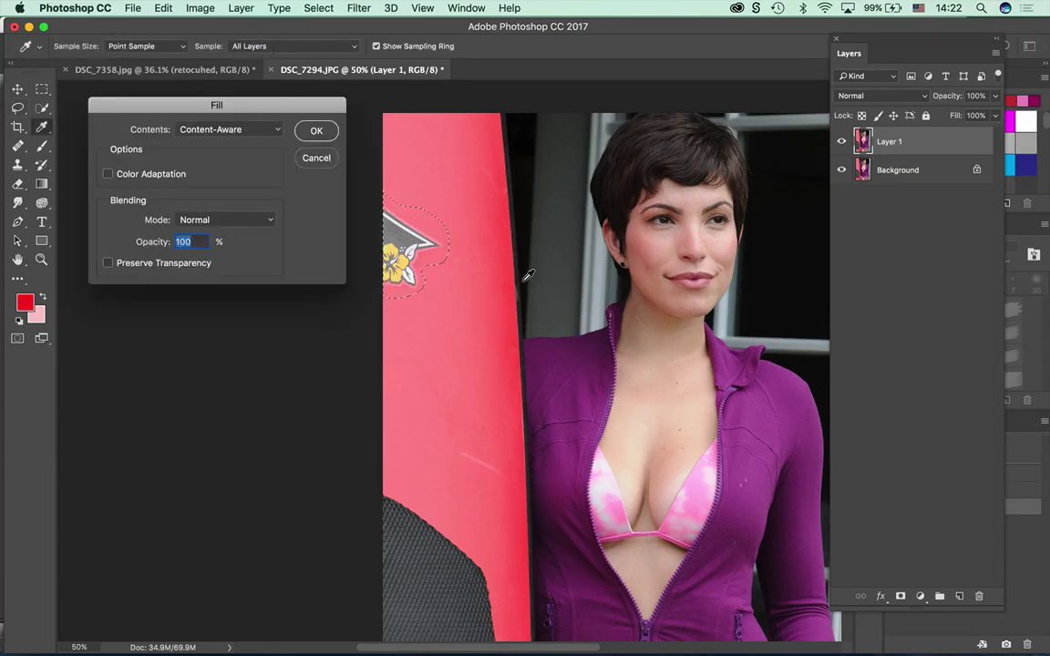
{"action": "left_click", "coordinate": [310, 132]}
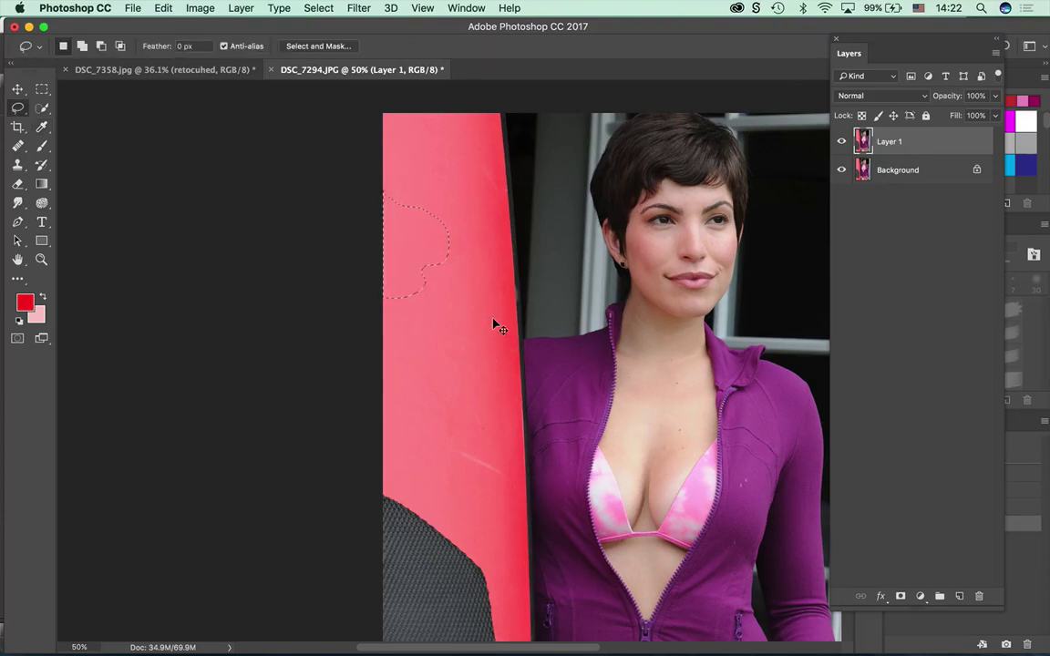
{"action": "key", "text": "super+d"}
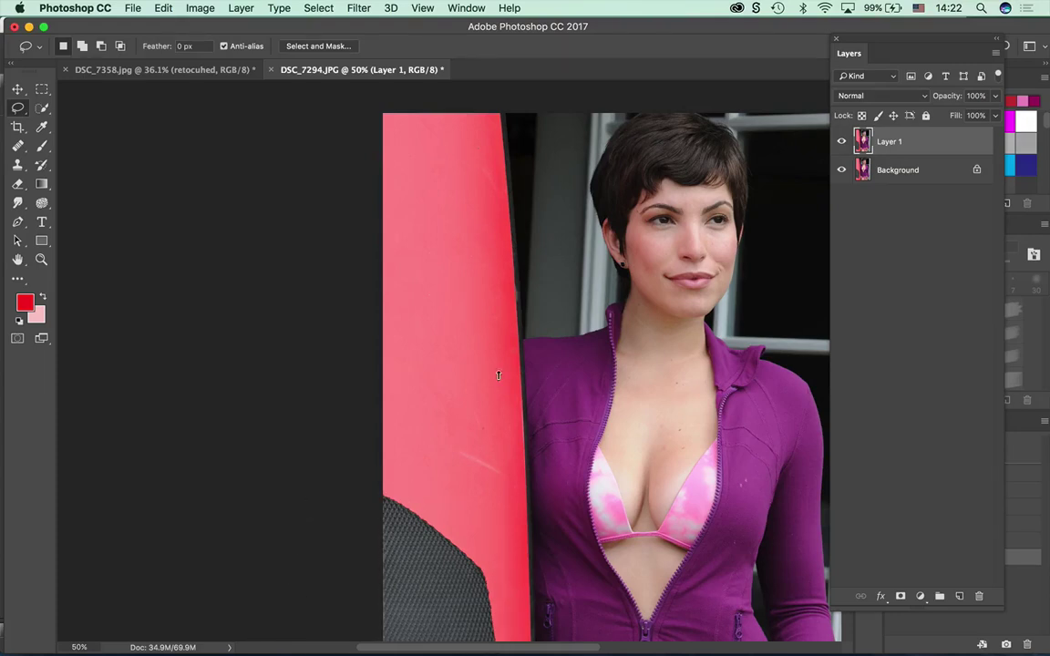
Reselect the area around the mesh patch and apply Content-Aware fill to it.
{"action": "key", "text": "shift+super+d"}
{"action": "key", "text": "shift+F5"}
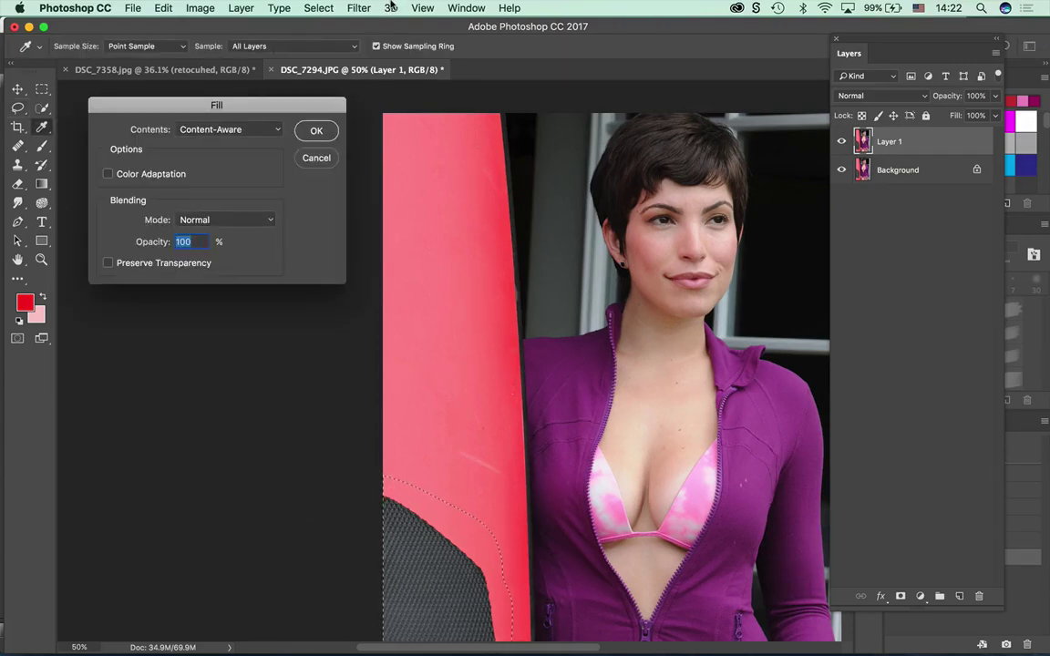
{"action": "left_click", "coordinate": [315, 132]}
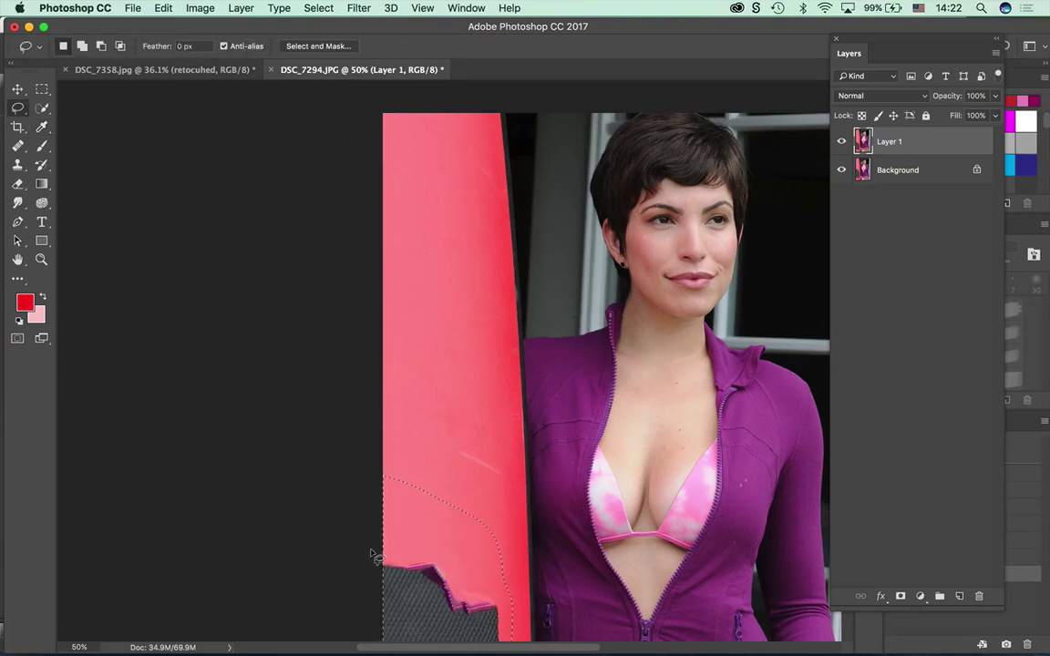
Use the Patch Tool to replace the outlined lower board area with clean board above.
{"action": "left_click", "coordinate": [19, 149]}
{"action": "left_click", "coordinate": [68, 173]}
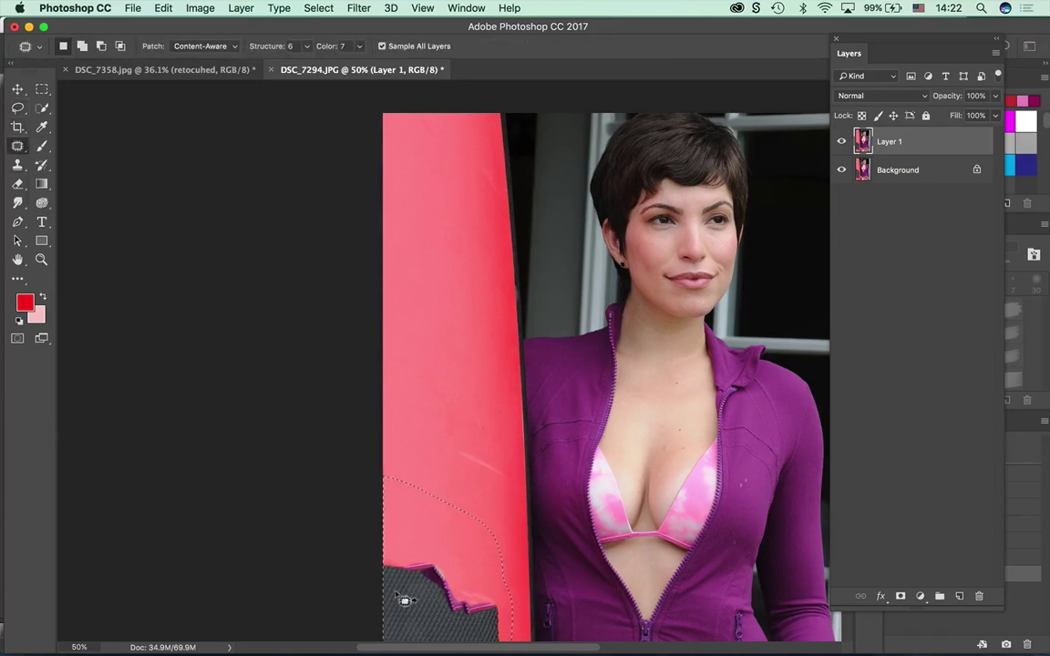
{"action": "mouse_move", "coordinate": [405, 601]}
{"action": "left_mouse_down"}
{"action": "mouse_move", "coordinate": [440, 352]}
{"action": "mouse_move", "coordinate": [411, 266]}
{"action": "mouse_move", "coordinate": [425, 310]}
{"action": "left_mouse_up"}
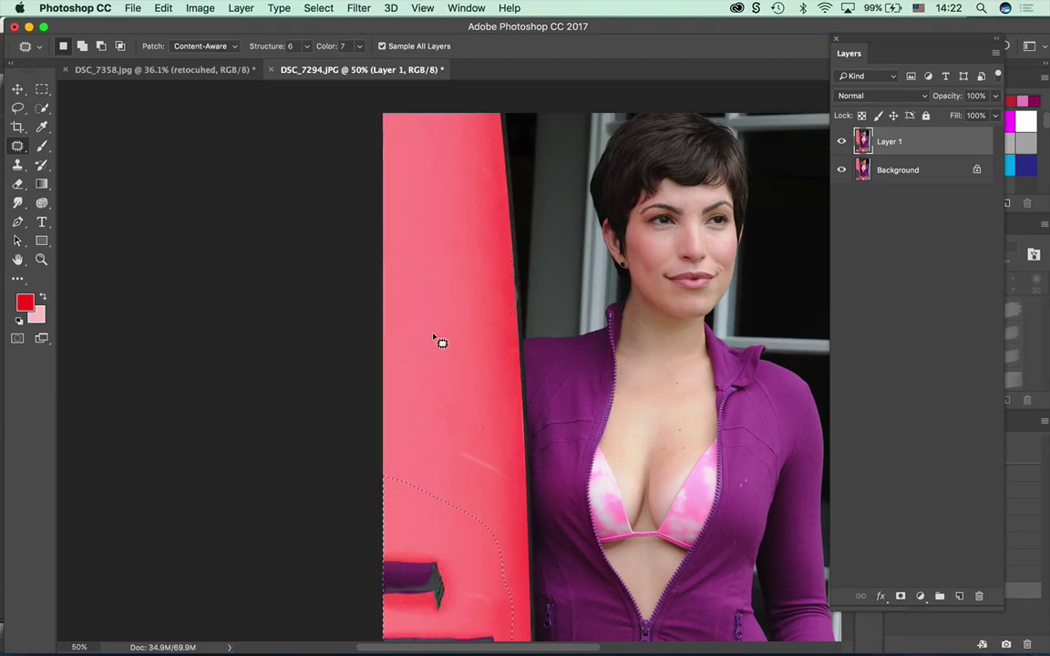
{"action": "key", "text": "ctrl+d"}
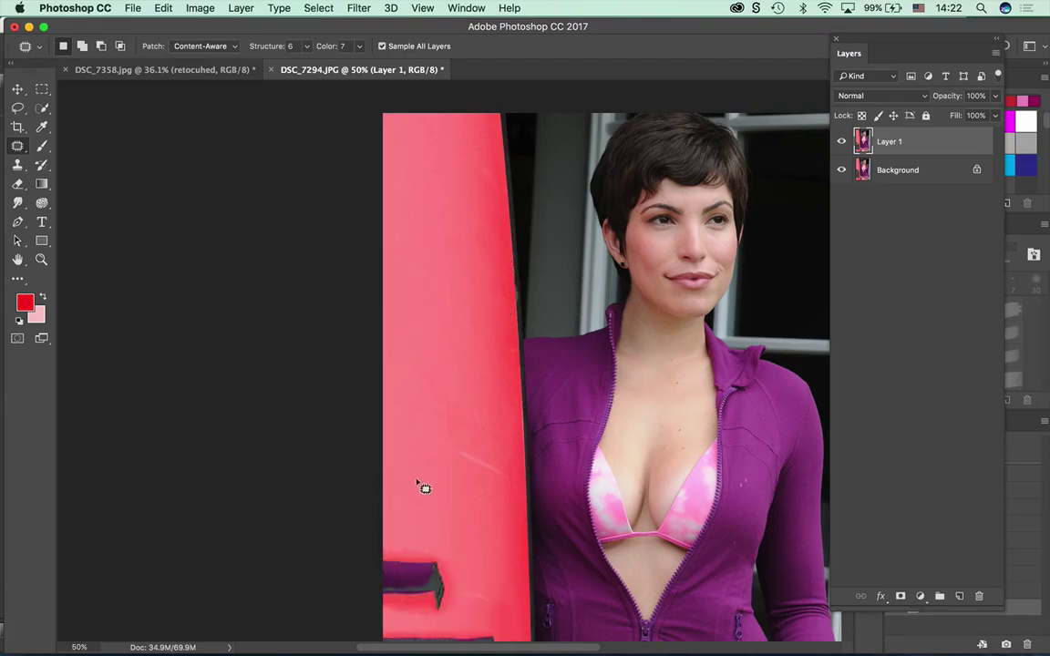
Patch the lower-left board area the same way, then zoom out and add empty Layer 2.
{"action": "mouse_move", "coordinate": [393, 503]}
{"action": "left_mouse_down"}
{"action": "mouse_move", "coordinate": [492, 605]}
{"action": "mouse_move", "coordinate": [501, 630]}
{"action": "mouse_move", "coordinate": [476, 653]}
{"action": "mouse_move", "coordinate": [377, 651]}
{"action": "mouse_move", "coordinate": [388, 500]}
{"action": "left_mouse_up"}
{"action": "left_click_drag", "start_coordinate": [413, 536], "coordinate": [424, 366]}
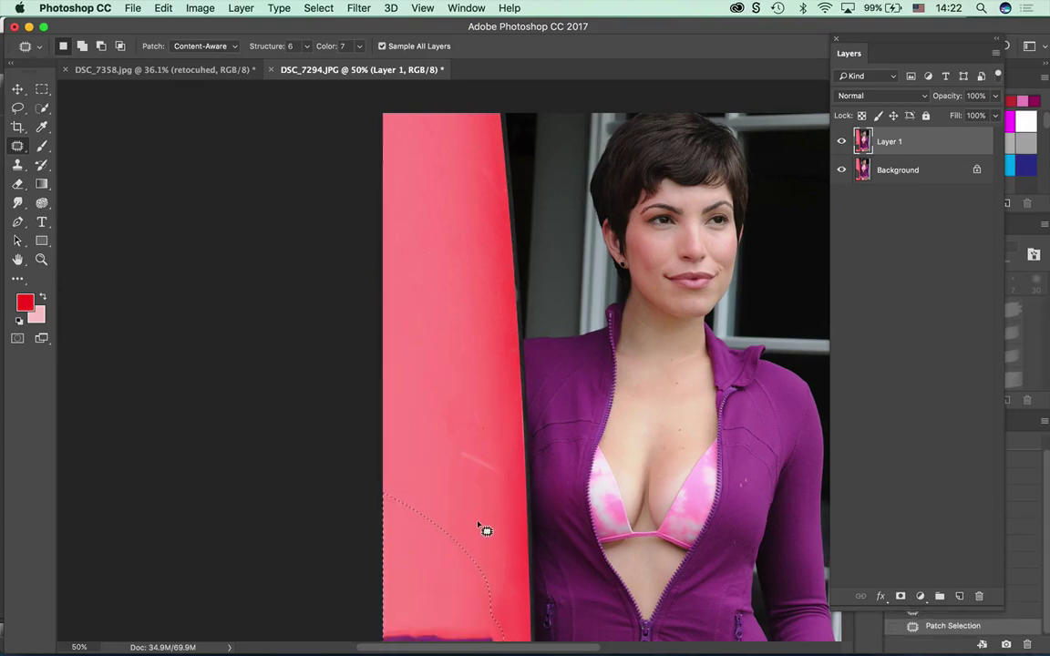
{"action": "key", "text": "super+d"}
{"action": "key", "text": "super+minus"}
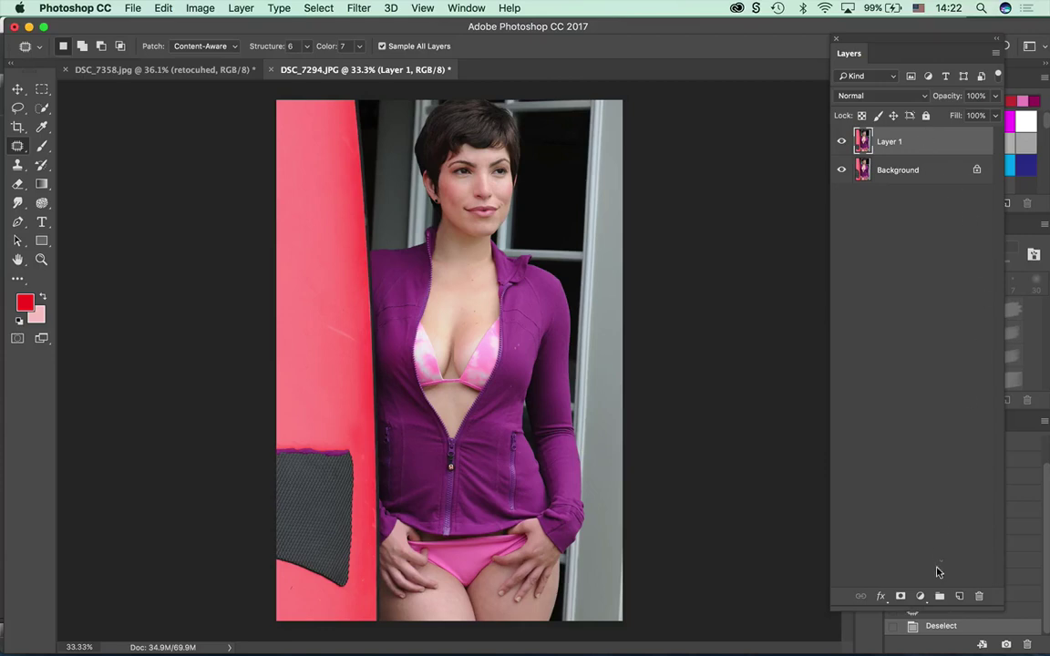
{"action": "left_click", "coordinate": [959, 596]}
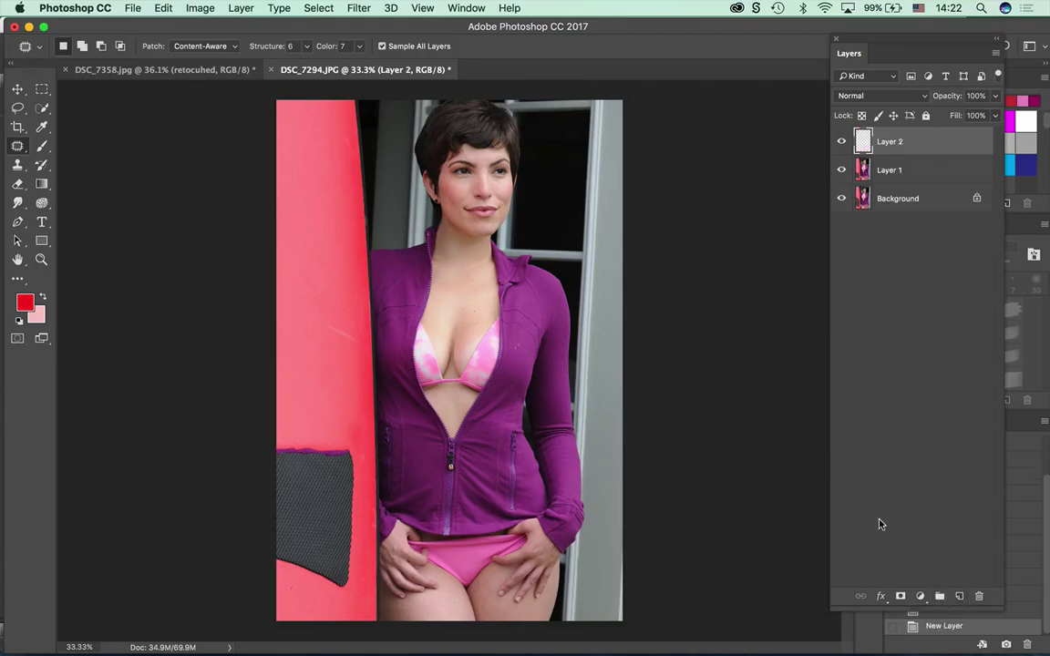
Set up the Clone Stamp at brush size 250, sampling Current & Below.
{"action": "left_click", "coordinate": [17, 165]}
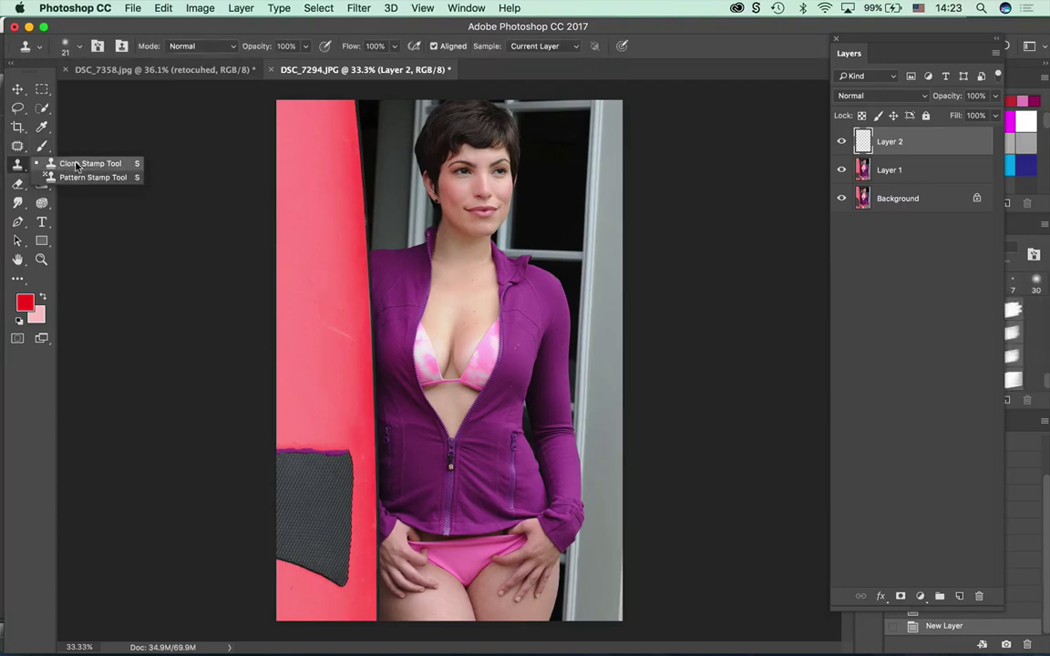
{"action": "left_click", "coordinate": [70, 164]}
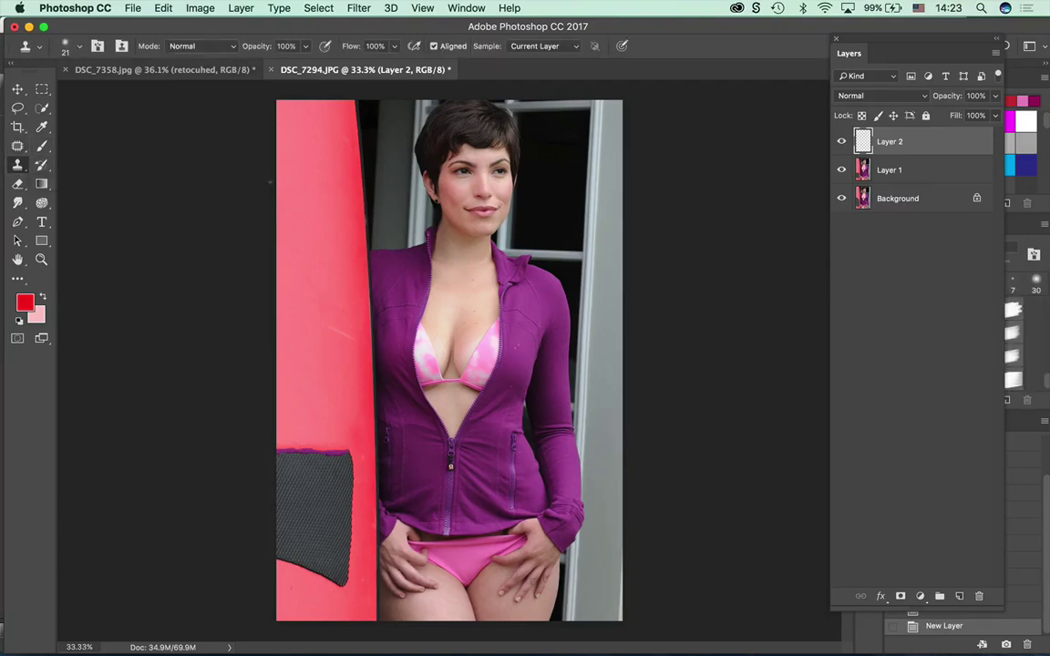
{"action": "key", "text": "bracketright"}
{"action": "key", "text": "bracketright"}
{"action": "key", "text": "bracketright"}
{"action": "key", "text": "bracketright"}
{"action": "key", "text": "bracketright"}
{"action": "key", "text": "bracketright"}
{"action": "key", "text": "bracketright"}
{"action": "key", "text": "bracketright"}
{"action": "key", "text": "bracketright"}
{"action": "left_click", "coordinate": [525, 46]}
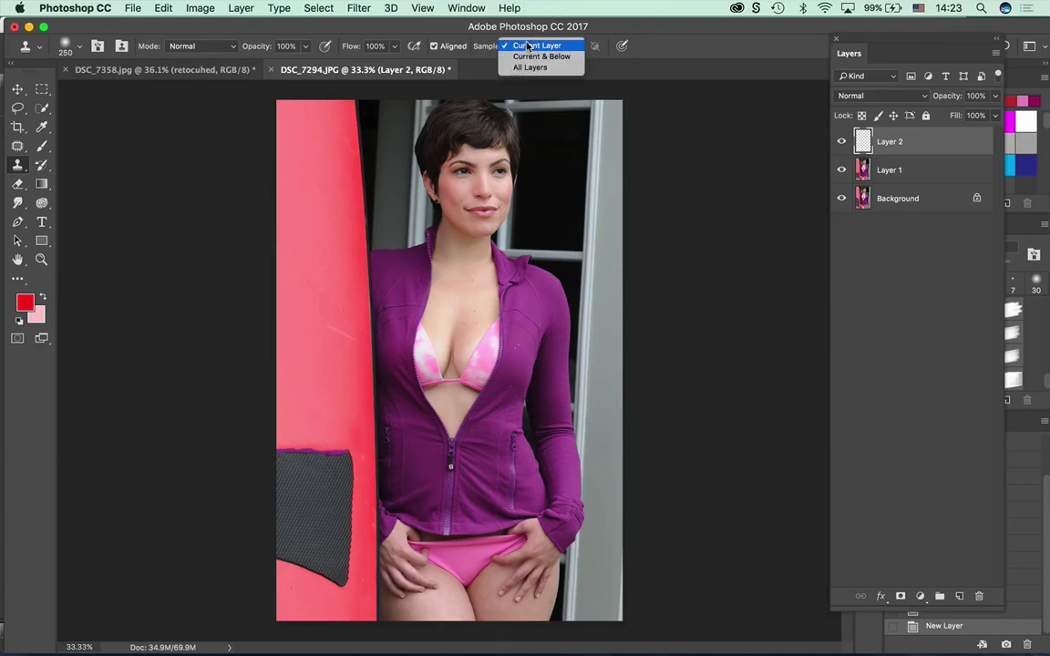
{"action": "left_click", "coordinate": [492, 52]}
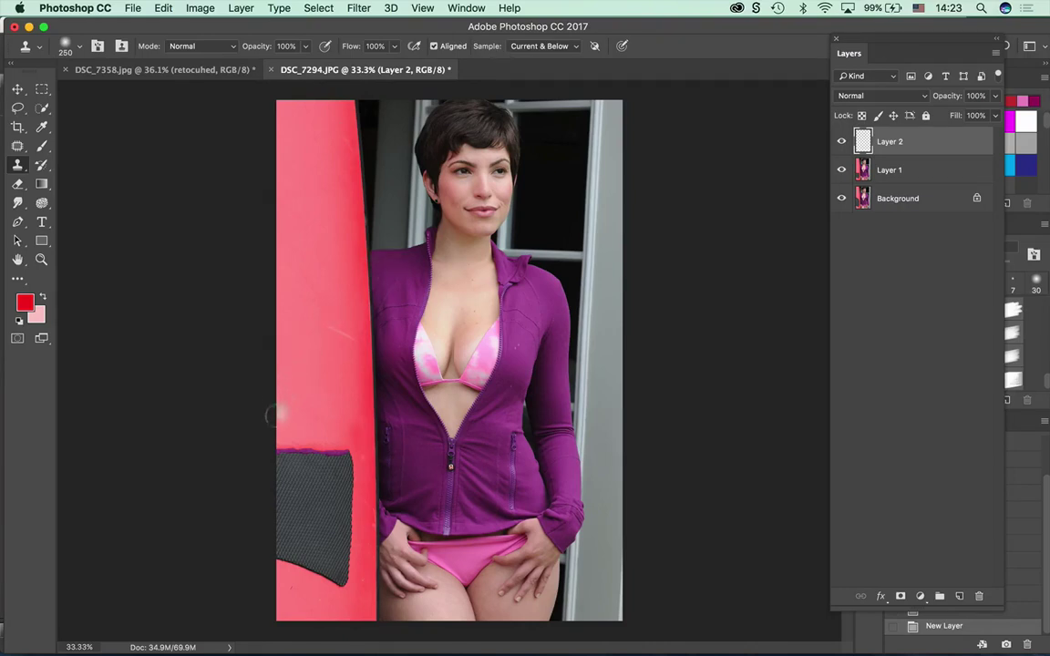
Clone clean red board over the mesh patch's top-left corner and top edge.
{"action": "left_click", "coordinate": [299, 431], "text": "alt"}
{"action": "left_click", "coordinate": [289, 436]}
{"action": "left_click_drag", "start_coordinate": [289, 447], "coordinate": [293, 450]}
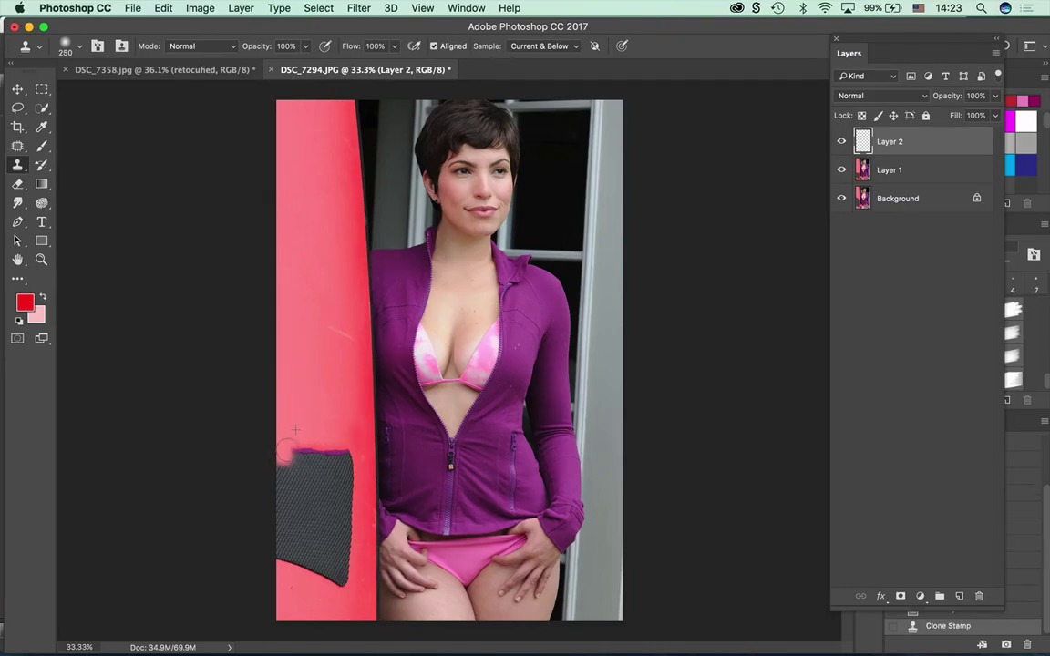
{"action": "left_click", "coordinate": [289, 467]}
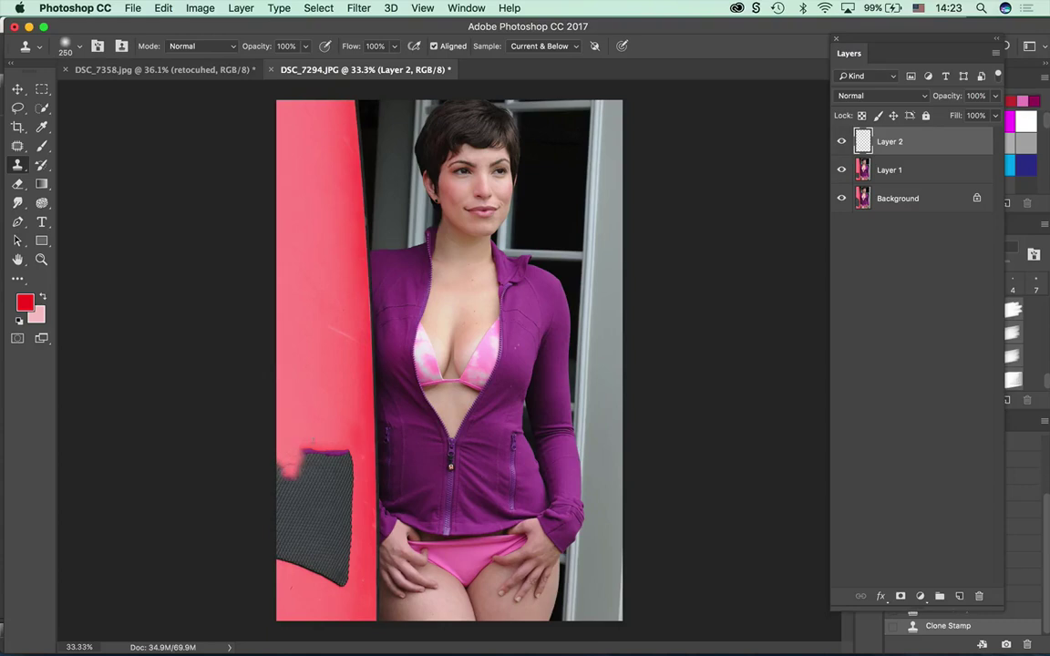
{"action": "left_click", "coordinate": [312, 425], "text": "alt"}
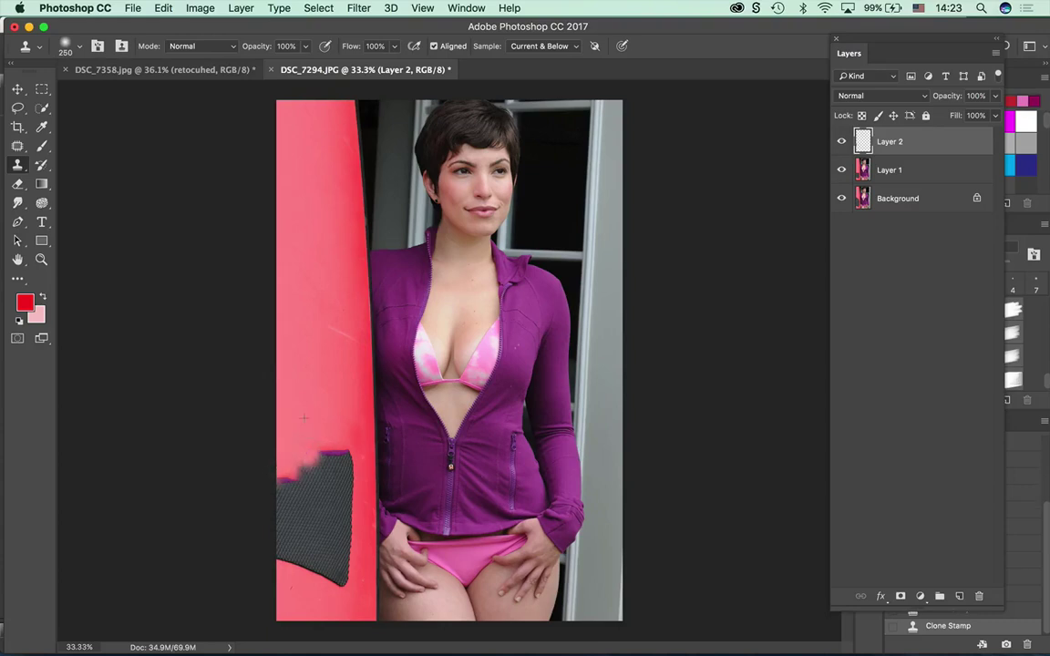
{"action": "left_click", "coordinate": [326, 447]}
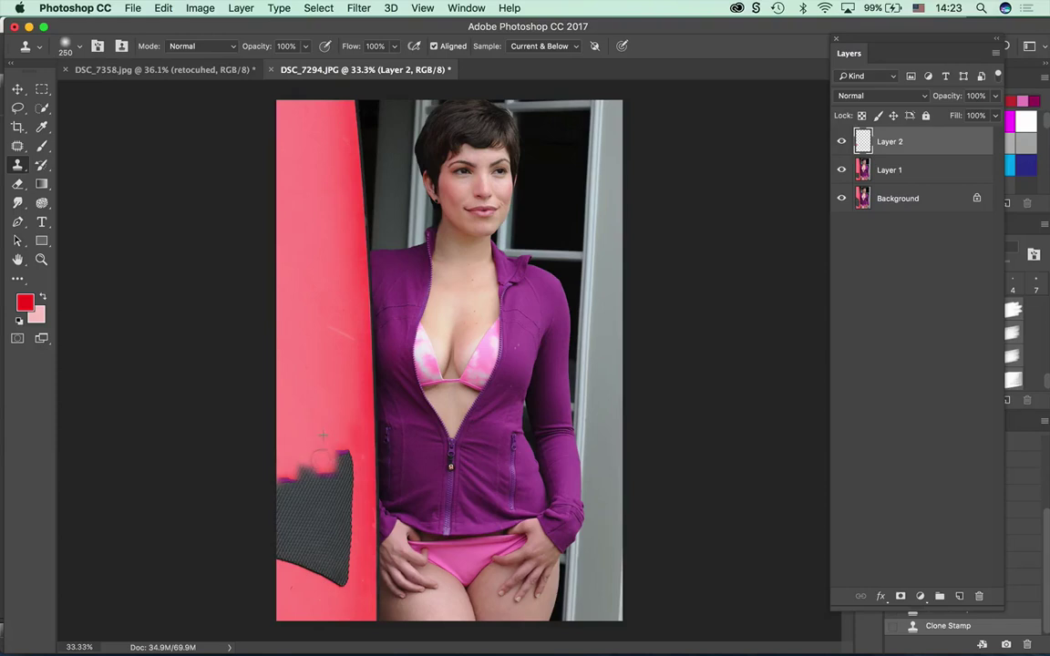
{"action": "left_click", "coordinate": [345, 439], "text": "alt"}
Clone red board over the patch's top-right corner, right edge and bottom tip.
{"action": "left_click_drag", "start_coordinate": [334, 458], "coordinate": [340, 467]}
{"action": "left_click", "coordinate": [340, 422], "text": "alt"}
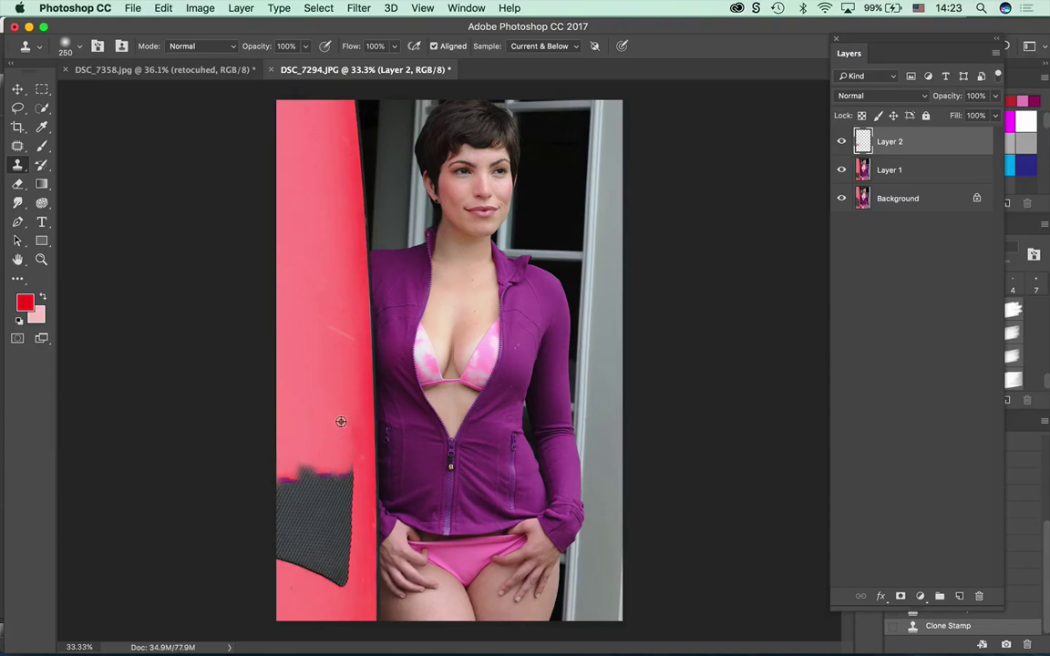
{"action": "left_click", "coordinate": [347, 470]}
{"action": "left_click_drag", "start_coordinate": [345, 492], "coordinate": [346, 515]}
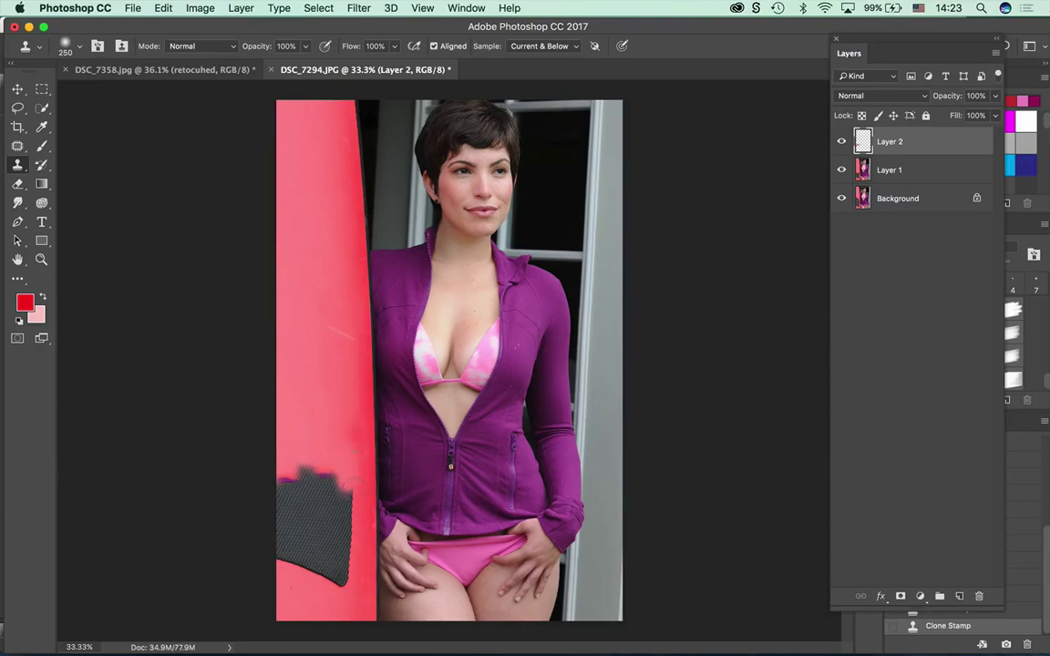
{"action": "left_click", "coordinate": [321, 598], "text": "alt"}
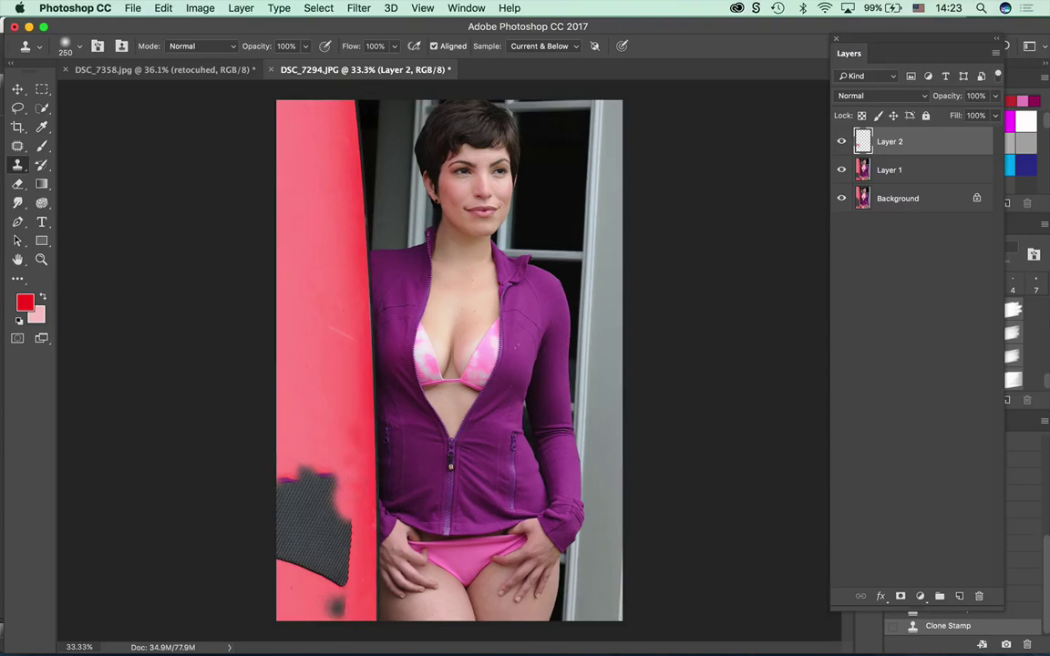
{"action": "mouse_move", "coordinate": [341, 577]}
{"action": "left_mouse_down"}
{"action": "mouse_move", "coordinate": [328, 588]}
{"action": "mouse_move", "coordinate": [318, 560]}
{"action": "mouse_move", "coordinate": [287, 546]}
{"action": "mouse_move", "coordinate": [310, 533]}
{"action": "mouse_move", "coordinate": [345, 547]}
{"action": "mouse_move", "coordinate": [326, 484]}
{"action": "left_mouse_up"}
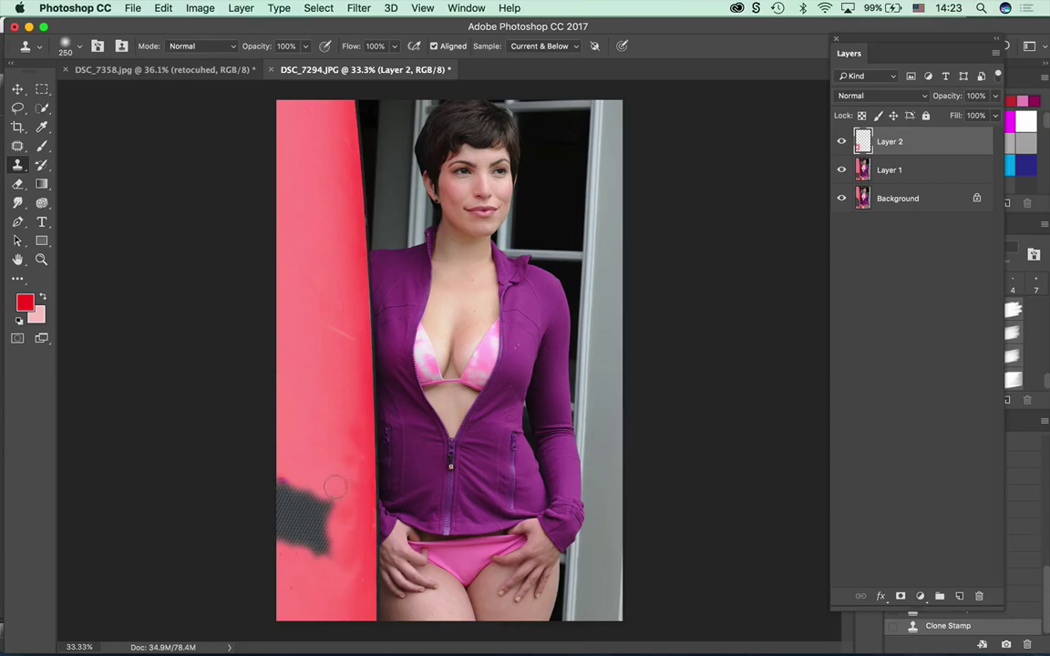
Cover the patch's lower-left area, paint out a stray cloned eye, and remove remaining dark spots.
{"action": "left_click_drag", "start_coordinate": [285, 543], "coordinate": [286, 558]}
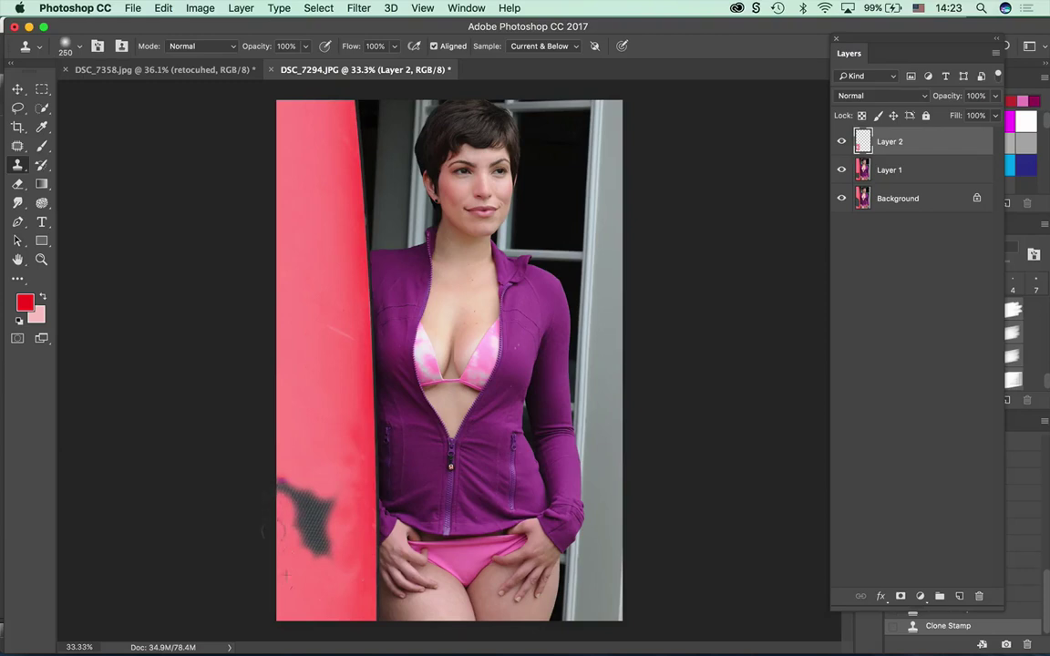
{"action": "mouse_move", "coordinate": [286, 544]}
{"action": "left_mouse_down"}
{"action": "mouse_move", "coordinate": [291, 470]}
{"action": "mouse_move", "coordinate": [305, 497]}
{"action": "mouse_move", "coordinate": [330, 501]}
{"action": "mouse_move", "coordinate": [311, 524]}
{"action": "left_mouse_up"}
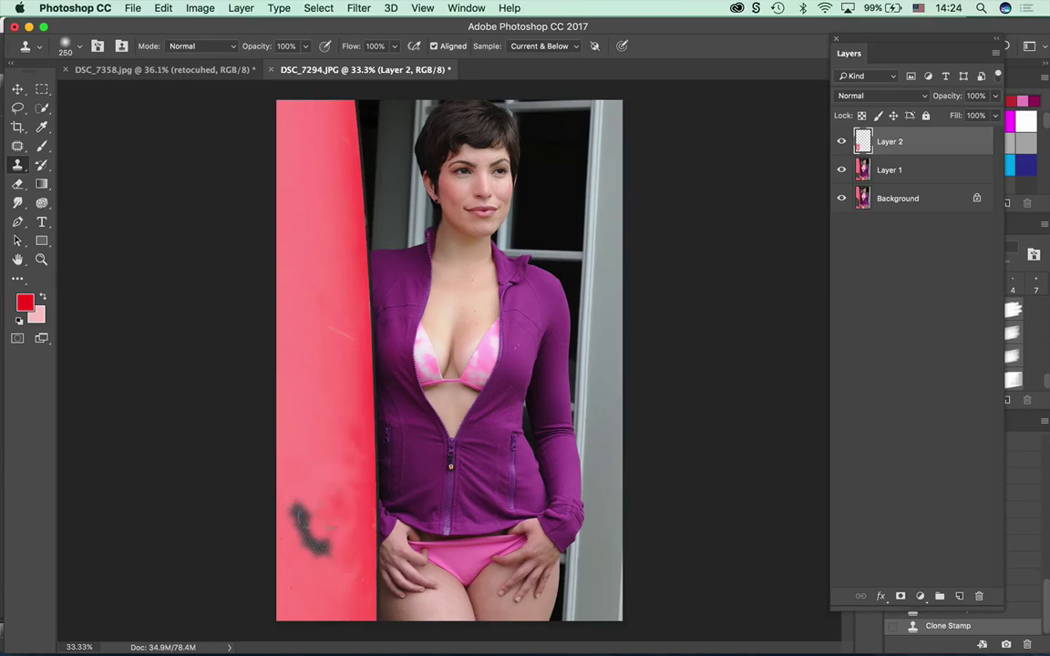
{"action": "left_click", "coordinate": [461, 174], "text": "alt"}
{"action": "mouse_move", "coordinate": [328, 312]}
{"action": "left_mouse_down"}
{"action": "mouse_move", "coordinate": [305, 303]}
{"action": "mouse_move", "coordinate": [314, 296]}
{"action": "left_mouse_up"}
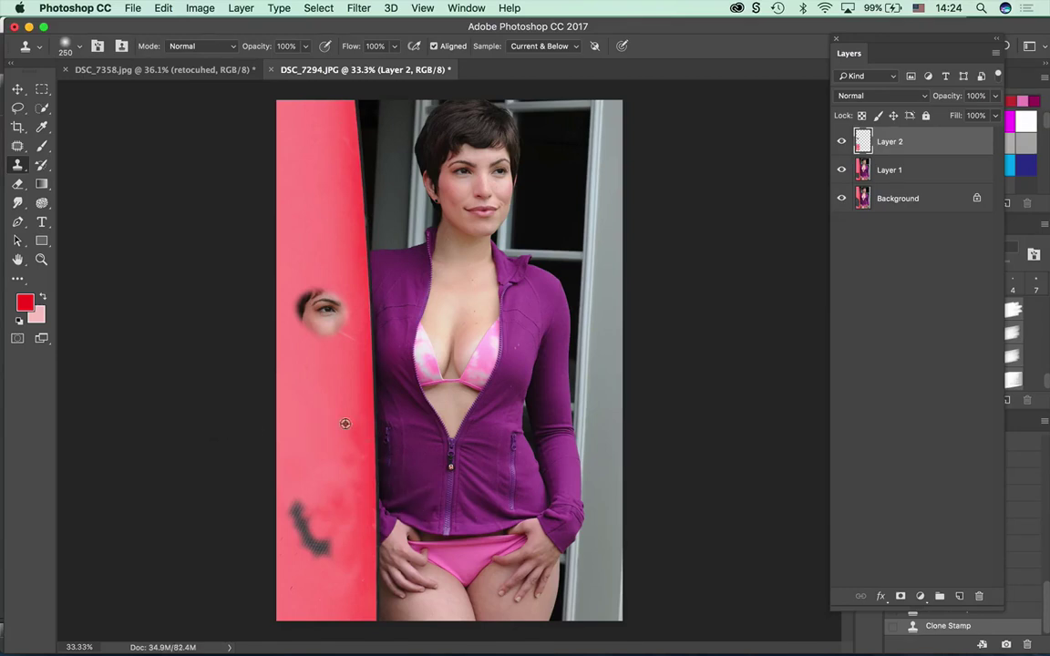
{"action": "mouse_move", "coordinate": [315, 305]}
{"action": "left_mouse_down"}
{"action": "mouse_move", "coordinate": [337, 334]}
{"action": "mouse_move", "coordinate": [322, 299]}
{"action": "left_mouse_up"}
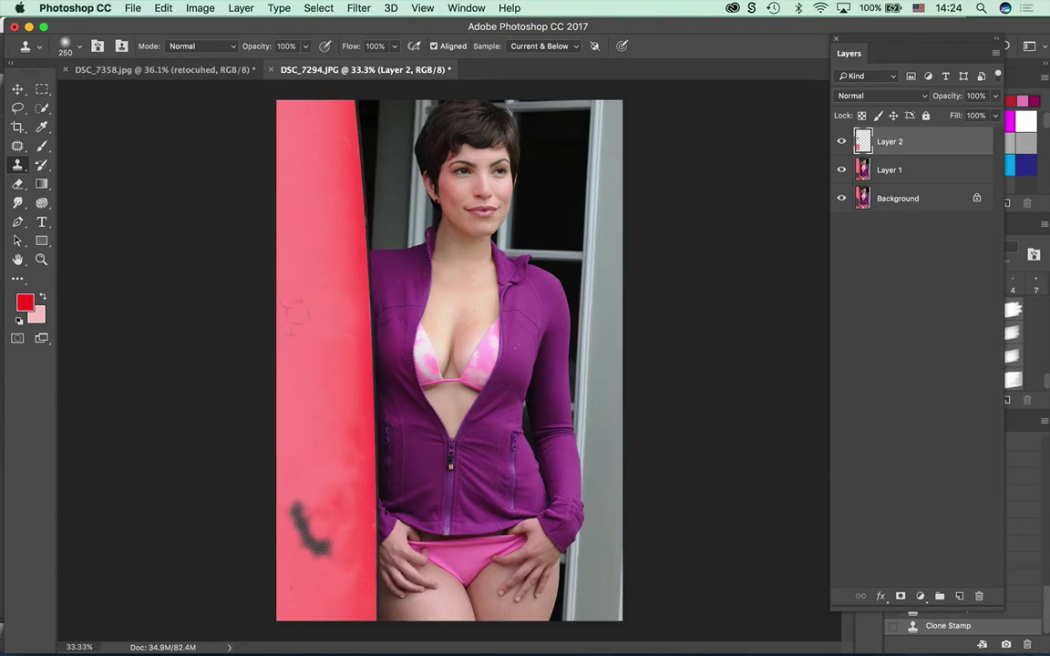
{"action": "mouse_move", "coordinate": [330, 579]}
{"action": "left_mouse_down"}
{"action": "mouse_move", "coordinate": [297, 520]}
{"action": "mouse_move", "coordinate": [332, 576]}
{"action": "mouse_move", "coordinate": [344, 576]}
{"action": "mouse_move", "coordinate": [301, 511]}
{"action": "mouse_move", "coordinate": [313, 525]}
{"action": "left_mouse_up"}
{"action": "left_click", "coordinate": [297, 512]}
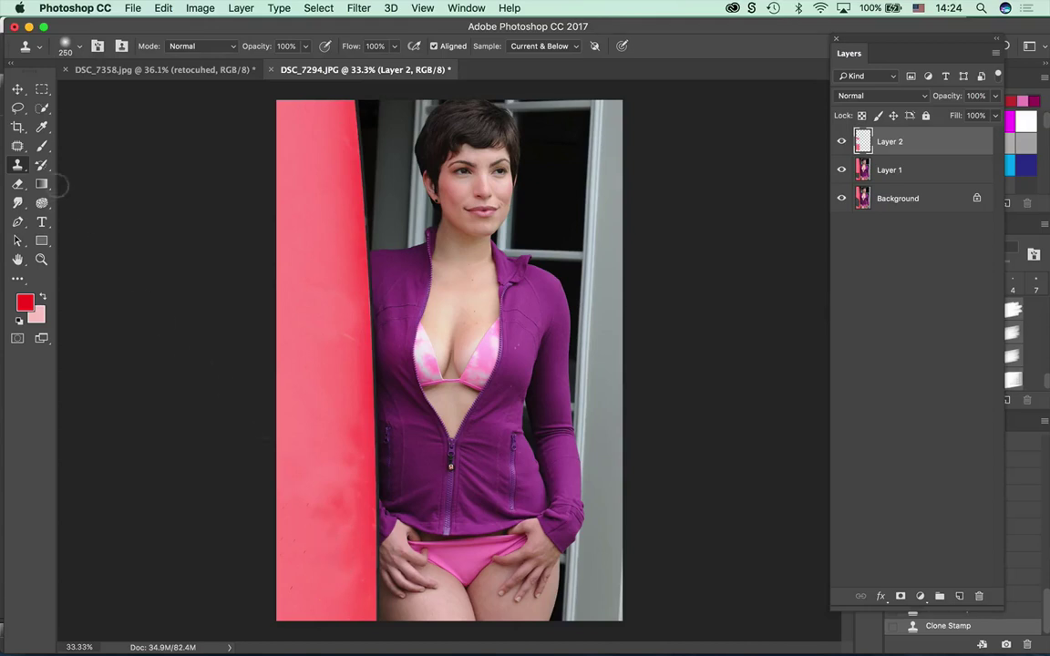
Switch to the Healing Brush Tool and heal a spot on the surfboard.
{"action": "left_click", "coordinate": [17, 164]}
{"action": "left_click", "coordinate": [15, 148]}
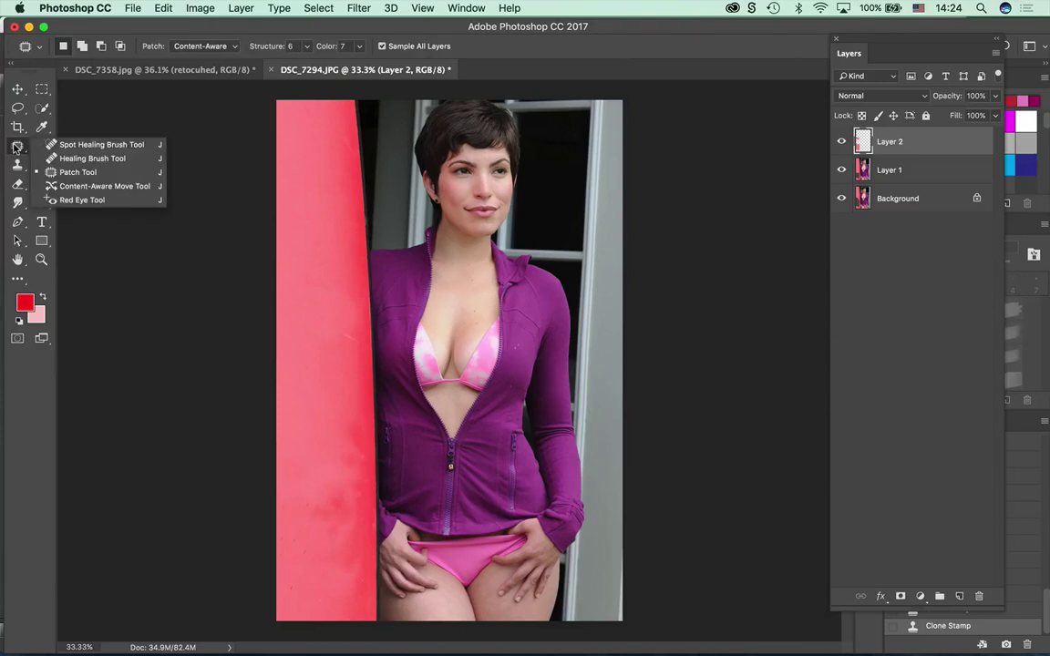
{"action": "left_click", "coordinate": [91, 159]}
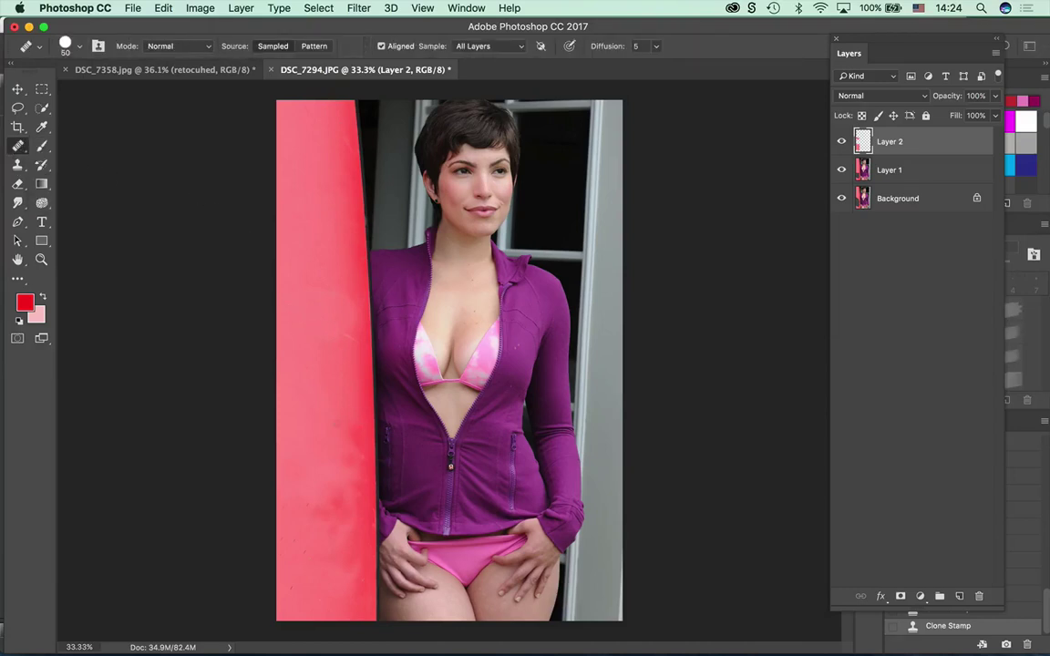
{"action": "left_click", "coordinate": [321, 407]}
Enlarge the healing brush to 100, sample clean board, and heal the area higher up.
{"action": "right_click", "coordinate": [310, 453]}
{"action": "key", "text": "Escape"}
{"action": "key", "text": "bracketright"}
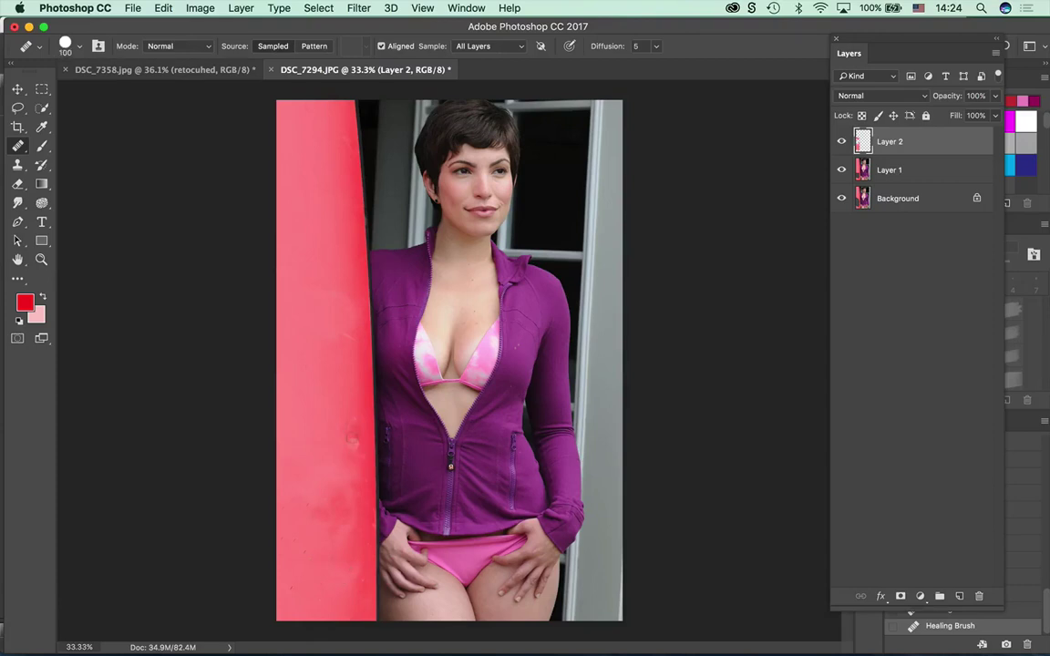
{"action": "left_click", "coordinate": [339, 445], "text": "alt"}
{"action": "left_click", "coordinate": [333, 422]}
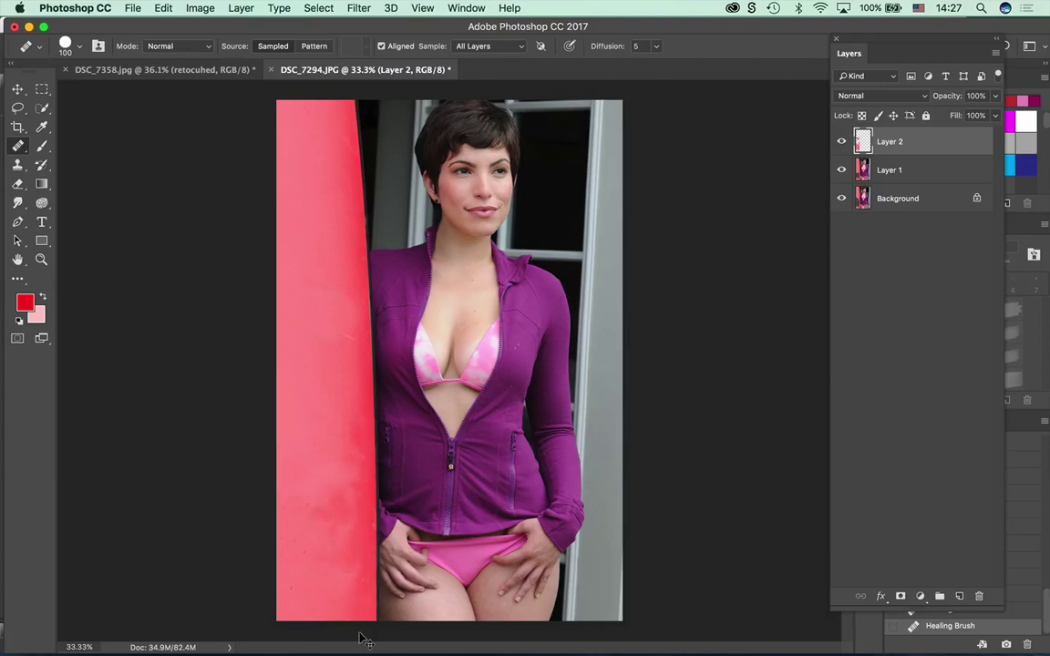
Zoom the portrait to 50% and pan toward the face.
{"action": "key", "text": "super+plus"}
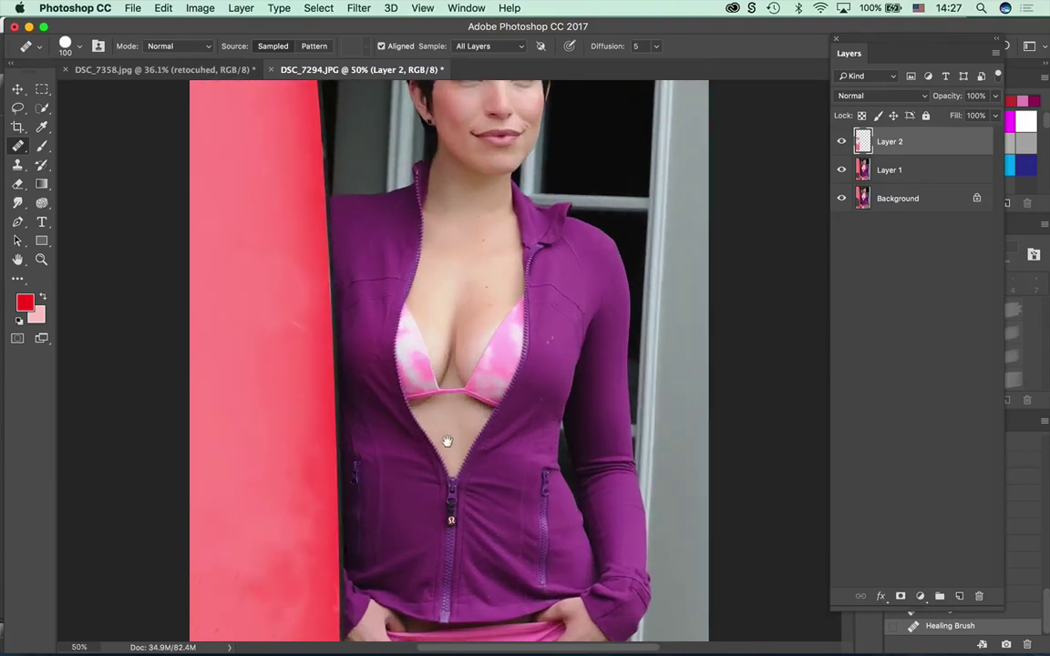
{"action": "scroll", "coordinate": [449, 378], "scroll_direction": "down", "scroll_amount": 5}
{"action": "scroll", "coordinate": [559, 419], "scroll_direction": "left", "scroll_amount": 1}
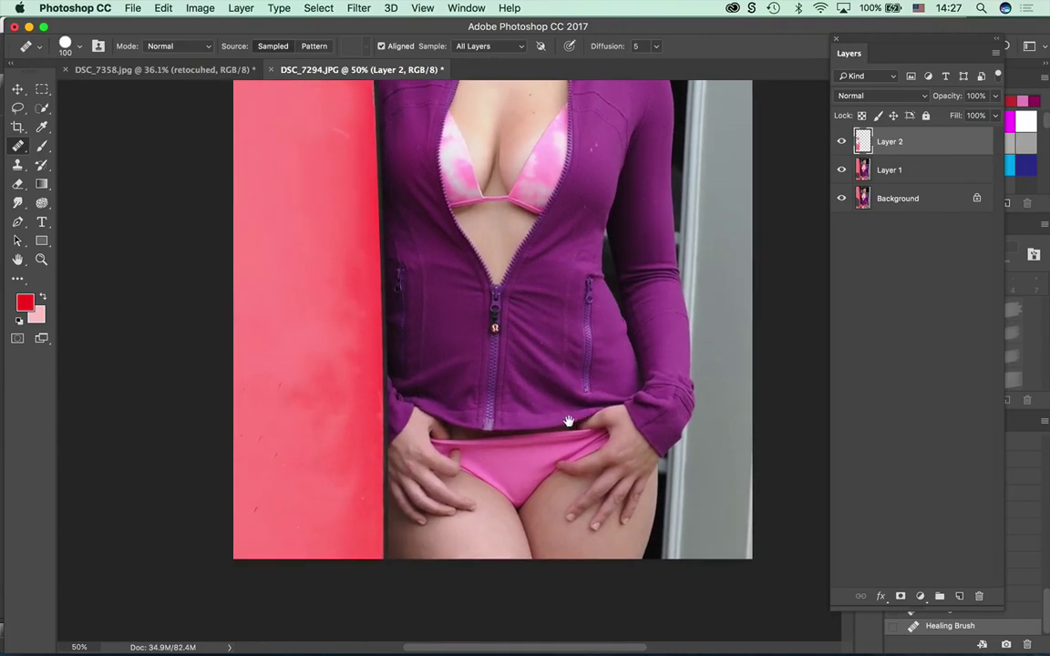
{"action": "scroll", "coordinate": [567, 424], "scroll_direction": "up", "scroll_amount": 5}
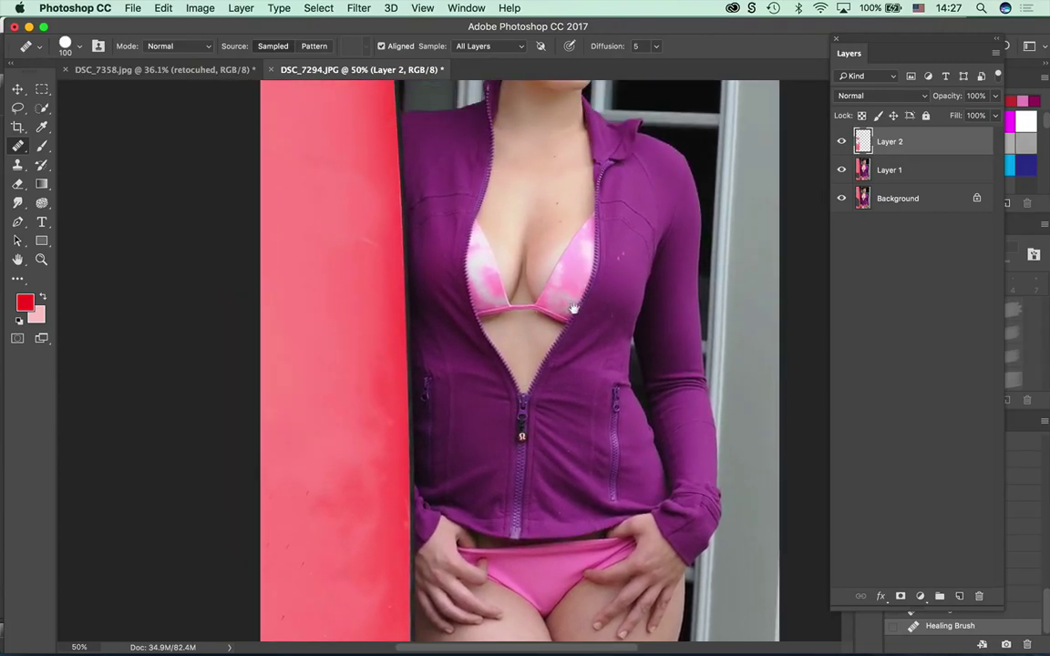
{"action": "scroll", "coordinate": [574, 347], "scroll_direction": "up", "scroll_amount": 5}
{"action": "scroll", "coordinate": [579, 374], "scroll_direction": "left", "scroll_amount": 1}
{"action": "scroll", "coordinate": [574, 442], "scroll_direction": "up", "scroll_amount": 1}
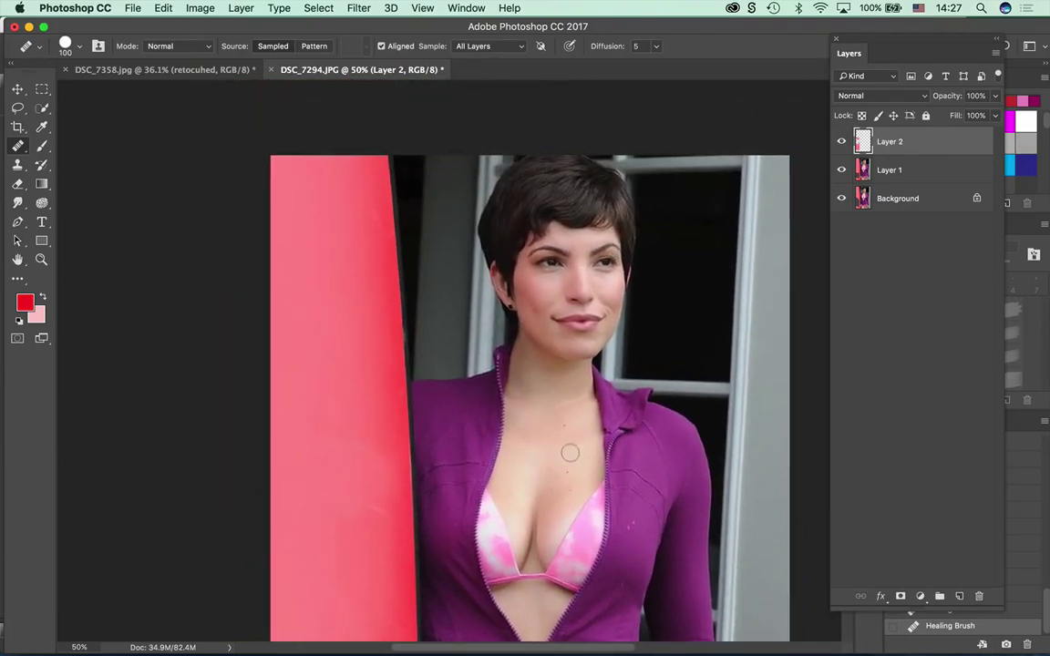
Zoom in further and center the view on the face's cheeks.
{"action": "key", "text": "super+equal"}
{"action": "key", "text": "super+equal"}
{"action": "key", "text": "super+equal"}
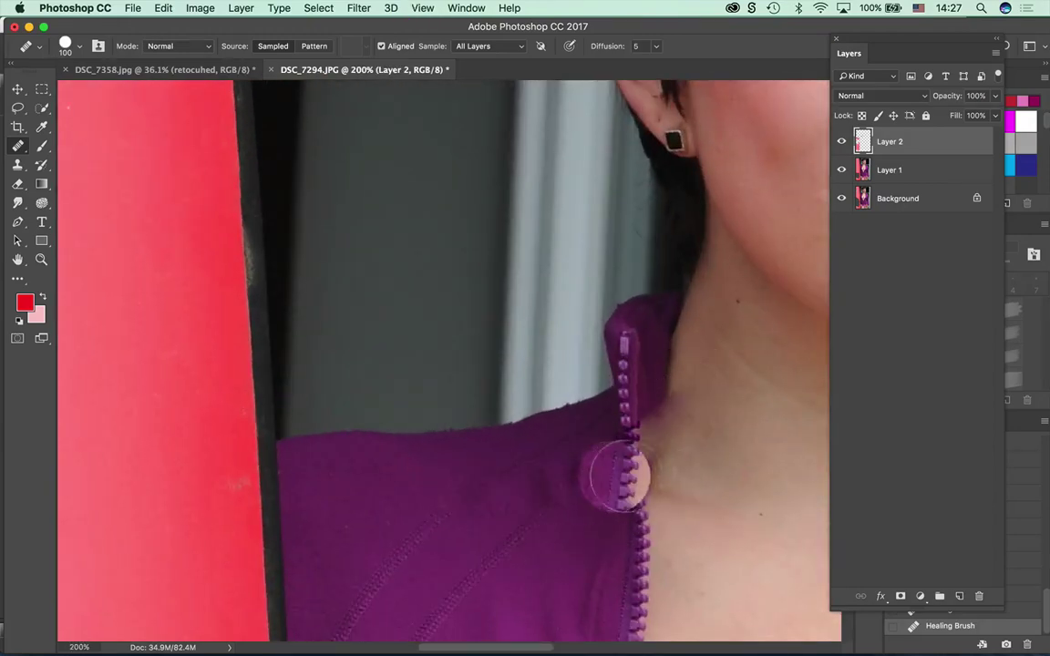
{"action": "scroll", "coordinate": [638, 438], "scroll_direction": "up", "scroll_amount": 3}
{"action": "scroll", "coordinate": [638, 437], "scroll_direction": "right", "scroll_amount": 2}
{"action": "scroll", "coordinate": [568, 530], "scroll_direction": "right", "scroll_amount": 5}
{"action": "scroll", "coordinate": [567, 531], "scroll_direction": "up", "scroll_amount": 3}
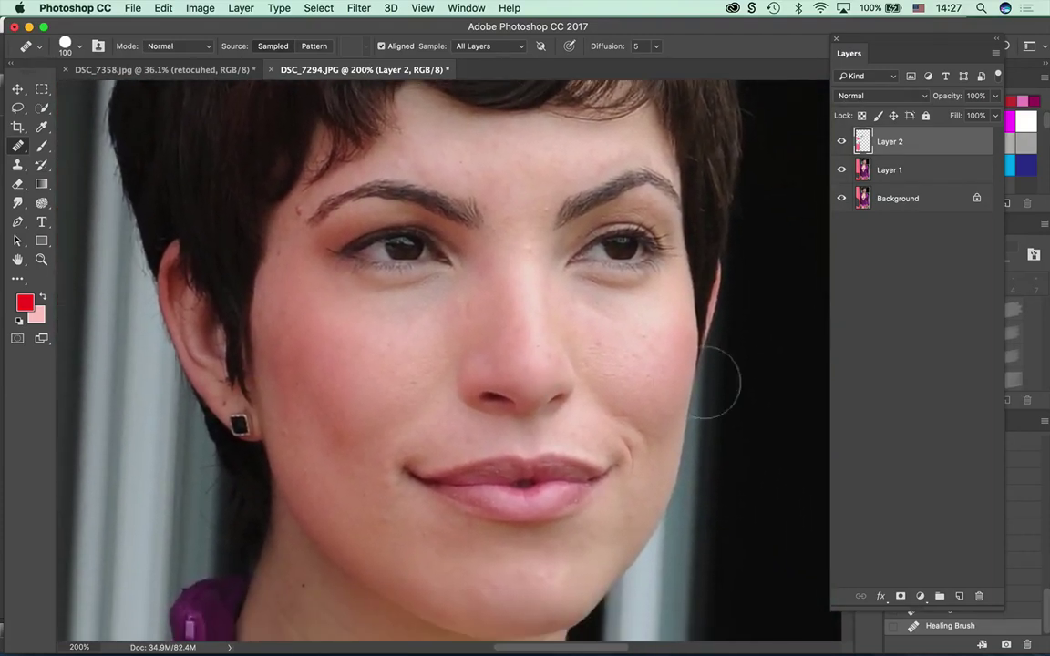
{"action": "left_click", "coordinate": [717, 383], "text": "alt"}
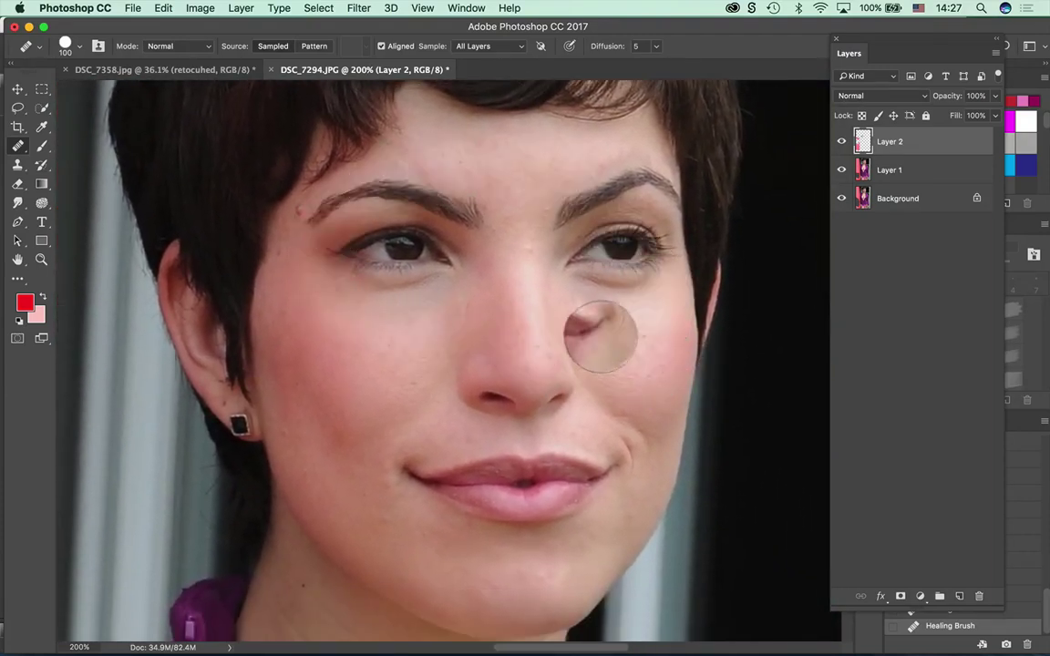
Add a new empty Layer 3 and switch to the Spot Healing Brush.
{"action": "left_click", "coordinate": [958, 597]}
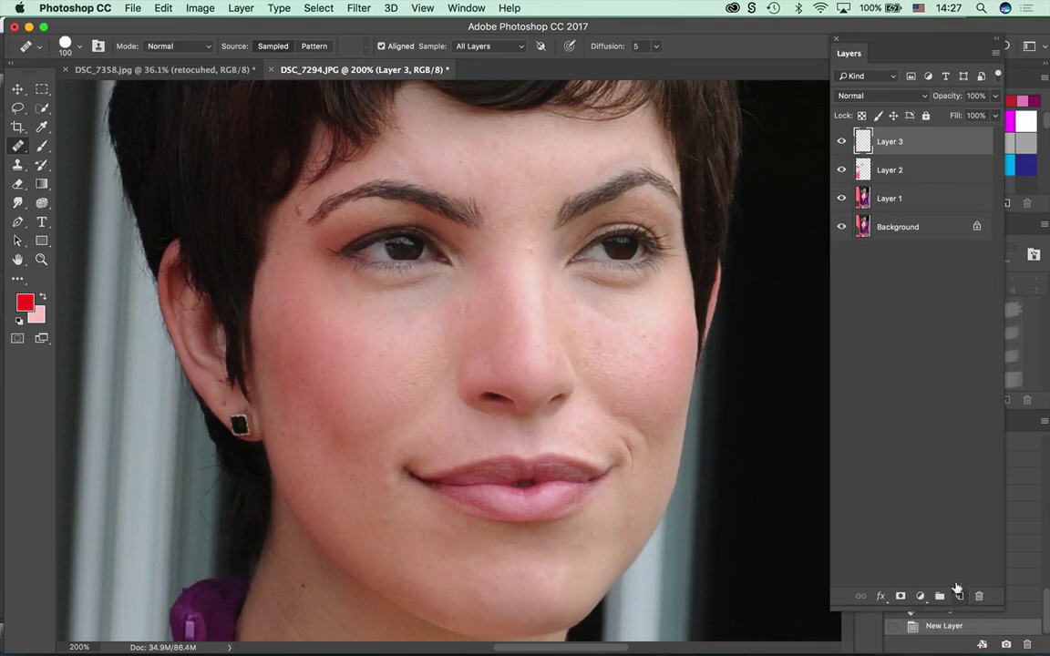
{"action": "right_click", "coordinate": [18, 149]}
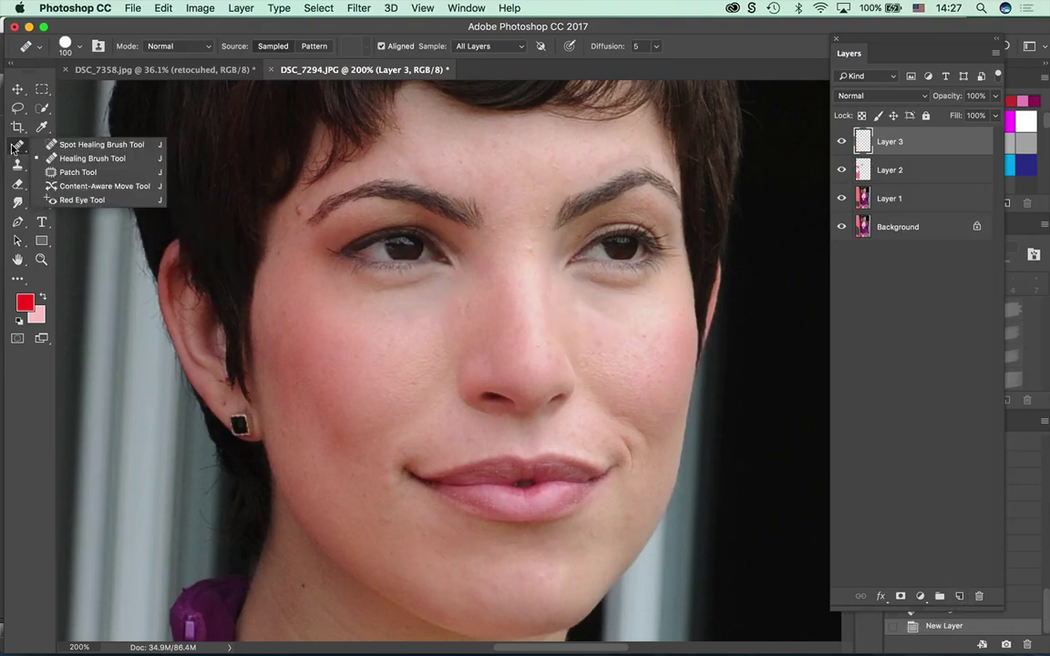
{"action": "left_click", "coordinate": [55, 137]}
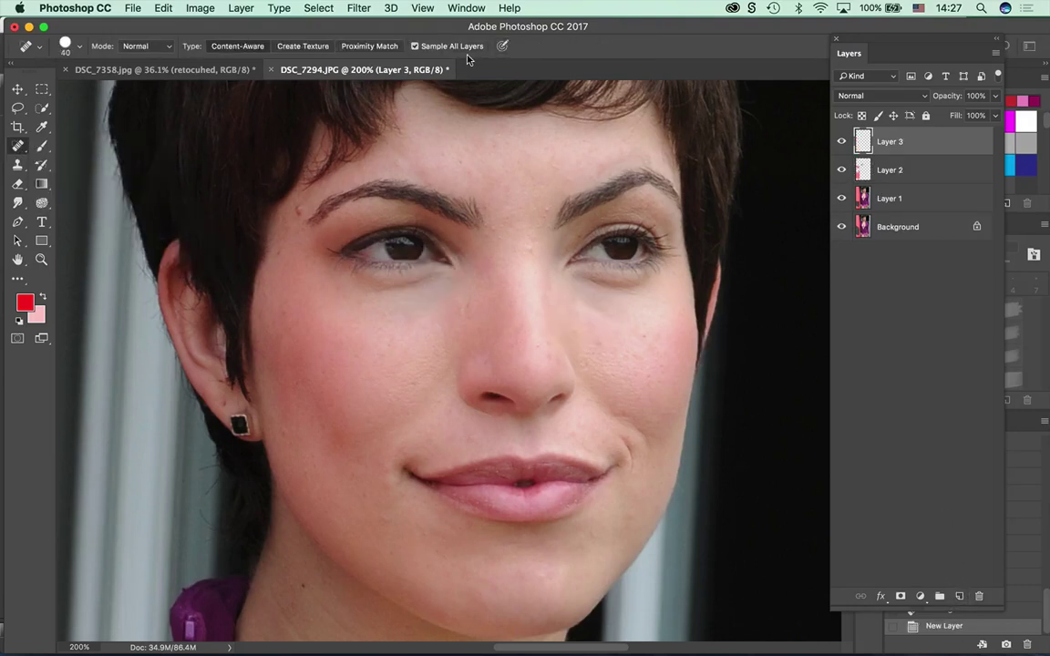
Heal blemishes between the eyebrows, near the left eyebrow and temple, and three on the right cheek.
{"action": "left_click", "coordinate": [541, 209]}
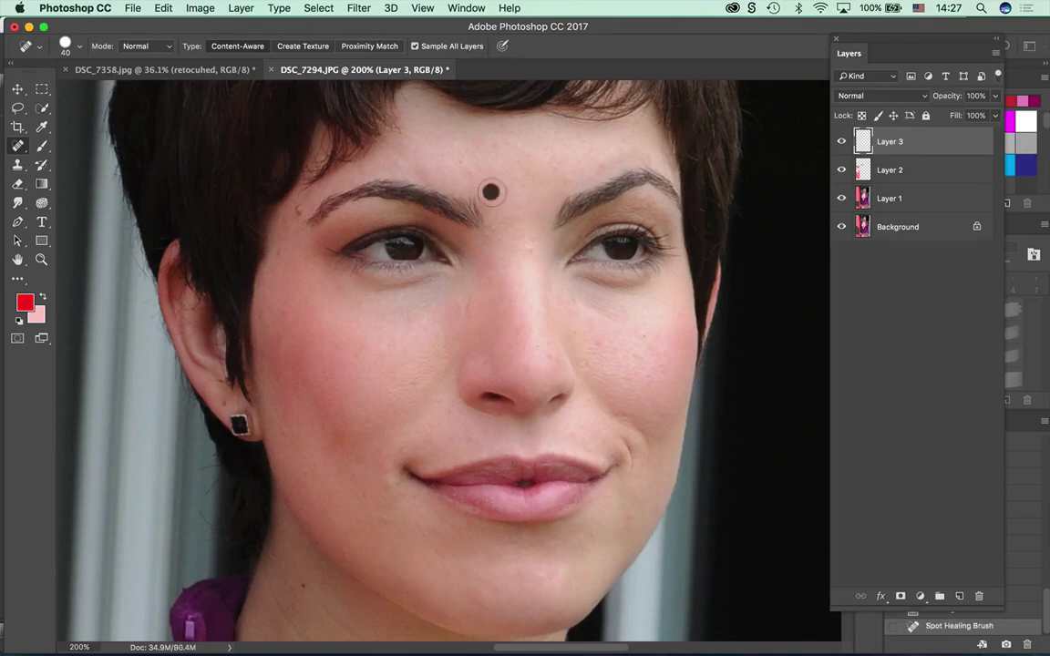
{"action": "left_click", "coordinate": [297, 209]}
{"action": "left_click", "coordinate": [276, 221]}
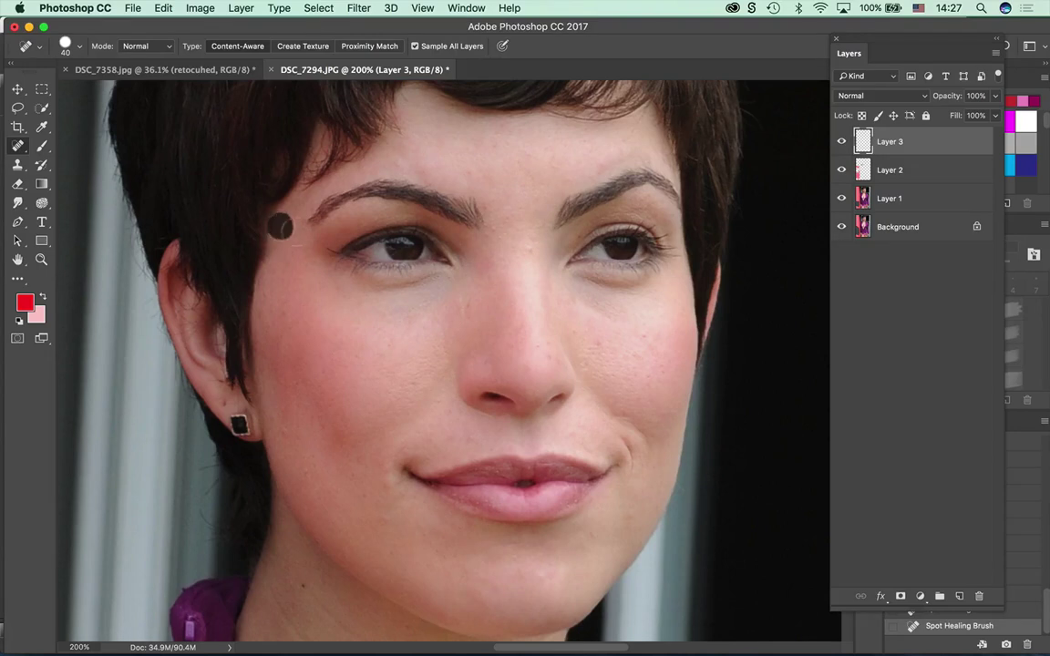
{"action": "left_click", "coordinate": [592, 344]}
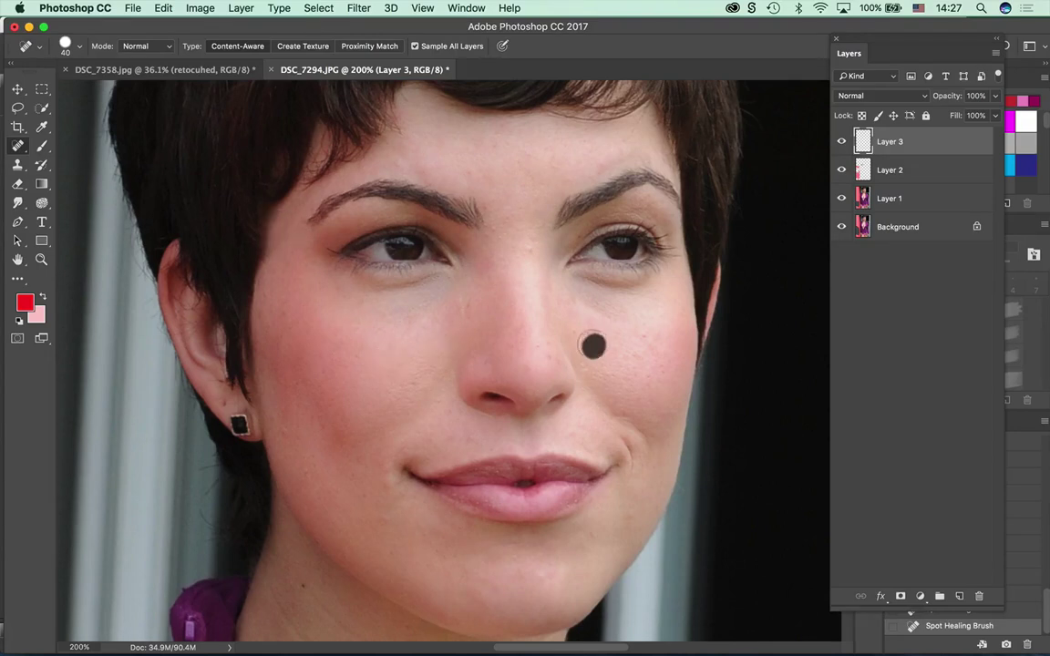
{"action": "left_click", "coordinate": [640, 345]}
{"action": "left_click", "coordinate": [661, 374]}
Heal spots on the left cheek, nose bridge and forehead, then bring up DSC_7358.jpg.
{"action": "left_click", "coordinate": [401, 340]}
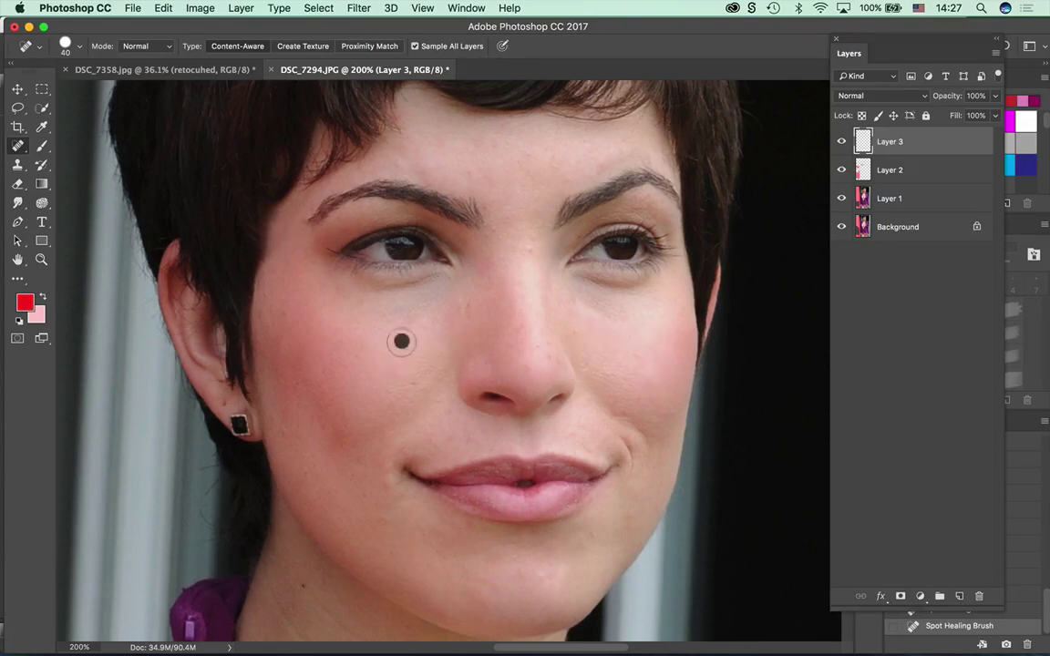
{"action": "left_click", "coordinate": [527, 253]}
{"action": "left_click", "coordinate": [487, 176]}
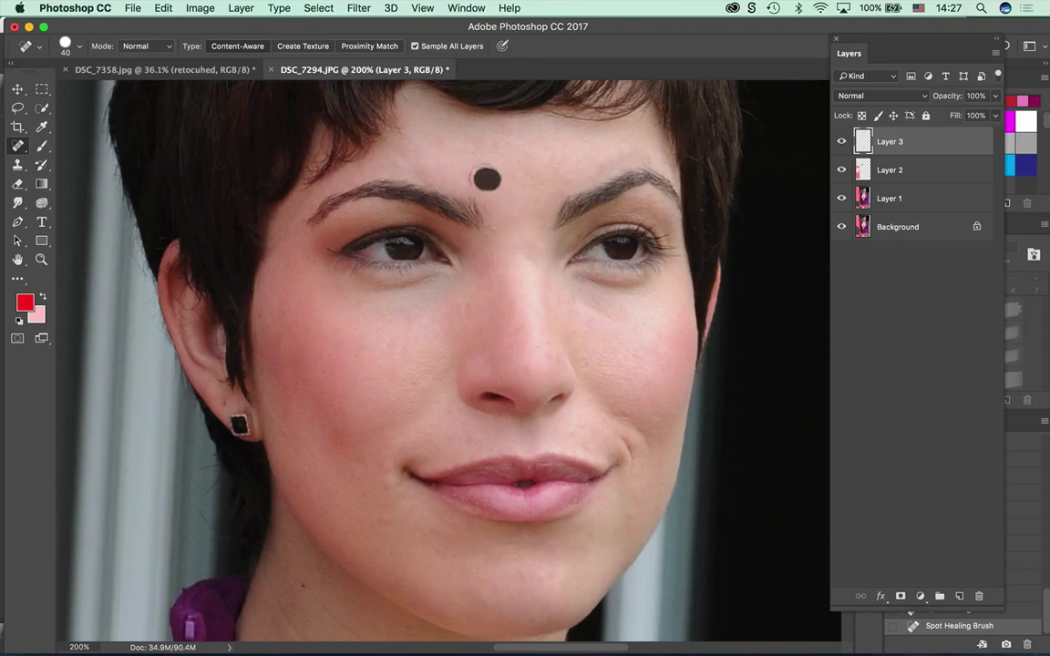
{"action": "left_click", "coordinate": [455, 169]}
{"action": "left_click", "coordinate": [328, 309]}
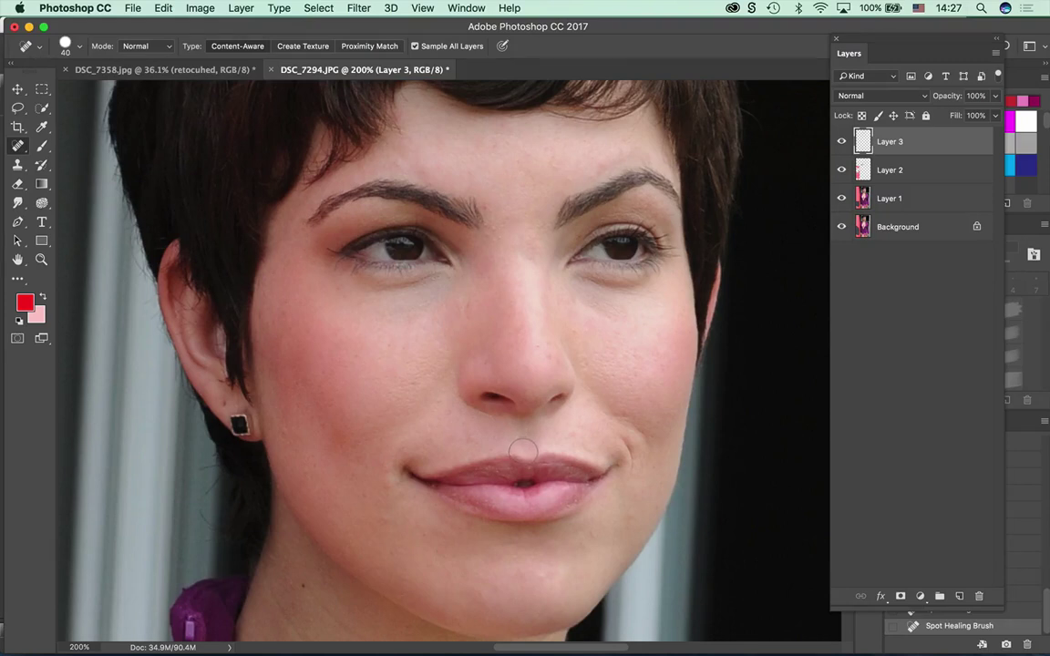
{"action": "left_click", "coordinate": [124, 71]}
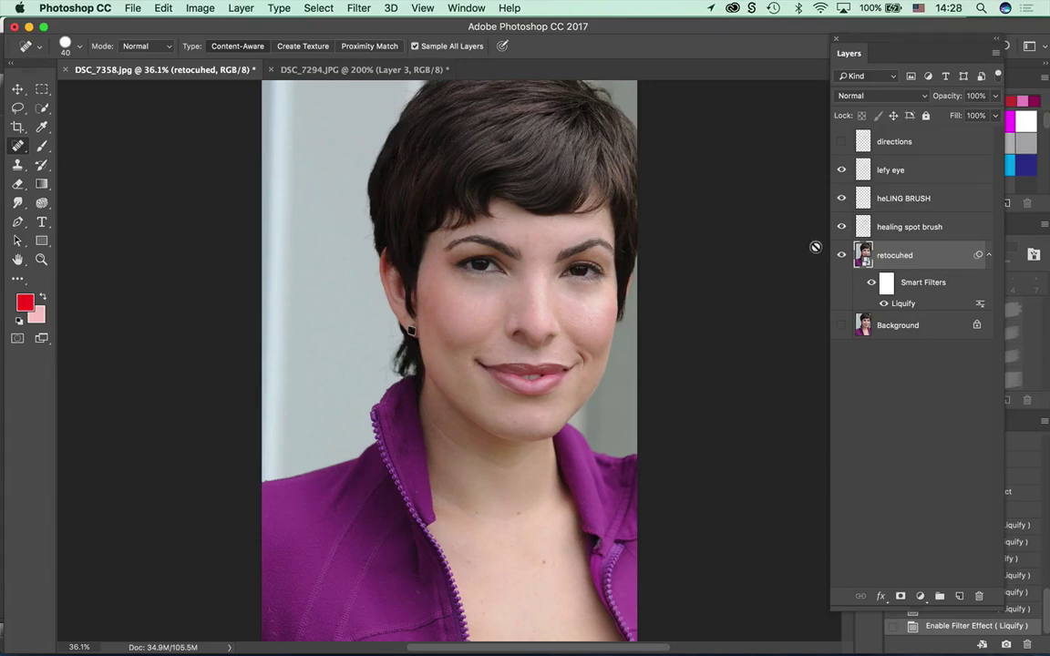
{"action": "double_click", "coordinate": [900, 307]}
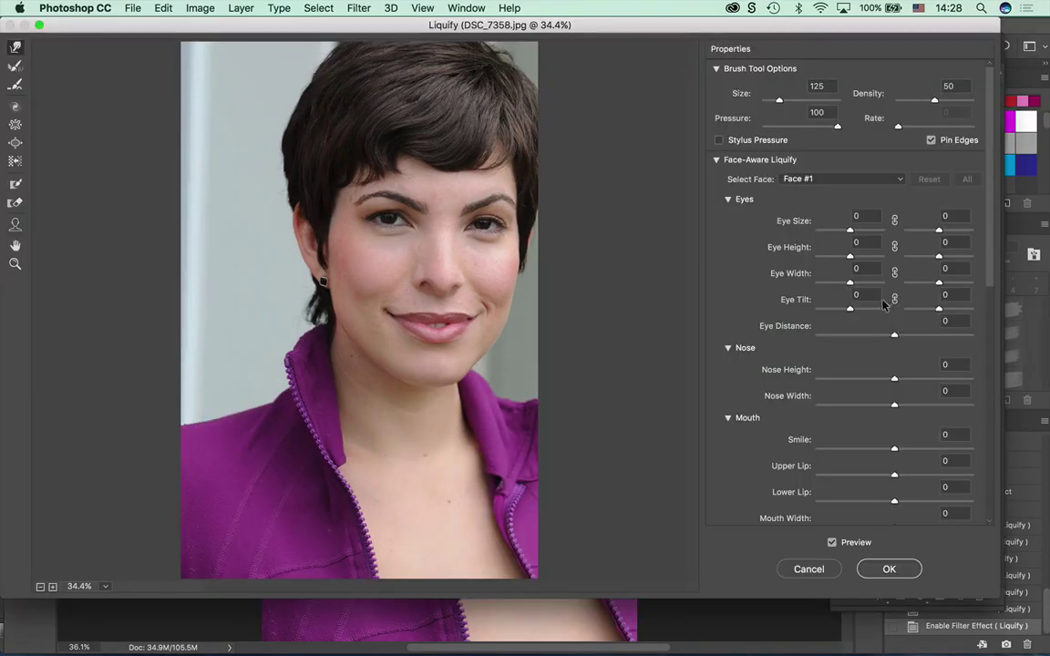
{"action": "left_click", "coordinate": [14, 65]}
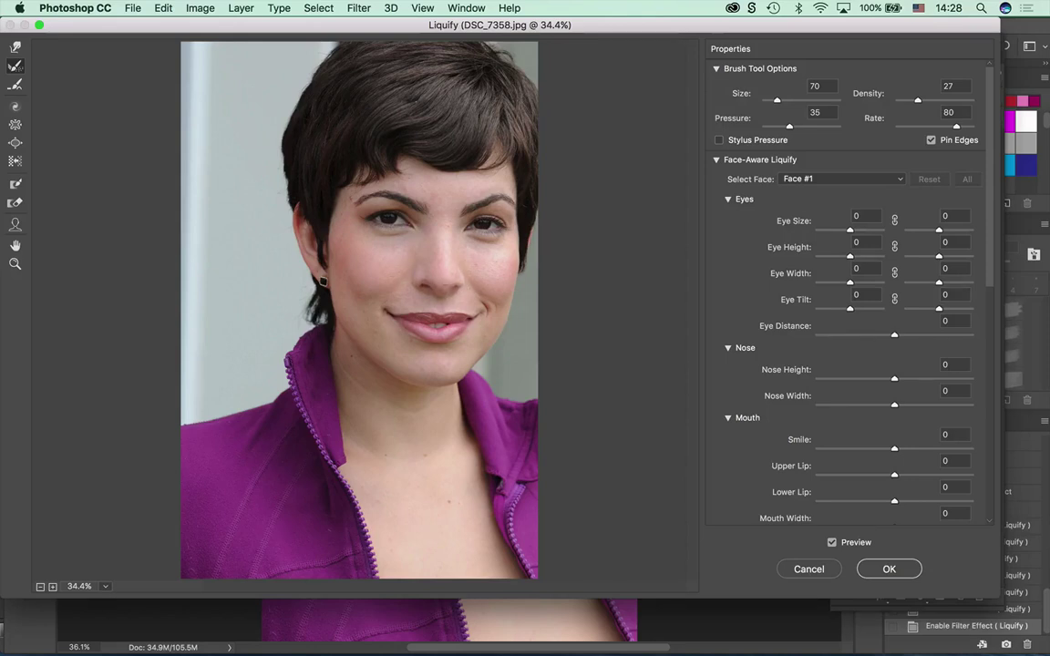
{"action": "key", "text": "bracketright"}
{"action": "key", "text": "bracketright"}
{"action": "key", "text": "bracketright"}
{"action": "key", "text": "bracketright"}
{"action": "key", "text": "bracketright"}
{"action": "key", "text": "bracketright"}
{"action": "left_click", "coordinate": [885, 568]}
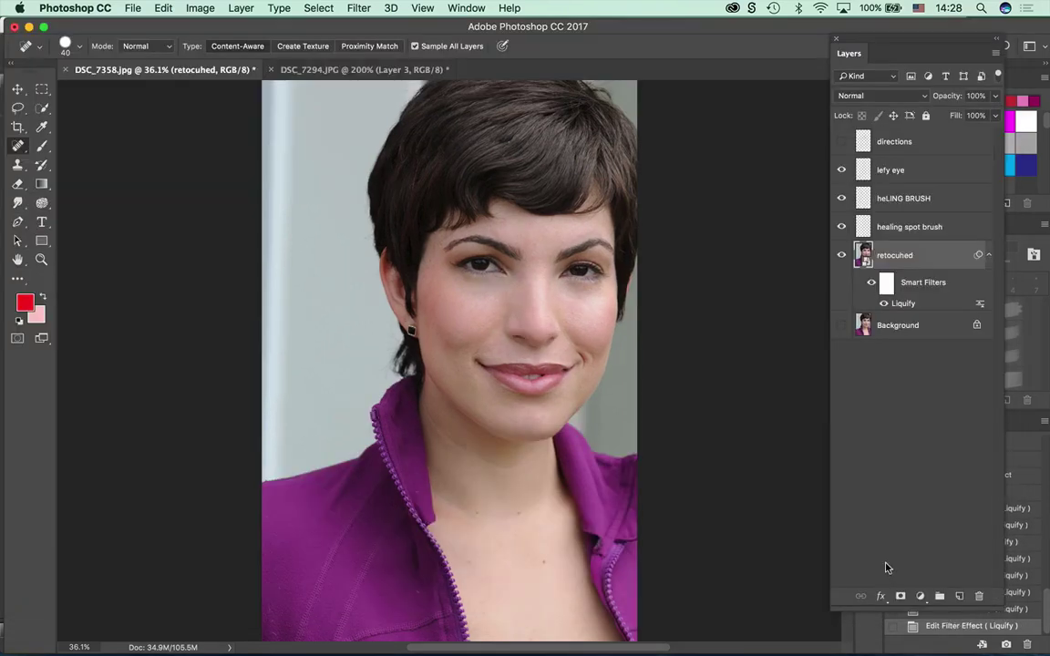
Toggle Liquify and the directions markup to compare, then select lefy eye through retocuhed.
{"action": "left_click", "coordinate": [881, 303]}
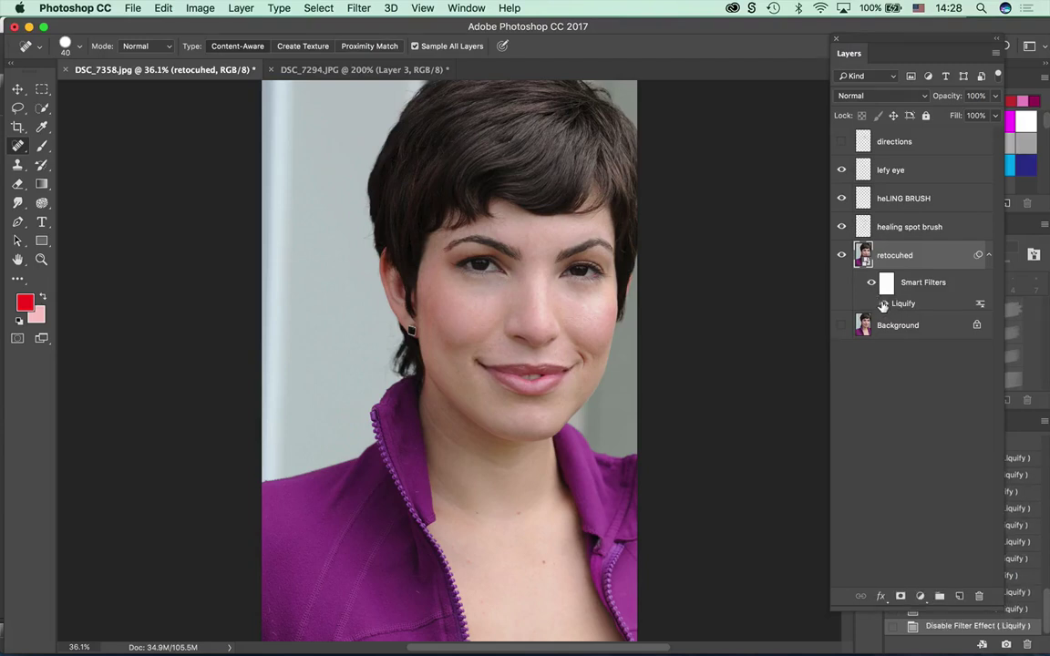
{"action": "left_click", "coordinate": [883, 304]}
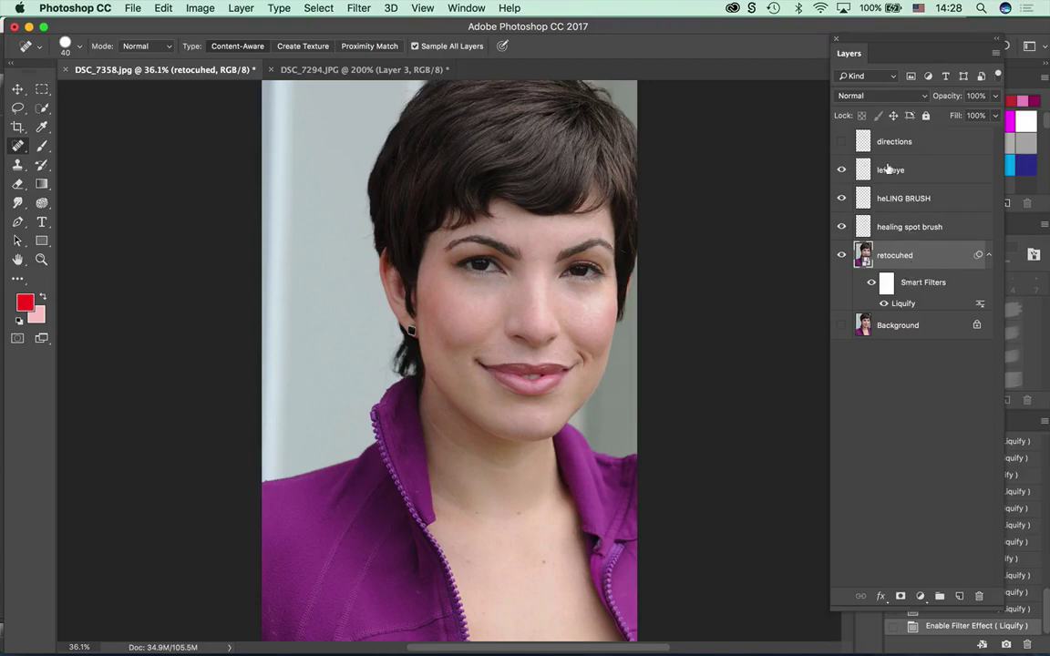
{"action": "left_click", "coordinate": [840, 141]}
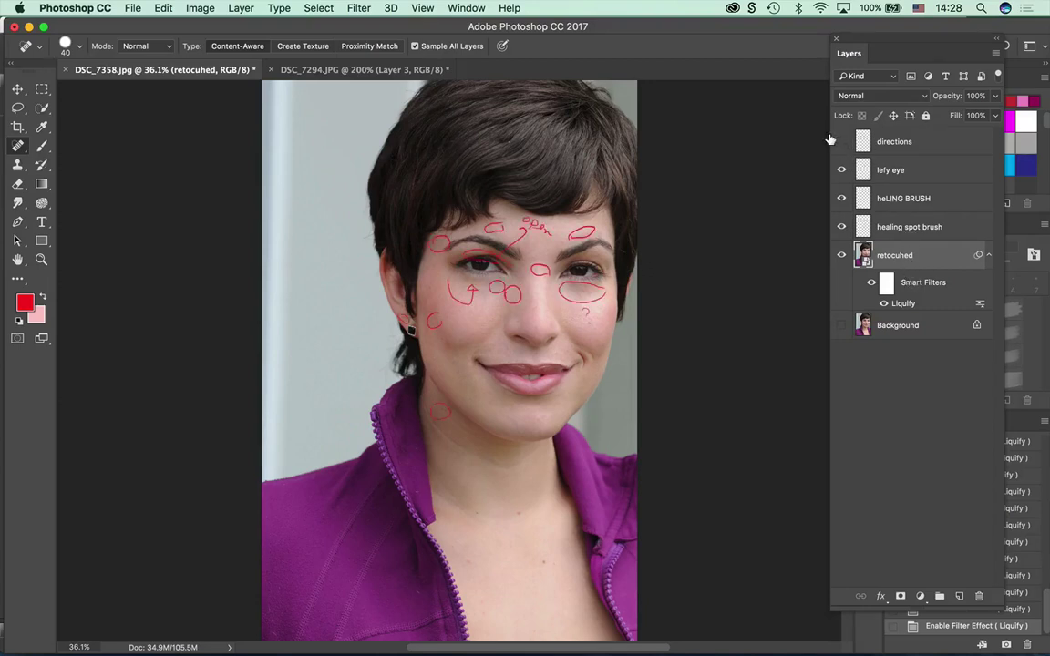
{"action": "left_click", "coordinate": [840, 142]}
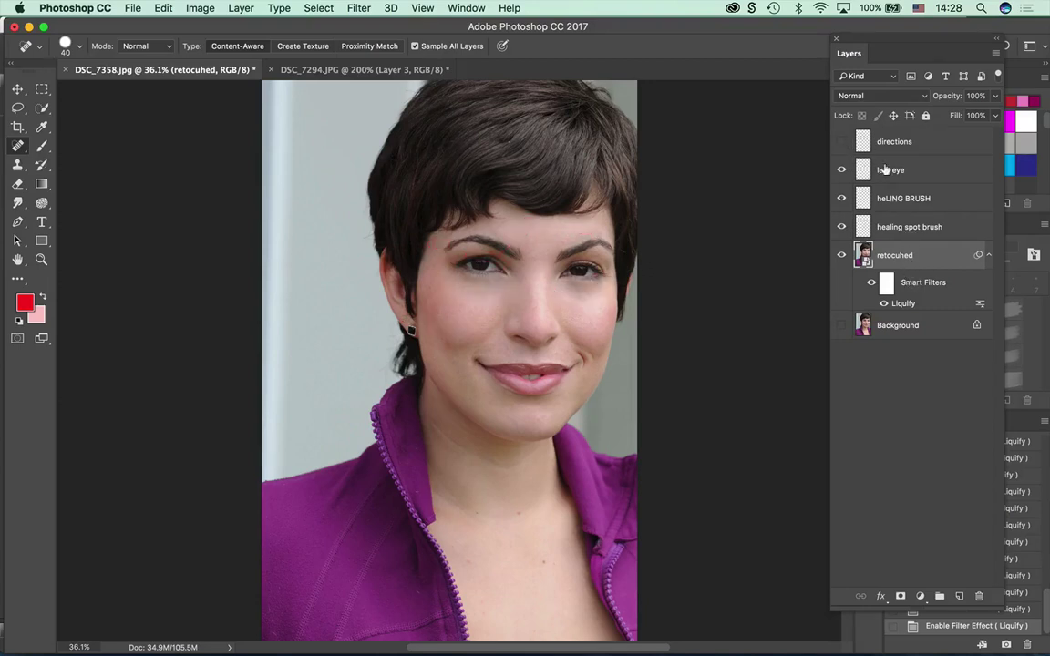
{"action": "left_click", "coordinate": [934, 176], "text": "shift"}
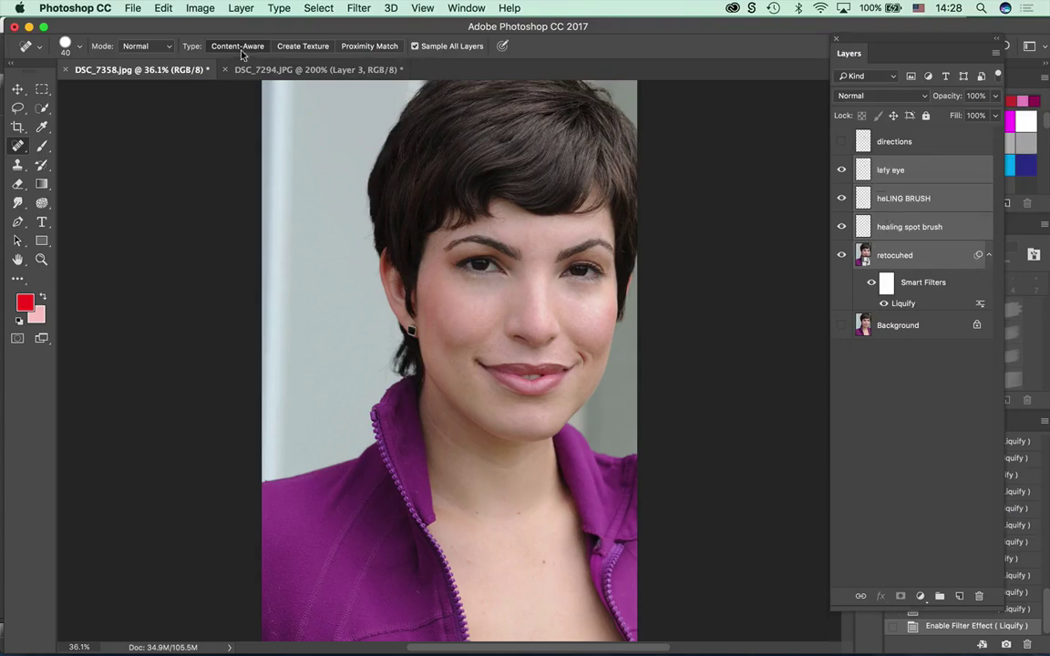
Convert the selected retouching layers into a single smart object.
{"action": "left_click", "coordinate": [229, 8]}
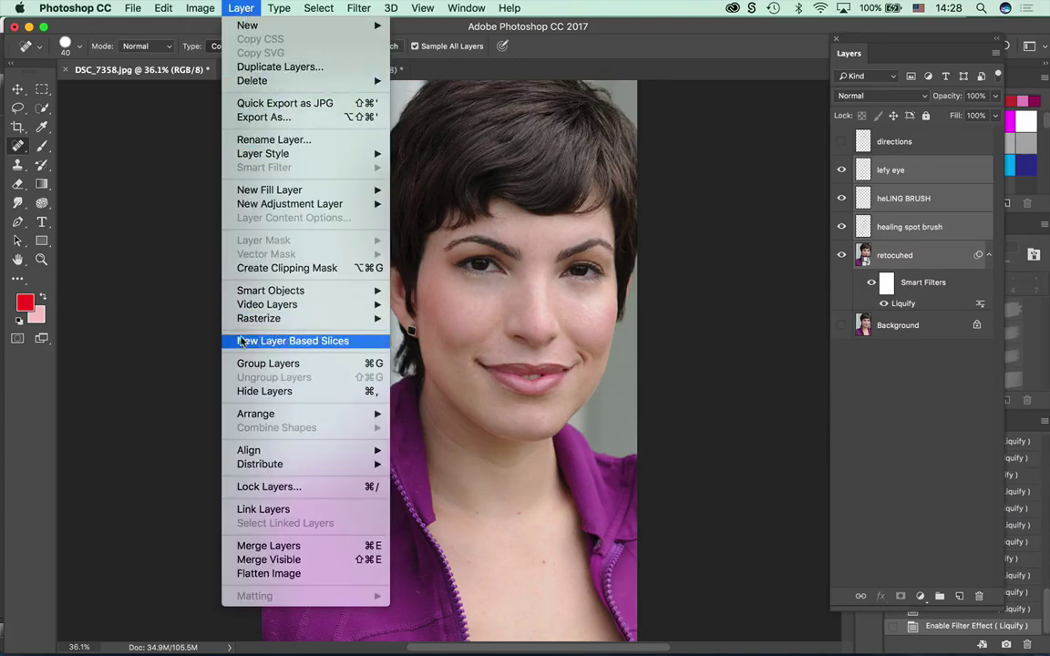
{"action": "mouse_move", "coordinate": [347, 291]}
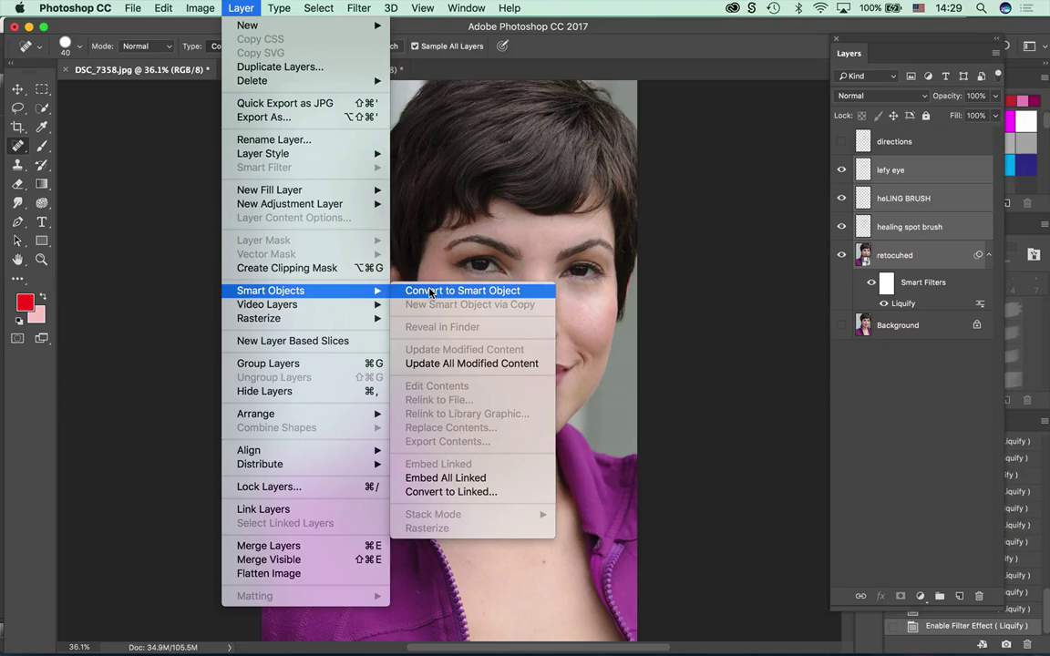
{"action": "left_click", "coordinate": [432, 292]}
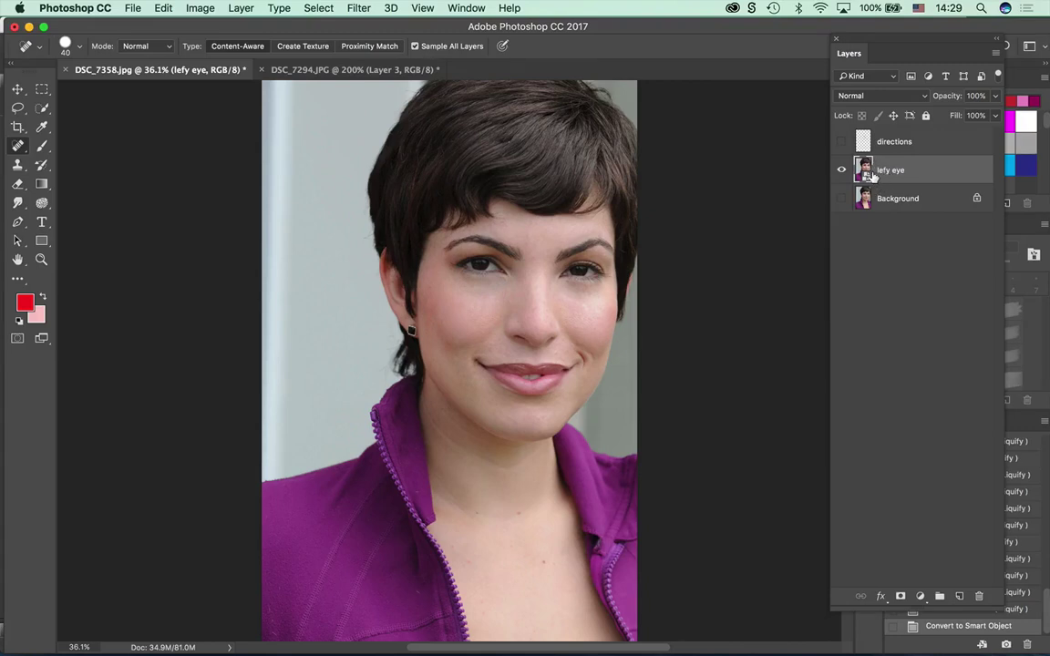
Rename the smart object layer to 'retouched'.
{"action": "double_click", "coordinate": [884, 171]}
{"action": "type", "text": "retouched"}
{"action": "key", "text": "Return"}
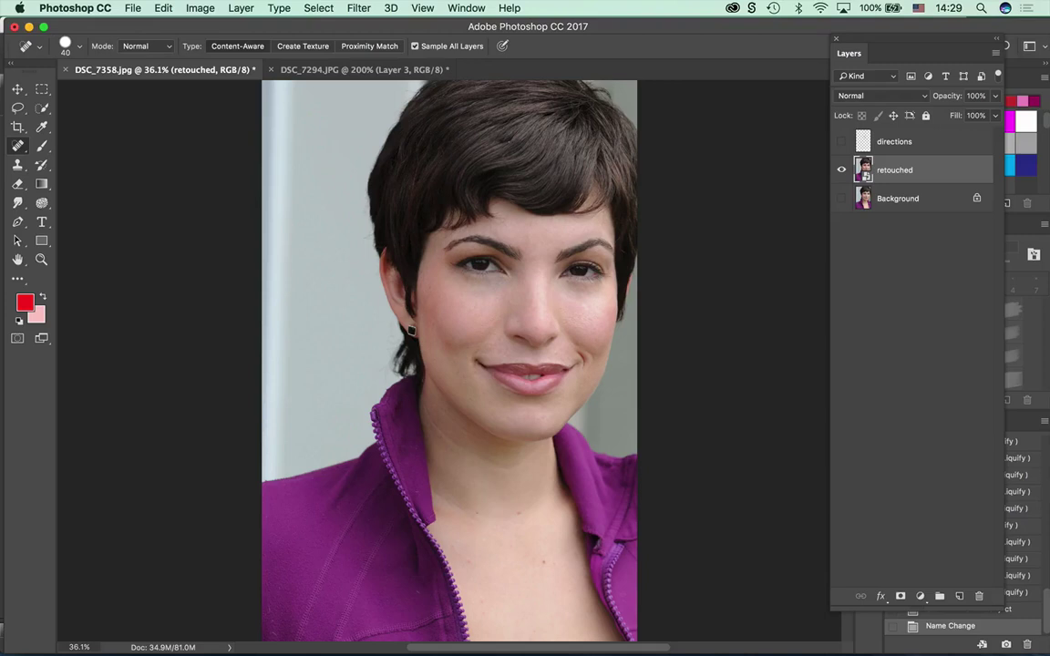
Show the Background layer and set up Canvas Size in Percent with a middle-left anchor.
{"action": "left_click", "coordinate": [841, 198]}
{"action": "left_click", "coordinate": [889, 200]}
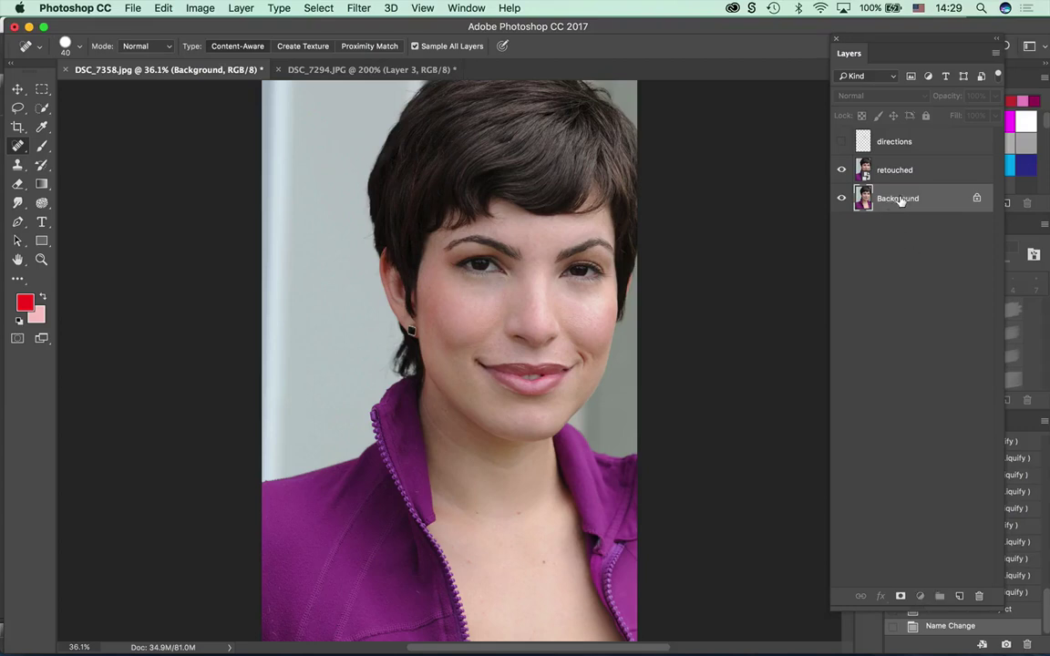
{"action": "left_click", "coordinate": [197, 9]}
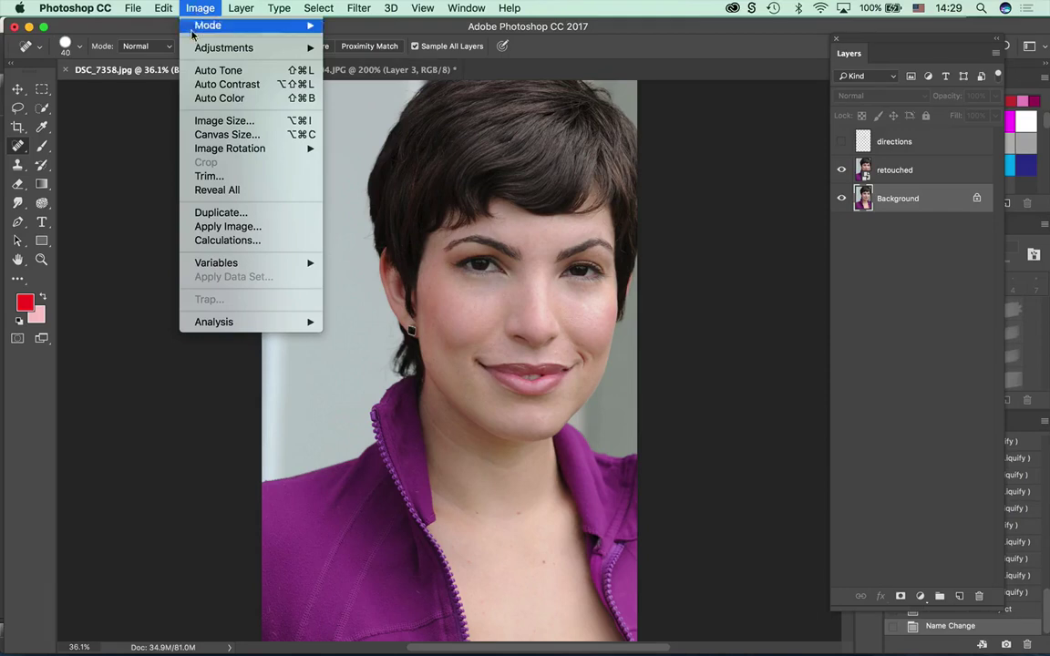
{"action": "left_click", "coordinate": [226, 137]}
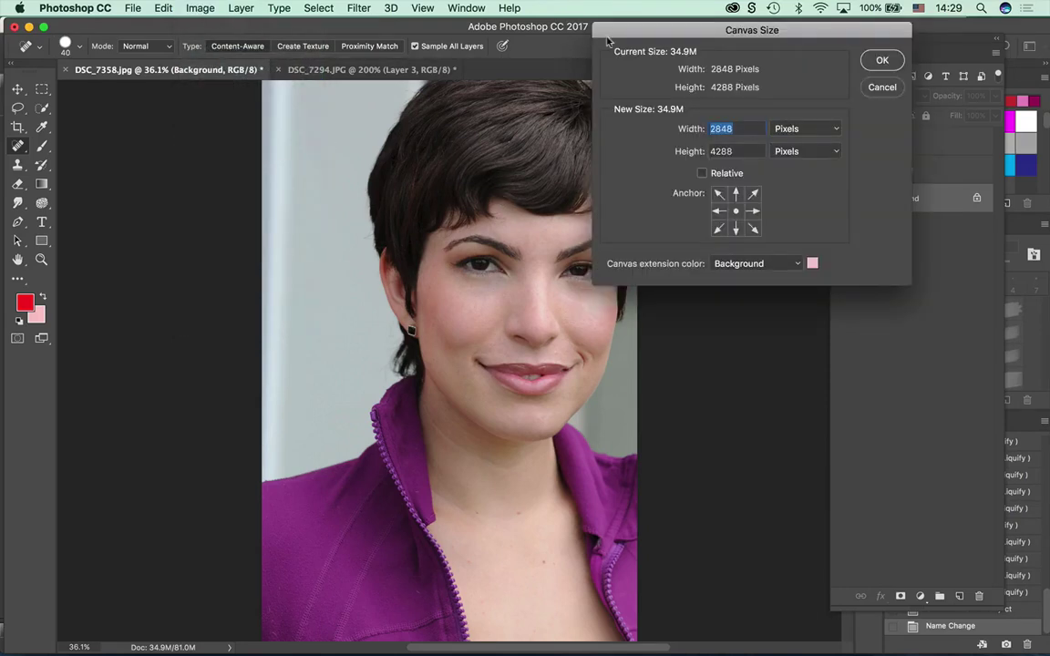
{"action": "left_click_drag", "start_coordinate": [633, 33], "coordinate": [699, 42]}
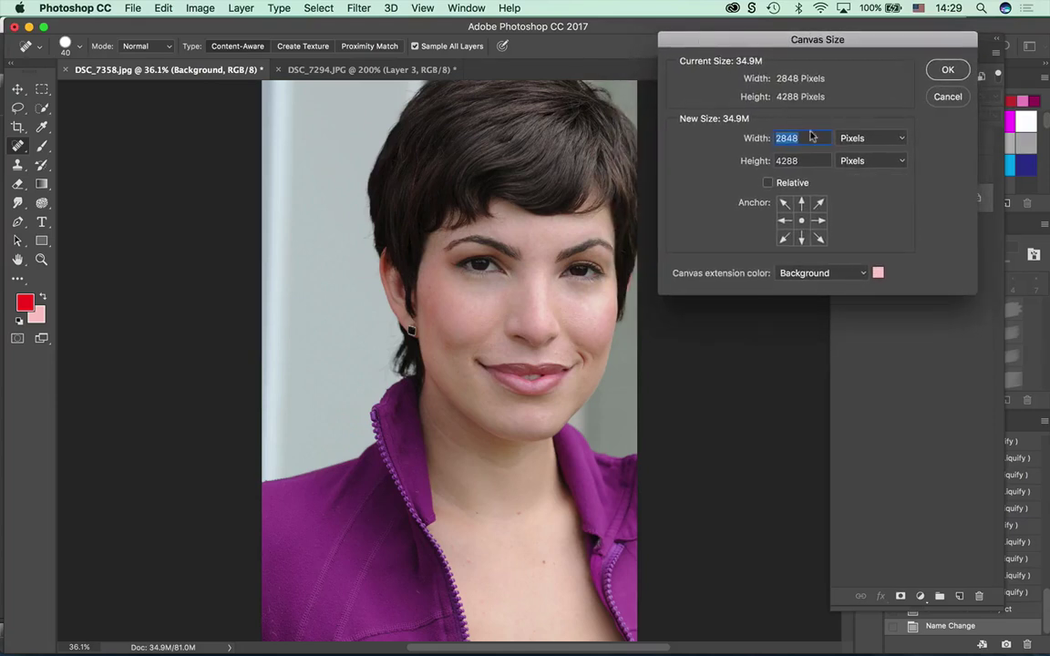
{"action": "left_click", "coordinate": [857, 137]}
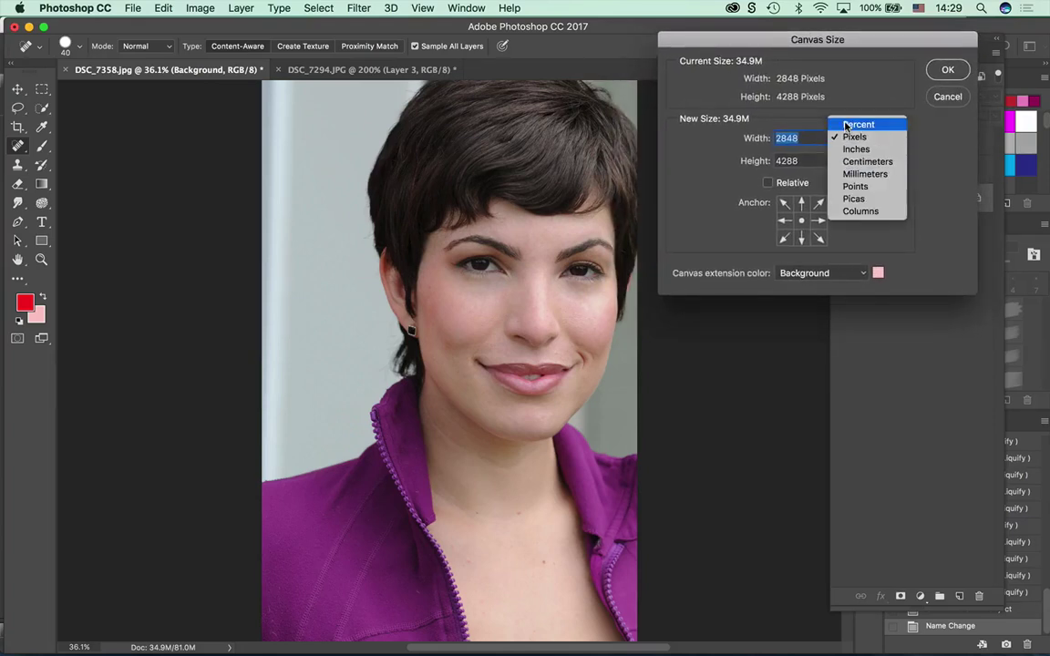
{"action": "left_click", "coordinate": [857, 124]}
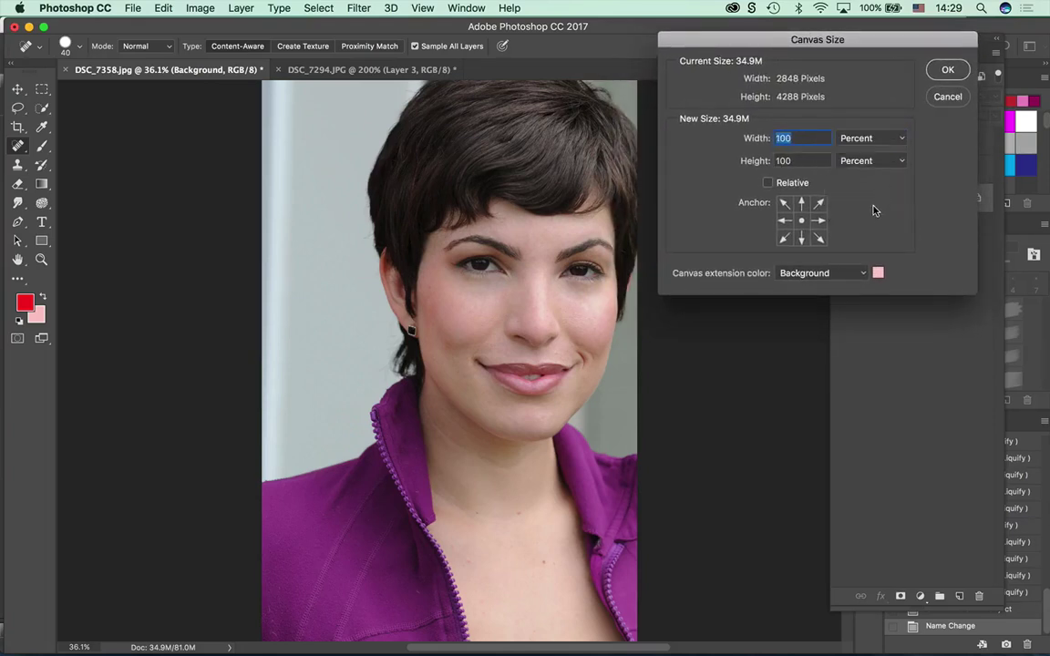
{"action": "left_click", "coordinate": [783, 221]}
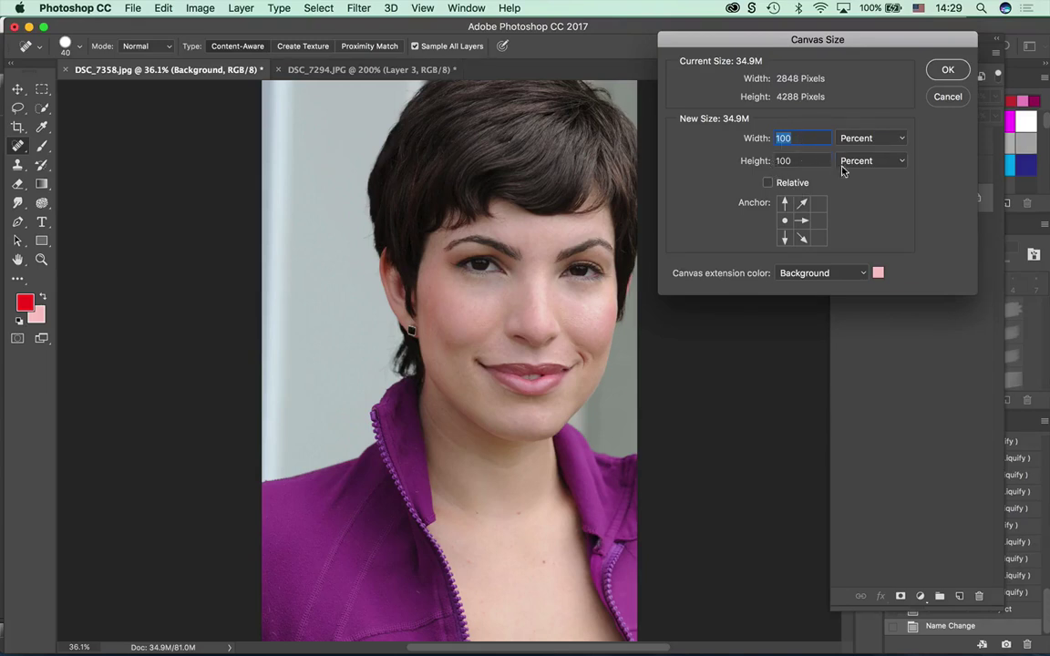
Enter Width 200% and Height 100%, correcting the out-of-range entry, and apply.
{"action": "key", "text": "Tab"}
{"action": "type", "text": "0"}
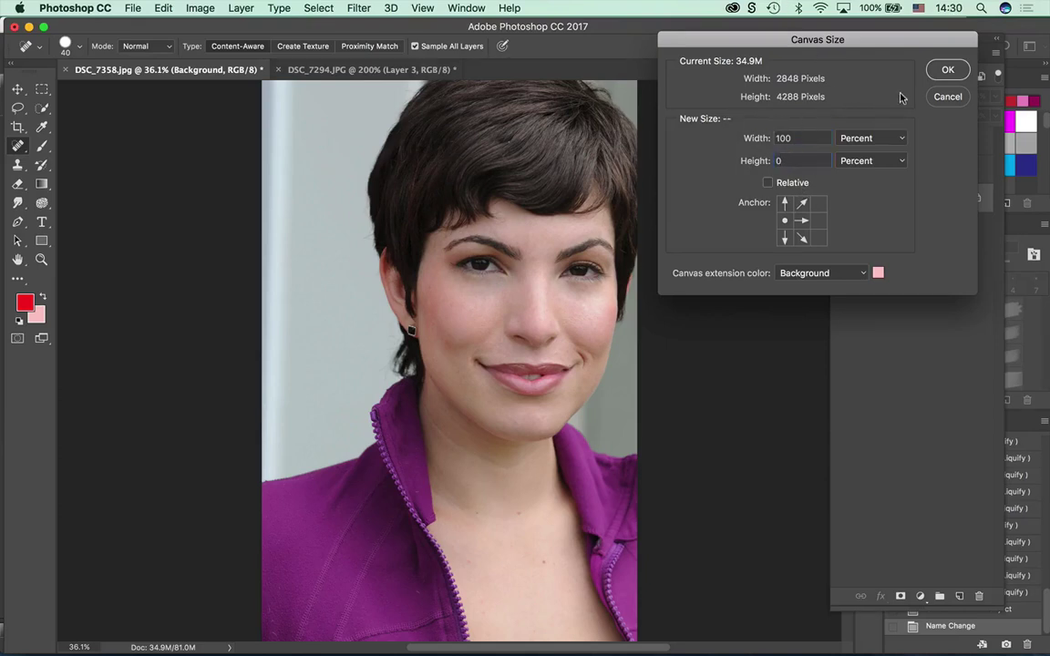
{"action": "left_click", "coordinate": [941, 72]}
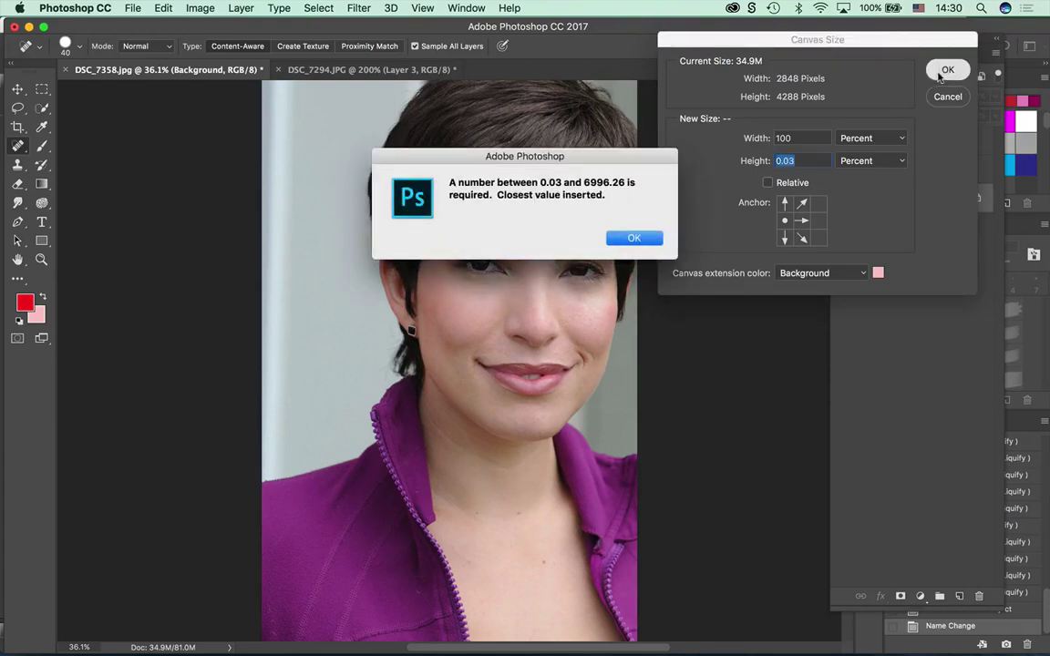
{"action": "left_click", "coordinate": [638, 237]}
{"action": "double_click", "coordinate": [788, 137]}
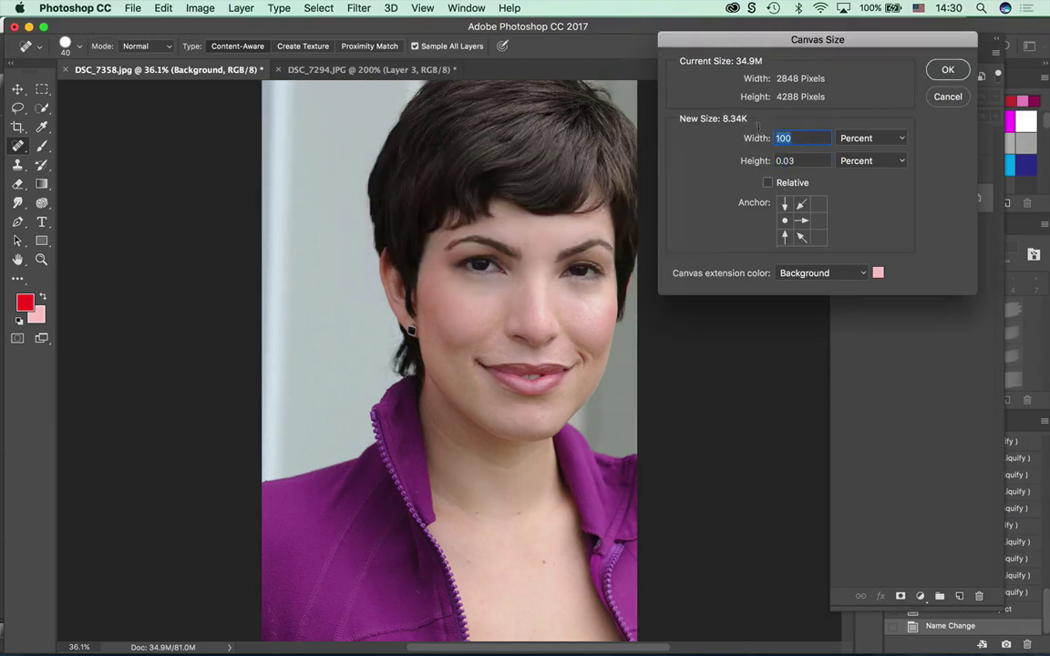
{"action": "key", "text": "BackSpace"}
{"action": "type", "text": "200"}
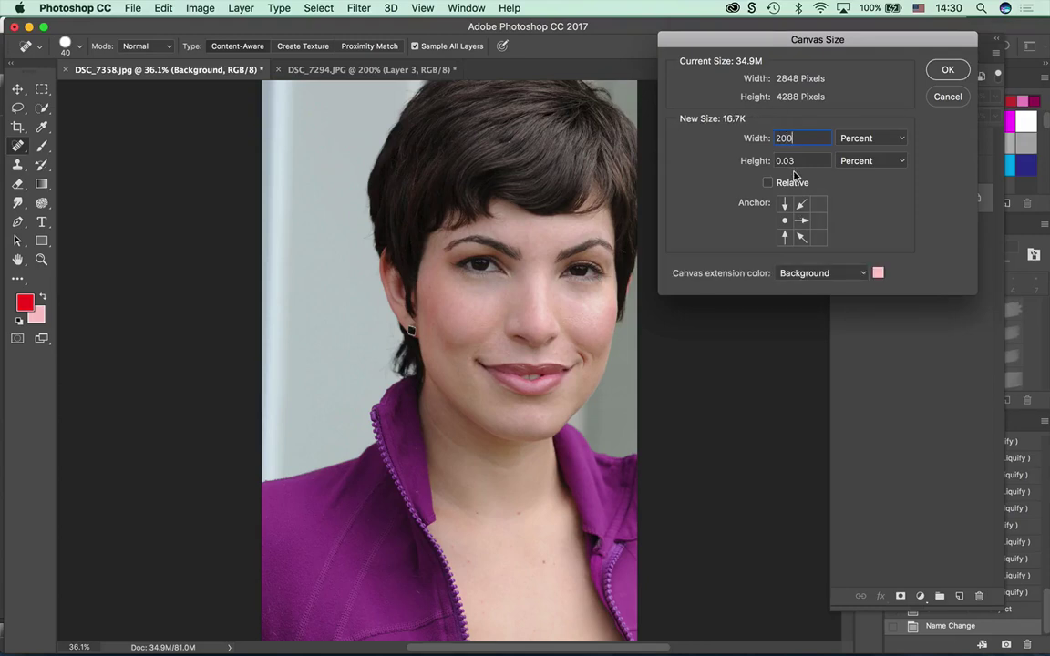
{"action": "key", "text": "Tab"}
{"action": "type", "text": "100"}
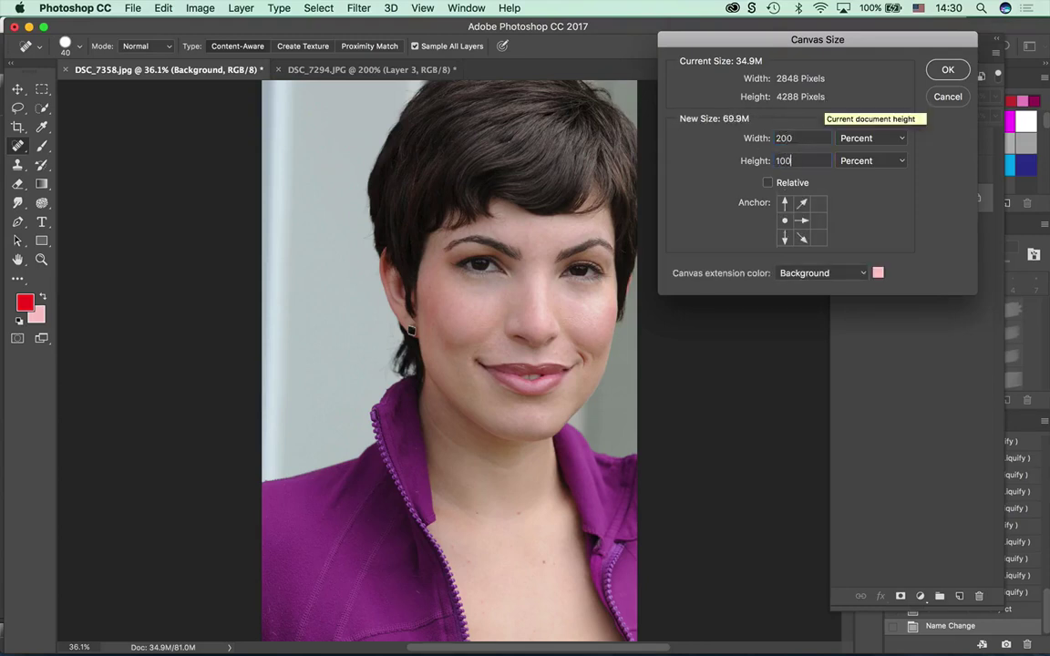
{"action": "left_click", "coordinate": [948, 70]}
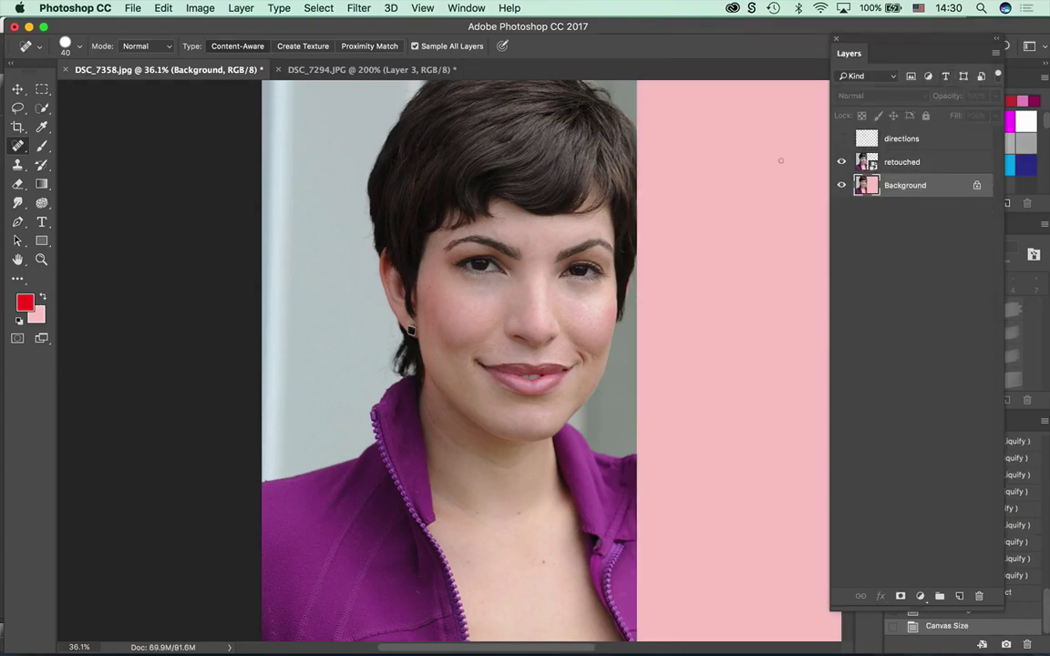
Fit the canvas, move the retouched layer into the right half, and toggle it to compare.
{"action": "key", "text": "super+minus"}
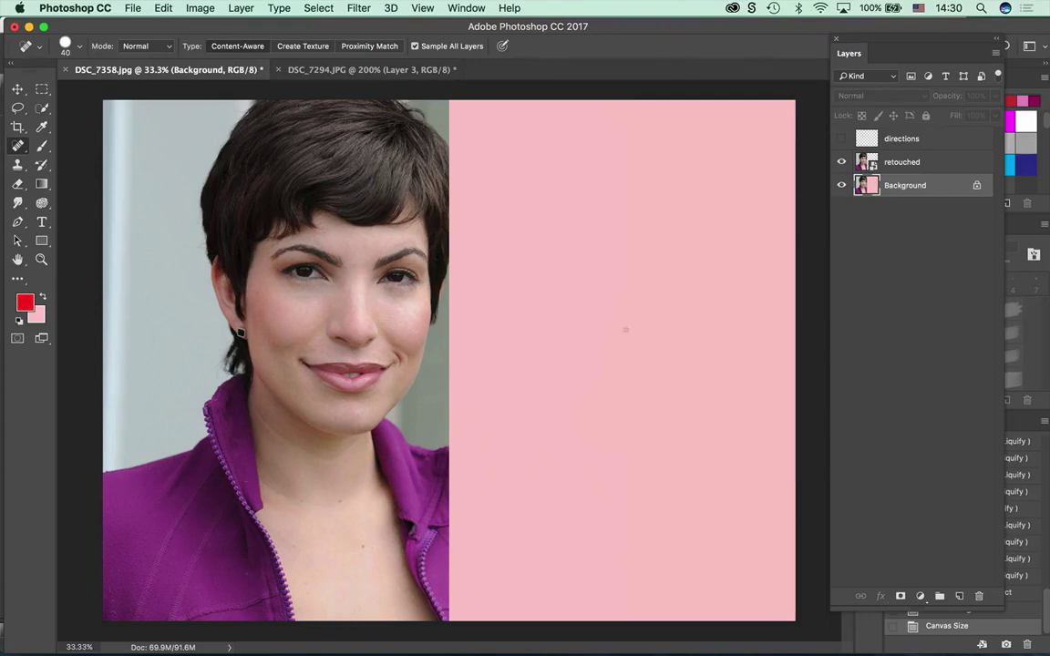
{"action": "left_click", "coordinate": [902, 164]}
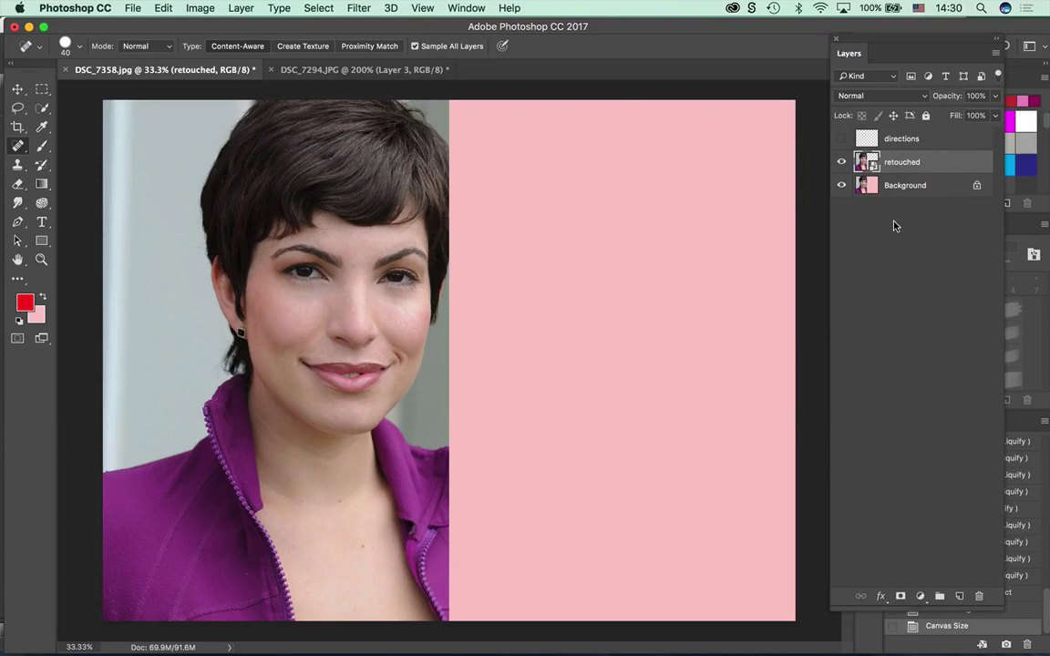
{"action": "left_click", "coordinate": [18, 89]}
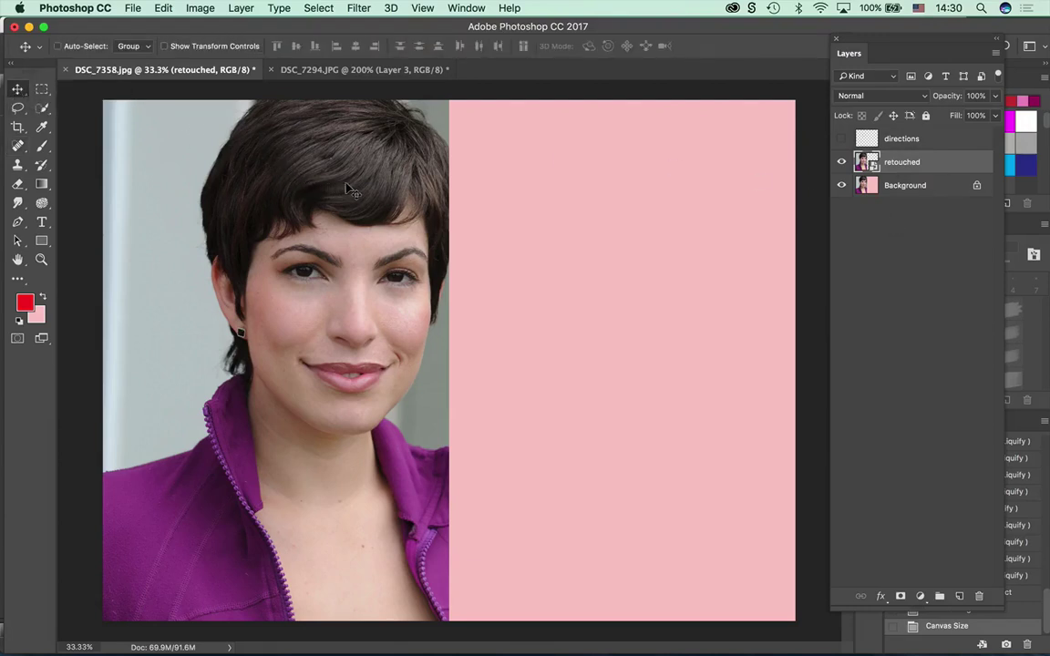
{"action": "mouse_move", "coordinate": [337, 239]}
{"action": "left_mouse_down"}
{"action": "mouse_move", "coordinate": [452, 227]}
{"action": "mouse_move", "coordinate": [716, 247]}
{"action": "mouse_move", "coordinate": [673, 251]}
{"action": "left_mouse_up"}
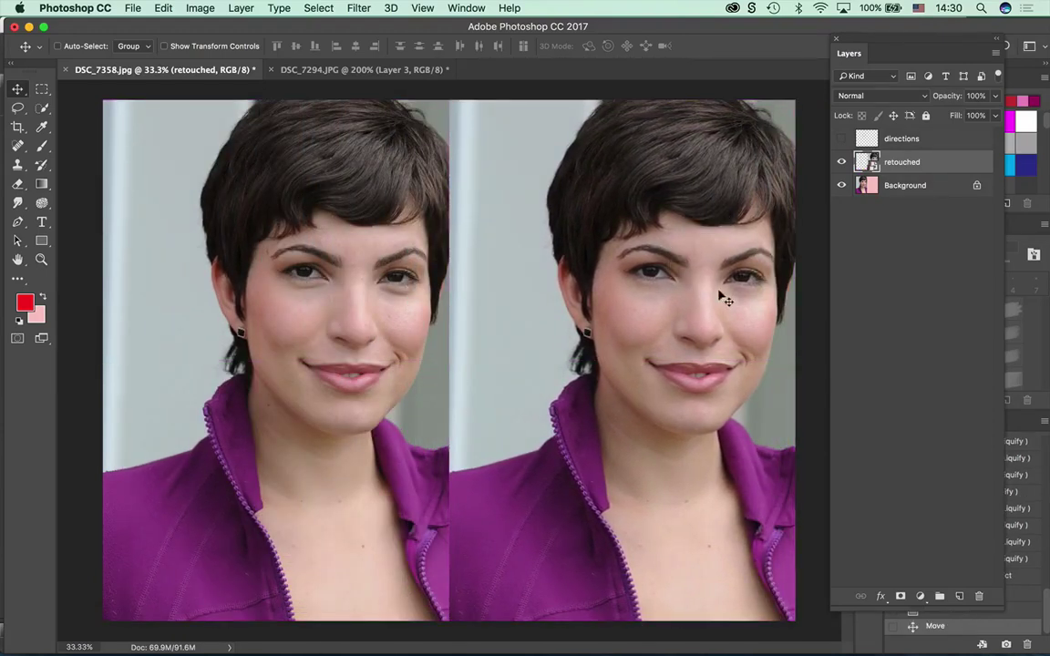
{"action": "left_click", "coordinate": [843, 162]}
{"action": "left_click", "coordinate": [843, 163]}
Undo the layer move and canvas enlargement, then select the Background layer.
{"action": "key", "text": "super+alt+z"}
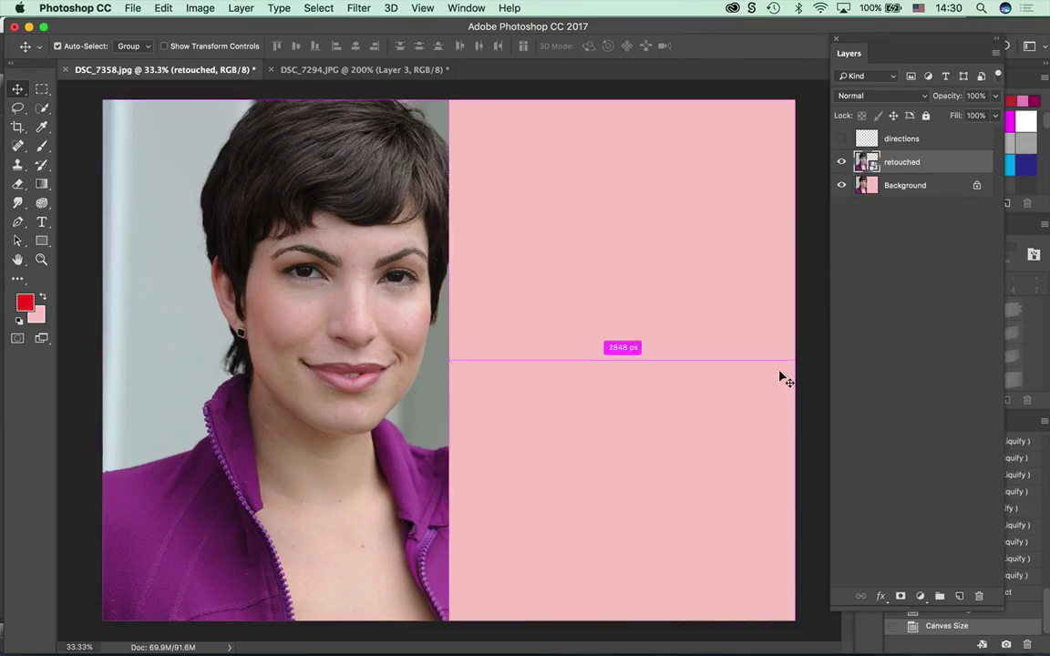
{"action": "key", "text": "super+alt+z"}
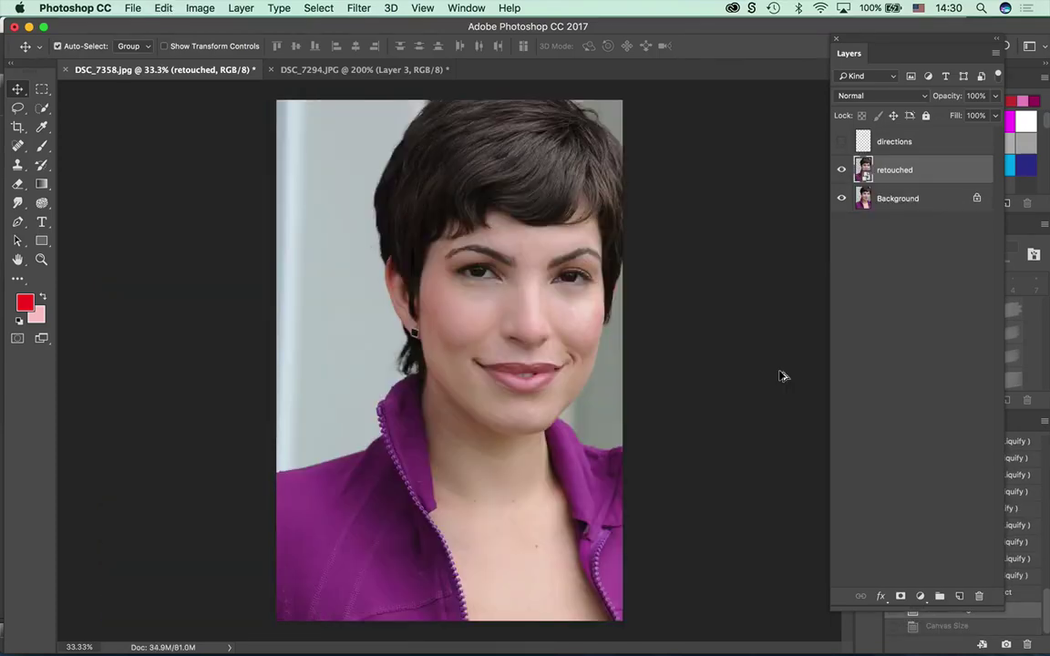
{"action": "key", "text": "super"}
{"action": "left_click", "coordinate": [910, 200]}
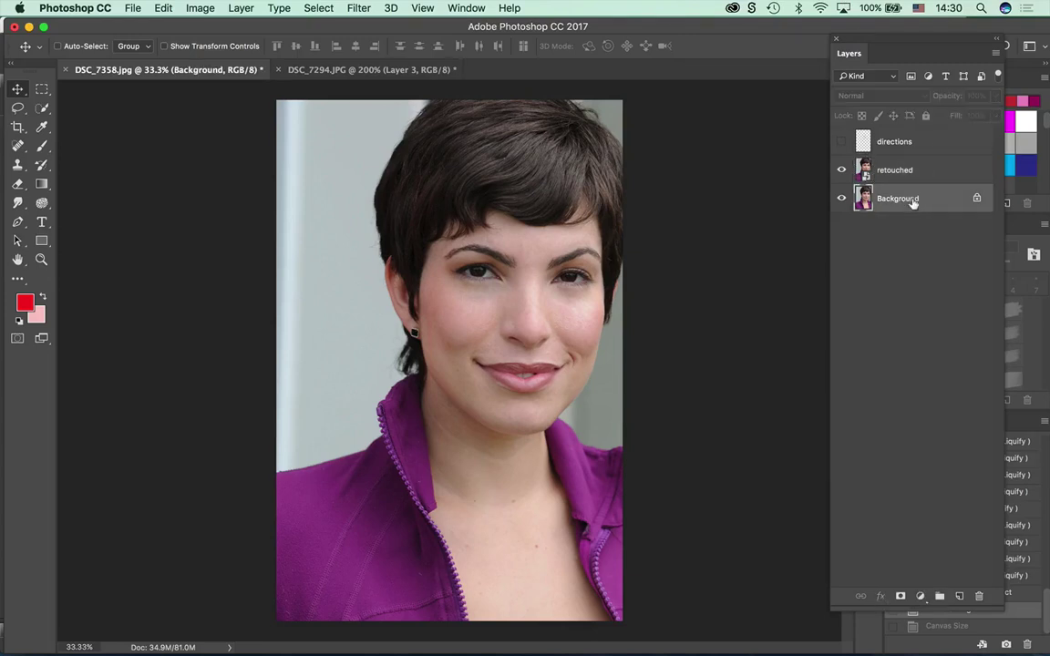
Widen the canvas to 200% width in Percent with a middle-left anchor.
{"action": "left_click", "coordinate": [193, 7]}
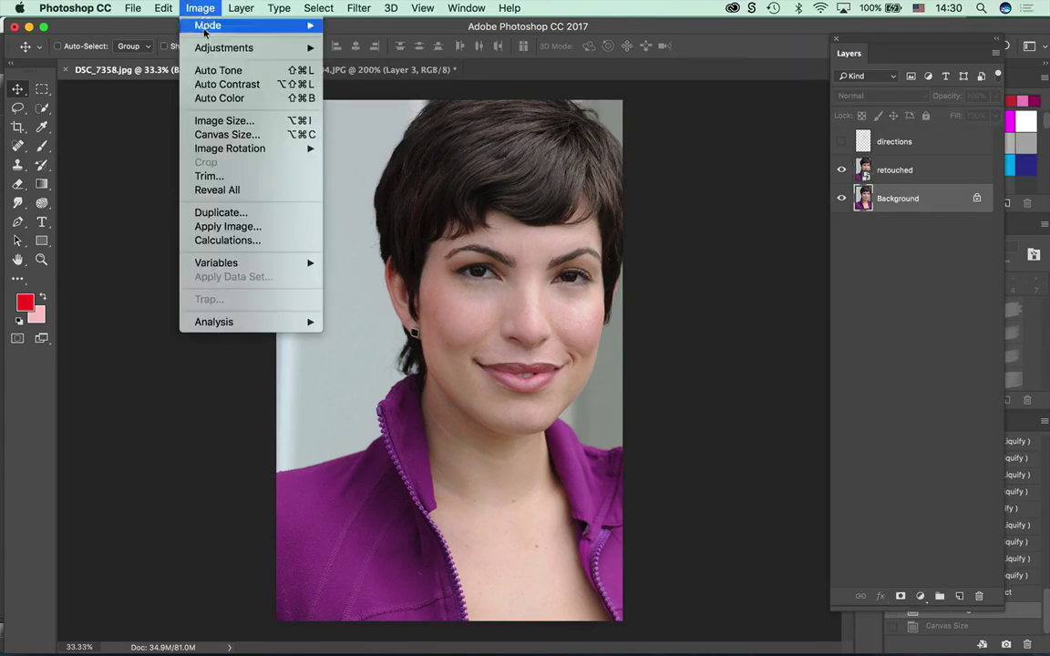
{"action": "left_click", "coordinate": [227, 134]}
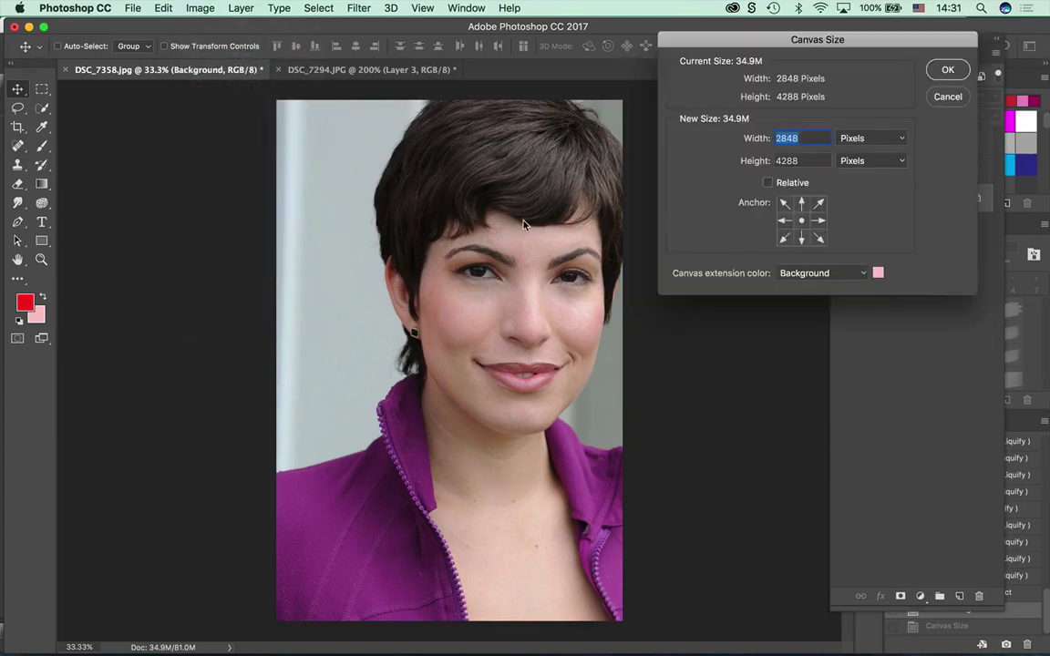
{"action": "left_click", "coordinate": [882, 139]}
{"action": "left_click", "coordinate": [877, 125]}
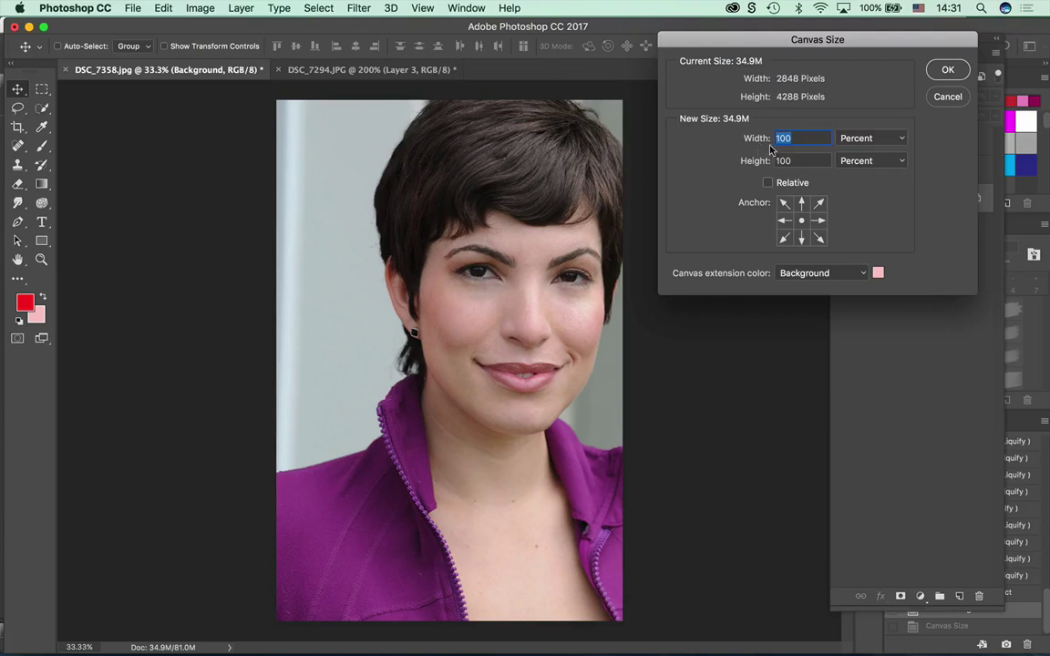
{"action": "left_click", "coordinate": [785, 221]}
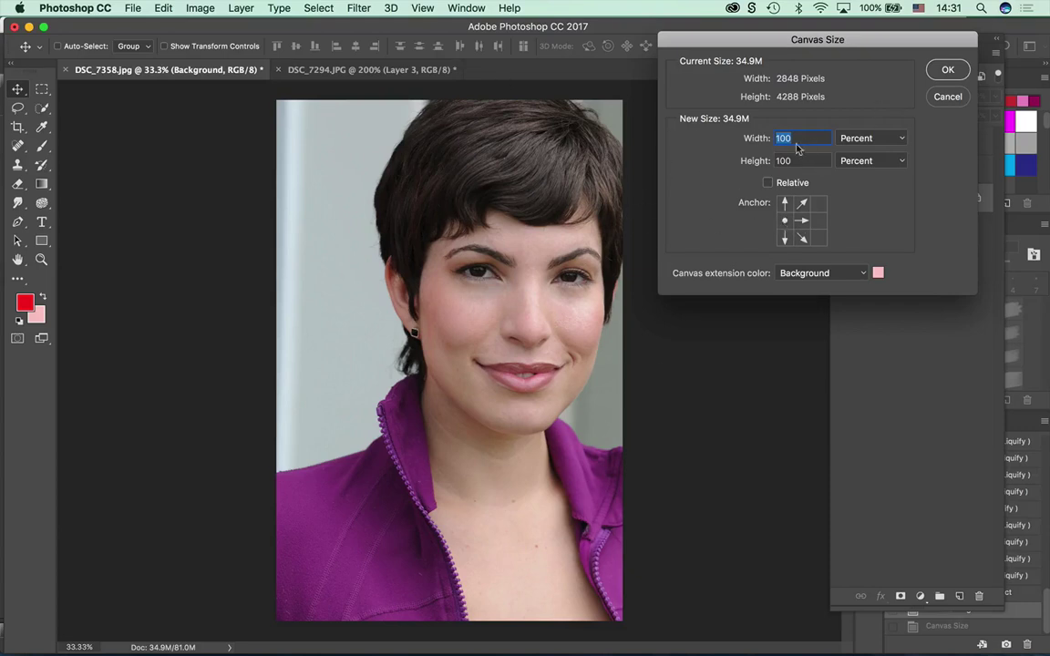
{"action": "type", "text": "200"}
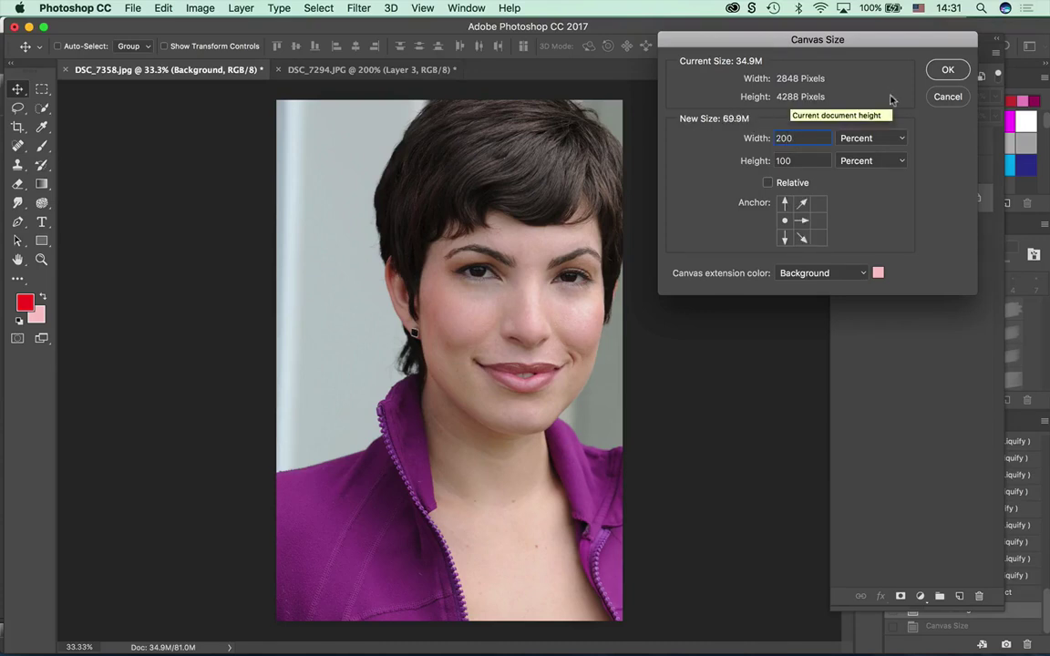
{"action": "left_click", "coordinate": [948, 70]}
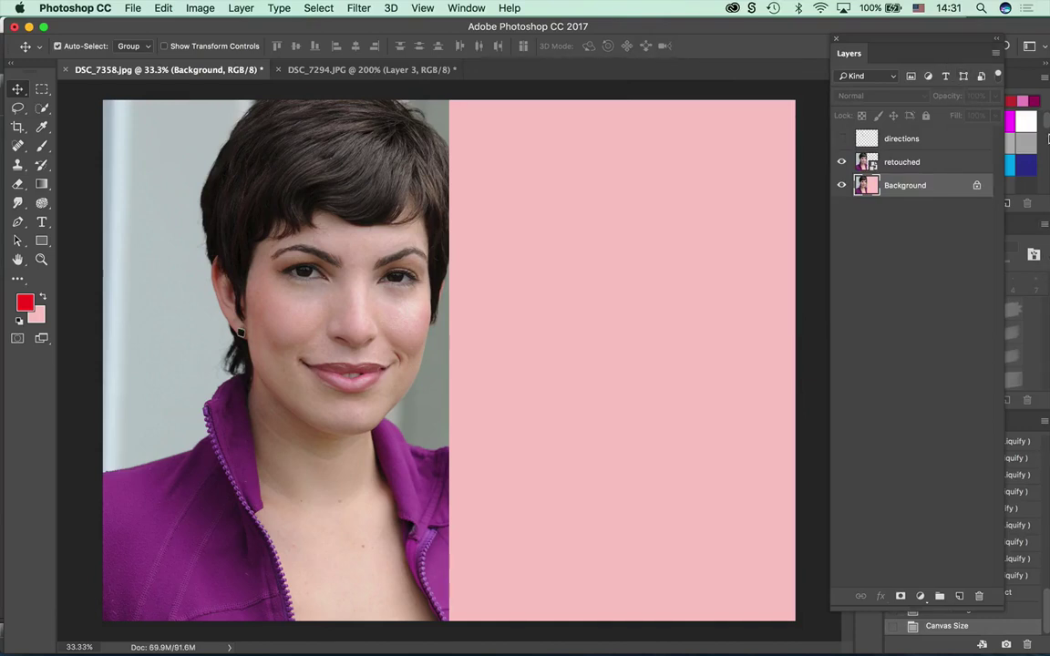
Undo and reapply the 200% canvas width with the middle-left anchor.
{"action": "key", "text": "super+z"}
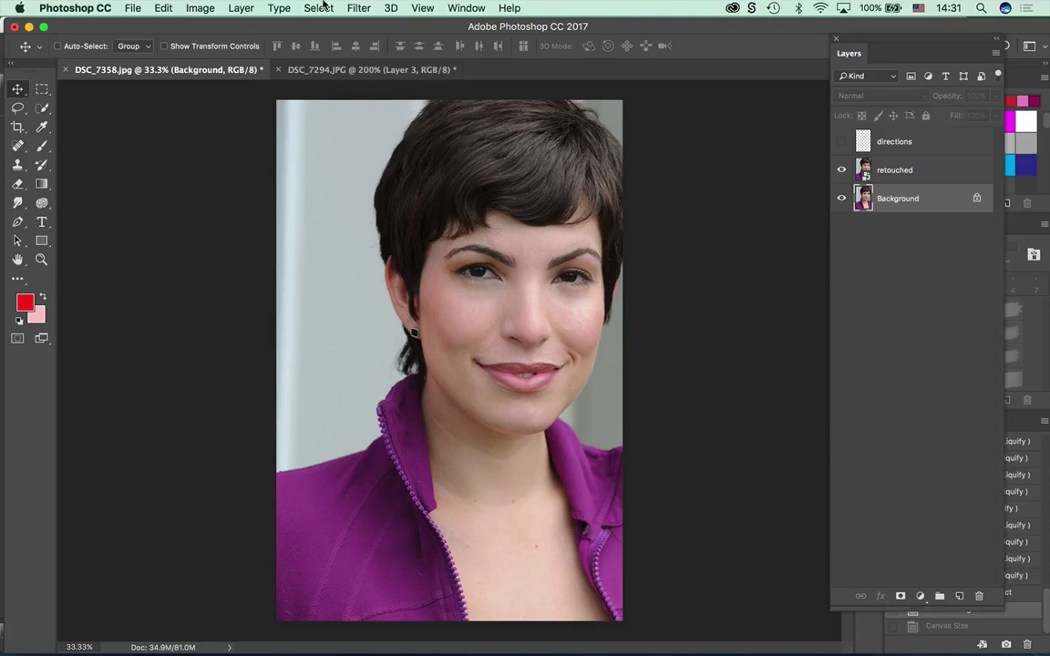
{"action": "left_click", "coordinate": [187, 7]}
{"action": "left_click", "coordinate": [206, 134]}
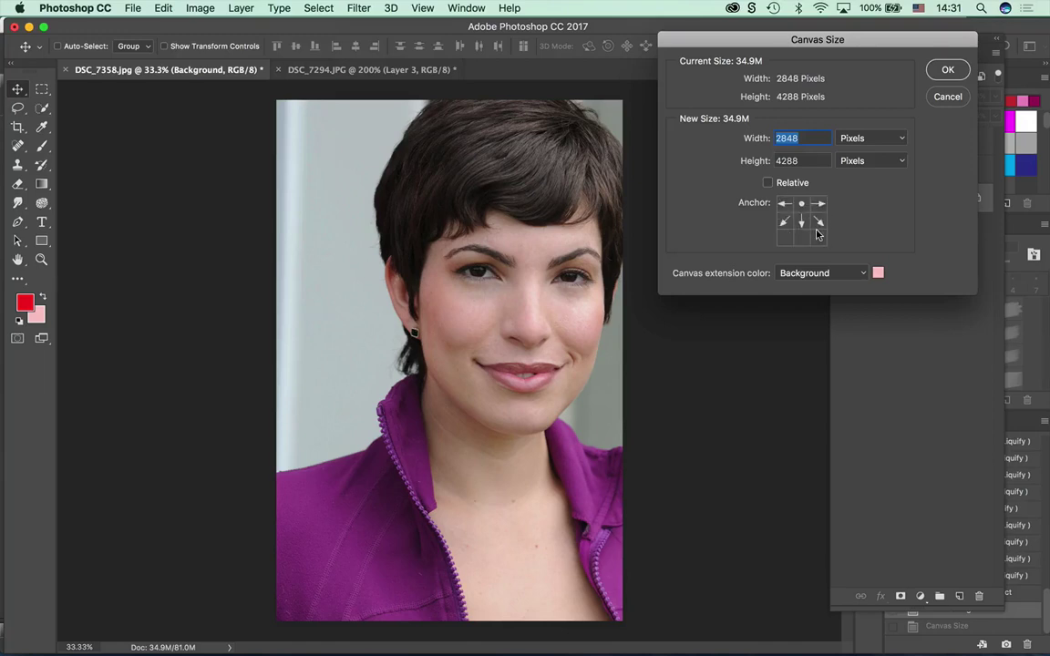
{"action": "left_click", "coordinate": [819, 238]}
{"action": "left_click", "coordinate": [785, 220]}
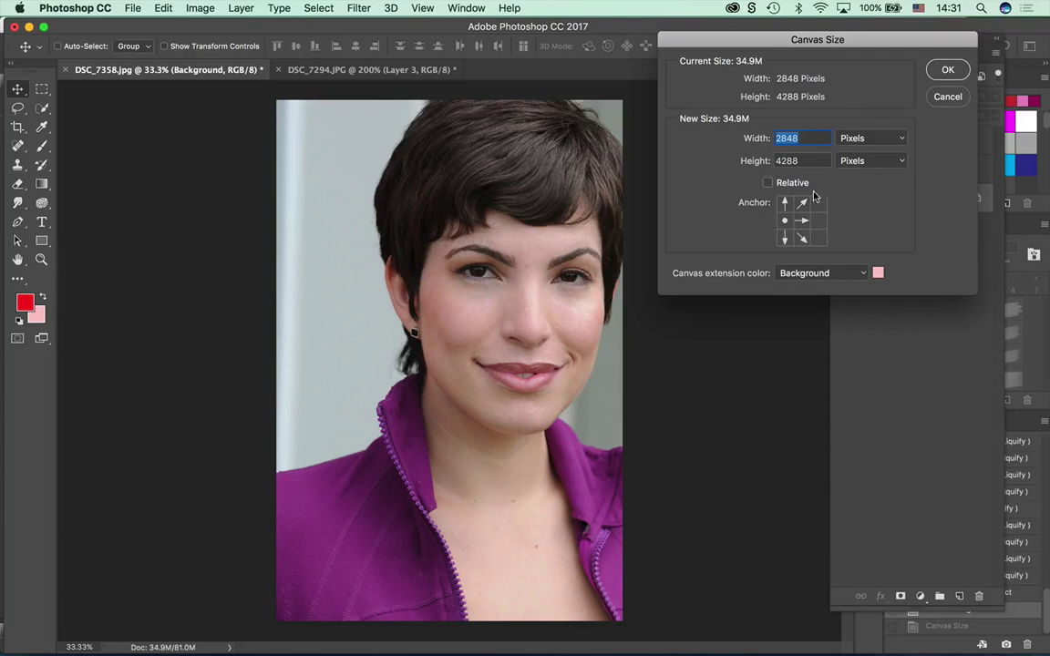
{"action": "left_click", "coordinate": [857, 139]}
{"action": "left_click", "coordinate": [857, 123]}
{"action": "type", "text": "200"}
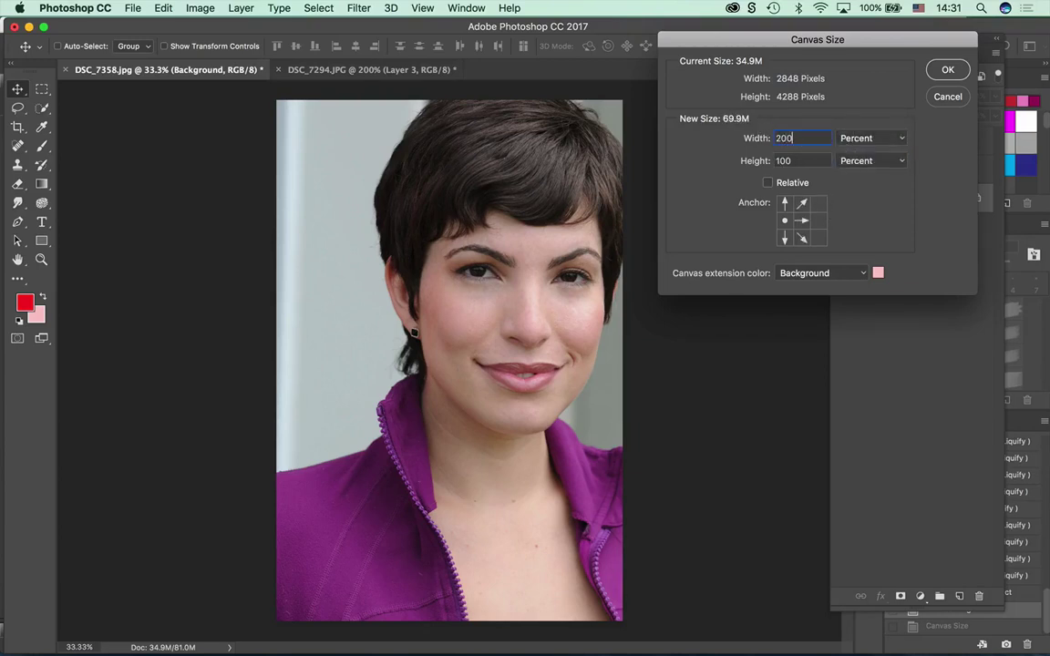
{"action": "left_click", "coordinate": [947, 71]}
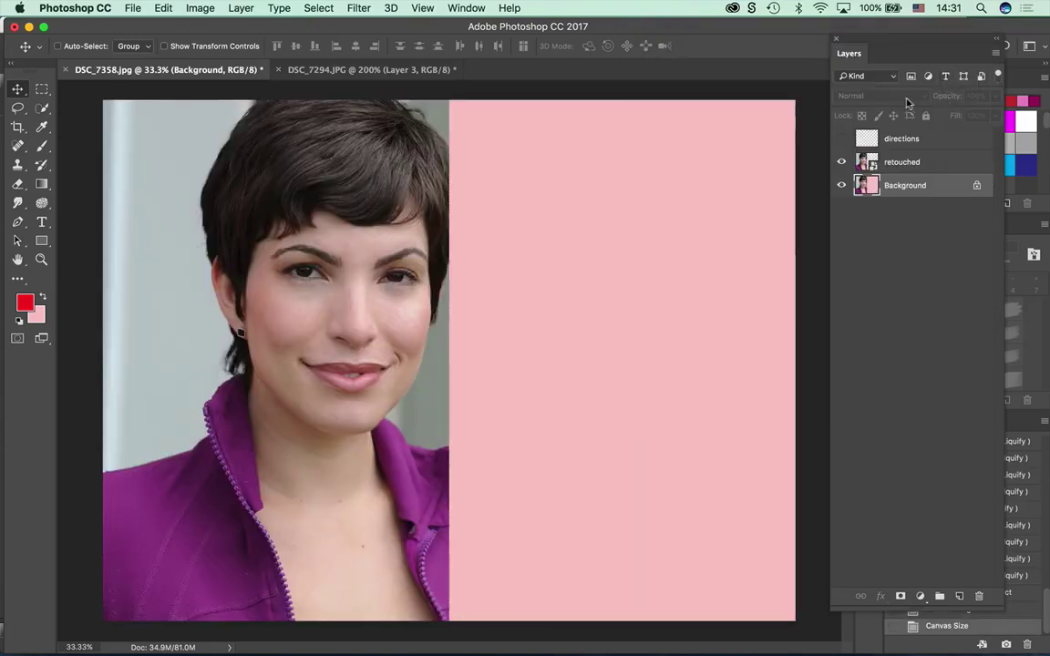
Slide the retouched layer into the right half and open its smart object contents.
{"action": "left_click", "coordinate": [902, 163]}
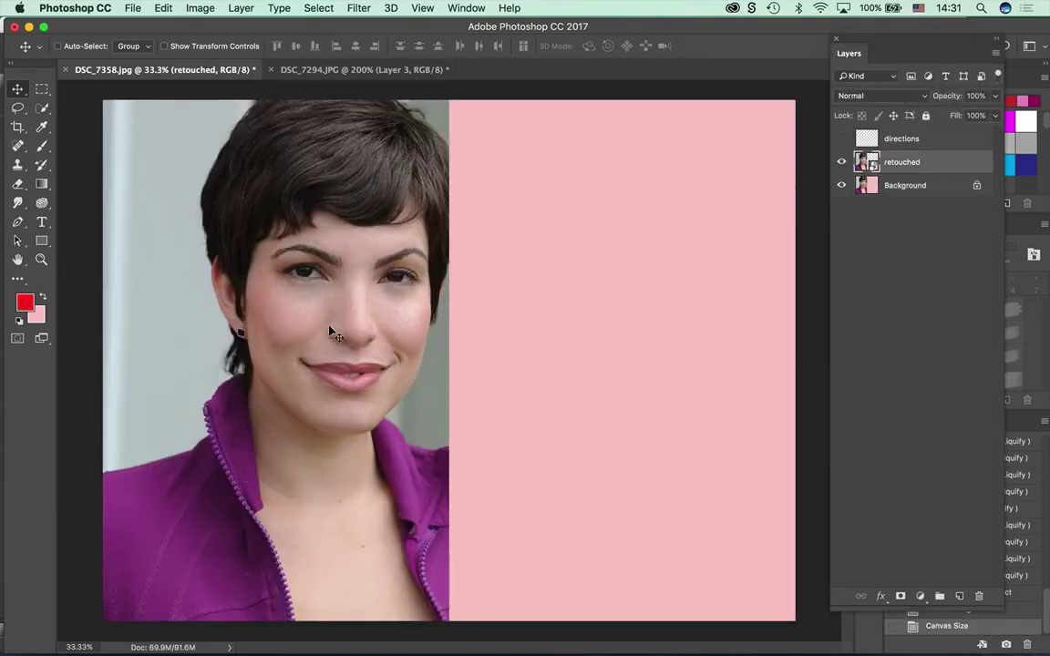
{"action": "mouse_move", "coordinate": [330, 332]}
{"action": "left_mouse_down"}
{"action": "mouse_move", "coordinate": [708, 335]}
{"action": "mouse_move", "coordinate": [673, 336]}
{"action": "left_mouse_up"}
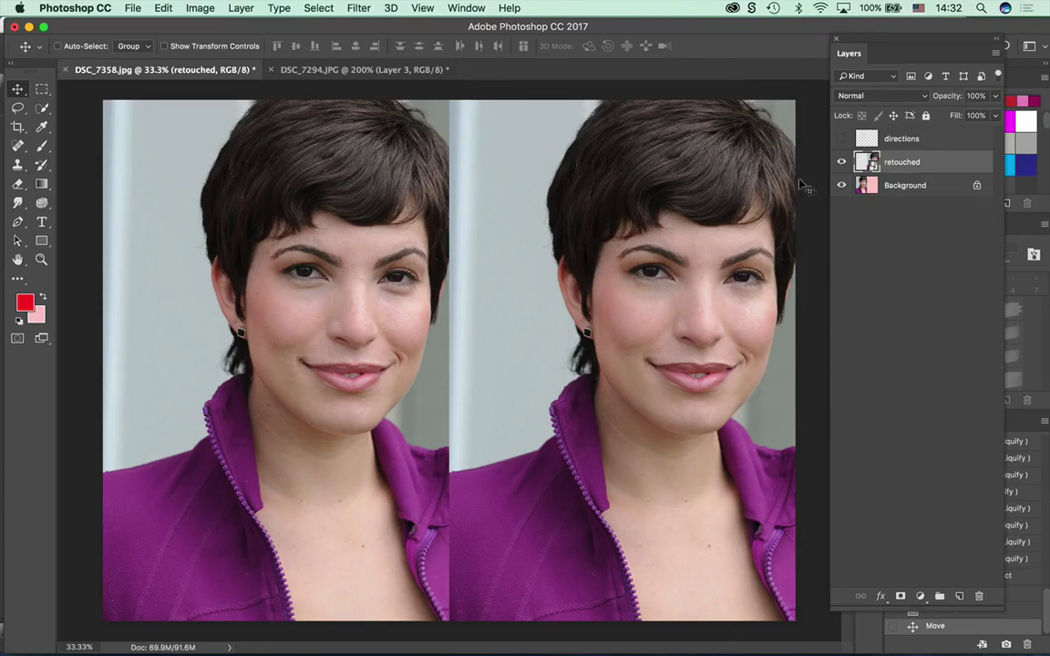
{"action": "double_click", "coordinate": [871, 164]}
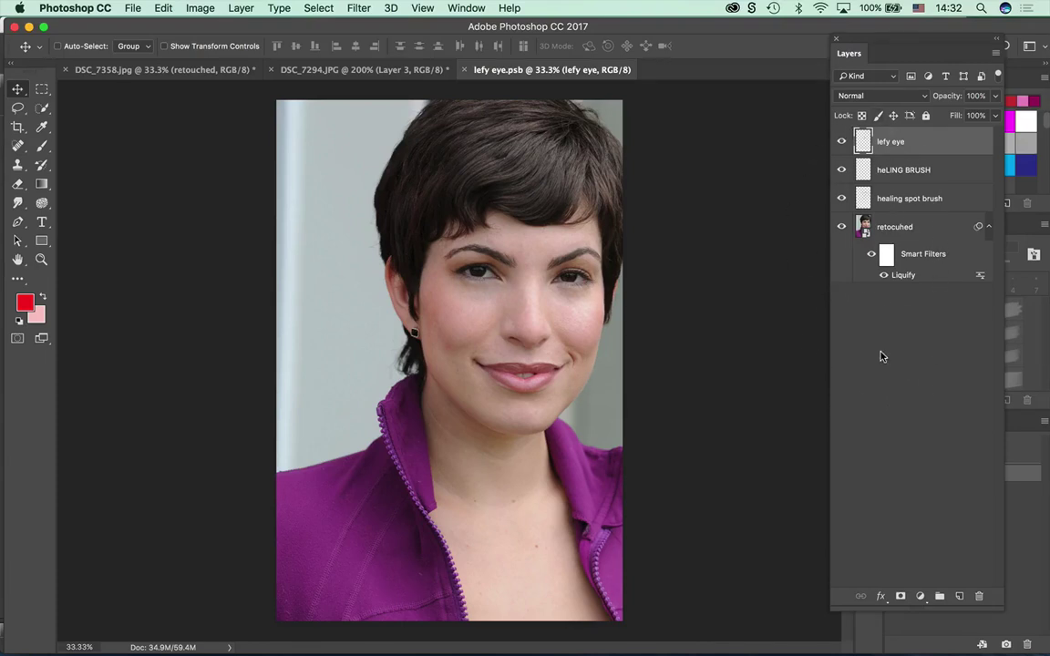
Compare the healing layers, then reopen the retocuhed layer's Liquify with the Face tool.
{"action": "left_click", "coordinate": [842, 198]}
{"action": "left_click", "coordinate": [842, 199]}
{"action": "left_click", "coordinate": [843, 170]}
{"action": "left_click", "coordinate": [842, 171]}
{"action": "left_click", "coordinate": [903, 276]}
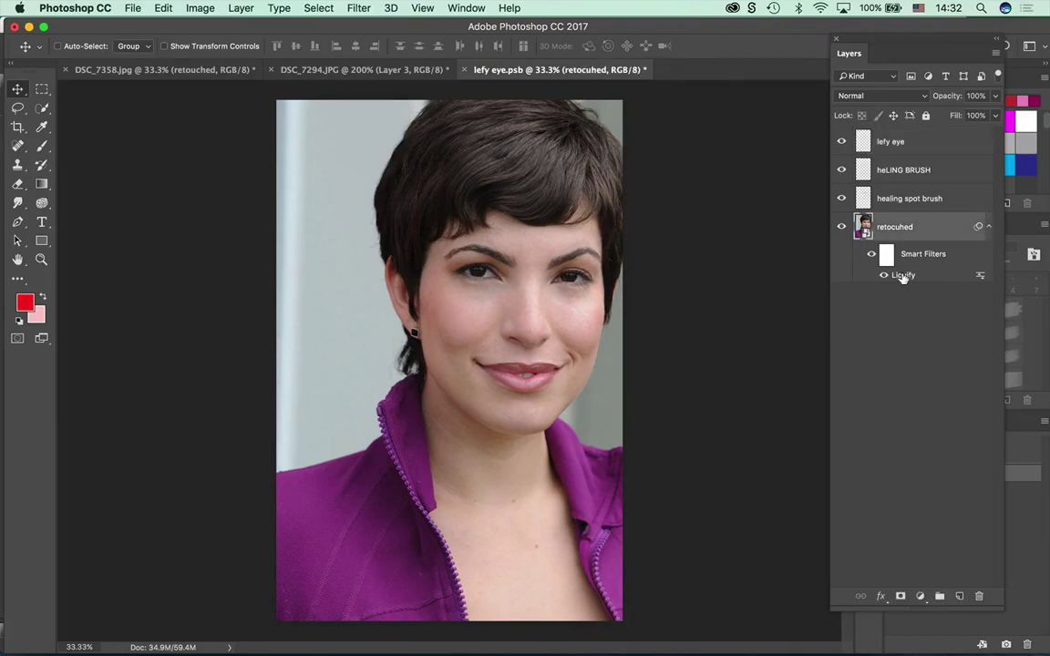
{"action": "double_click", "coordinate": [903, 276]}
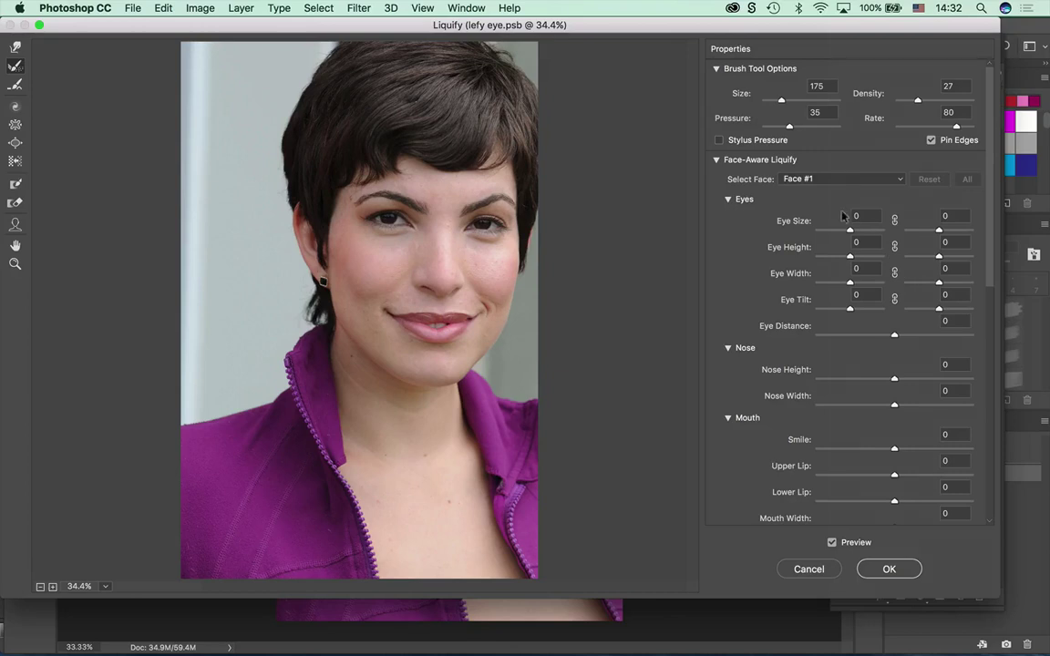
{"action": "left_click", "coordinate": [15, 224]}
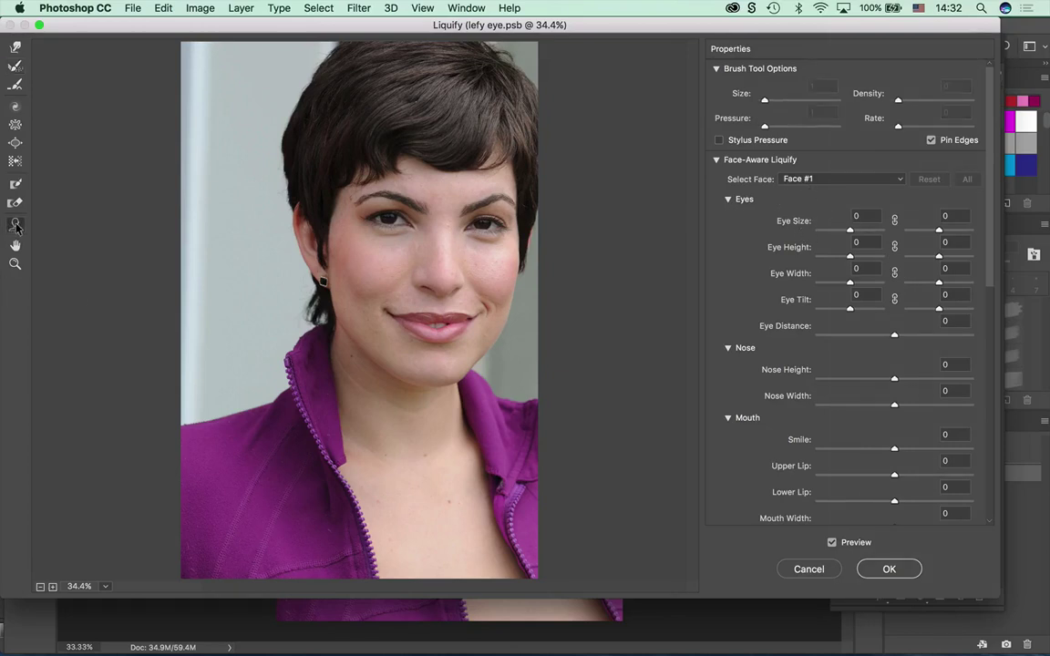
Set Eye Height 72/89, Eye Width 59/75, Eye Tilt 75/63, Eye Distance -36, and apply.
{"action": "left_click", "coordinate": [855, 259]}
{"action": "left_click_drag", "start_coordinate": [857, 263], "coordinate": [873, 258]}
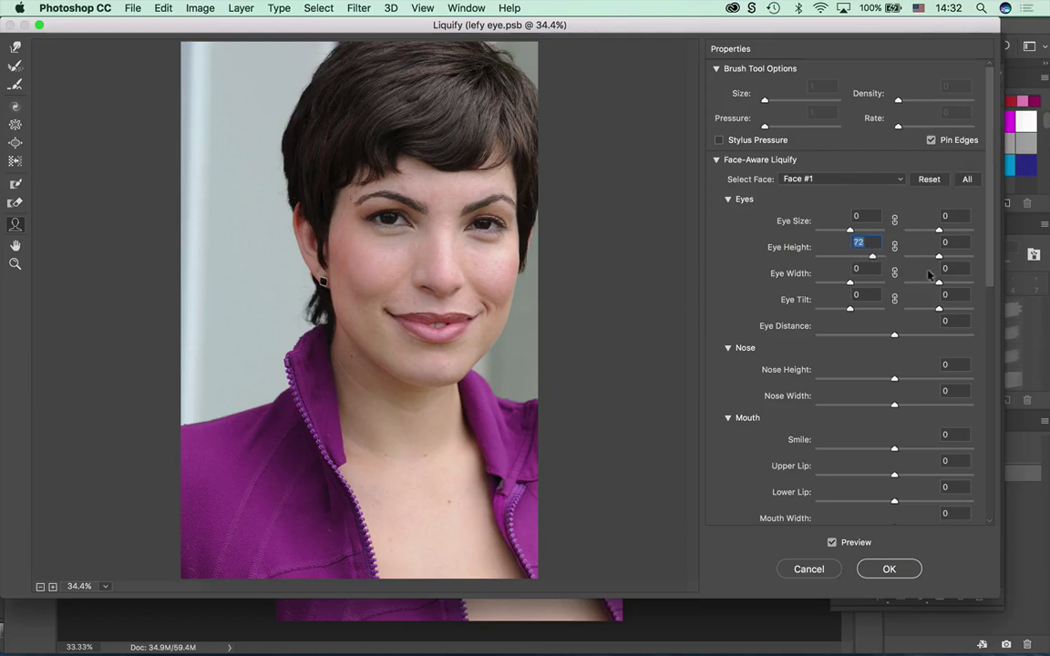
{"action": "left_click_drag", "start_coordinate": [939, 257], "coordinate": [966, 258]}
{"action": "left_click_drag", "start_coordinate": [850, 282], "coordinate": [868, 281]}
{"action": "left_click_drag", "start_coordinate": [958, 287], "coordinate": [963, 282]}
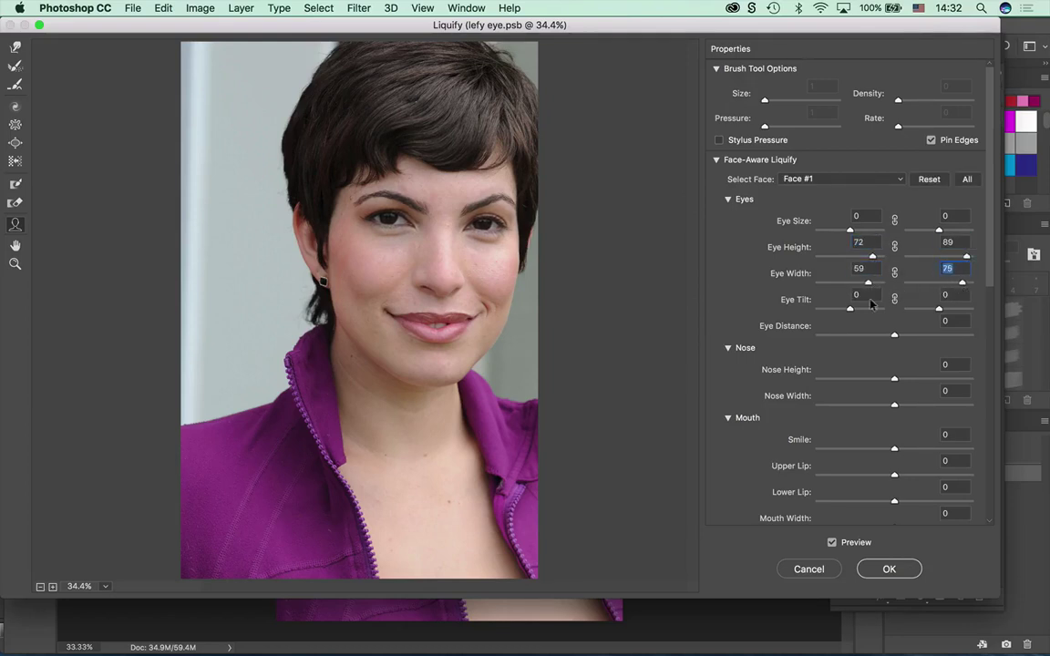
{"action": "left_click_drag", "start_coordinate": [850, 308], "coordinate": [873, 310]}
{"action": "left_click_drag", "start_coordinate": [939, 309], "coordinate": [958, 309]}
{"action": "left_click_drag", "start_coordinate": [891, 333], "coordinate": [871, 348]}
{"action": "left_click_drag", "start_coordinate": [905, 336], "coordinate": [868, 340]}
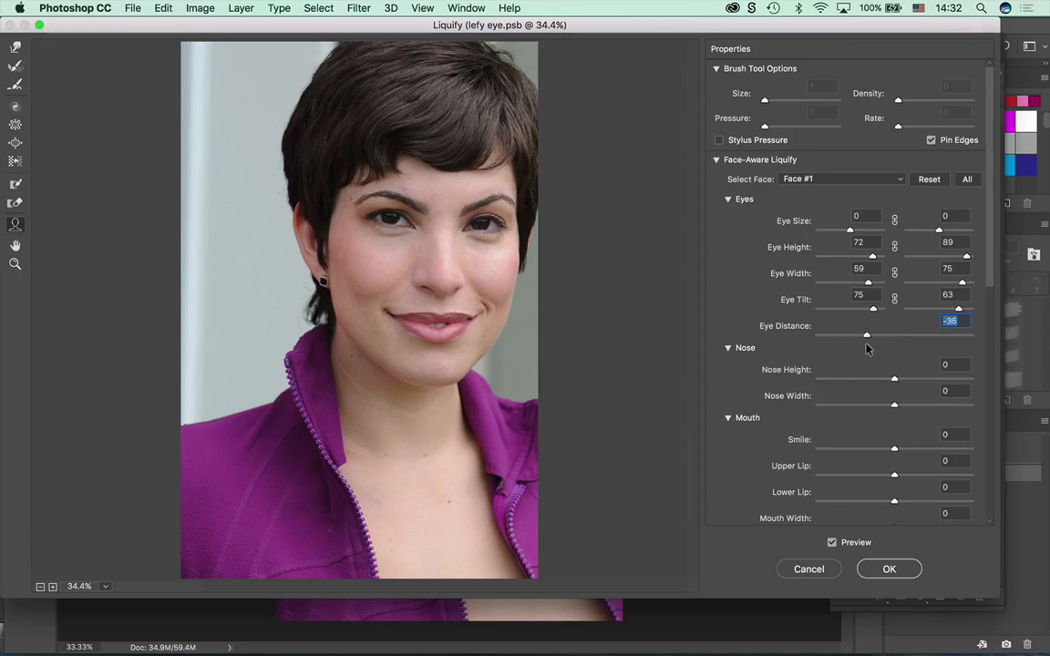
{"action": "left_click", "coordinate": [889, 569]}
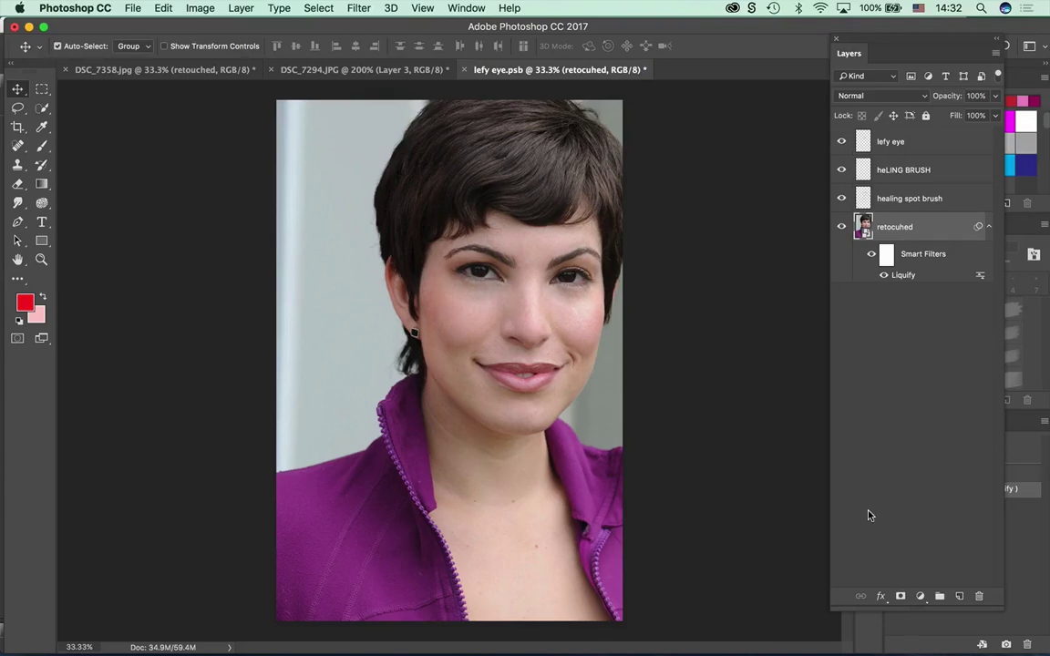
Save lefy eye.psb, then move DSC_7358.jpg's retouched layer onto the left half.
{"action": "key", "text": "super+s"}
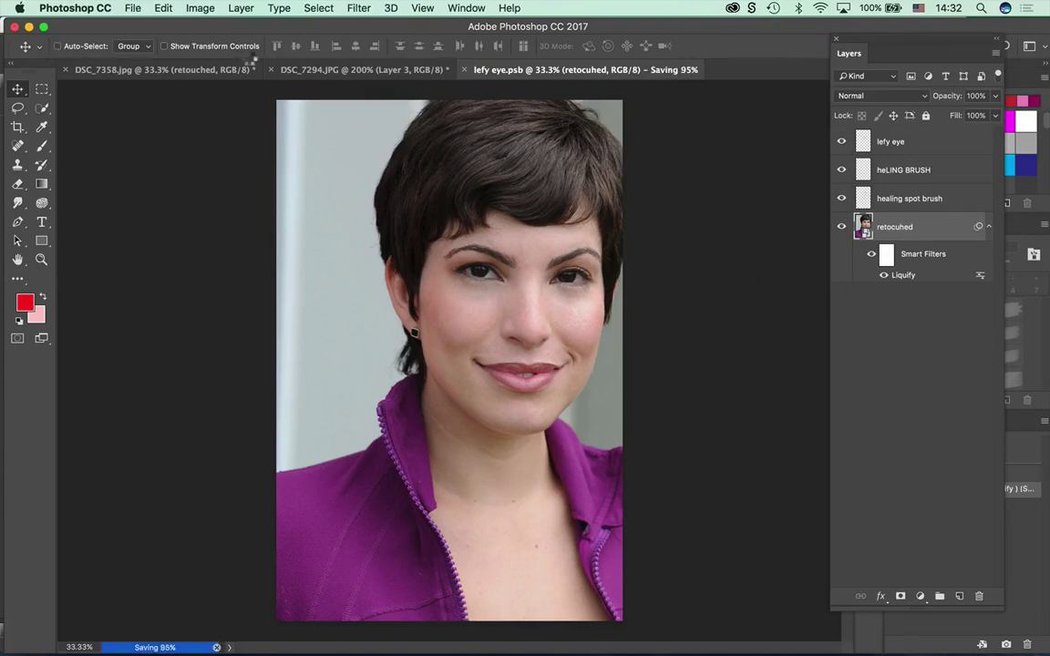
{"action": "left_click", "coordinate": [208, 72]}
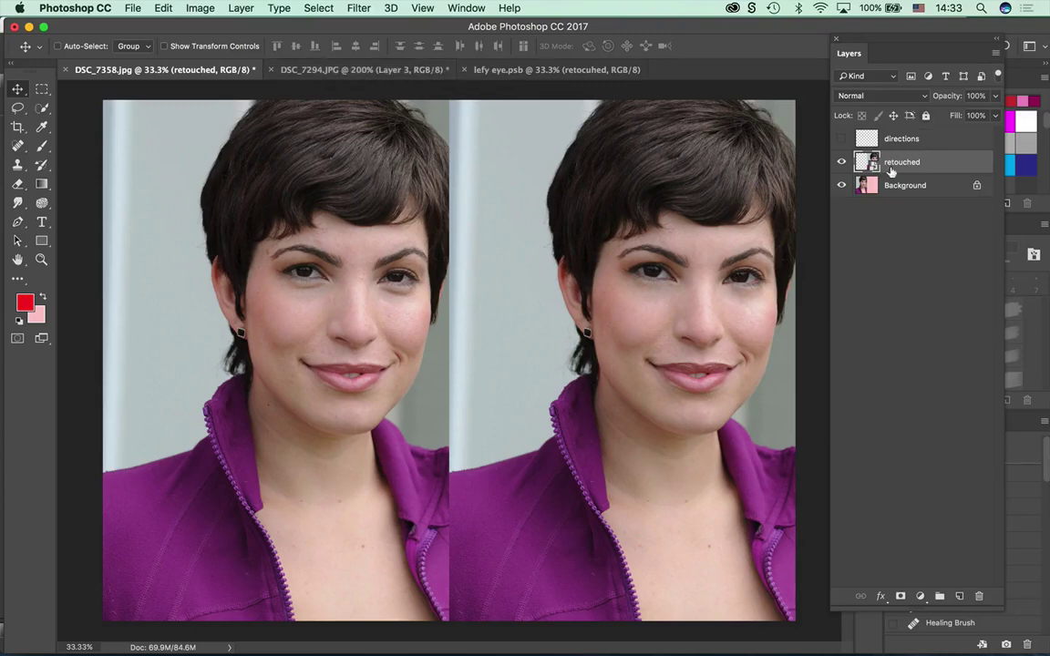
{"action": "mouse_move", "coordinate": [628, 352]}
{"action": "left_mouse_down"}
{"action": "mouse_move", "coordinate": [363, 375]}
{"action": "mouse_move", "coordinate": [277, 356]}
{"action": "mouse_move", "coordinate": [333, 342]}
{"action": "mouse_move", "coordinate": [674, 317]}
{"action": "mouse_move", "coordinate": [648, 349]}
{"action": "mouse_move", "coordinate": [675, 369]}
{"action": "left_mouse_up"}
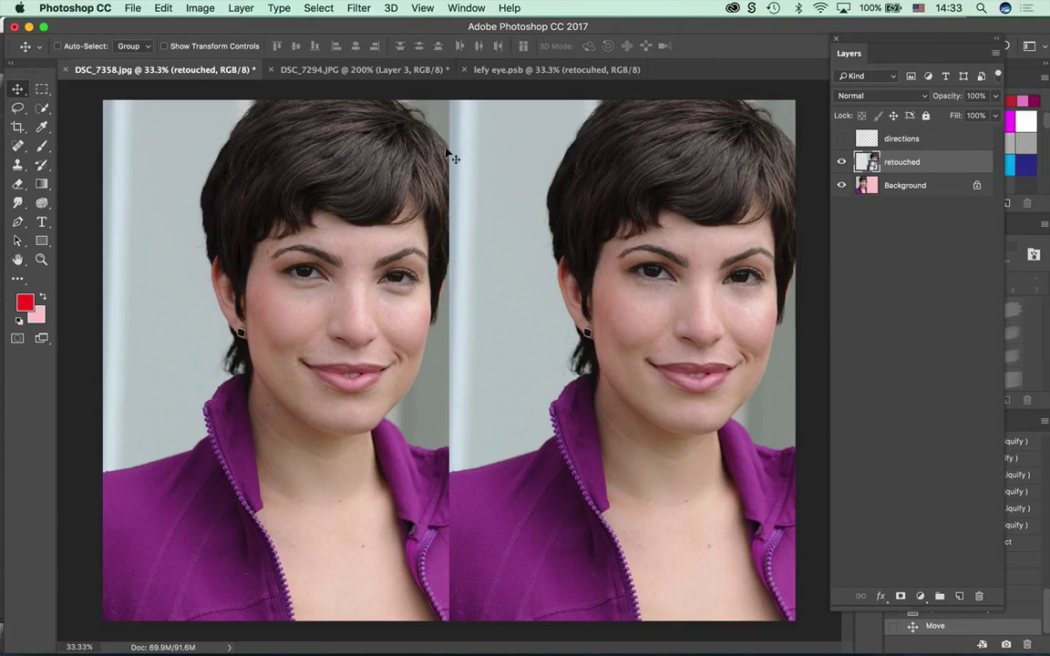
Switch to DSC_7294.JPG, fit it on screen, and check Layers 1–3 visibility.
{"action": "left_click", "coordinate": [328, 69]}
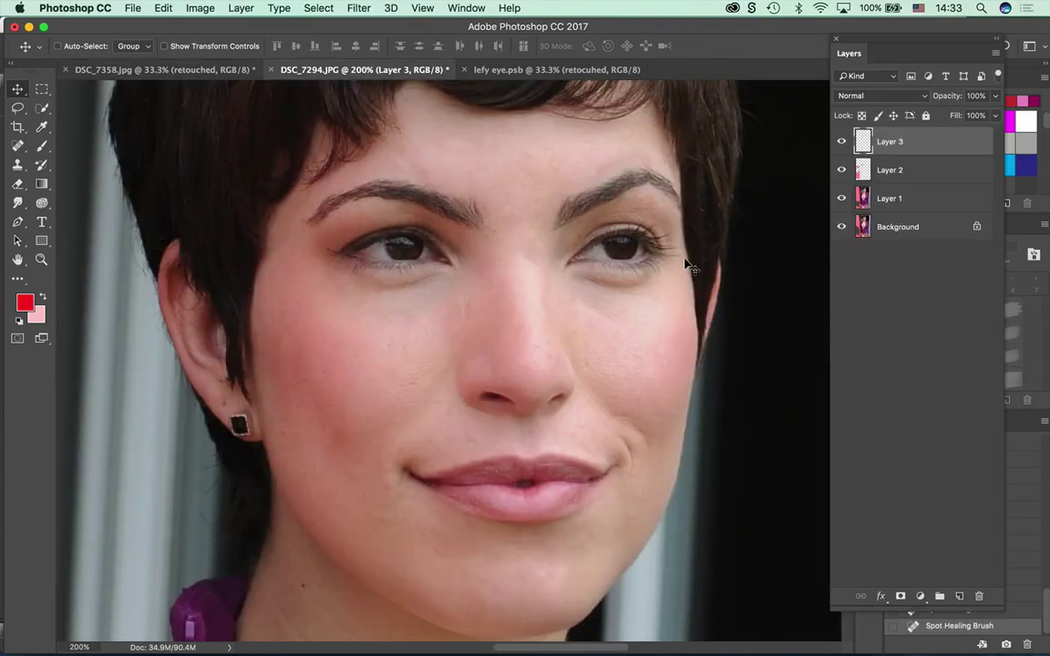
{"action": "key", "text": "super+minus"}
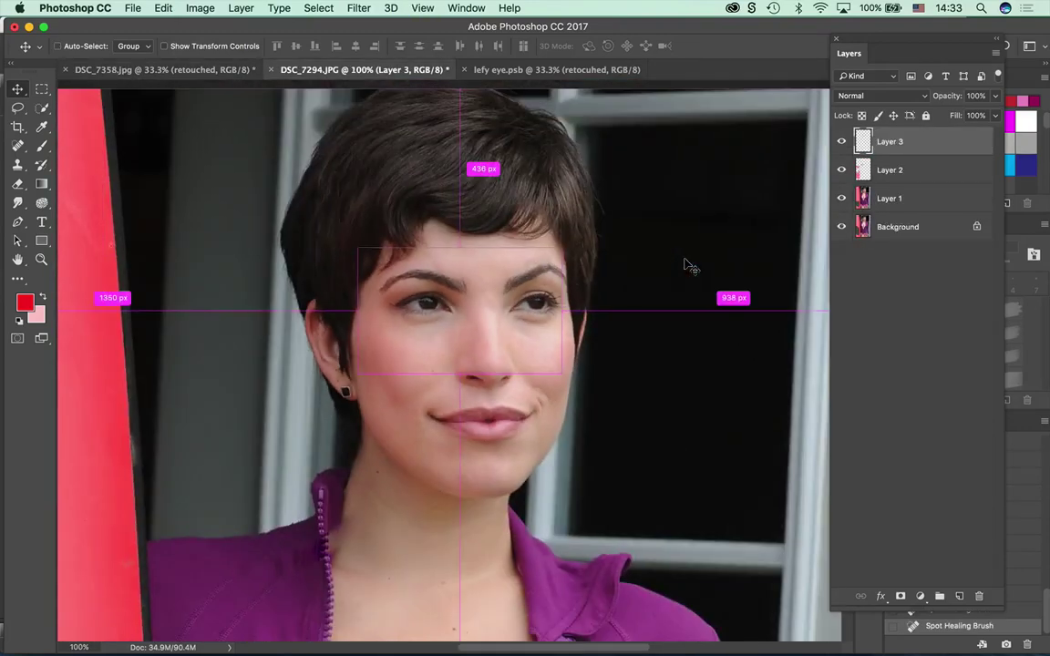
{"action": "key", "text": "super+0"}
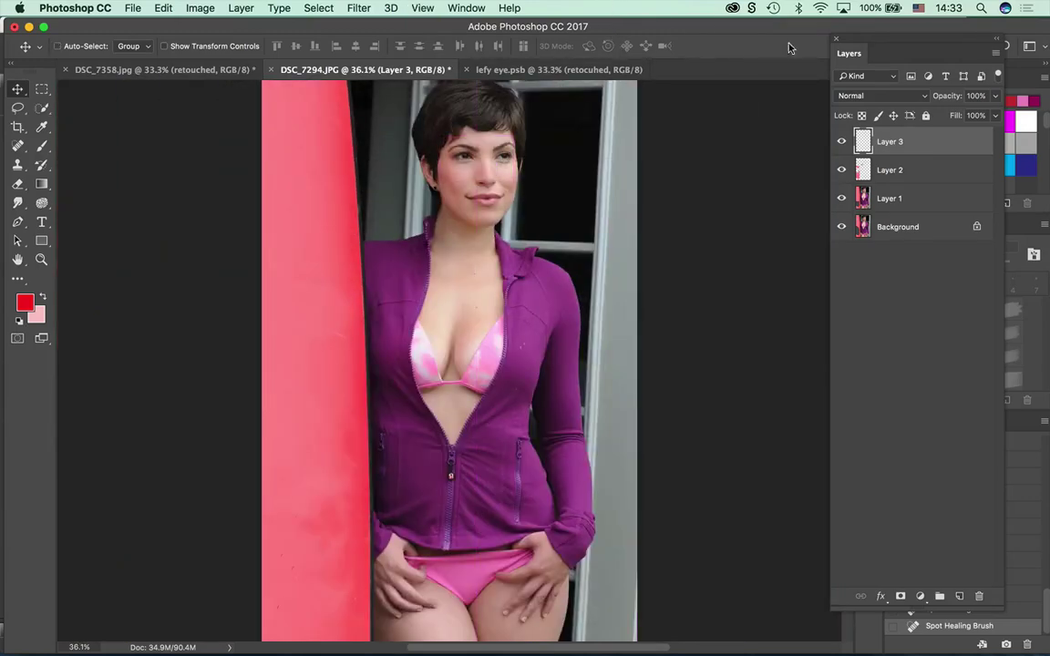
{"action": "left_click", "coordinate": [883, 198]}
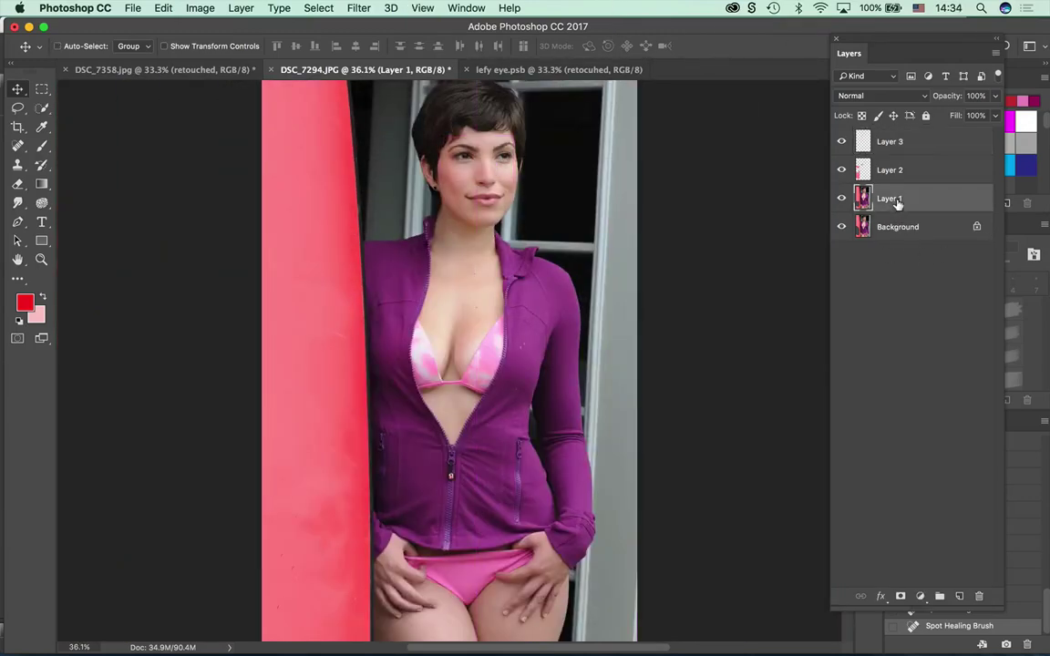
{"action": "left_click", "coordinate": [841, 171]}
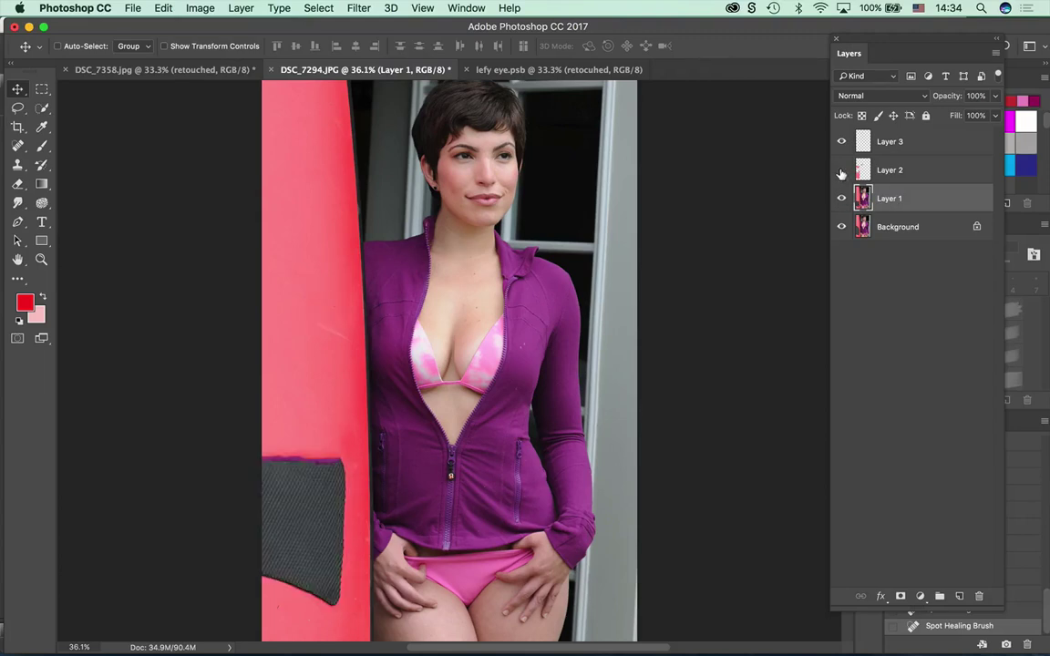
{"action": "left_click", "coordinate": [842, 171]}
{"action": "left_click", "coordinate": [842, 142]}
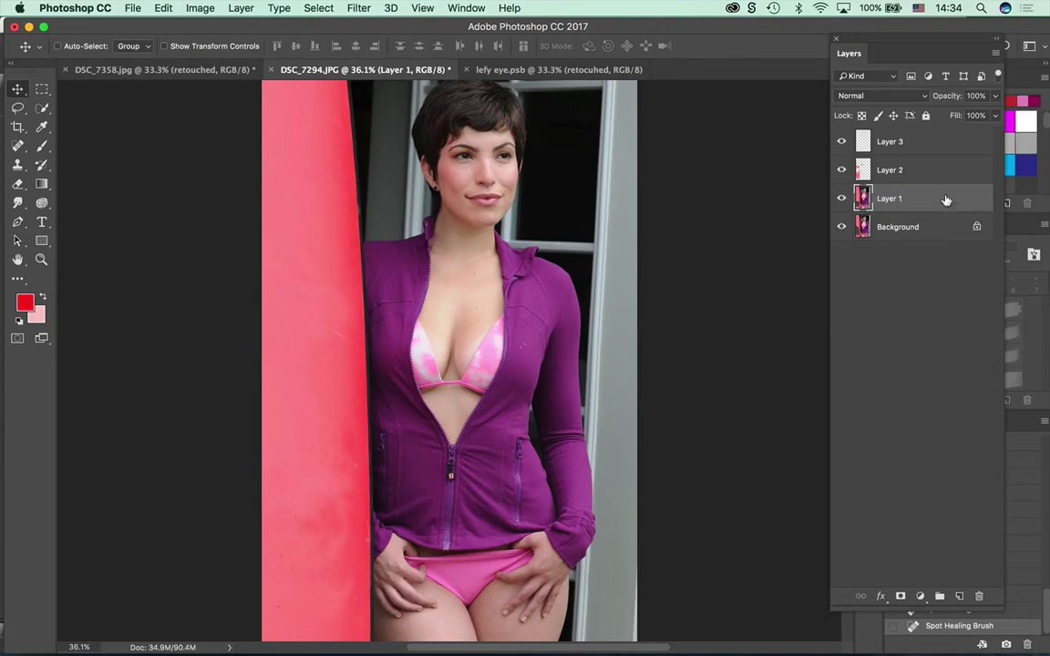
Convert Layers 1–3 into one smart object named 'retouched'.
{"action": "left_click", "coordinate": [921, 174], "text": "shift"}
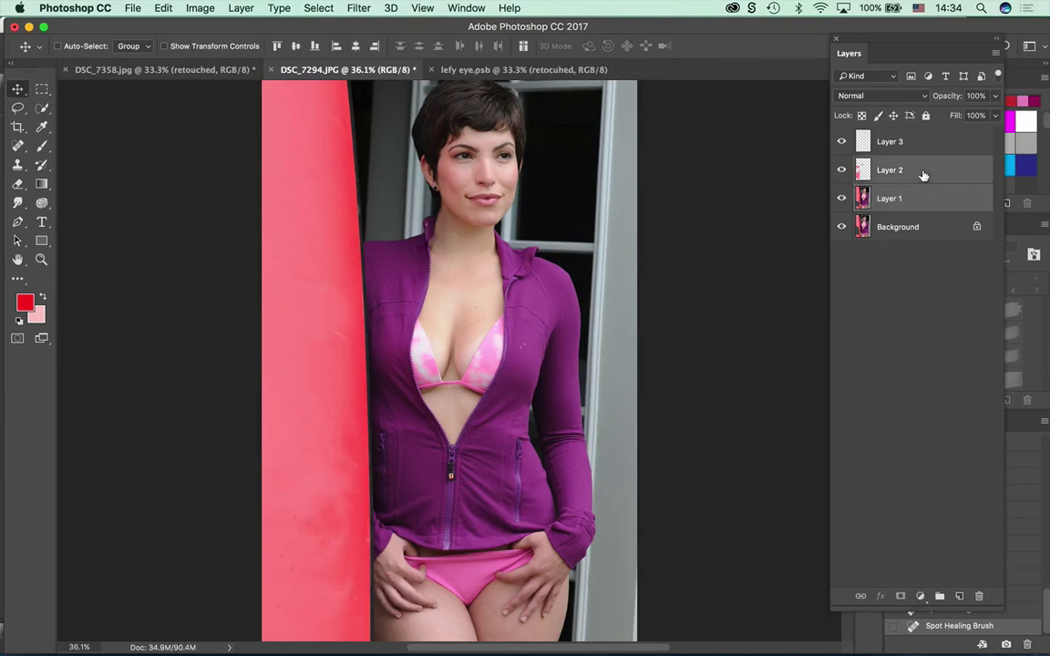
{"action": "left_click", "coordinate": [924, 144], "text": "shift"}
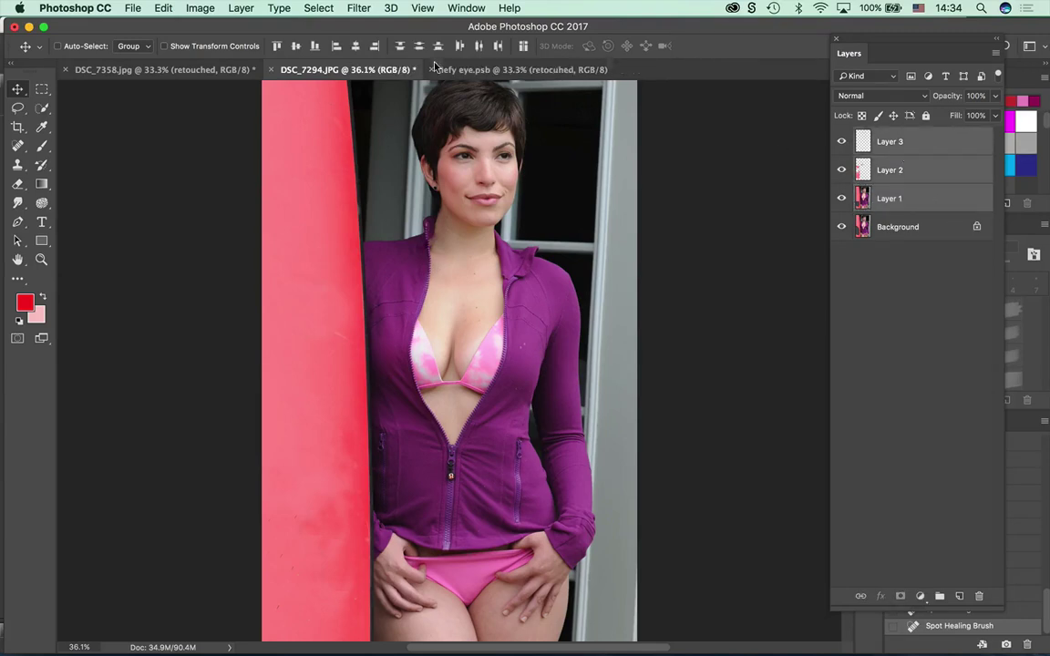
{"action": "left_click", "coordinate": [241, 7]}
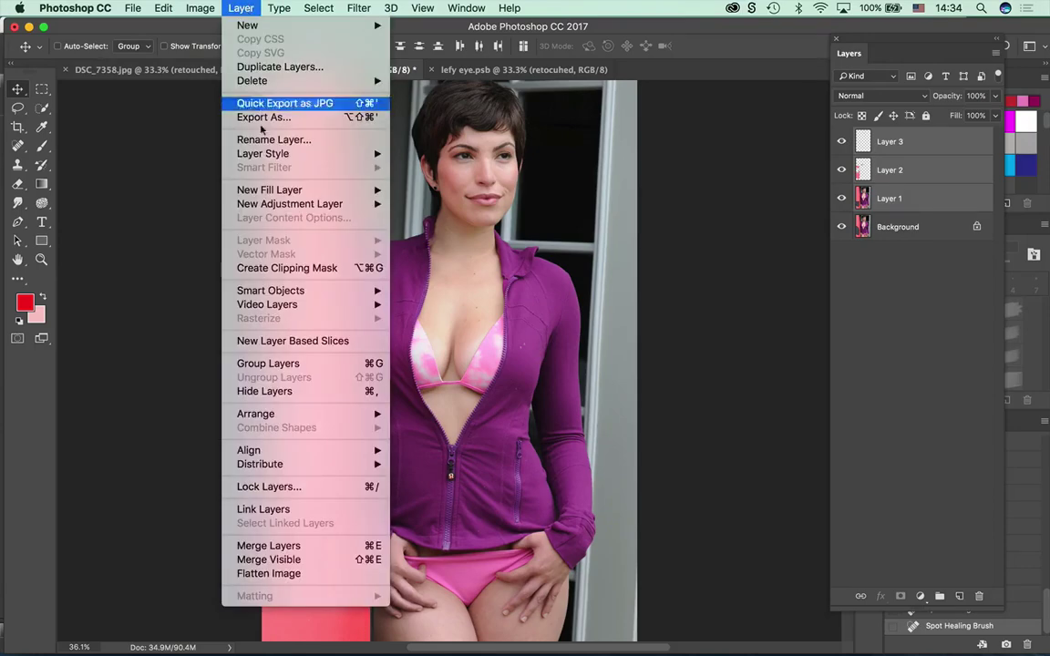
{"action": "mouse_move", "coordinate": [270, 294]}
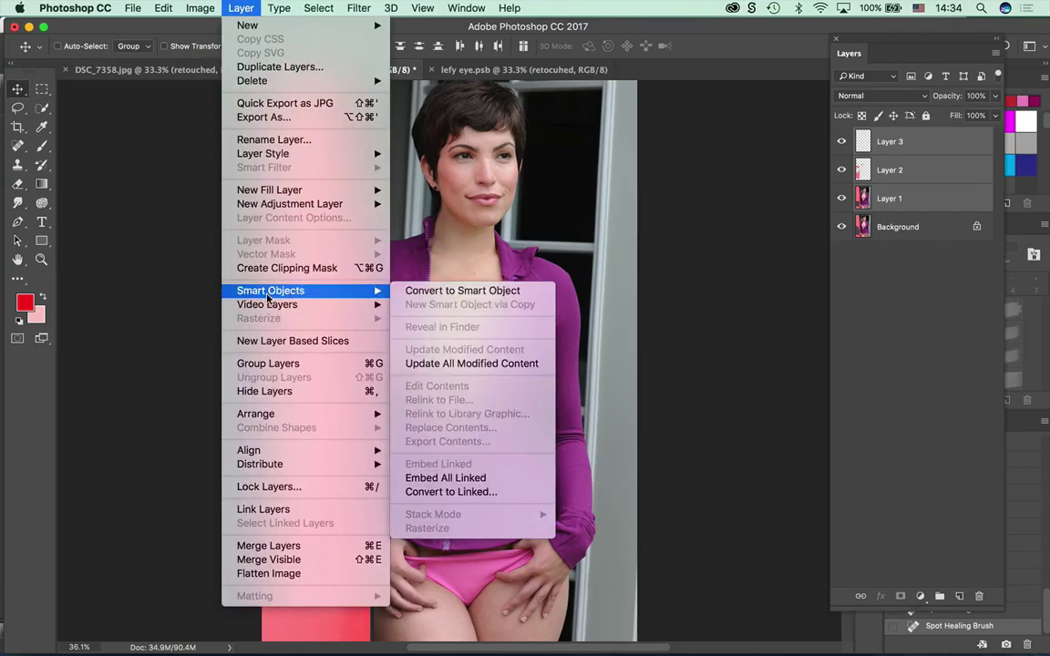
{"action": "left_click", "coordinate": [478, 290]}
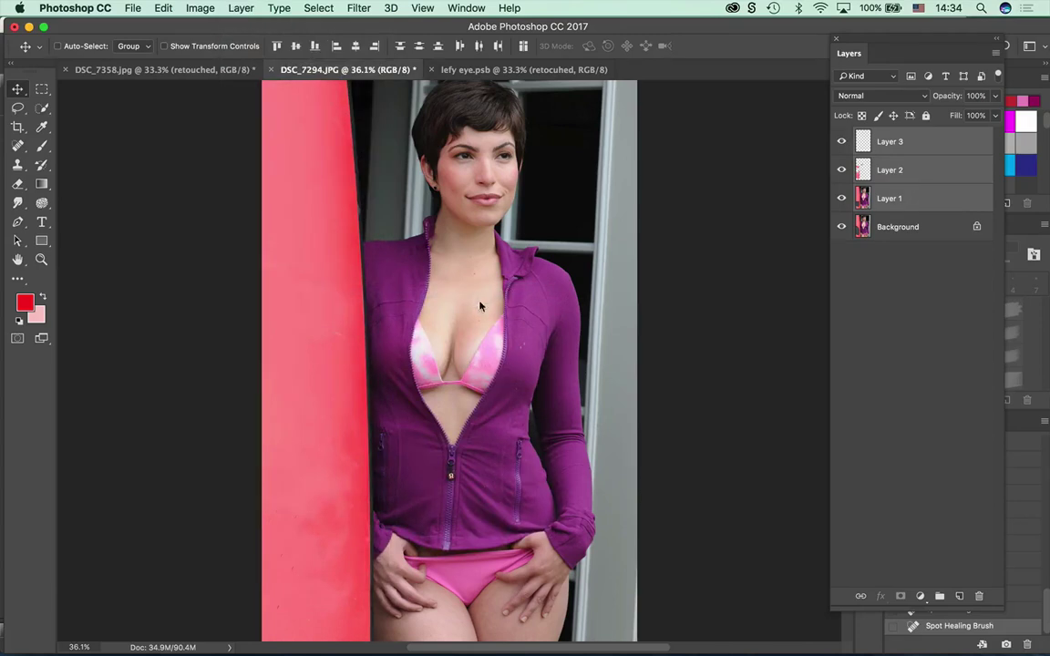
{"action": "double_click", "coordinate": [889, 141]}
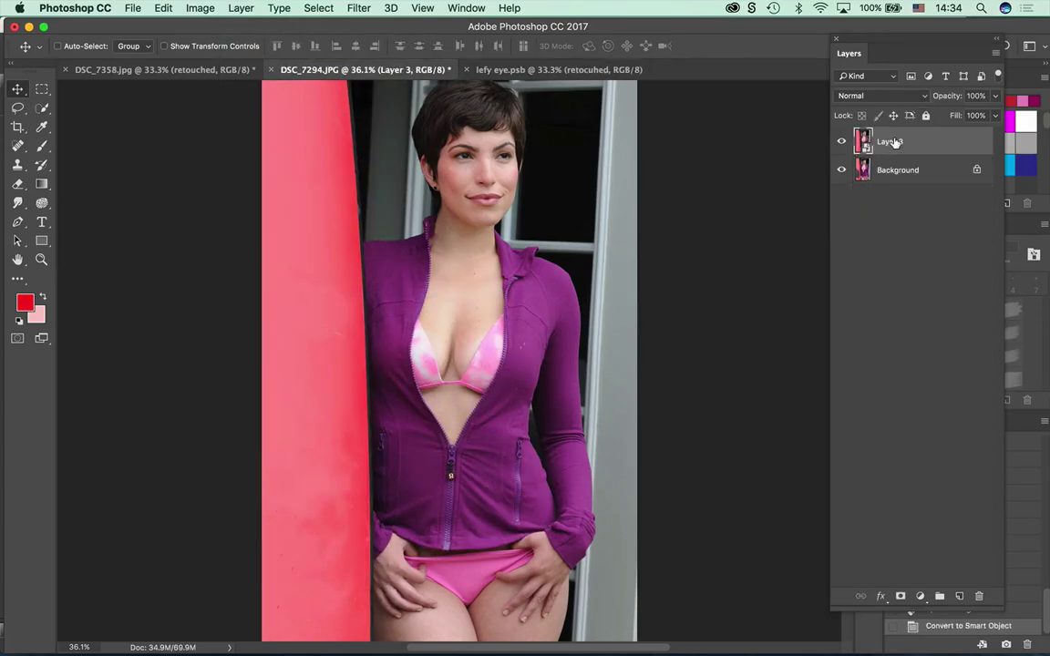
{"action": "type", "text": "retouched"}
{"action": "key", "text": "Return"}
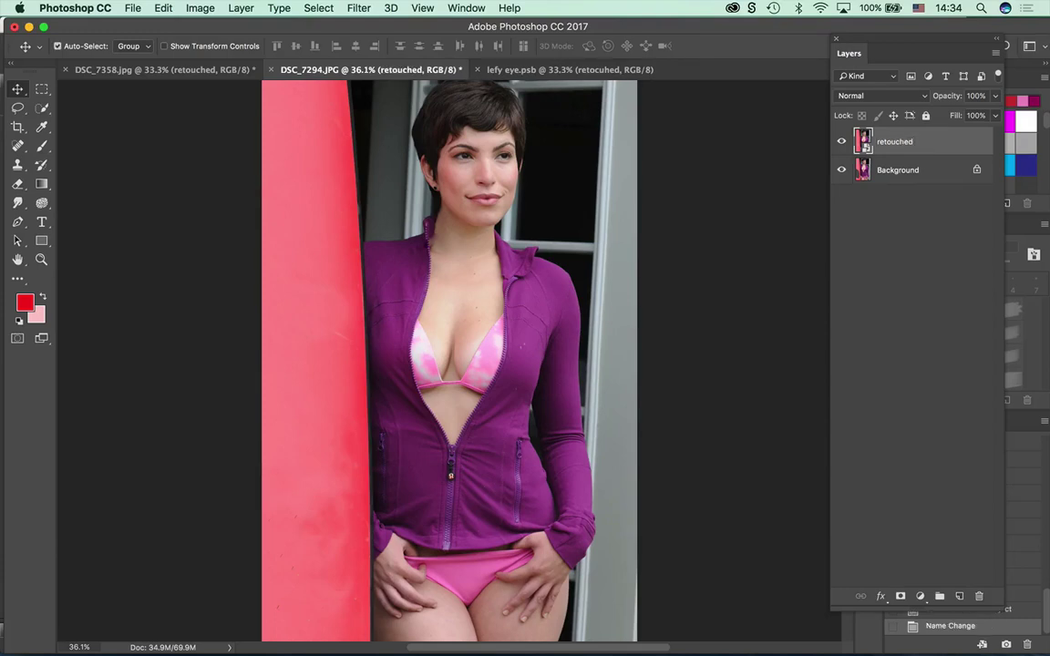
At 33.33% zoom, drag the retouched smart object to the right.
{"action": "key", "text": "super+minus"}
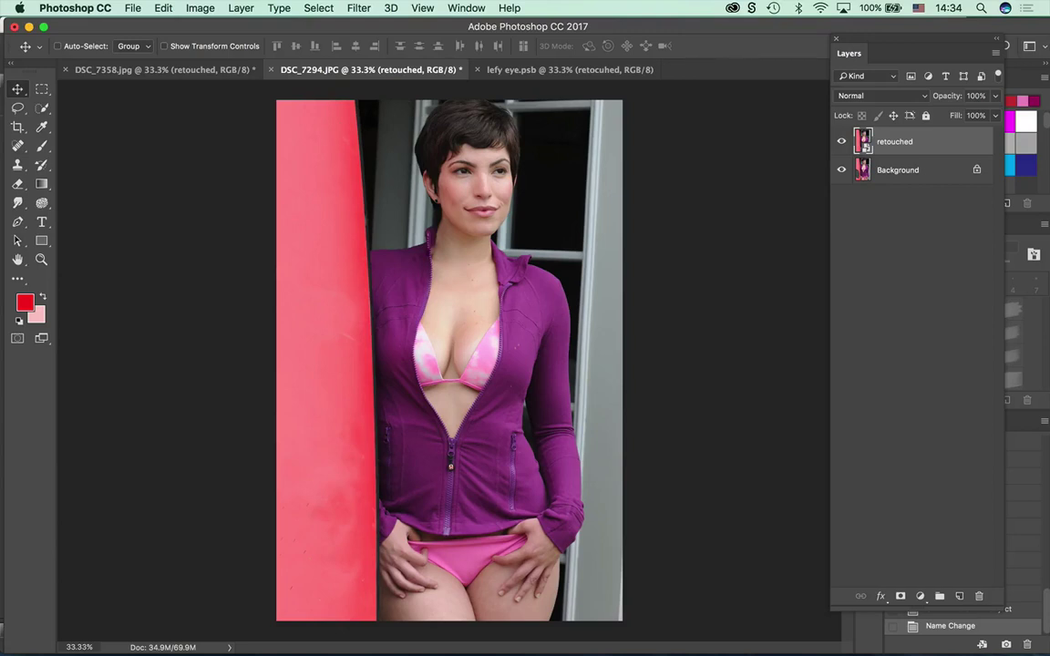
{"action": "double_click", "coordinate": [896, 141]}
{"action": "left_click", "coordinate": [17, 87]}
{"action": "mouse_move", "coordinate": [356, 328]}
{"action": "left_mouse_down"}
{"action": "mouse_move", "coordinate": [406, 353]}
{"action": "mouse_move", "coordinate": [520, 352]}
{"action": "left_mouse_up"}
{"action": "mouse_move", "coordinate": [427, 398]}
{"action": "left_mouse_down"}
{"action": "mouse_move", "coordinate": [531, 395]}
{"action": "mouse_move", "coordinate": [562, 429]}
{"action": "mouse_move", "coordinate": [605, 437]}
{"action": "mouse_move", "coordinate": [603, 446]}
{"action": "mouse_move", "coordinate": [621, 440]}
{"action": "mouse_move", "coordinate": [618, 452]}
{"action": "left_mouse_up"}
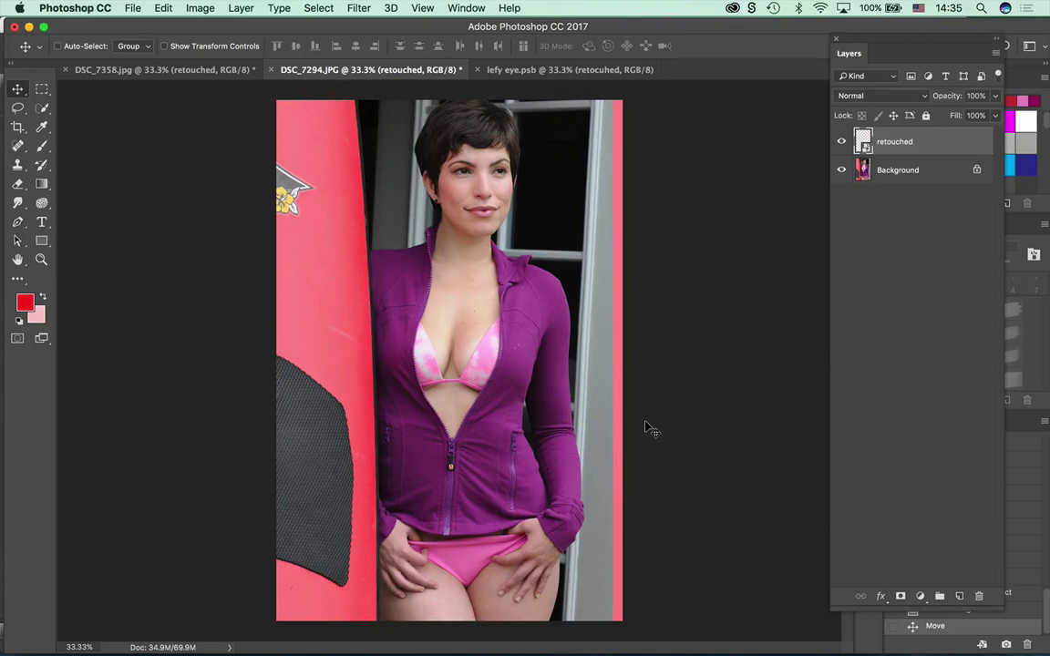
Use Reveal All to widen the canvas, nudge the right copy, then Reveal All again.
{"action": "left_click", "coordinate": [198, 8]}
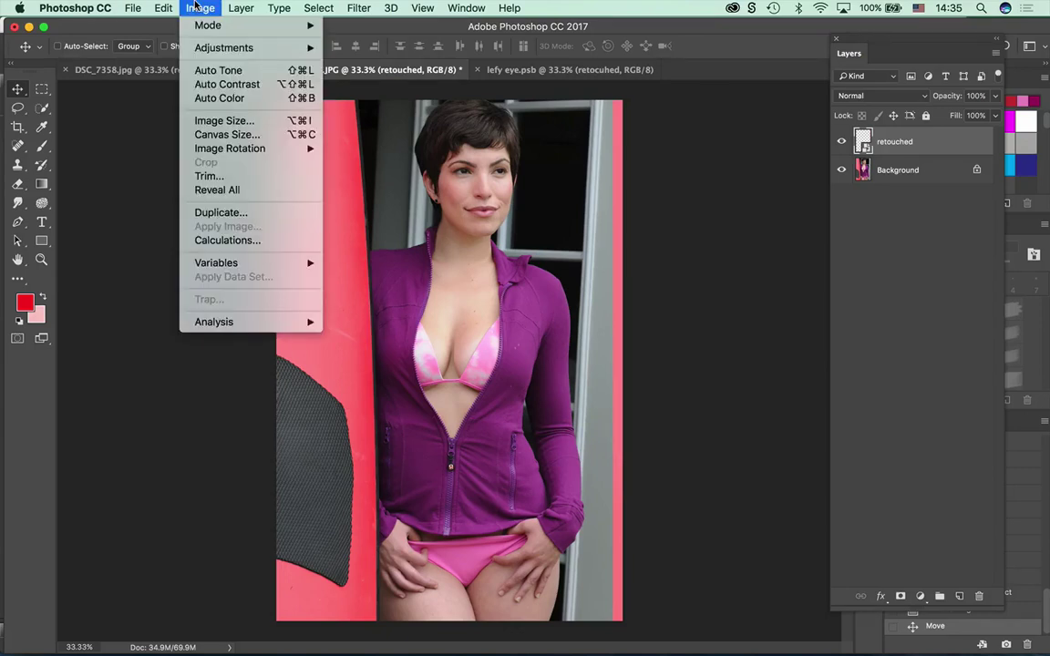
{"action": "left_click", "coordinate": [212, 191]}
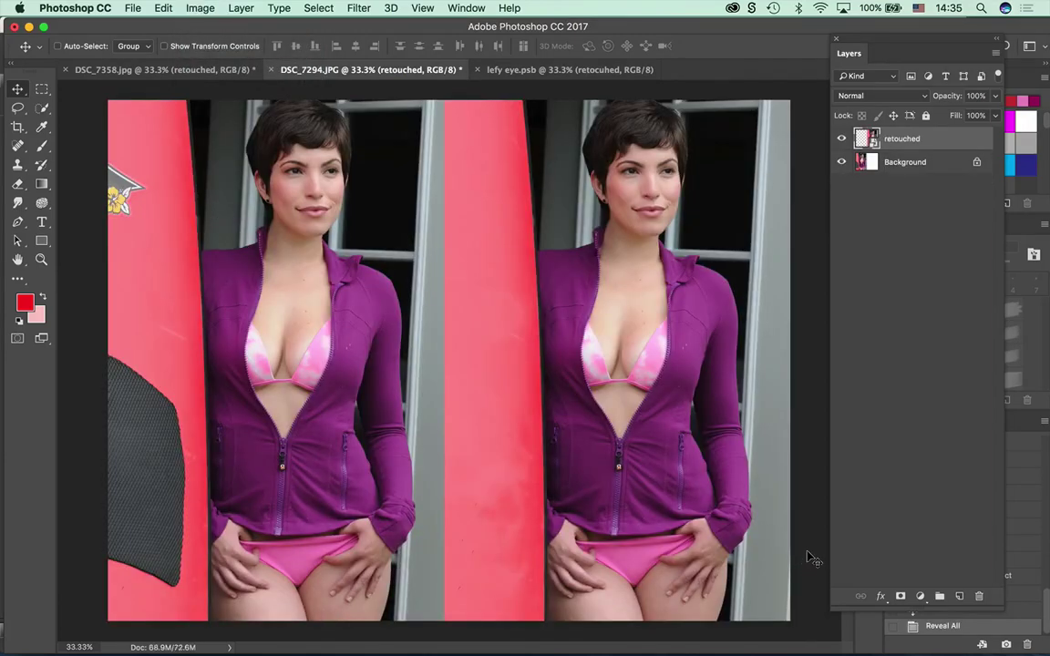
{"action": "mouse_move", "coordinate": [493, 408]}
{"action": "left_mouse_down"}
{"action": "mouse_move", "coordinate": [564, 456]}
{"action": "mouse_move", "coordinate": [535, 456]}
{"action": "left_mouse_up"}
{"action": "left_click", "coordinate": [200, 8]}
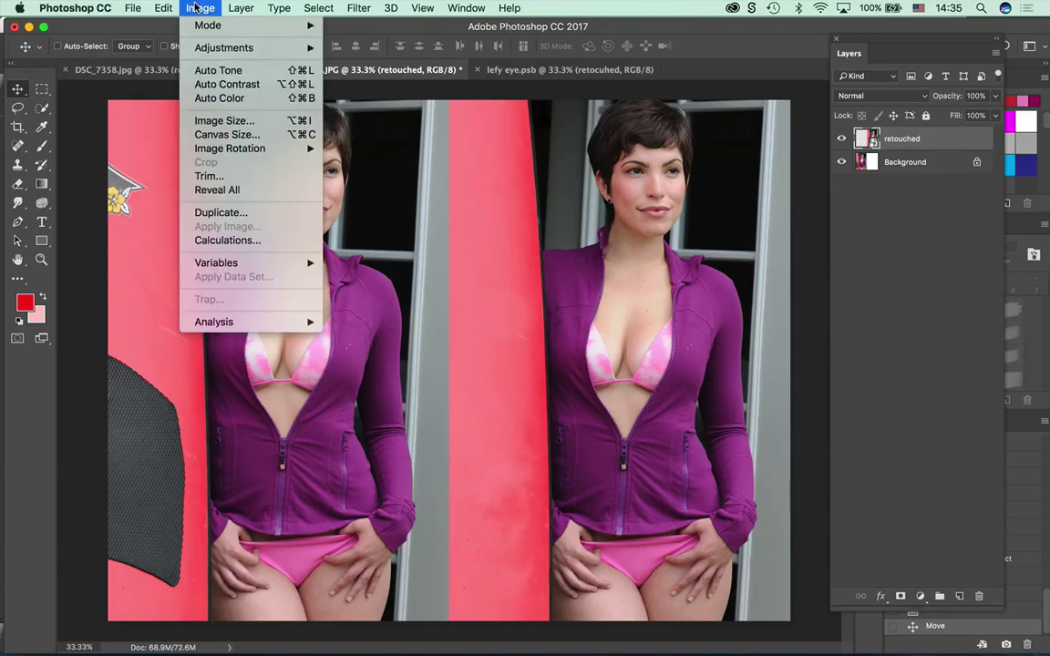
{"action": "left_click", "coordinate": [217, 190]}
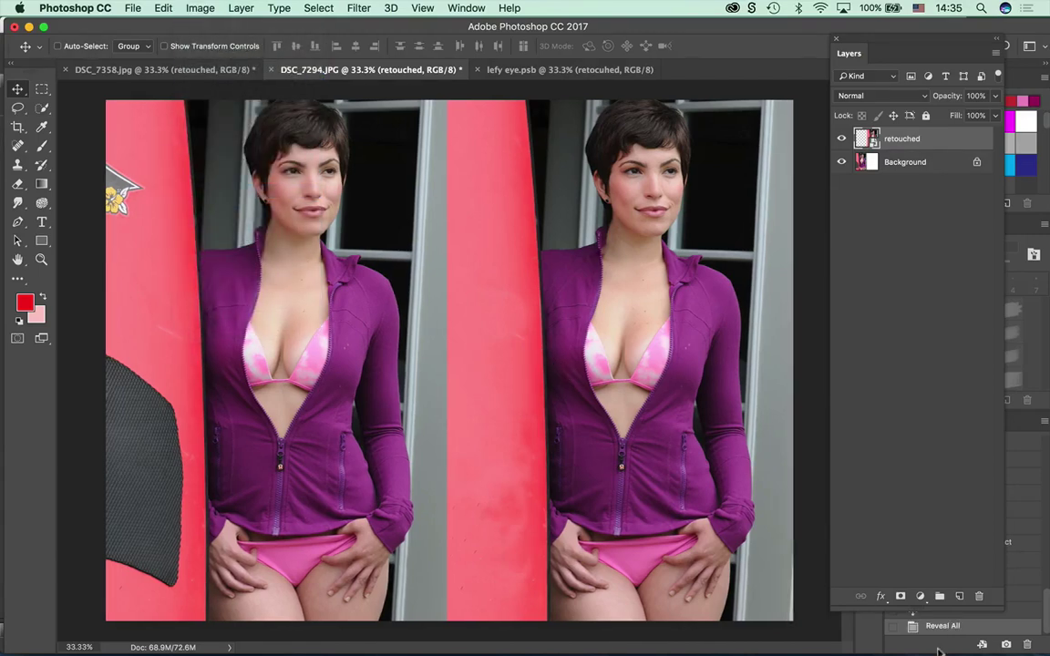
{"action": "mouse_move", "coordinate": [932, 654]}
Switch to Bridge and open DSC_7475.jpg from the Headshot folder in Photoshop.
{"action": "left_click", "coordinate": [132, 8]}
{"action": "key", "text": "Escape"}
{"action": "mouse_move", "coordinate": [599, 647]}
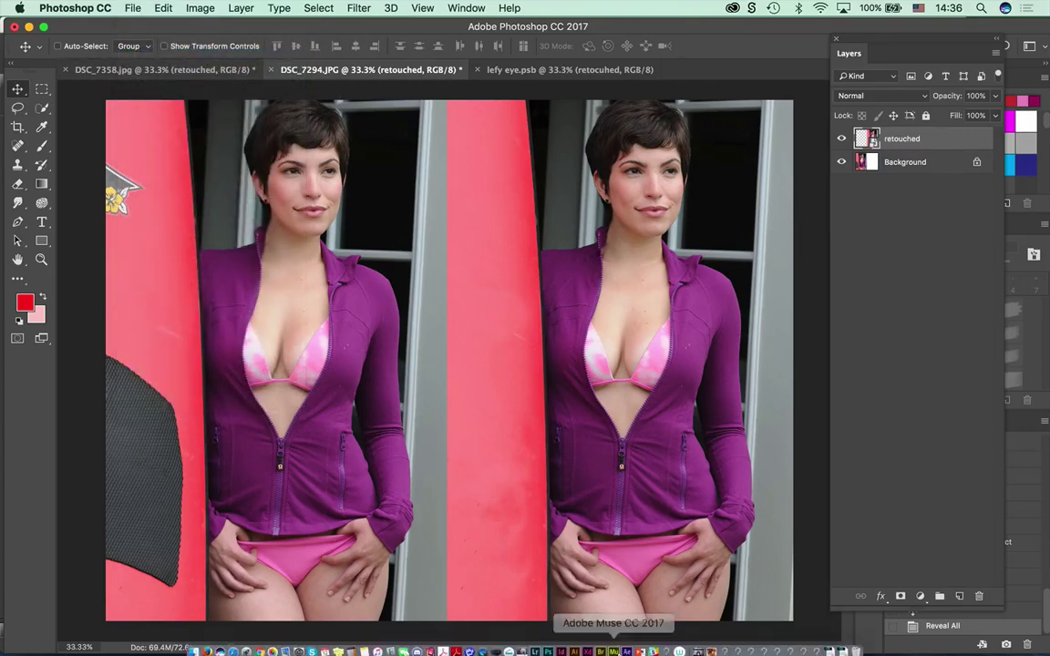
{"action": "left_click", "coordinate": [600, 645]}
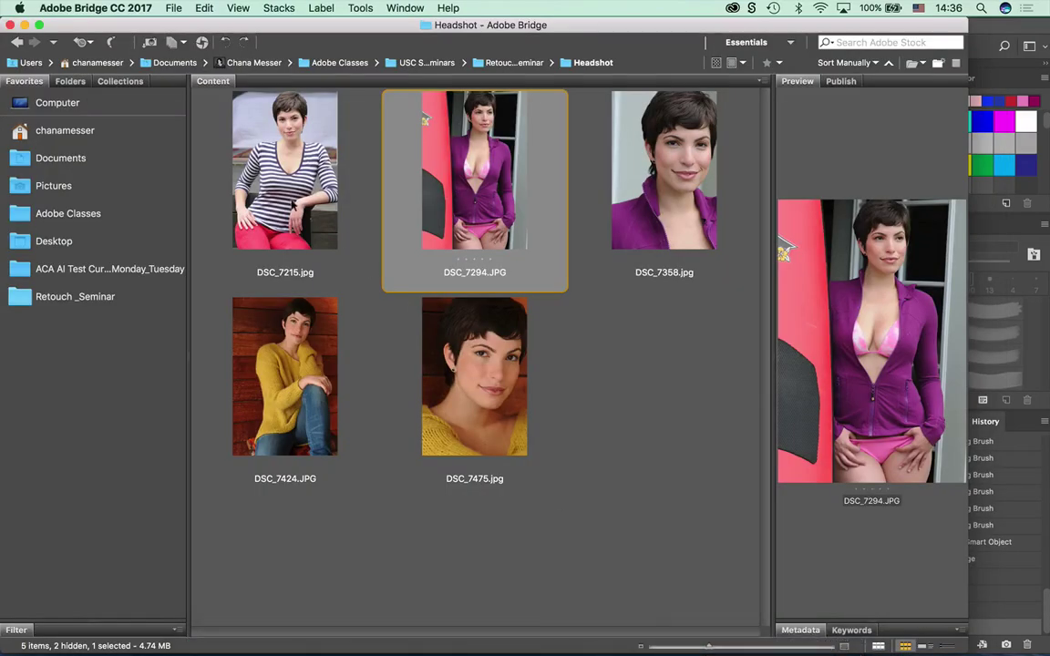
{"action": "double_click", "coordinate": [438, 351]}
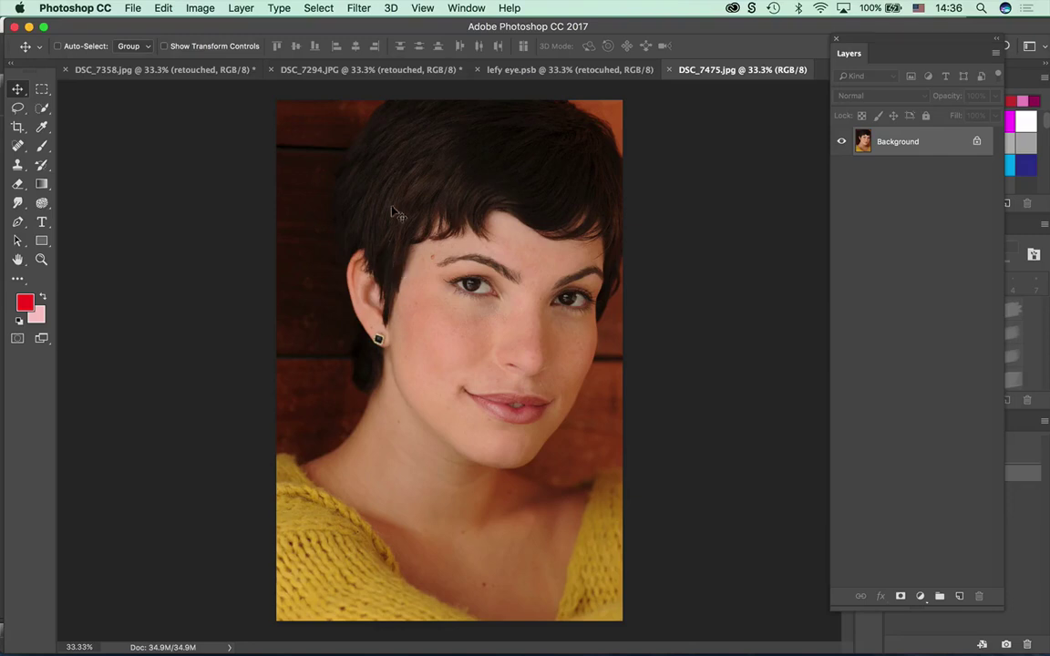
Duplicate the portrait with Cmd+J, slide the copy right, and Reveal All to fit both.
{"action": "key", "text": "super"}
{"action": "key", "text": "super+j"}
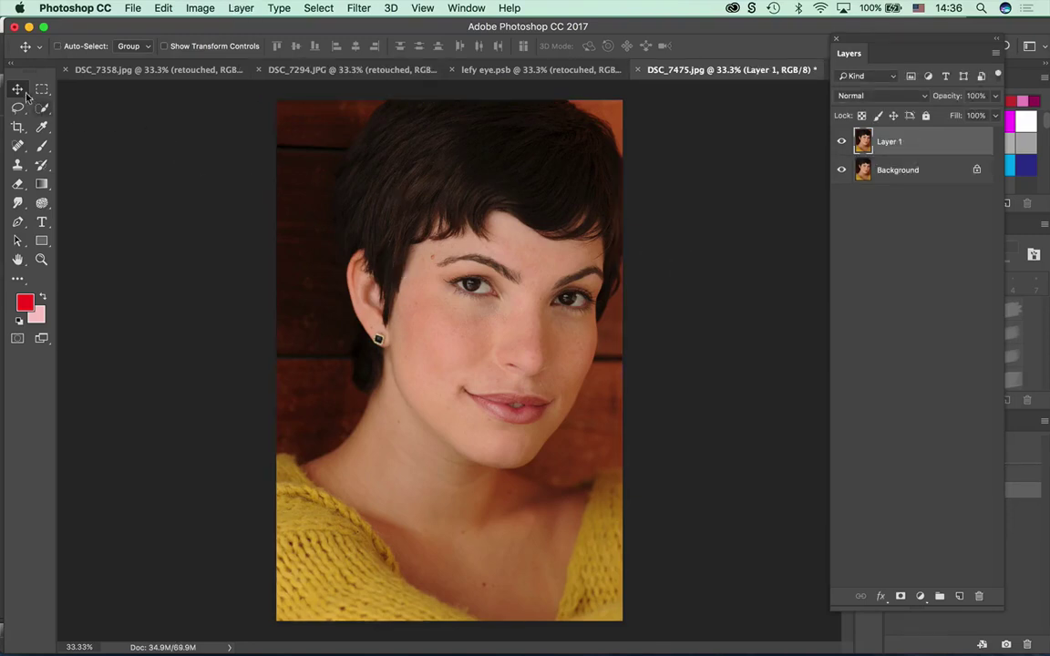
{"action": "left_click_drag", "start_coordinate": [451, 360], "coordinate": [670, 401]}
{"action": "left_click", "coordinate": [197, 8]}
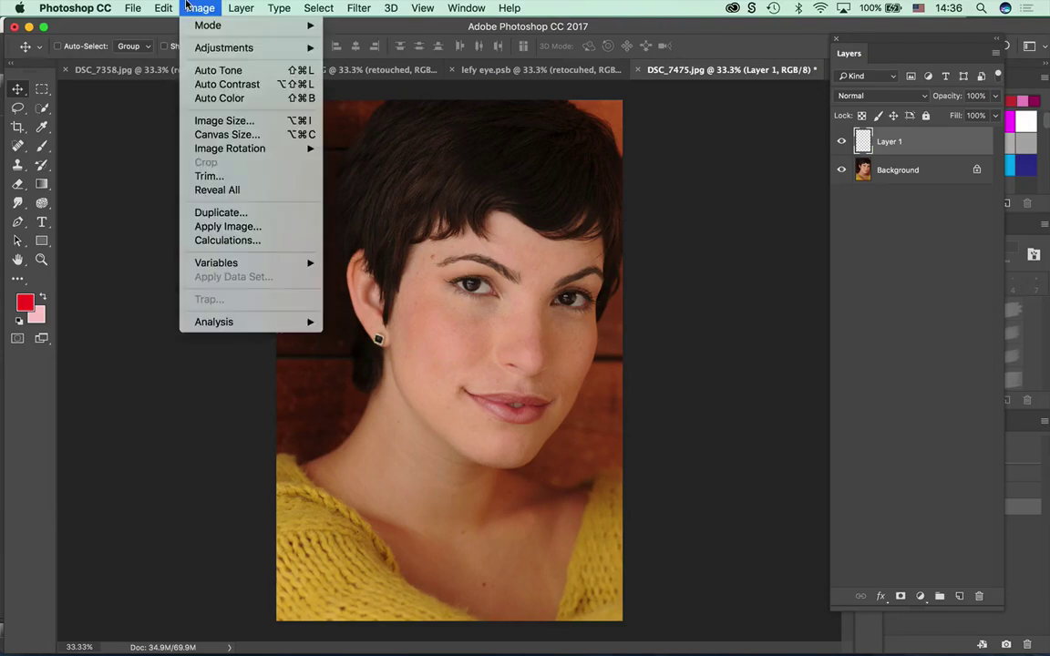
{"action": "left_click", "coordinate": [217, 190]}
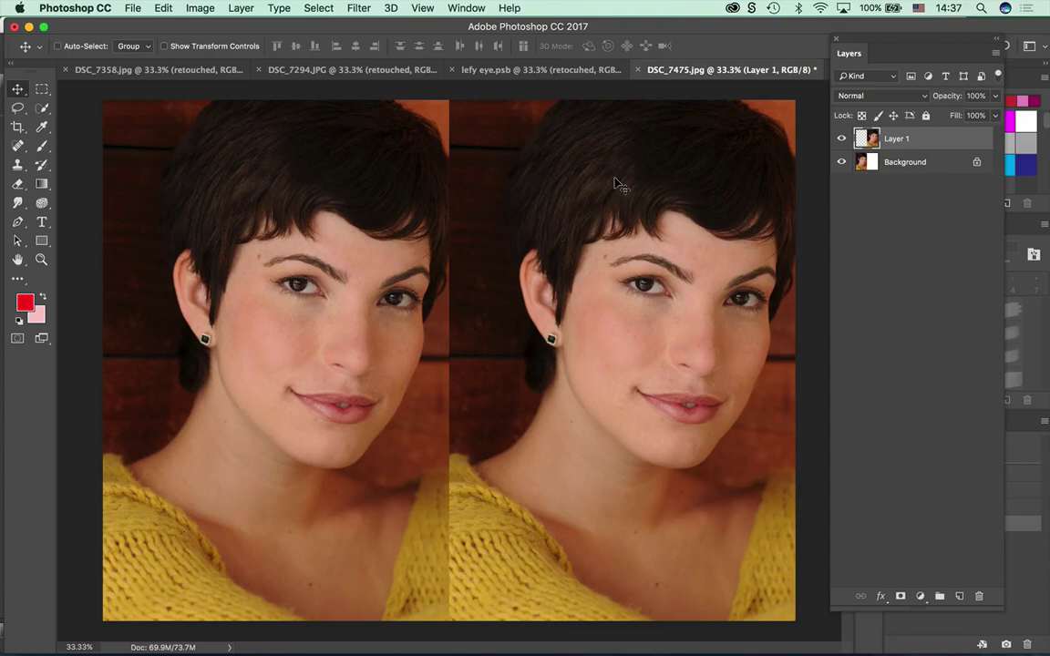
{"action": "key", "text": "super+minus"}
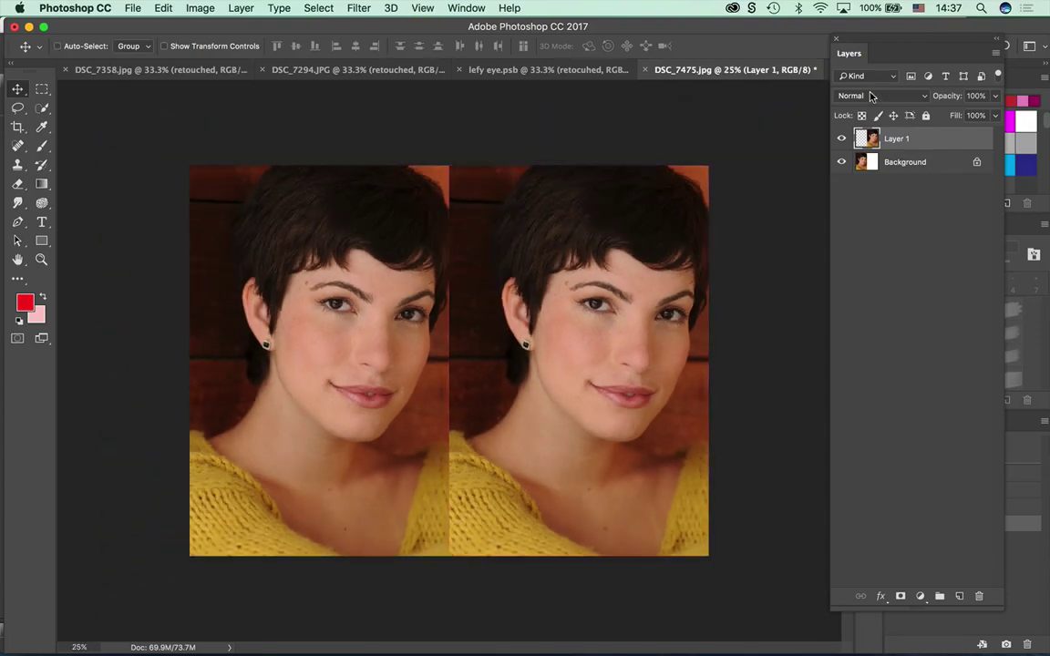
{"action": "left_click", "coordinate": [907, 161]}
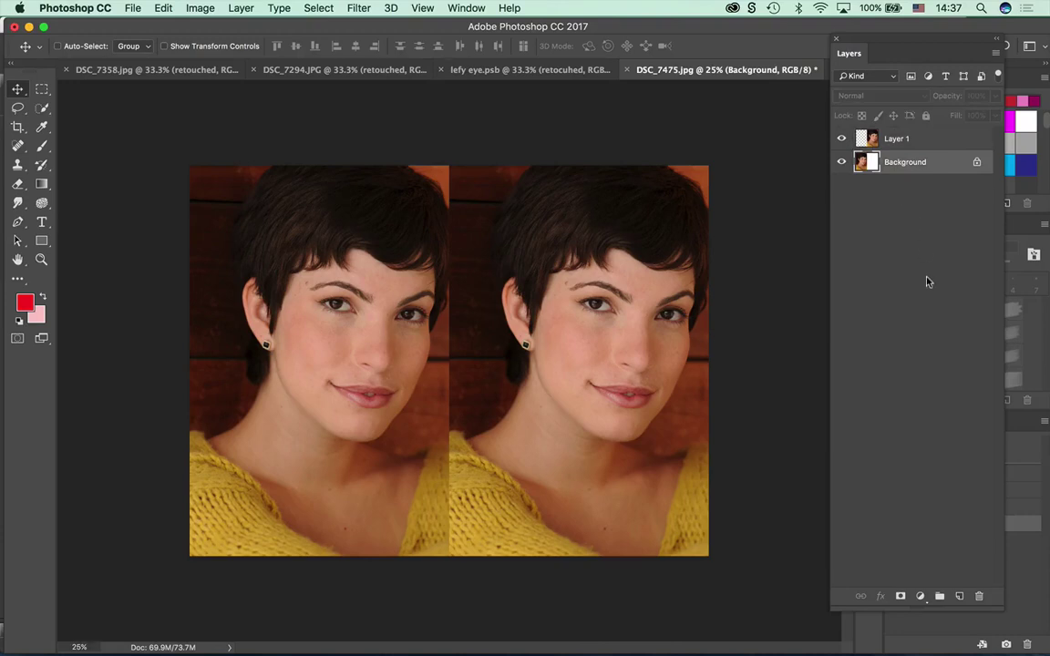
Rename Layer 1 to 'face2'.
{"action": "left_click", "coordinate": [897, 142]}
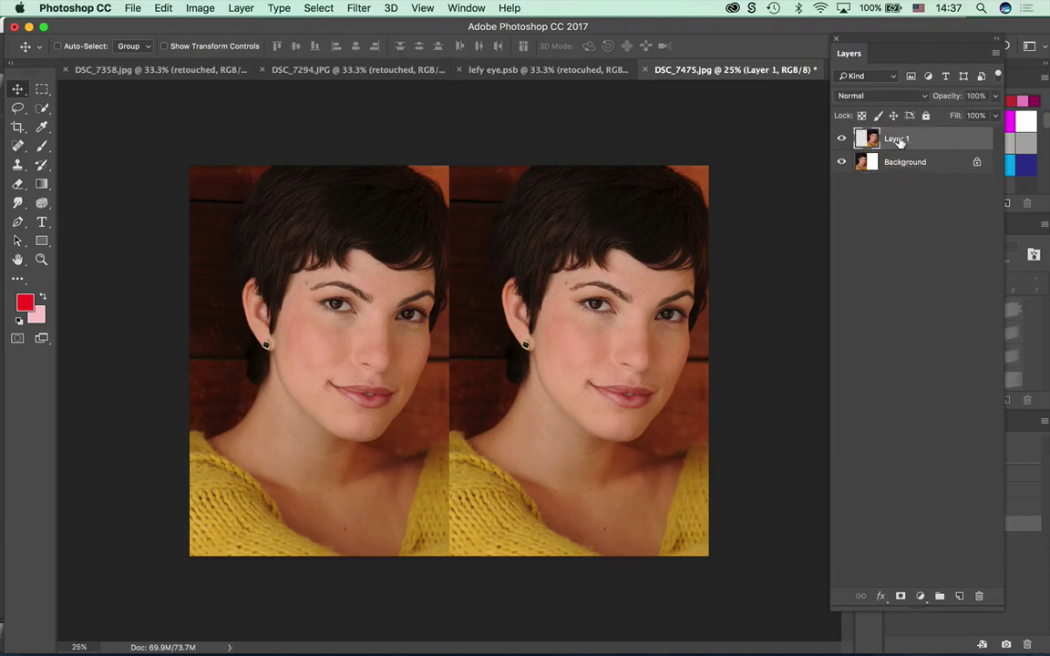
{"action": "double_click", "coordinate": [898, 142]}
{"action": "type", "text": "face2"}
{"action": "key", "text": "Return"}
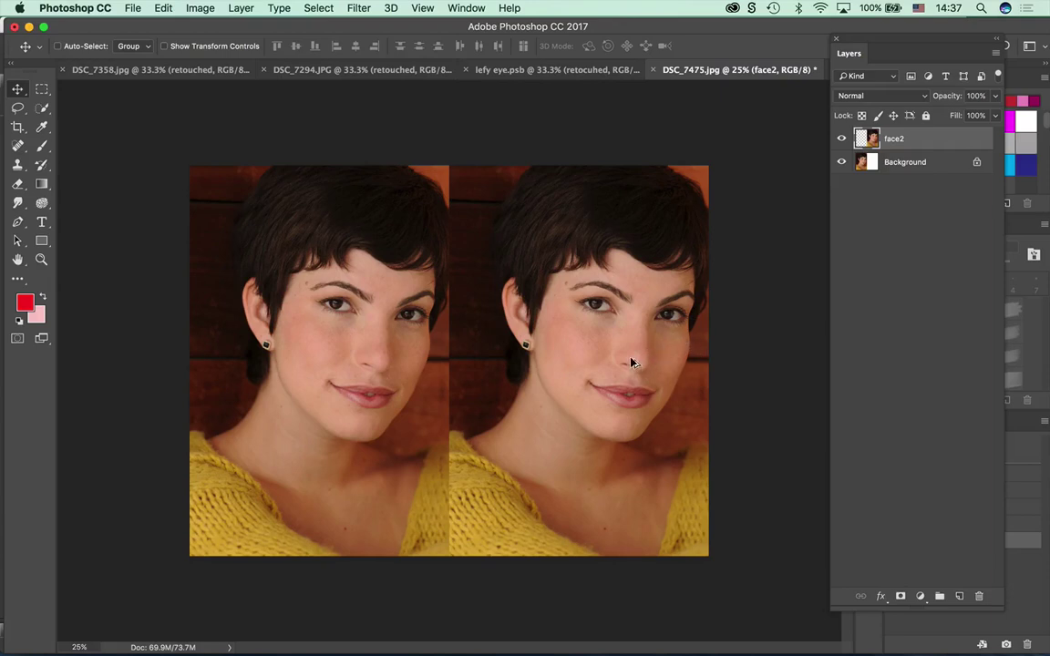
Duplicate face2 by dragging and name the copy 'face3'.
{"action": "left_click_drag", "start_coordinate": [600, 386], "coordinate": [600, 143]}
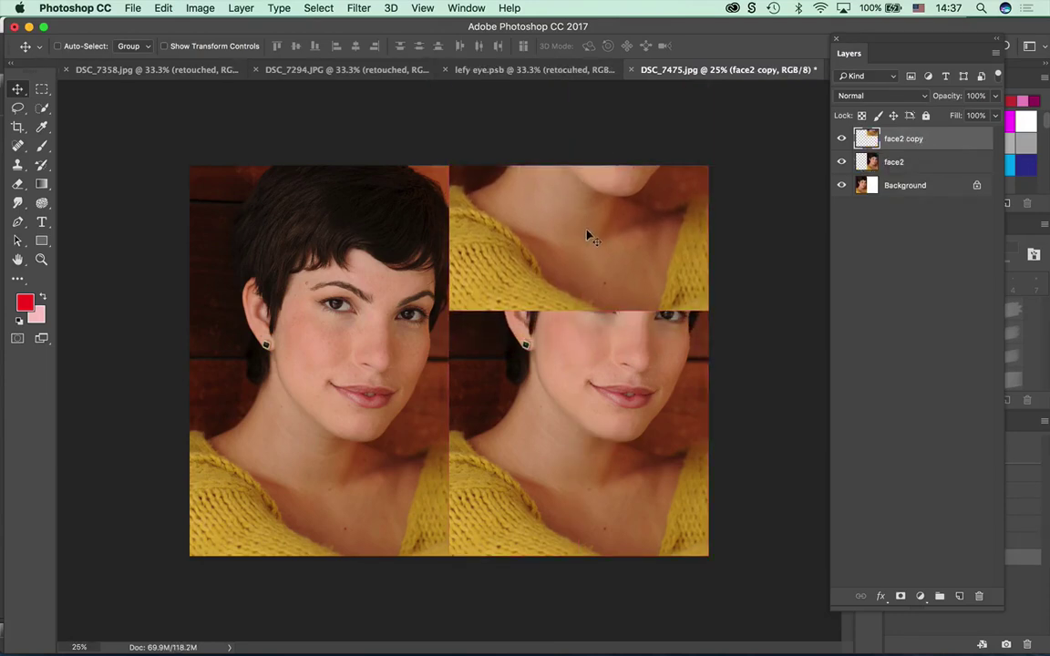
{"action": "left_click_drag", "start_coordinate": [588, 235], "coordinate": [578, 156]}
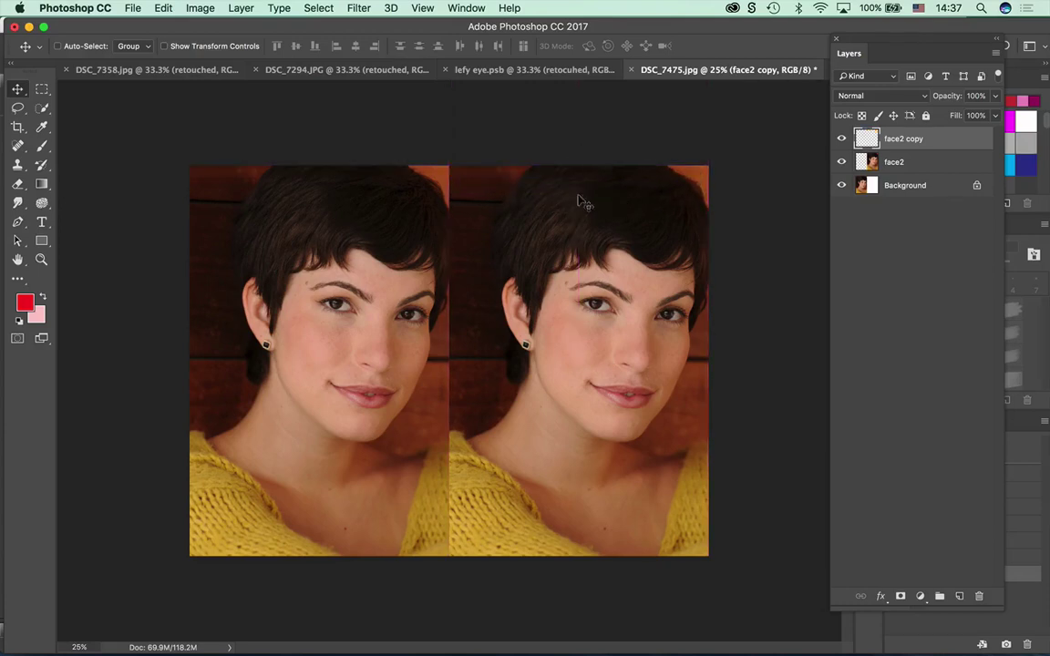
{"action": "double_click", "coordinate": [907, 138]}
{"action": "type", "text": "face3"}
{"action": "left_click", "coordinate": [192, 7]}
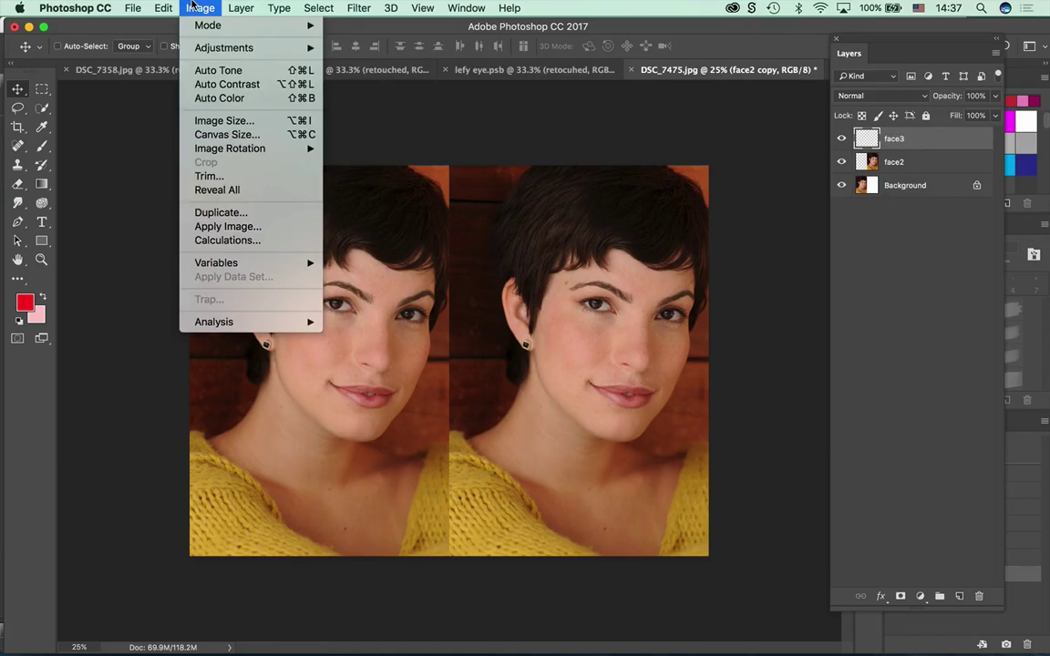
Reveal All into a two-by-two grid, move face3 top-left, and float the Layers panel.
{"action": "left_click", "coordinate": [273, 190]}
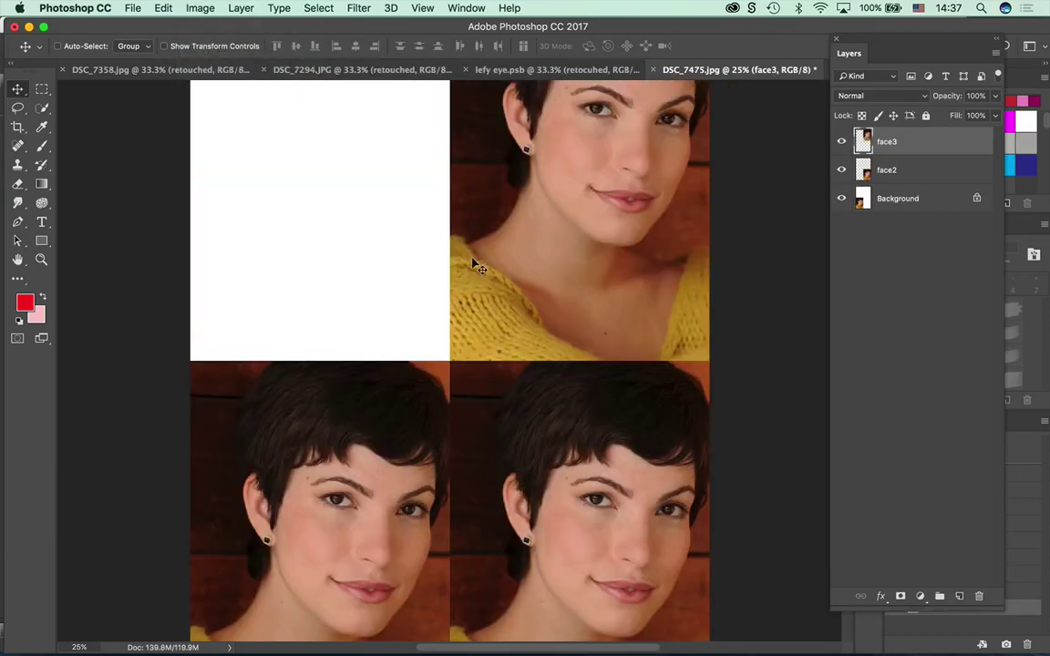
{"action": "key", "text": "super+0"}
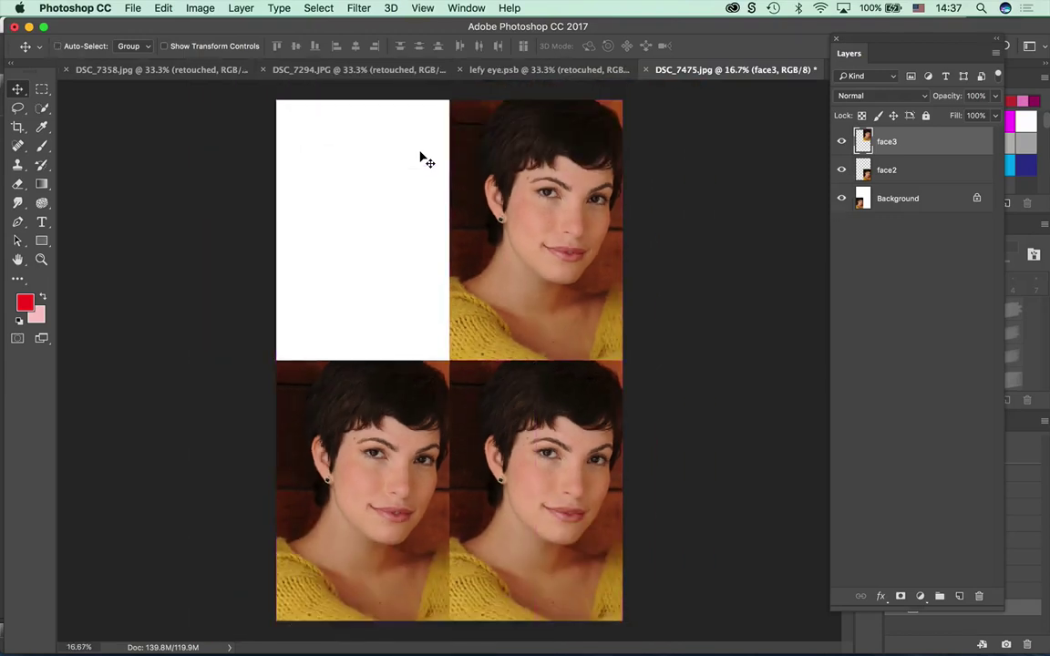
{"action": "left_click_drag", "start_coordinate": [552, 223], "coordinate": [538, 246]}
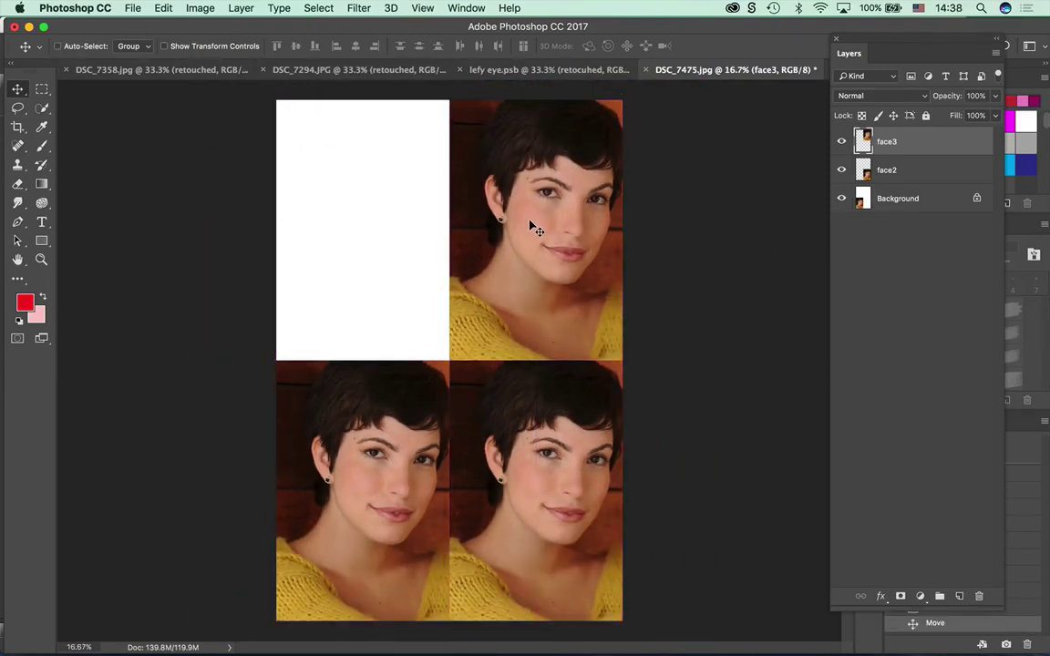
{"action": "left_click_drag", "start_coordinate": [524, 228], "coordinate": [347, 224]}
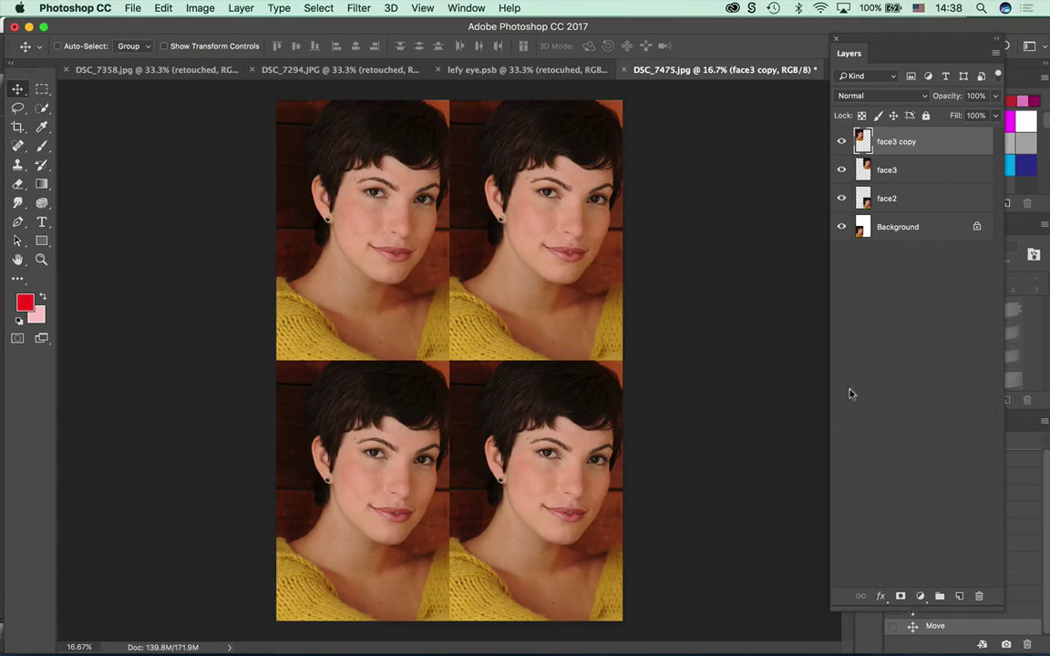
{"action": "left_click_drag", "start_coordinate": [916, 609], "coordinate": [917, 361]}
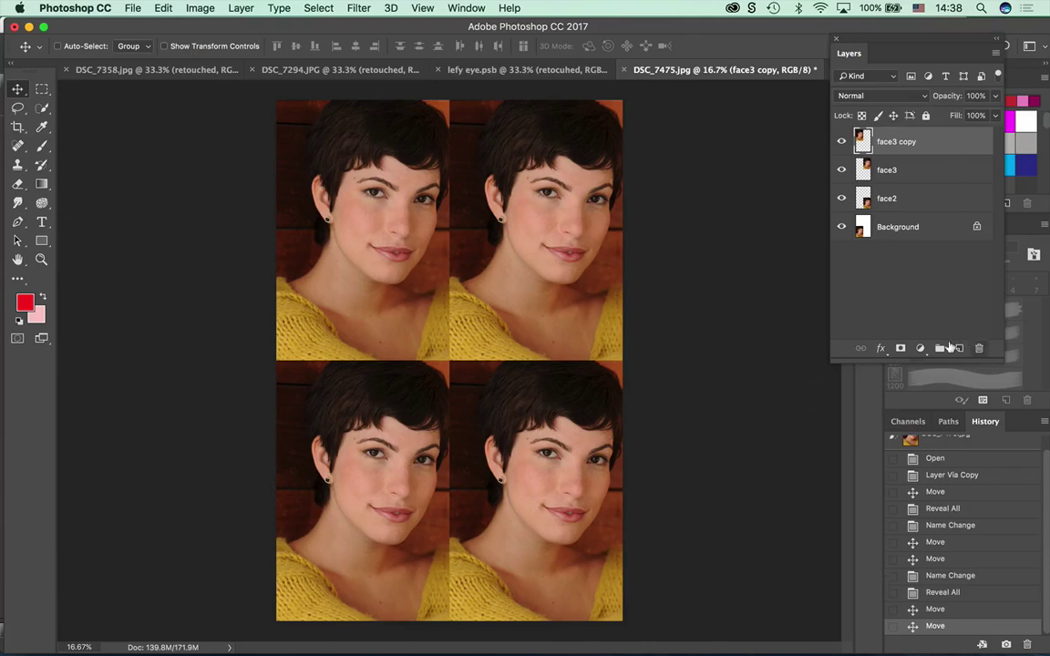
{"action": "mouse_move", "coordinate": [856, 39]}
{"action": "left_mouse_down"}
{"action": "mouse_move", "coordinate": [770, 46]}
{"action": "mouse_move", "coordinate": [668, 114]}
{"action": "mouse_move", "coordinate": [664, 95]}
{"action": "mouse_move", "coordinate": [673, 94]}
{"action": "left_mouse_up"}
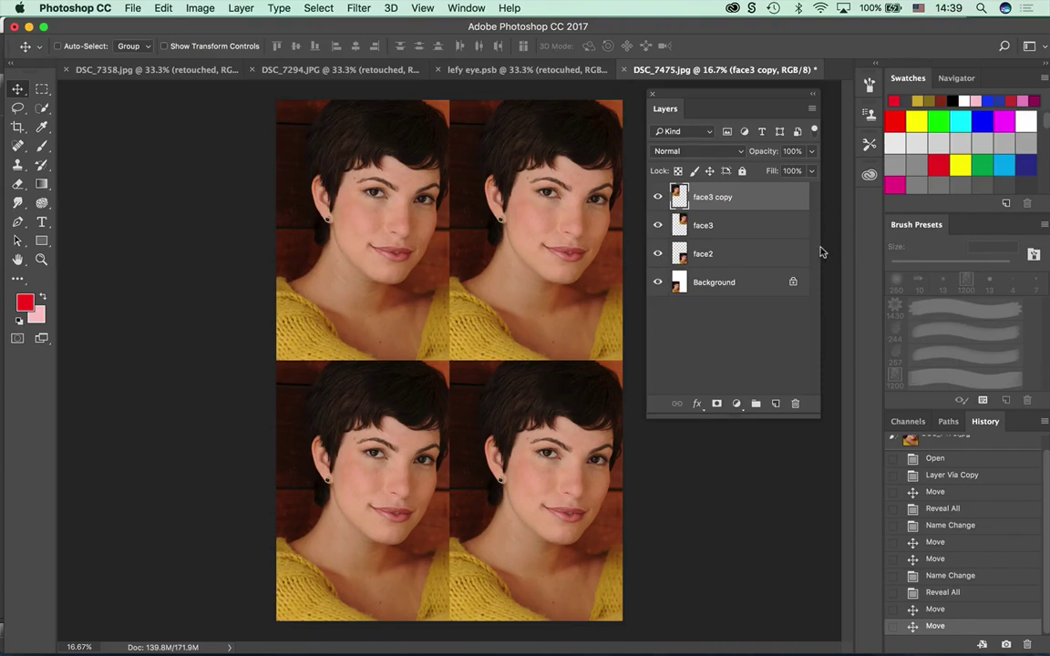
{"action": "left_click", "coordinate": [239, 9]}
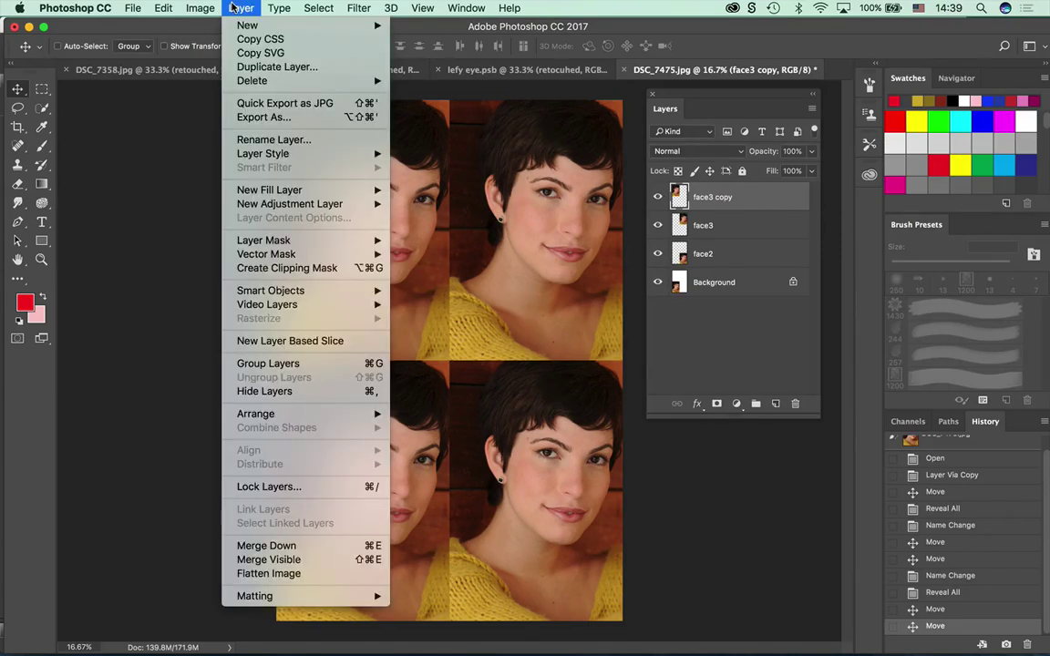
{"action": "mouse_move", "coordinate": [247, 190]}
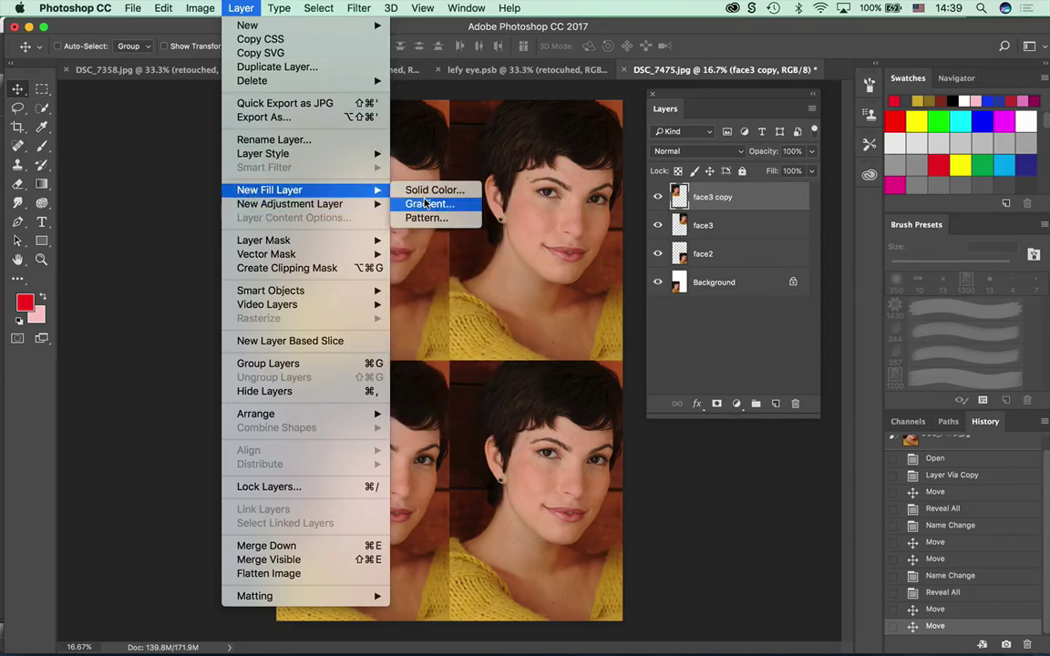
{"action": "mouse_move", "coordinate": [321, 206]}
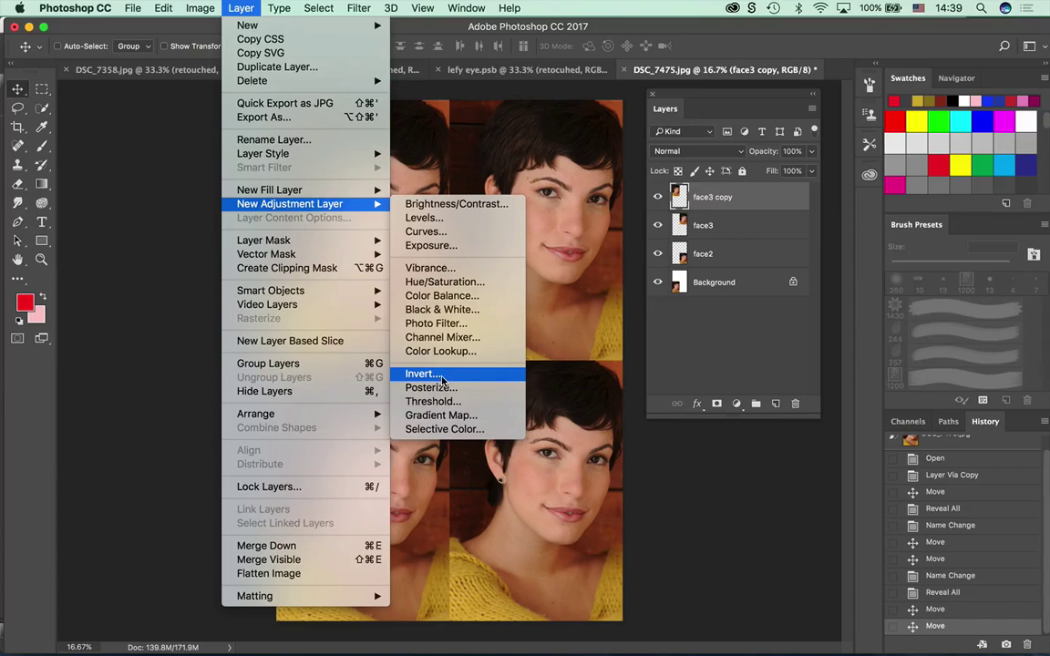
{"action": "left_click", "coordinate": [719, 352]}
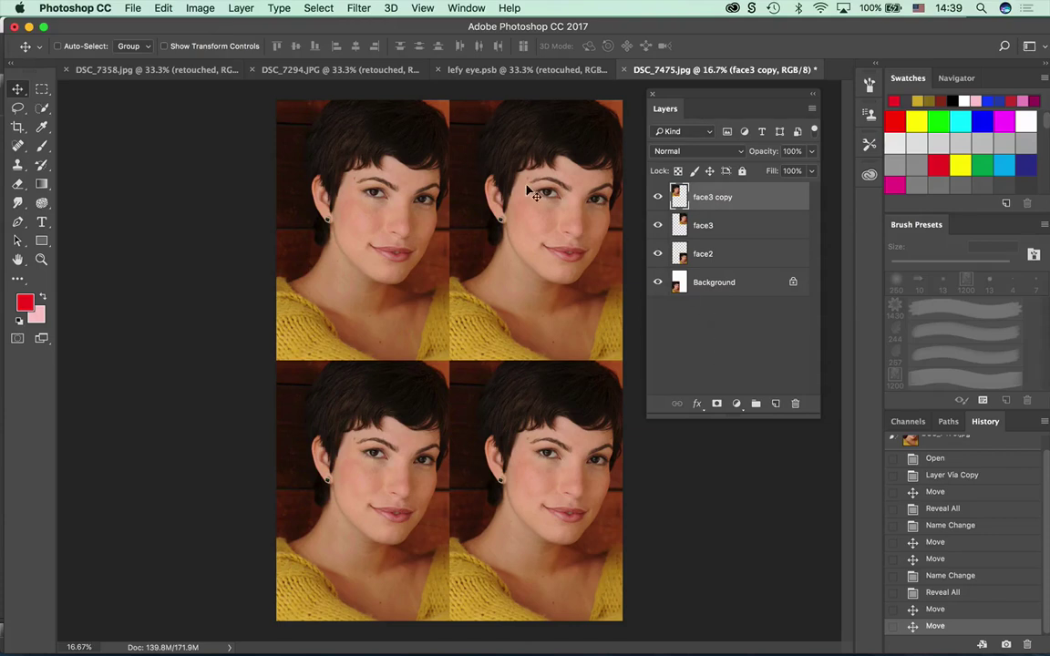
{"action": "left_click", "coordinate": [200, 9]}
{"action": "mouse_move", "coordinate": [206, 51]}
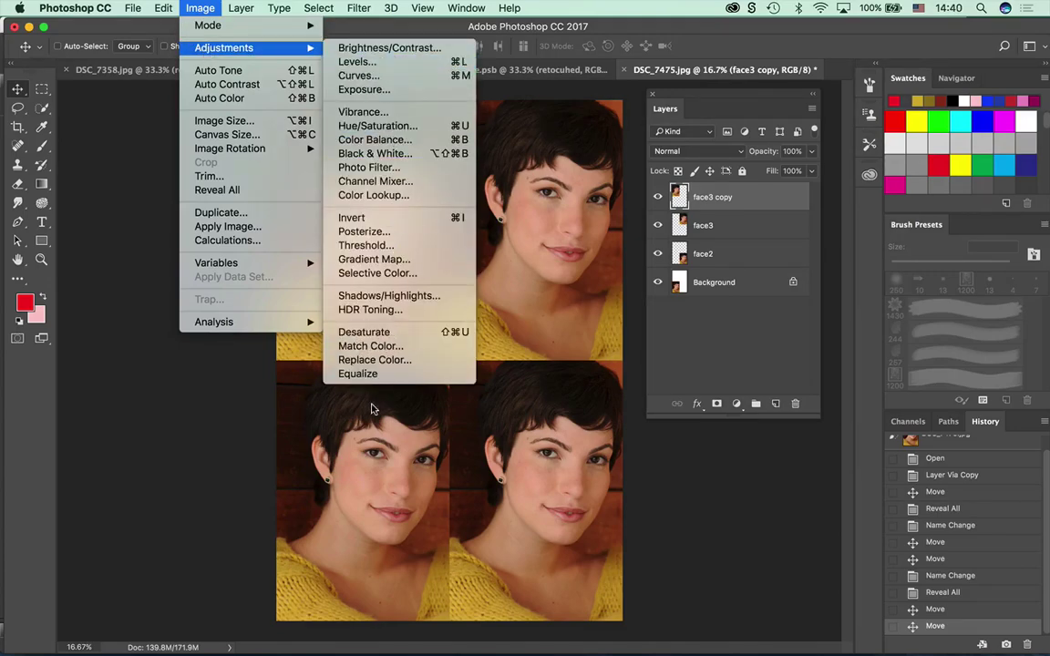
{"action": "left_click", "coordinate": [167, 386]}
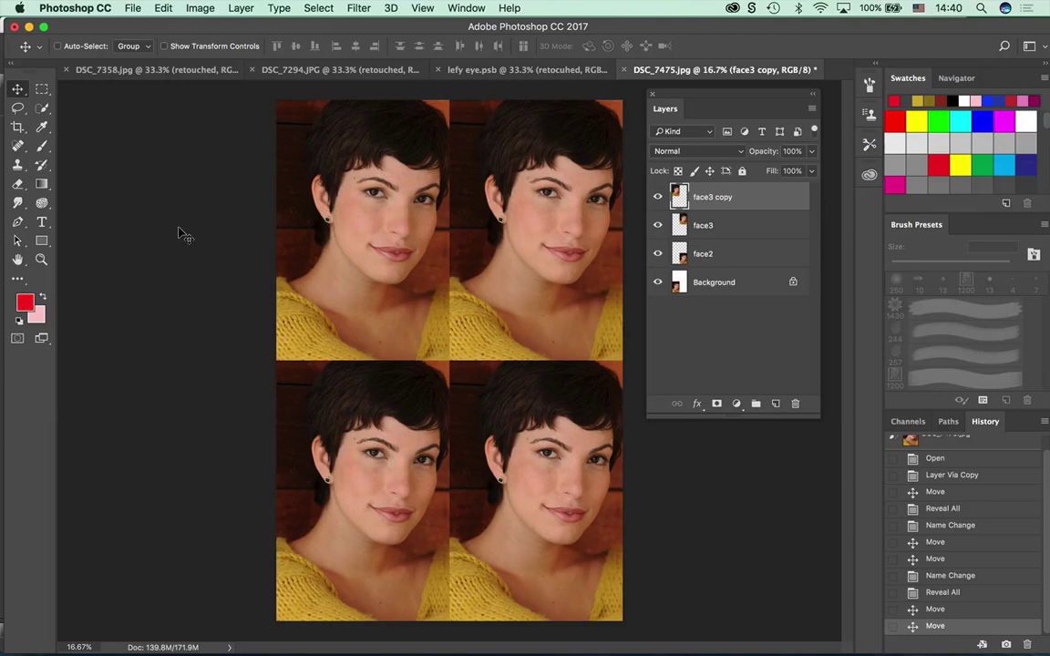
Open the Create new fill or adjustment layer menu in the Layers panel.
{"action": "left_click", "coordinate": [737, 404]}
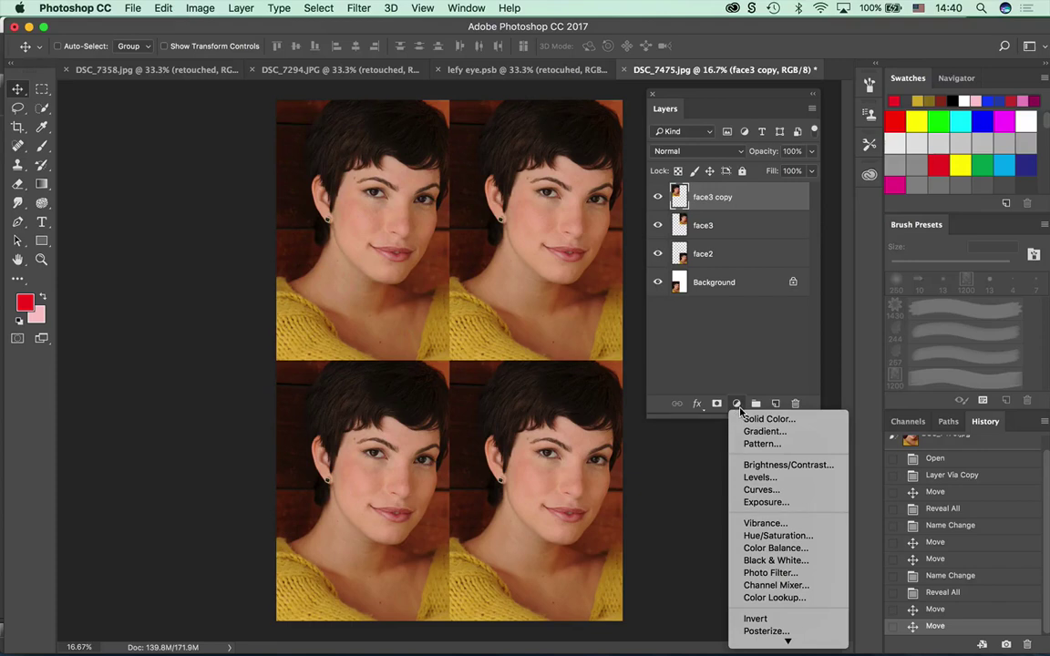
Add a Brightness/Contrast layer, apply Auto, and set brightness 73 with contrast 44.
{"action": "left_click", "coordinate": [769, 471]}
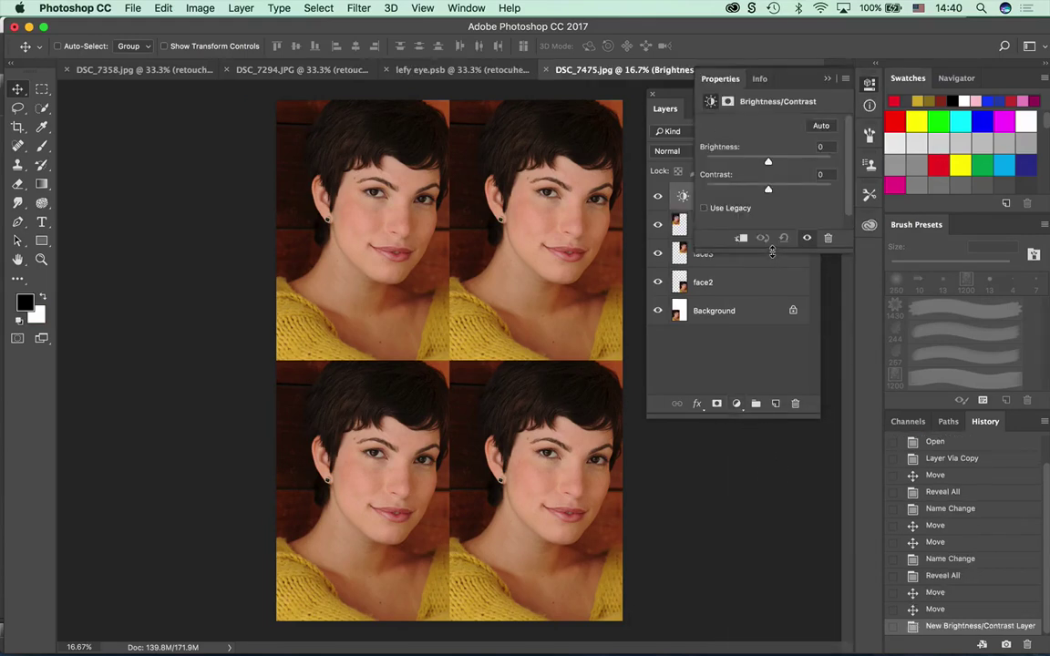
{"action": "left_click_drag", "start_coordinate": [866, 244], "coordinate": [871, 440]}
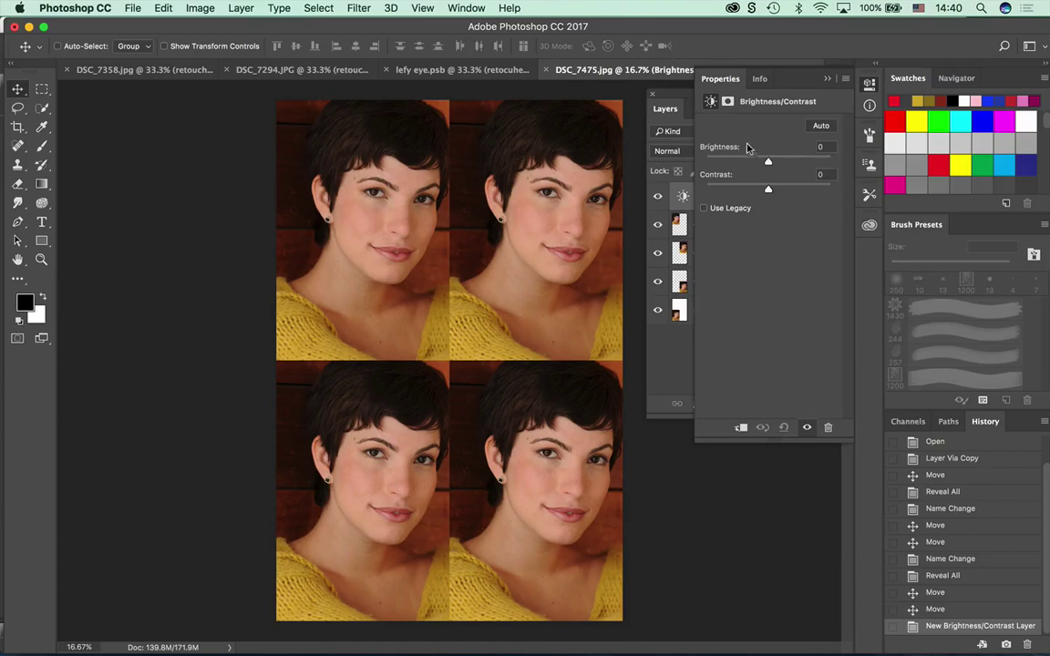
{"action": "left_click", "coordinate": [820, 126]}
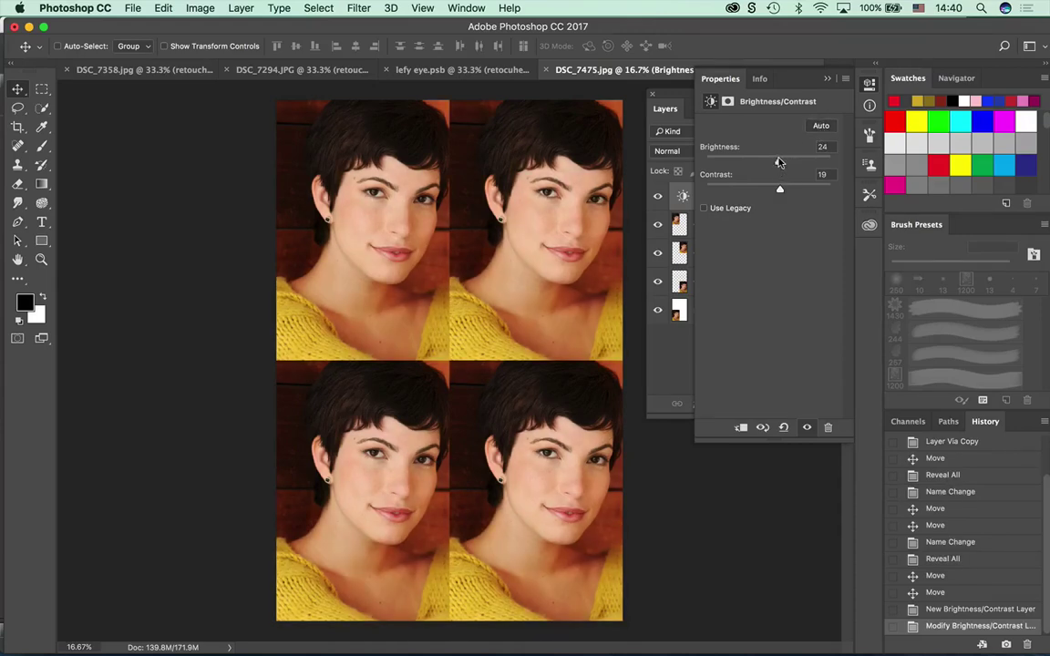
{"action": "left_click_drag", "start_coordinate": [778, 161], "coordinate": [796, 192]}
{"action": "mouse_move", "coordinate": [751, 161]}
{"action": "left_mouse_down"}
{"action": "mouse_move", "coordinate": [775, 162]}
{"action": "mouse_move", "coordinate": [757, 162]}
{"action": "left_mouse_up"}
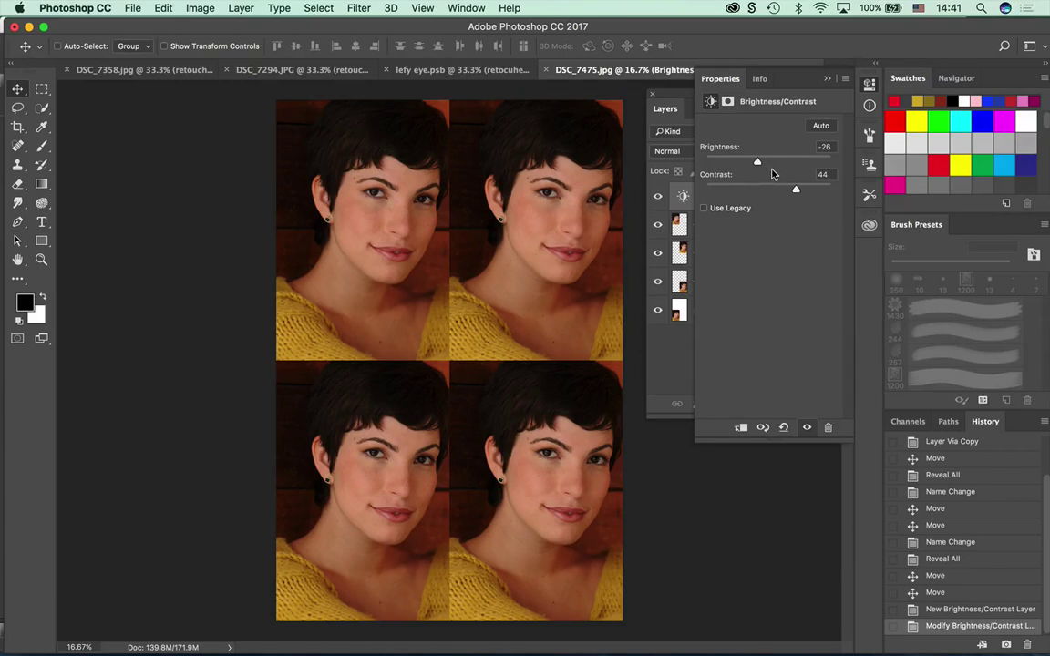
{"action": "left_click_drag", "start_coordinate": [757, 161], "coordinate": [799, 160]}
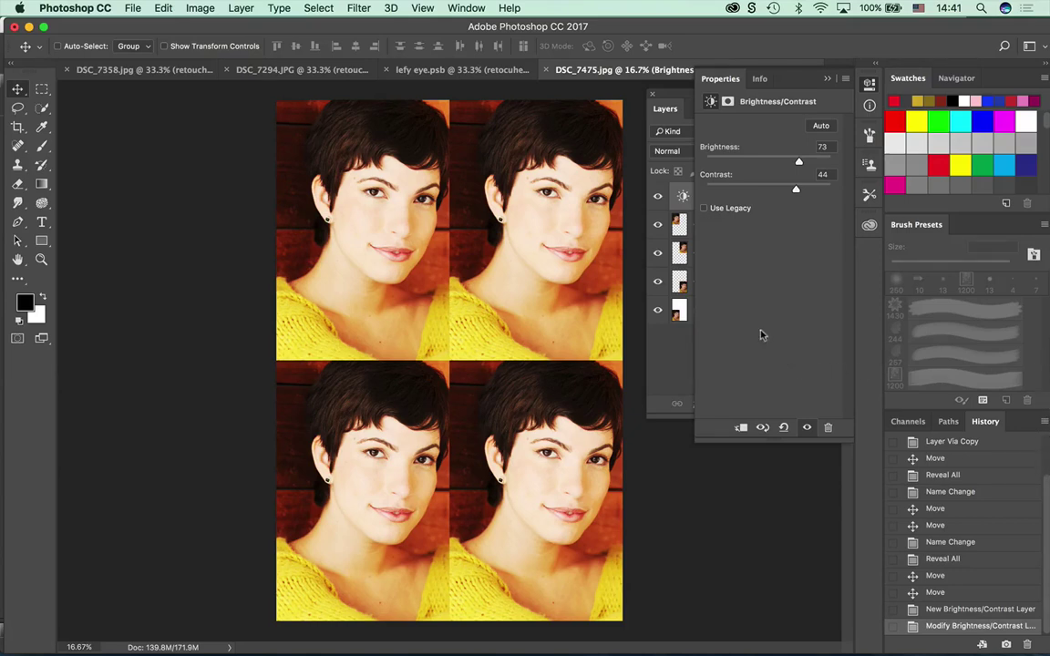
{"action": "left_click", "coordinate": [666, 108]}
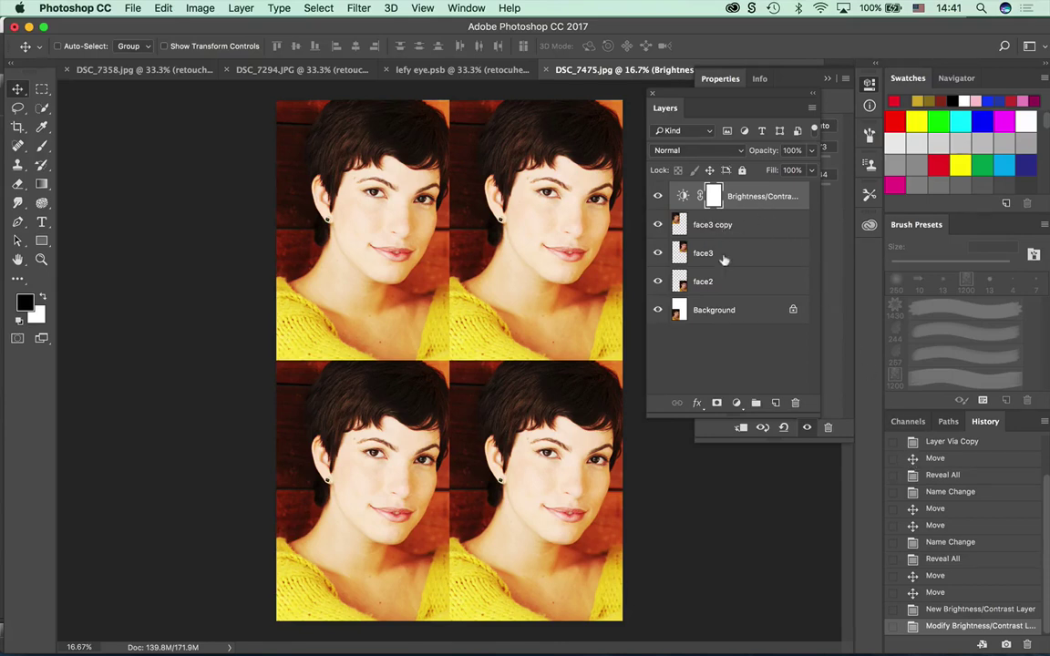
Move the Brightness/Contrast layer just above Background and toggle it to compare.
{"action": "left_click_drag", "start_coordinate": [753, 199], "coordinate": [727, 294]}
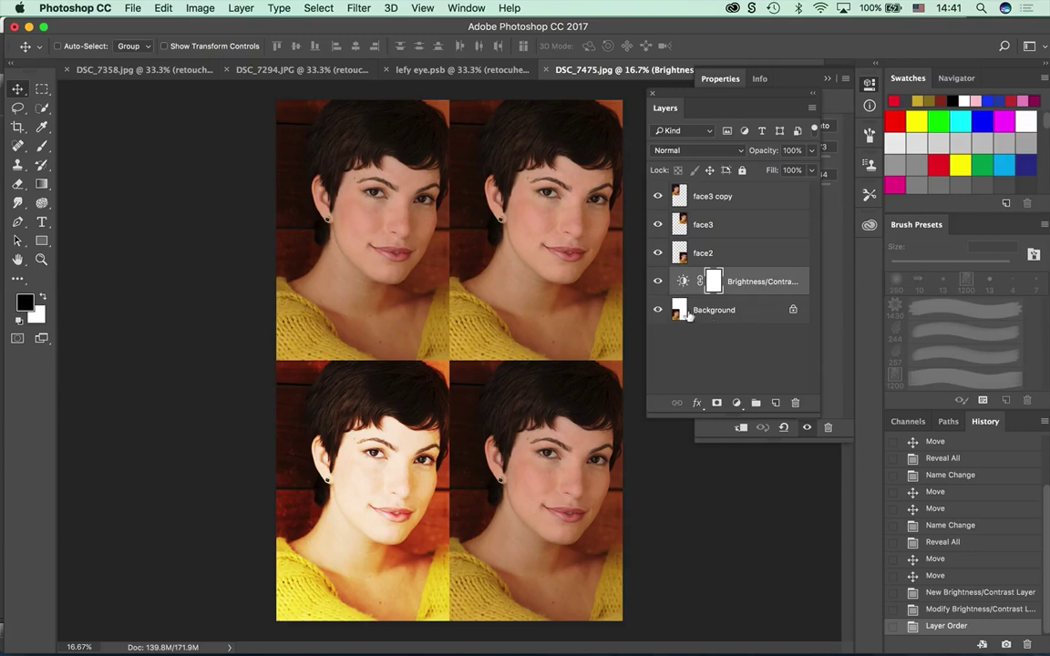
{"action": "left_click", "coordinate": [658, 282]}
{"action": "left_click", "coordinate": [657, 283]}
{"action": "left_click", "coordinate": [657, 283]}
{"action": "left_click", "coordinate": [657, 283]}
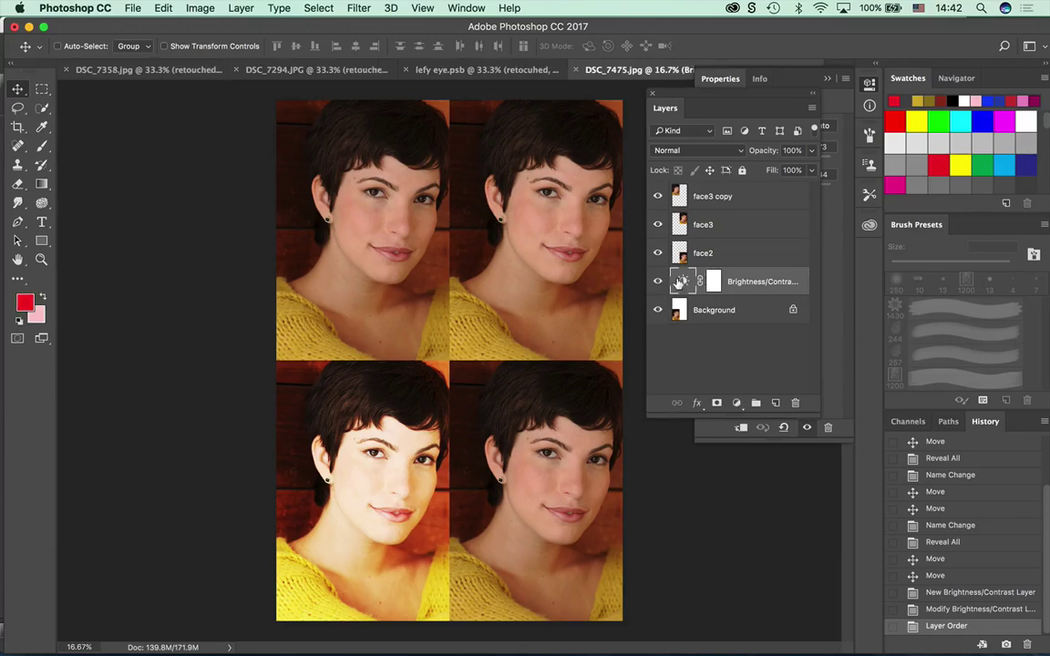
Lower the adjustment's brightness from 73 to 21, then select face2.
{"action": "left_click", "coordinate": [708, 424]}
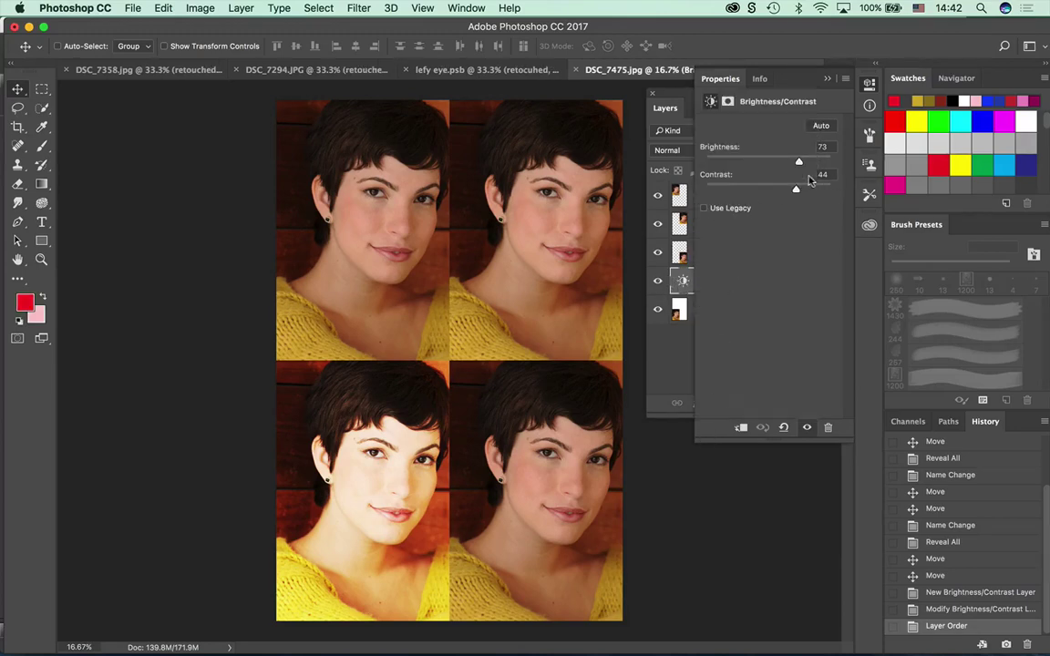
{"action": "left_click_drag", "start_coordinate": [799, 161], "coordinate": [797, 190]}
{"action": "left_click", "coordinate": [684, 361]}
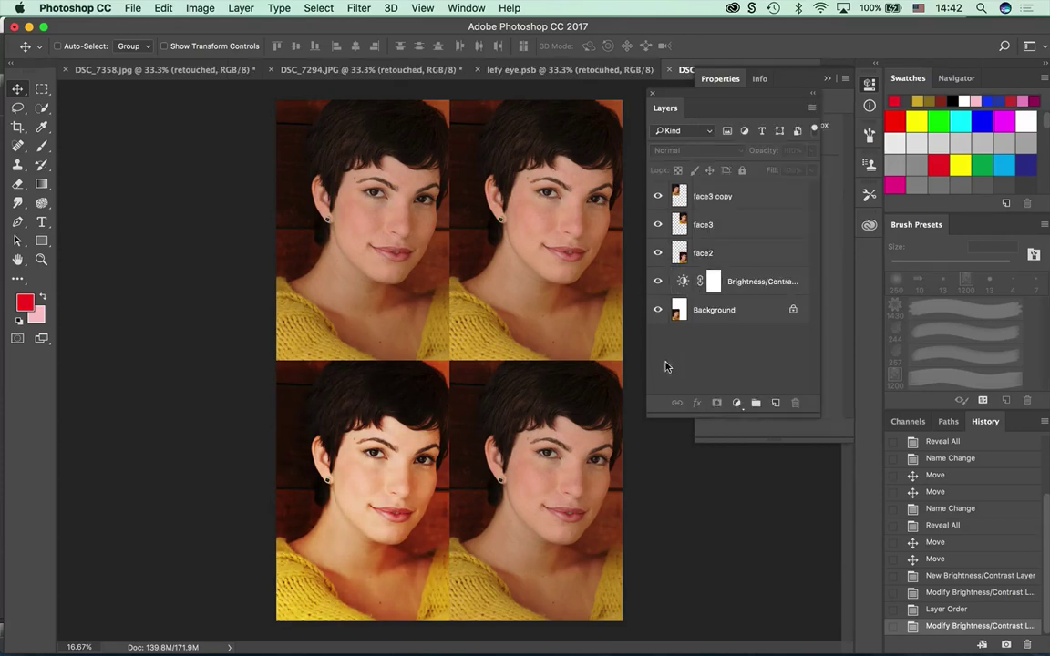
{"action": "left_click", "coordinate": [771, 254]}
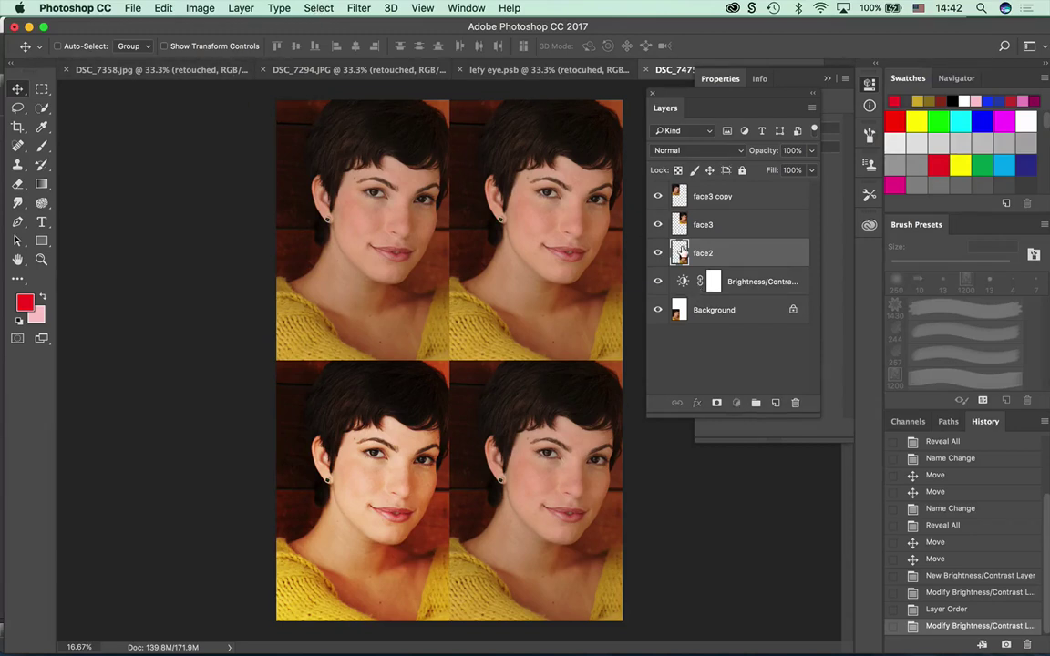
{"action": "left_click", "coordinate": [316, 8]}
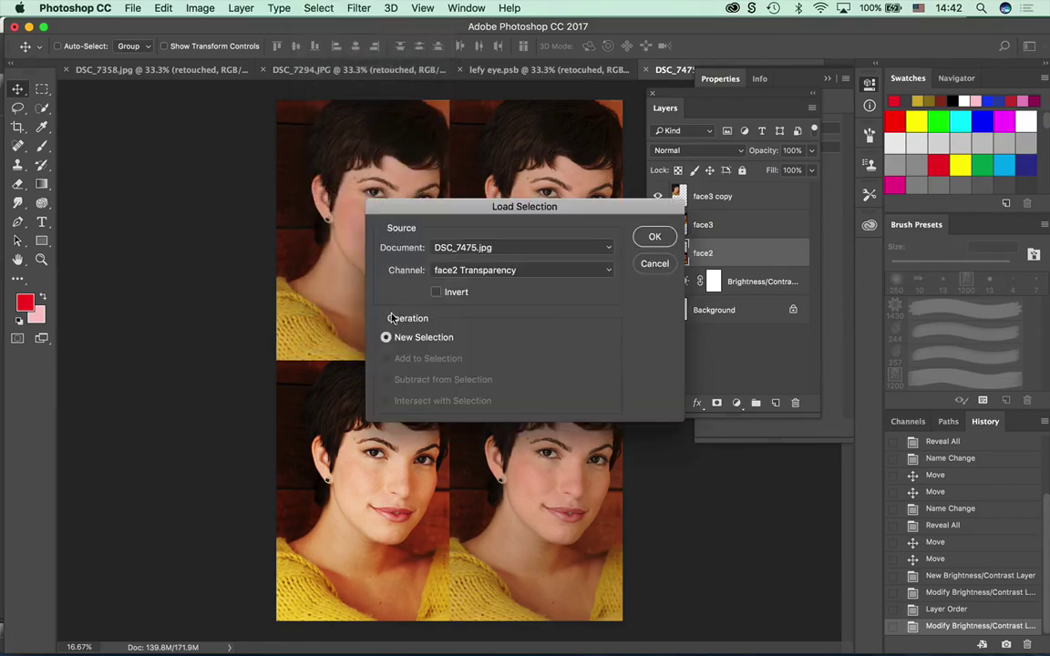
{"action": "left_click_drag", "start_coordinate": [452, 206], "coordinate": [200, 107]}
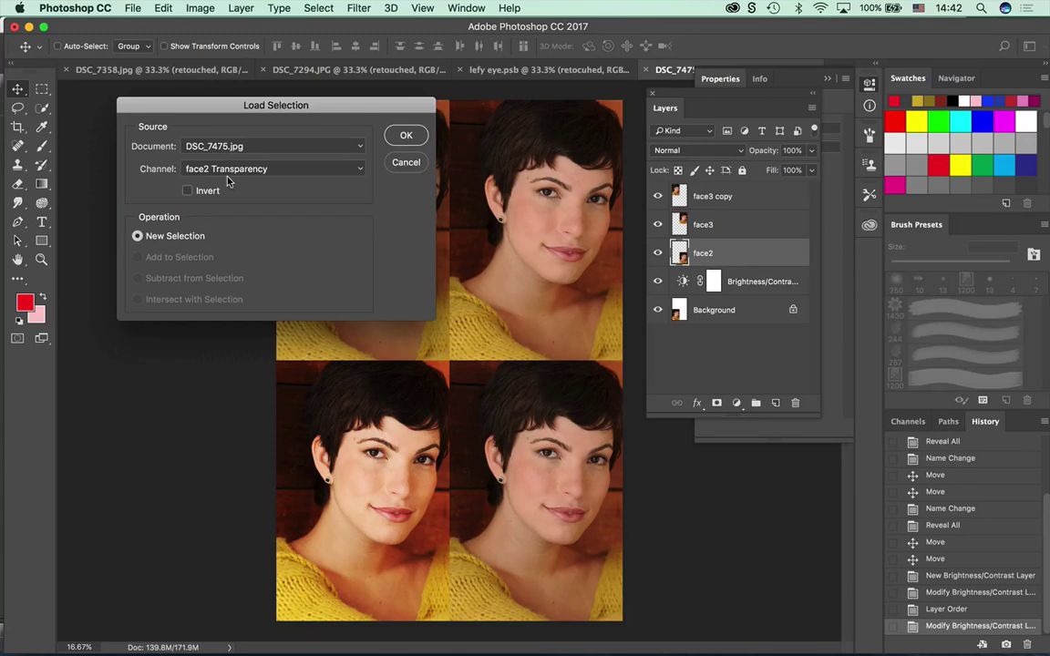
{"action": "left_click", "coordinate": [406, 135]}
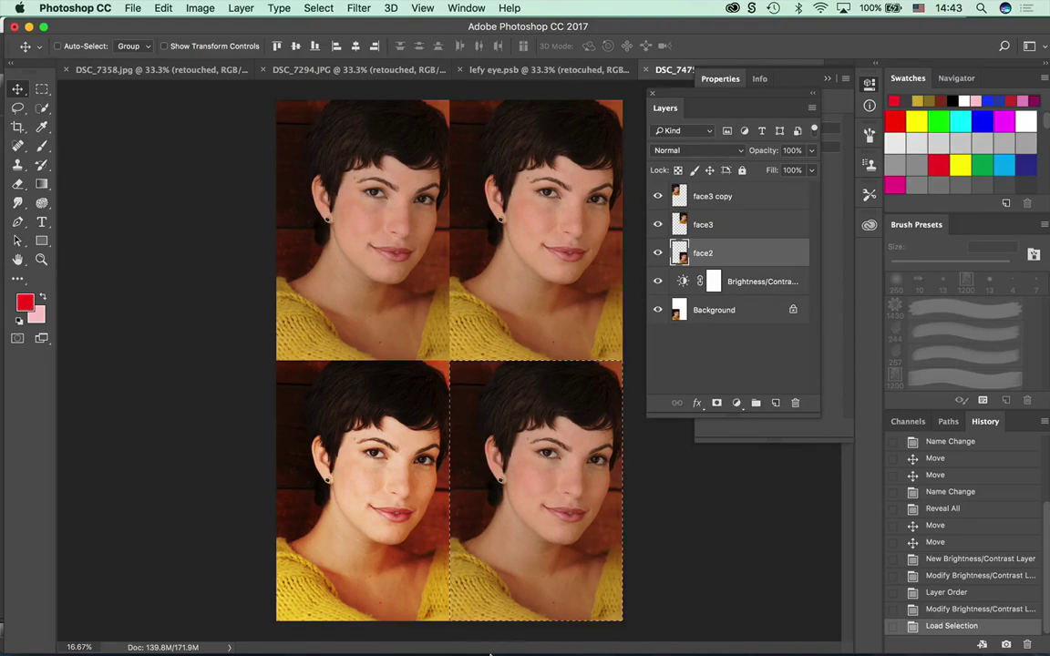
{"action": "key", "text": "super+d"}
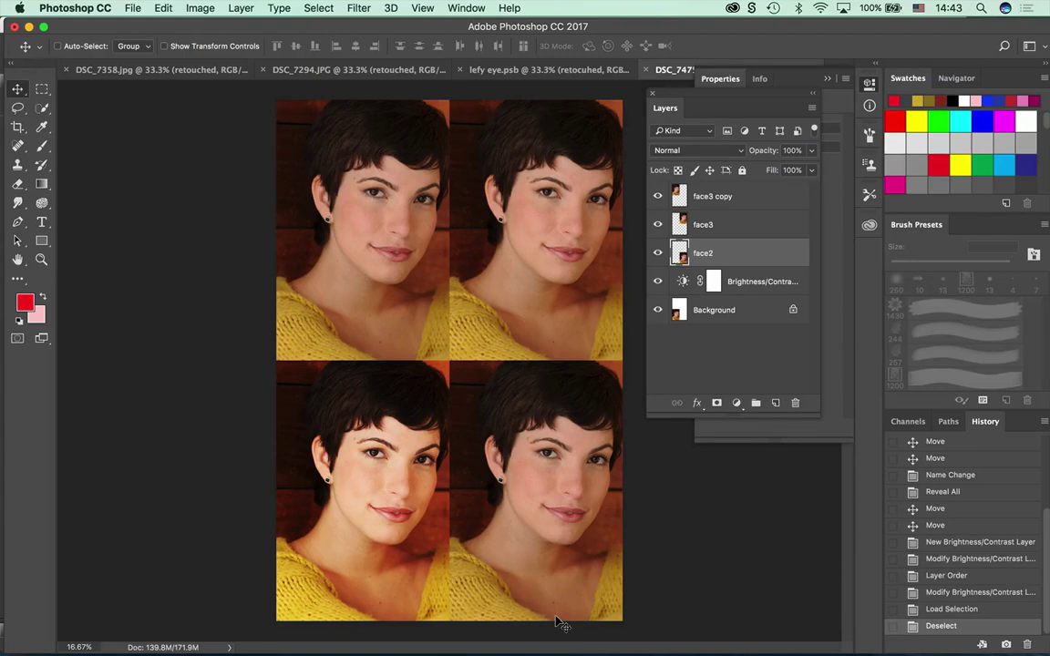
{"action": "key", "text": "super"}
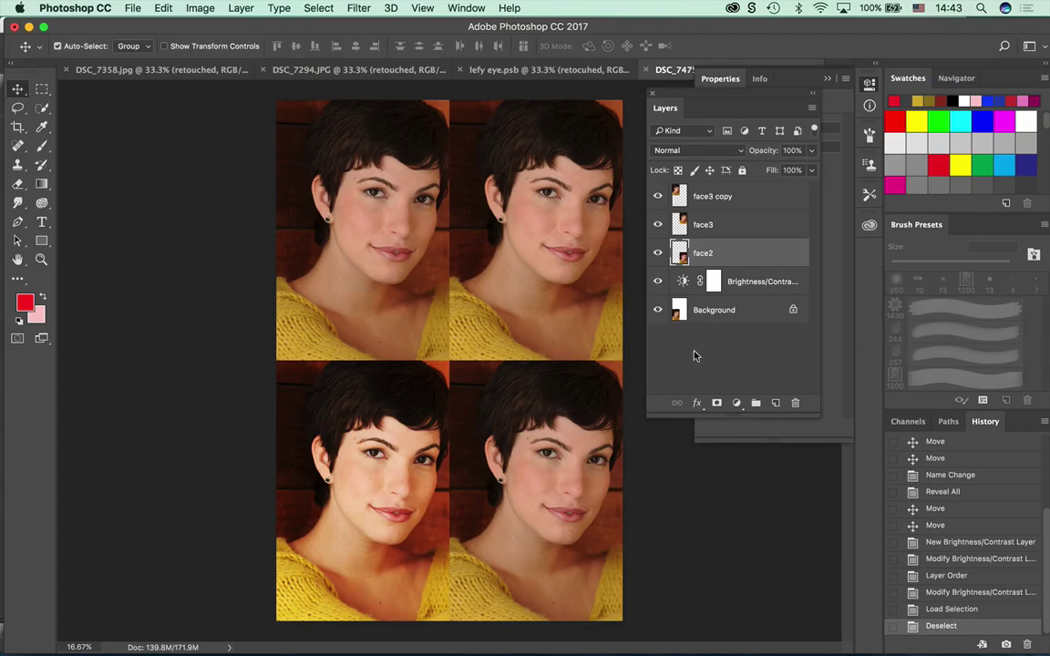
Load face2's outline as a selection and add a Levels adjustment limited to it.
{"action": "left_click", "coordinate": [678, 253], "text": "super"}
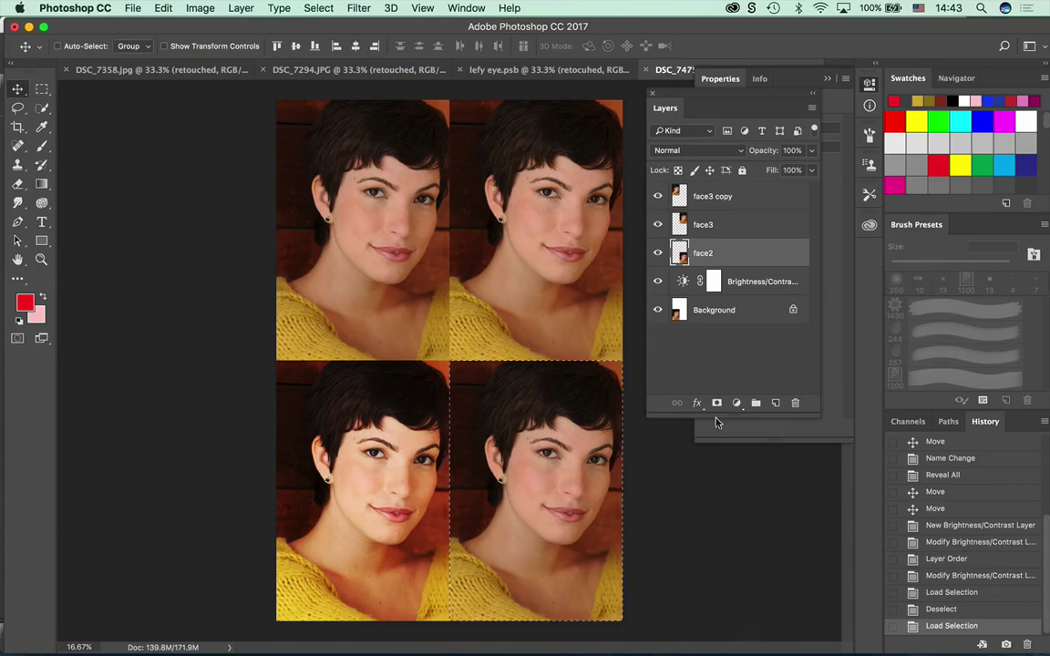
{"action": "left_click", "coordinate": [736, 402]}
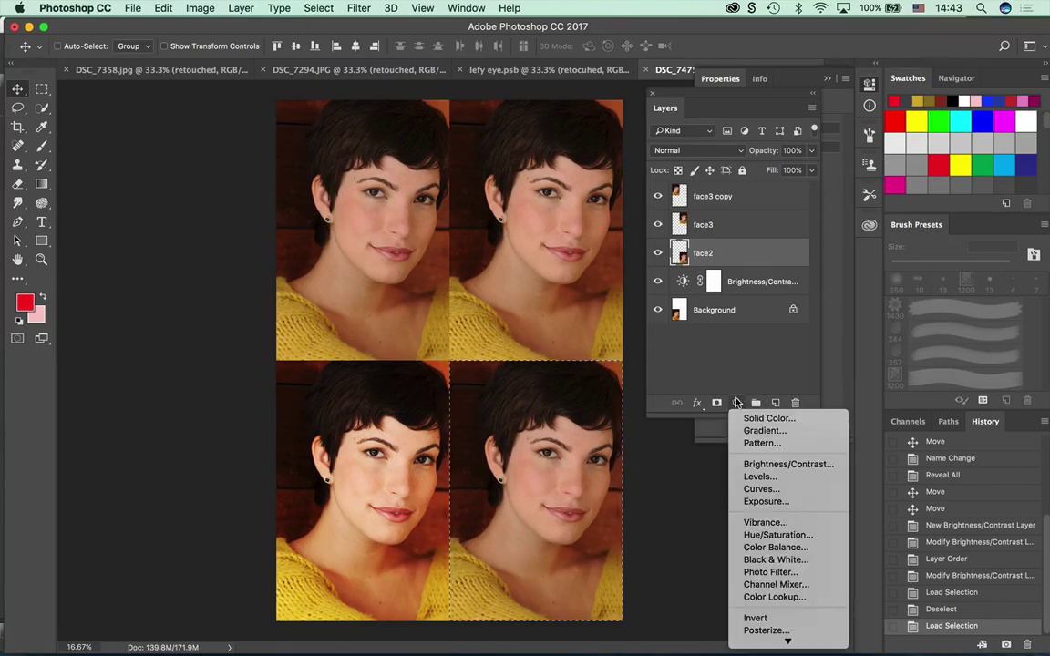
{"action": "left_click", "coordinate": [745, 477]}
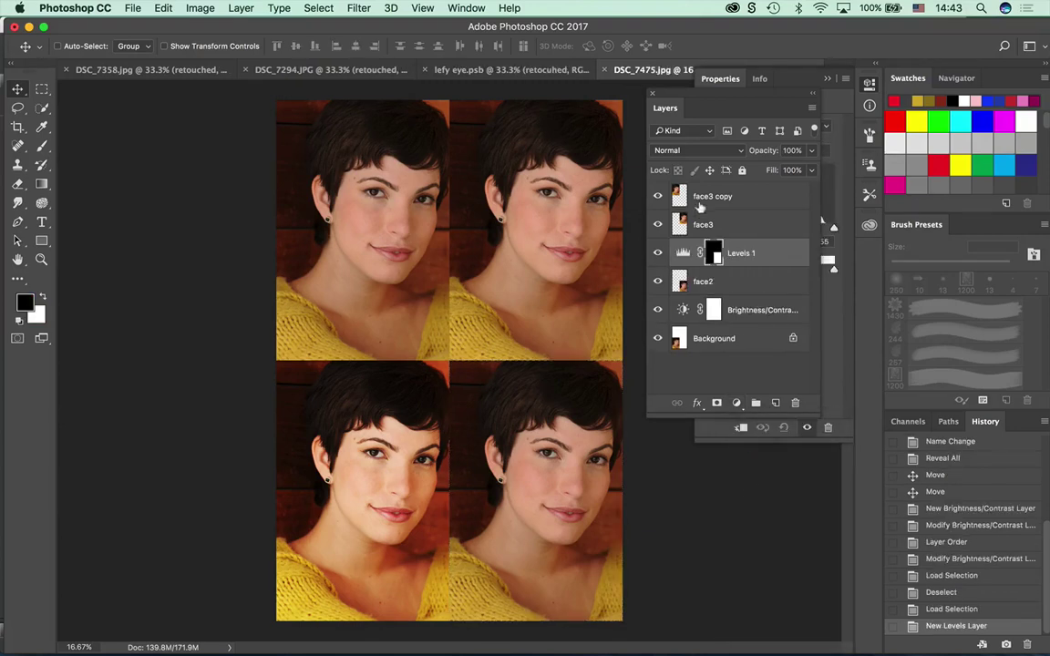
Set the Levels input values to 45, 1.04 and 255.
{"action": "left_click", "coordinate": [716, 82]}
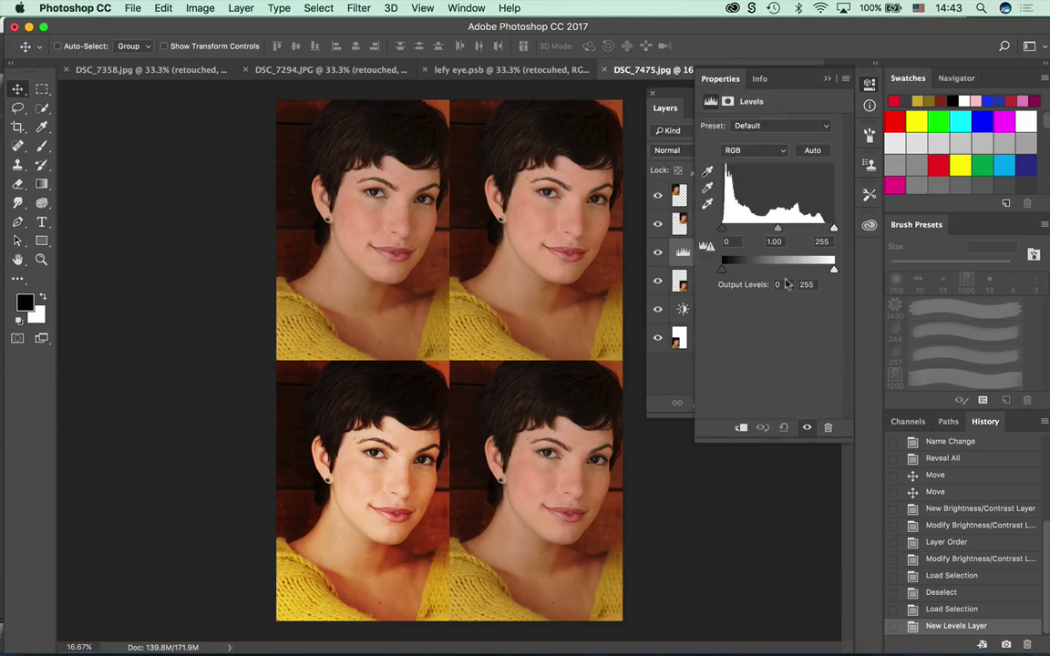
{"action": "left_click_drag", "start_coordinate": [833, 228], "coordinate": [773, 227]}
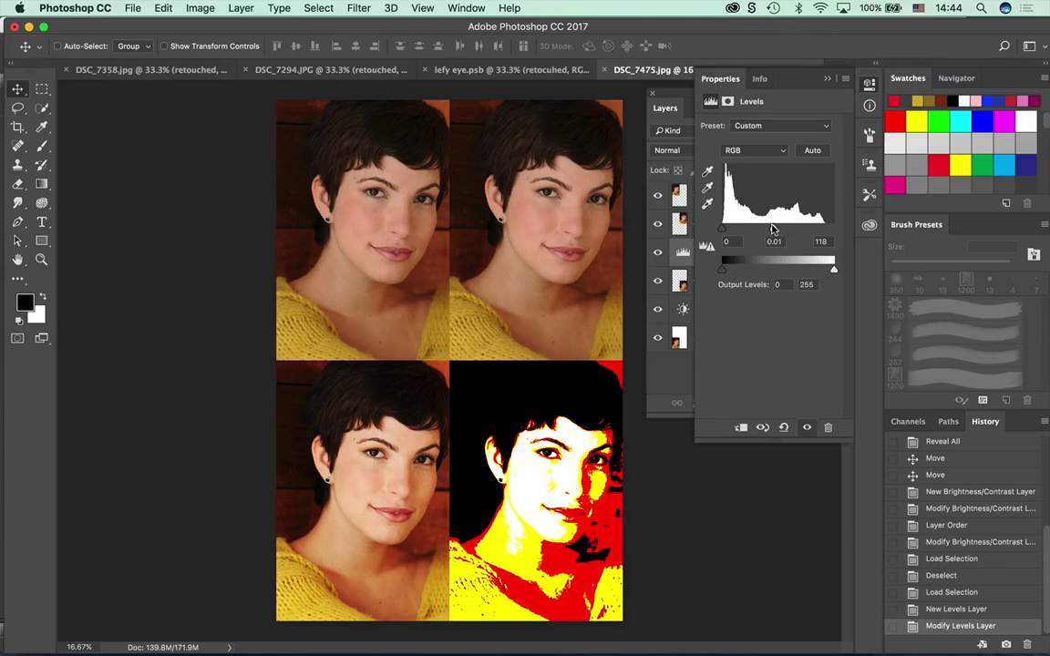
{"action": "left_click_drag", "start_coordinate": [772, 228], "coordinate": [825, 229]}
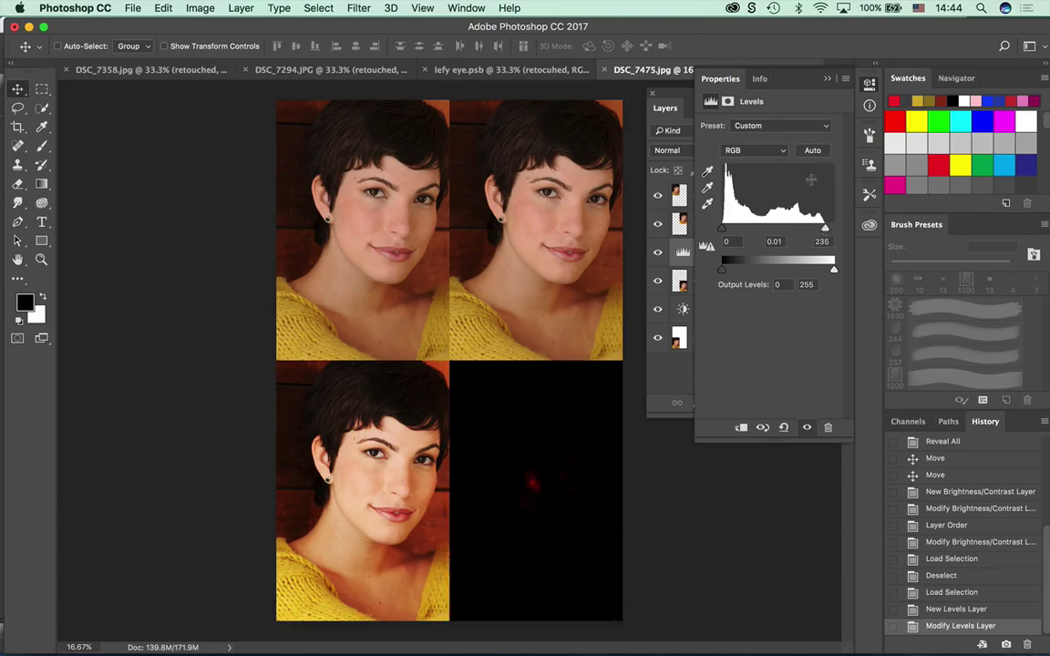
{"action": "left_click", "coordinate": [813, 150]}
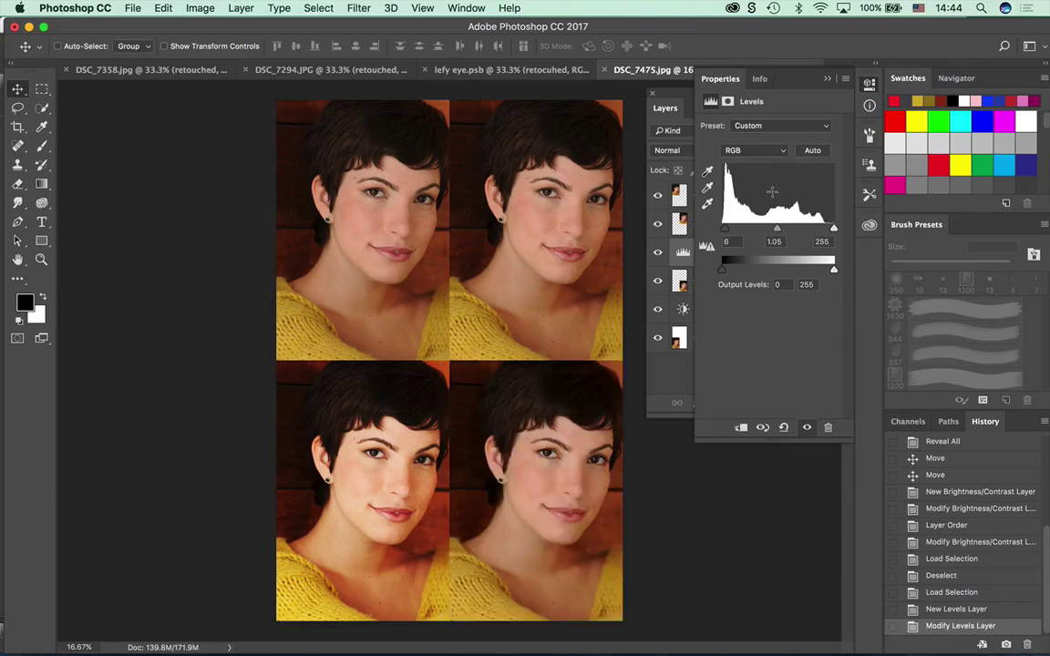
{"action": "mouse_move", "coordinate": [777, 228]}
{"action": "left_mouse_down"}
{"action": "mouse_move", "coordinate": [734, 235]}
{"action": "mouse_move", "coordinate": [786, 229]}
{"action": "left_mouse_up"}
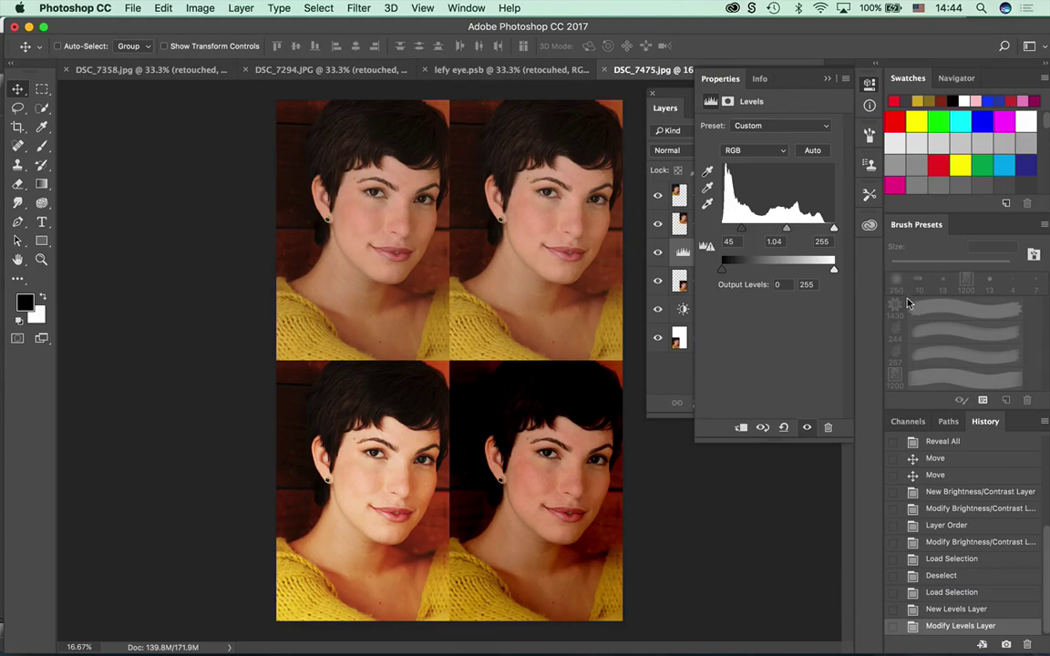
{"action": "left_click", "coordinate": [668, 367]}
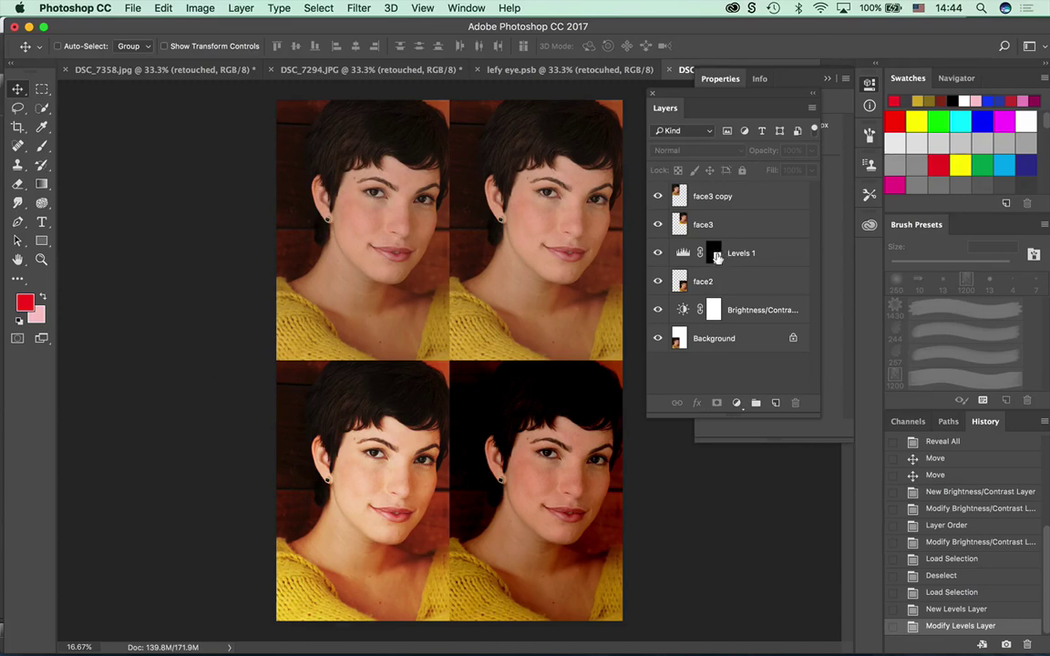
Draw black-to-white gradients in the Levels 1 mask so its darkening fades across the lower-right face, then deselect.
{"action": "left_click_drag", "start_coordinate": [715, 258], "coordinate": [719, 263]}
{"action": "left_click", "coordinate": [718, 260], "text": "ctrl"}
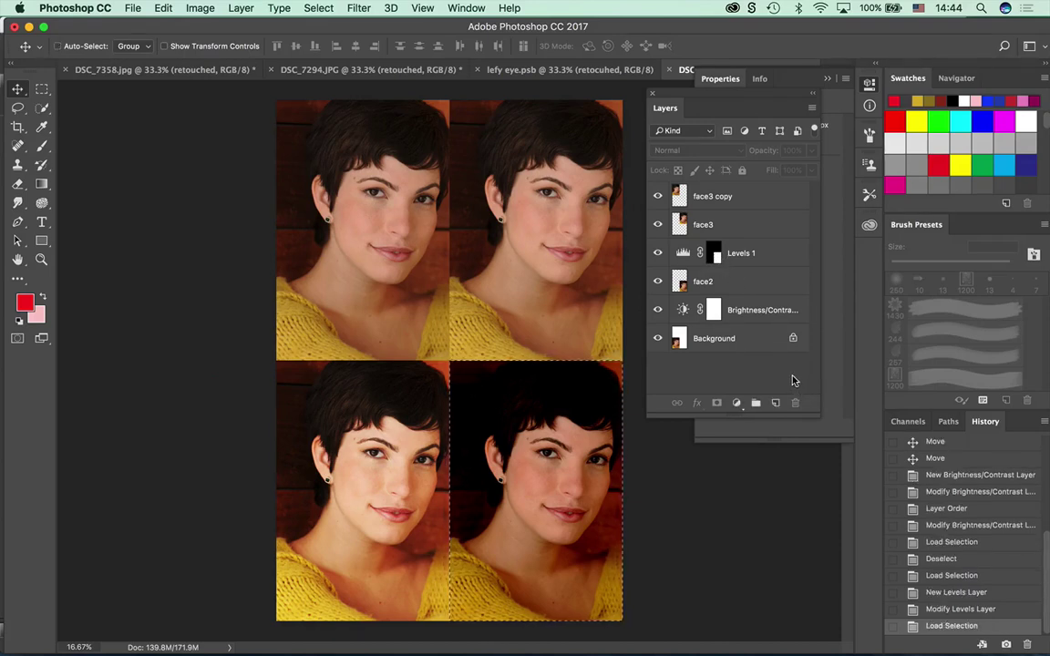
{"action": "left_click", "coordinate": [41, 185]}
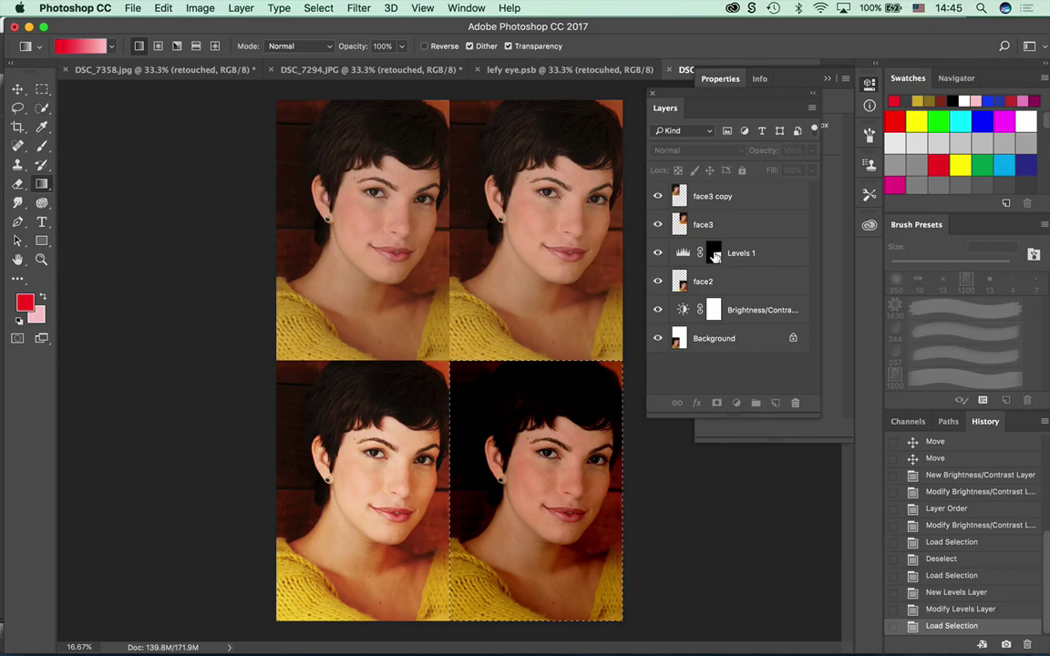
{"action": "left_click", "coordinate": [715, 255]}
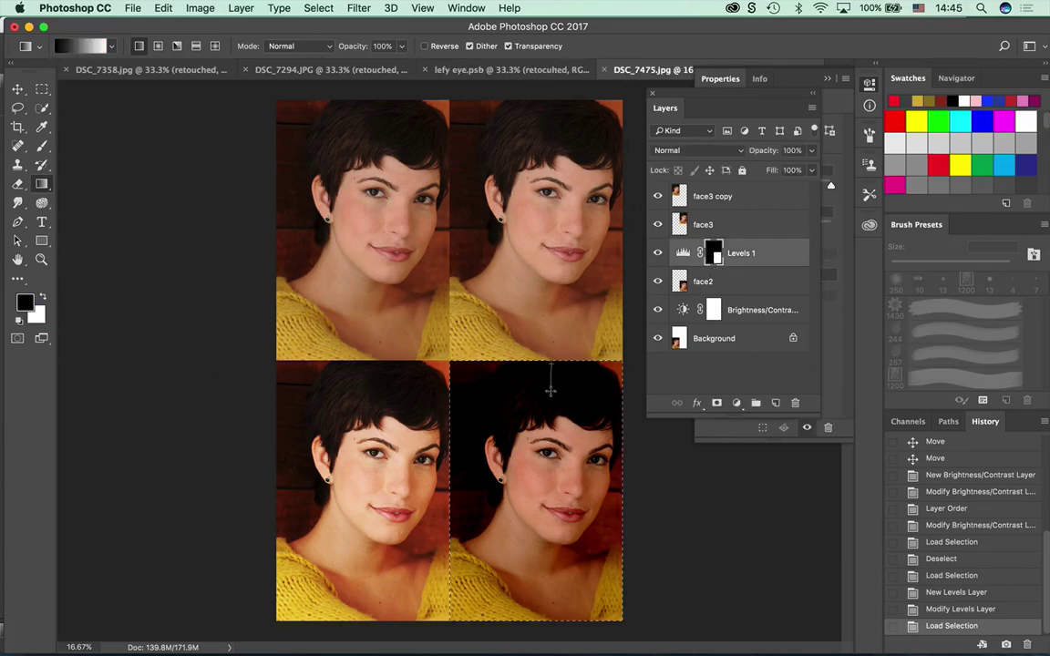
{"action": "left_click_drag", "start_coordinate": [549, 458], "coordinate": [548, 460]}
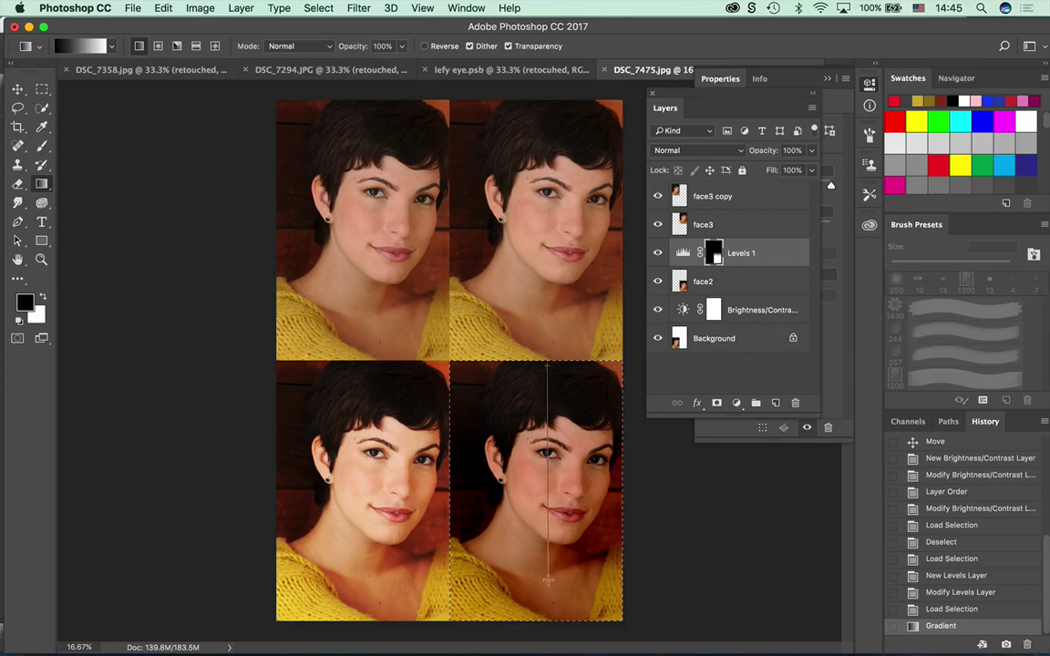
{"action": "left_click_drag", "start_coordinate": [545, 591], "coordinate": [545, 591]}
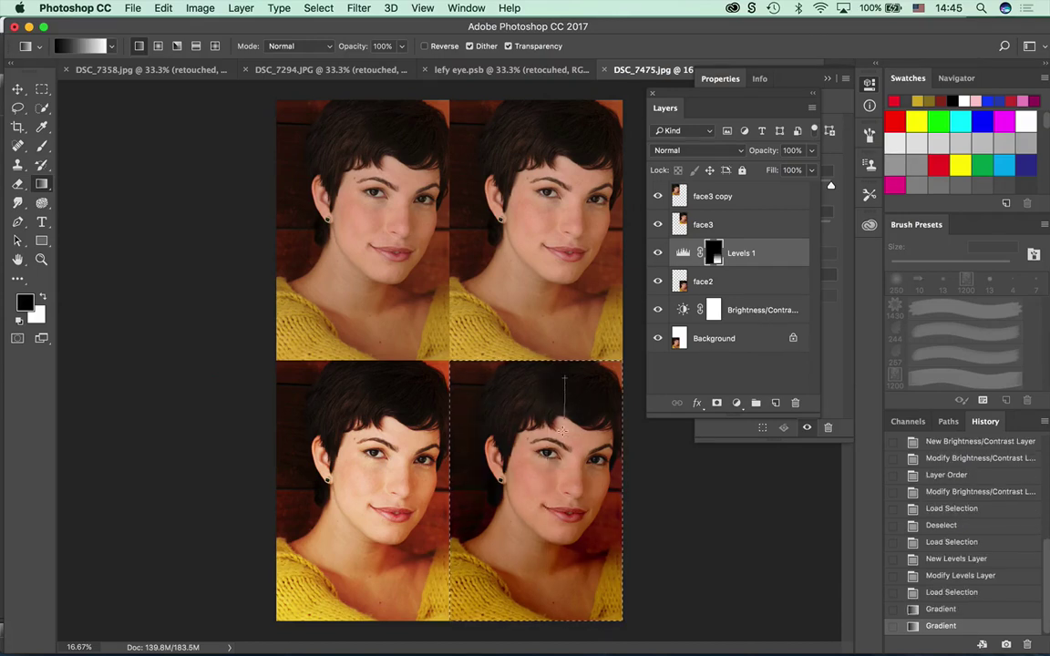
{"action": "left_click_drag", "start_coordinate": [554, 537], "coordinate": [554, 537]}
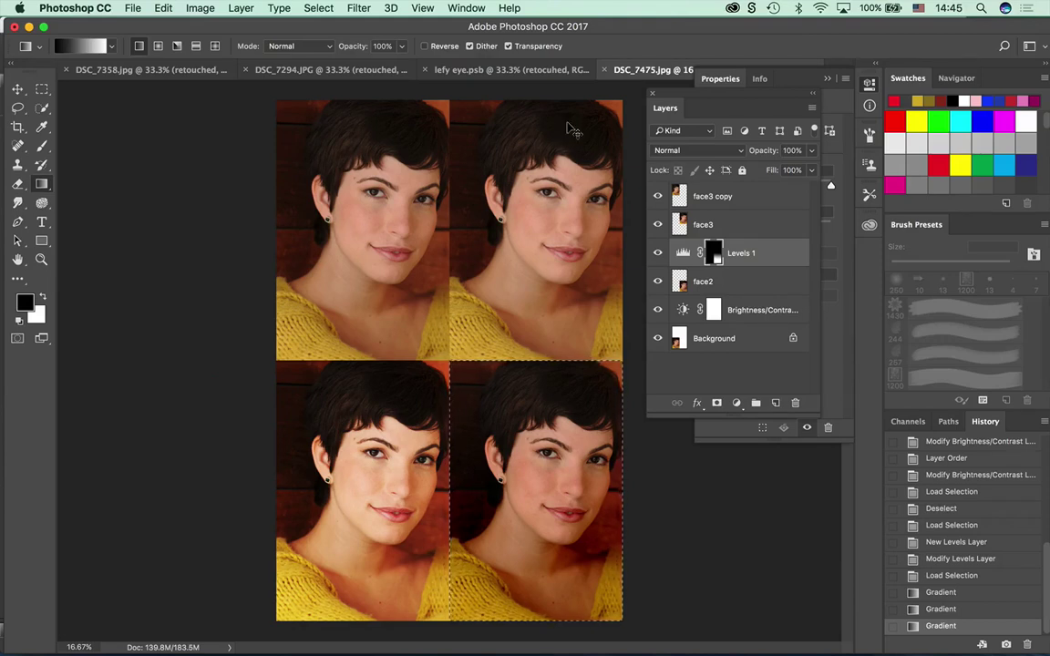
{"action": "key", "text": "super+d"}
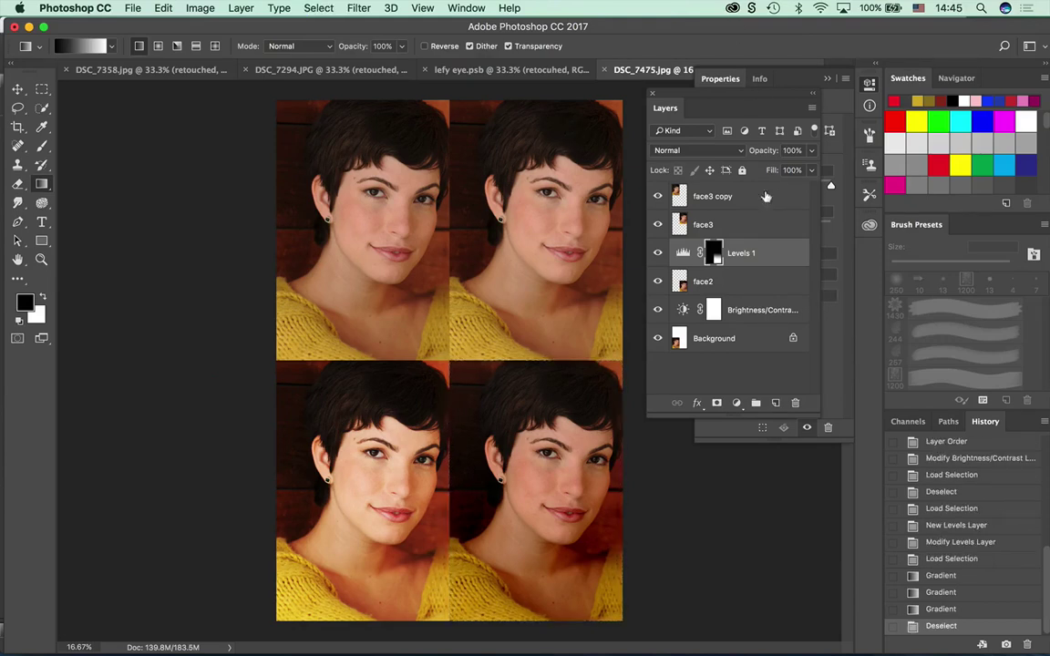
Add a Hue/Saturation adjustment layer directly above the face3 layer.
{"action": "left_click", "coordinate": [702, 224]}
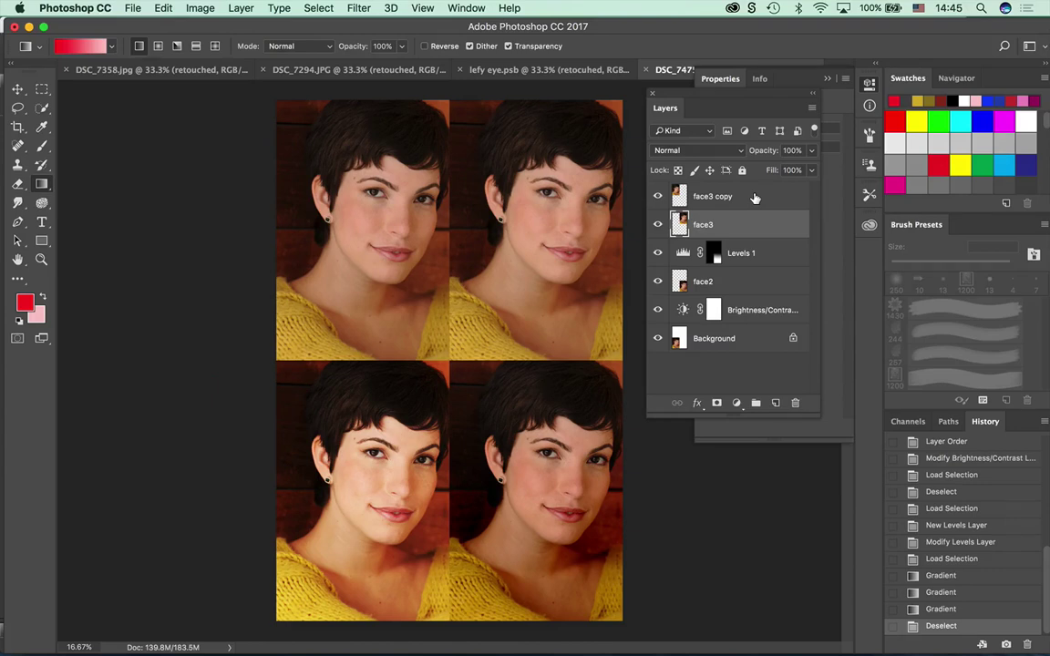
{"action": "left_click", "coordinate": [736, 402]}
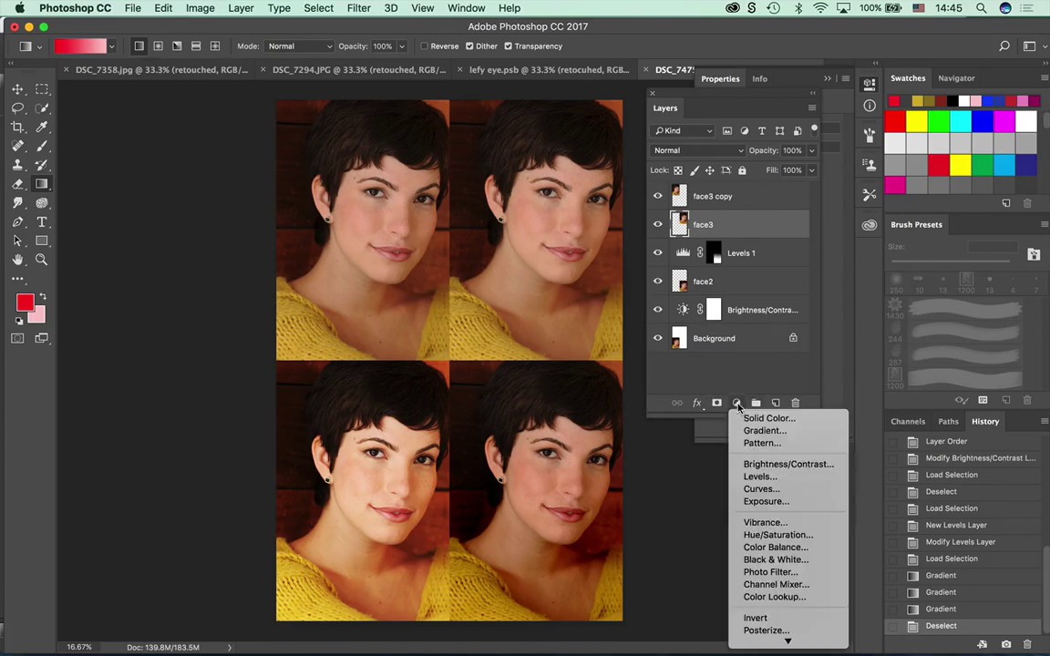
{"action": "left_click", "coordinate": [739, 536]}
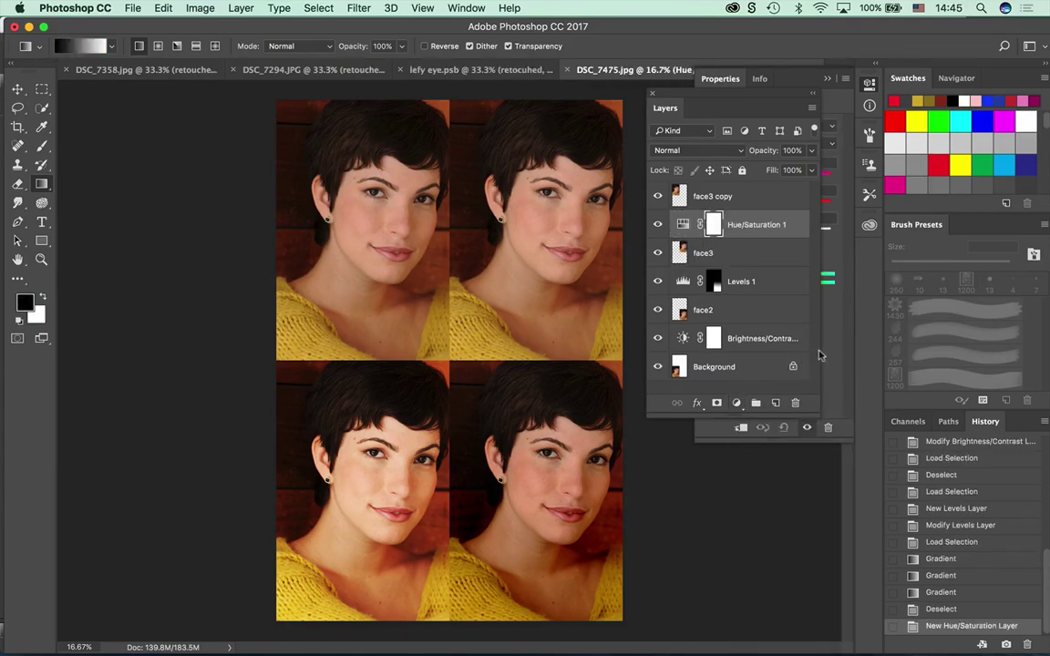
Set hue -24, saturation -47 and lightness -7 for a pinkish-magenta tint, and select Hue/Saturation 1.
{"action": "left_click_drag", "start_coordinate": [770, 176], "coordinate": [738, 205]}
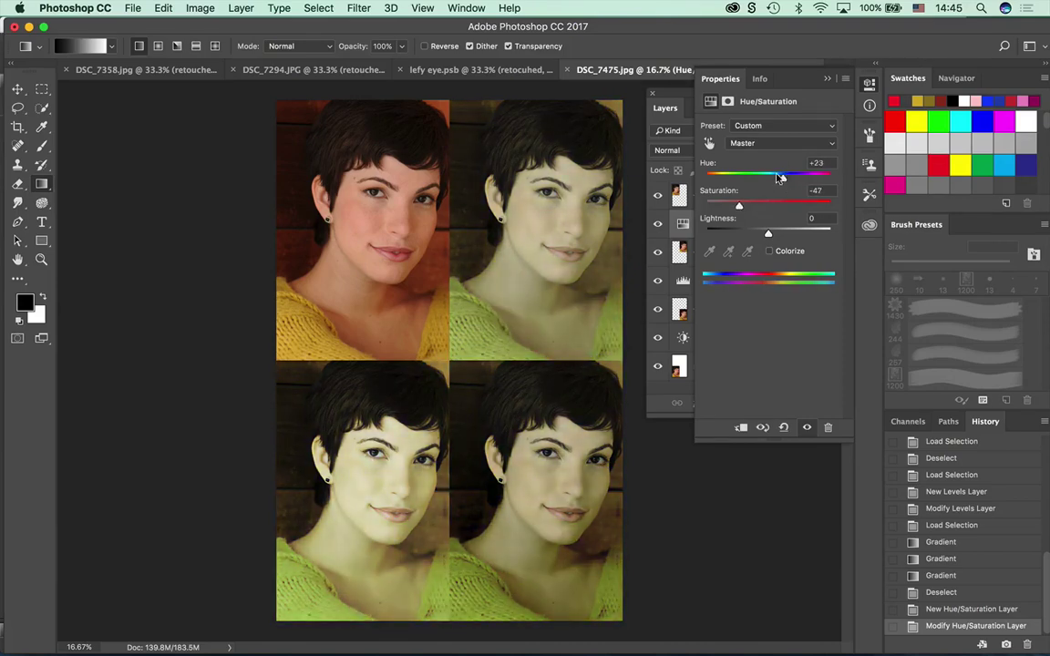
{"action": "left_click_drag", "start_coordinate": [782, 176], "coordinate": [753, 179]}
{"action": "mouse_move", "coordinate": [764, 232]}
{"action": "left_mouse_down"}
{"action": "mouse_move", "coordinate": [778, 233]}
{"action": "mouse_move", "coordinate": [764, 233]}
{"action": "left_mouse_up"}
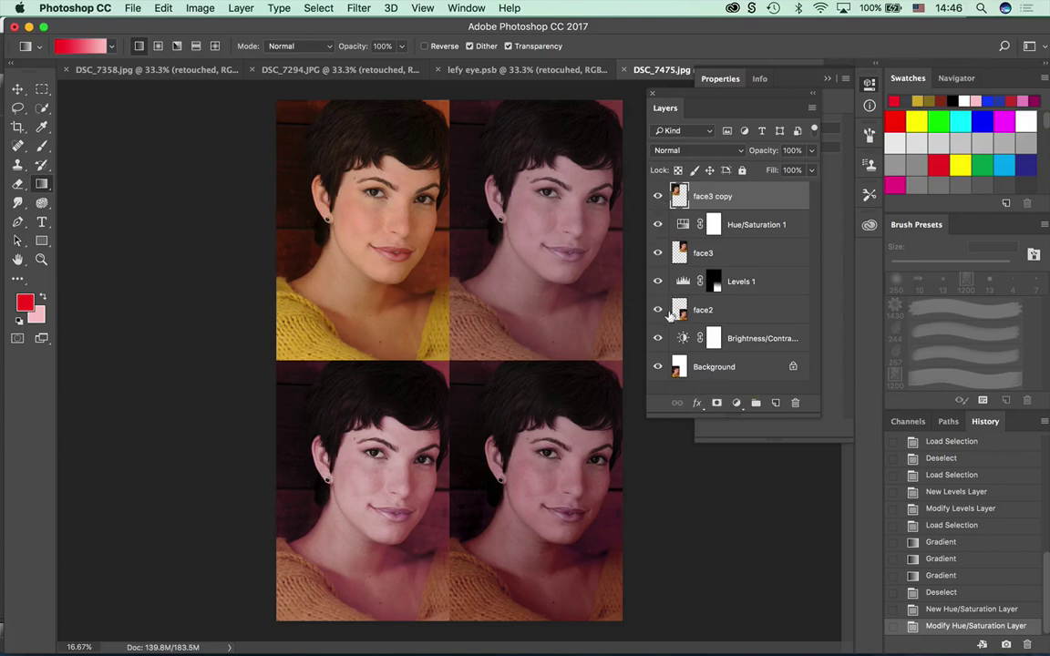
{"action": "left_click", "coordinate": [750, 226]}
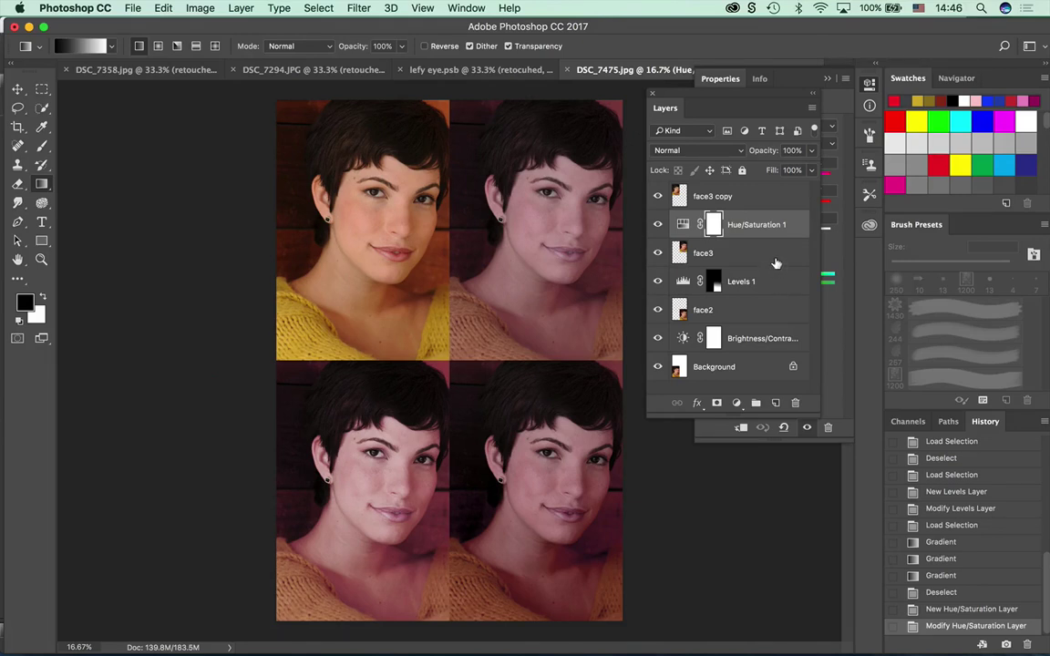
{"action": "left_click_drag", "start_coordinate": [751, 235], "coordinate": [755, 236]}
Clip Hue/Saturation 1 to face3, toggling its visibility and clipping to compare.
{"action": "left_click", "coordinate": [756, 238], "text": "alt"}
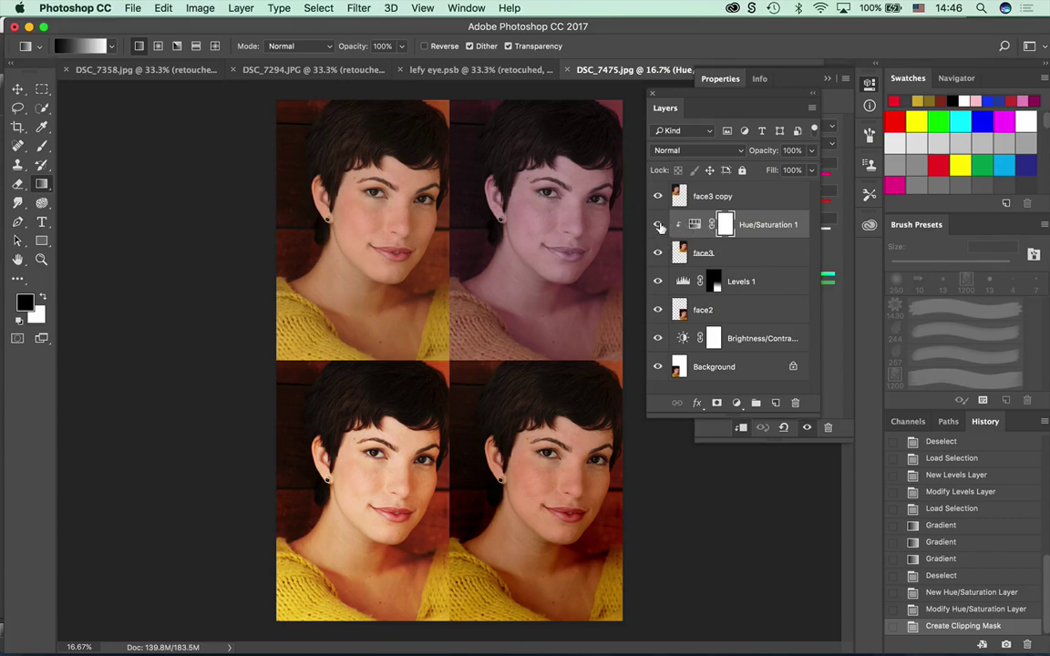
{"action": "left_click", "coordinate": [658, 224]}
{"action": "left_click", "coordinate": [658, 224]}
{"action": "left_click", "coordinate": [724, 250]}
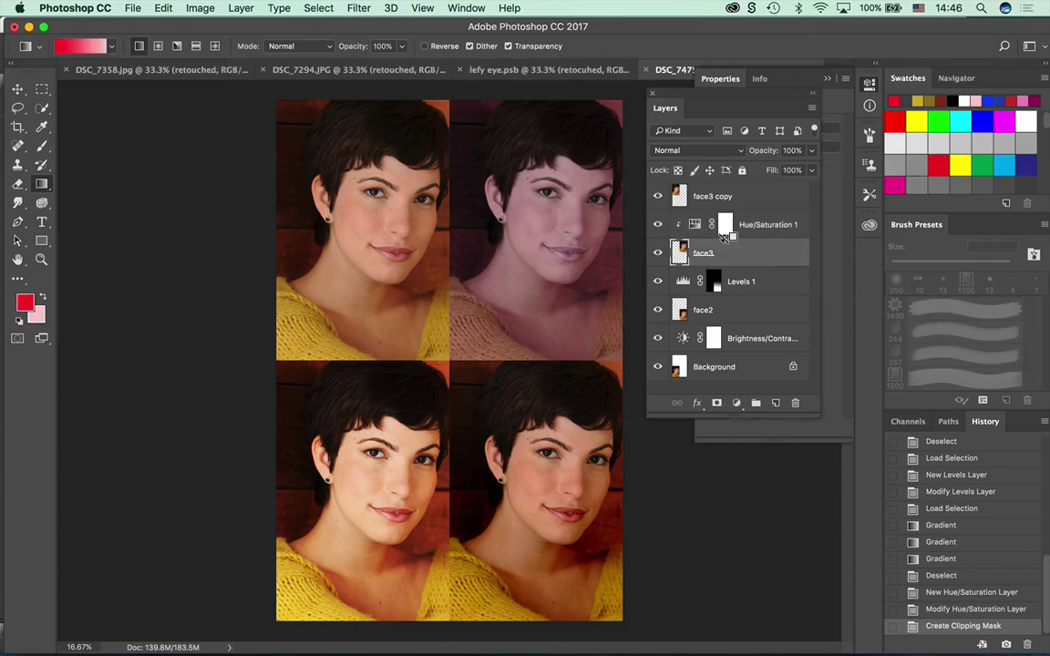
{"action": "left_click", "coordinate": [723, 237], "text": "alt"}
{"action": "left_click", "coordinate": [722, 237], "text": "alt"}
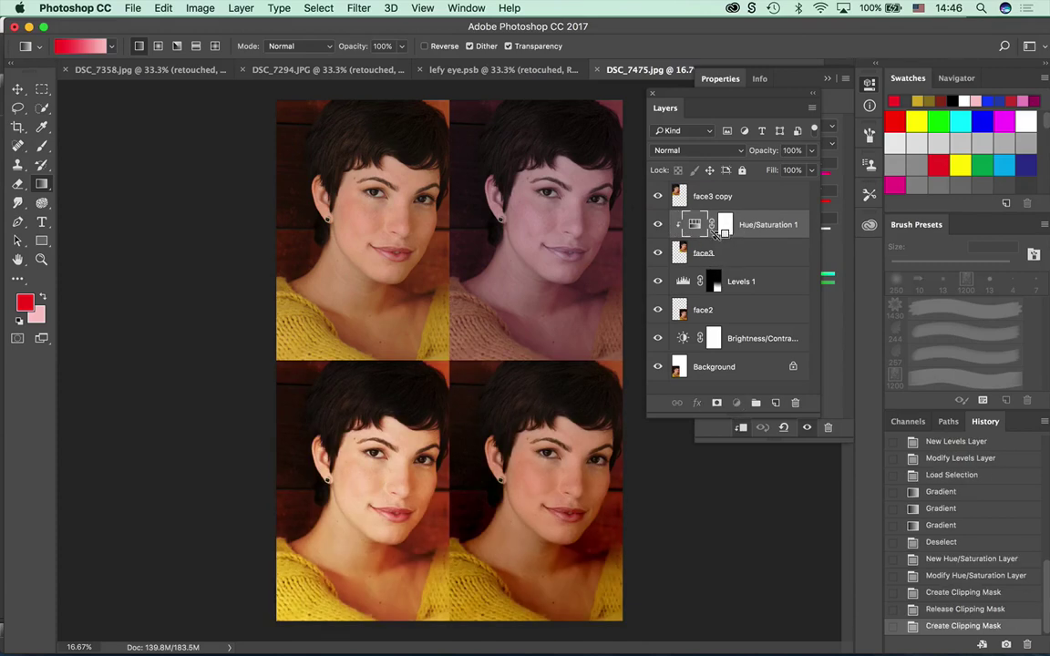
{"action": "left_click", "coordinate": [716, 232], "text": "alt"}
{"action": "left_click", "coordinate": [716, 232], "text": "alt"}
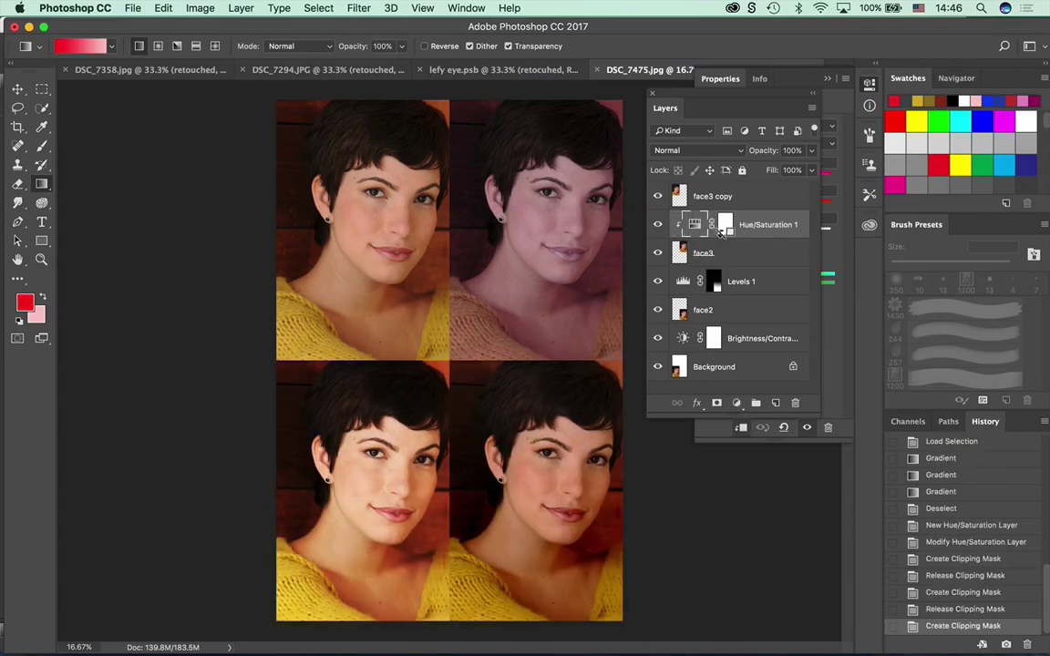
{"action": "left_click", "coordinate": [716, 235], "text": "alt"}
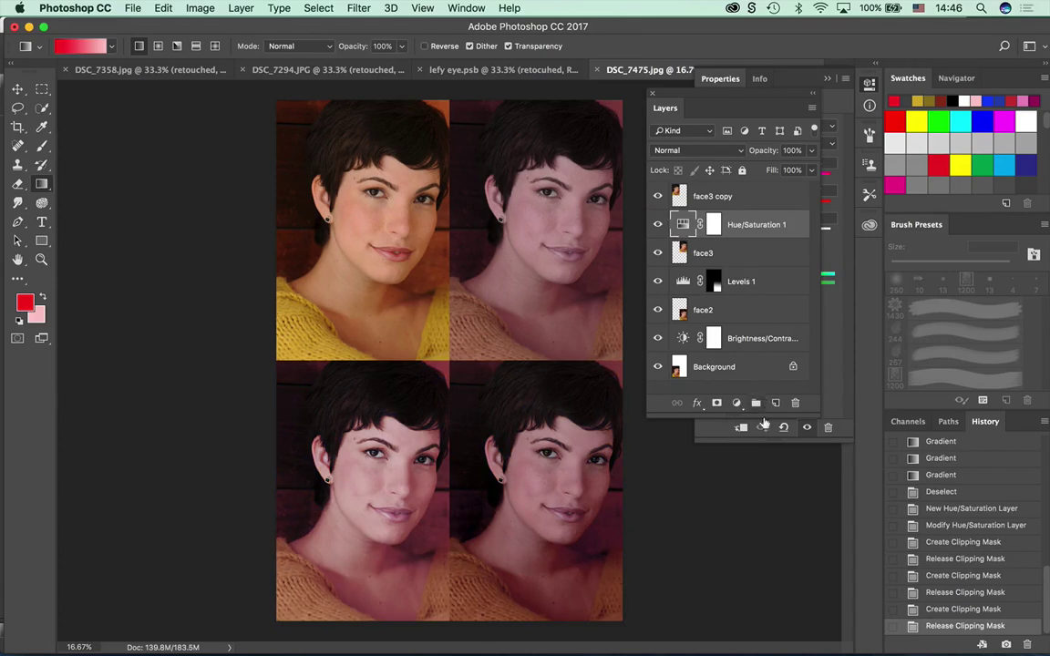
Float the Properties panel beside the image and toggle clip-to-layer, leaving the tint clipped to face3.
{"action": "left_click", "coordinate": [715, 429]}
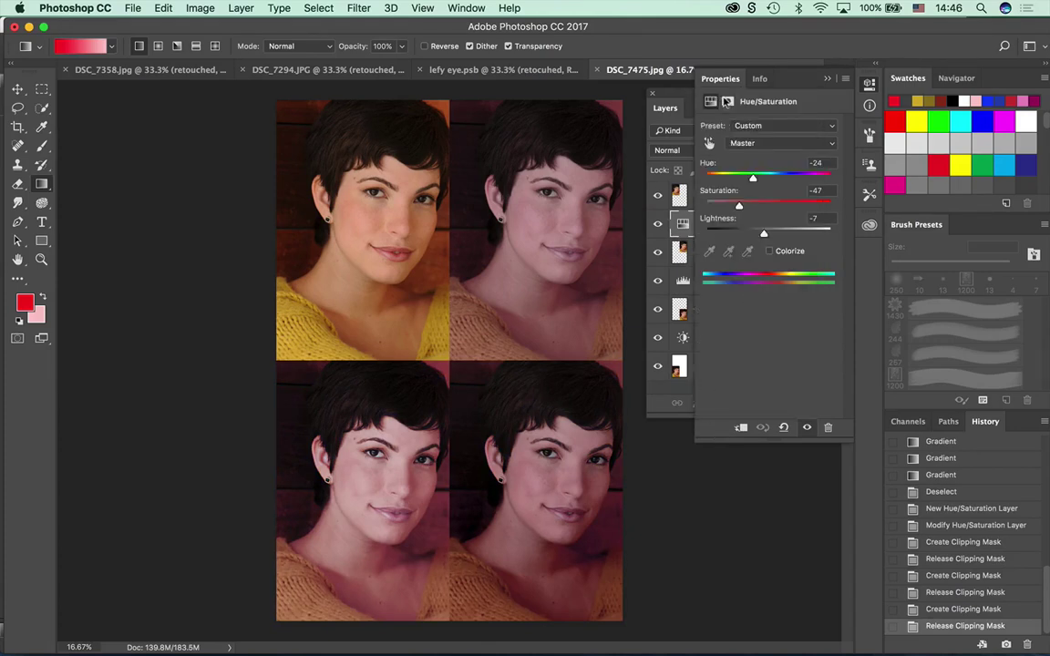
{"action": "left_click_drag", "start_coordinate": [706, 79], "coordinate": [97, 102]}
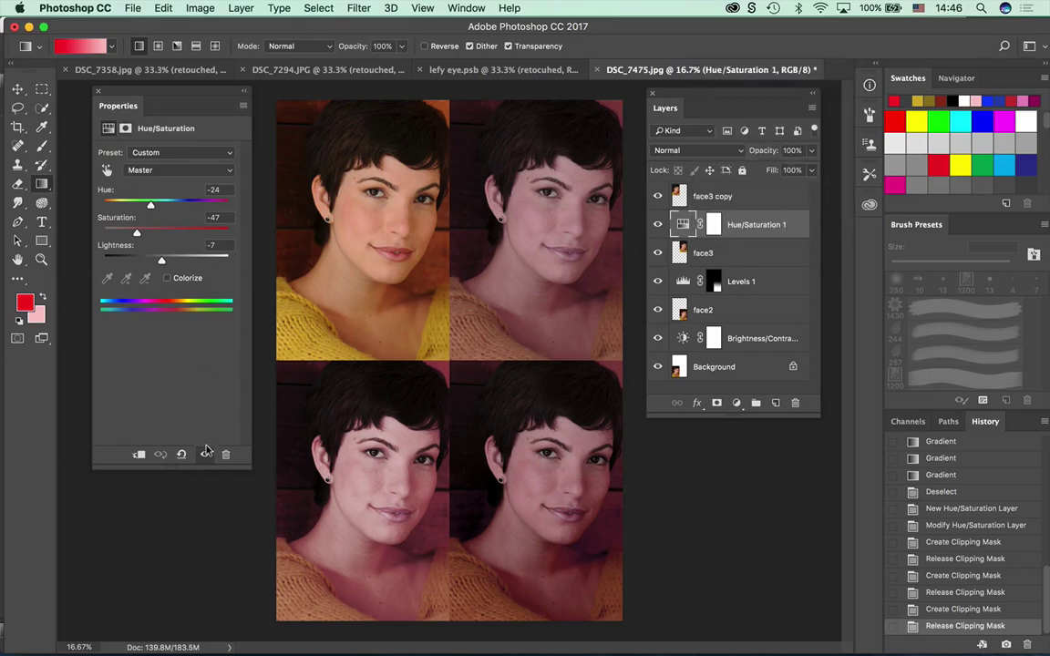
{"action": "left_click", "coordinate": [138, 455]}
{"action": "left_click", "coordinate": [138, 455]}
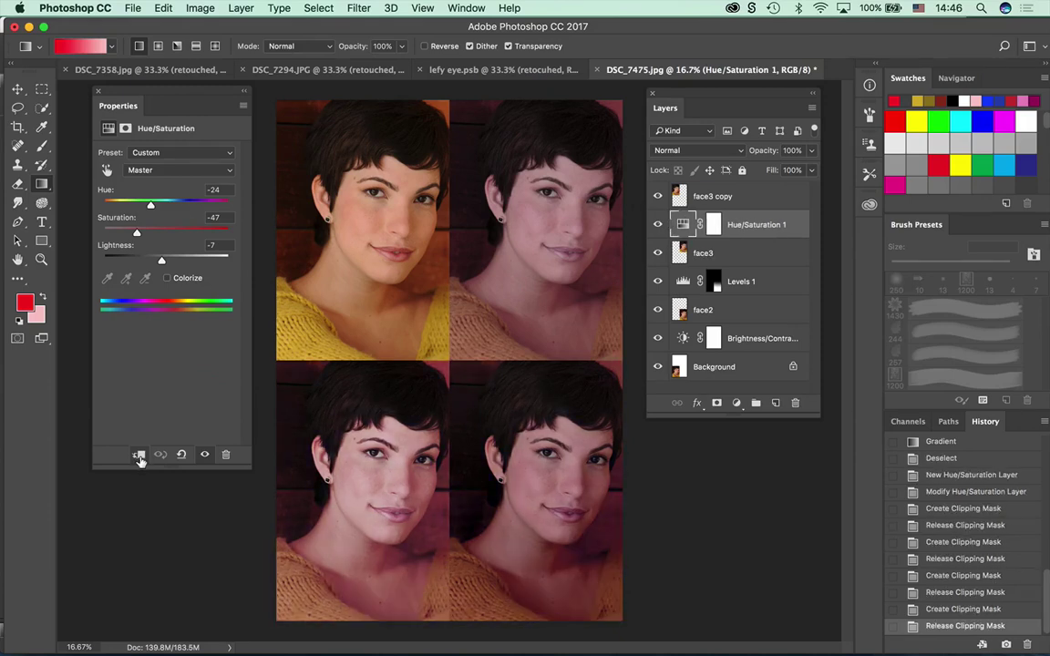
{"action": "left_click", "coordinate": [138, 455]}
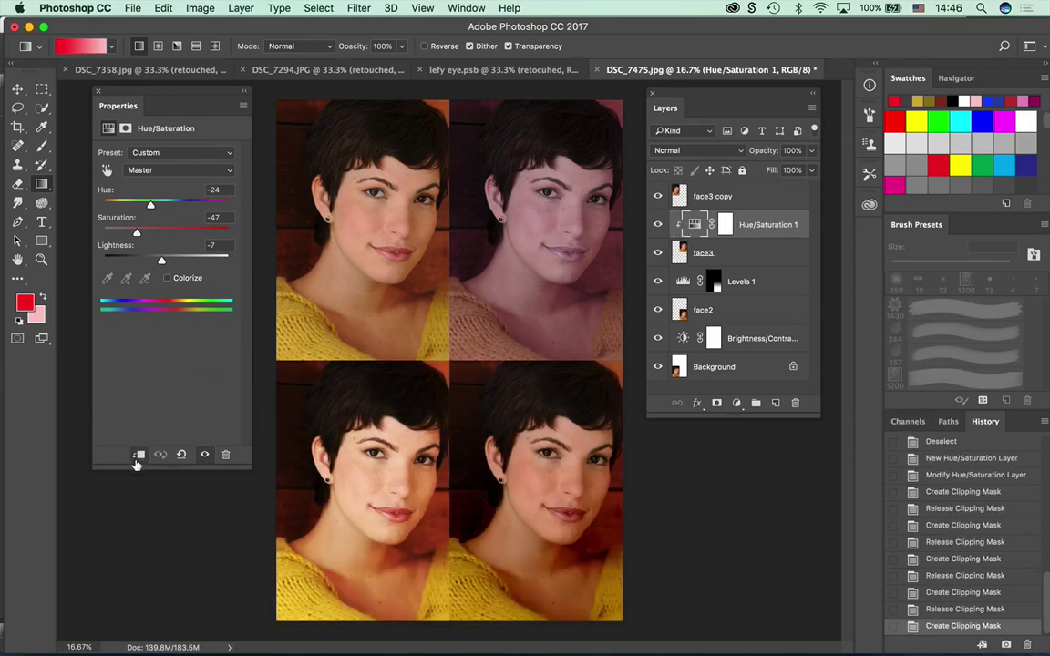
{"action": "left_click", "coordinate": [138, 455]}
{"action": "left_click", "coordinate": [138, 455]}
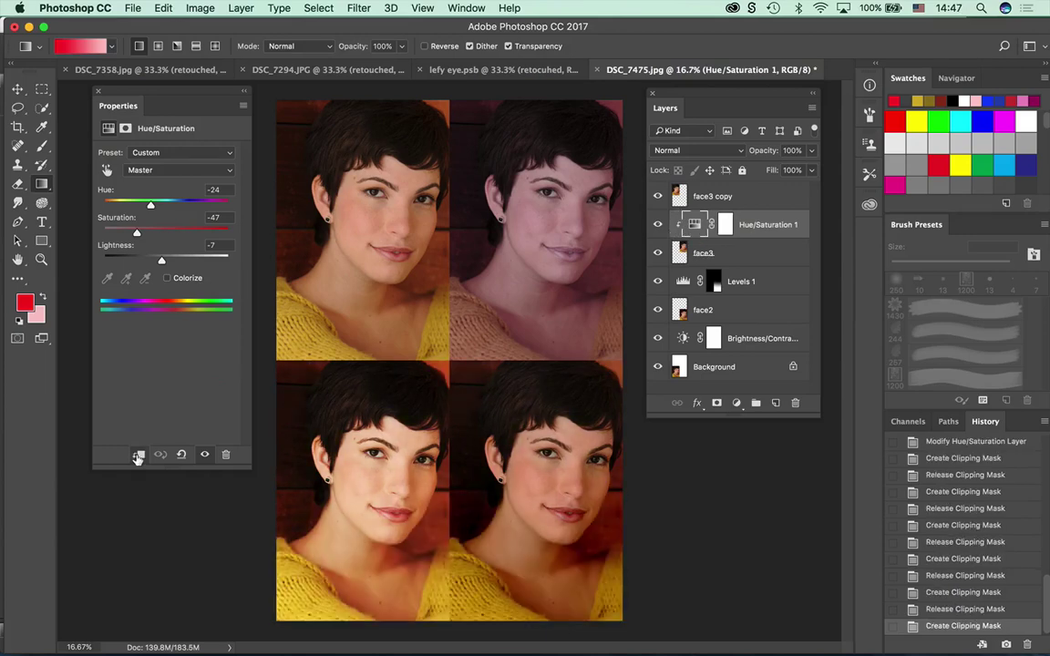
{"action": "left_click", "coordinate": [139, 455]}
{"action": "left_click", "coordinate": [139, 455]}
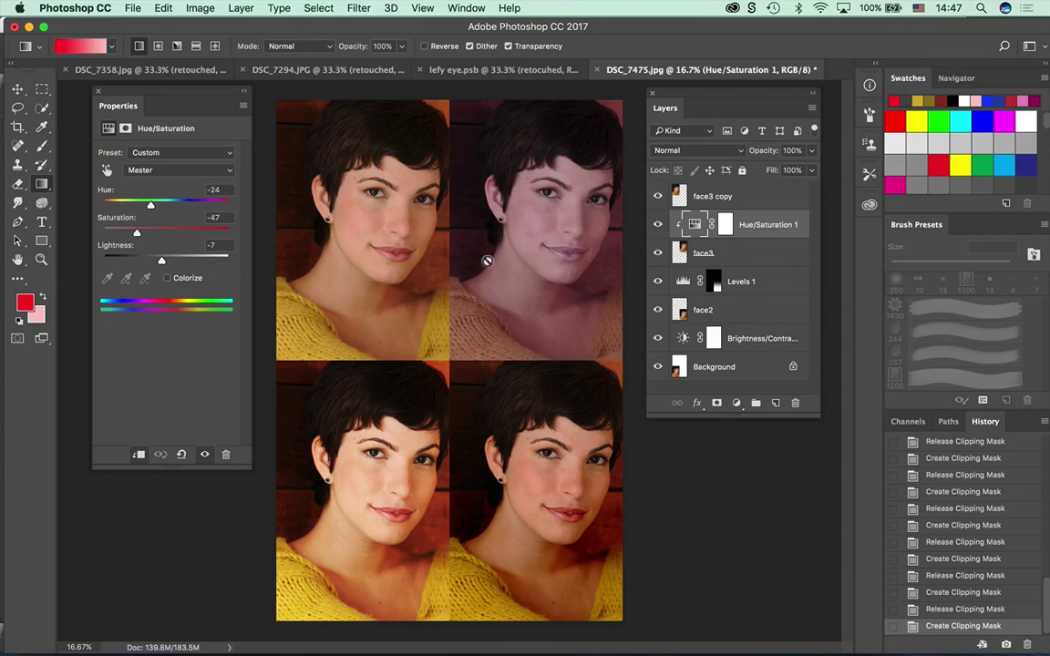
With the Lasso on the face3 copy layer, select both eyes of the top-left portrait.
{"action": "left_click", "coordinate": [17, 107]}
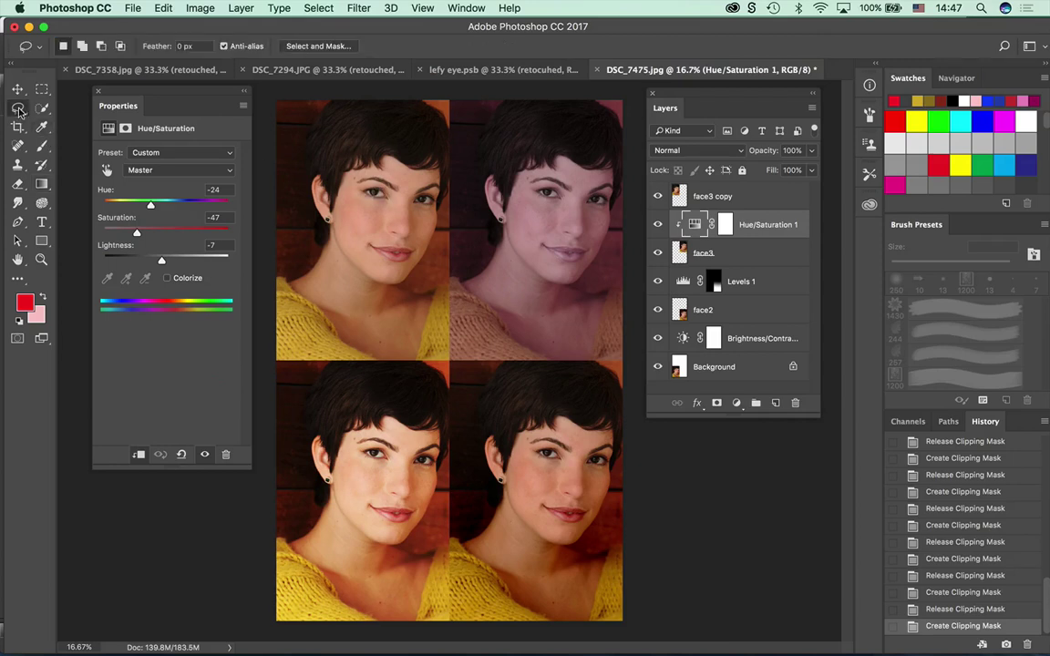
{"action": "left_click", "coordinate": [692, 196]}
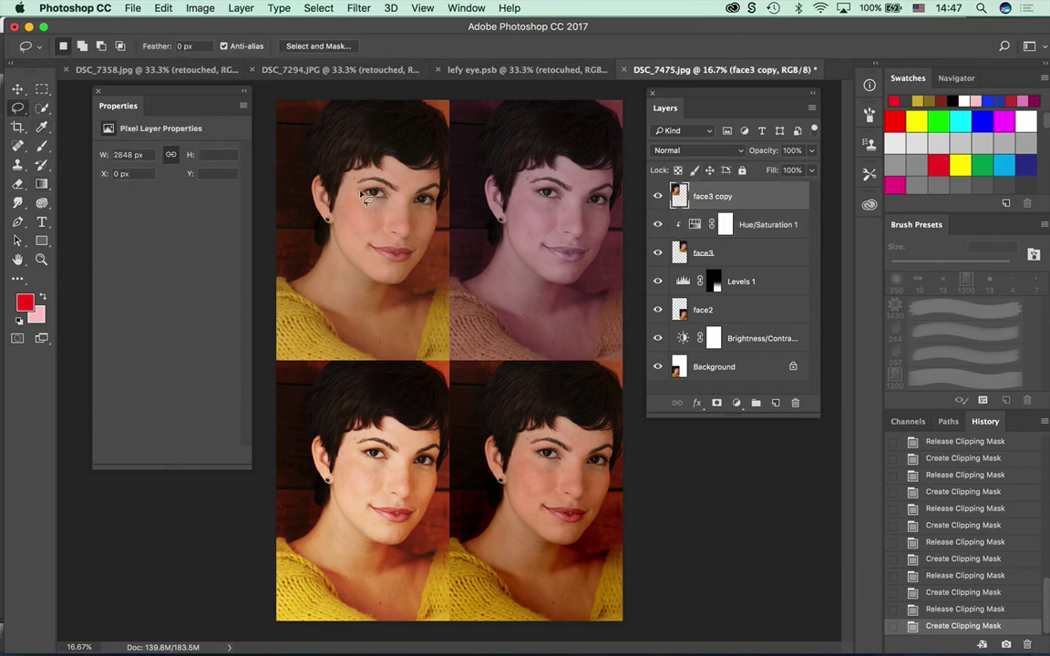
{"action": "mouse_move", "coordinate": [369, 196]}
{"action": "left_mouse_down"}
{"action": "mouse_move", "coordinate": [338, 175]}
{"action": "mouse_move", "coordinate": [367, 214]}
{"action": "mouse_move", "coordinate": [333, 171]}
{"action": "left_mouse_up"}
{"action": "mouse_move", "coordinate": [407, 194]}
{"action": "left_mouse_down"}
{"action": "mouse_move", "coordinate": [382, 190]}
{"action": "mouse_move", "coordinate": [441, 203]}
{"action": "mouse_move", "coordinate": [401, 187]}
{"action": "left_mouse_up"}
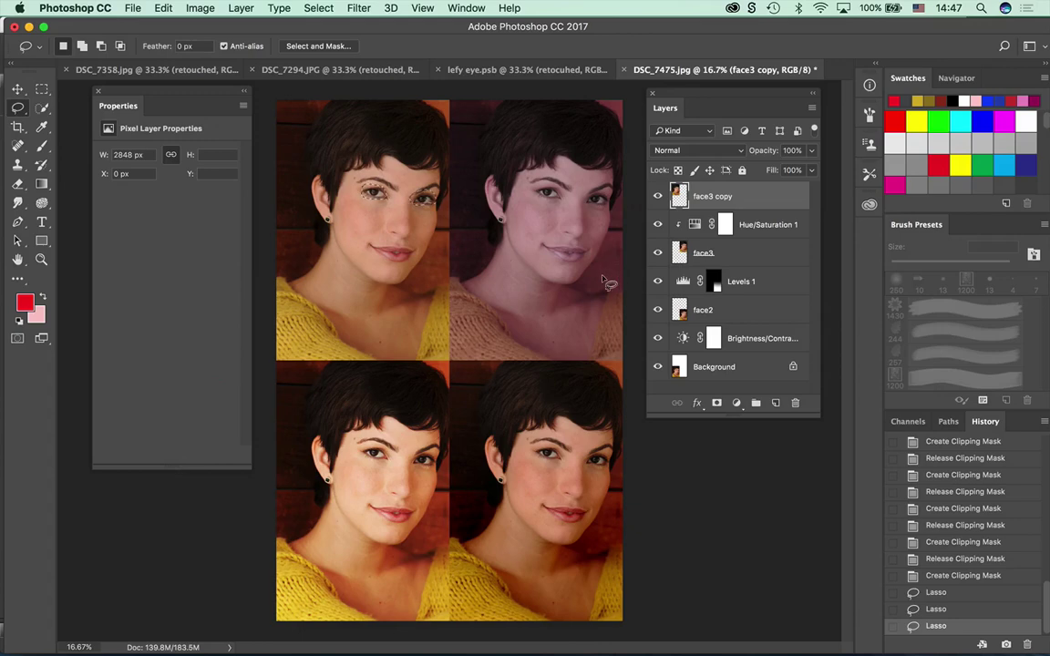
Zoom in on the top-left portrait and redo the lasso selection of both eyes.
{"action": "key", "text": "super+plus"}
{"action": "mouse_move", "coordinate": [564, 246]}
{"action": "left_mouse_down"}
{"action": "mouse_move", "coordinate": [346, 246]}
{"action": "mouse_move", "coordinate": [506, 537]}
{"action": "mouse_move", "coordinate": [488, 521]}
{"action": "left_mouse_up"}
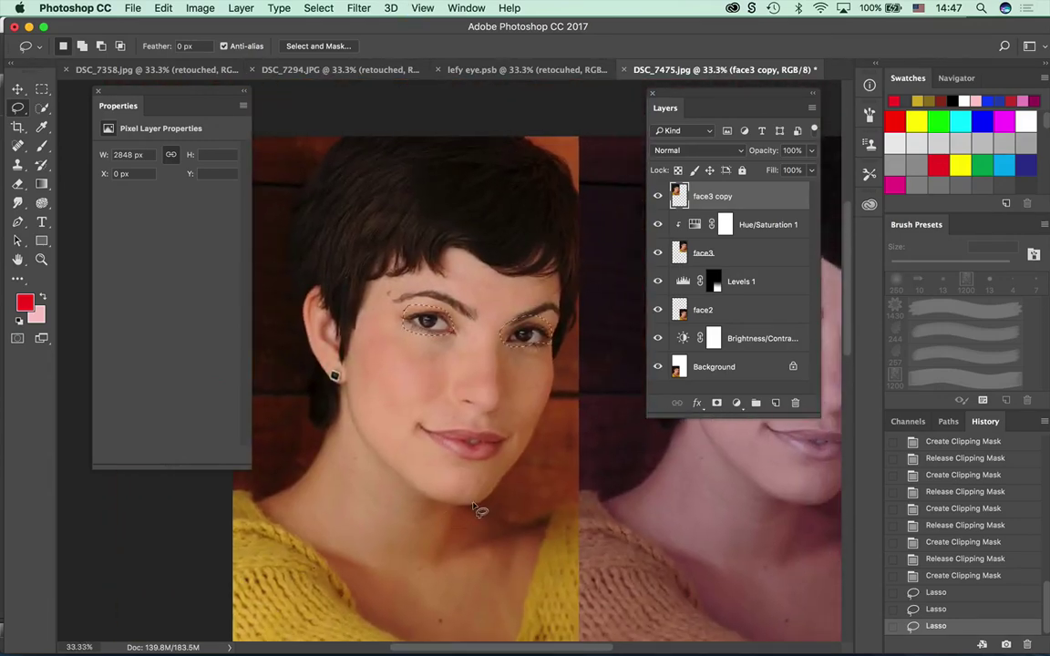
{"action": "key", "text": "super+d"}
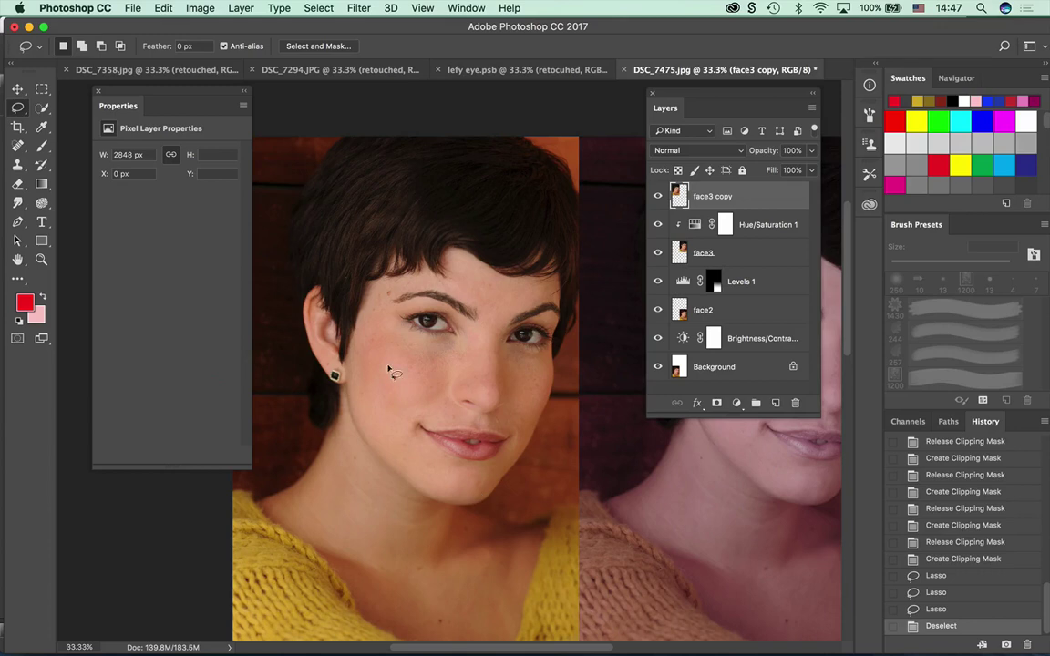
{"action": "left_click", "coordinate": [19, 109]}
{"action": "left_click", "coordinate": [77, 106]}
{"action": "left_click_drag", "start_coordinate": [424, 318], "coordinate": [544, 374]}
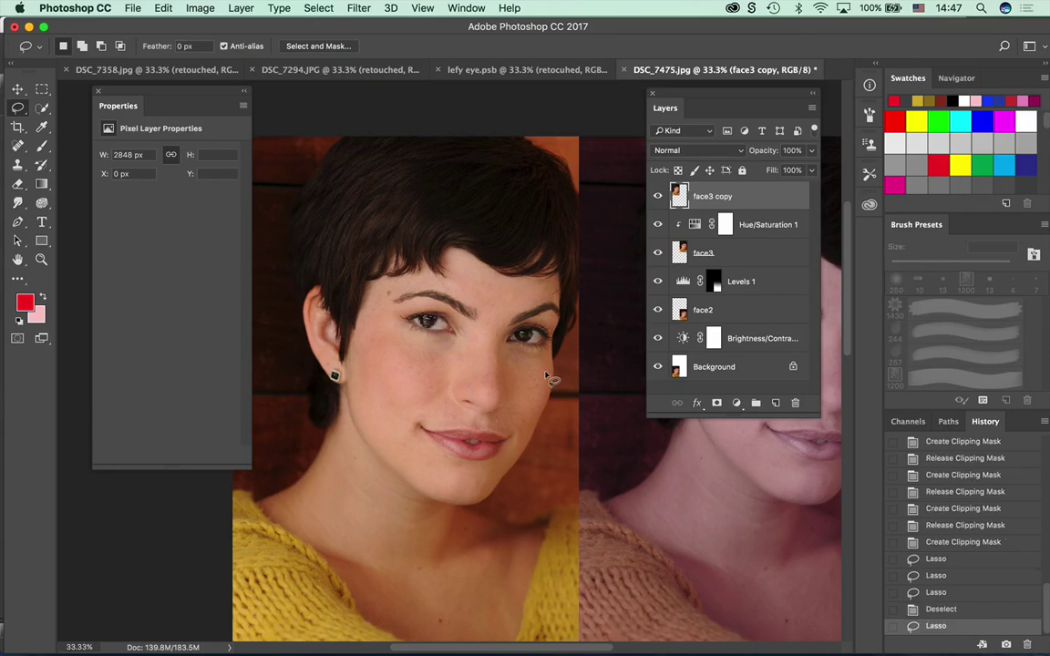
{"action": "key", "text": "shift"}
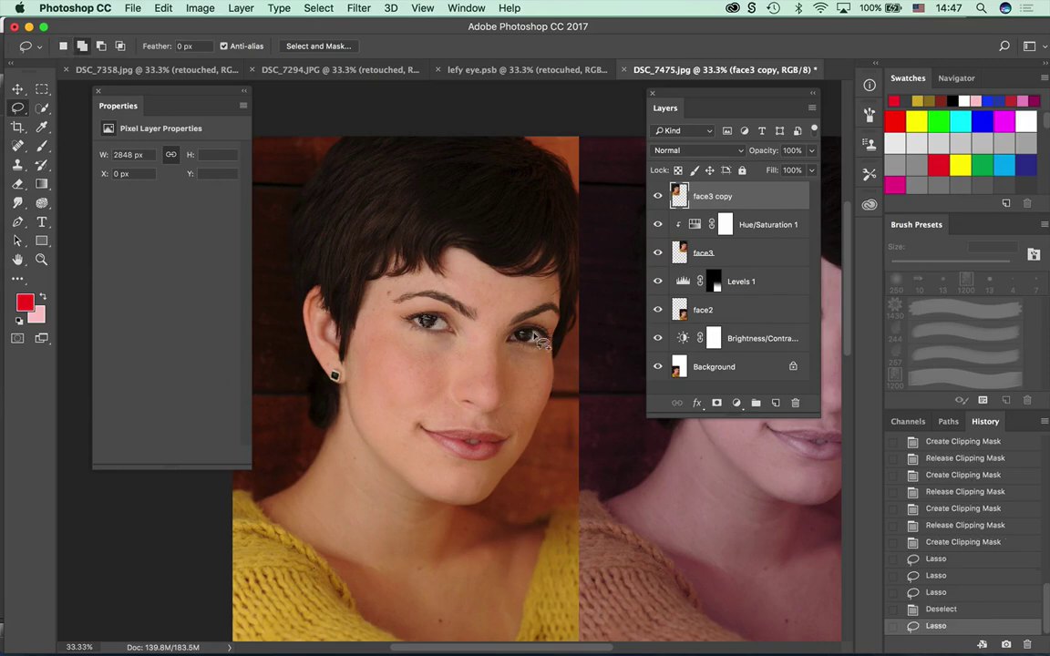
{"action": "mouse_move", "coordinate": [524, 343]}
{"action": "left_mouse_down"}
{"action": "mouse_move", "coordinate": [474, 308]}
{"action": "mouse_move", "coordinate": [490, 305]}
{"action": "mouse_move", "coordinate": [512, 352]}
{"action": "left_mouse_up"}
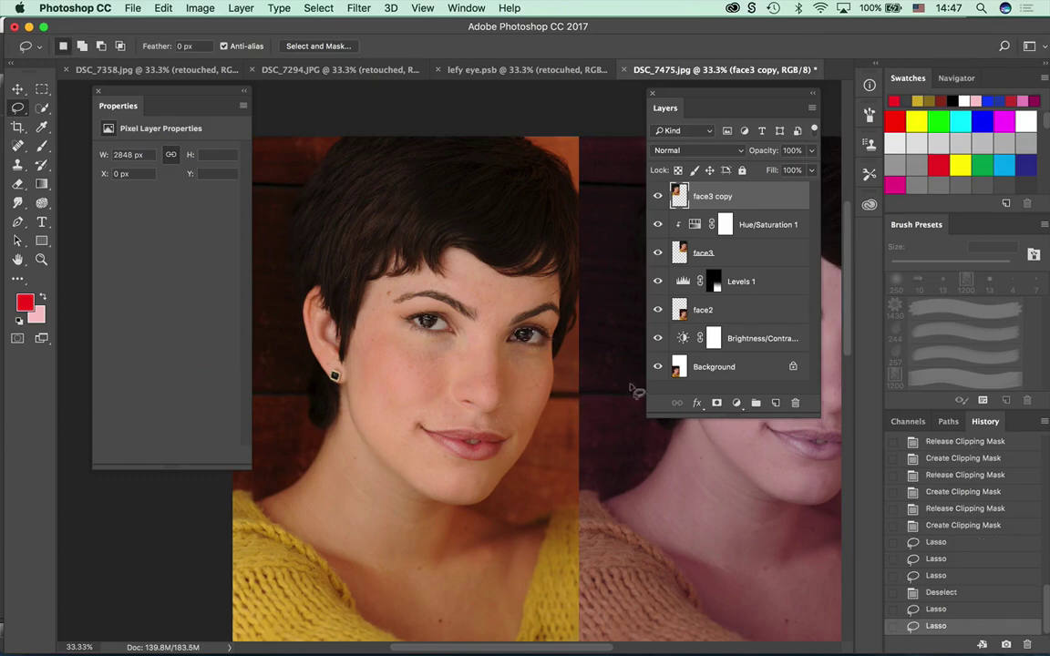
Add a Hue/Saturation adjustment for the eyes, colorized with hue 138 and saturation 36.
{"action": "left_click", "coordinate": [737, 402]}
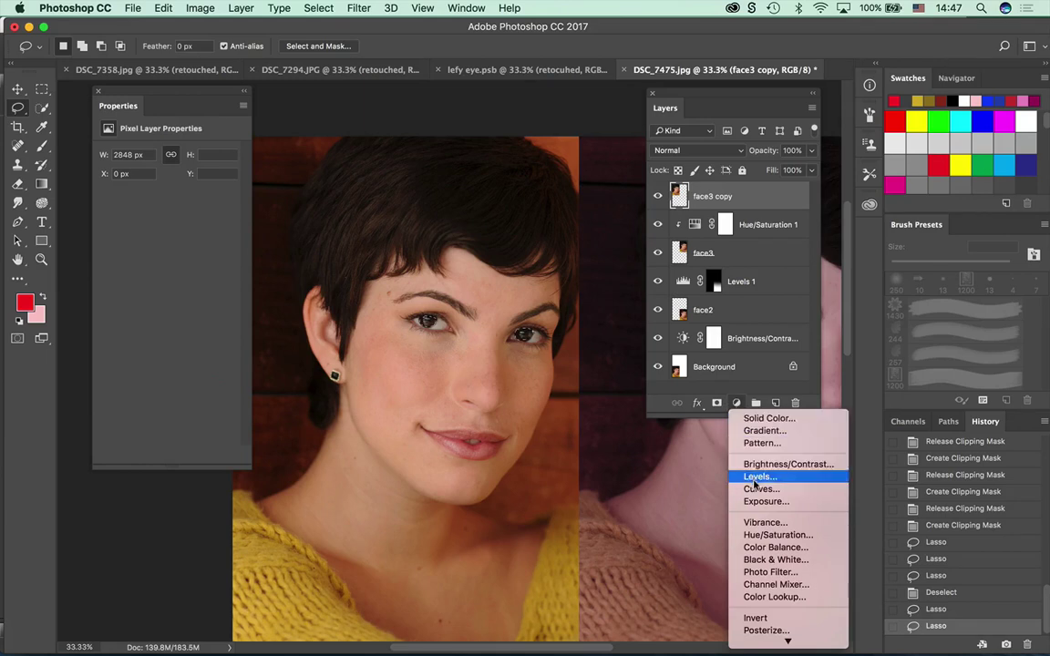
{"action": "left_click", "coordinate": [756, 537]}
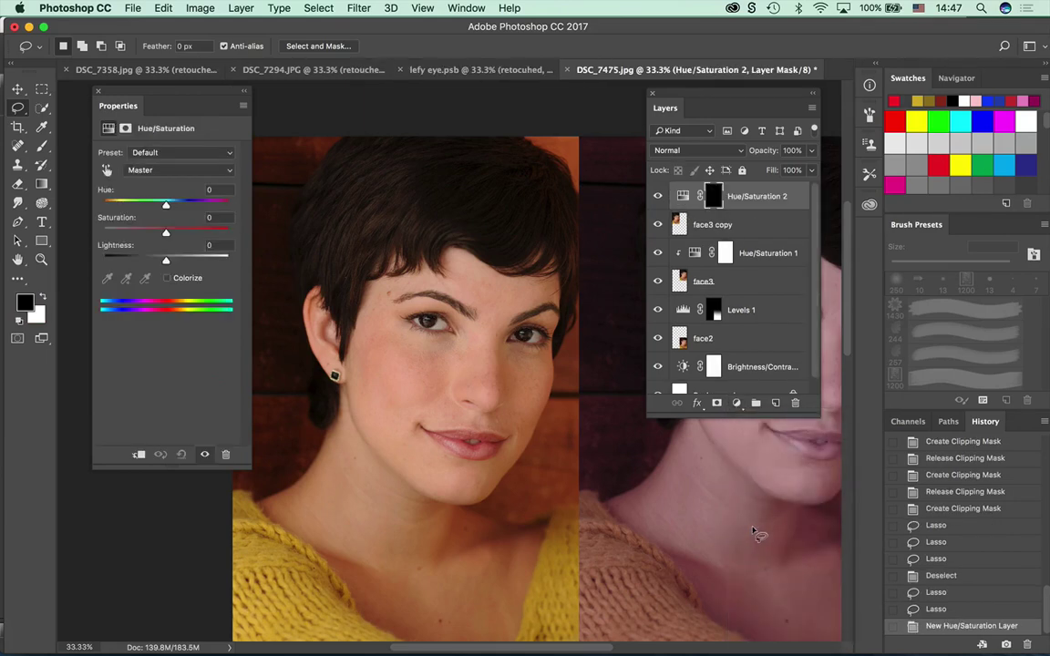
{"action": "left_click", "coordinate": [167, 278]}
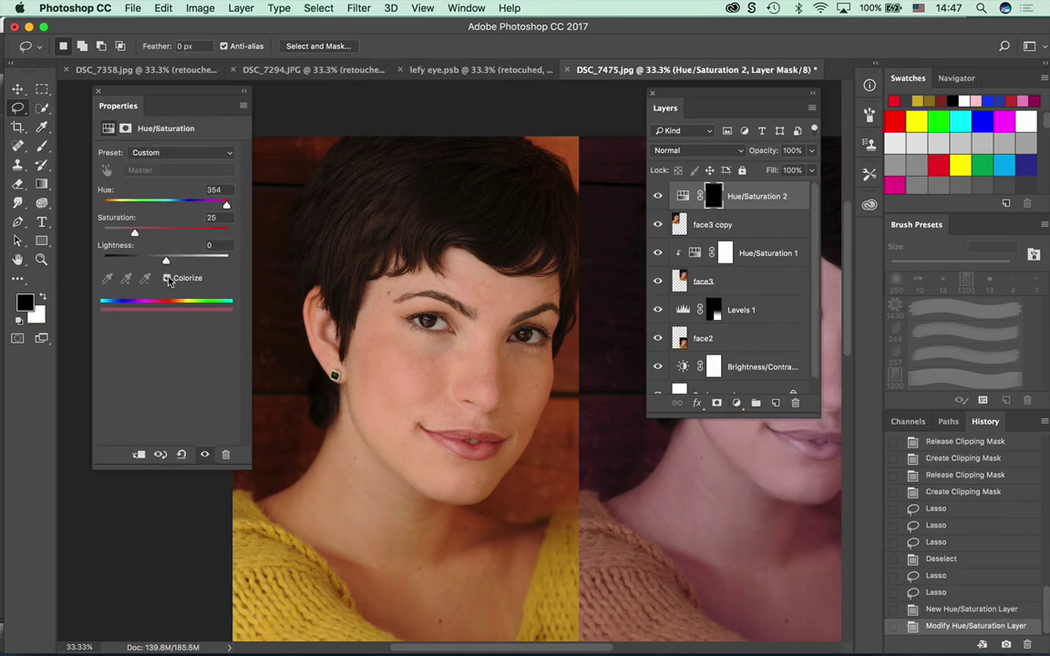
{"action": "left_click_drag", "start_coordinate": [227, 204], "coordinate": [149, 233]}
{"action": "left_click", "coordinate": [150, 234]}
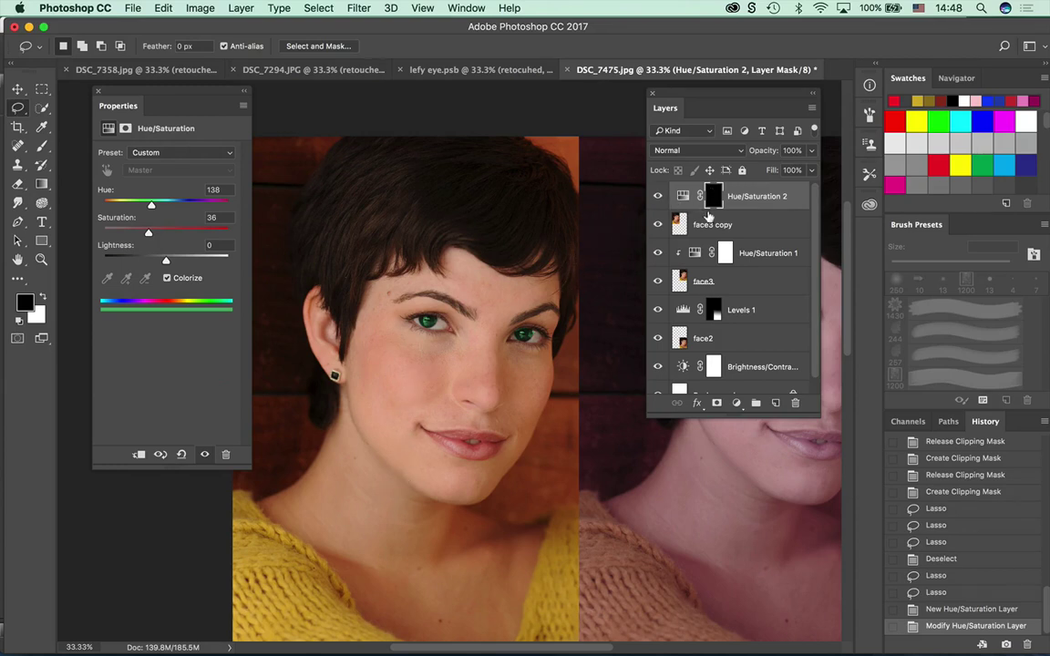
Toggle the eye mask off and on to compare, then load it as a selection.
{"action": "left_click_drag", "start_coordinate": [722, 196], "coordinate": [716, 193]}
{"action": "left_click", "coordinate": [715, 195], "text": "shift"}
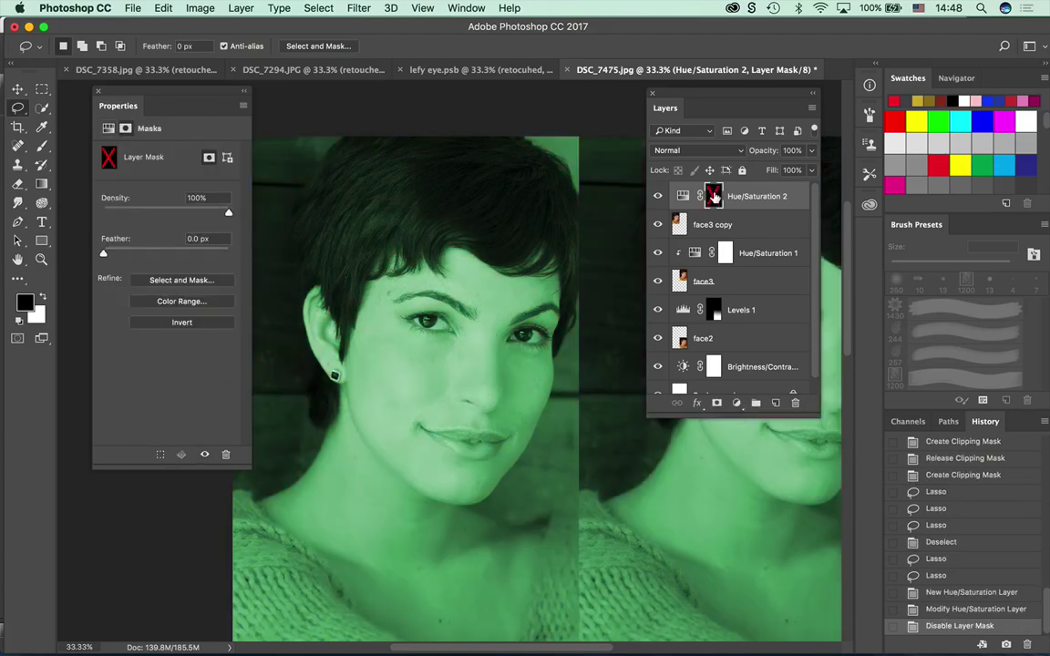
{"action": "left_click", "coordinate": [715, 195], "text": "shift"}
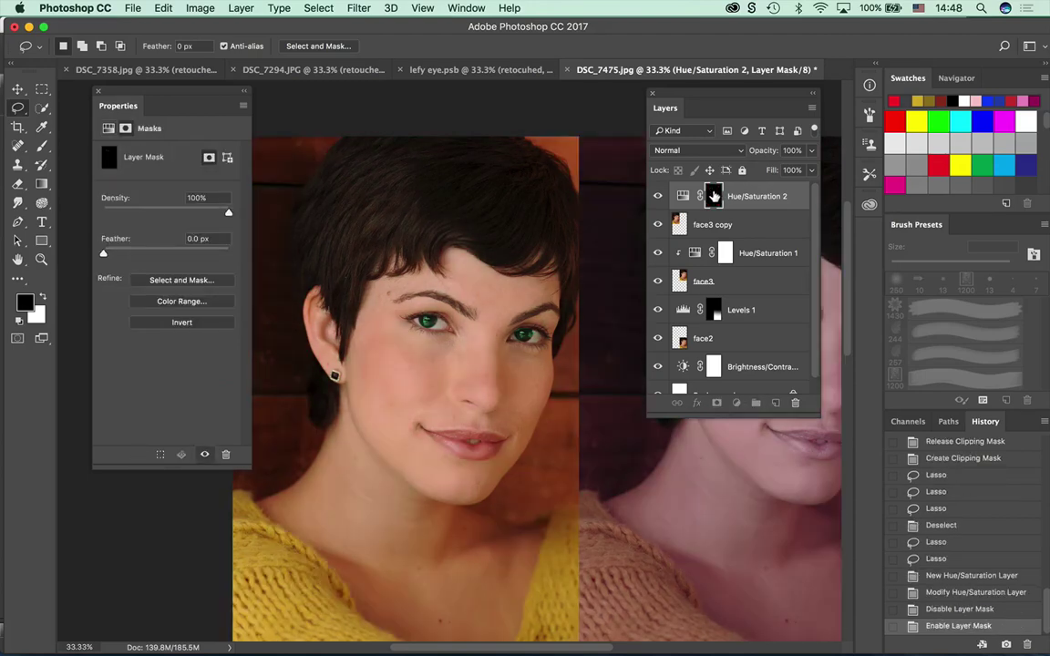
{"action": "left_click", "coordinate": [715, 195], "text": "shift"}
{"action": "left_click", "coordinate": [715, 196], "text": "shift"}
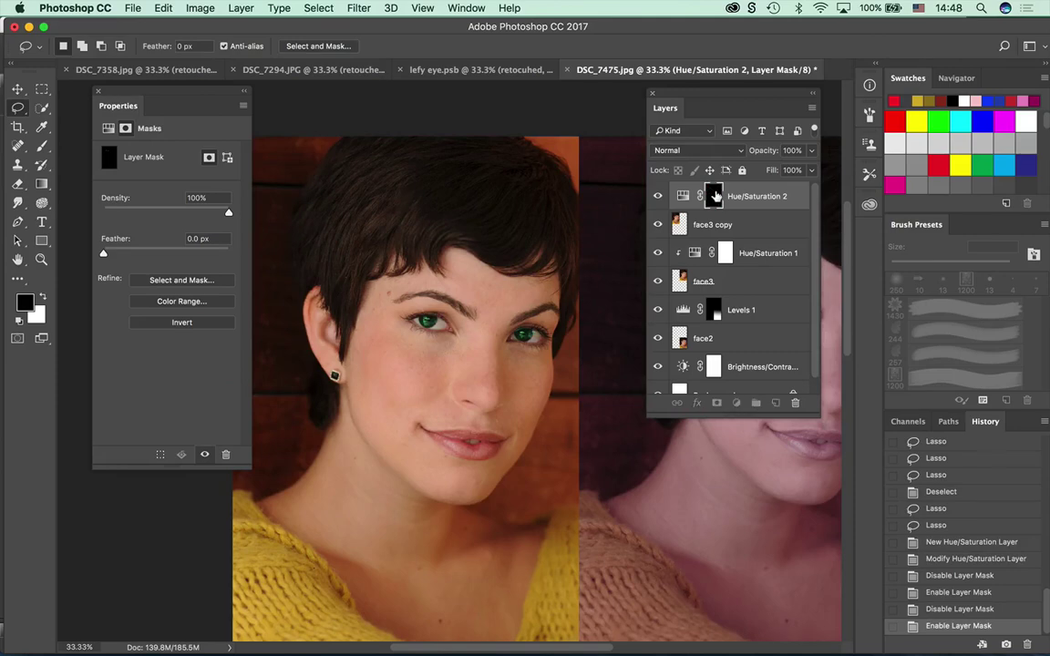
{"action": "left_click", "coordinate": [715, 195], "text": "shift"}
{"action": "left_click", "coordinate": [715, 195], "text": "shift"}
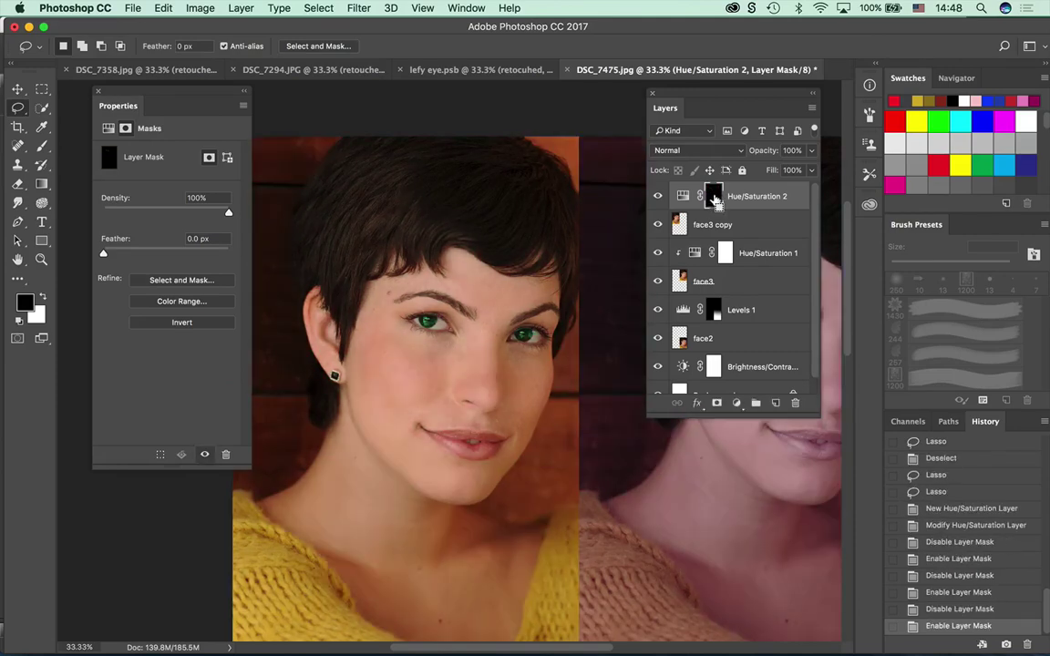
{"action": "left_click", "coordinate": [715, 196], "text": "super"}
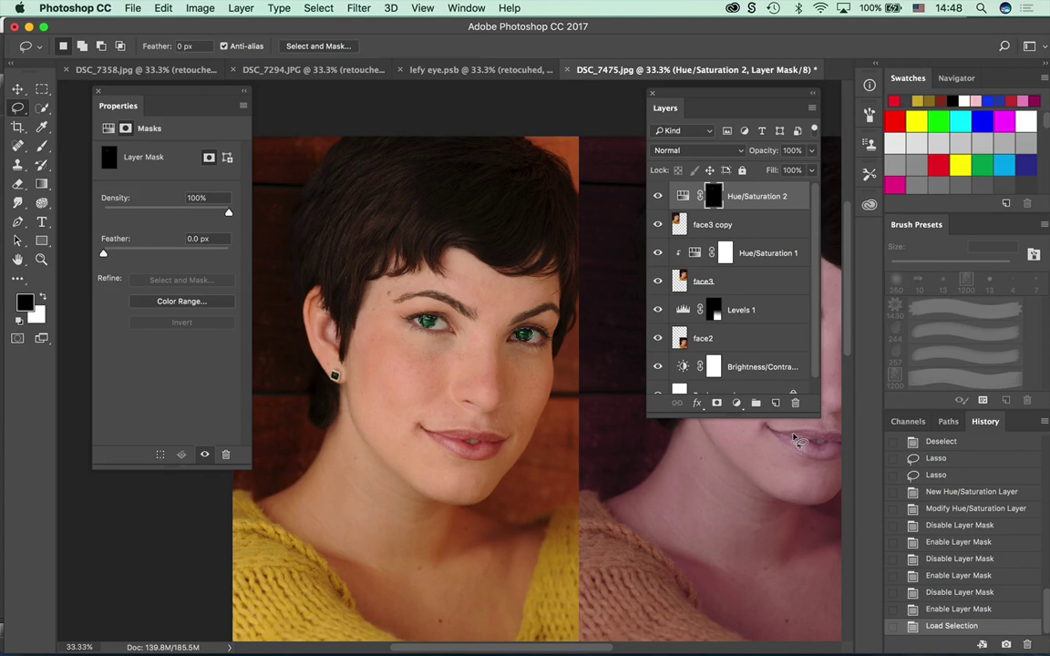
Invert the eye selection with Select > Inverse so everything but the eyes is selected.
{"action": "left_click", "coordinate": [319, 9]}
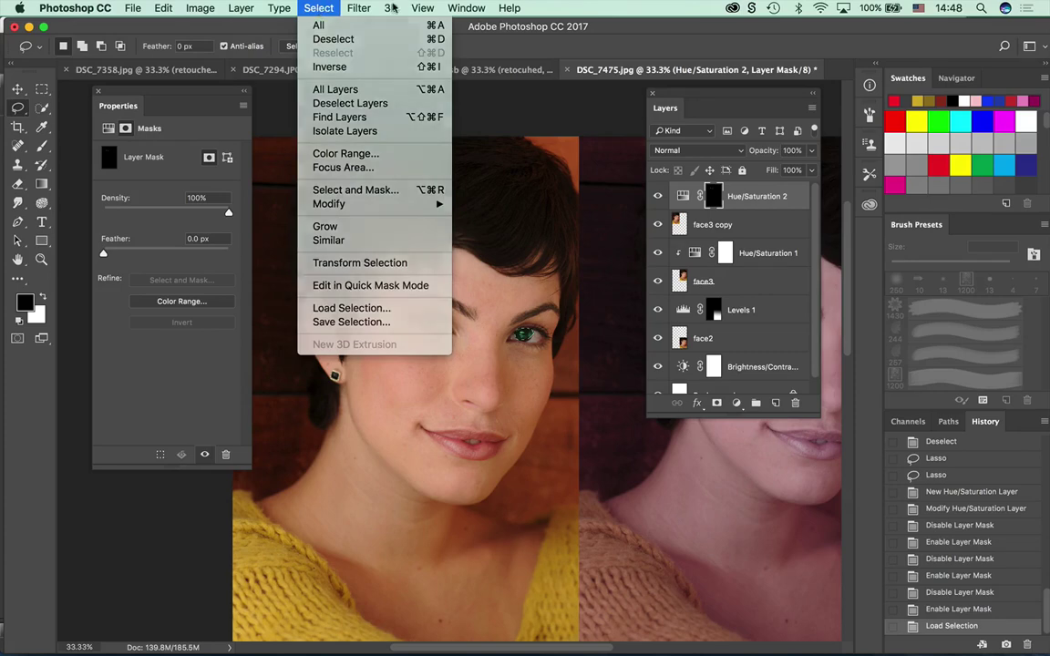
{"action": "left_click", "coordinate": [453, 25]}
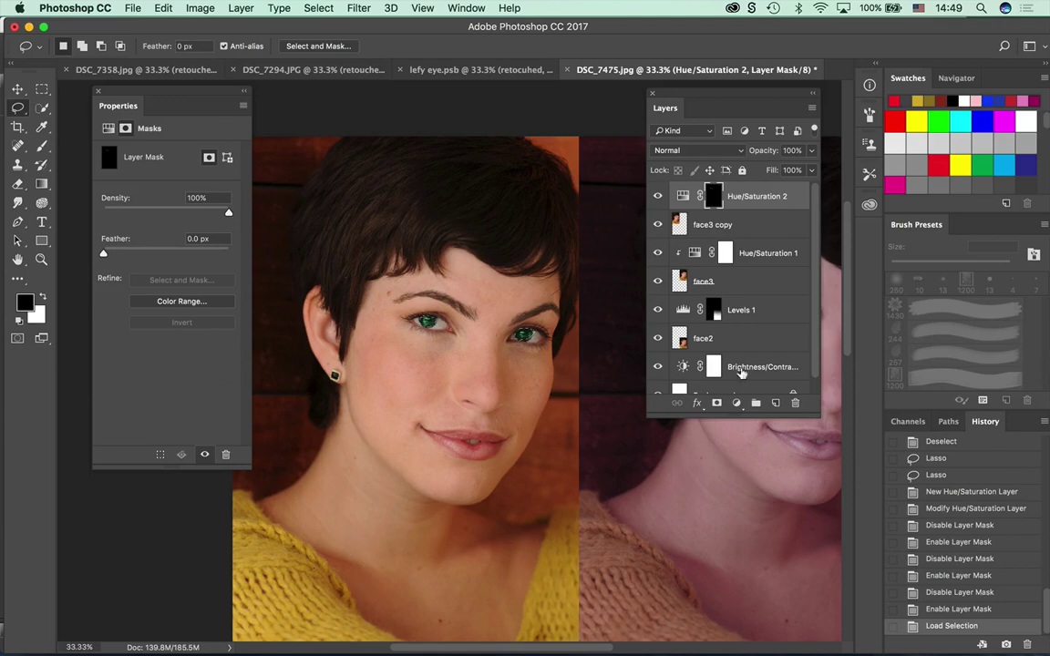
{"action": "left_click", "coordinate": [318, 7]}
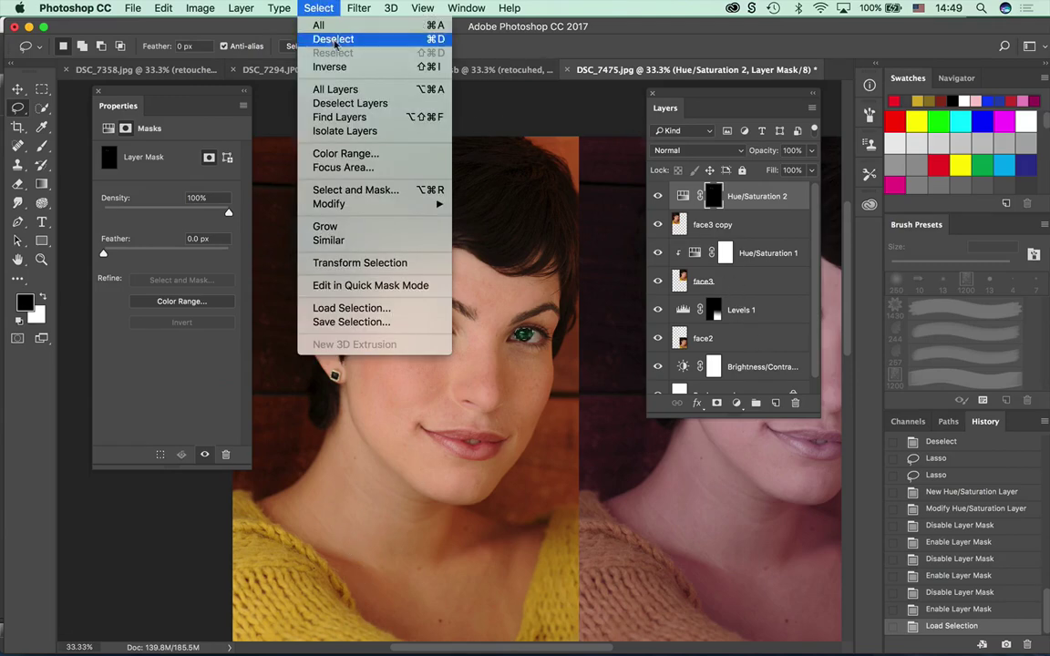
{"action": "left_click", "coordinate": [330, 61]}
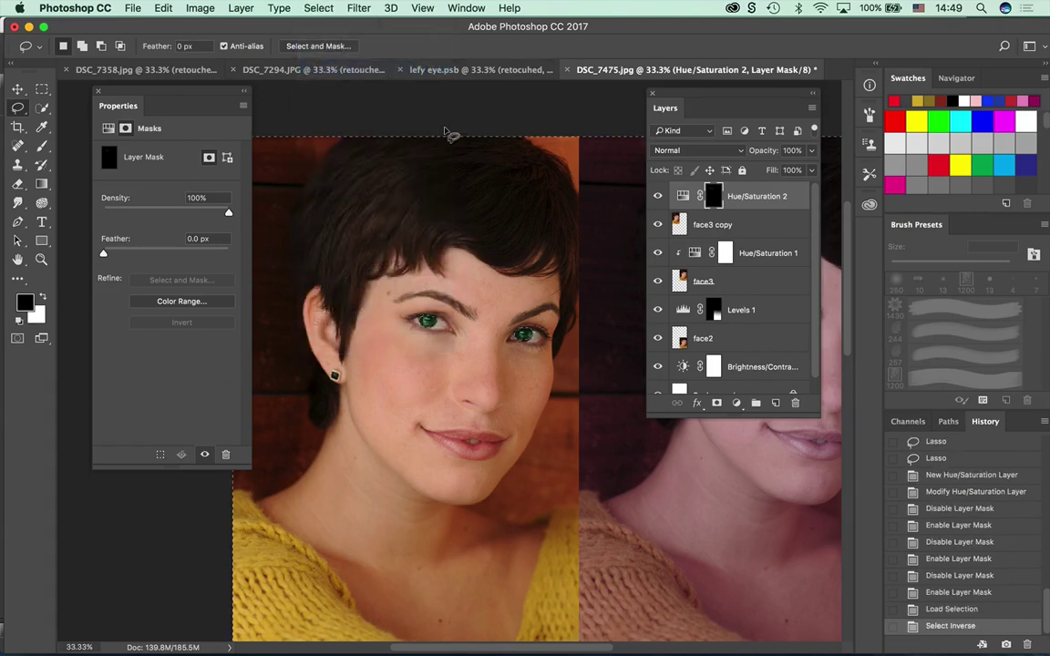
{"action": "left_click", "coordinate": [736, 402]}
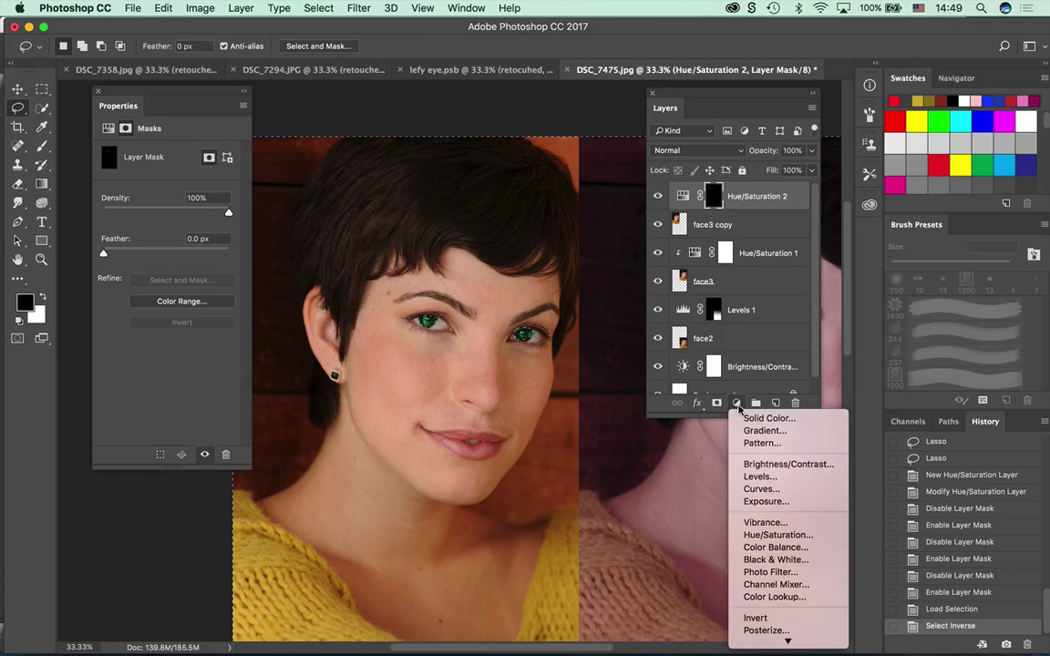
Add a colorized Hue/Saturation 3 adjustment set to magenta, hue 324 and saturation 72.
{"action": "left_click", "coordinate": [778, 535]}
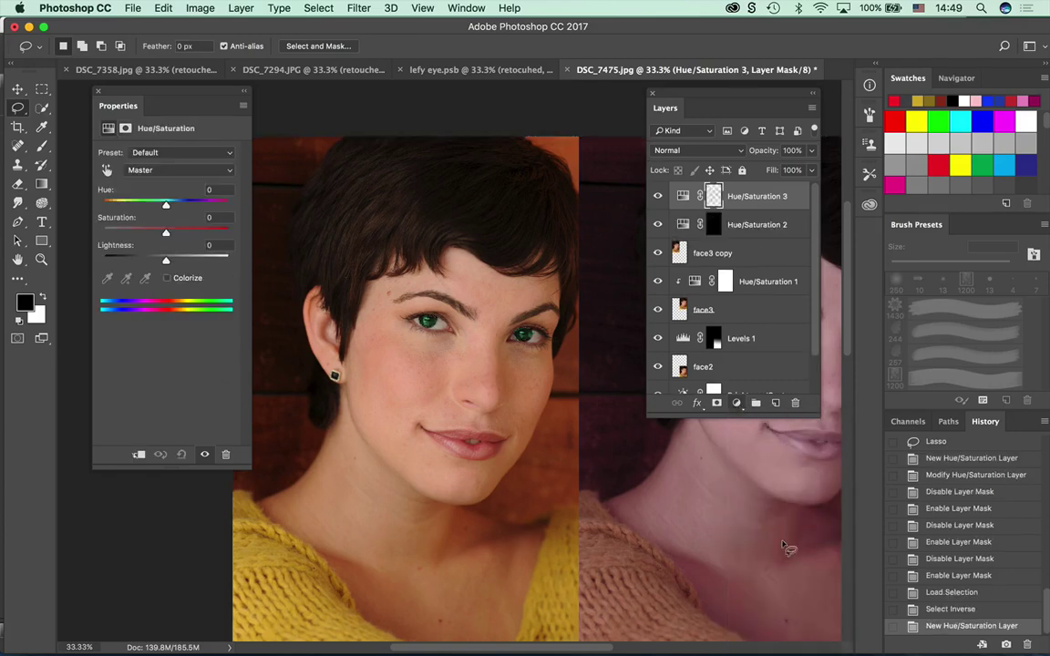
{"action": "left_click", "coordinate": [167, 277]}
{"action": "left_click", "coordinate": [144, 205]}
{"action": "left_click_drag", "start_coordinate": [144, 205], "coordinate": [217, 202]}
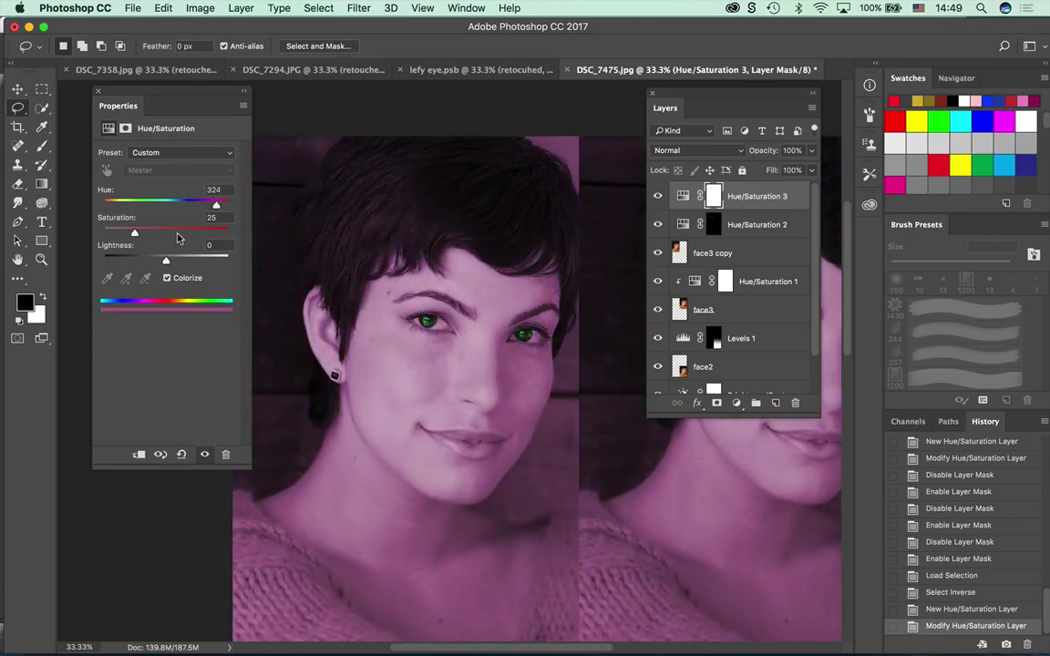
{"action": "left_click_drag", "start_coordinate": [134, 232], "coordinate": [193, 231]}
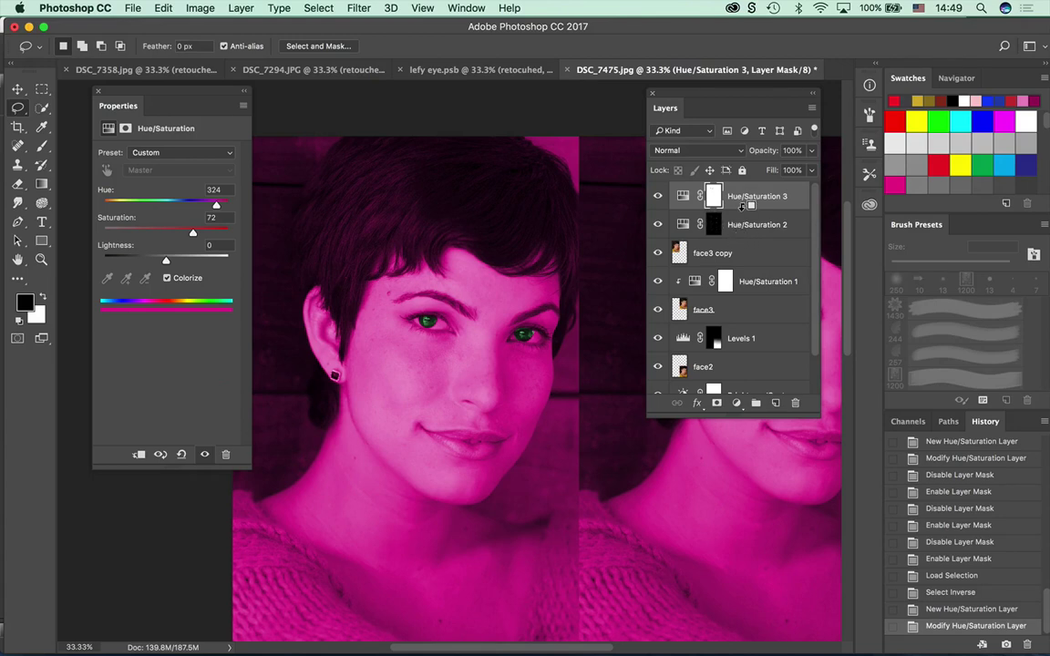
Clip Hue/Saturation 2 and 3 to the face3 copy layer and fit the composite in view.
{"action": "key", "text": "super+alt+g"}
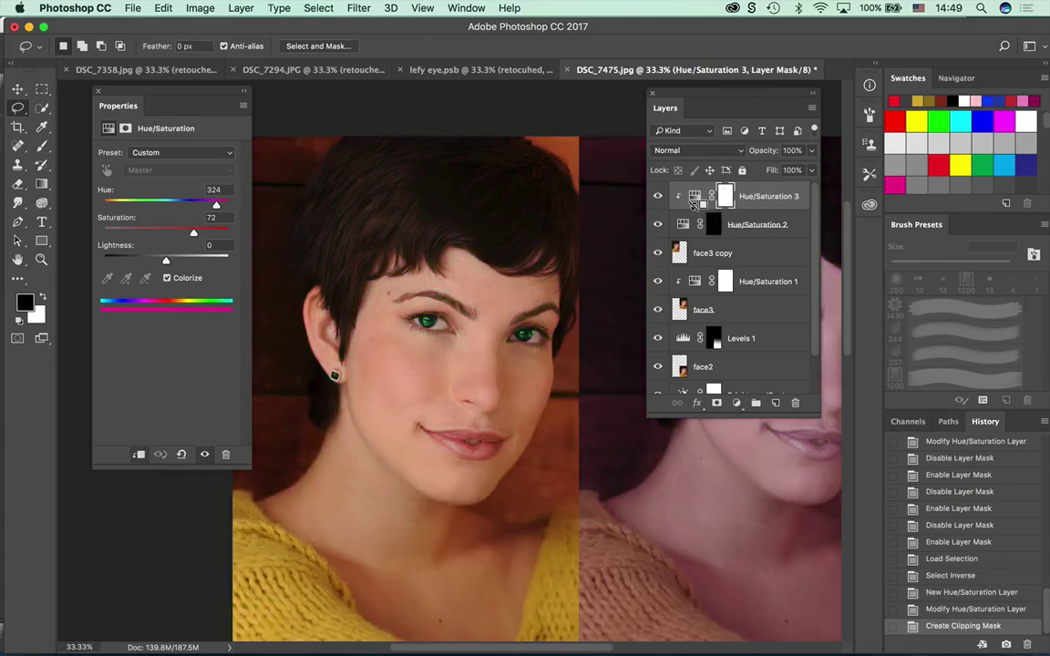
{"action": "left_click", "coordinate": [710, 224]}
{"action": "key", "text": "super+alt+g"}
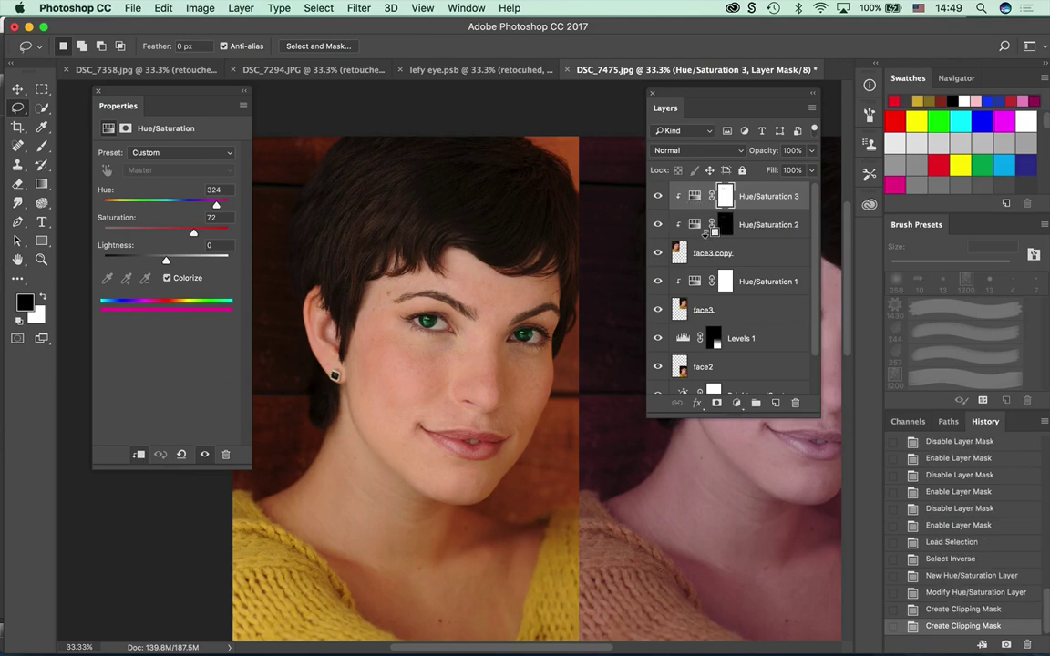
{"action": "key", "text": "super+alt+g"}
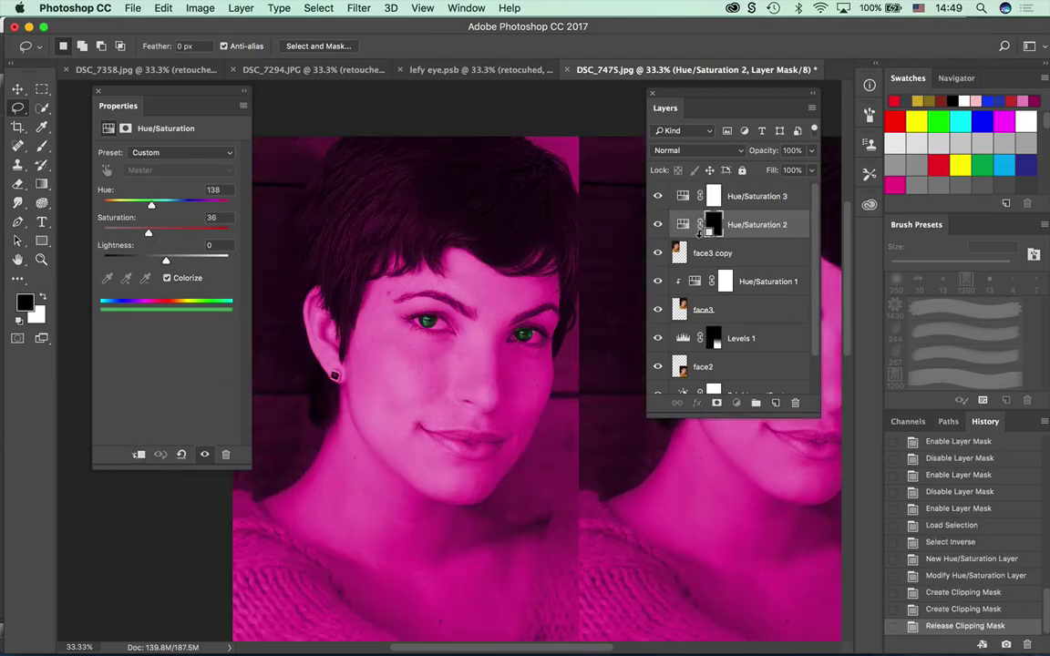
{"action": "key", "text": "super+alt+g"}
{"action": "left_click", "coordinate": [689, 204], "text": "alt"}
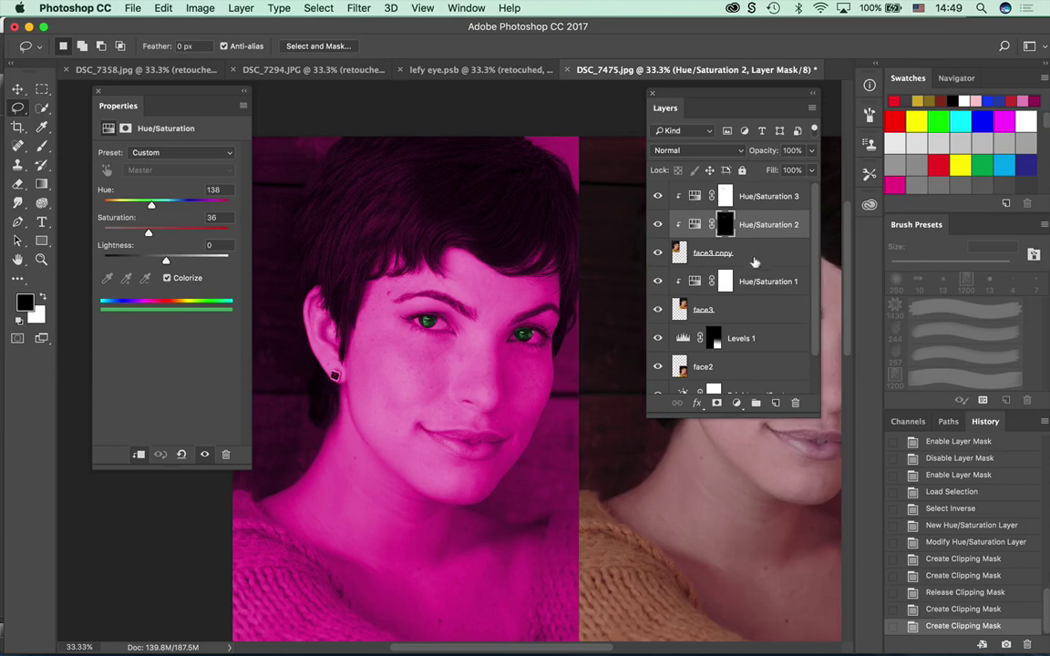
{"action": "key", "text": "super+0"}
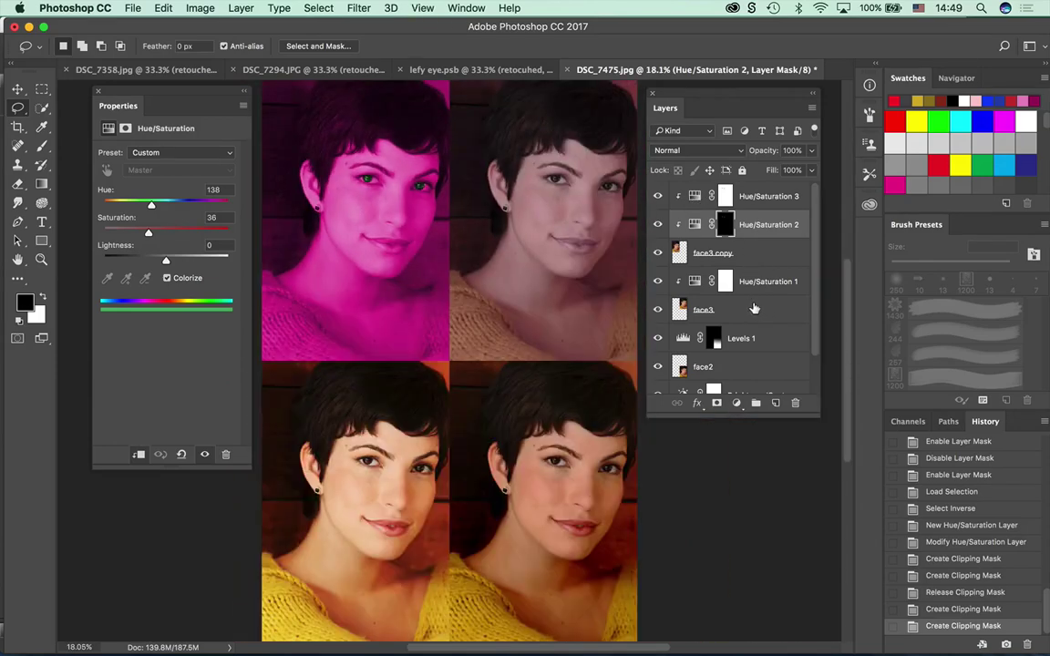
Dismiss the no-pixels-selected warning and head to the File menu's Browse in Bridge.
{"action": "key", "text": "super+alt+2"}
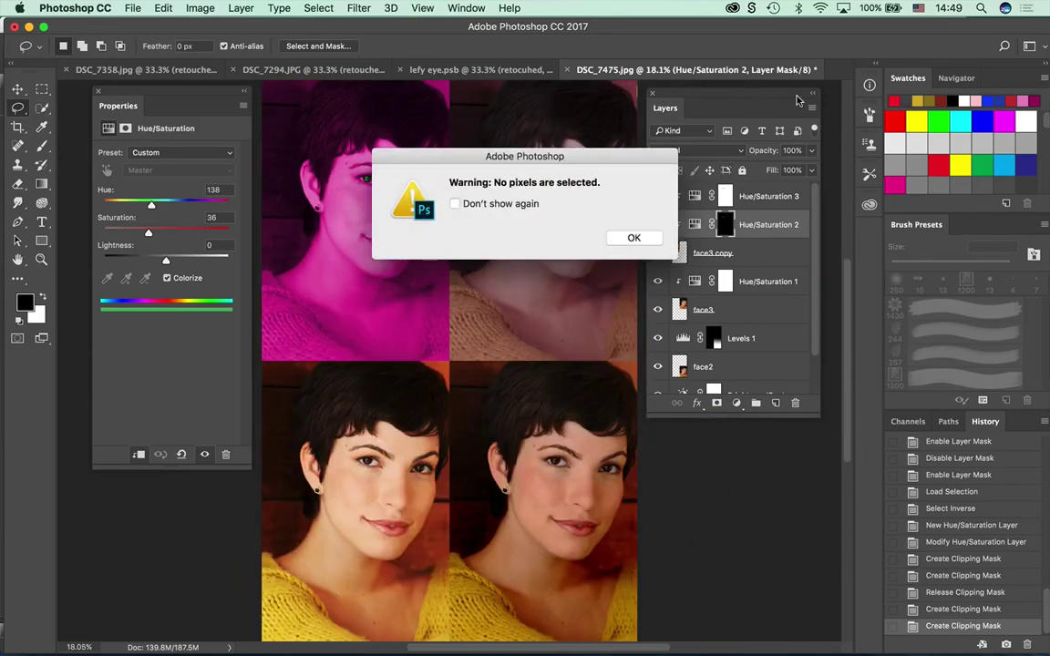
{"action": "left_click", "coordinate": [633, 237]}
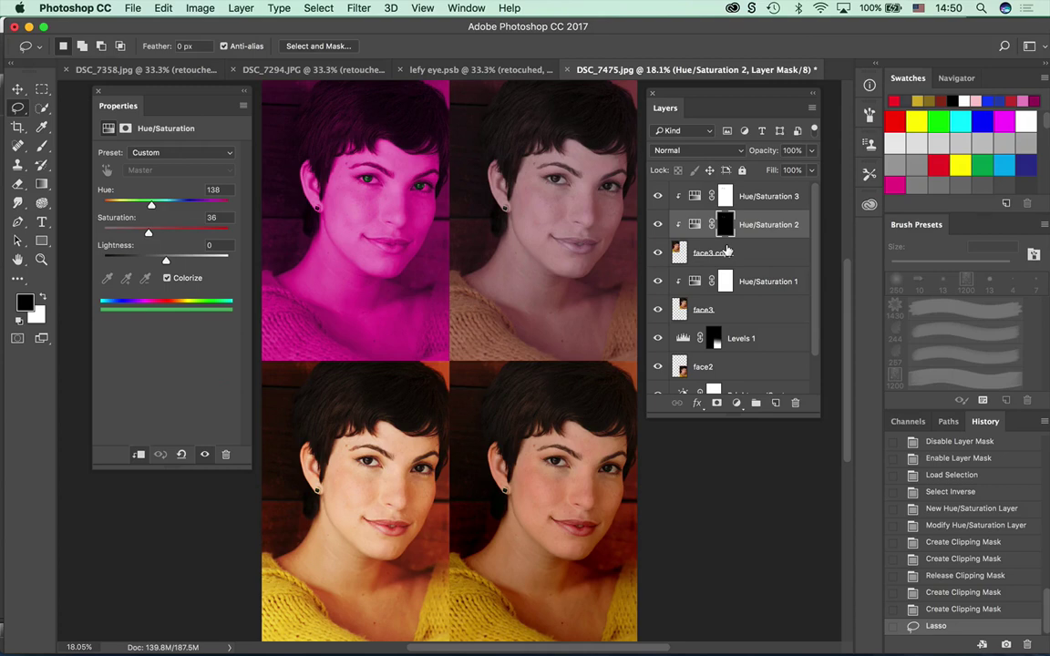
{"action": "left_click", "coordinate": [133, 9]}
Browse the Headshot folder in Bridge and open DSC_7215.jpg in Photoshop.
{"action": "left_click", "coordinate": [153, 55]}
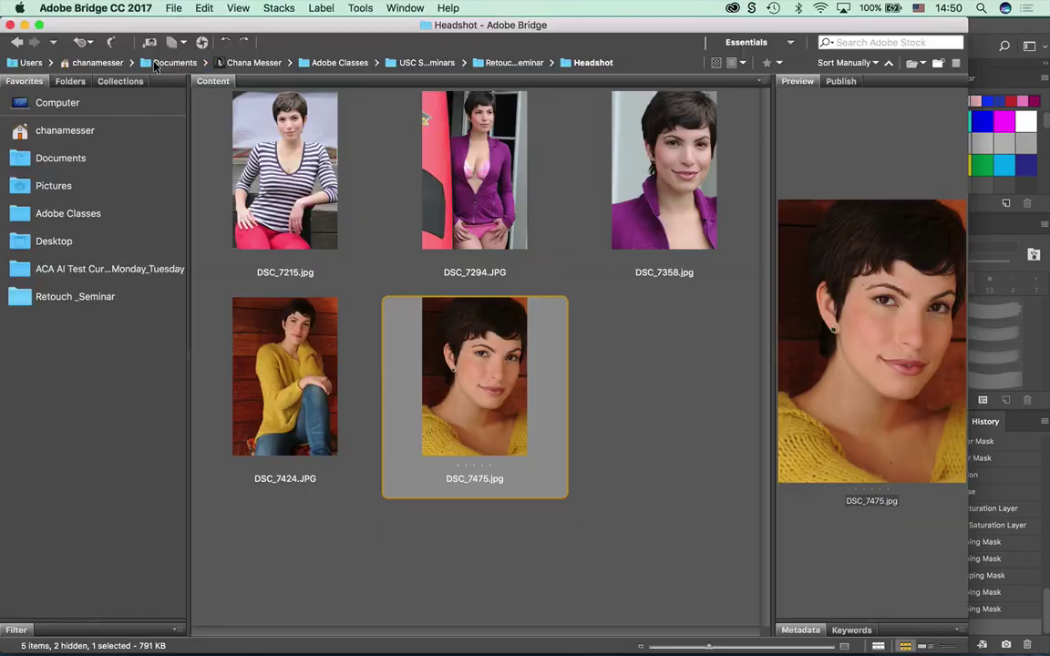
{"action": "double_click", "coordinate": [264, 187]}
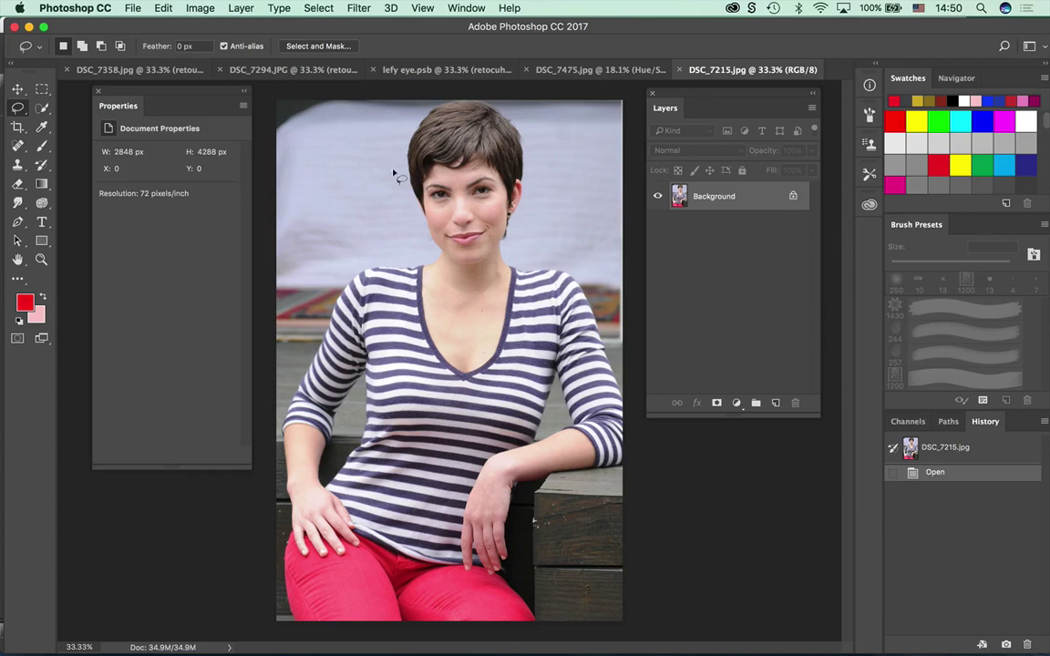
Convert DSC_7215.jpg's Background into smart object Layer 0 with Filter > Convert for Smart Filters.
{"action": "left_click", "coordinate": [735, 403]}
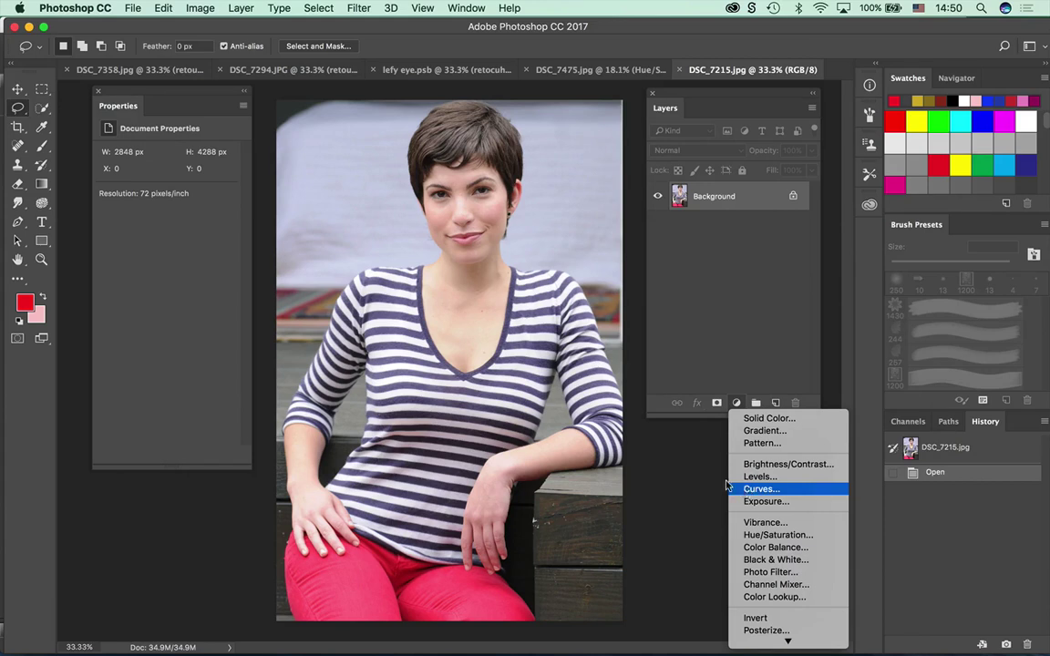
{"action": "left_click", "coordinate": [665, 466]}
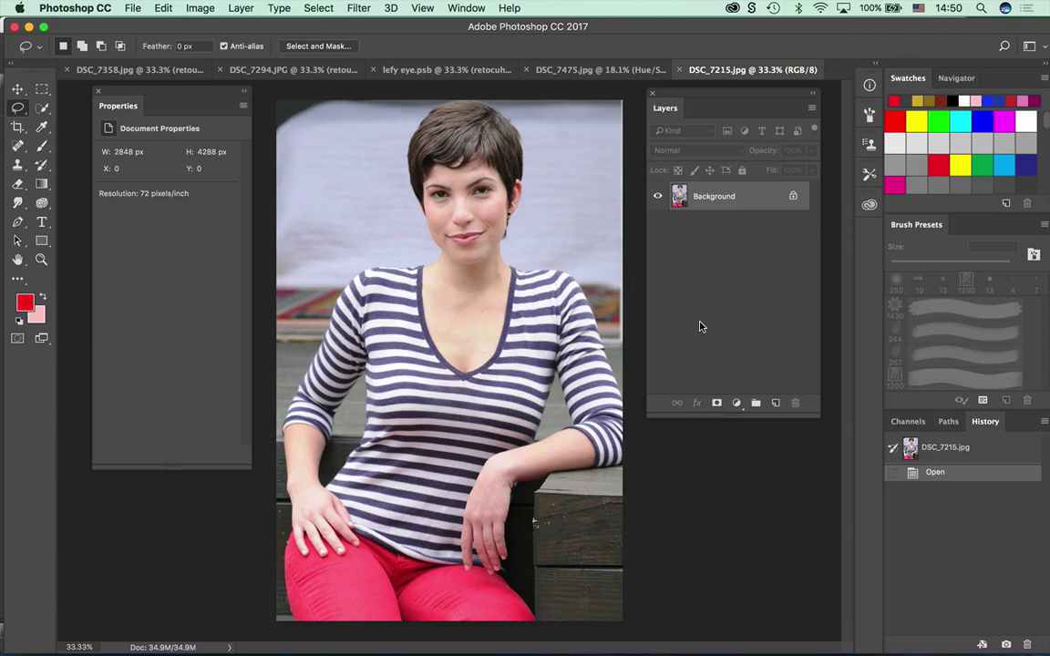
{"action": "left_click", "coordinate": [349, 7]}
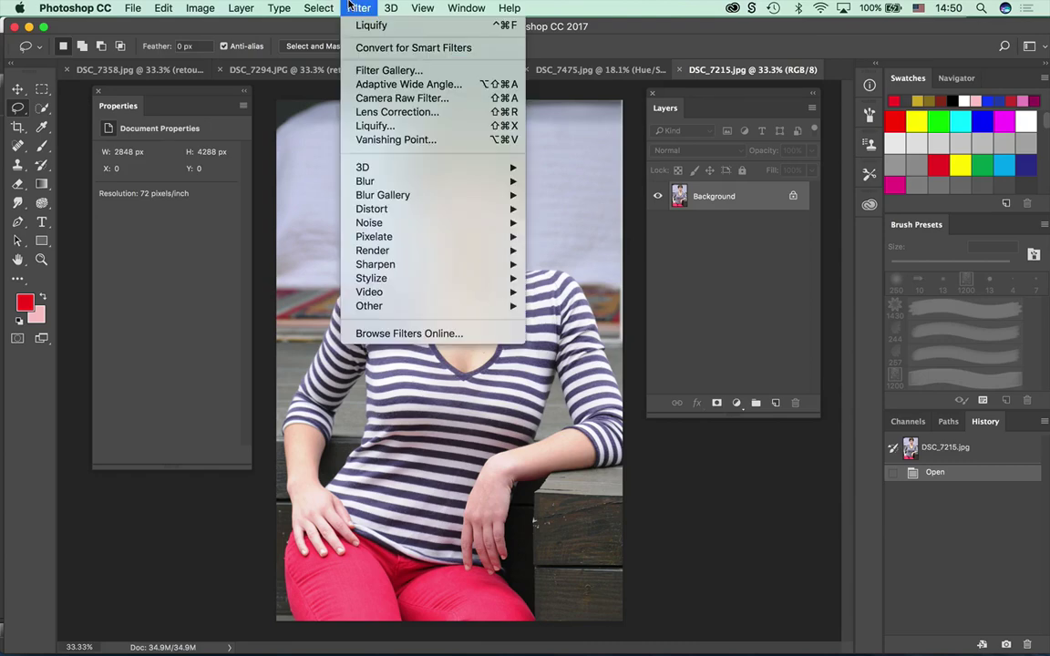
{"action": "left_click", "coordinate": [363, 50]}
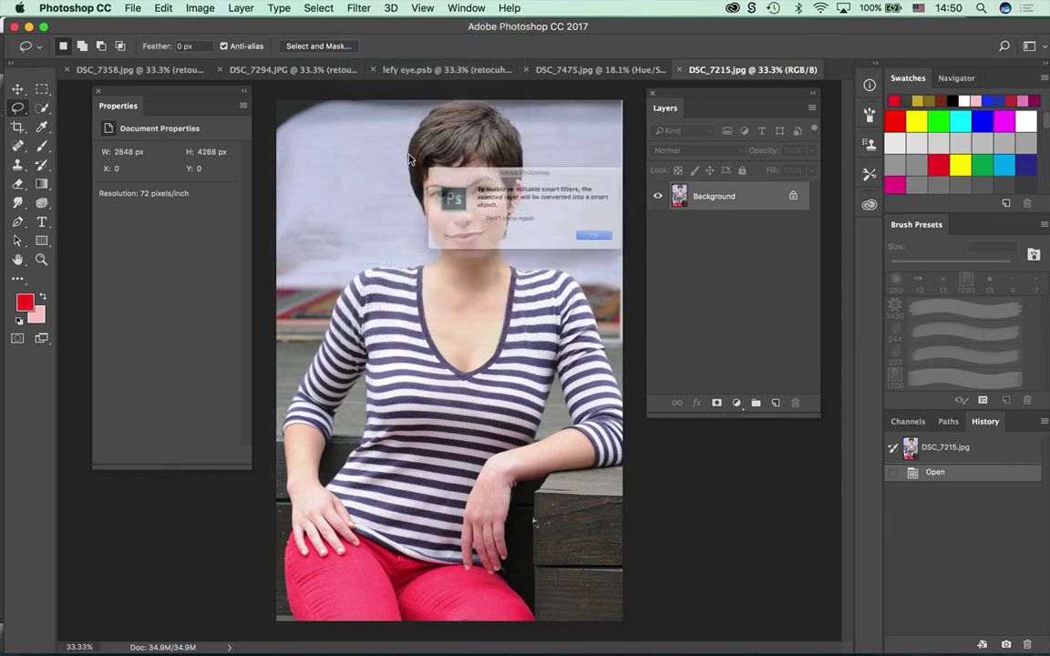
{"action": "left_click", "coordinate": [624, 252]}
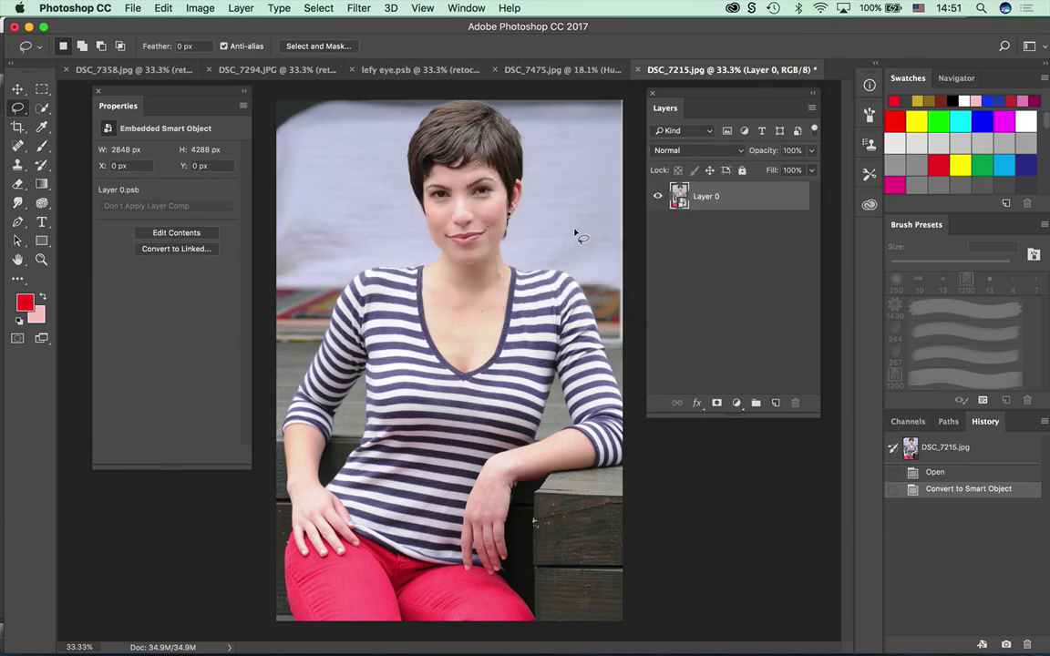
{"action": "left_click", "coordinate": [361, 7]}
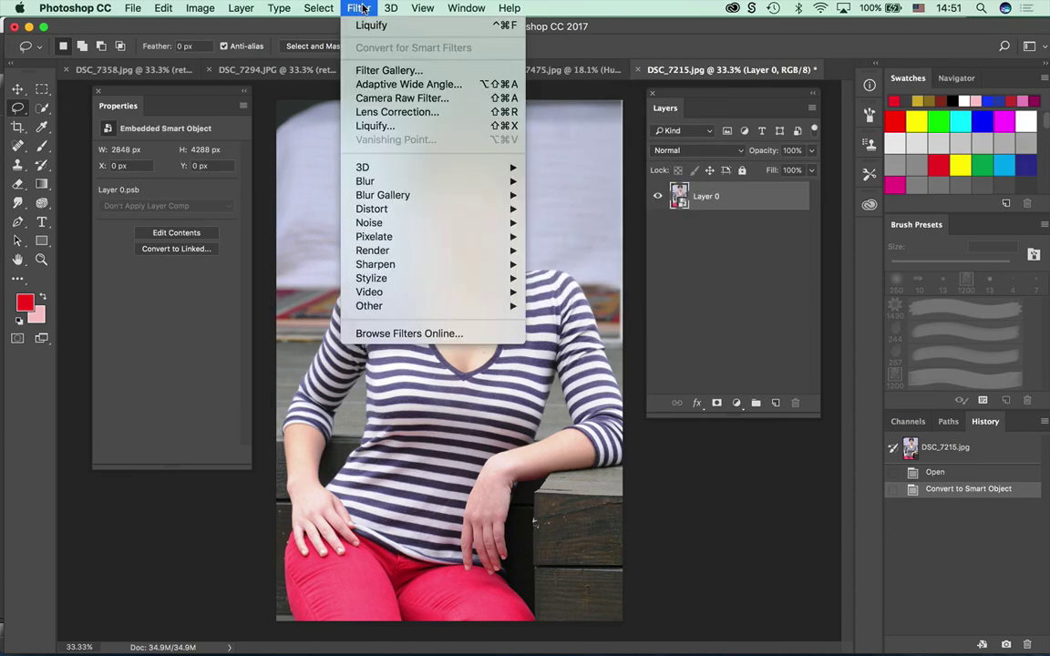
Open the Camera Raw filter and cool the white balance Temperature to -17.
{"action": "left_click", "coordinate": [362, 106]}
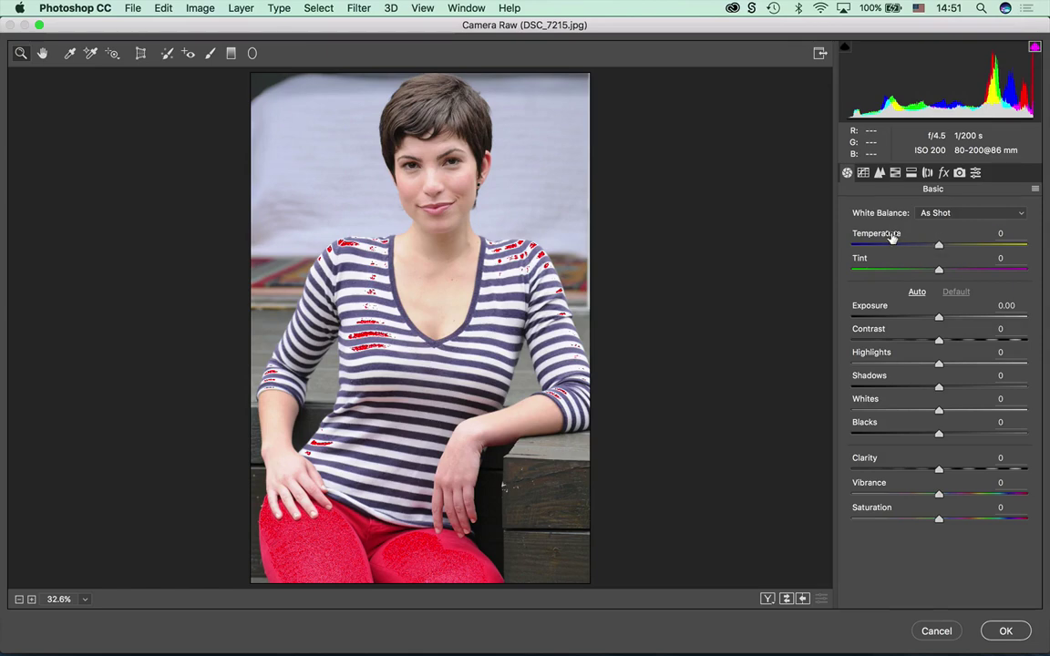
{"action": "left_click_drag", "start_coordinate": [892, 235], "coordinate": [917, 235]}
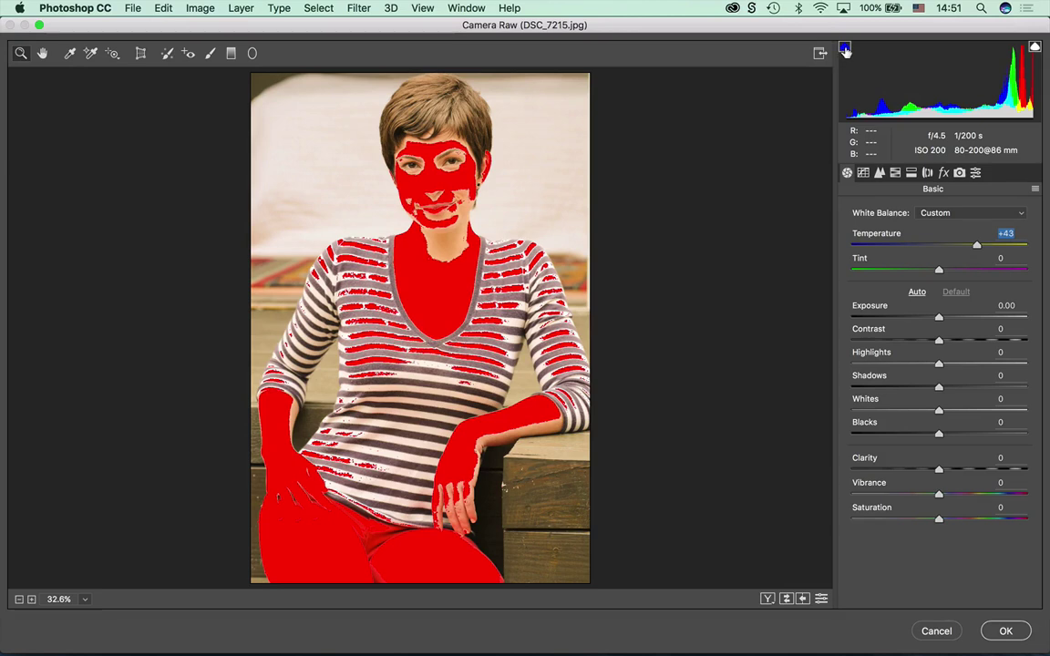
{"action": "left_click", "coordinate": [1036, 47]}
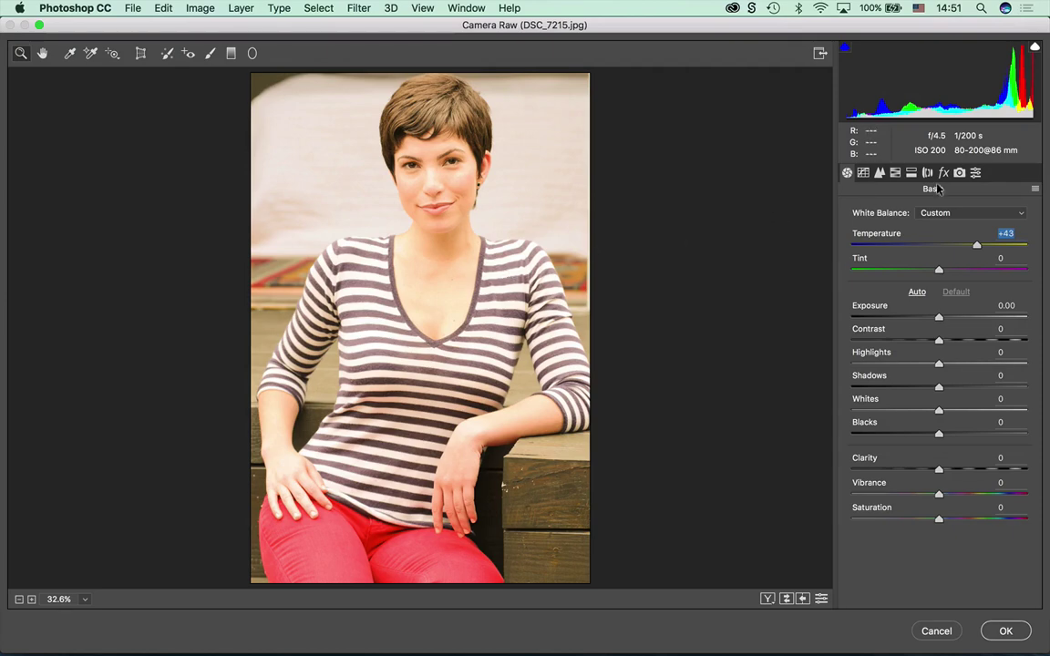
{"action": "left_click", "coordinate": [1036, 48]}
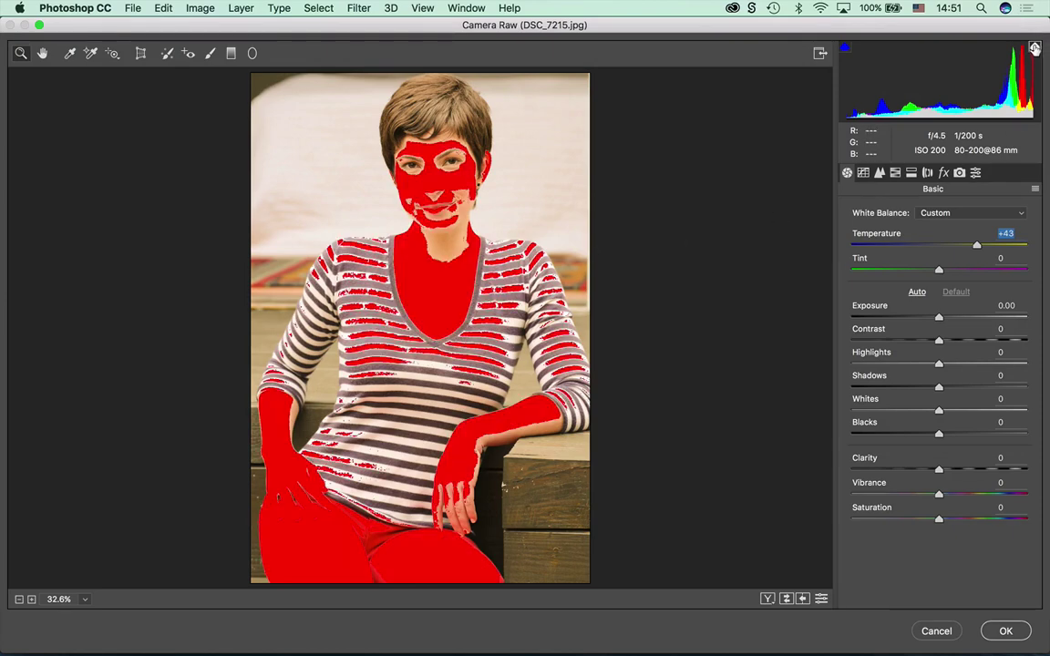
{"action": "left_click", "coordinate": [1035, 48]}
{"action": "left_click", "coordinate": [1034, 47]}
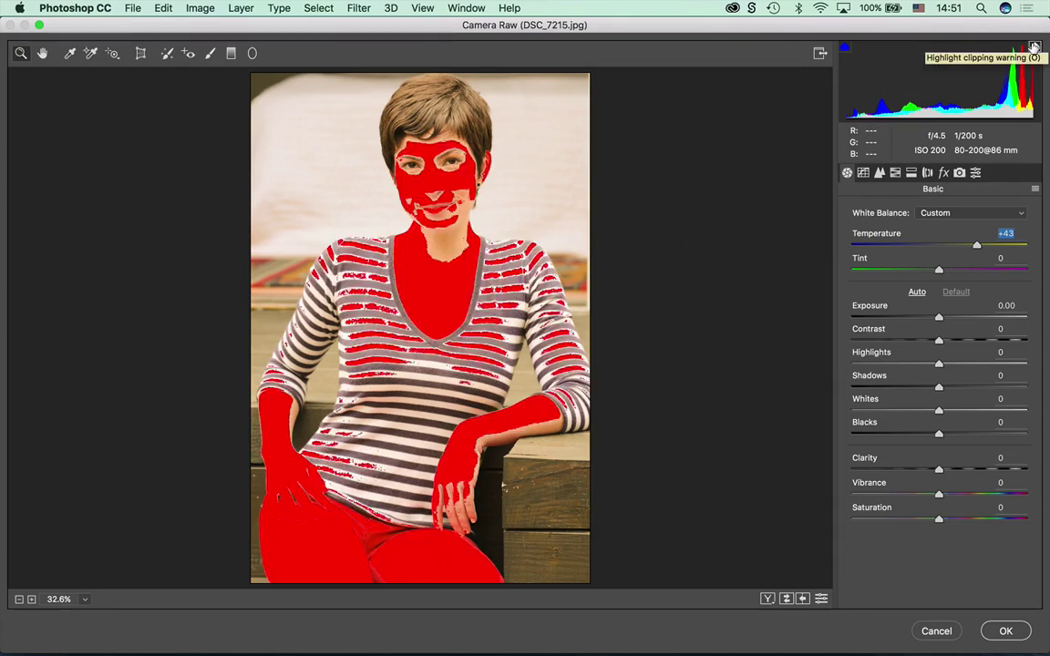
{"action": "left_click", "coordinate": [1035, 48]}
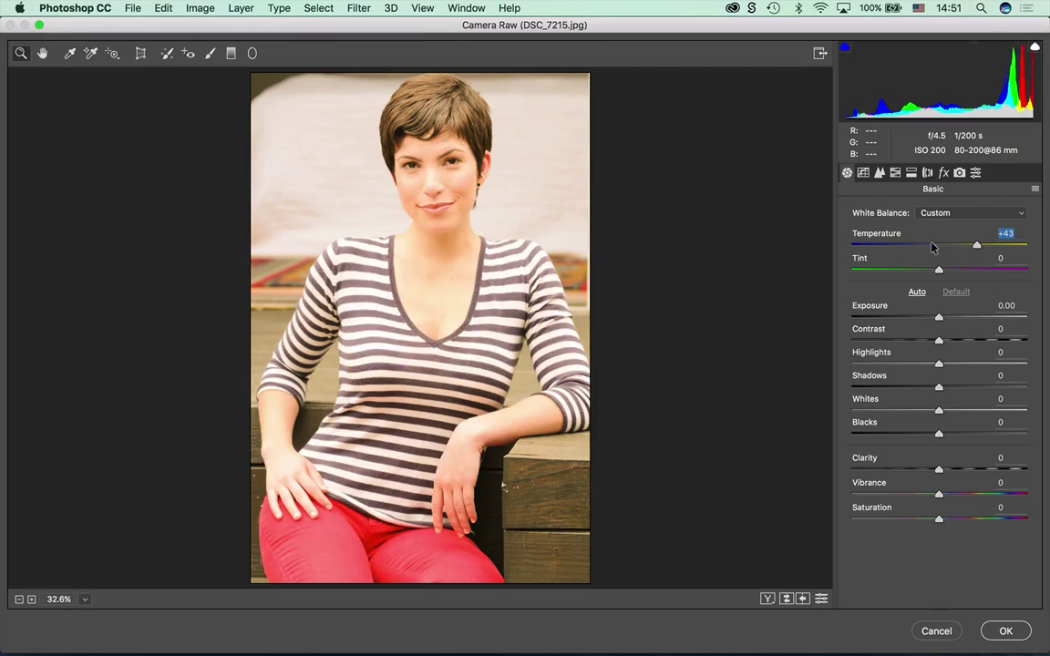
{"action": "left_click", "coordinate": [932, 246]}
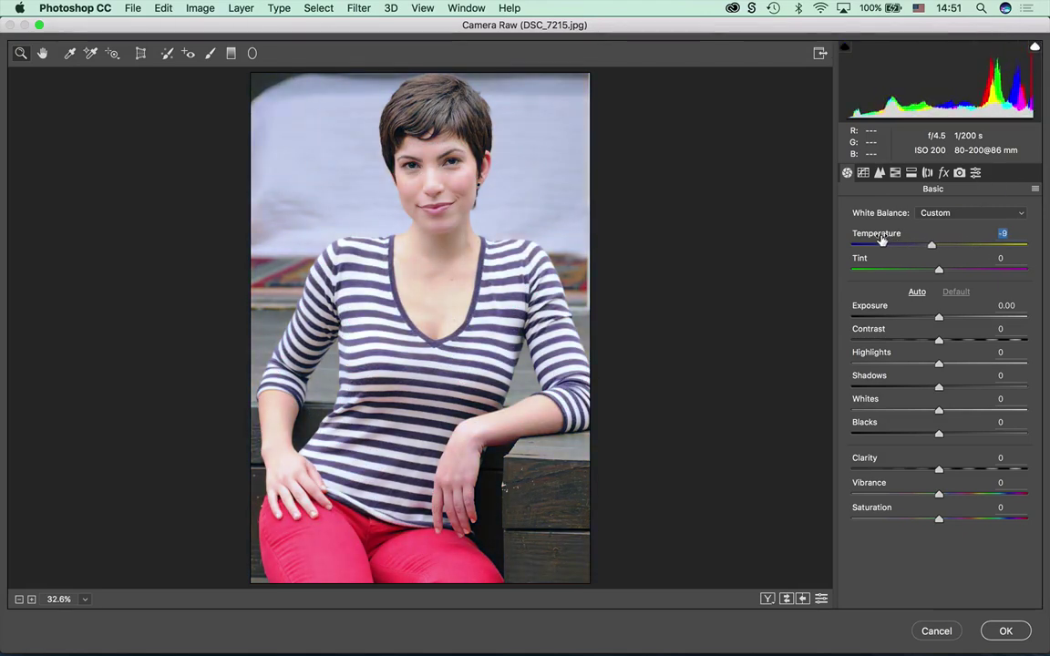
{"action": "key", "text": "Down"}
{"action": "key", "text": "Down"}
{"action": "key", "text": "Down"}
{"action": "key", "text": "Down"}
{"action": "key", "text": "Down"}
{"action": "key", "text": "Down"}
{"action": "key", "text": "Down"}
{"action": "key", "text": "Down"}
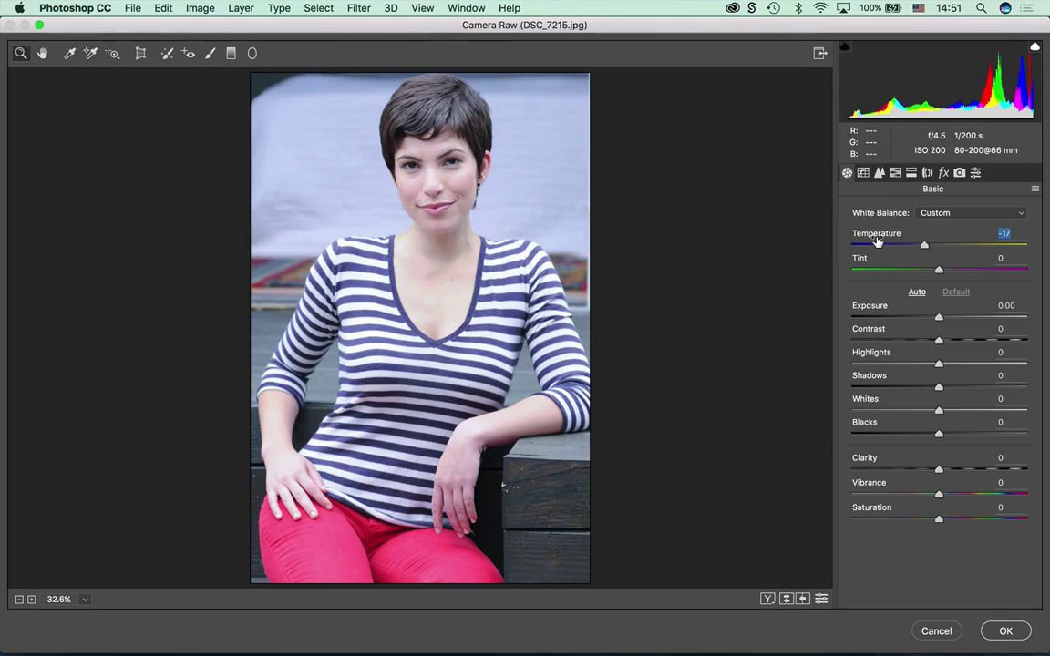
Adjust Exposure with the clipping warning on, ending at -1.35, and tweak Highlights.
{"action": "left_click", "coordinate": [873, 312]}
{"action": "type", "text": ".47"}
{"action": "key", "text": "Return"}
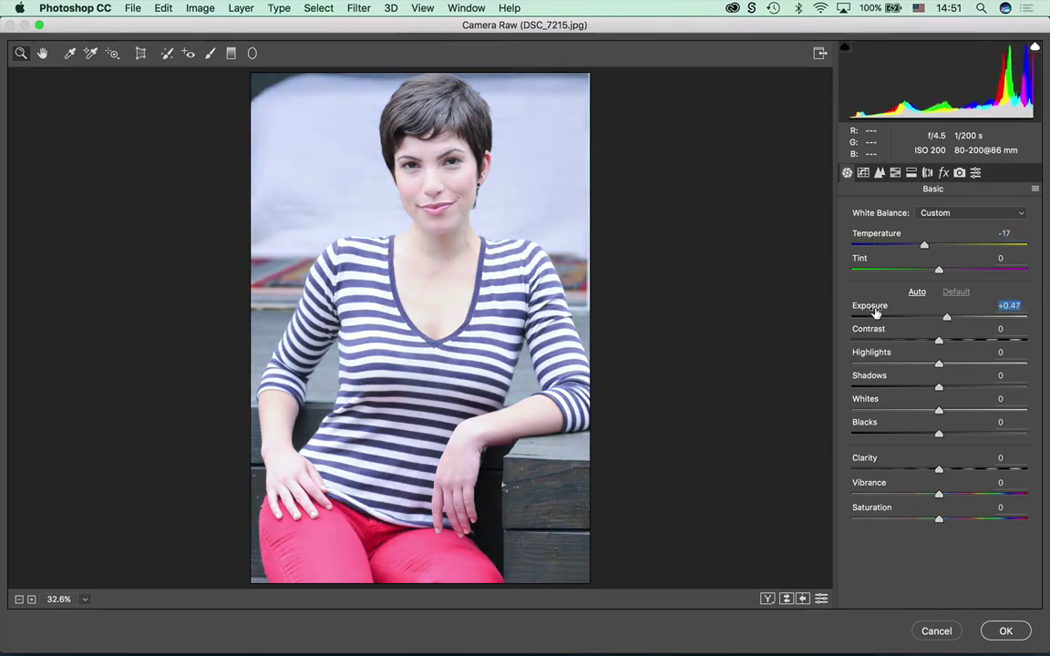
{"action": "type", "text": "1.09"}
{"action": "key", "text": "Return"}
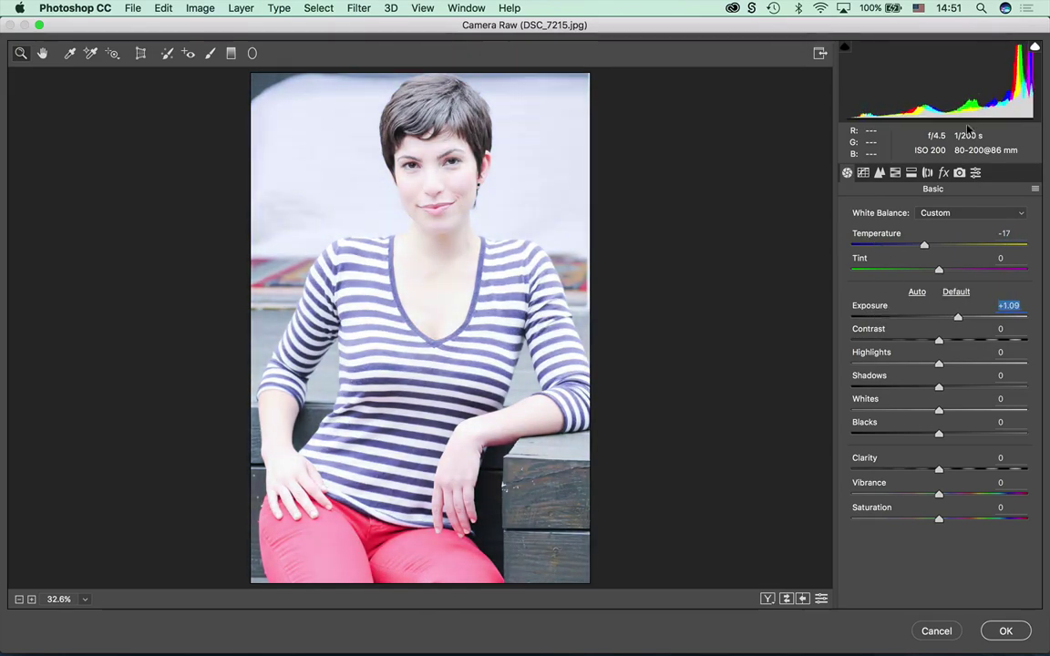
{"action": "key", "text": "o"}
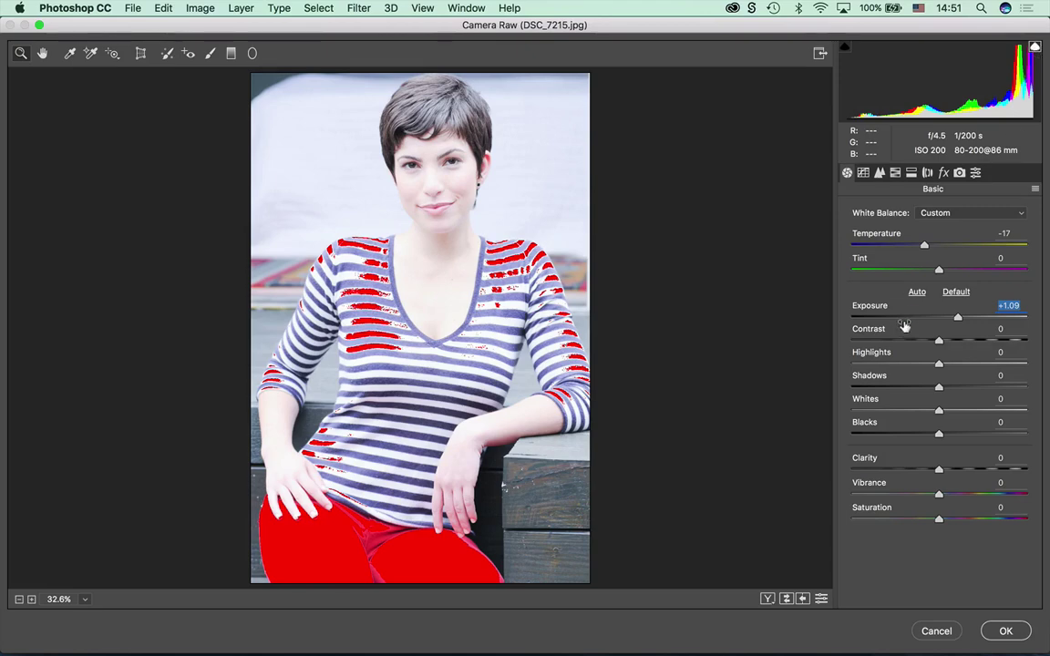
{"action": "left_click_drag", "start_coordinate": [882, 317], "coordinate": [935, 328]}
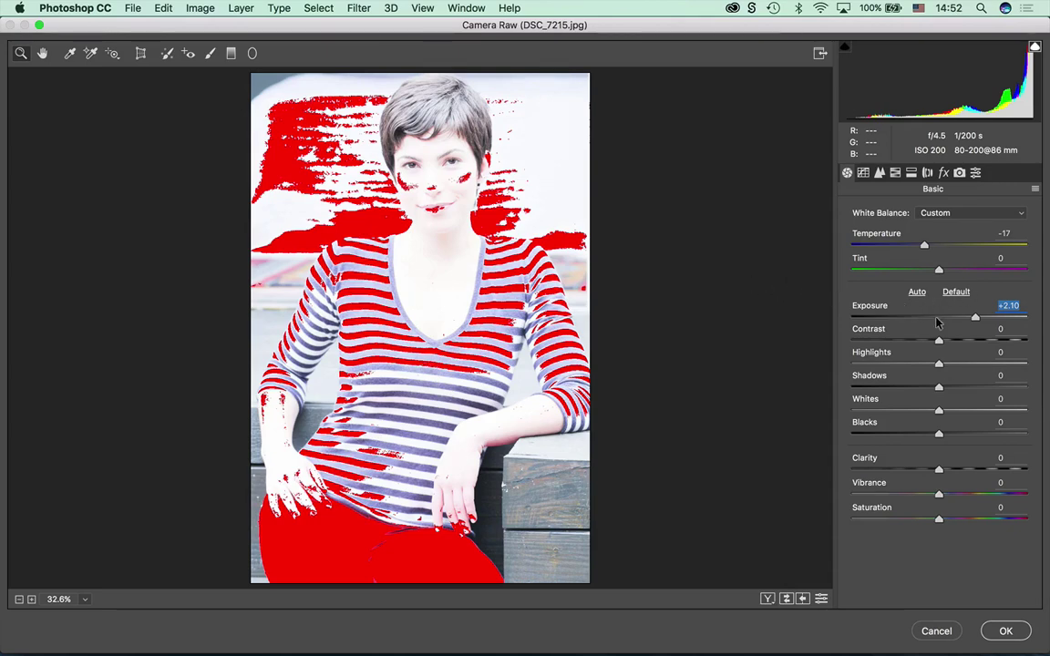
{"action": "left_click_drag", "start_coordinate": [937, 319], "coordinate": [878, 311]}
{"action": "left_click_drag", "start_coordinate": [874, 354], "coordinate": [889, 493]}
Set Clarity to +11, Vibrance to +26 and Saturation to +21.
{"action": "left_click", "coordinate": [868, 458]}
{"action": "left_click_drag", "start_coordinate": [867, 509], "coordinate": [893, 506]}
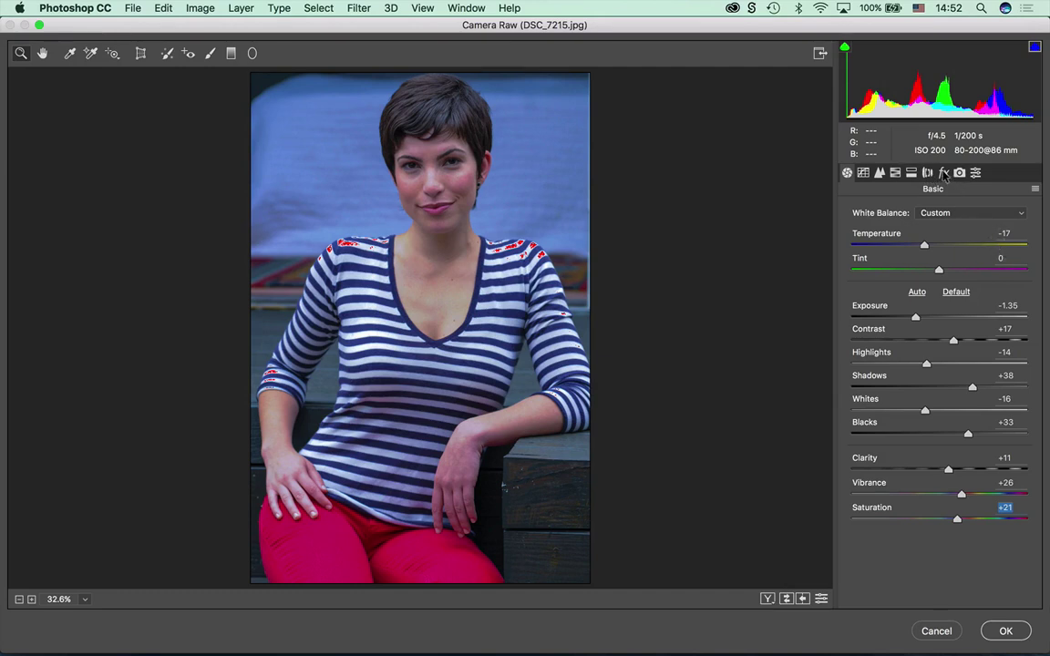
{"action": "left_click", "coordinate": [896, 173]}
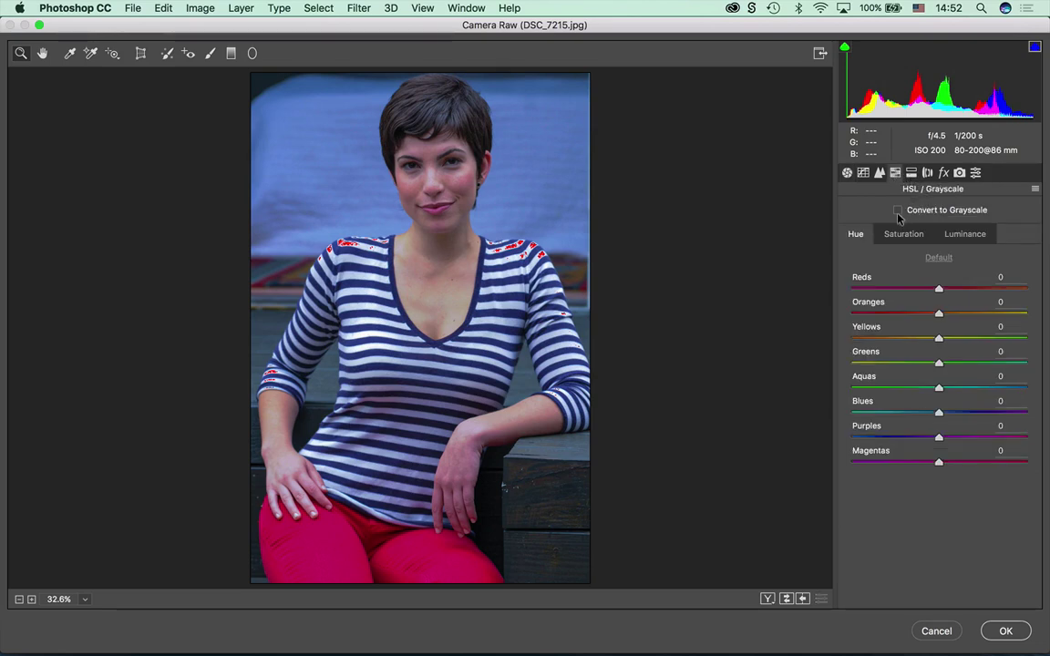
Test a grayscale conversion with reds at +13, then revert to colour and apply the Camera Raw filter.
{"action": "left_click", "coordinate": [898, 211]}
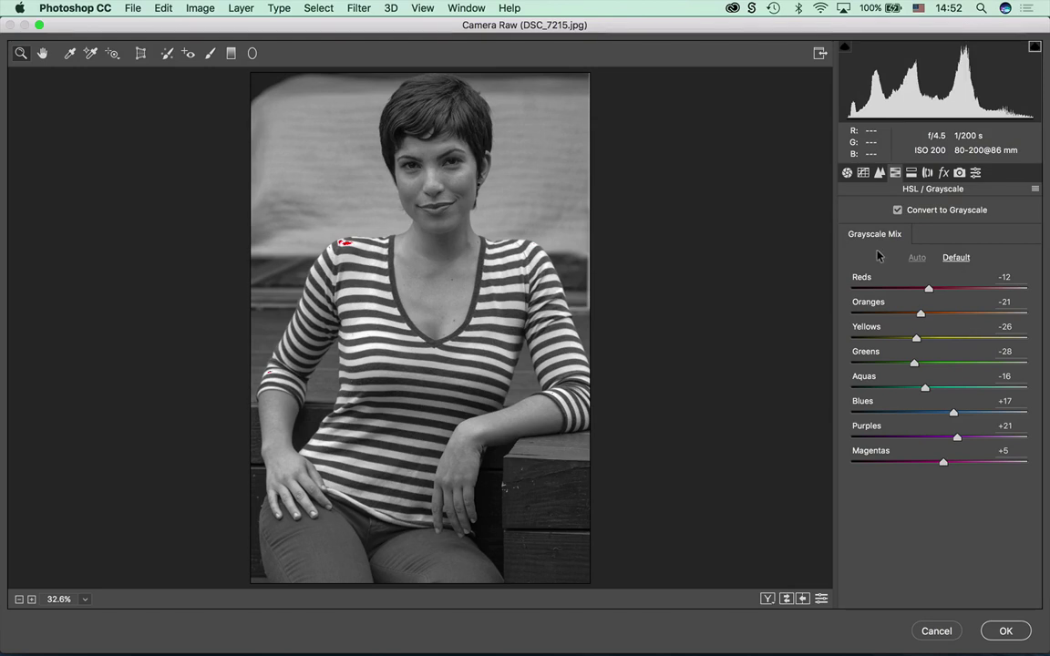
{"action": "left_click_drag", "start_coordinate": [867, 281], "coordinate": [878, 308]}
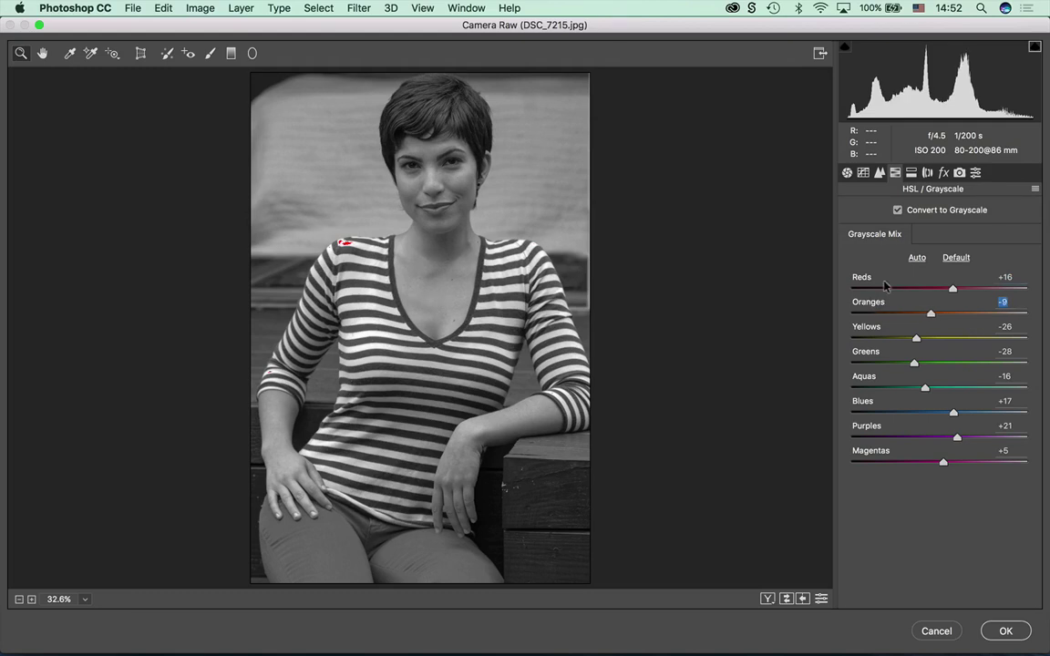
{"action": "left_click", "coordinate": [898, 210]}
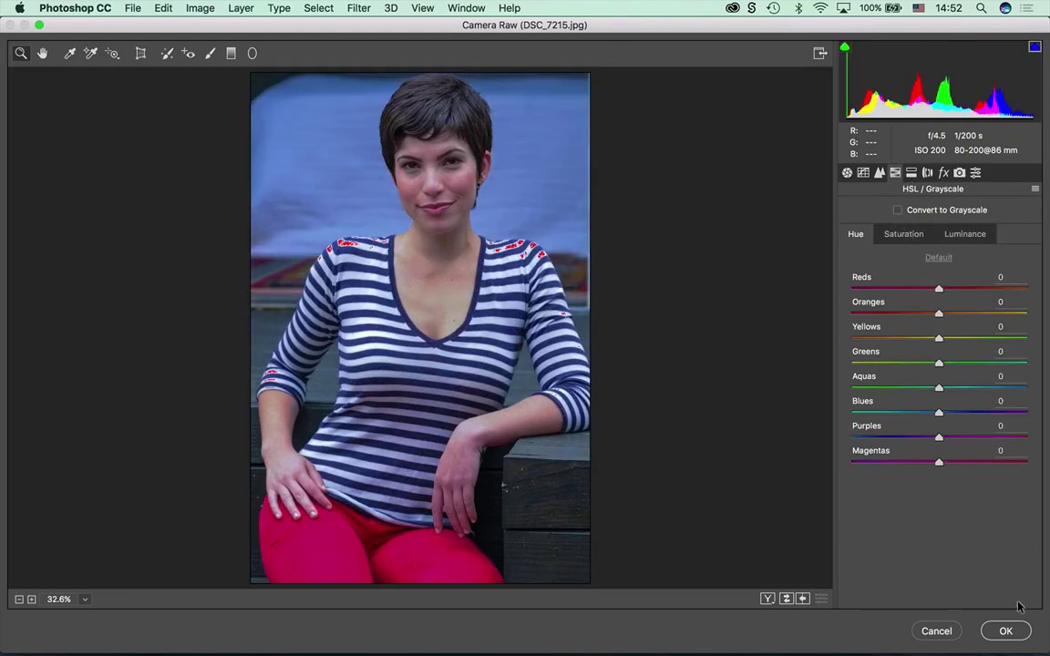
{"action": "left_click", "coordinate": [1005, 631]}
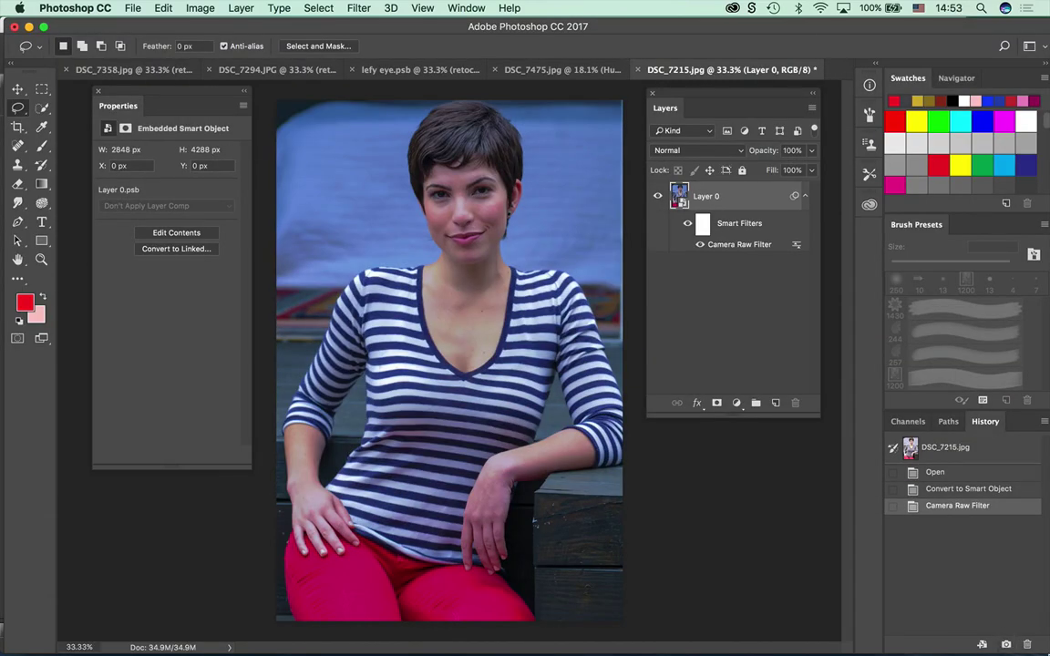
Add a Levels adjustment layer above the photo.
{"action": "mouse_move", "coordinate": [821, 655]}
{"action": "left_click", "coordinate": [737, 402]}
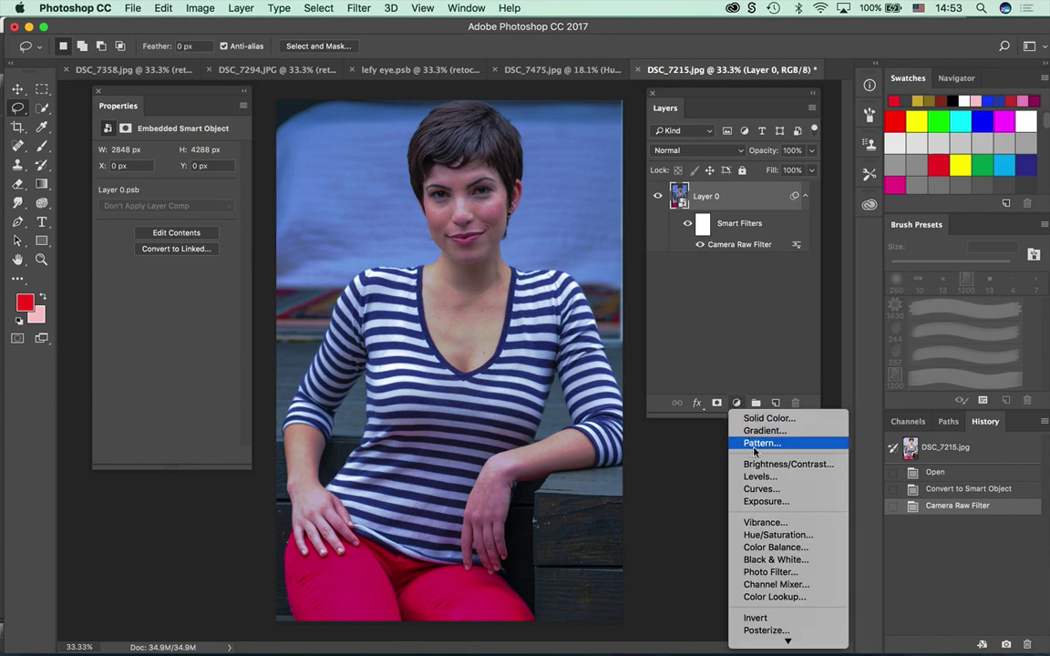
{"action": "left_click", "coordinate": [759, 476]}
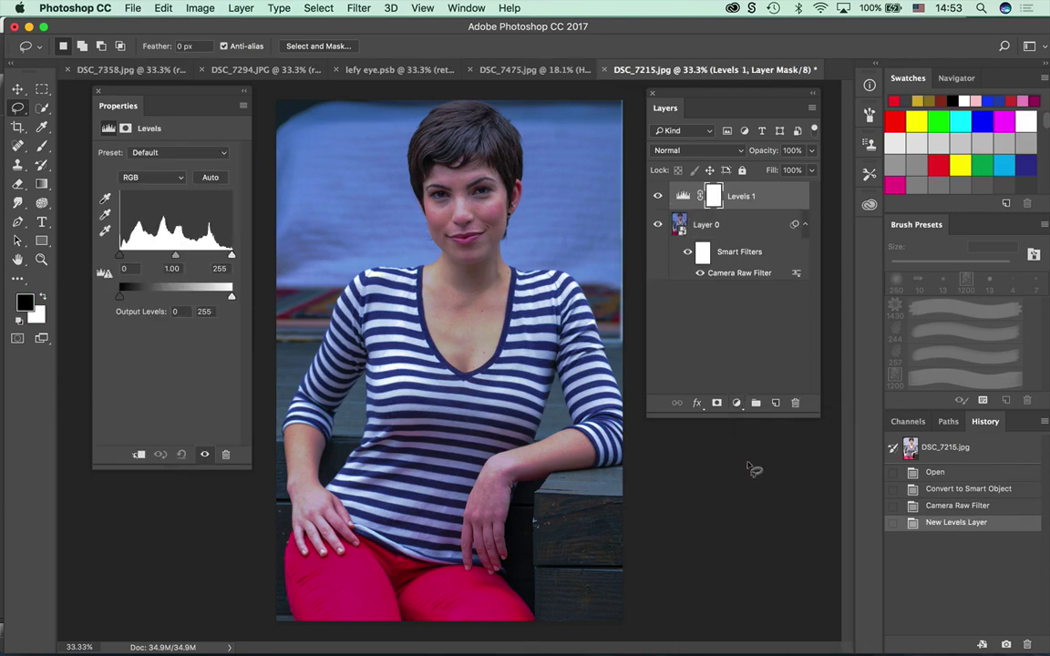
Try Auto, Increase Contrast 3 and Midtones Darker, then set levels to 0, 1.06 and 220.
{"action": "left_click", "coordinate": [211, 179]}
{"action": "left_click", "coordinate": [178, 153]}
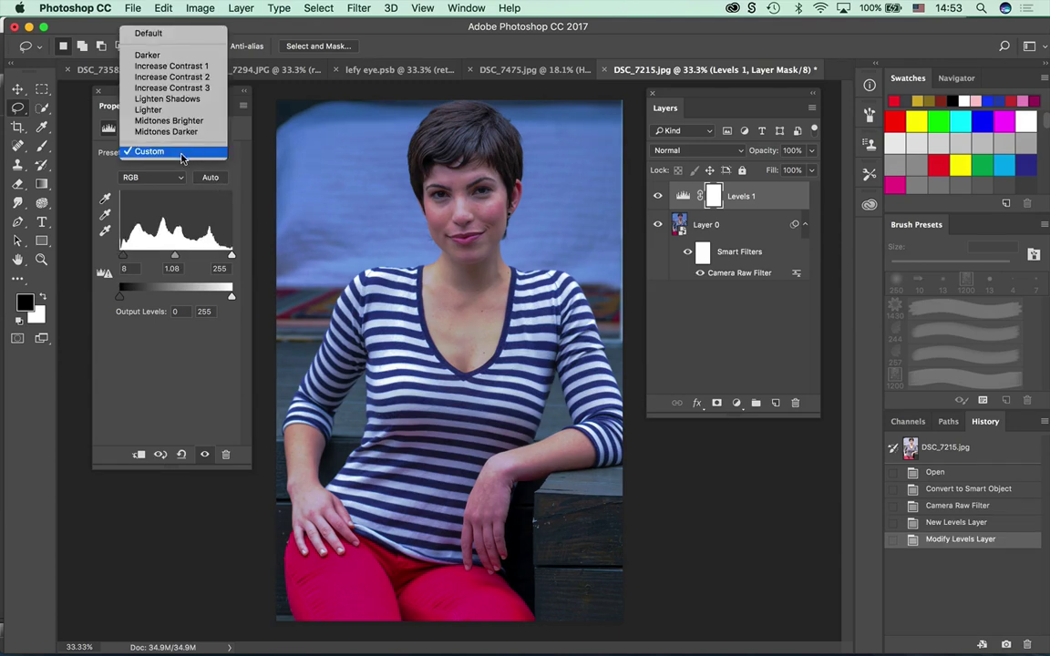
{"action": "left_click", "coordinate": [160, 88]}
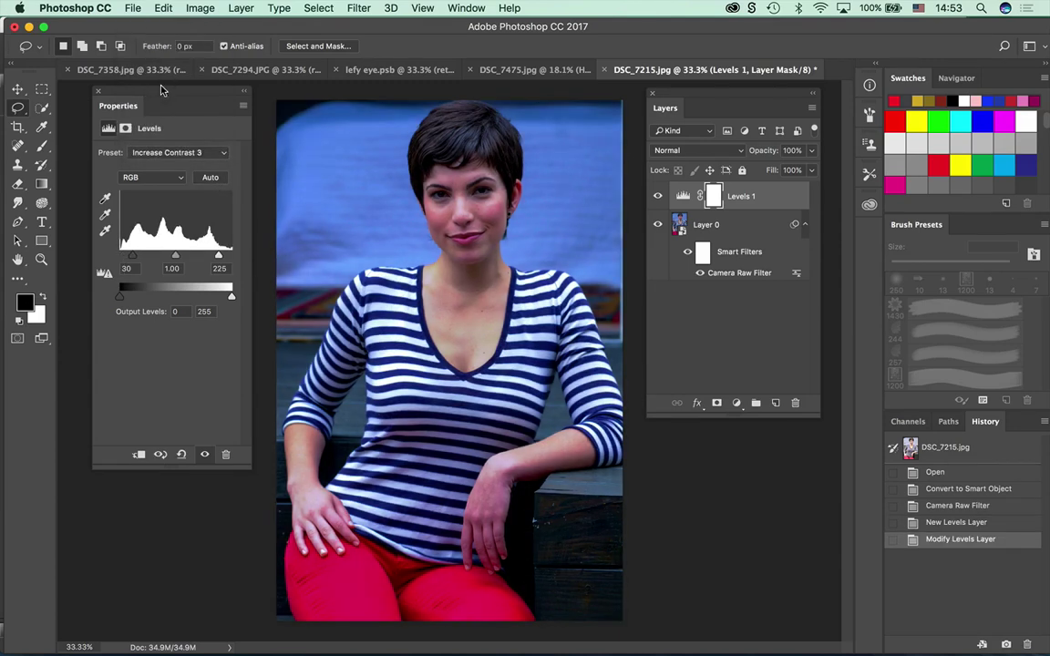
{"action": "left_click", "coordinate": [159, 152]}
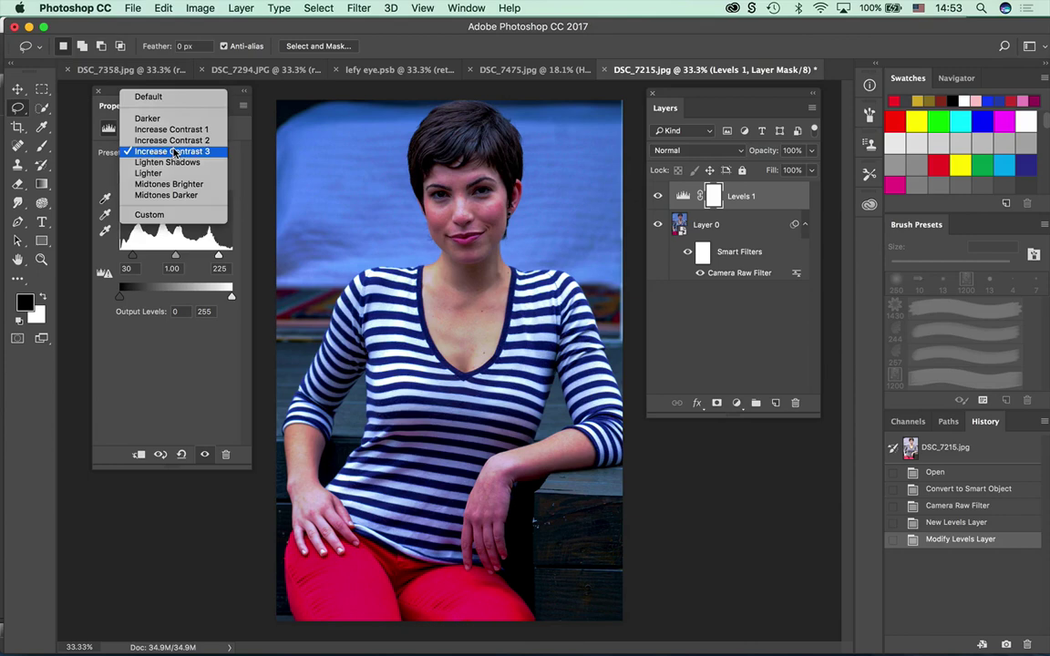
{"action": "left_click", "coordinate": [166, 195]}
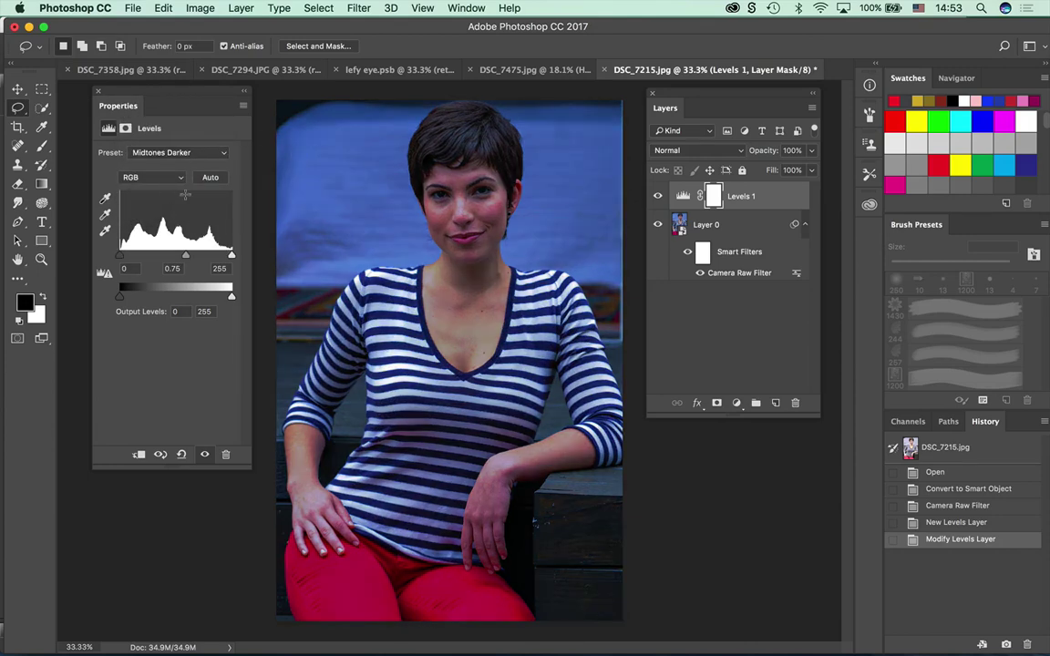
{"action": "left_click_drag", "start_coordinate": [231, 255], "coordinate": [166, 256]}
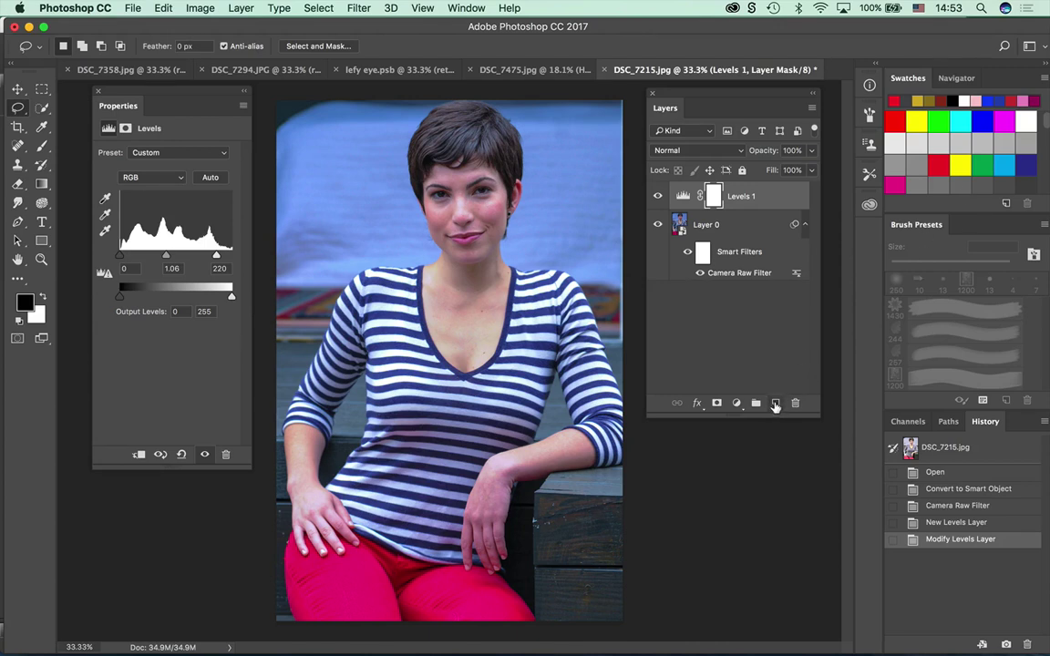
Add an empty layer above Layer 0 and pick the Spot Healing Brush at 50% zoom.
{"action": "left_click", "coordinate": [753, 237]}
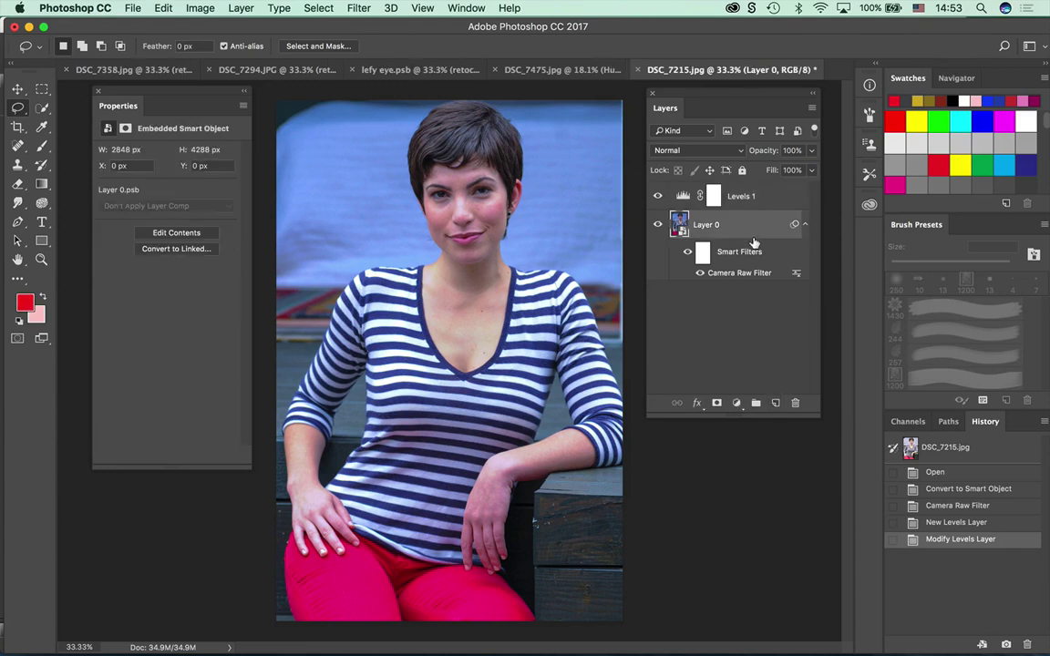
{"action": "left_click", "coordinate": [774, 407]}
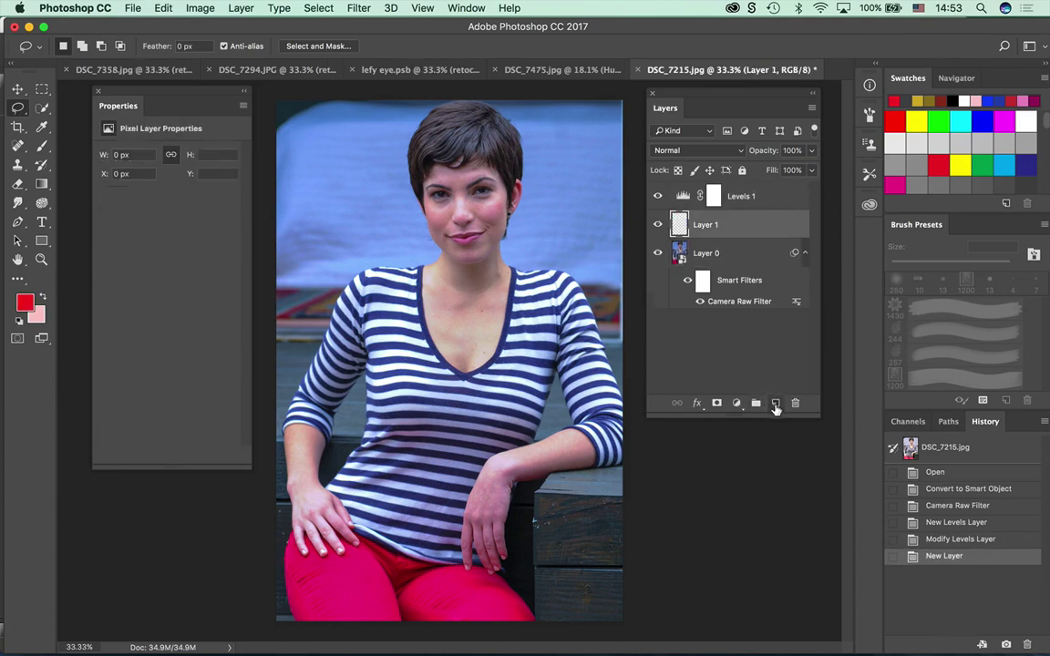
{"action": "left_click", "coordinate": [17, 145]}
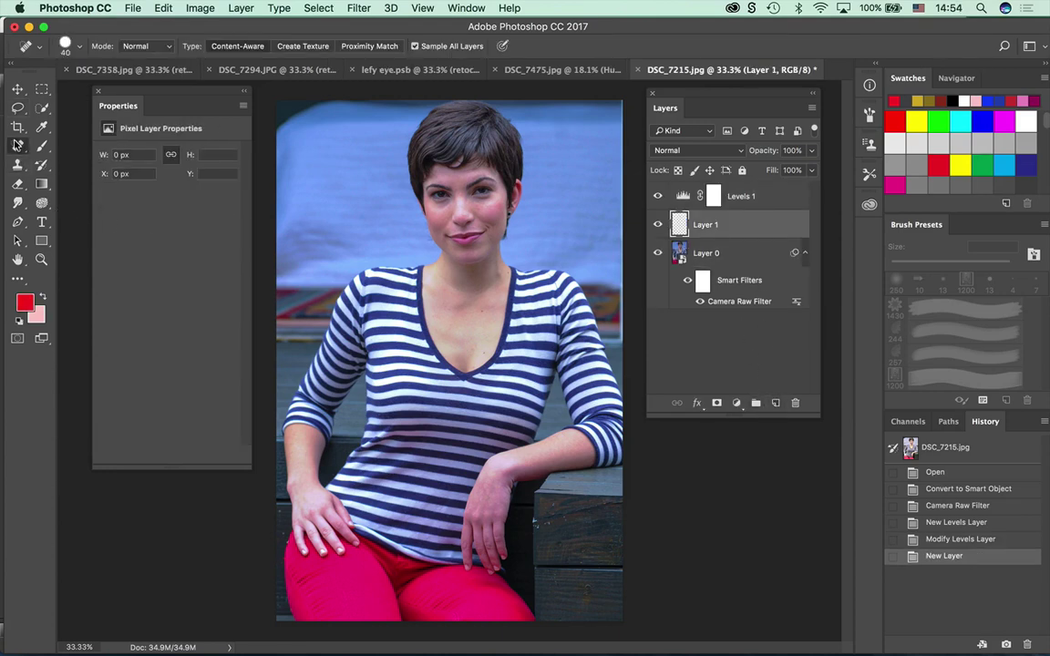
{"action": "key", "text": "super+plus"}
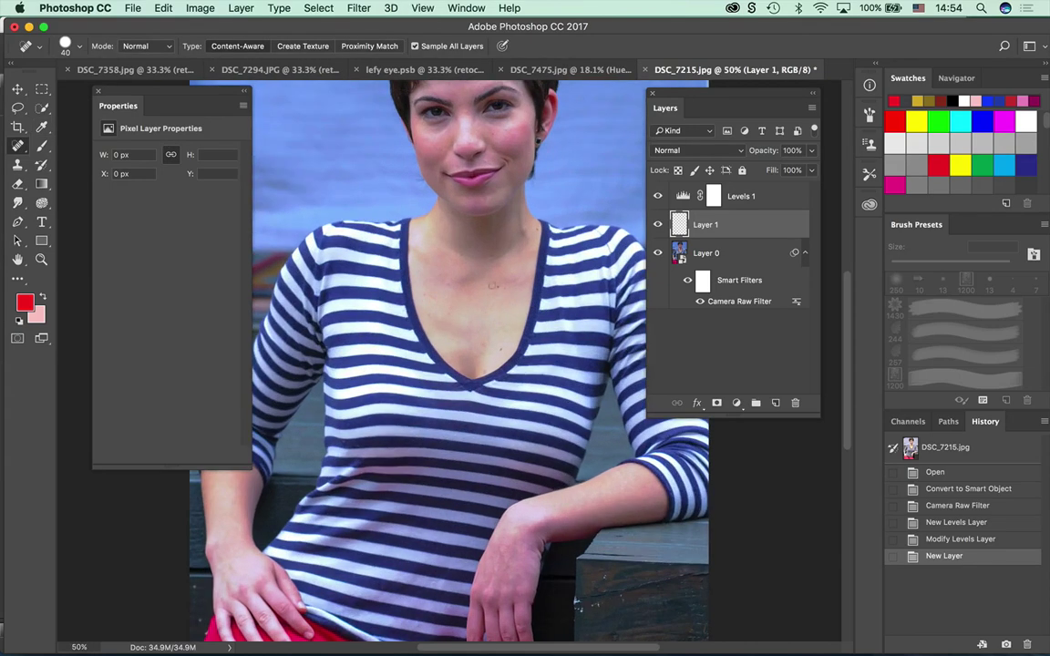
Heal the moles and spots on the cheek, forehead and nose.
{"action": "left_click", "coordinate": [492, 134]}
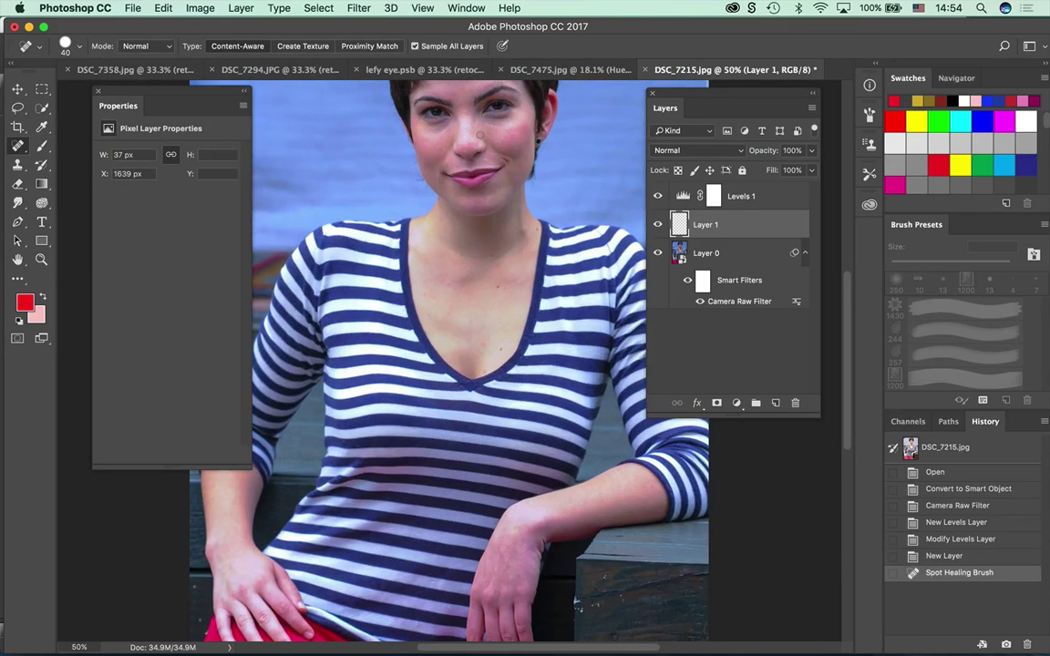
{"action": "left_click", "coordinate": [431, 121]}
{"action": "left_click", "coordinate": [429, 110]}
{"action": "left_click", "coordinate": [465, 110]}
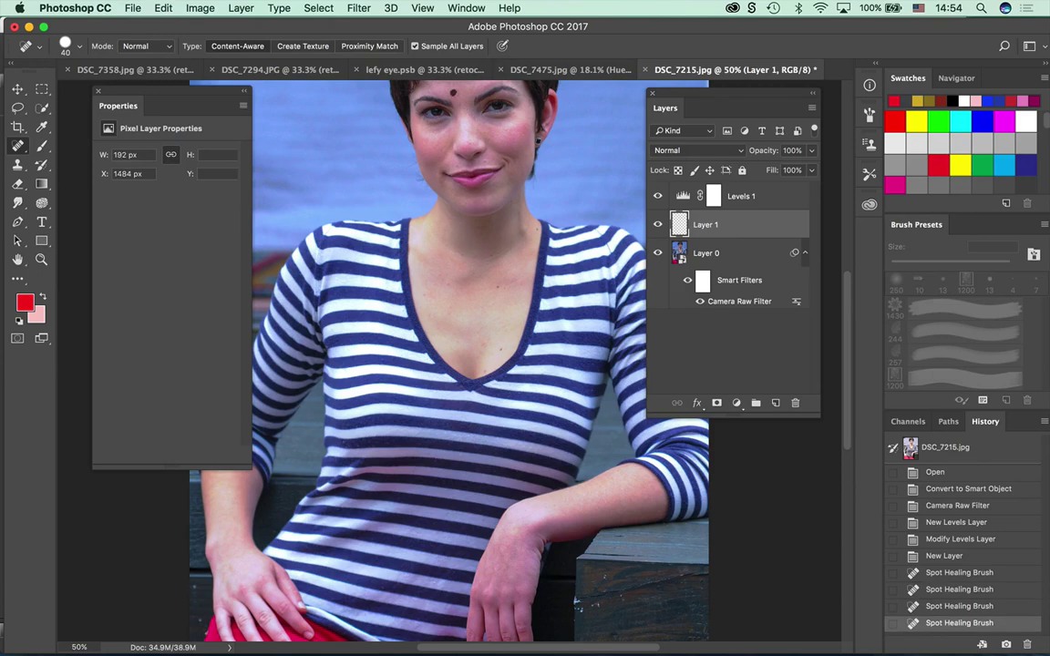
{"action": "left_click", "coordinate": [409, 87]}
{"action": "left_click", "coordinate": [421, 132]}
{"action": "left_click", "coordinate": [459, 146]}
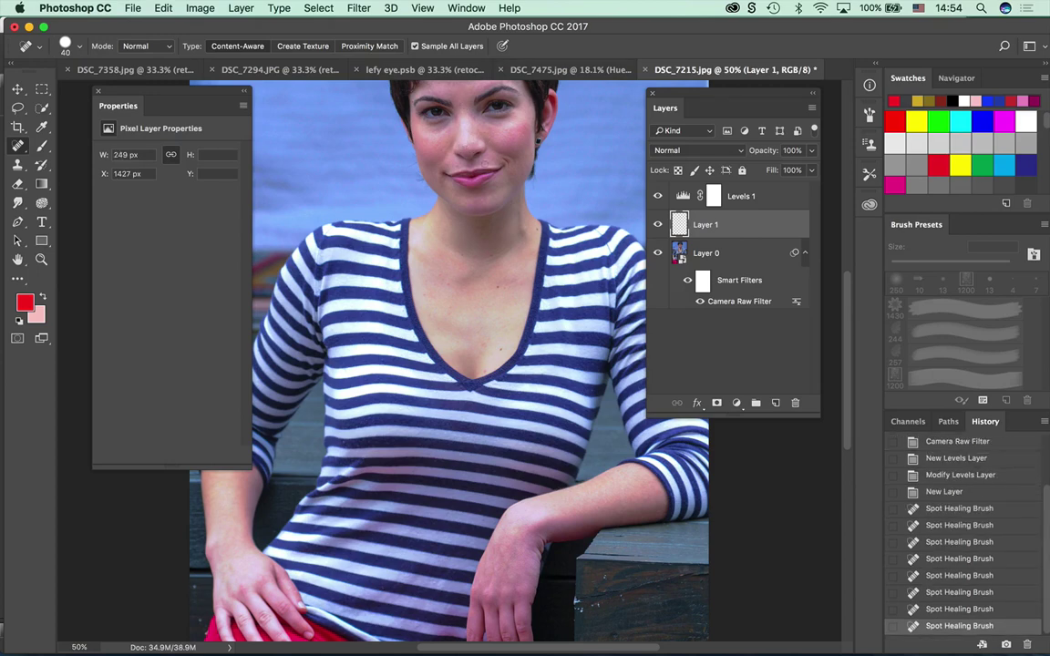
{"action": "left_click", "coordinate": [485, 162]}
{"action": "left_click", "coordinate": [412, 150]}
{"action": "left_click", "coordinate": [389, 127]}
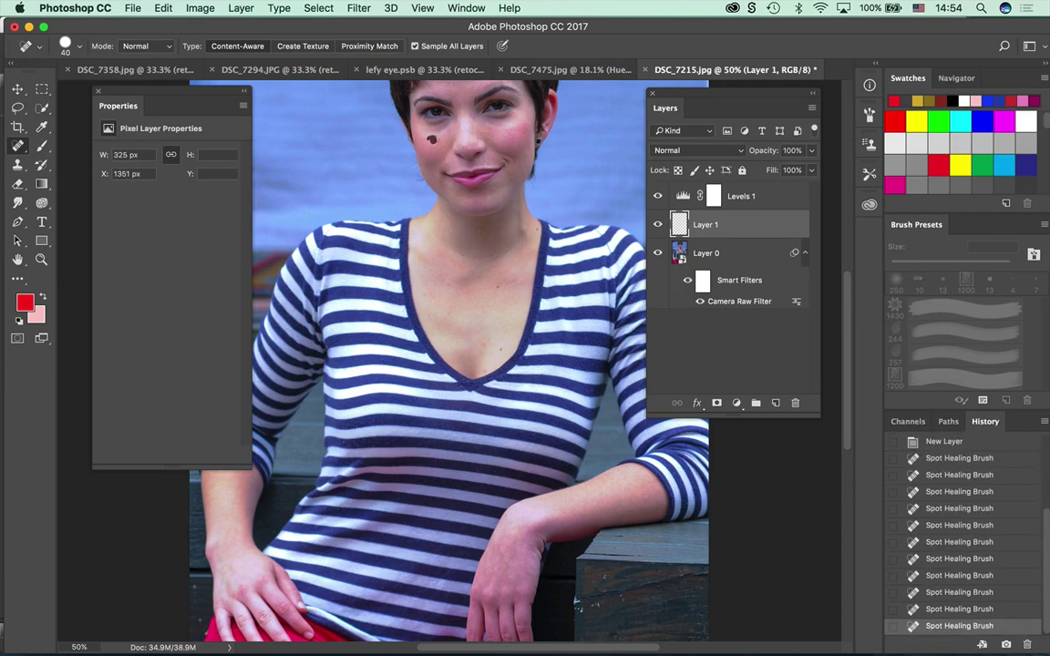
{"action": "left_click", "coordinate": [428, 143]}
{"action": "left_click", "coordinate": [507, 156]}
At 100% zoom, heal the remaining spots on both cheeks and the forehead.
{"action": "scroll", "coordinate": [504, 169], "scroll_direction": "down", "scroll_amount": 3}
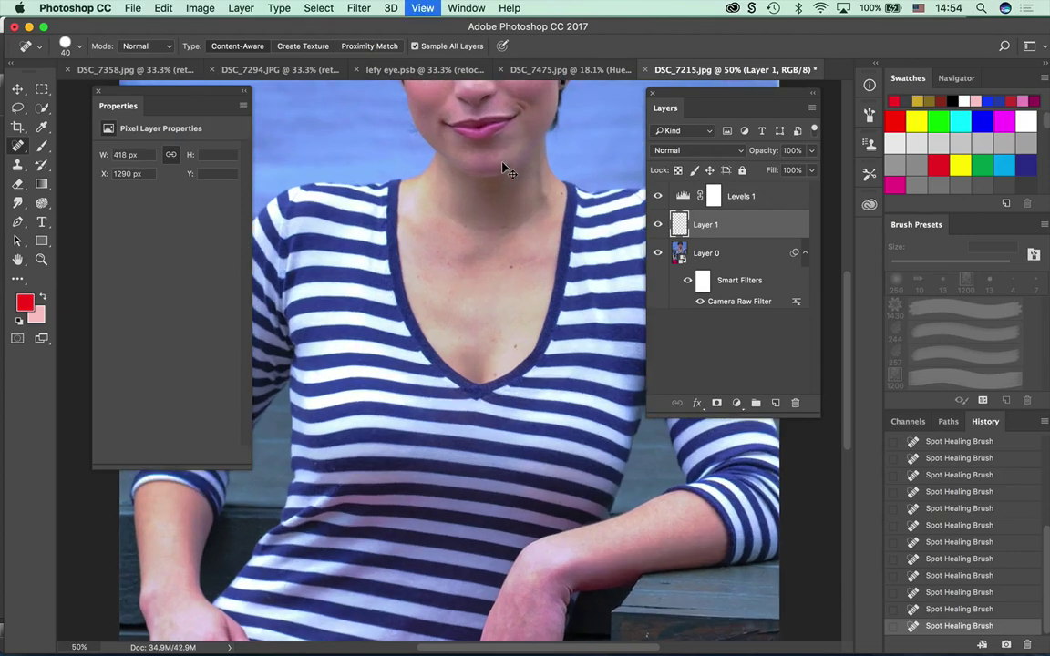
{"action": "key", "text": "super+equal"}
{"action": "left_click_drag", "start_coordinate": [555, 147], "coordinate": [555, 521]}
{"action": "scroll", "coordinate": [555, 521], "scroll_direction": "up", "scroll_amount": 3}
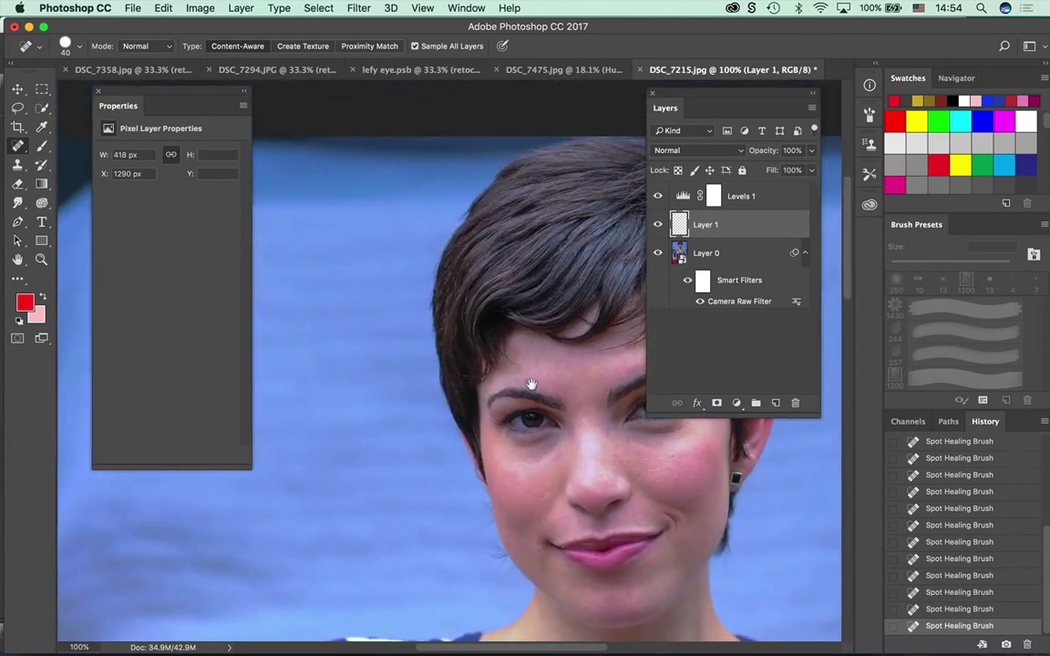
{"action": "left_click_drag", "start_coordinate": [535, 382], "coordinate": [417, 307]}
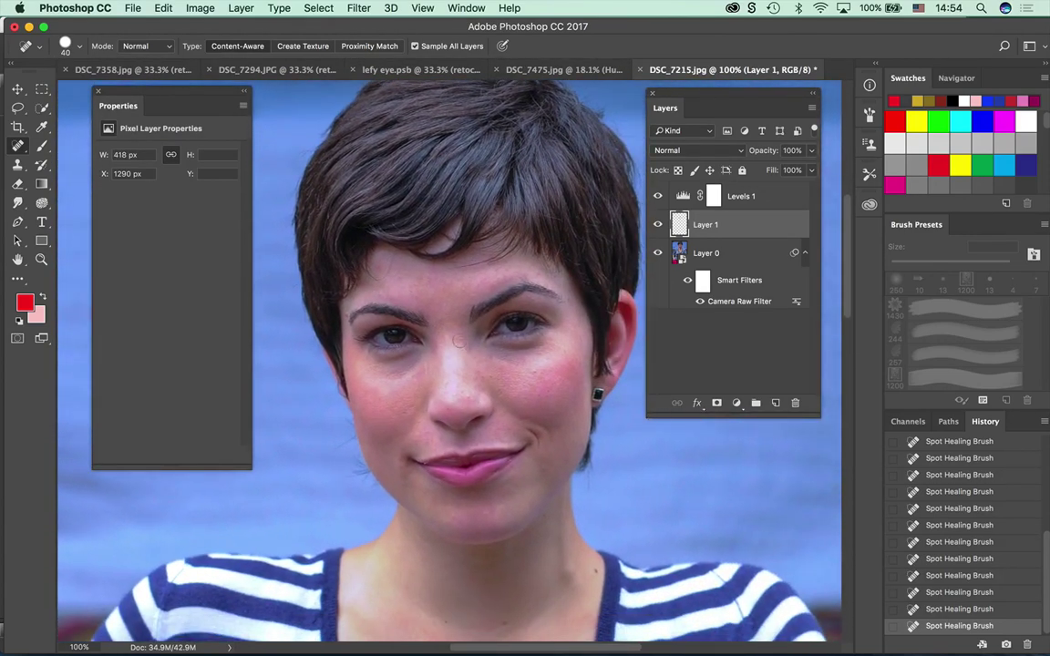
{"action": "left_click", "coordinate": [539, 374]}
{"action": "left_click", "coordinate": [525, 400]}
{"action": "left_click", "coordinate": [509, 377]}
{"action": "left_click", "coordinate": [490, 379]}
{"action": "left_click", "coordinate": [378, 379]}
{"action": "left_click", "coordinate": [369, 290]}
{"action": "left_click", "coordinate": [471, 294]}
Keep Layer 1 below Levels 1 and heal spots on the cheek, nose and under the left eye.
{"action": "left_click_drag", "start_coordinate": [725, 224], "coordinate": [725, 189]}
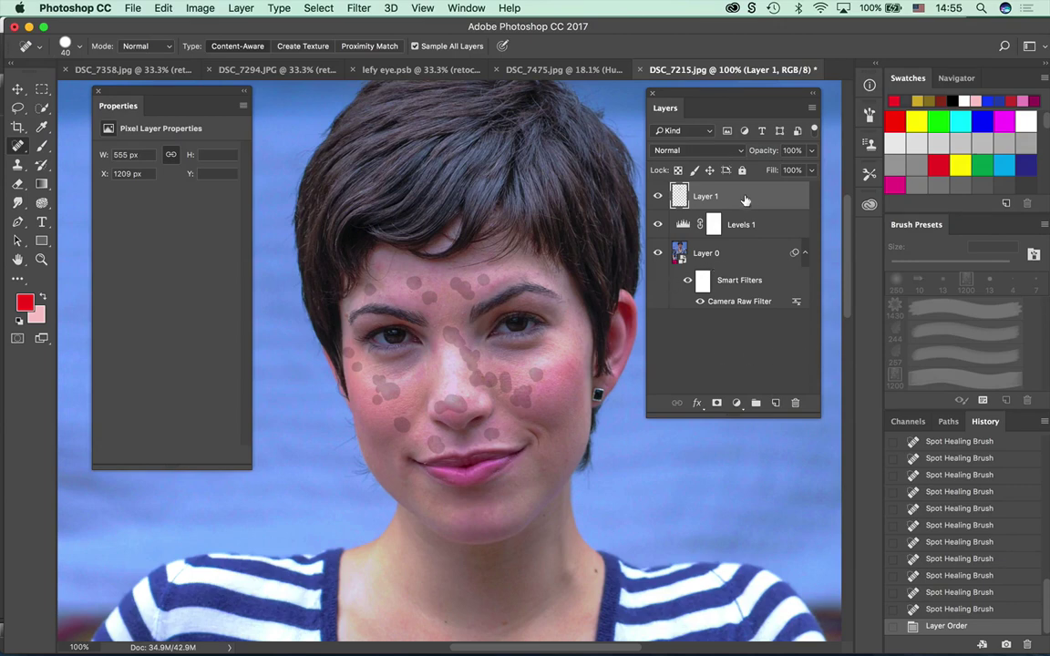
{"action": "left_click_drag", "start_coordinate": [748, 196], "coordinate": [748, 235]}
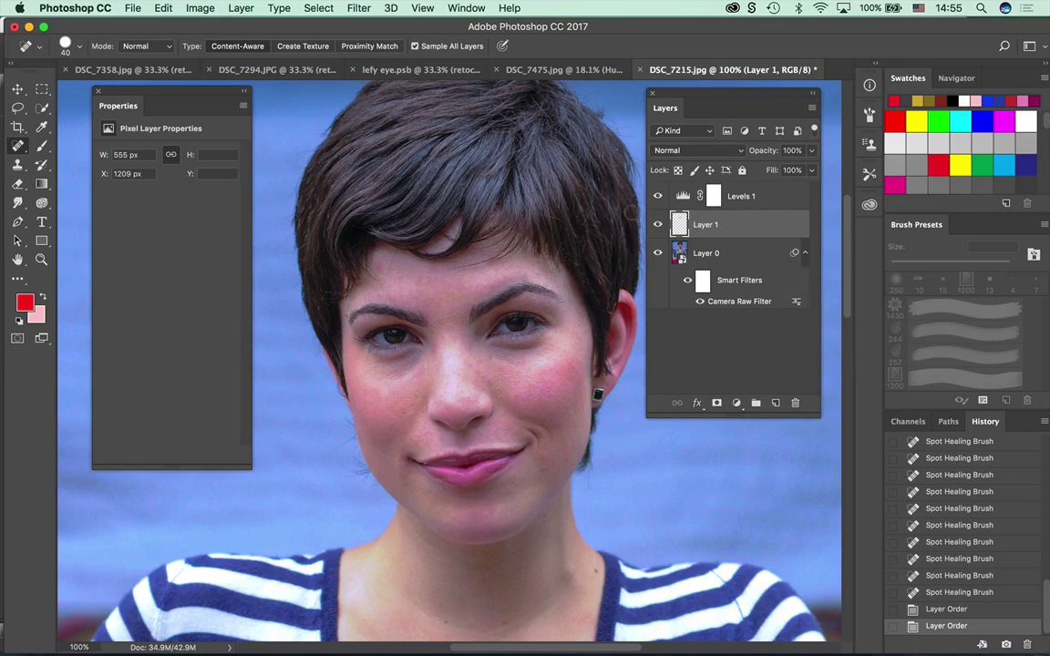
{"action": "left_click", "coordinate": [538, 399]}
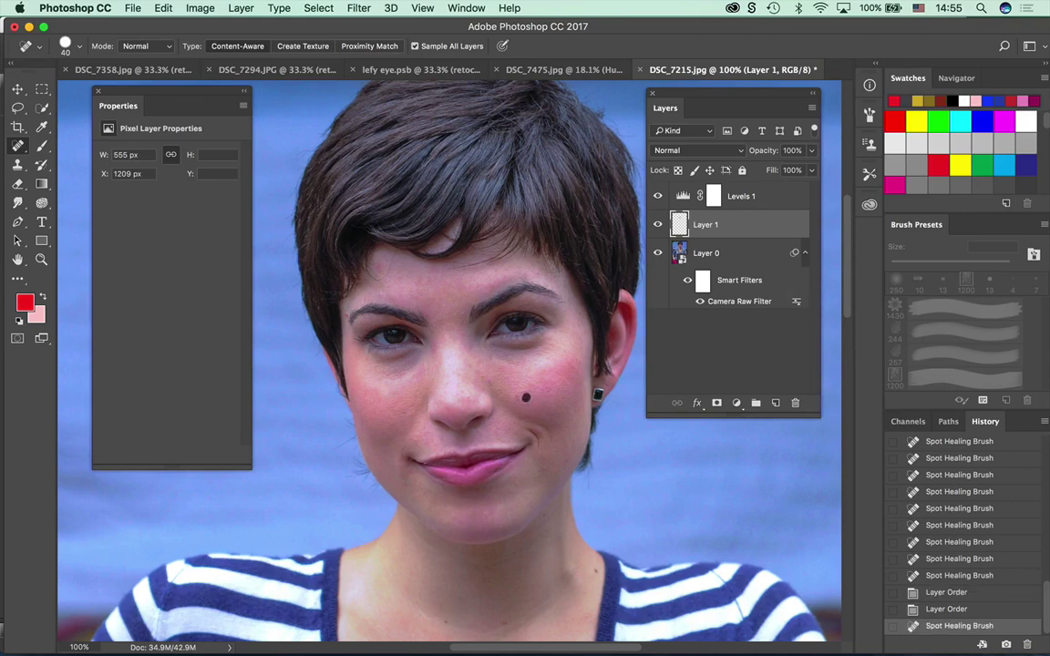
{"action": "left_click", "coordinate": [510, 394]}
{"action": "left_click", "coordinate": [499, 378]}
{"action": "left_click", "coordinate": [474, 363]}
{"action": "left_click", "coordinate": [419, 326]}
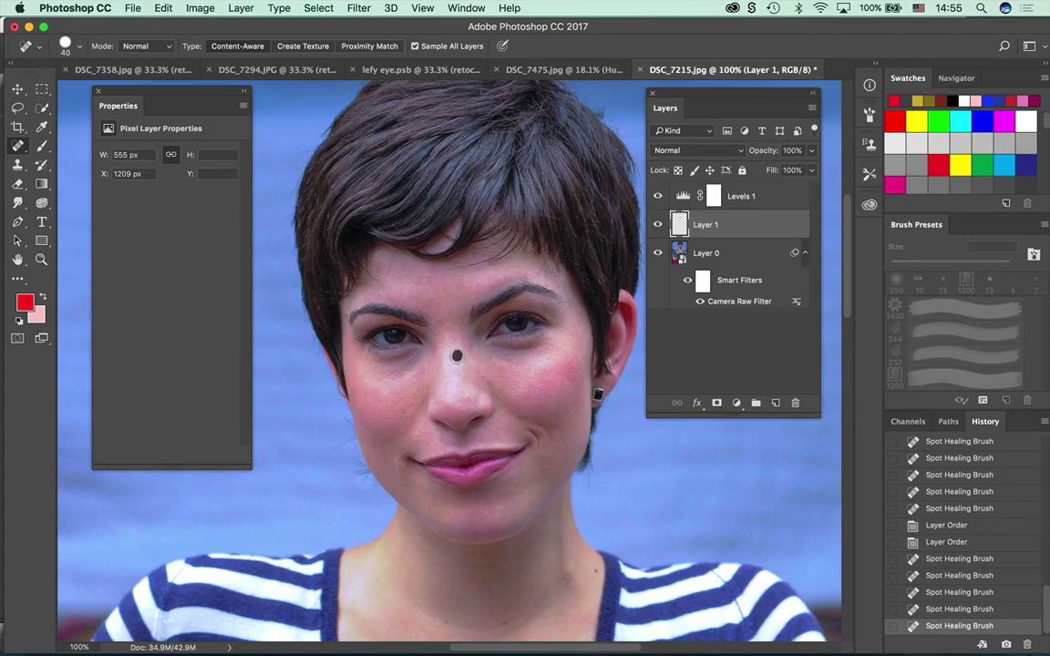
{"action": "left_click", "coordinate": [411, 321]}
{"action": "left_click", "coordinate": [373, 337]}
{"action": "left_click", "coordinate": [381, 333]}
{"action": "left_click", "coordinate": [424, 365]}
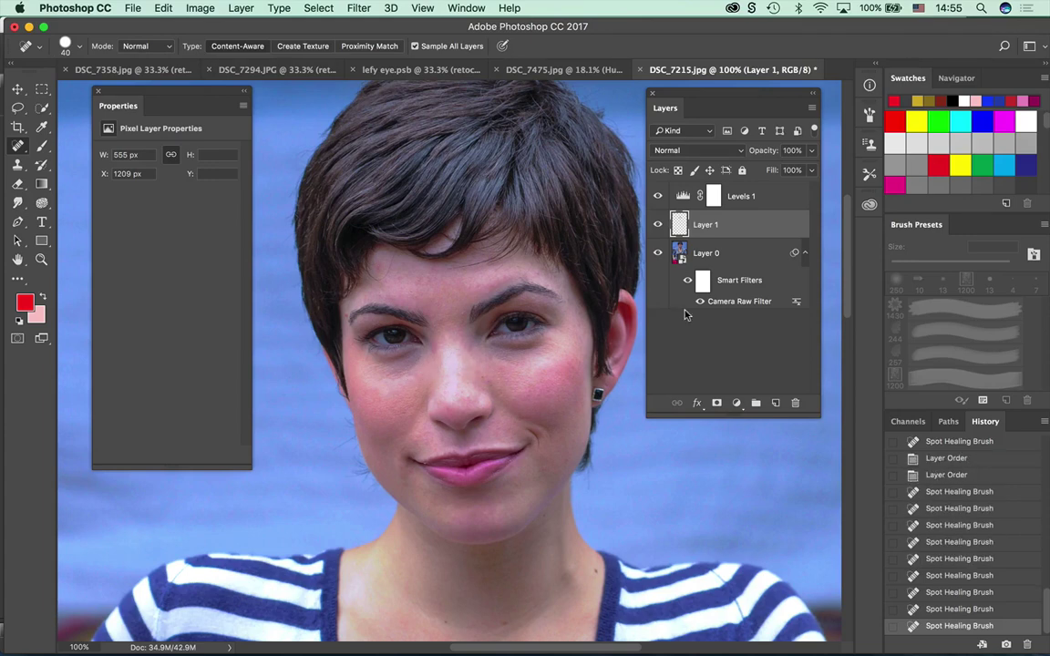
{"action": "left_click", "coordinate": [660, 270]}
Reopen the Camera Raw filter, set Clarity to -36 and Exposure to -0.80, and apply it.
{"action": "double_click", "coordinate": [738, 302]}
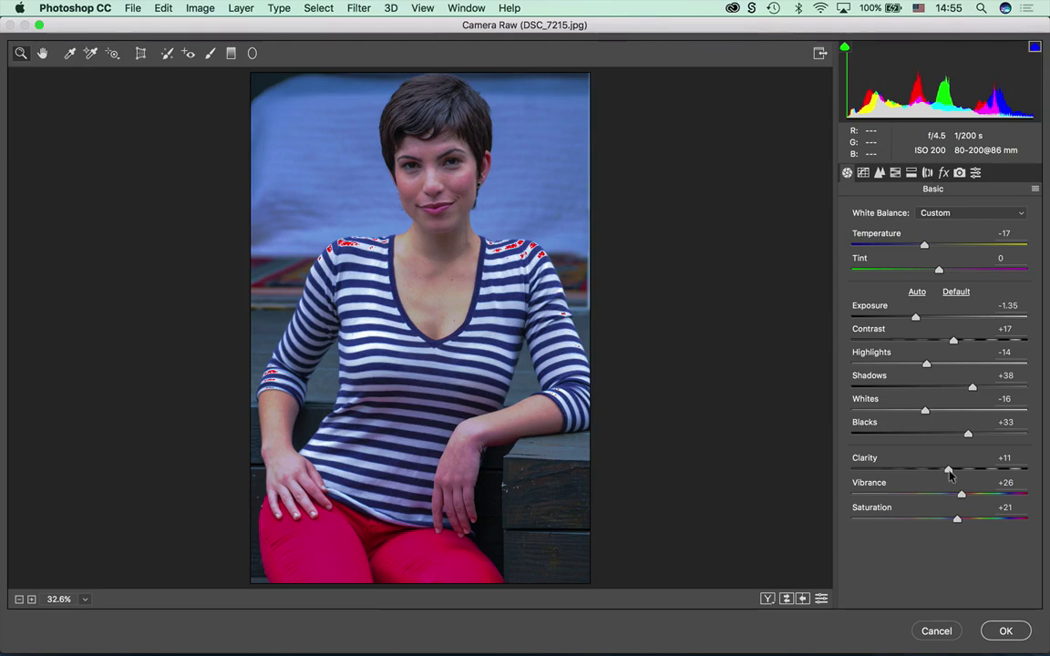
{"action": "left_click", "coordinate": [907, 469]}
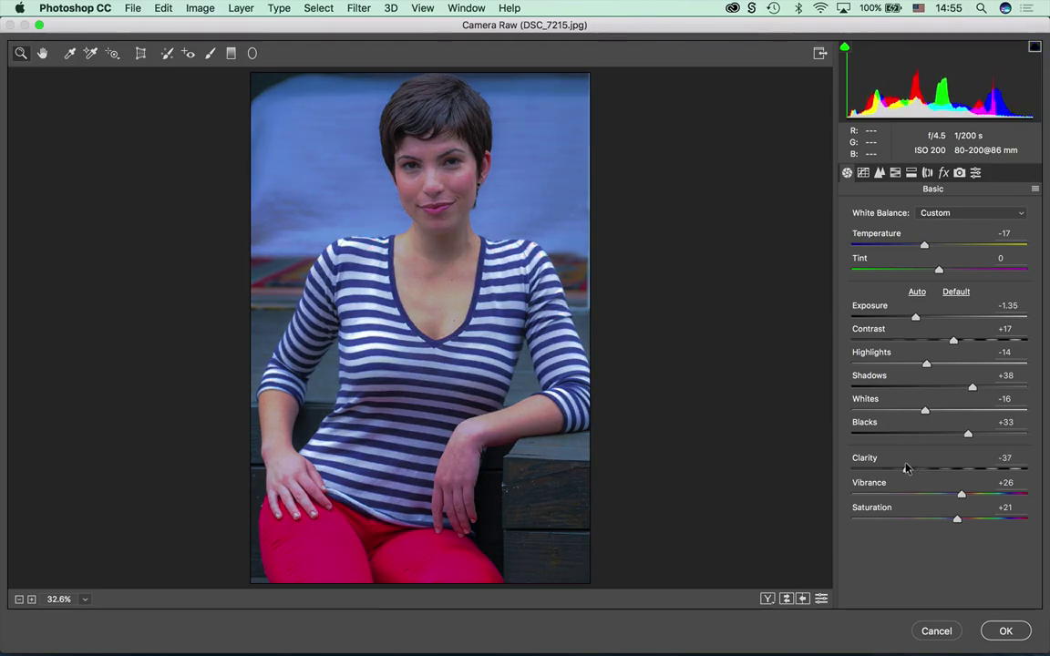
{"action": "left_click_drag", "start_coordinate": [907, 469], "coordinate": [908, 468]}
{"action": "left_click_drag", "start_coordinate": [916, 316], "coordinate": [925, 318]}
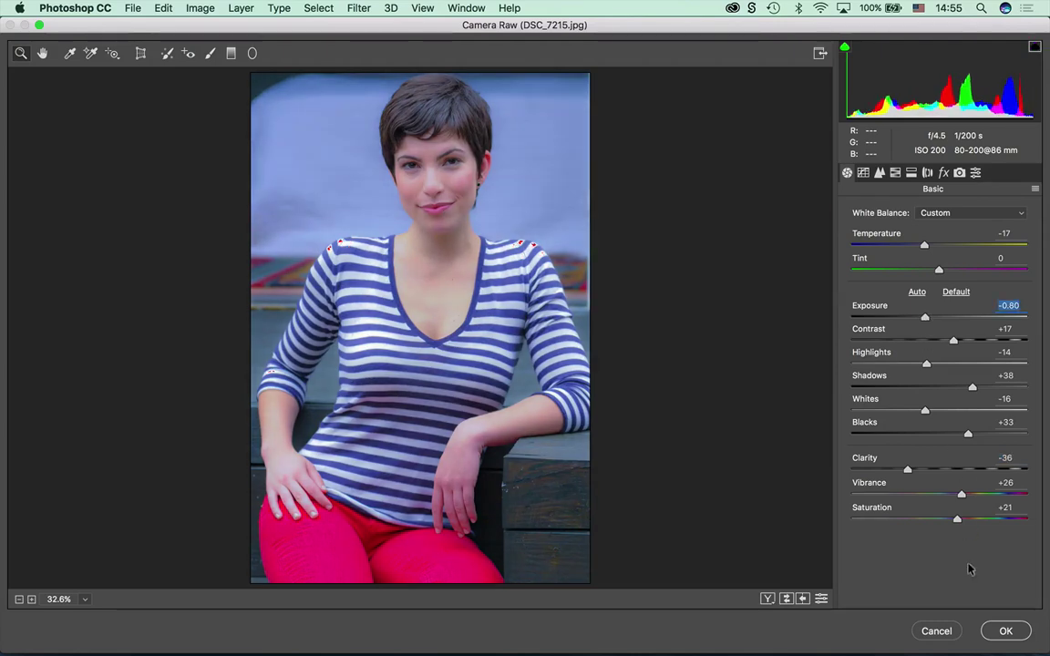
{"action": "left_click", "coordinate": [1003, 631]}
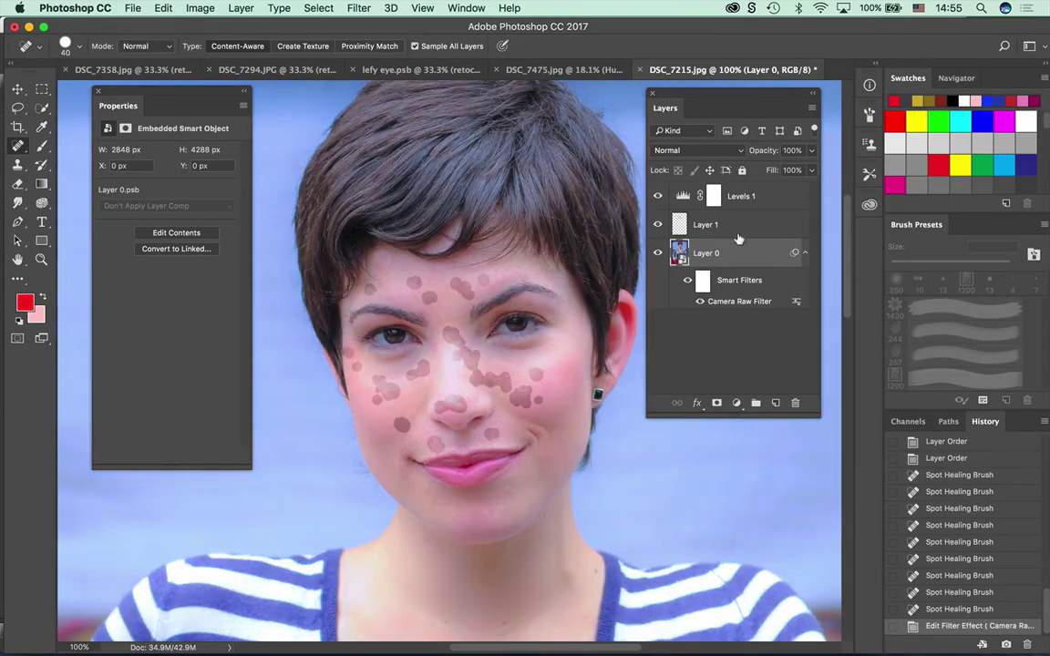
Compare the spot-healing Layer 1 on and off, leaving it hidden.
{"action": "left_click", "coordinate": [707, 223]}
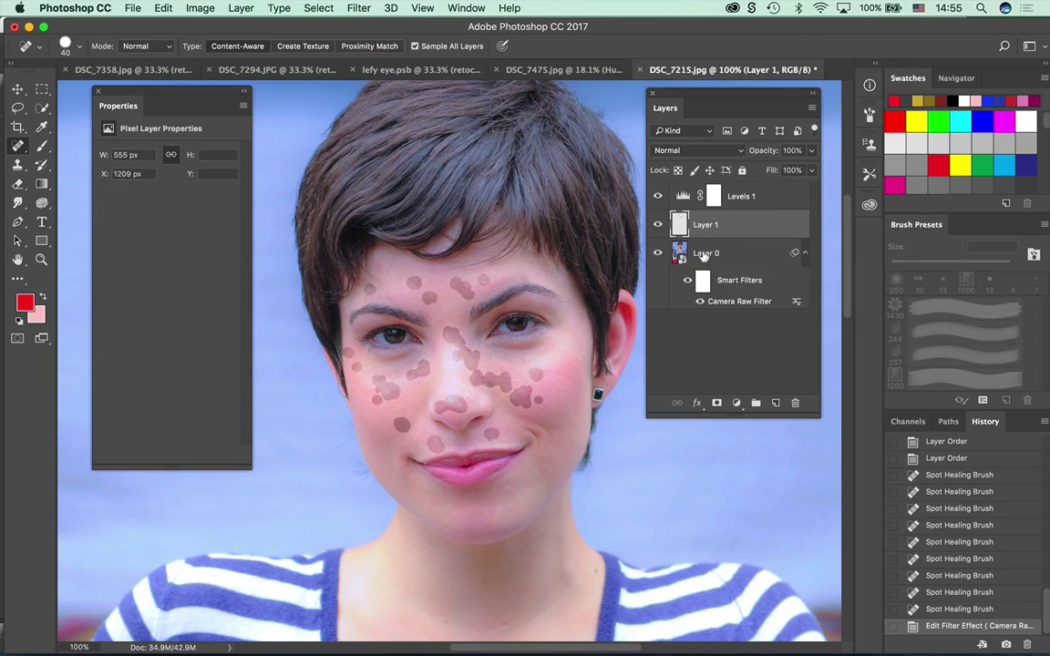
{"action": "left_click", "coordinate": [658, 225]}
{"action": "left_click", "coordinate": [659, 224]}
{"action": "left_click", "coordinate": [658, 224]}
{"action": "left_click", "coordinate": [659, 224]}
{"action": "left_click", "coordinate": [658, 224]}
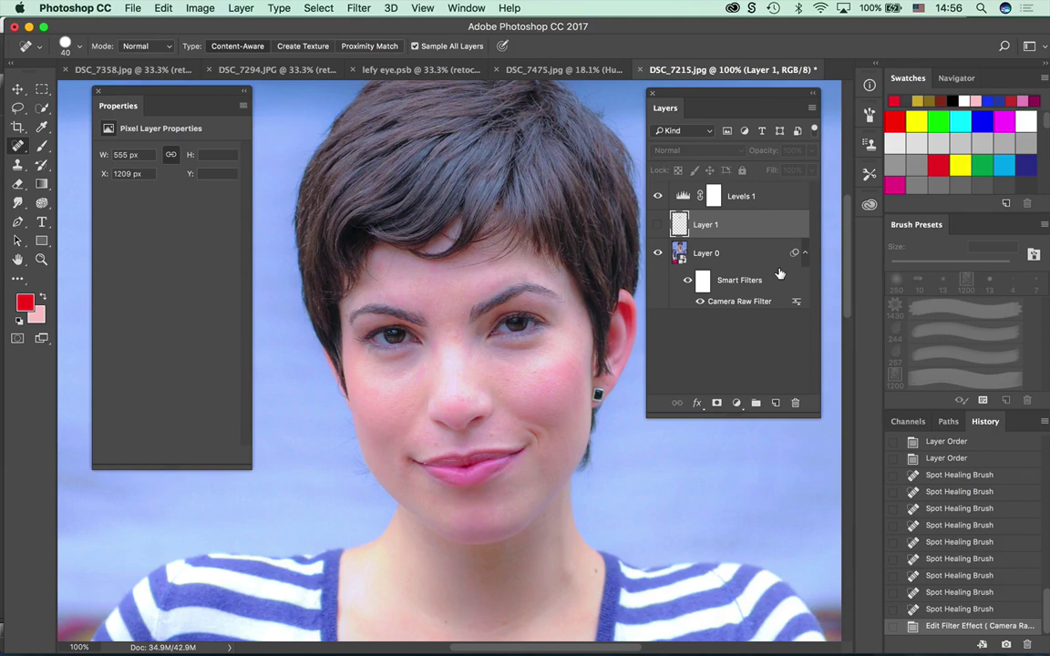
Select Layer 0 and open its smart object contents, then return to the DSC_7215.jpg portrait.
{"action": "left_click", "coordinate": [682, 260]}
{"action": "double_click", "coordinate": [680, 255]}
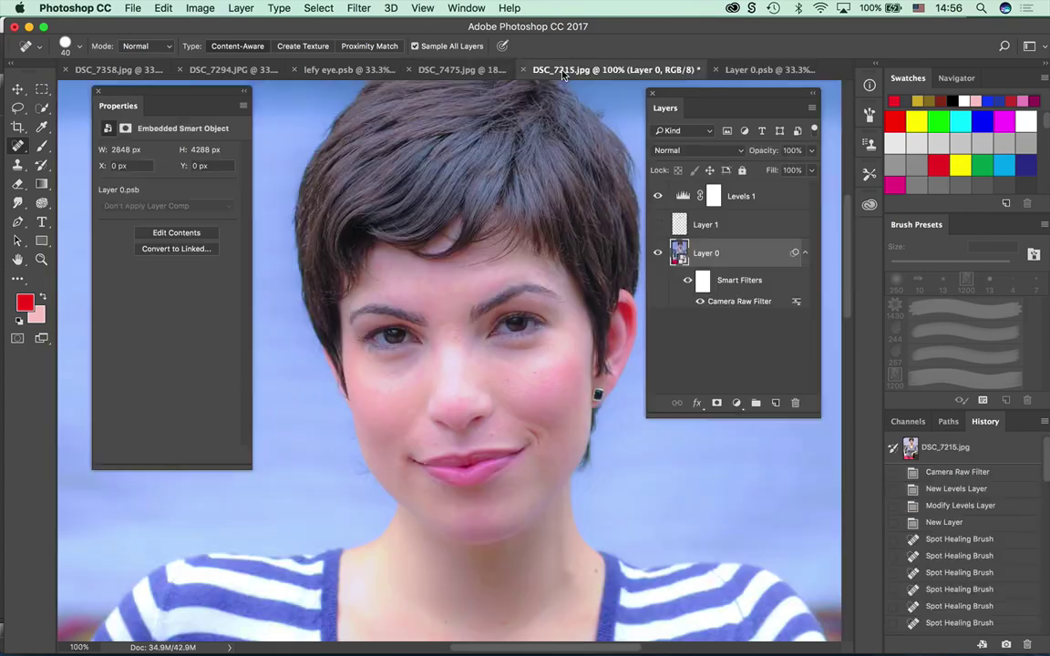
{"action": "left_click", "coordinate": [565, 70]}
Apply a Color Halftone smart filter with max radius 8 to Layer 0.
{"action": "left_click", "coordinate": [362, 9]}
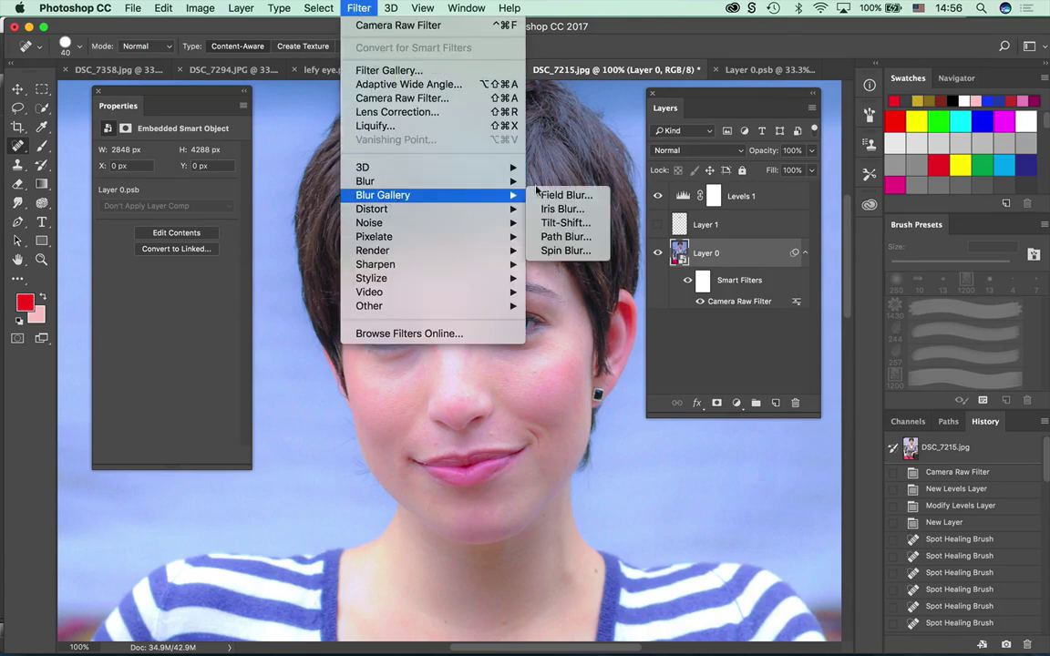
{"action": "mouse_move", "coordinate": [449, 180]}
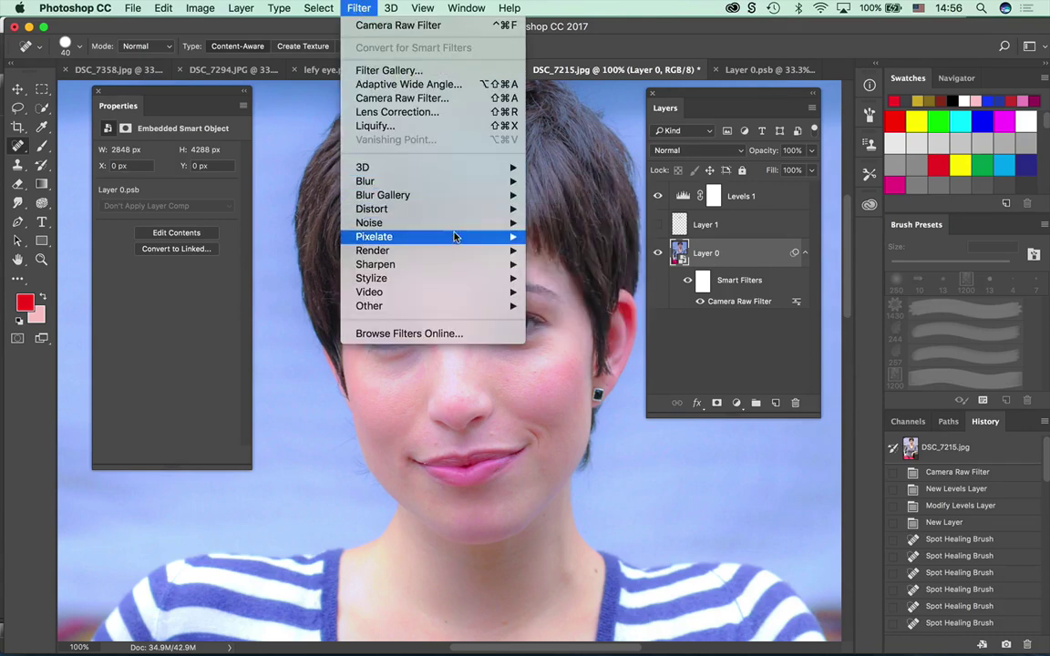
{"action": "mouse_move", "coordinate": [446, 236]}
{"action": "left_click", "coordinate": [579, 239]}
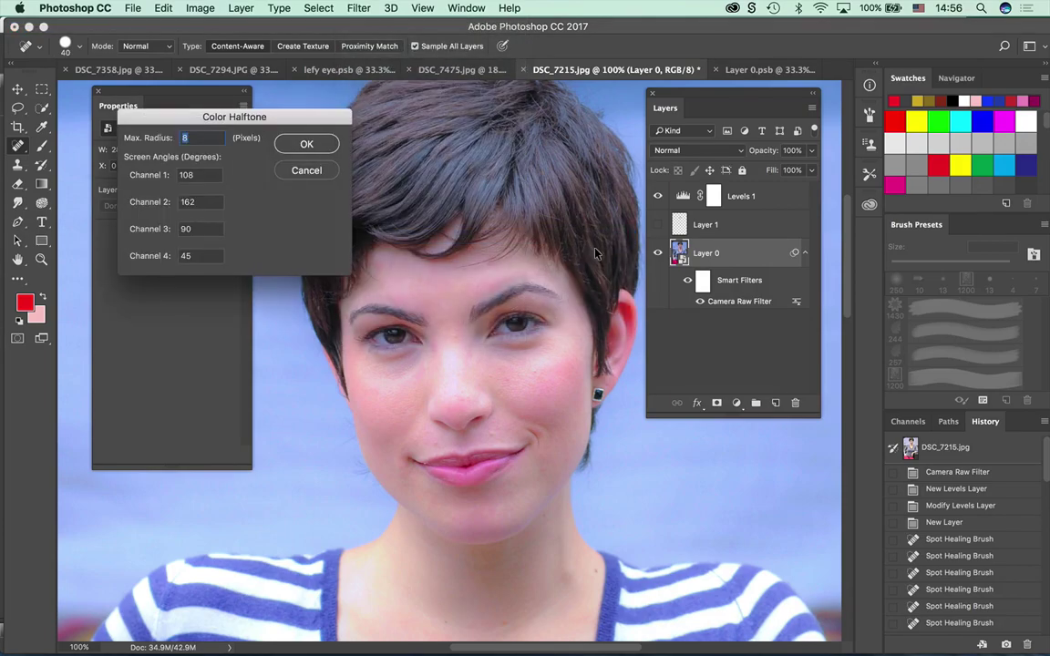
{"action": "left_click", "coordinate": [301, 144]}
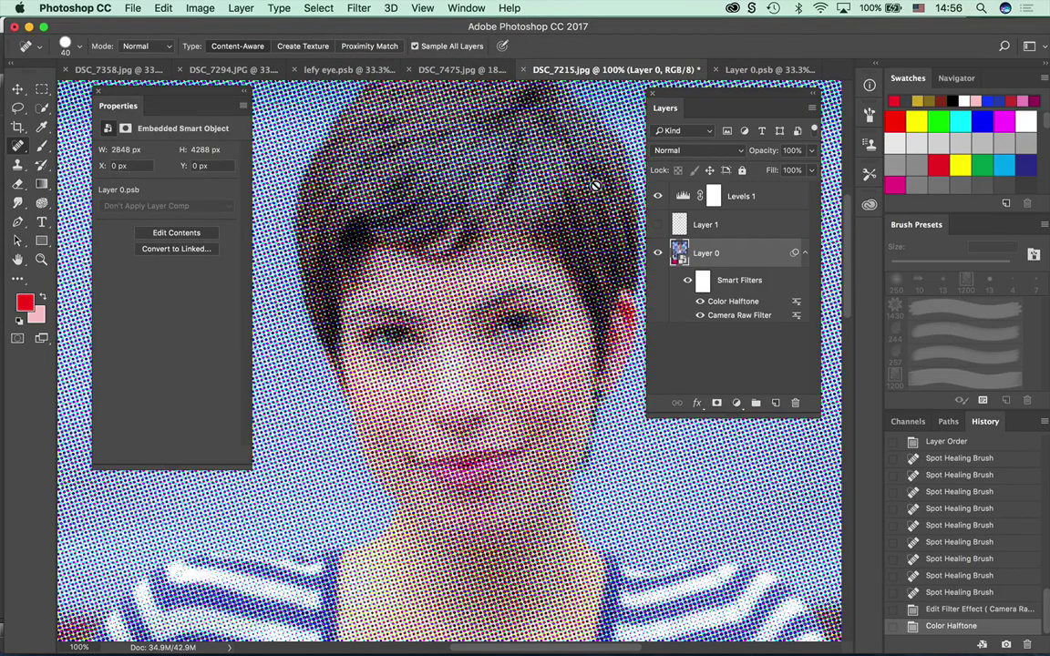
Zoom out to 66.7% and switch off the Color Halftone smart filter.
{"action": "key", "text": "super+minus"}
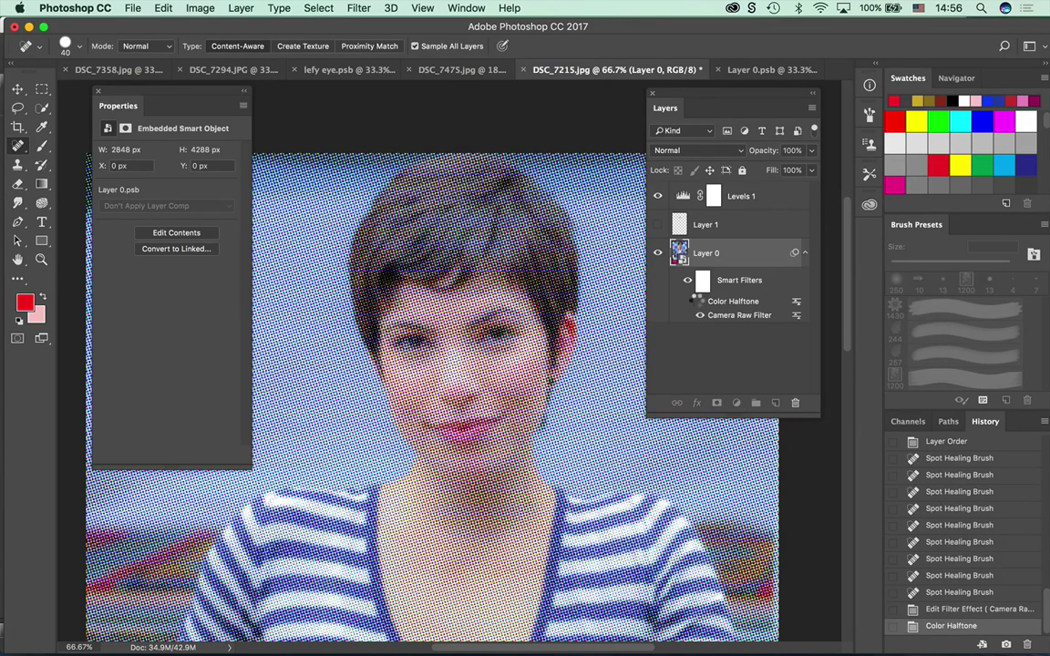
{"action": "left_click", "coordinate": [698, 303]}
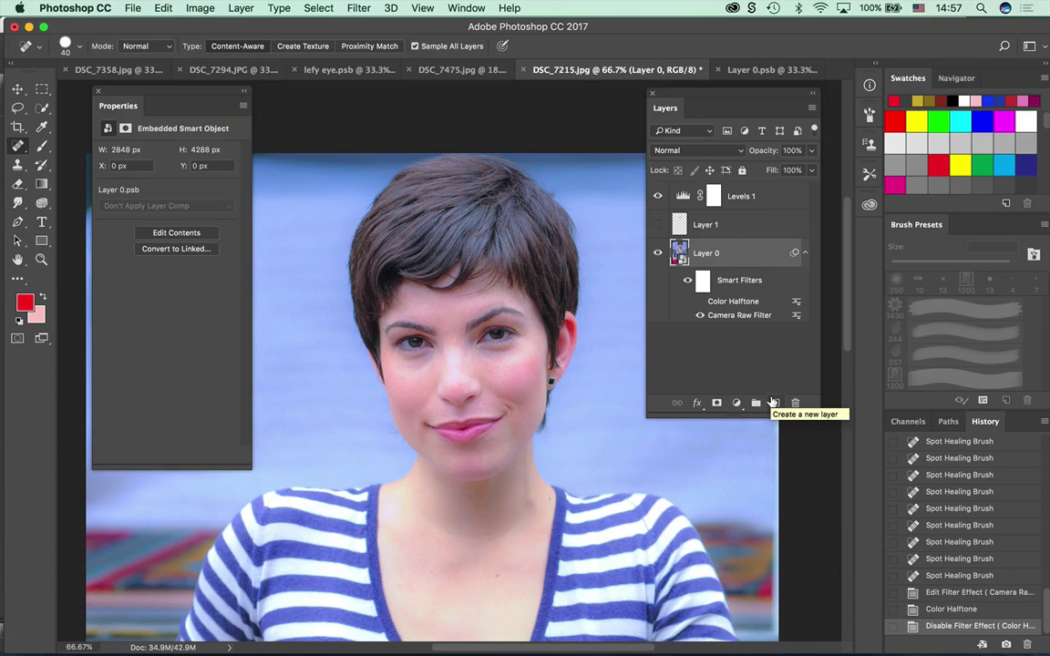
{"action": "left_click", "coordinate": [129, 8]}
Open Retouching_Project.psd from Retouch_Seminar > Retouching Project > Final and cancel the library prompt.
{"action": "left_click", "coordinate": [148, 39]}
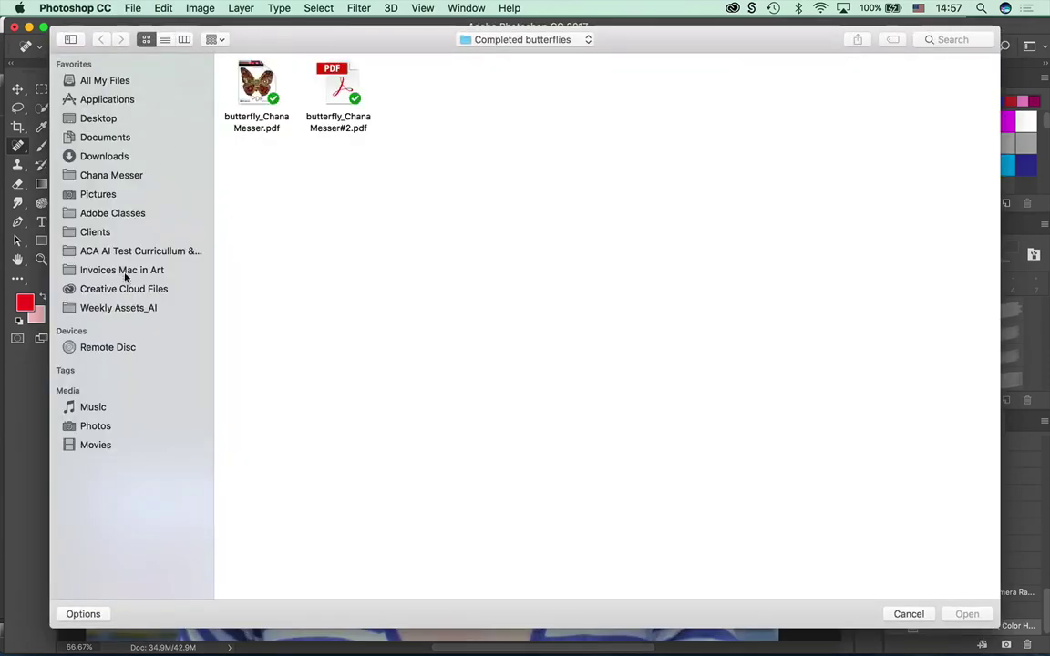
{"action": "left_click", "coordinate": [100, 117]}
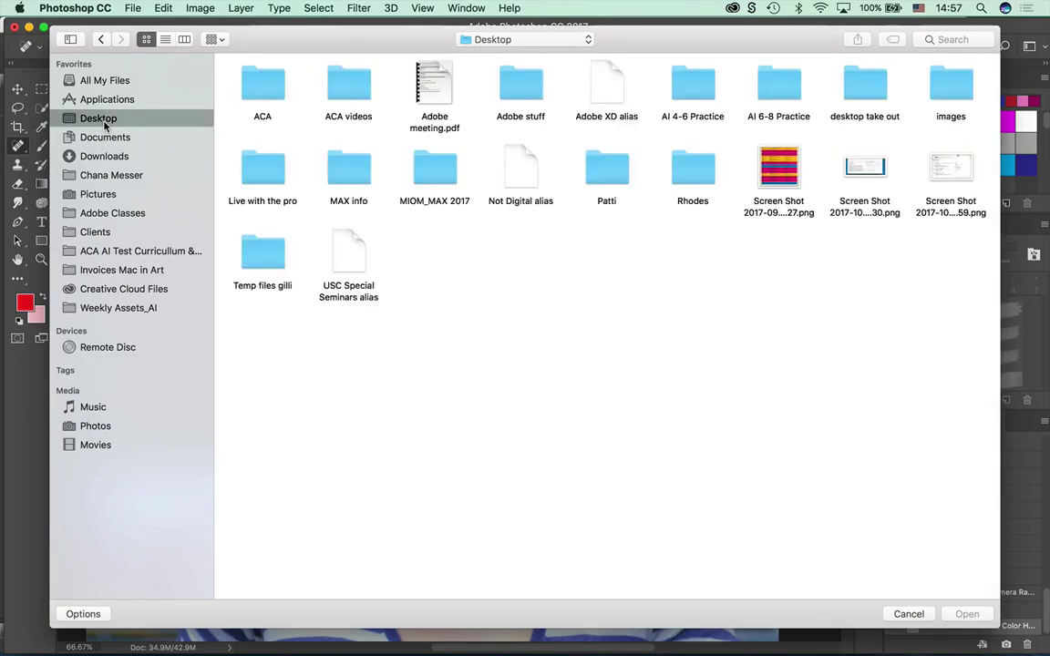
{"action": "double_click", "coordinate": [351, 270]}
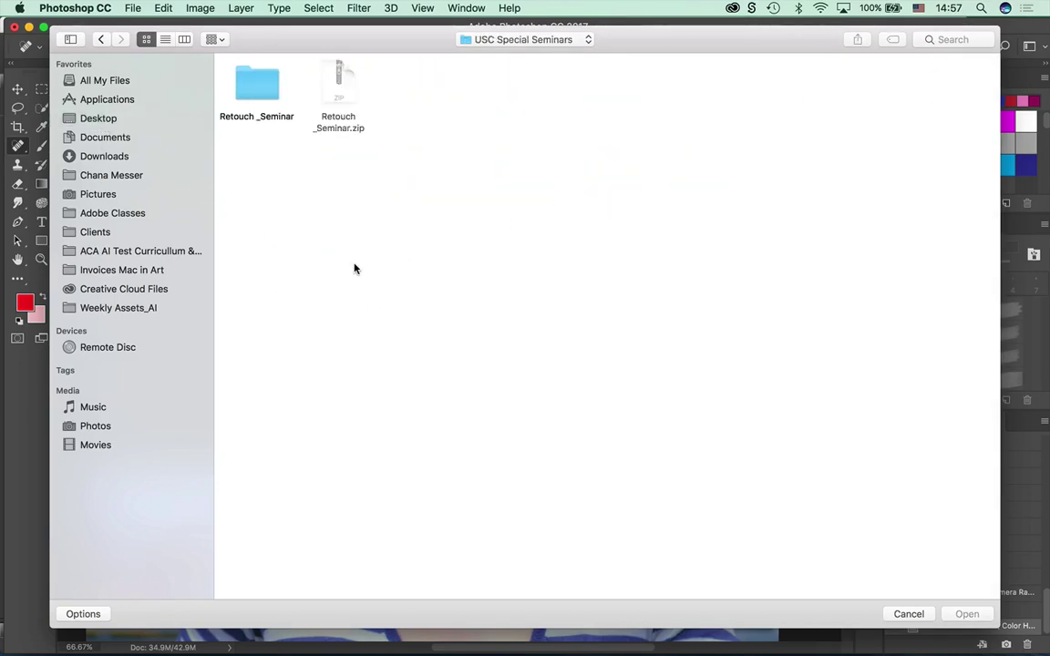
{"action": "left_click", "coordinate": [263, 89]}
{"action": "double_click", "coordinate": [263, 89]}
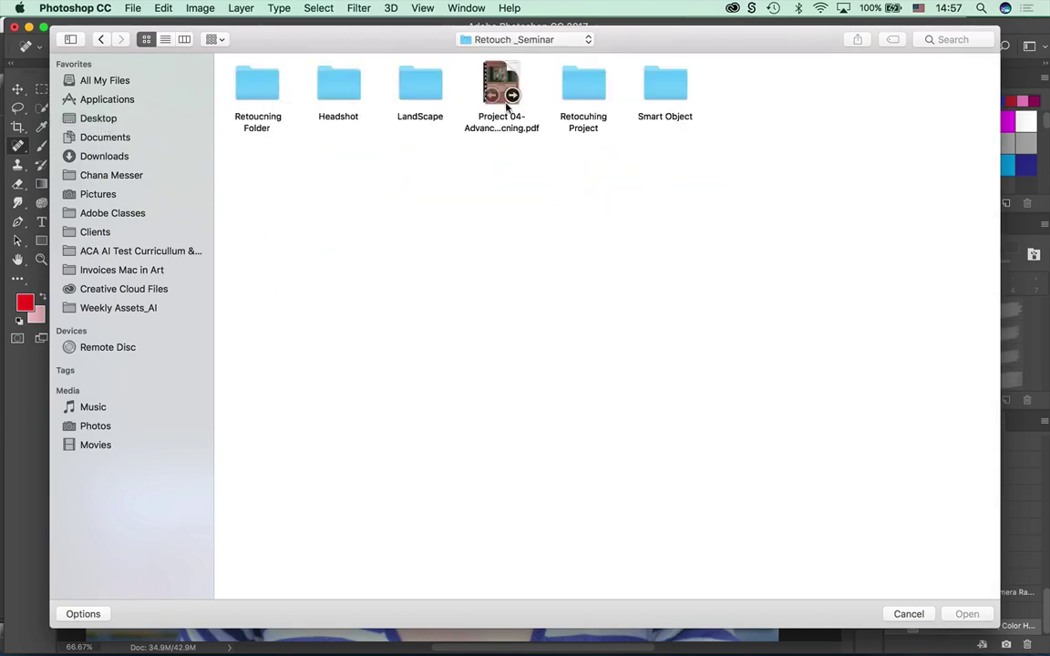
{"action": "double_click", "coordinate": [583, 89]}
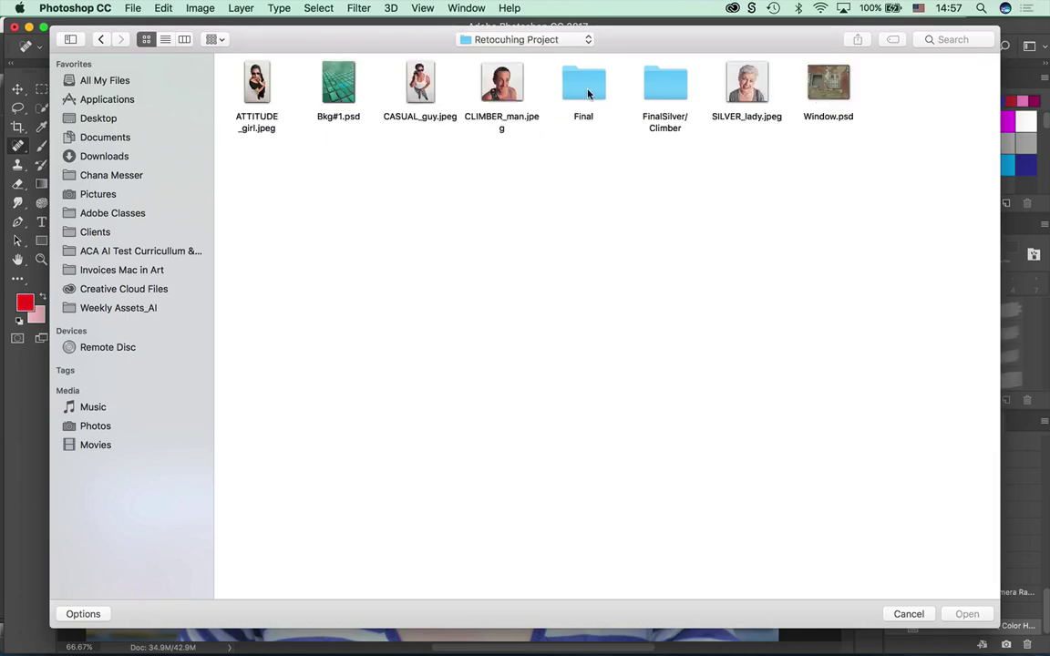
{"action": "double_click", "coordinate": [586, 89]}
{"action": "left_click", "coordinate": [255, 117]}
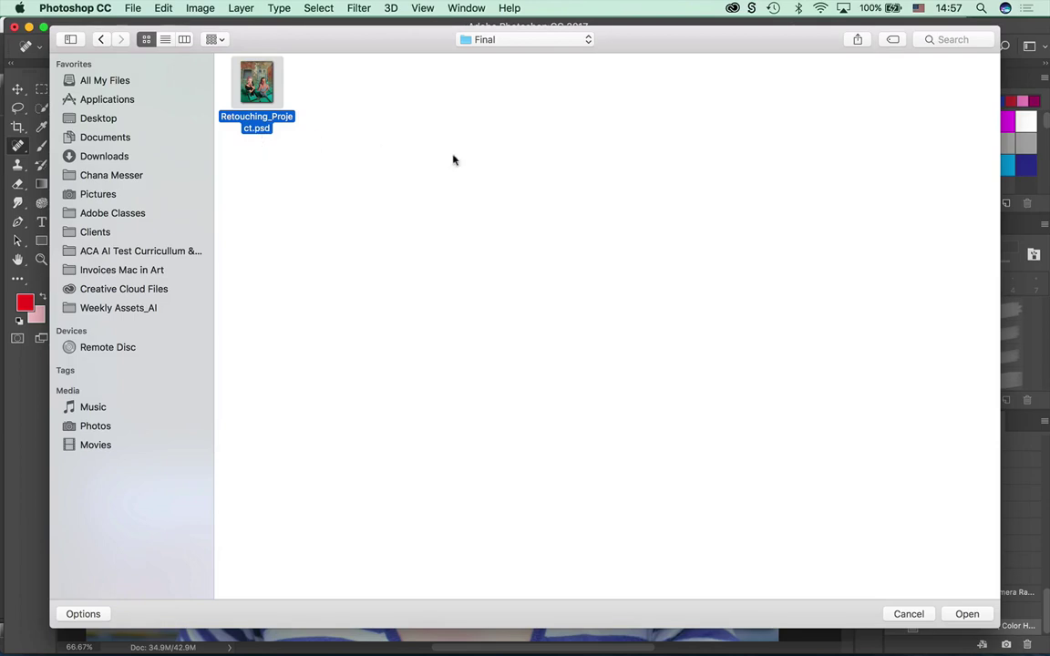
{"action": "left_click", "coordinate": [967, 614]}
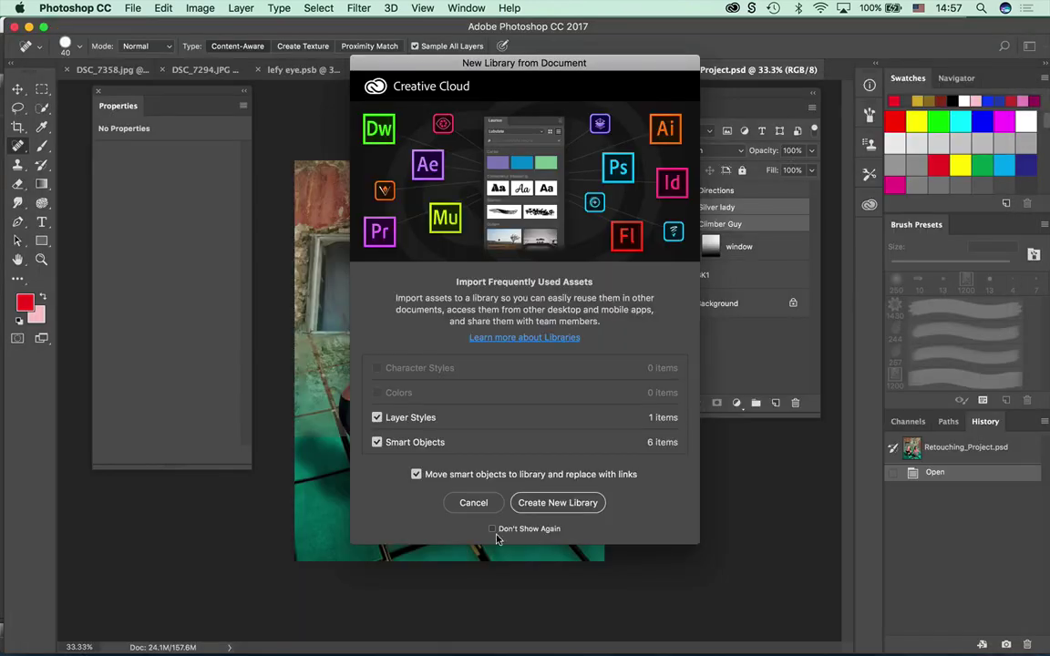
{"action": "left_click", "coordinate": [469, 502]}
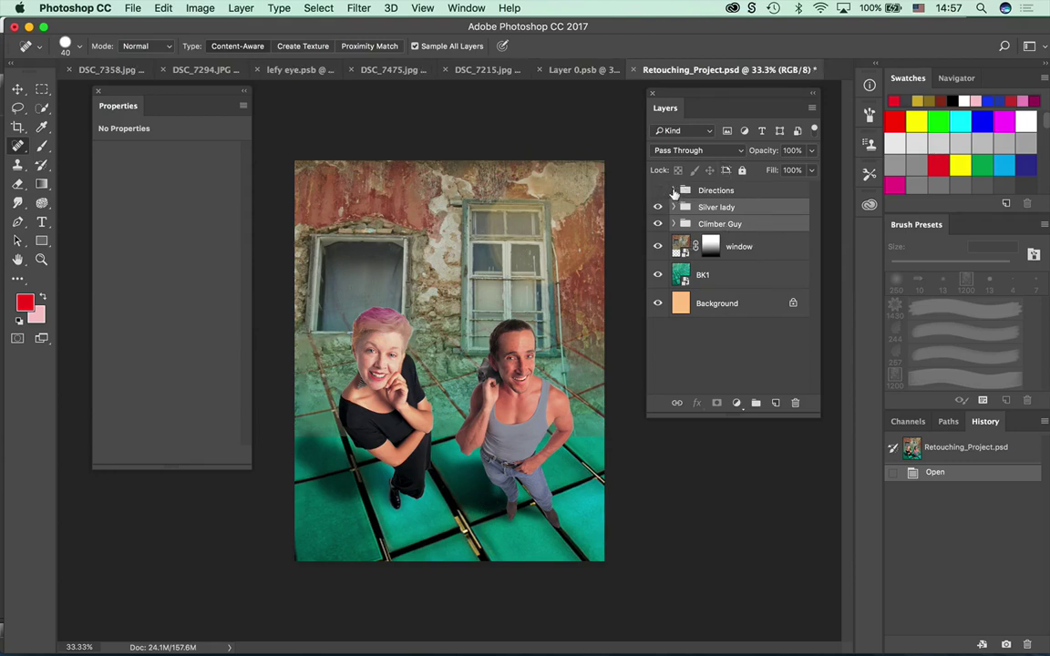
Show the Directions guide layers, then collapse and hide the Directions group.
{"action": "left_click", "coordinate": [673, 190]}
{"action": "left_click", "coordinate": [657, 214]}
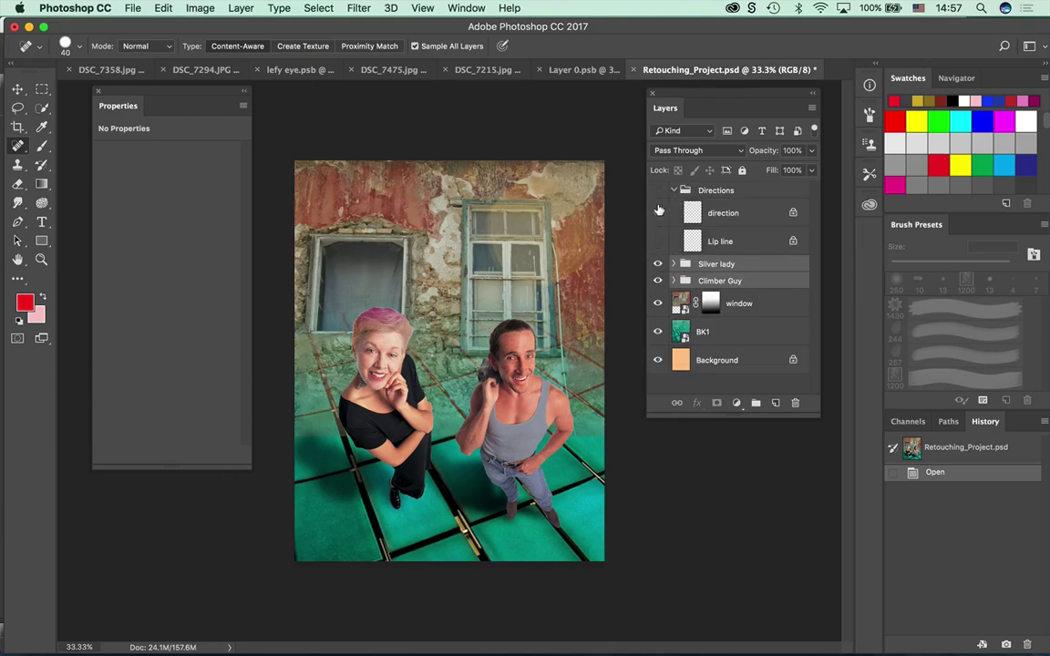
{"action": "left_click", "coordinate": [672, 191]}
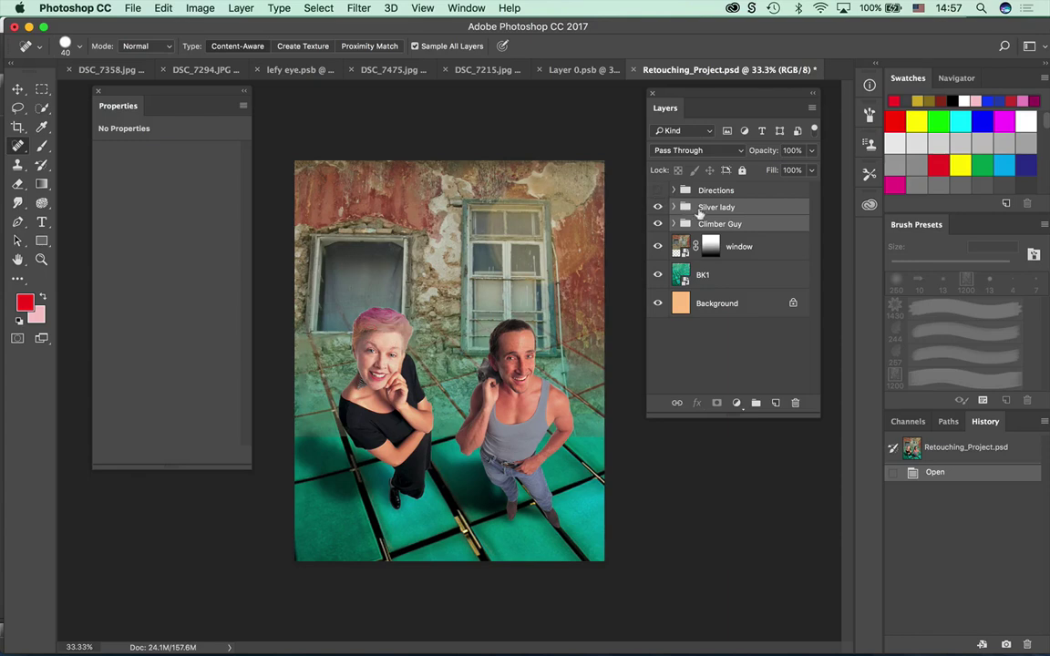
{"action": "left_click", "coordinate": [657, 190]}
Expand the Silver lady group and open the Silver_lady smart object's contents.
{"action": "left_click", "coordinate": [671, 211]}
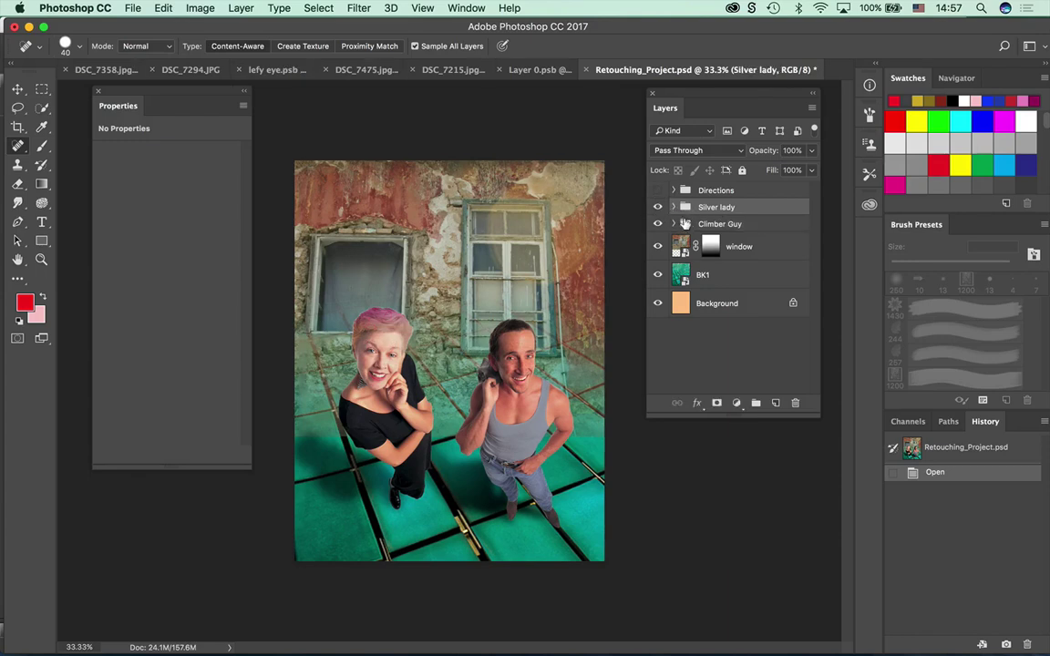
{"action": "left_click", "coordinate": [673, 207]}
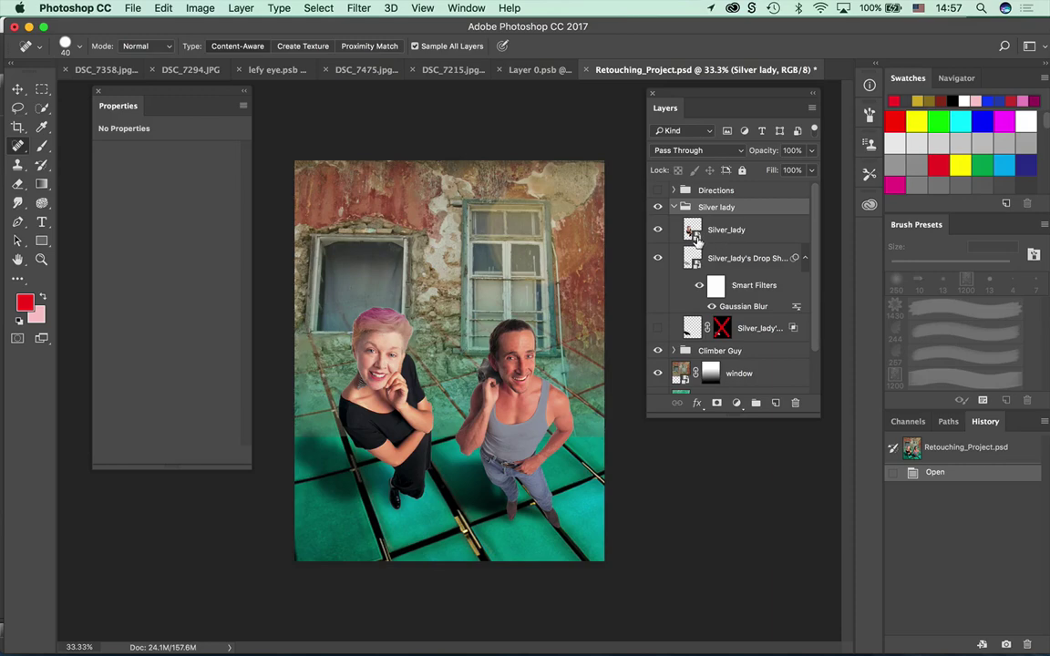
{"action": "double_click", "coordinate": [693, 234]}
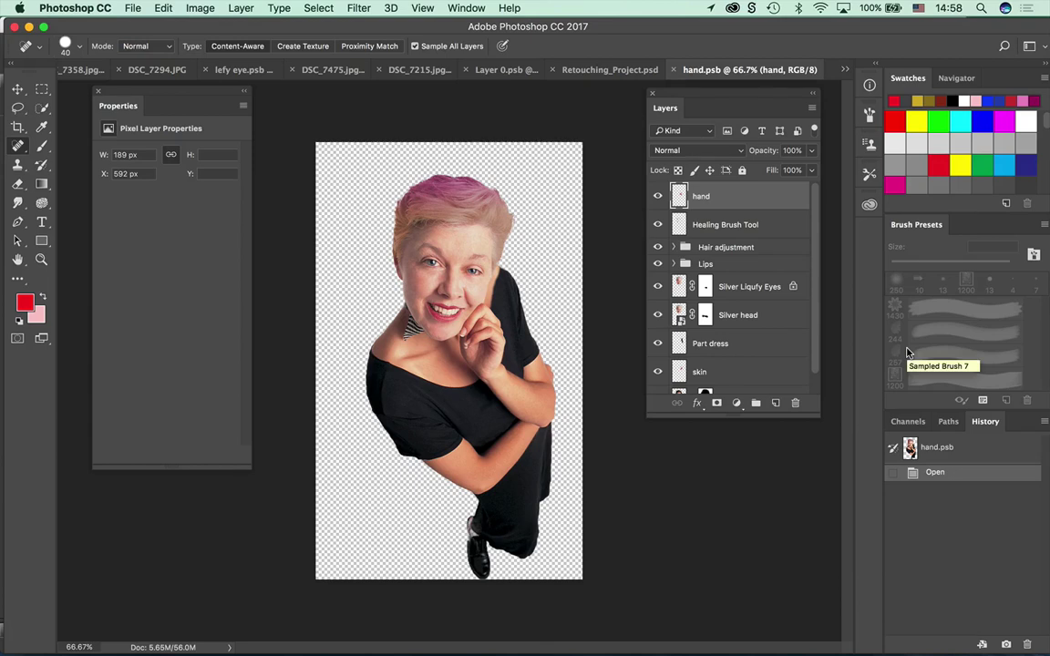
Hide the hand layer and Hair adjustment group, save hand.psb, and view the updated composite.
{"action": "left_click", "coordinate": [658, 198]}
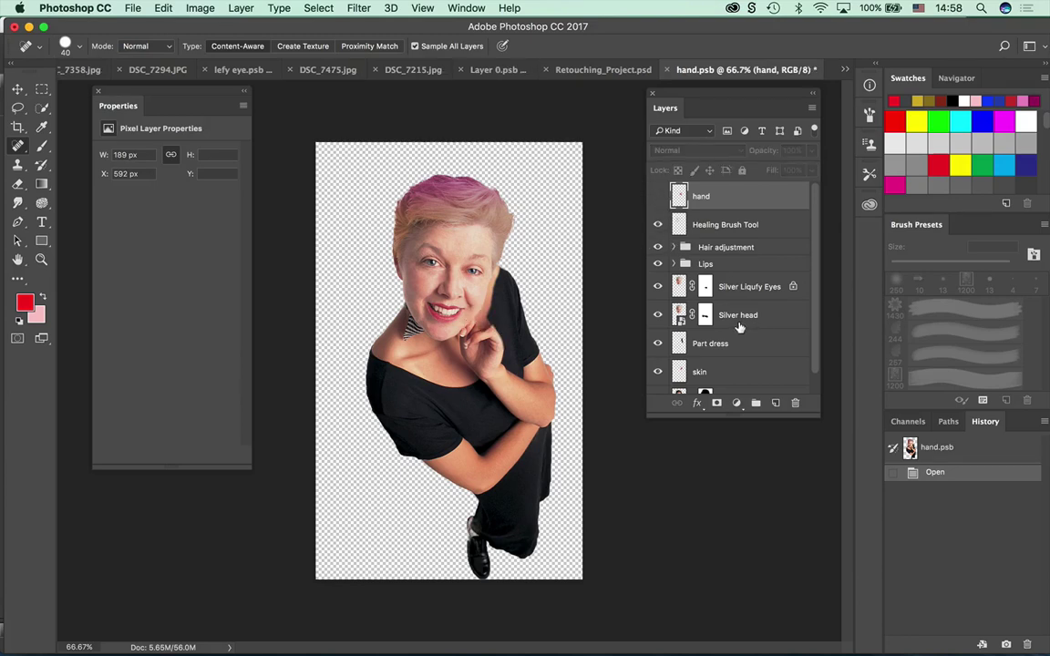
{"action": "left_click", "coordinate": [658, 247]}
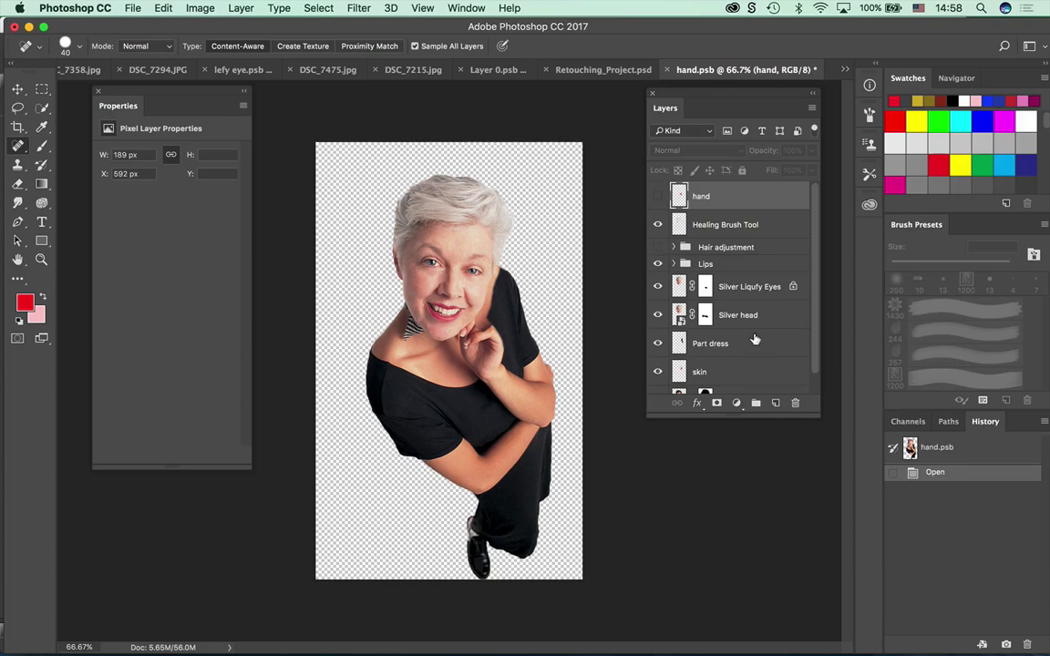
{"action": "key", "text": "super+s"}
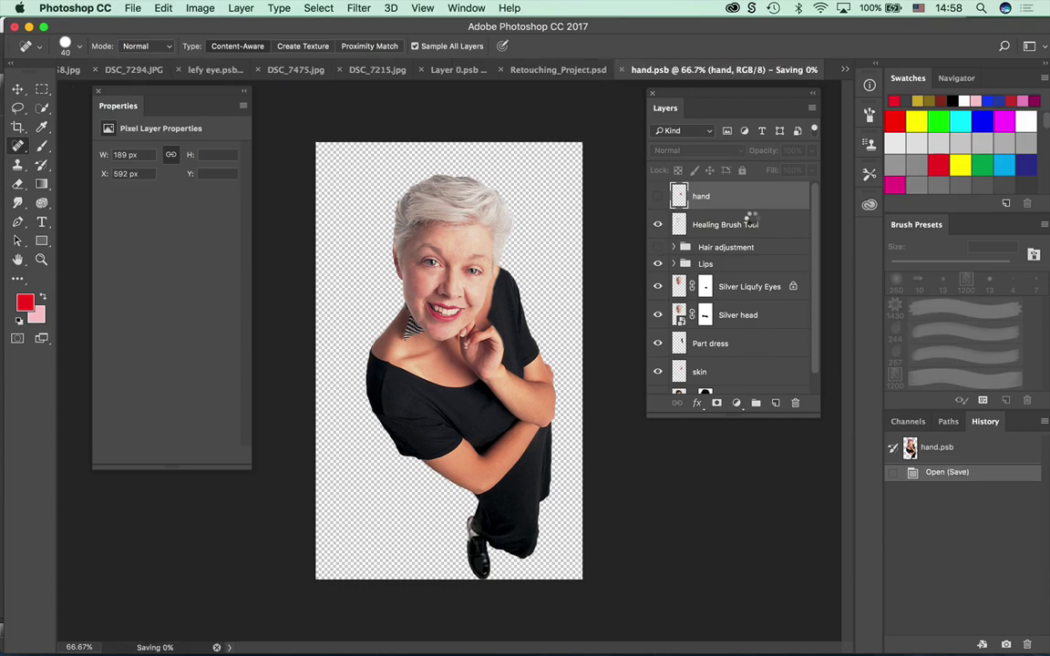
{"action": "left_click", "coordinate": [604, 71]}
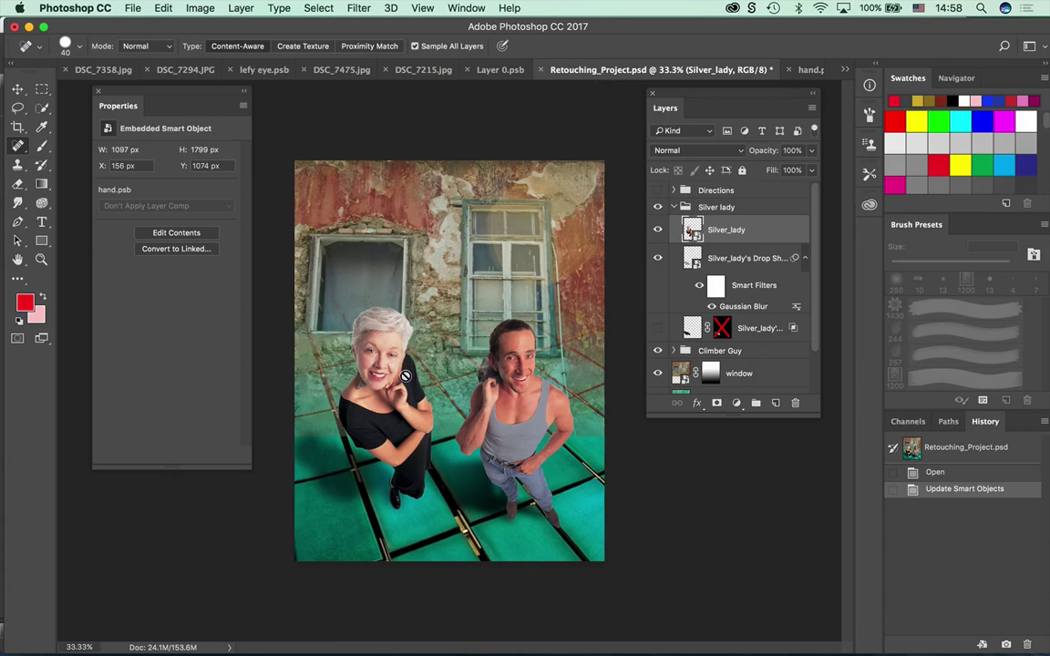
Open Retouching_Project.psd as a smart object, declining the new library and rasterize prompts.
{"action": "left_click", "coordinate": [122, 6]}
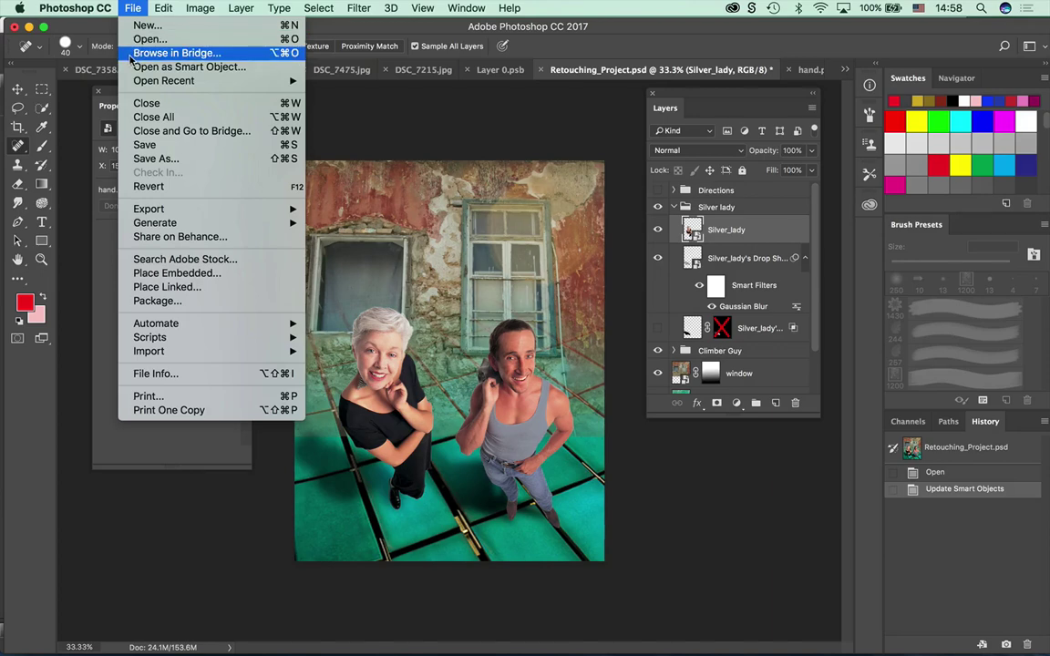
{"action": "left_click", "coordinate": [146, 66]}
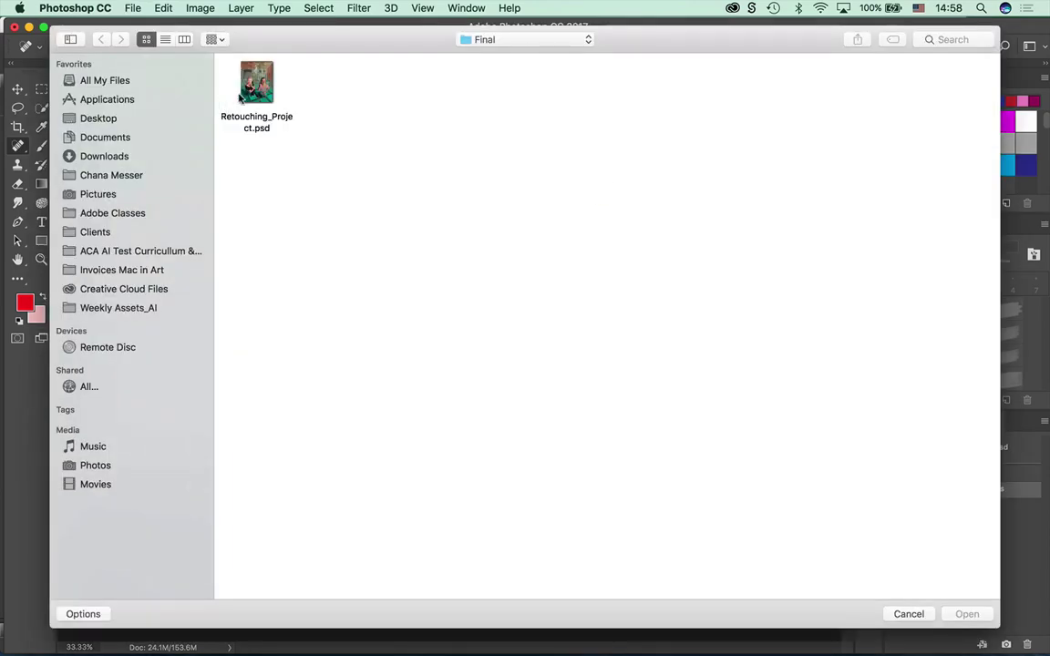
{"action": "left_click", "coordinate": [240, 99]}
{"action": "left_click", "coordinate": [965, 615]}
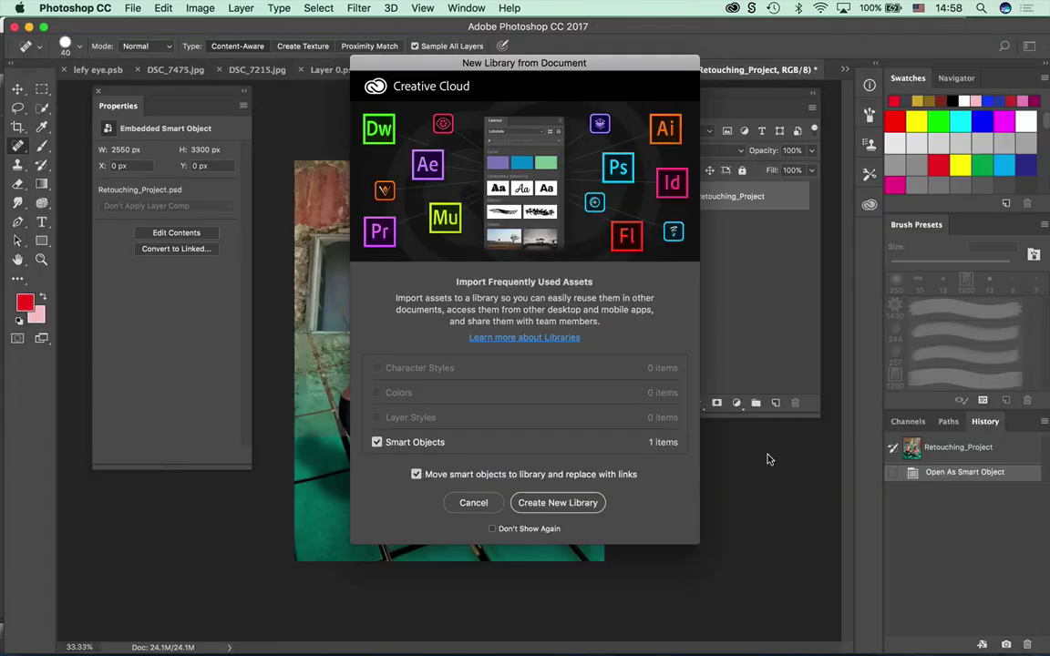
{"action": "left_click", "coordinate": [472, 504]}
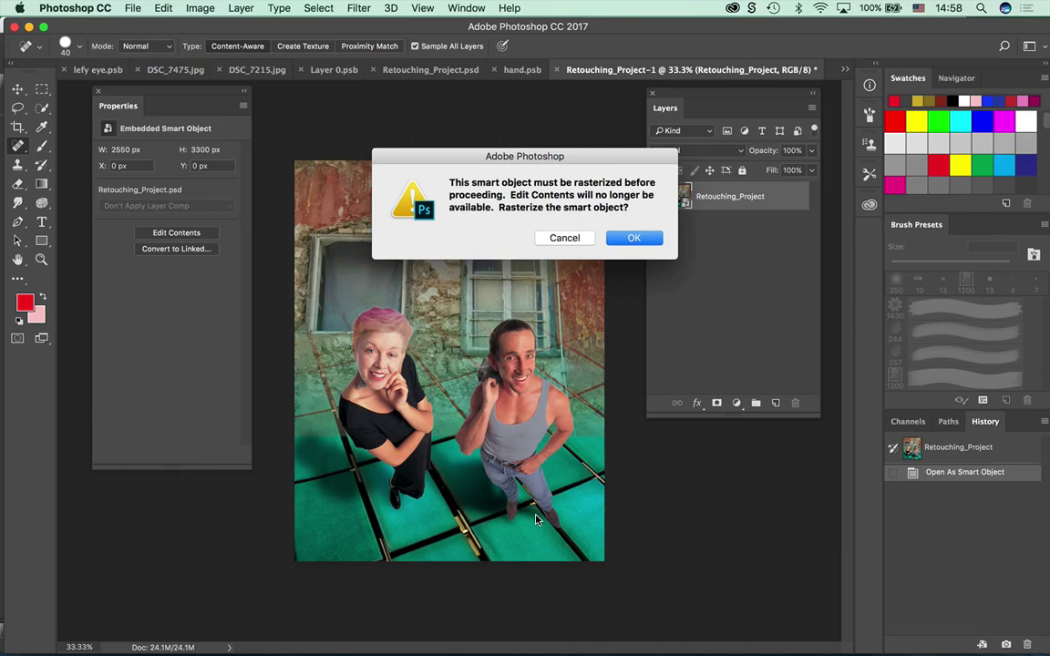
{"action": "left_click", "coordinate": [547, 239]}
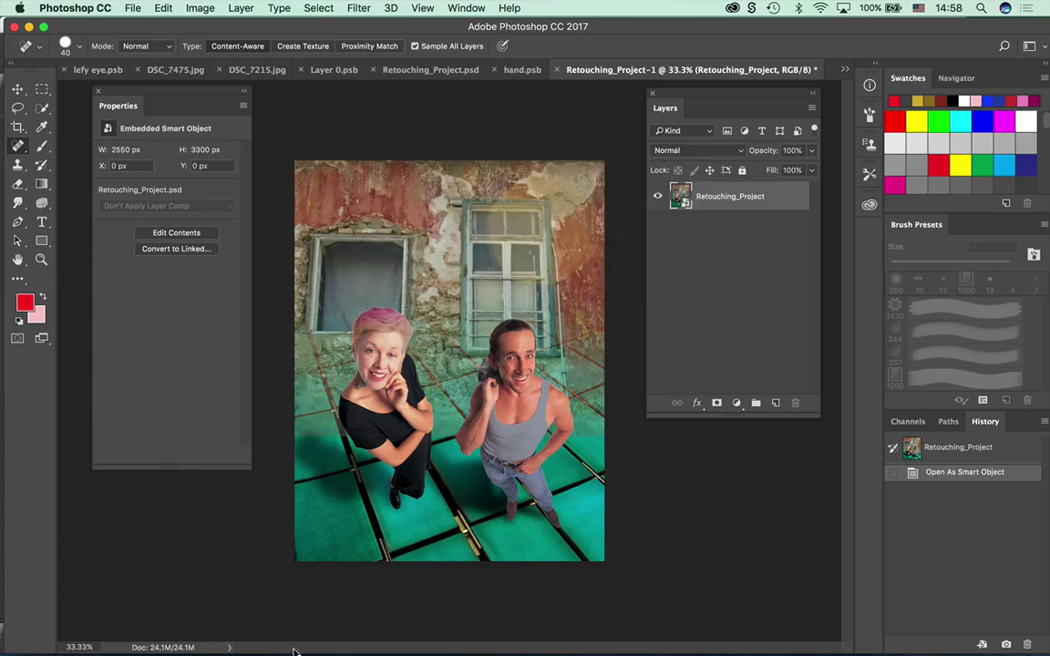
Bring up a Finder window on the Desktop, enlarged and moved higher on screen.
{"action": "mouse_move", "coordinate": [298, 646]}
{"action": "left_click", "coordinate": [195, 646]}
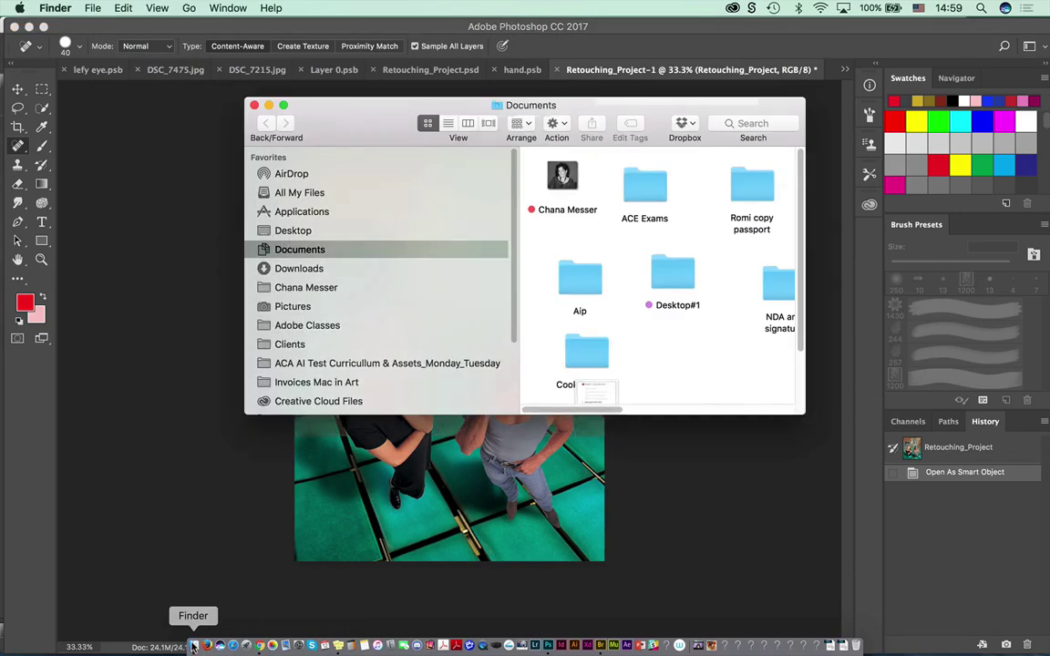
{"action": "left_click", "coordinate": [278, 229]}
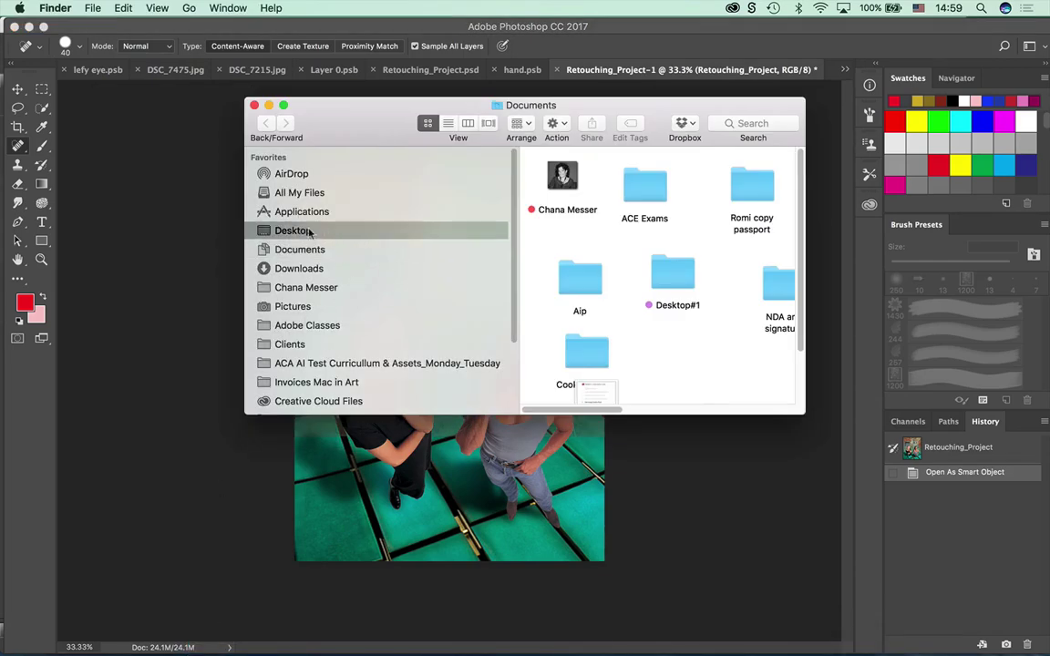
{"action": "left_click_drag", "start_coordinate": [805, 414], "coordinate": [1029, 649]}
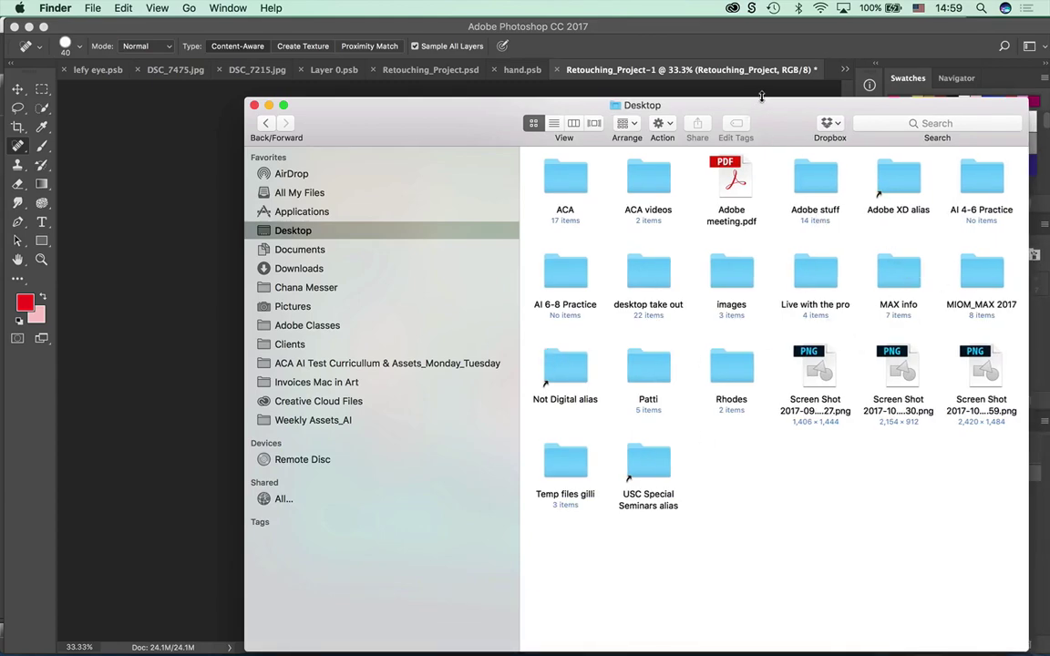
{"action": "left_click_drag", "start_coordinate": [761, 100], "coordinate": [602, 31]}
{"action": "left_click_drag", "start_coordinate": [862, 576], "coordinate": [1012, 616]}
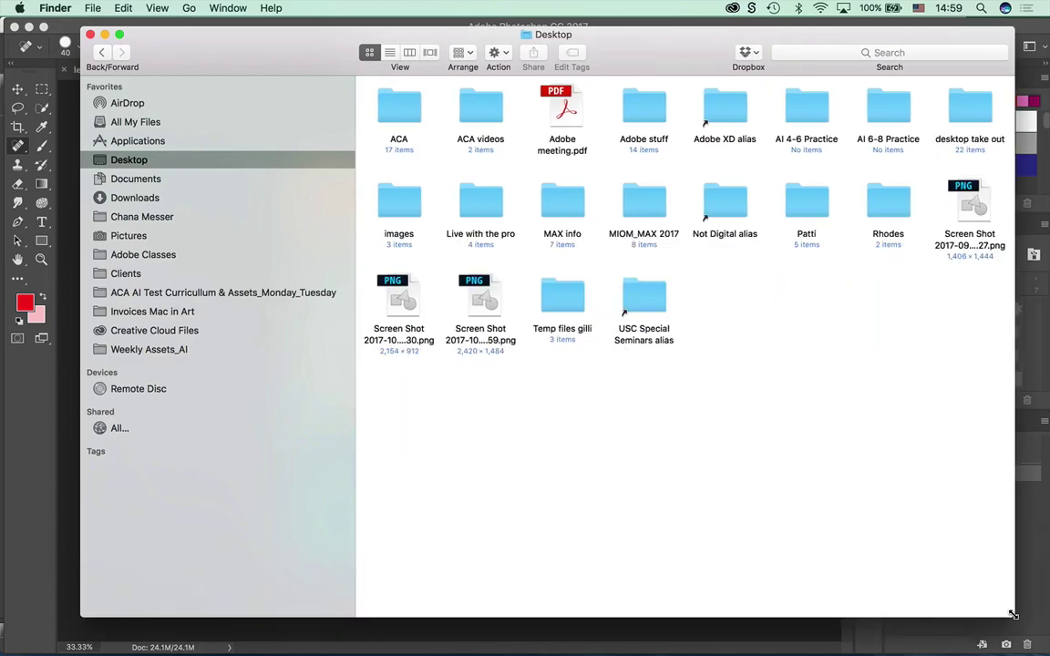
Open Project 04-Advanced Retouching.pdf from USC Special Seminars > Retouch_Seminar.
{"action": "double_click", "coordinate": [640, 294]}
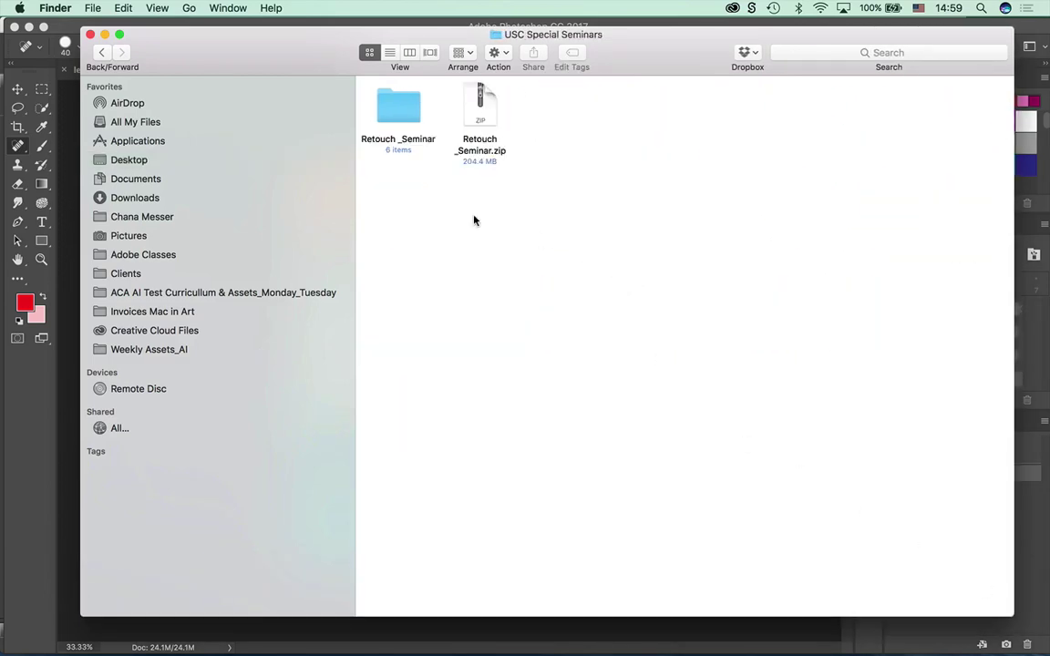
{"action": "double_click", "coordinate": [398, 112]}
{"action": "left_click", "coordinate": [641, 111]}
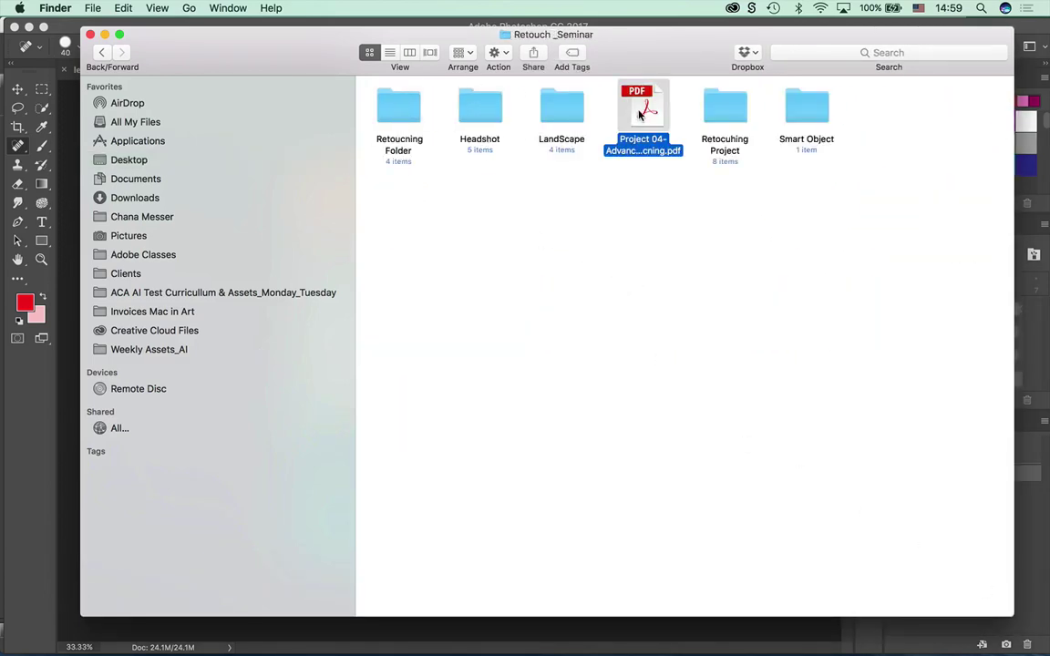
{"action": "double_click", "coordinate": [641, 111]}
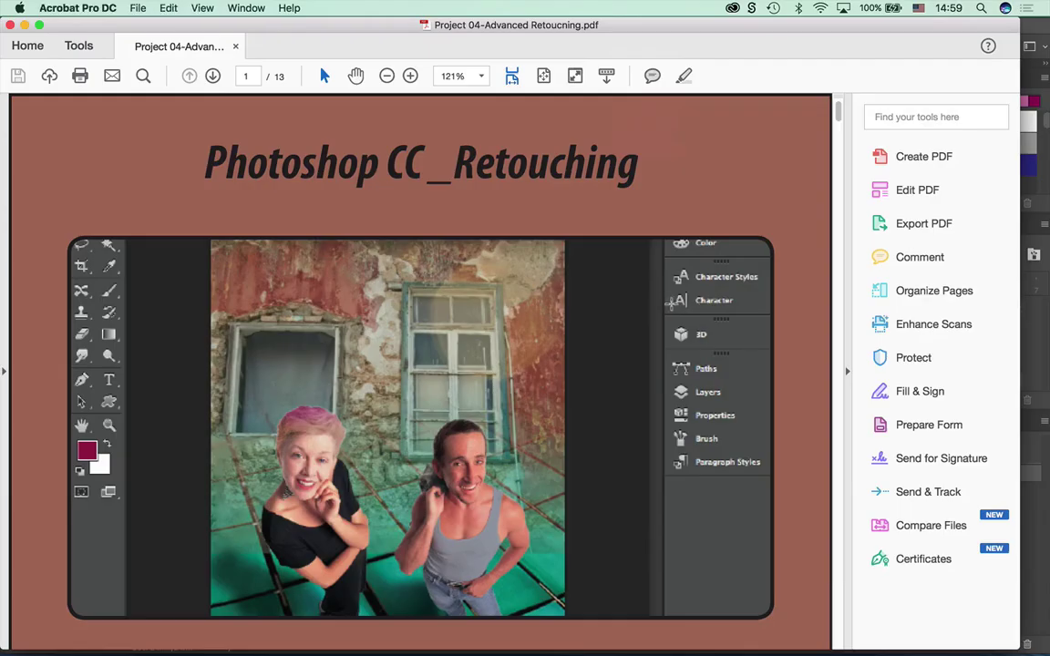
View the courseware in Full Screen and page forward past the Building the lips page.
{"action": "key", "text": "super+l"}
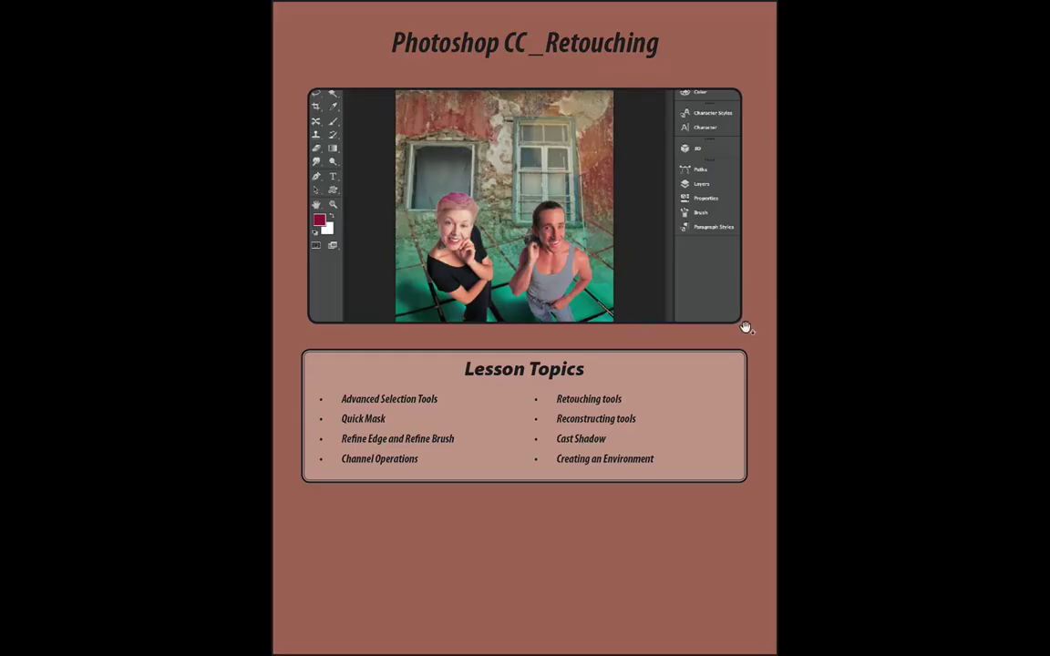
{"action": "left_click", "coordinate": [746, 328]}
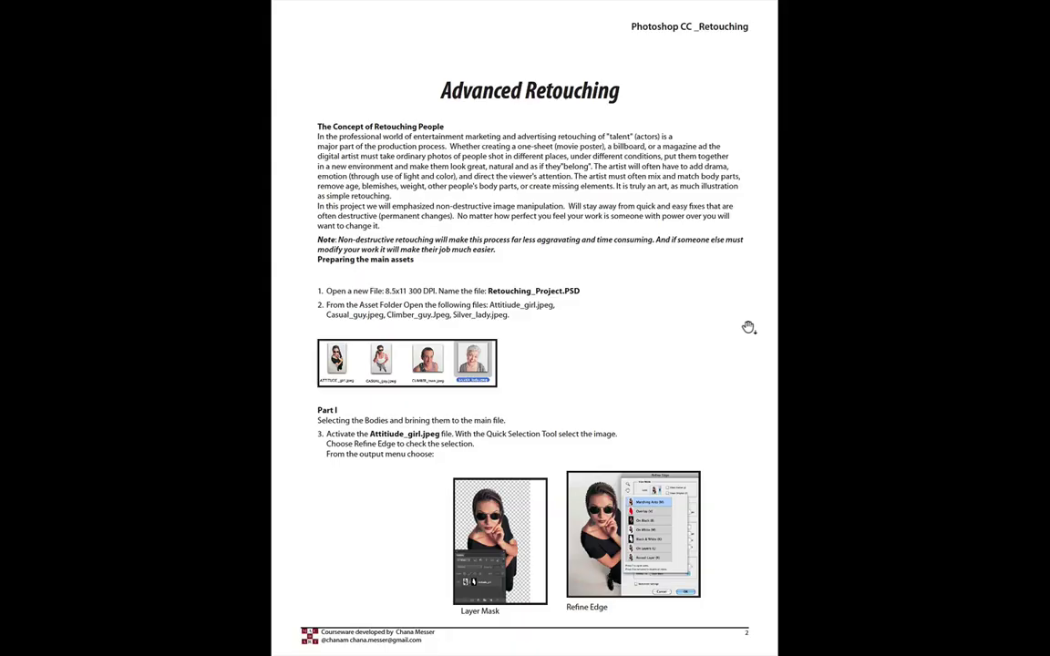
{"action": "left_click", "coordinate": [826, 429]}
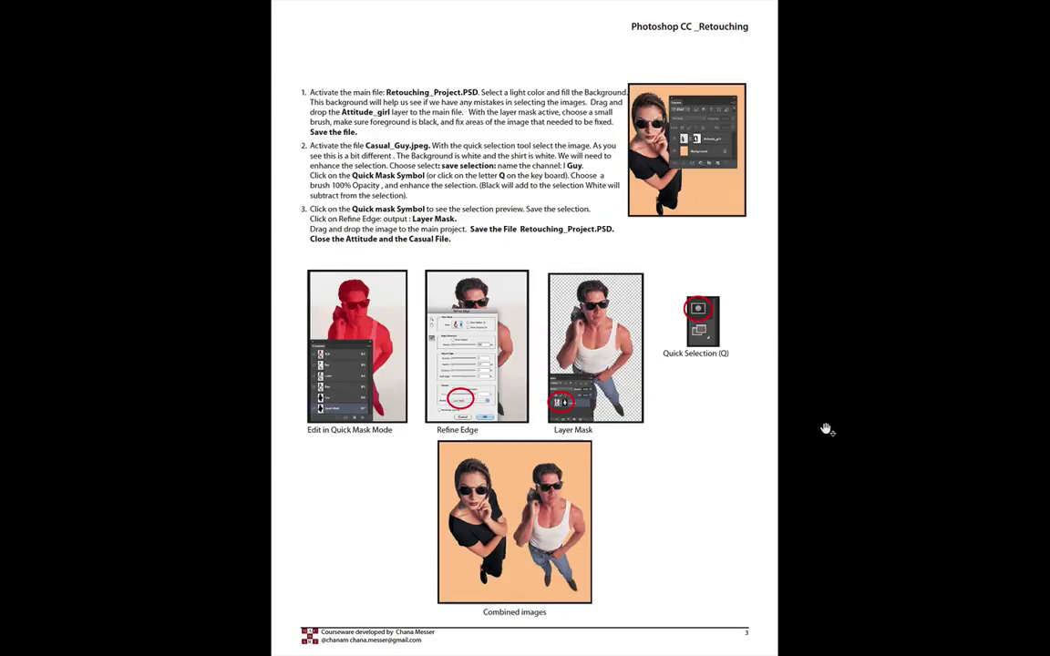
{"action": "key", "text": "Right"}
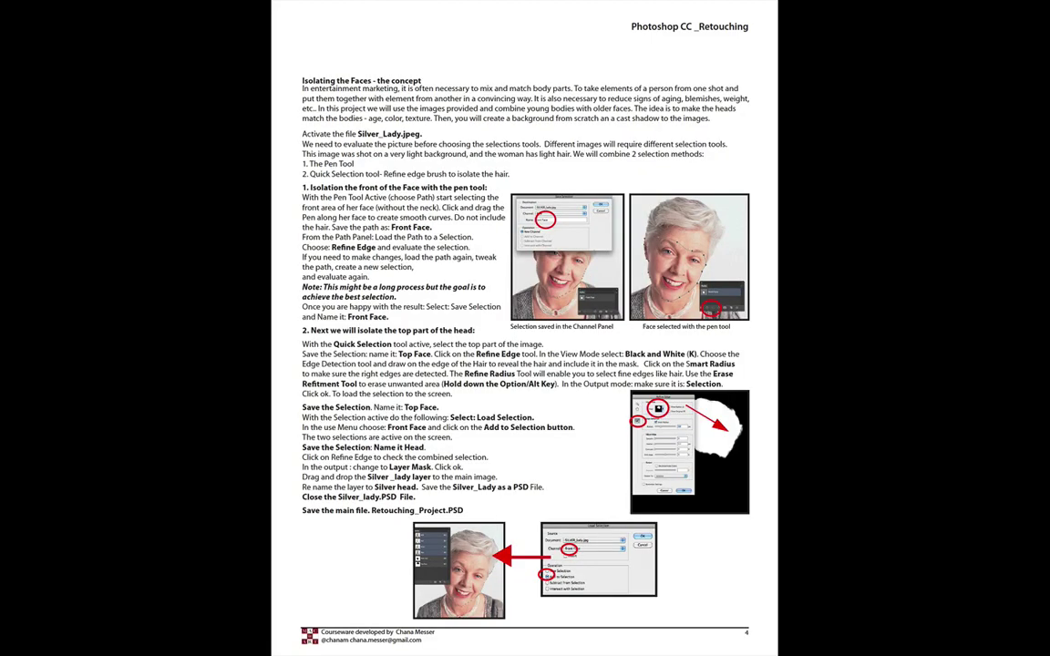
{"action": "key", "text": "Right"}
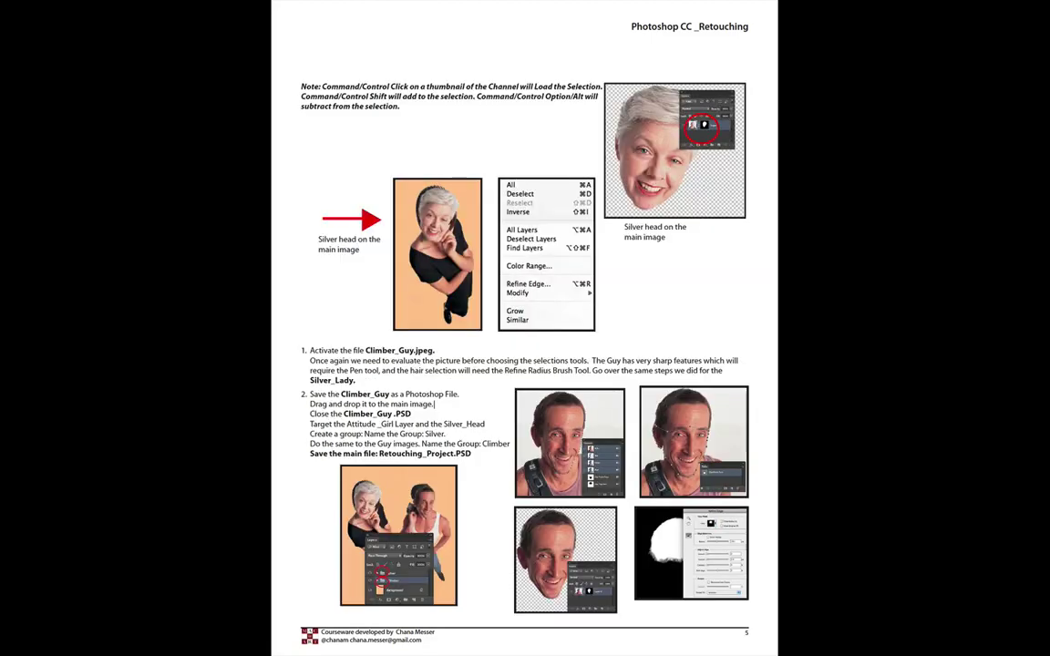
{"action": "key", "text": "Right"}
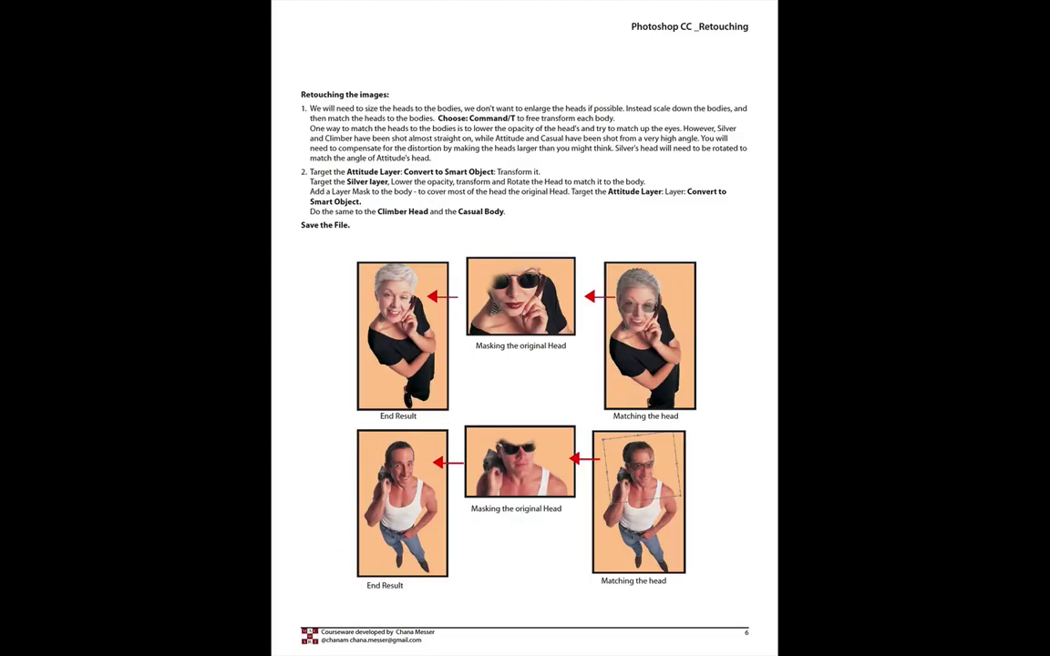
{"action": "key", "text": "Right"}
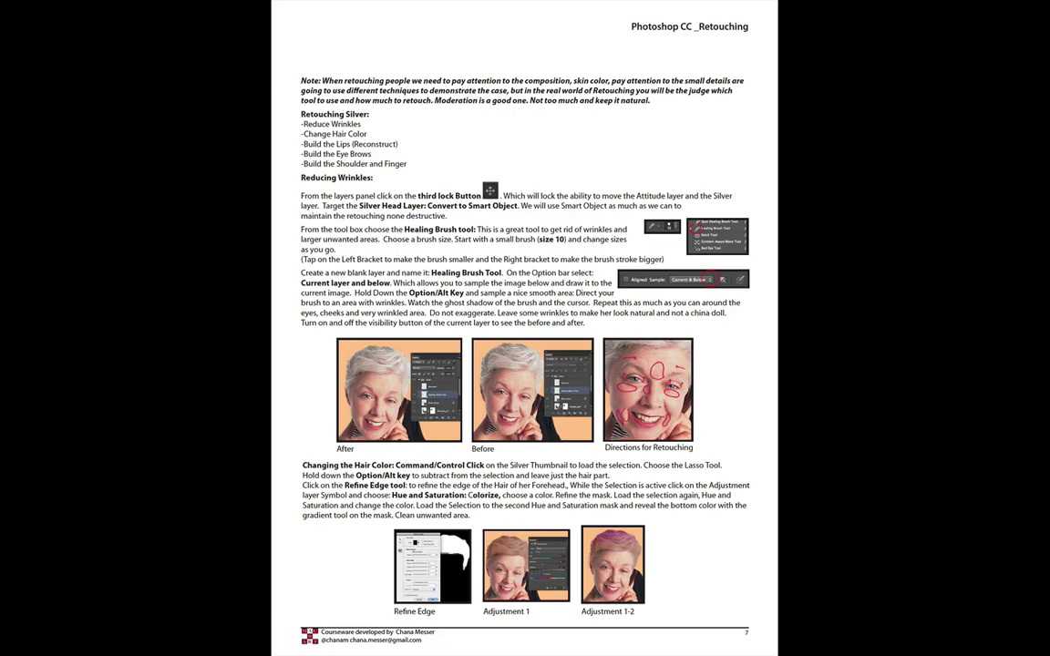
{"action": "key", "text": "Right"}
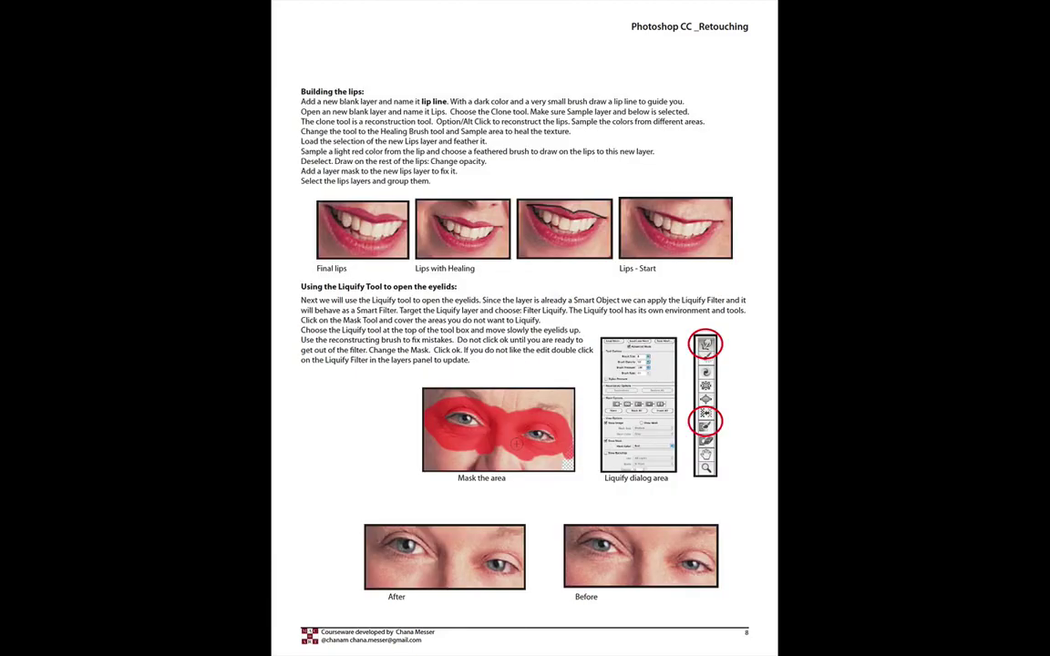
{"action": "key", "text": "Right"}
{"action": "key", "text": "Right"}
{"action": "key", "text": "Right"}
{"action": "key", "text": "Right"}
{"action": "key", "text": "Right"}
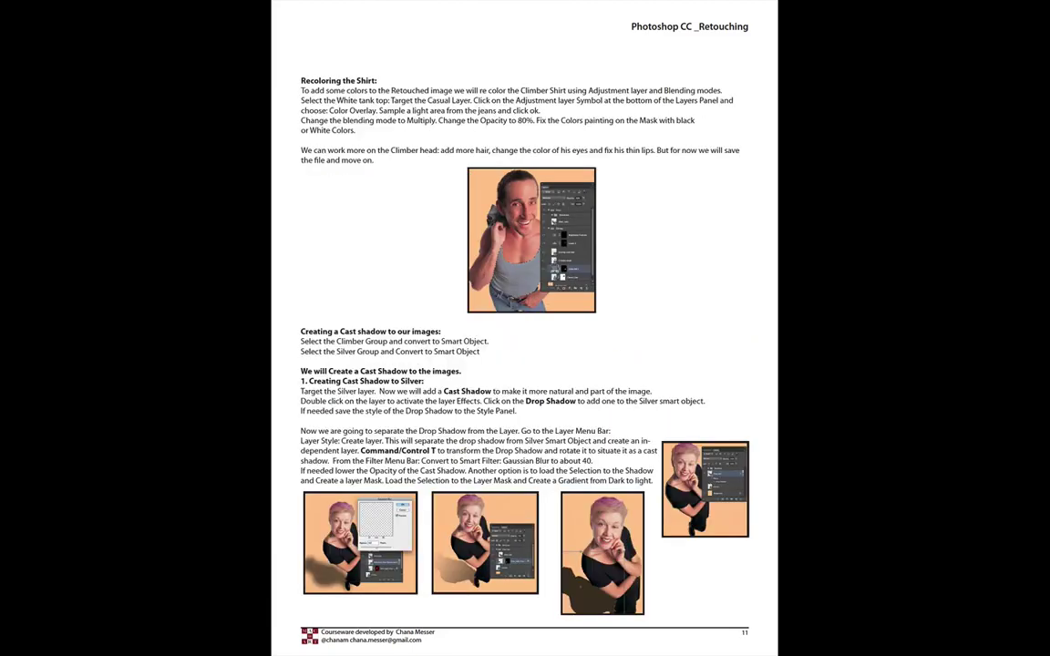